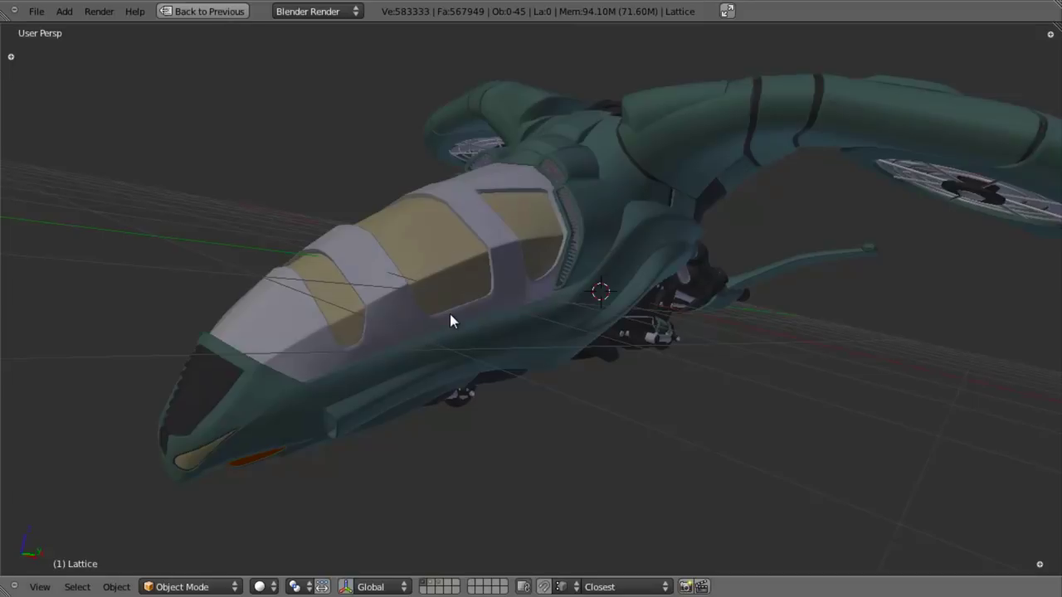
# Examine the cockpit and nose from the right side against the reference image, in wireframe and solid shading.
pyautogui.press('KP_3')
pyautogui.press('z')
pyautogui.scroll(5, 332, 290)
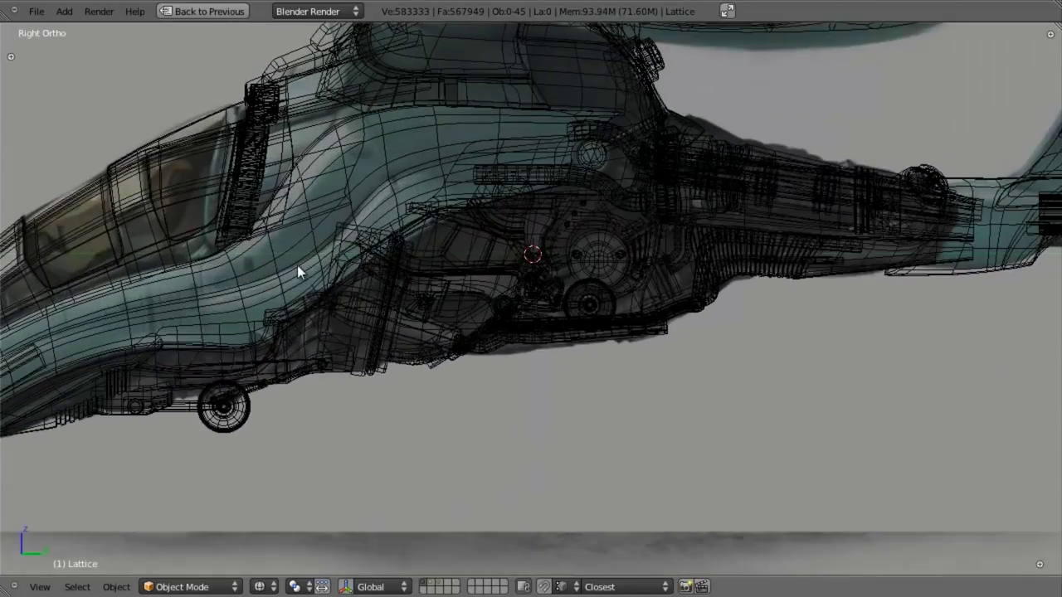
pyautogui.keyDown('shift'); pyautogui.moveTo(297, 272); pyautogui.dragTo(589, 284, button='middle'); pyautogui.keyUp('shift')
pyautogui.scroll(4, 495, 285)
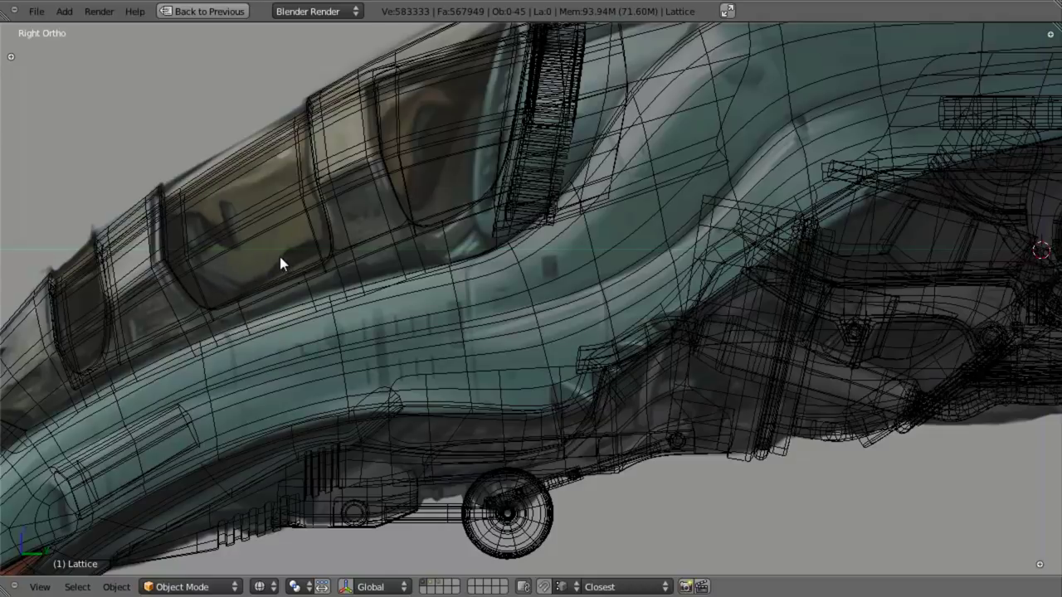
pyautogui.scroll(-2, 280, 256)
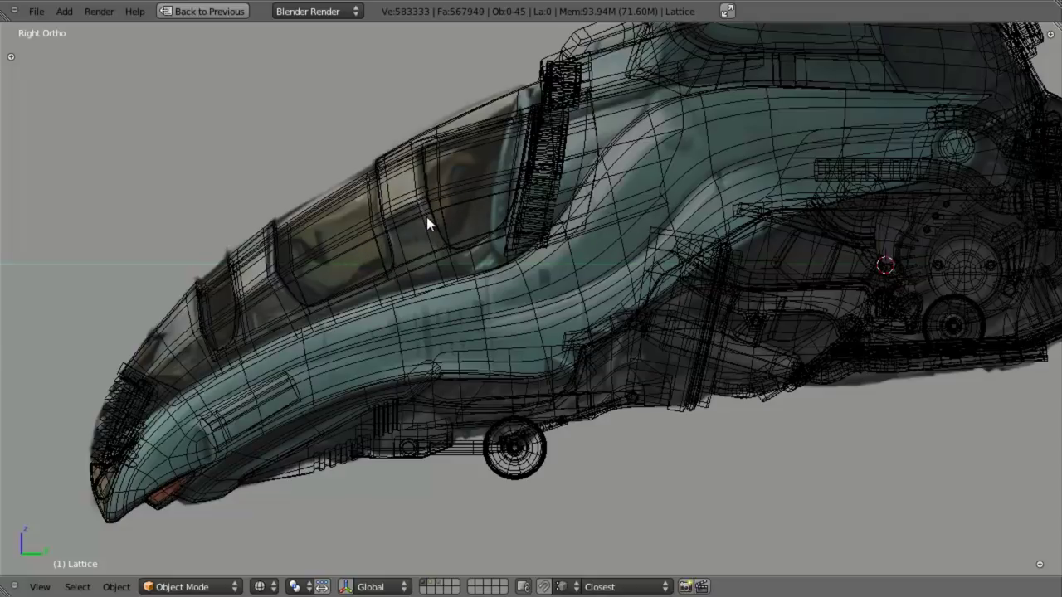
pyautogui.scroll(-1, 427, 217)
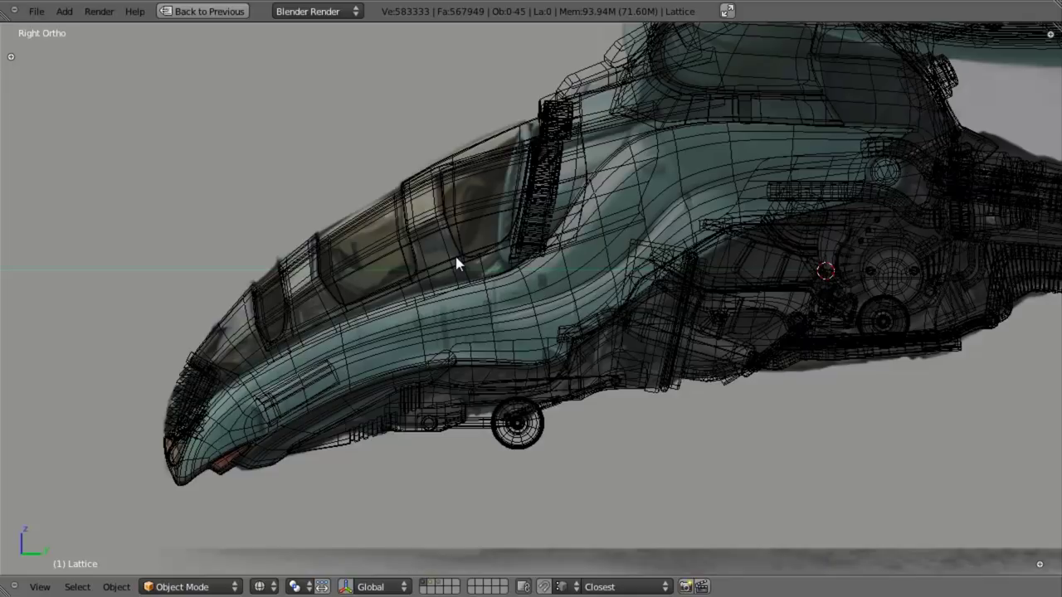
pyautogui.scroll(3, 455, 256)
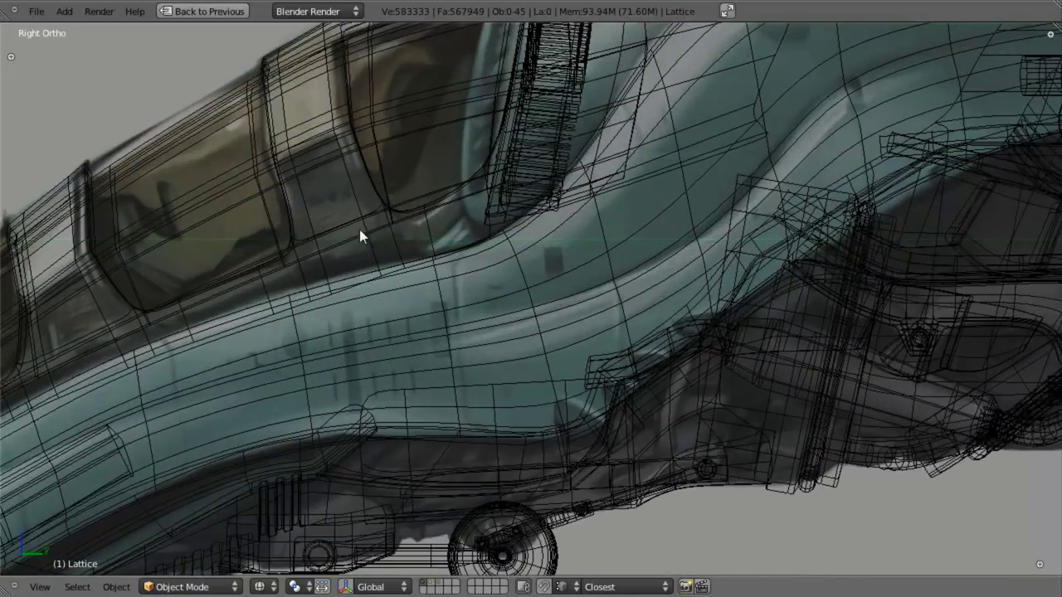
pyautogui.scroll(-1, 409, 298)
pyautogui.scroll(3, 254, 239)
pyautogui.scroll(-4, 268, 268)
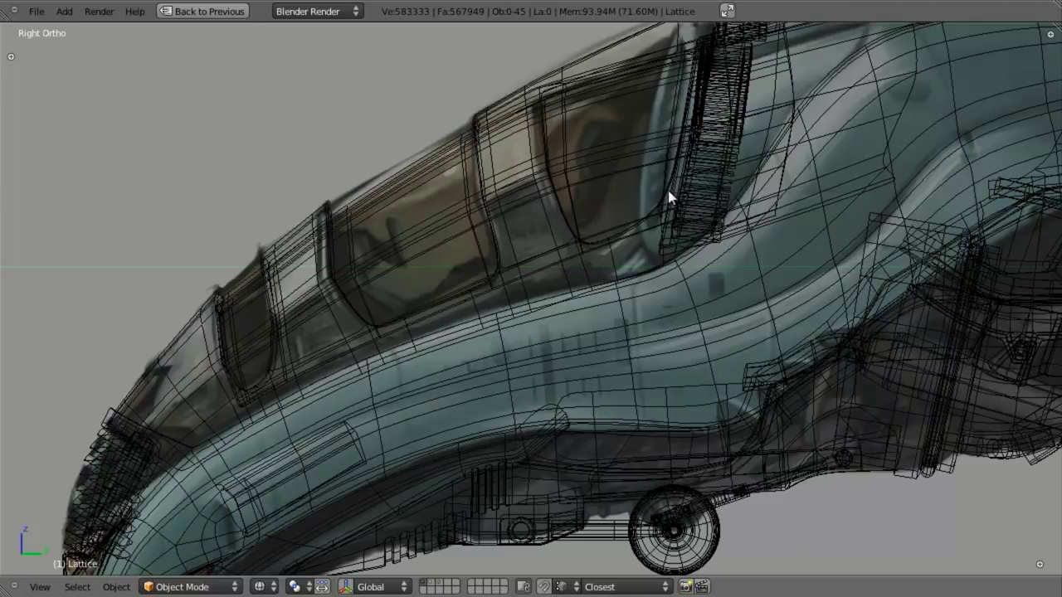
pyautogui.press('z')
pyautogui.scroll(-2, 563, 305)
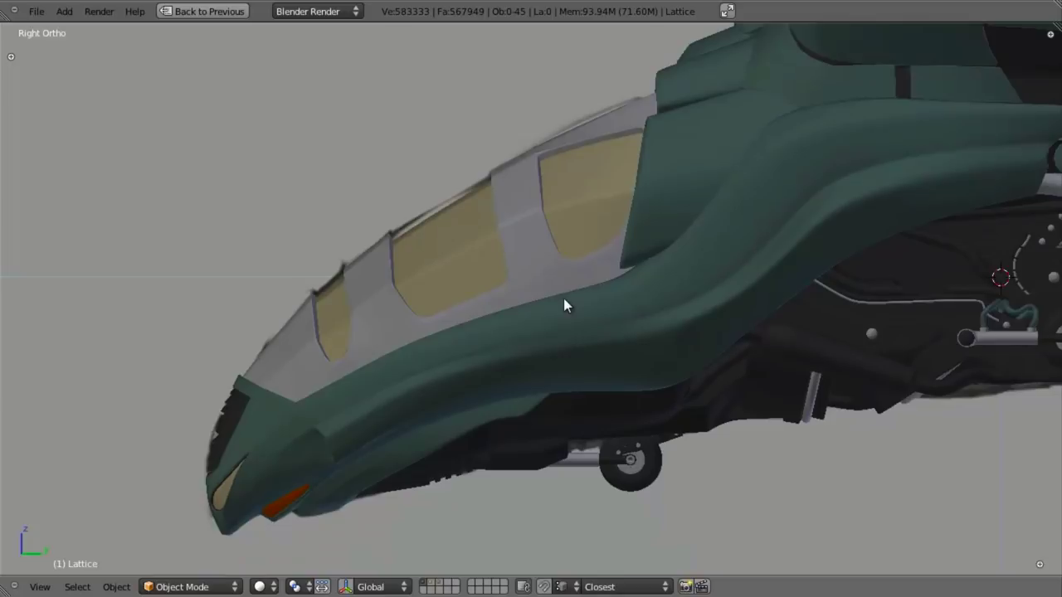
pyautogui.press('z')
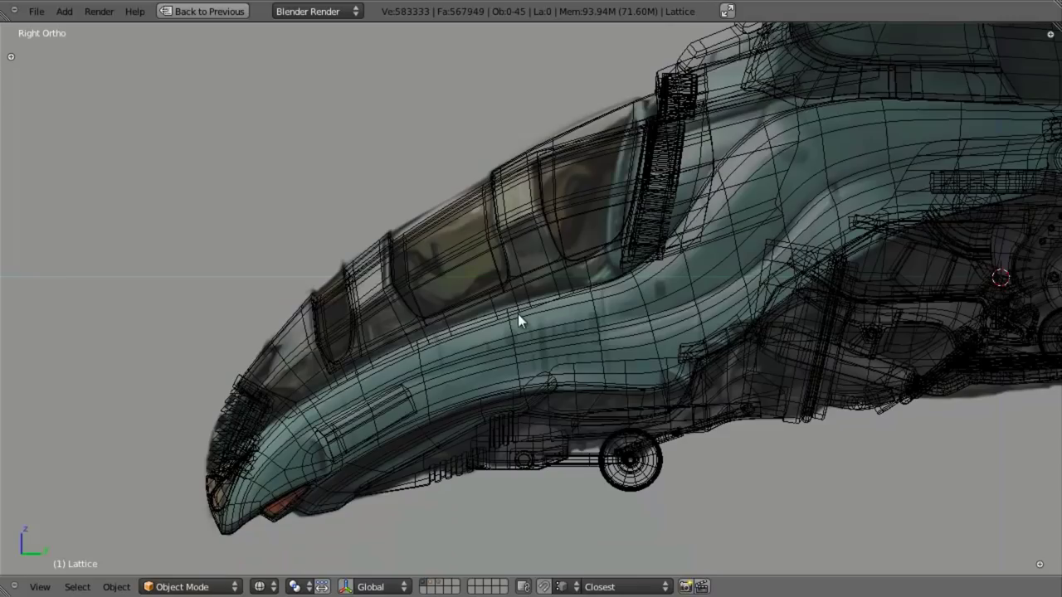
pyautogui.scroll(-1, 520, 314)
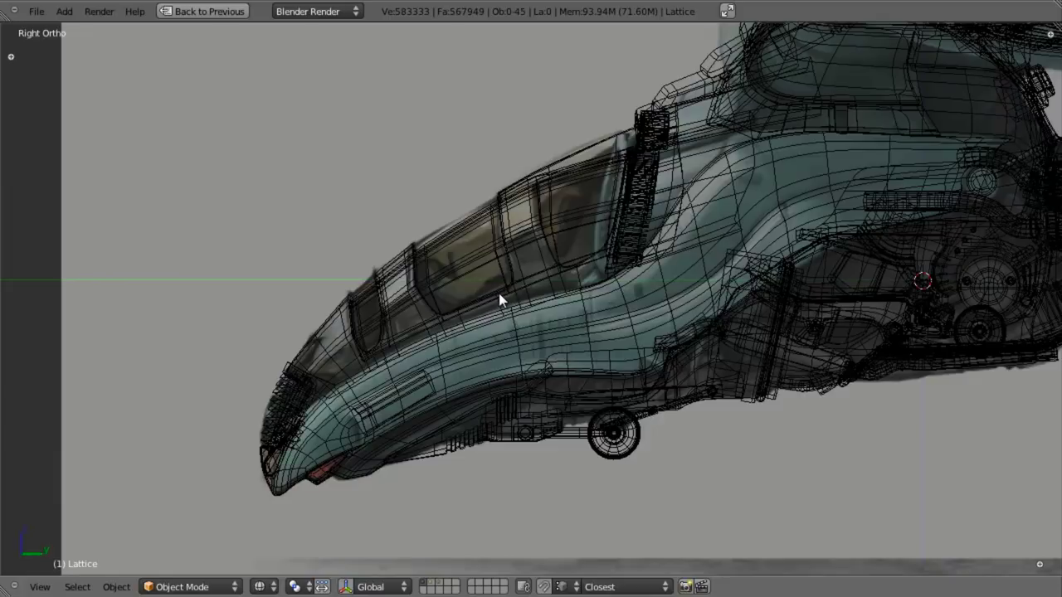
# Place the 3D cursor in the middle of the cockpit and add a cube mesh there.
pyautogui.moveTo(499, 296); pyautogui.dragTo(675, 375, button='middle')
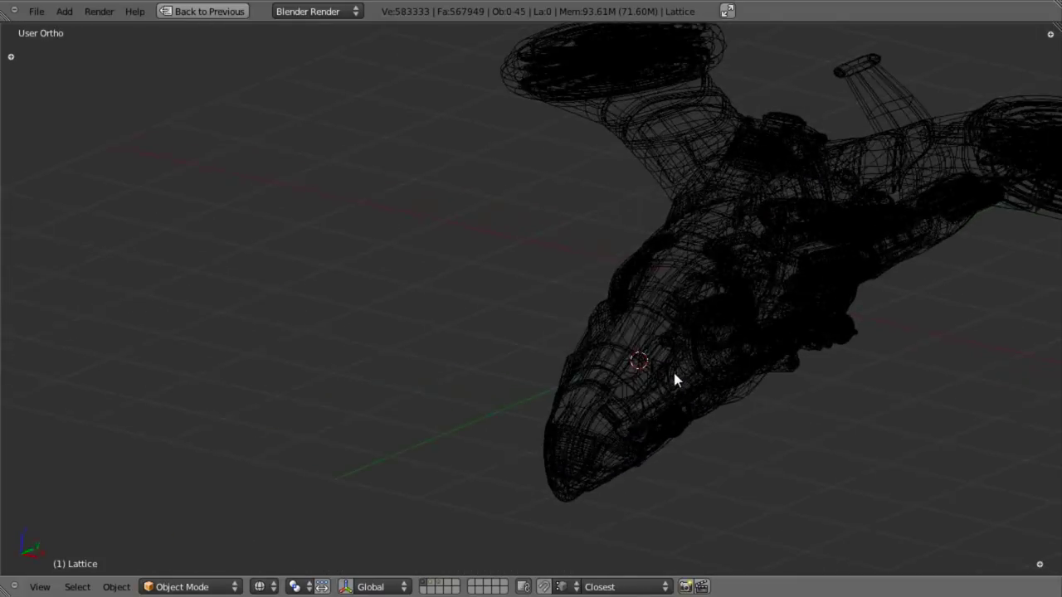
pyautogui.press('KP_1')
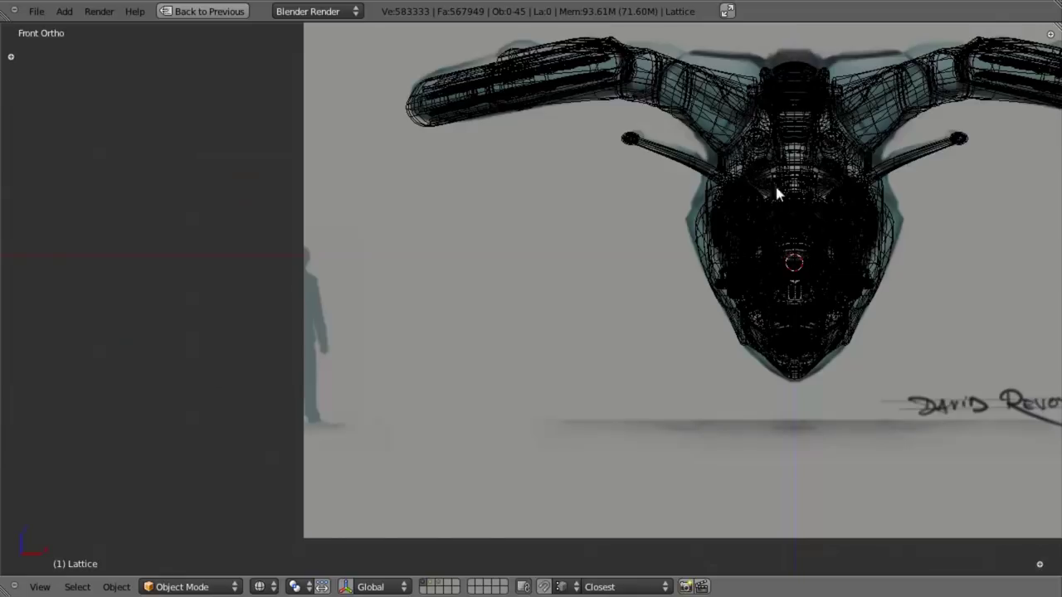
pyautogui.press('KP_3')
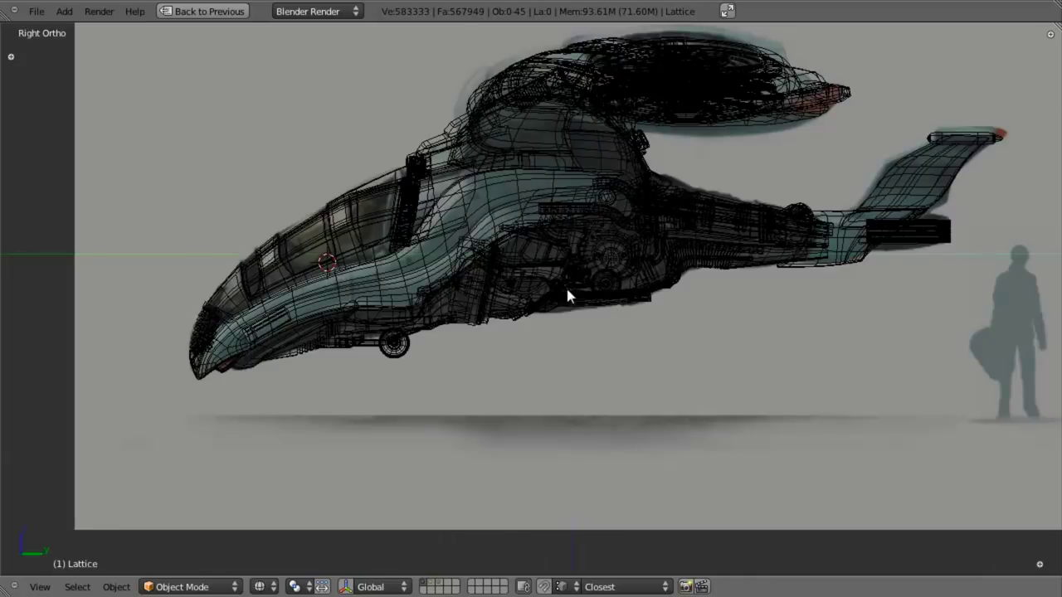
pyautogui.keyDown('shift'); pyautogui.moveTo(304, 261); pyautogui.dragTo(468, 263, button='middle'); pyautogui.keyUp('shift')
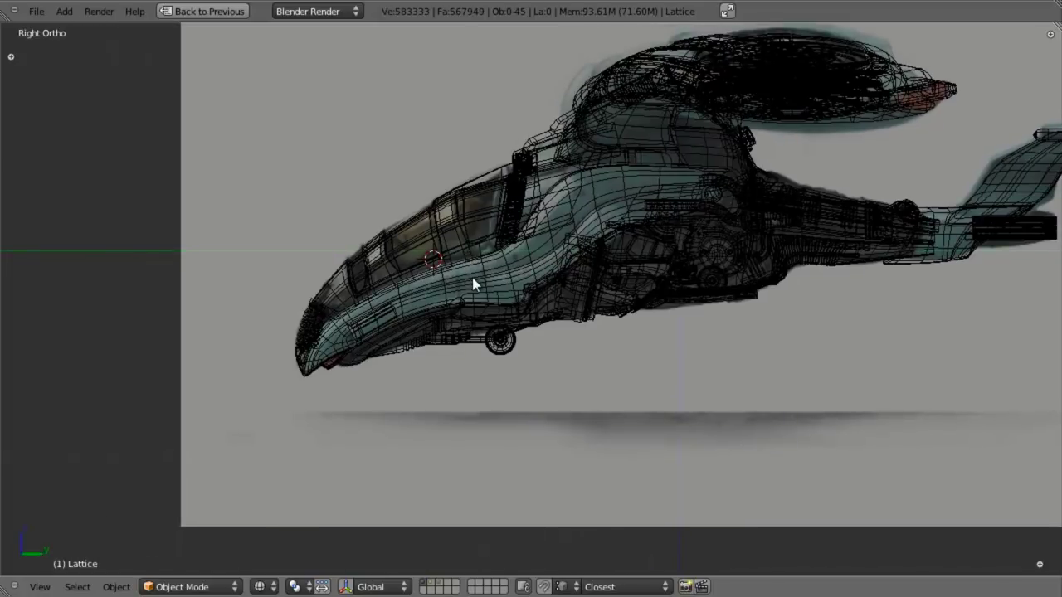
pyautogui.scroll(3, 472, 283)
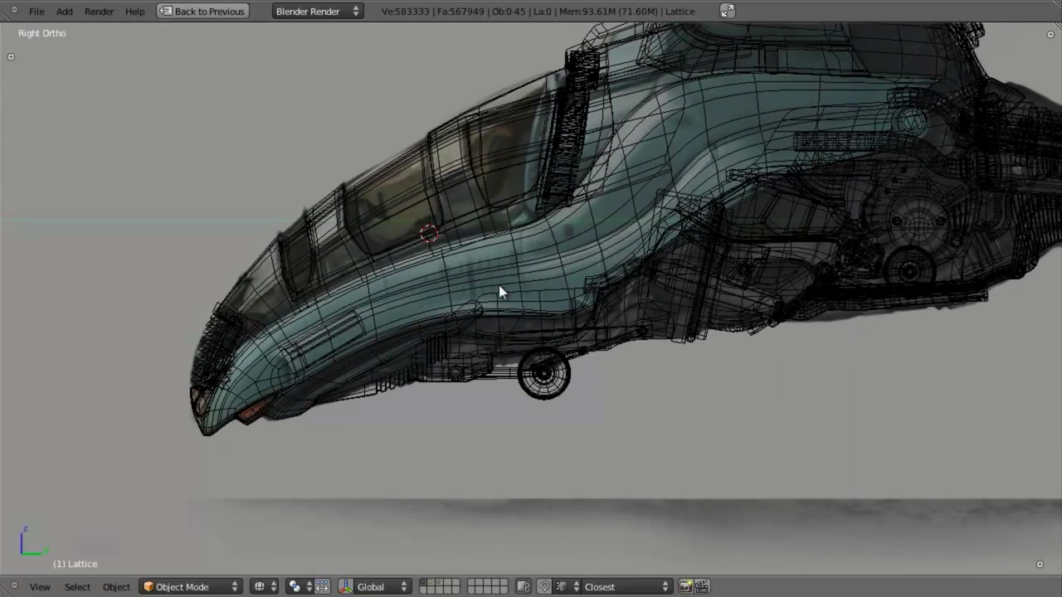
pyautogui.hotkey('shift', 'a')
pyautogui.moveTo(478, 165)
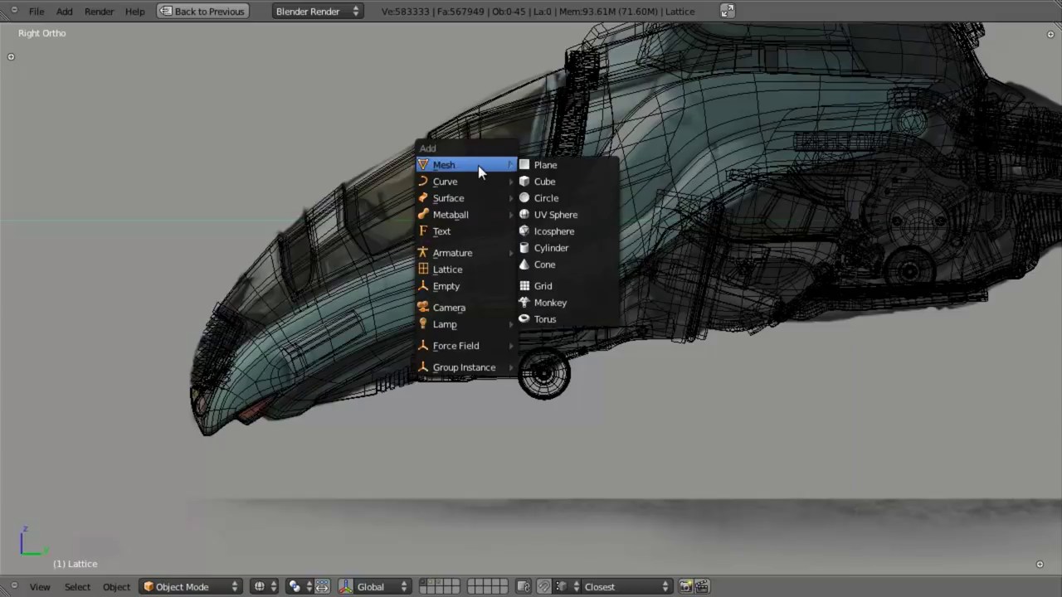
pyautogui.click(558, 180)
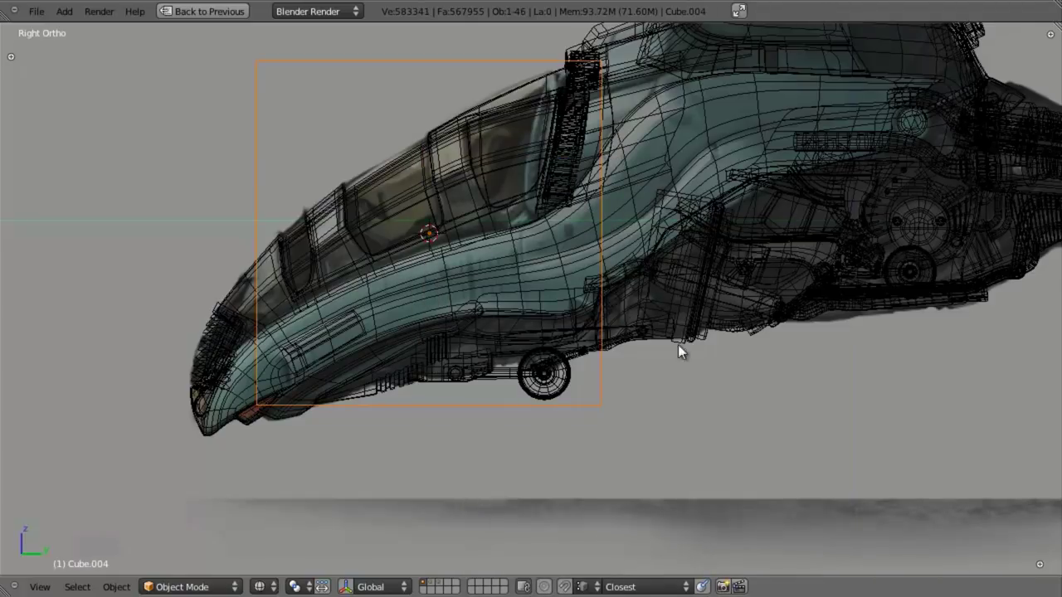
# Scale the cube's whole mesh down to about a quarter of its size in Edit Mode.
pyautogui.press('Tab')
pyautogui.press('s')
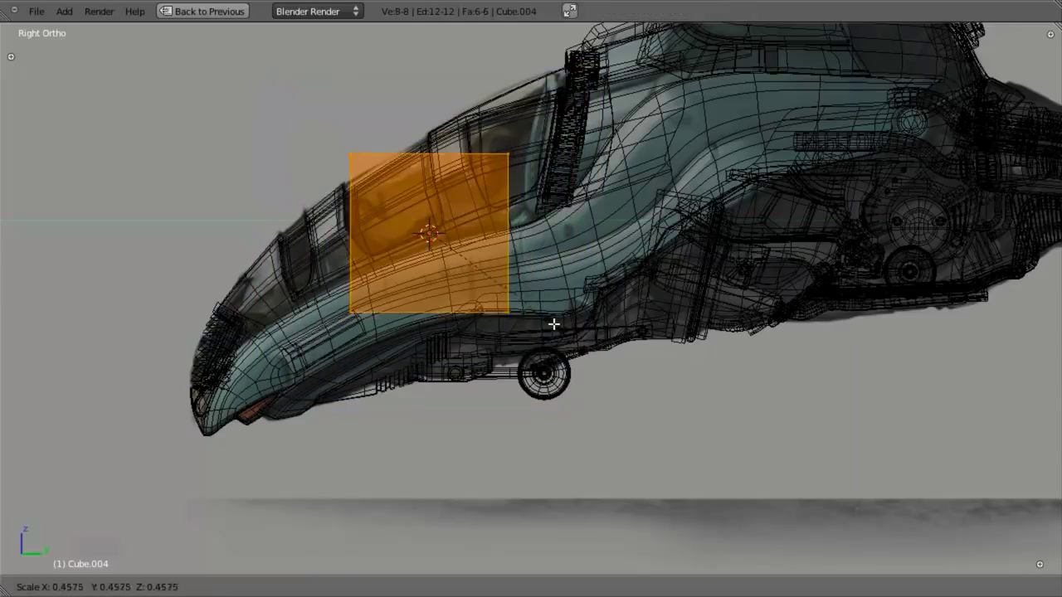
pyautogui.click(505, 273)
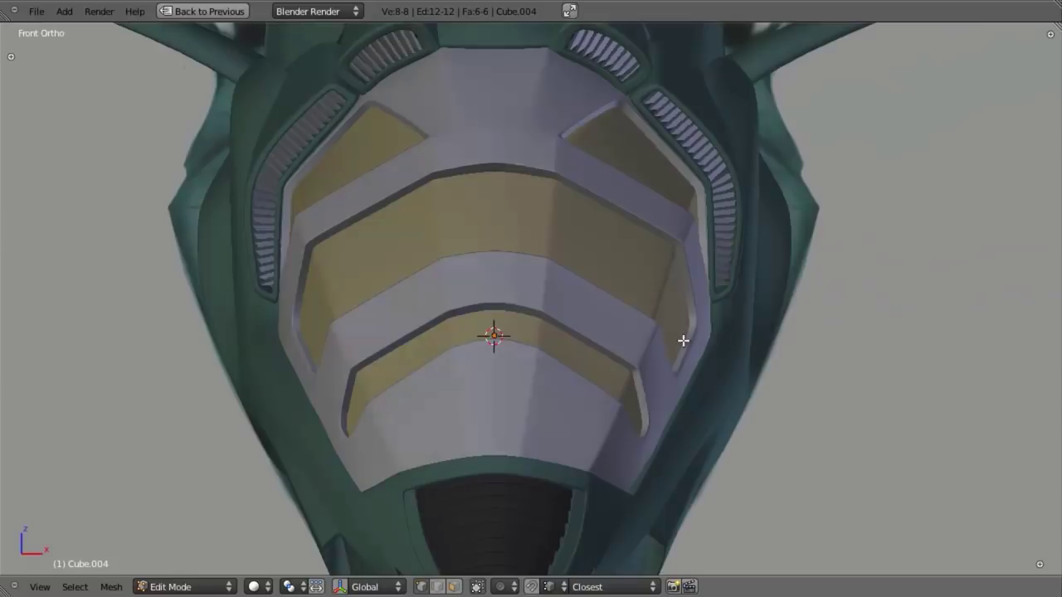
# Widen the cube along the global X axis within the cockpit.
pyautogui.press('s')
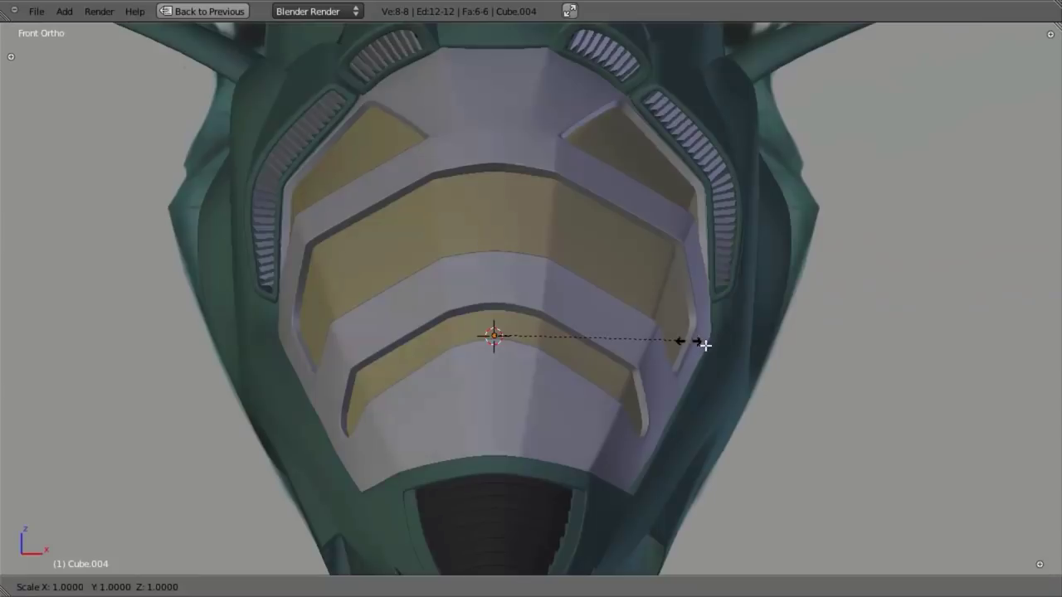
pyautogui.press('x')
pyautogui.rightClick(738, 349)
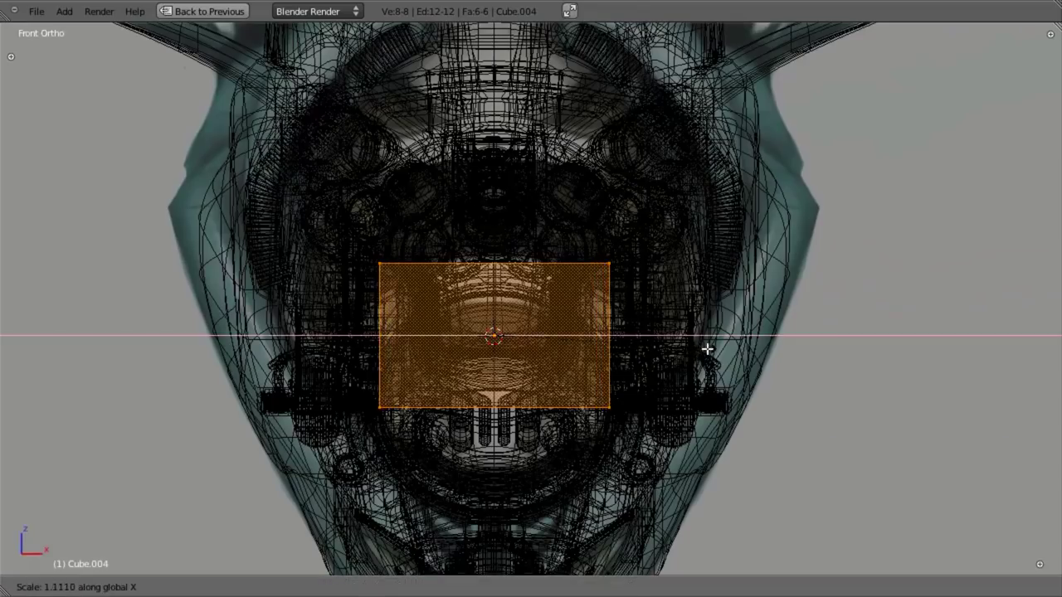
pyautogui.click(706, 348)
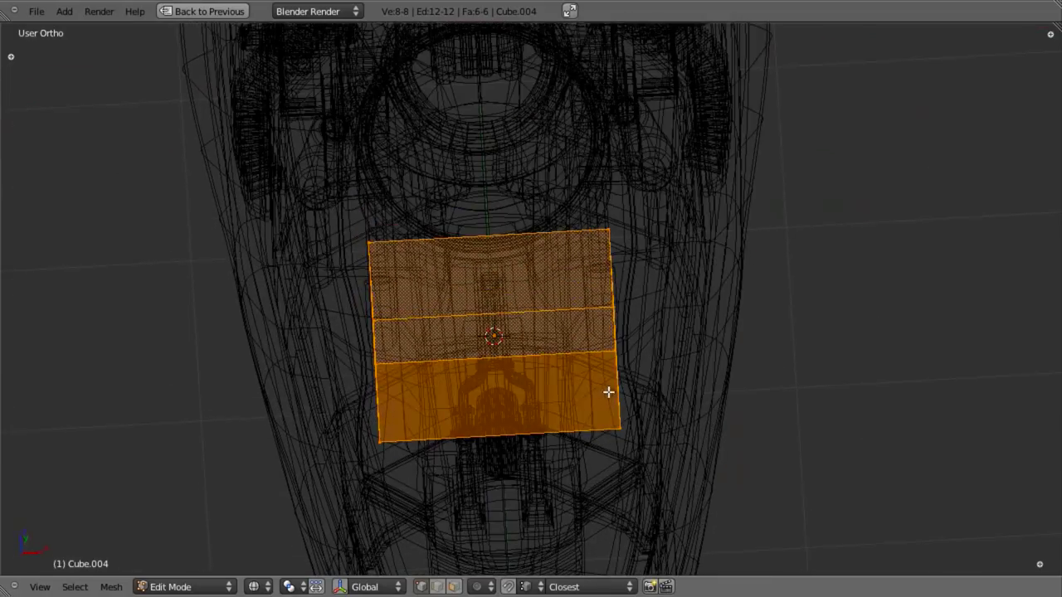
pyautogui.press('s')
pyautogui.press('x')
pyautogui.click(623, 389)
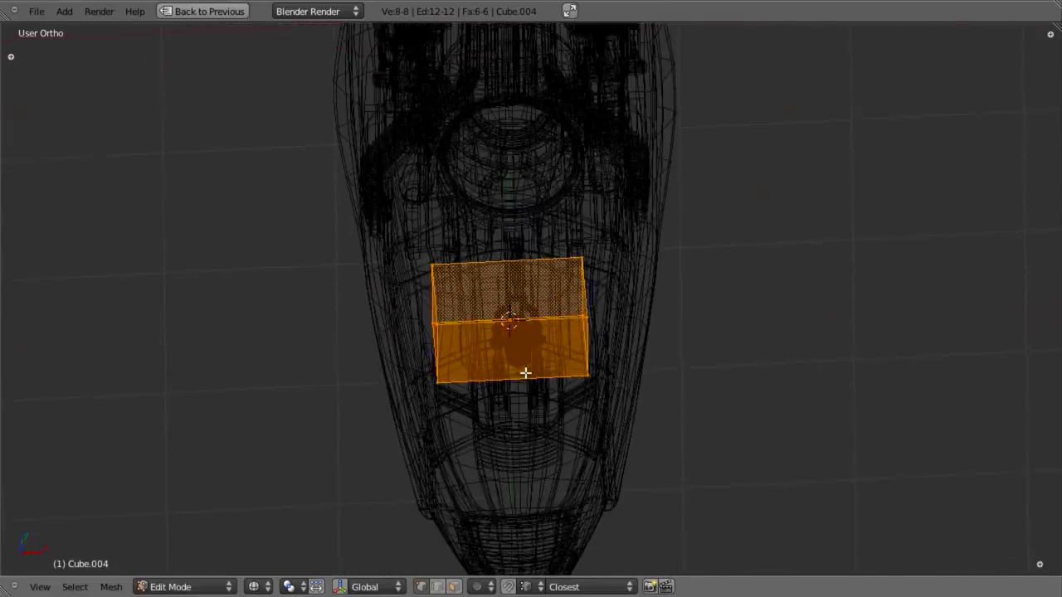
# Select the four vertices of the box's rear face and widen them along X so the box tapers toward the nose.
pyautogui.moveTo(525, 373); pyautogui.dragTo(516, 369, button='middle')
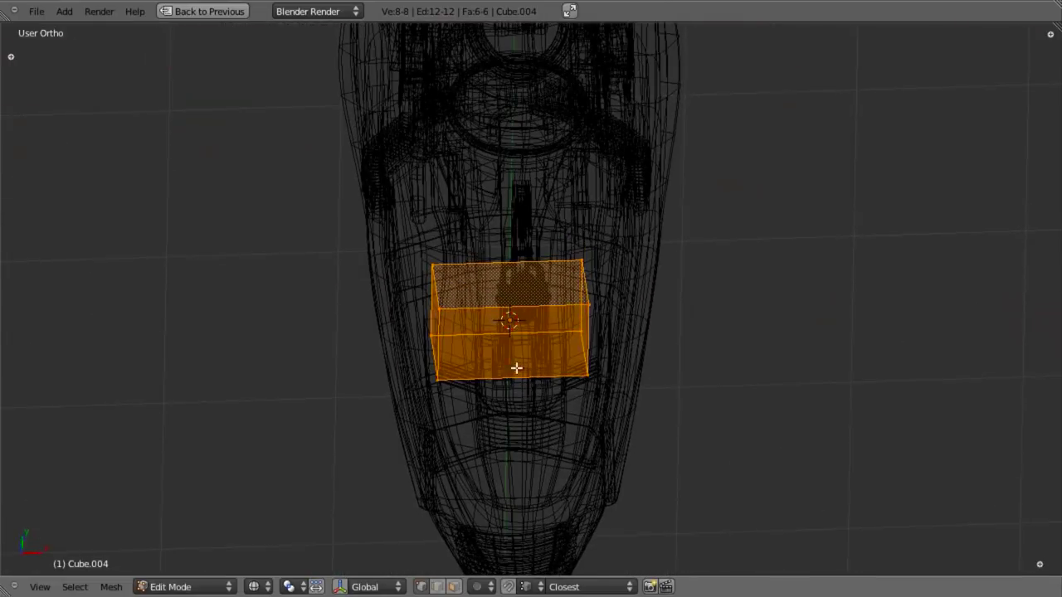
pyautogui.press('b')
pyautogui.moveTo(407, 320); pyautogui.dragTo(653, 455, button='middle')
pyautogui.press('s')
pyautogui.press('x')
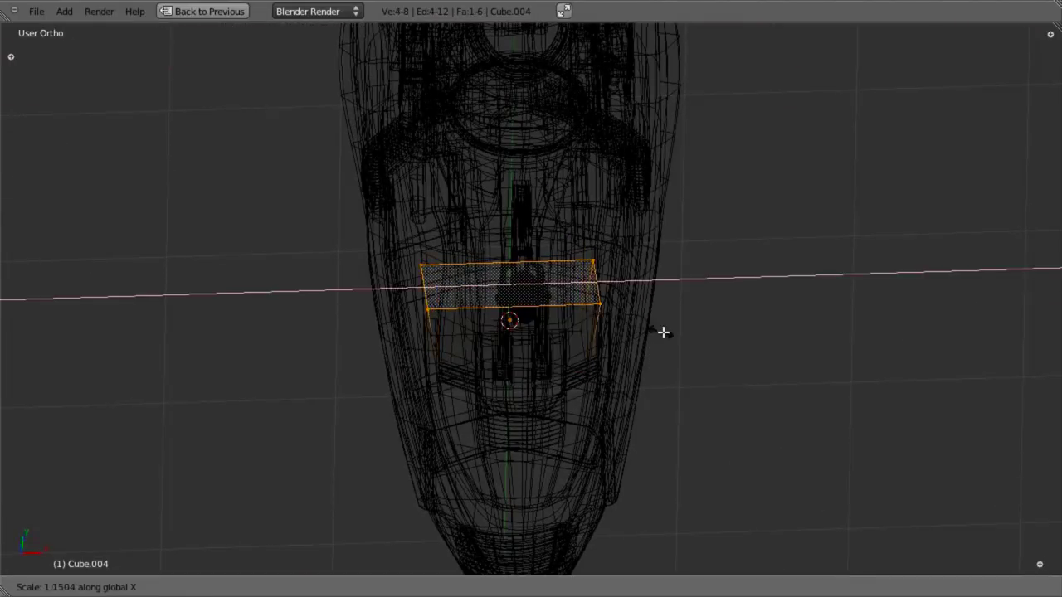
pyautogui.click(624, 369)
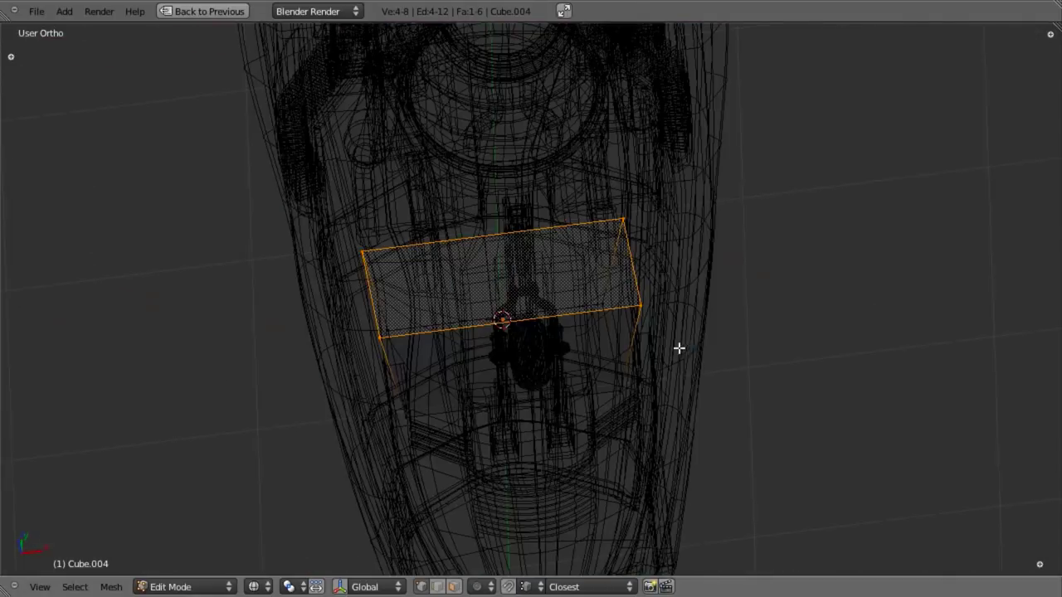
pyautogui.press('s')
pyautogui.press('x')
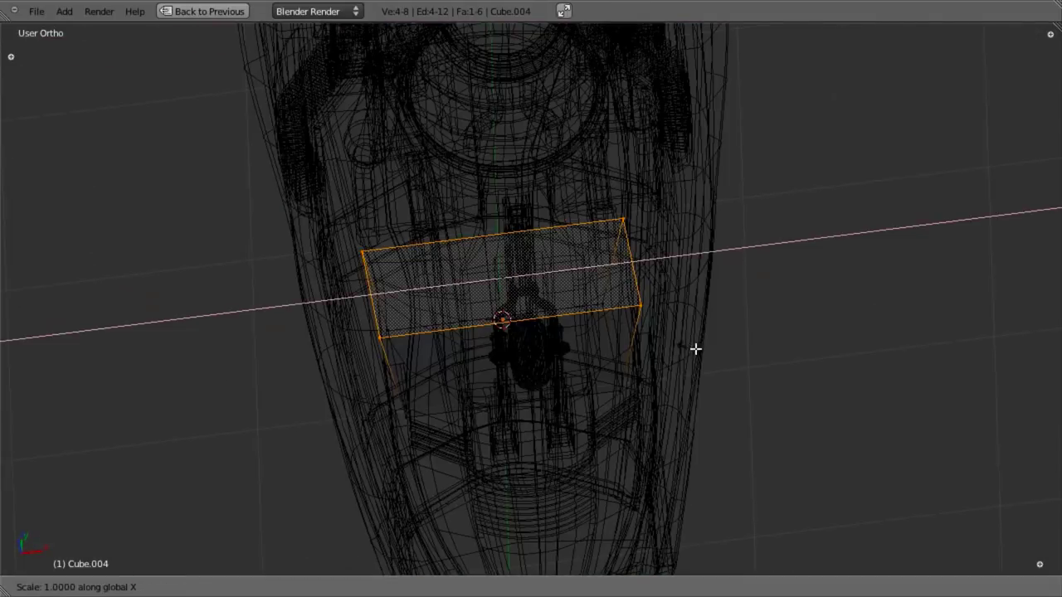
pyautogui.click(705, 347)
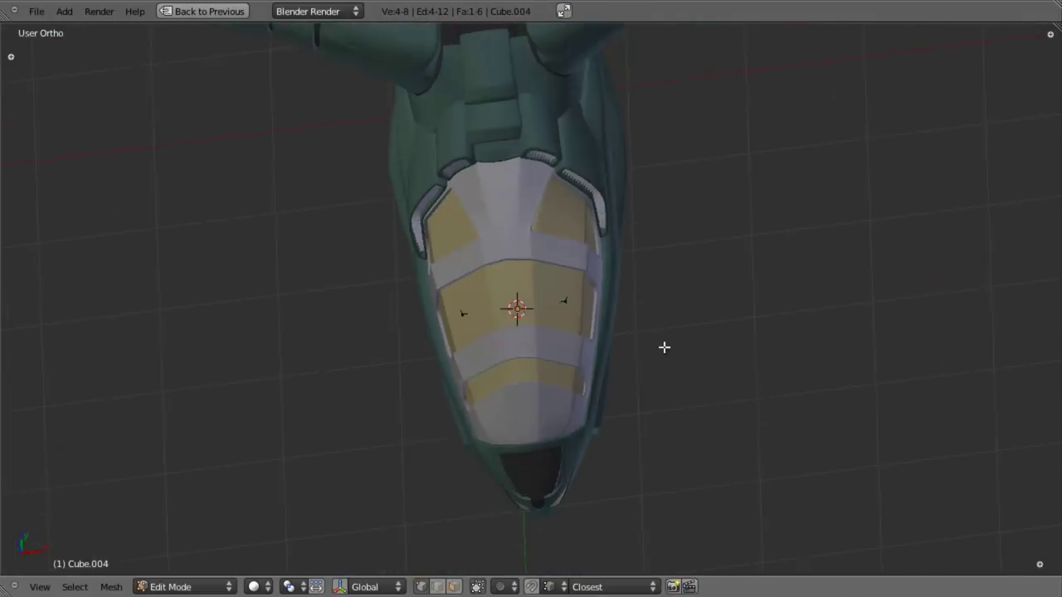
# Lower the box's upper front and upper rear edges in the right side view so its top slopes toward the nose.
pyautogui.moveTo(664, 346)
pyautogui.mouseDown(button='middle')
pyautogui.moveTo(540, 327)
pyautogui.moveTo(602, 345)
pyautogui.mouseUp(button='middle')
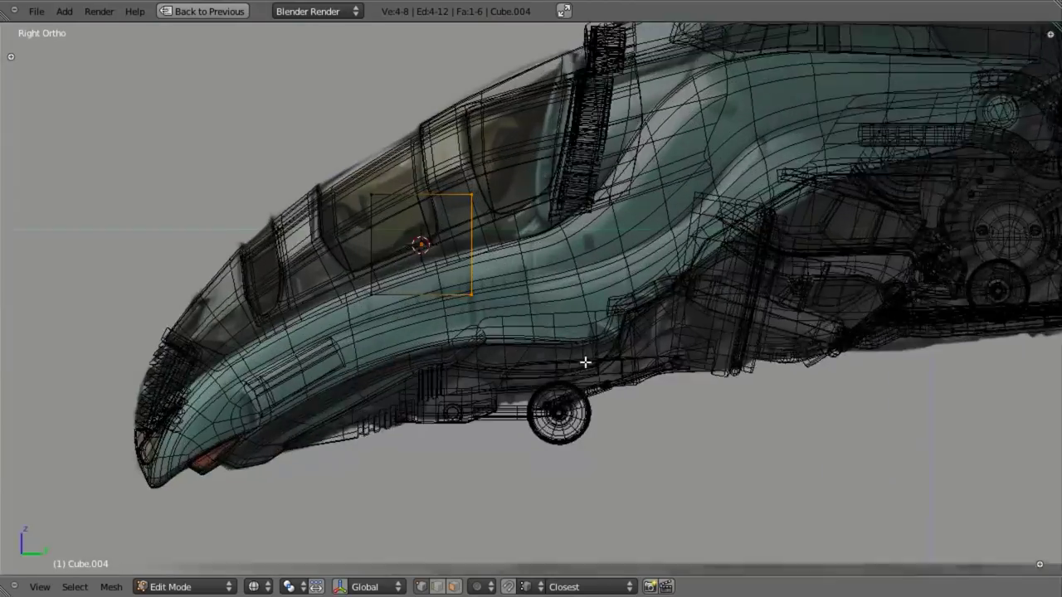
pyautogui.scroll(1, 586, 362)
pyautogui.press('a')
pyautogui.press('b')
pyautogui.moveTo(291, 143); pyautogui.dragTo(406, 243)
pyautogui.press('g')
pyautogui.click(407, 317)
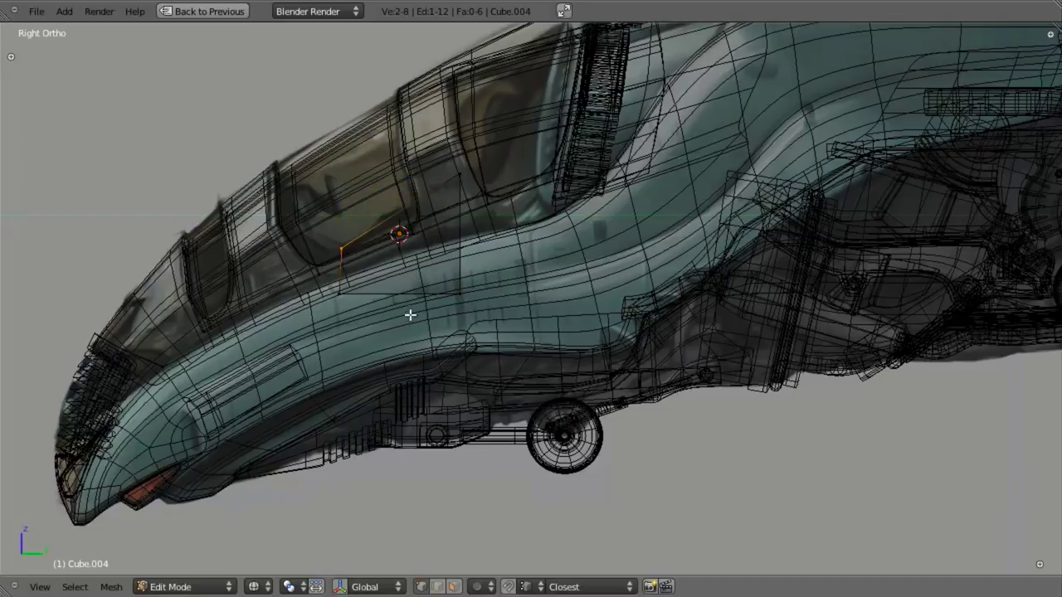
pyautogui.press('a')
pyautogui.press('b')
pyautogui.moveTo(415, 155); pyautogui.dragTo(487, 209)
pyautogui.press('g')
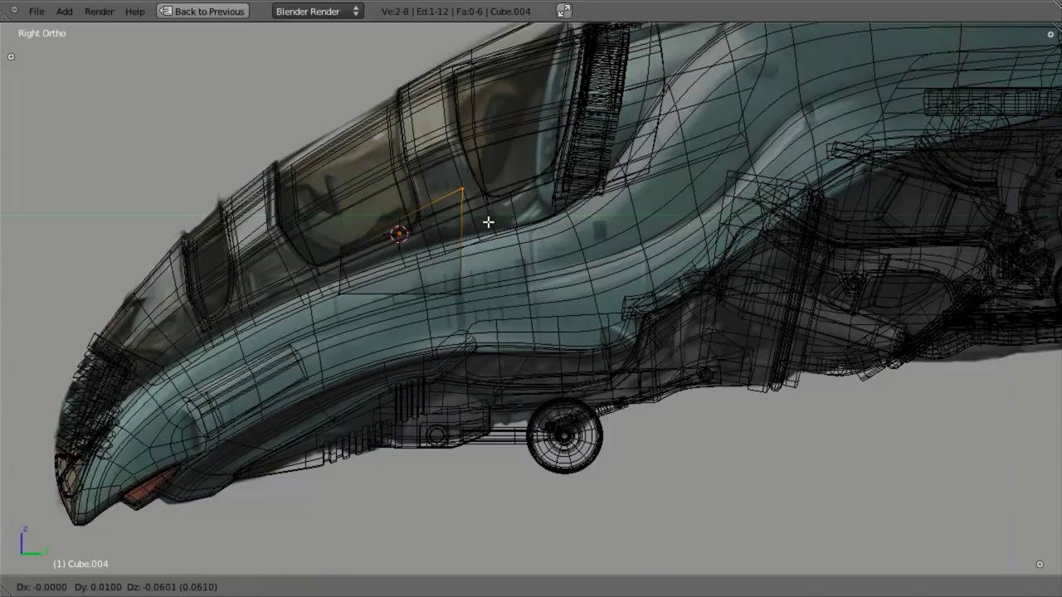
pyautogui.click(488, 221)
# Move the box's lower rear edge up and backward, and its lower front edge slightly down and backward, following the hull's slope.
pyautogui.press('a')
pyautogui.rightClick(526, 340)
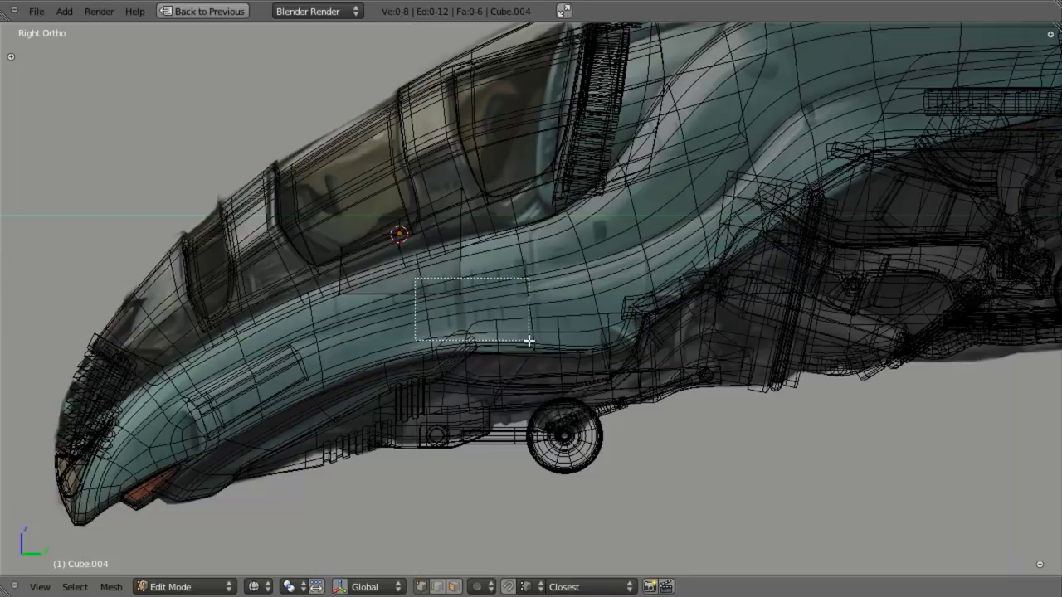
pyautogui.press('g')
pyautogui.click(536, 302)
pyautogui.press('a')
pyautogui.rightClick(315, 278)
pyautogui.press('g')
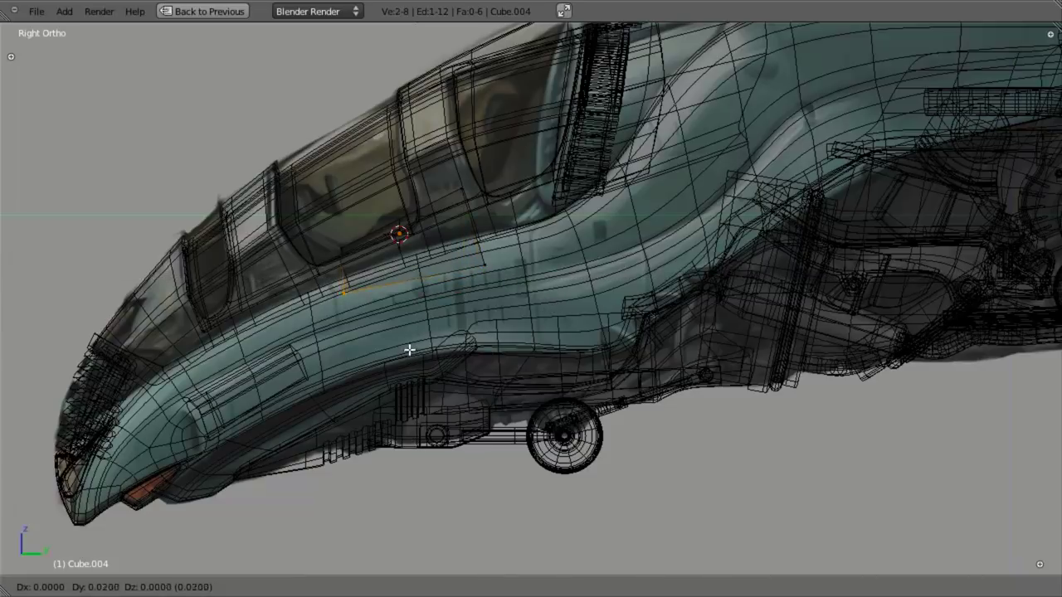
pyautogui.click(391, 316)
# Extrude the box's front face forward and slightly down toward the nose, along the cockpit's lower edge.
pyautogui.press('a')
pyautogui.moveTo(392, 326); pyautogui.dragTo(400, 339)
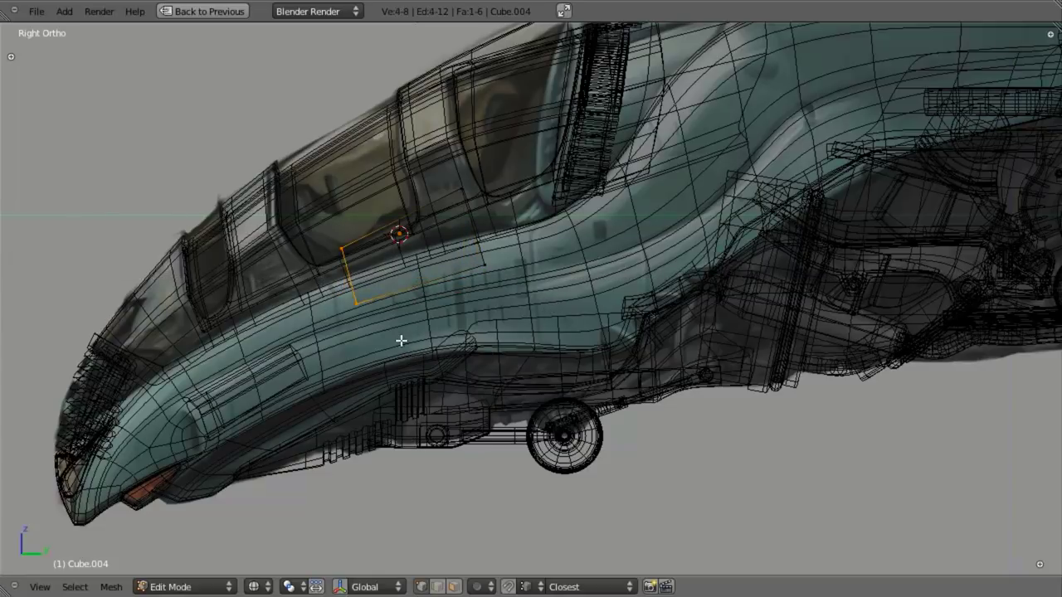
pyautogui.press('e')
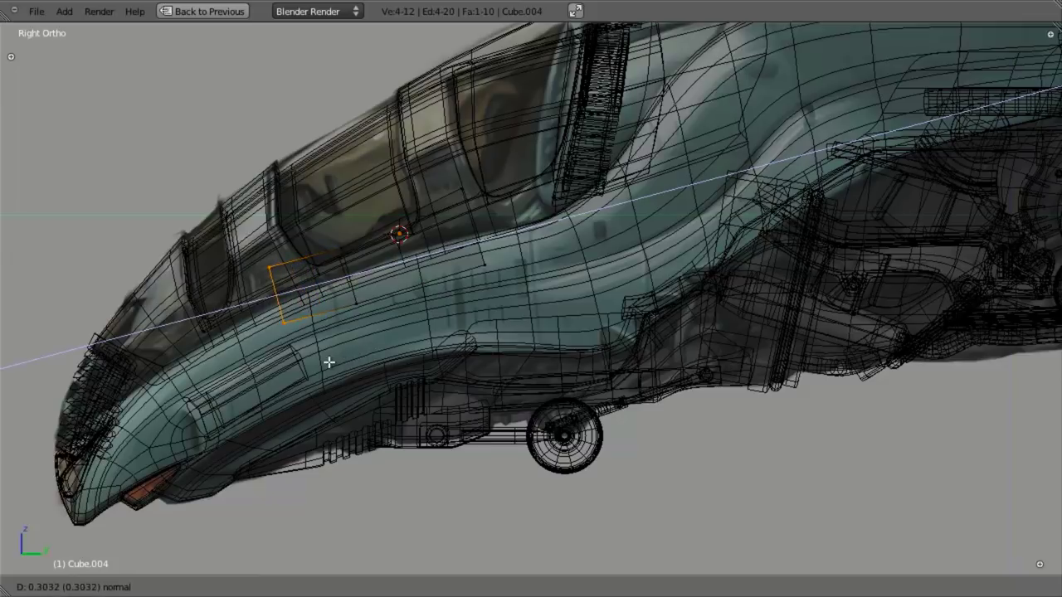
pyautogui.click(292, 388)
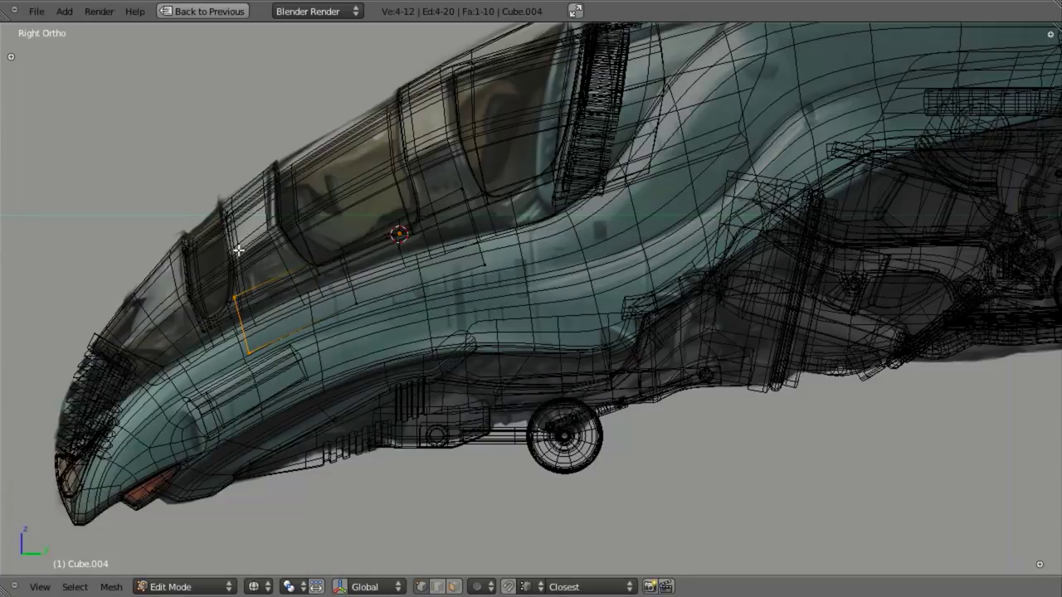
# Extrude the part's front face farther toward the nose, tilting and lowering the new end to follow the hull's downward curve.
pyautogui.press('a')
pyautogui.press('b')
pyautogui.moveTo(194, 253); pyautogui.dragTo(289, 395)
pyautogui.press('e')
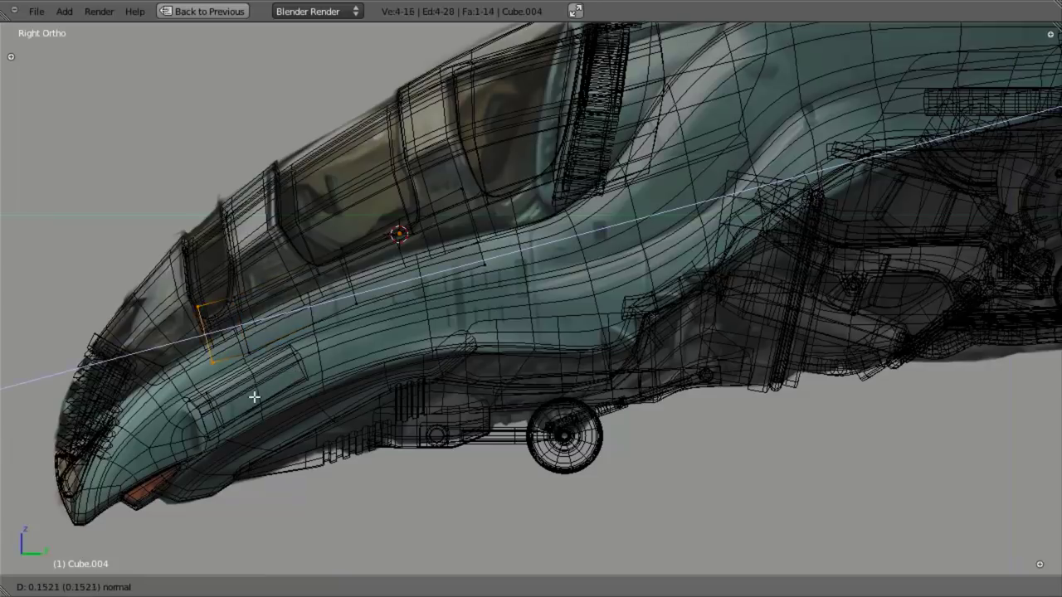
pyautogui.click(254, 398)
pyautogui.press('g')
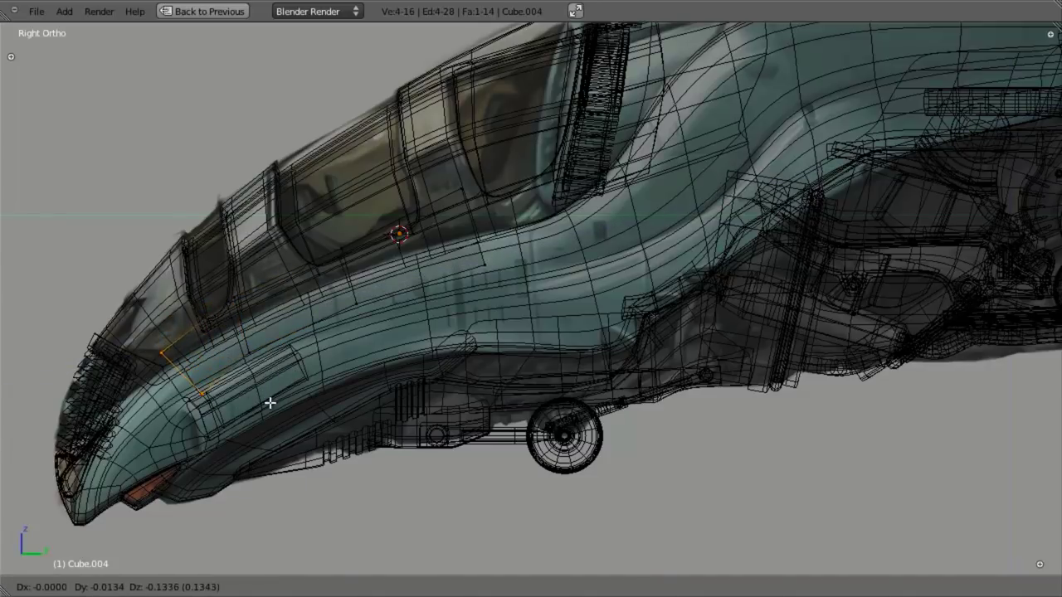
pyautogui.click(268, 399)
# Extrude the top face behind the front segment upward about 0.13 and scale the new face to about 0.69.
pyautogui.press('a')
pyautogui.press('b')
pyautogui.moveTo(219, 257); pyautogui.dragTo(269, 305)
pyautogui.press('b')
pyautogui.moveTo(256, 237); pyautogui.dragTo(301, 248)
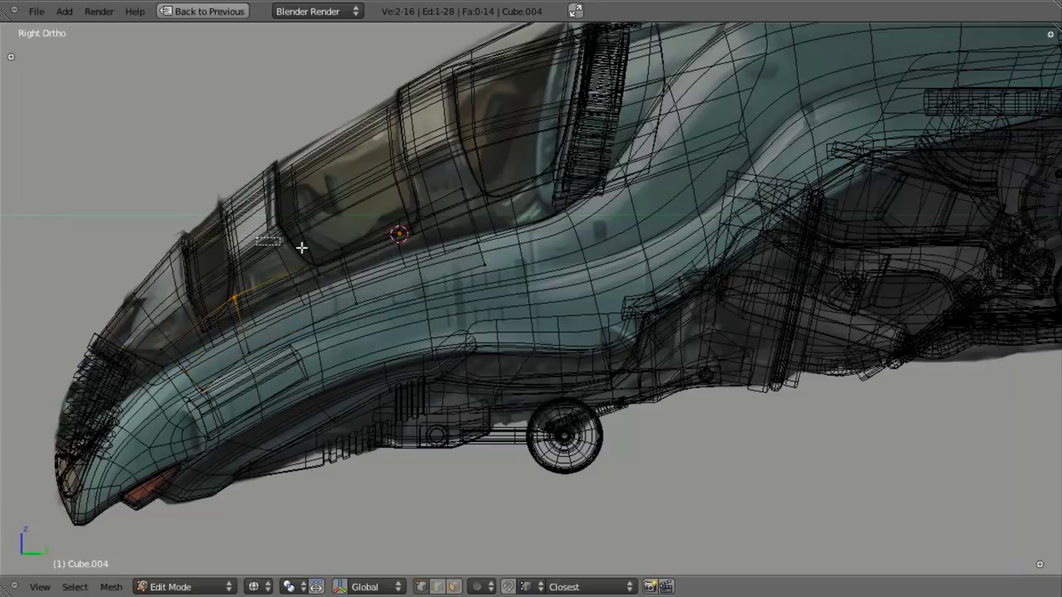
pyautogui.press('e')
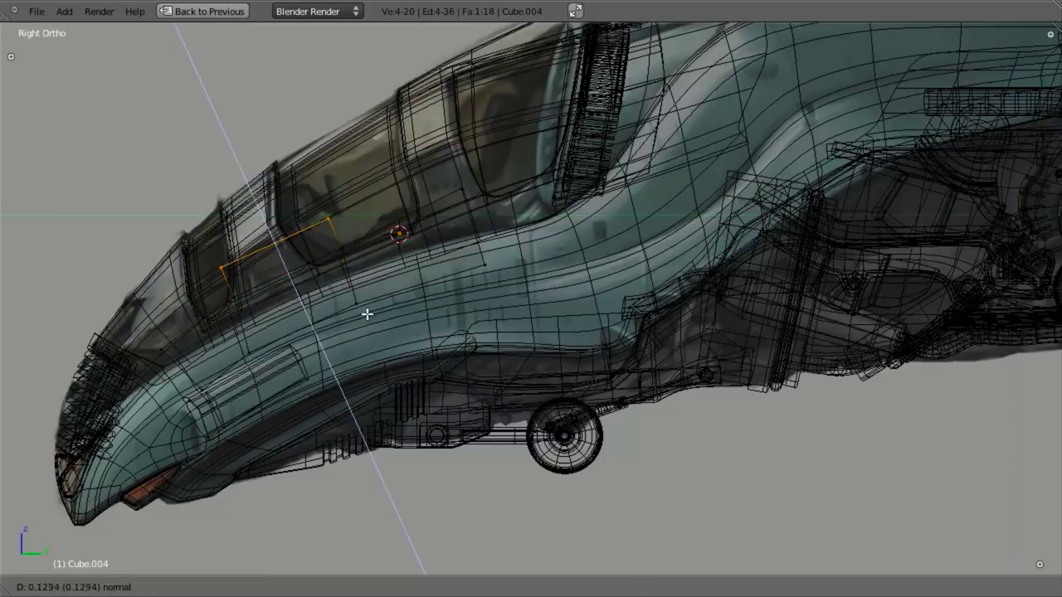
pyautogui.click(367, 313)
pyautogui.press('s')
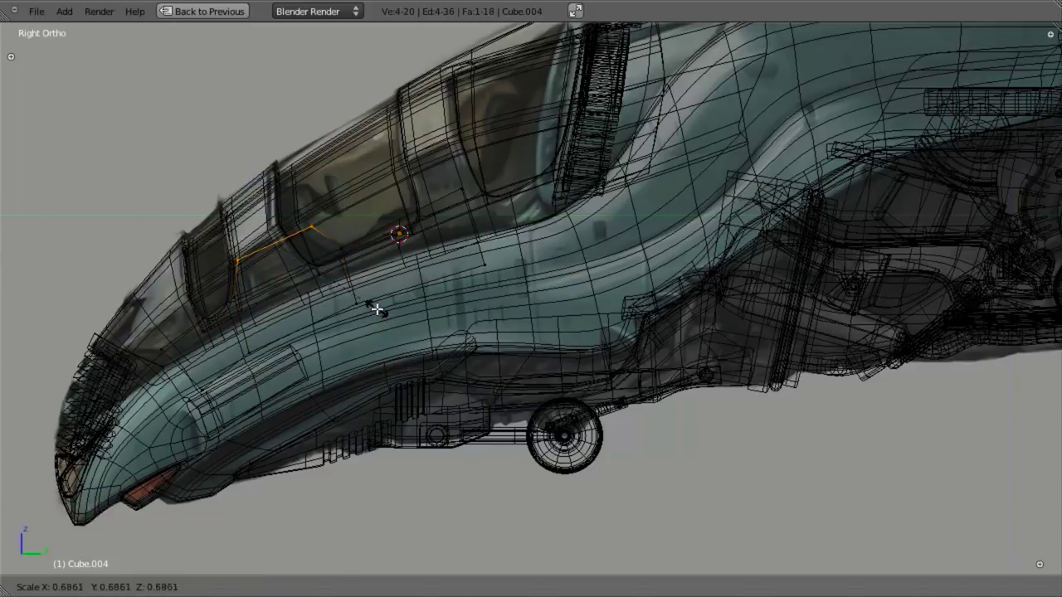
pyautogui.click(376, 309)
# Extrude the raised top face upward again, then scale the new face down and rotate it to follow the canopy's slope.
pyautogui.press('e')
pyautogui.click(362, 258)
pyautogui.press('s')
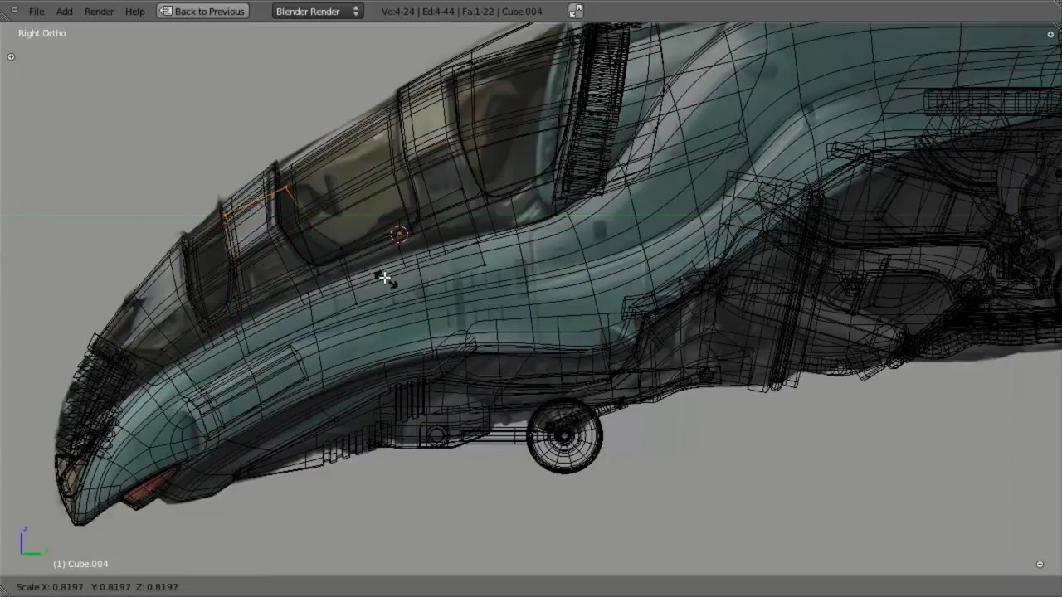
pyautogui.click(396, 274)
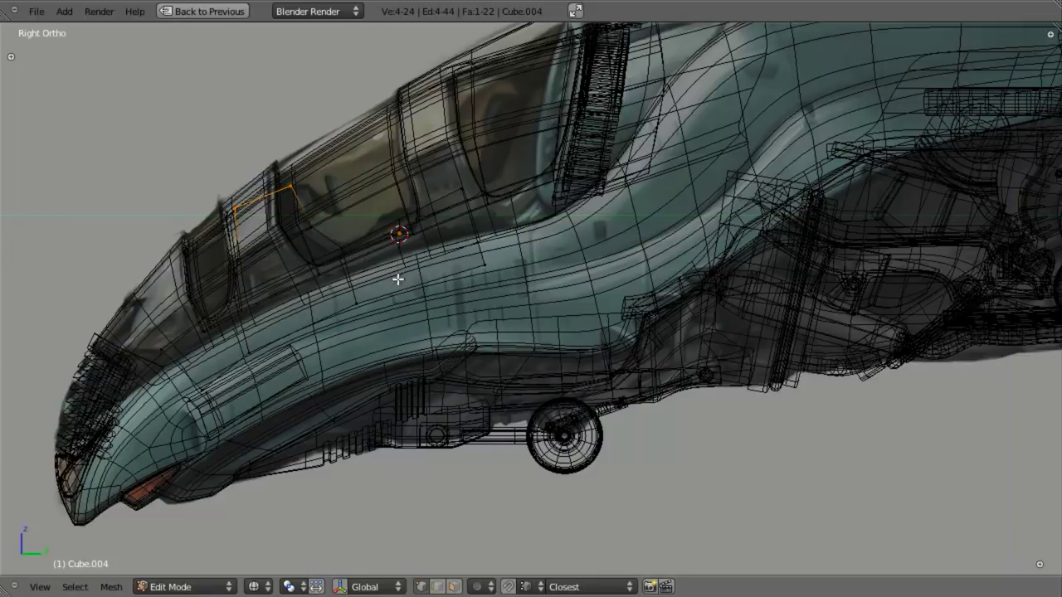
pyautogui.press('s')
pyautogui.click(403, 304)
pyautogui.press('r')
pyautogui.click(403, 322)
# Narrow the raised section's top face along X in the front view.
pyautogui.moveTo(349, 304); pyautogui.dragTo(411, 314, button='middle')
pyautogui.press('KP_1')
pyautogui.scroll(3, 656, 265)
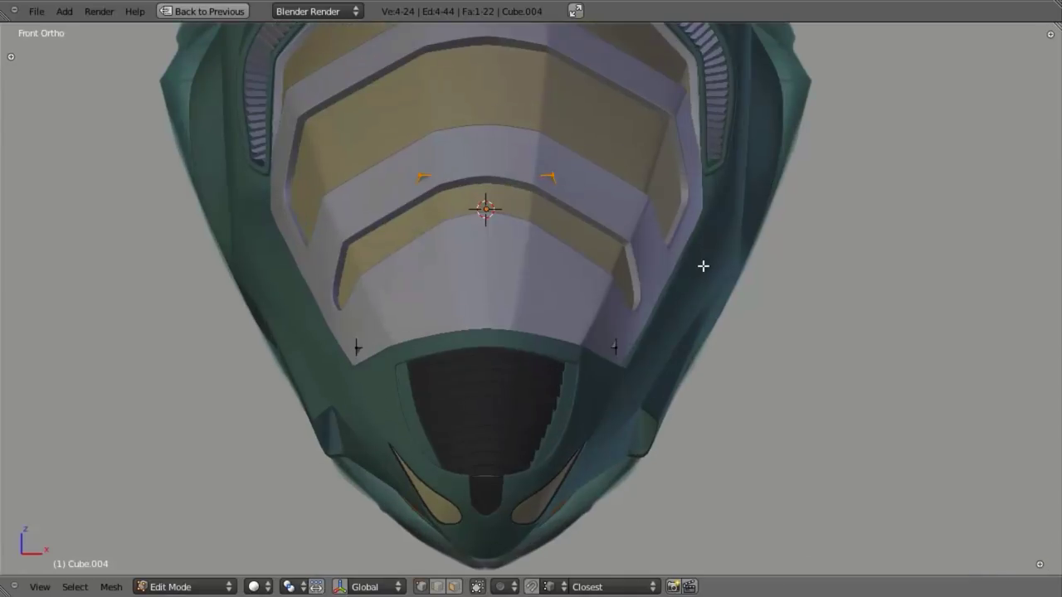
pyautogui.press('s')
pyautogui.press('x')
pyautogui.click(661, 241)
pyautogui.press('z')
pyautogui.press('s')
pyautogui.press('x')
pyautogui.click(545, 173)
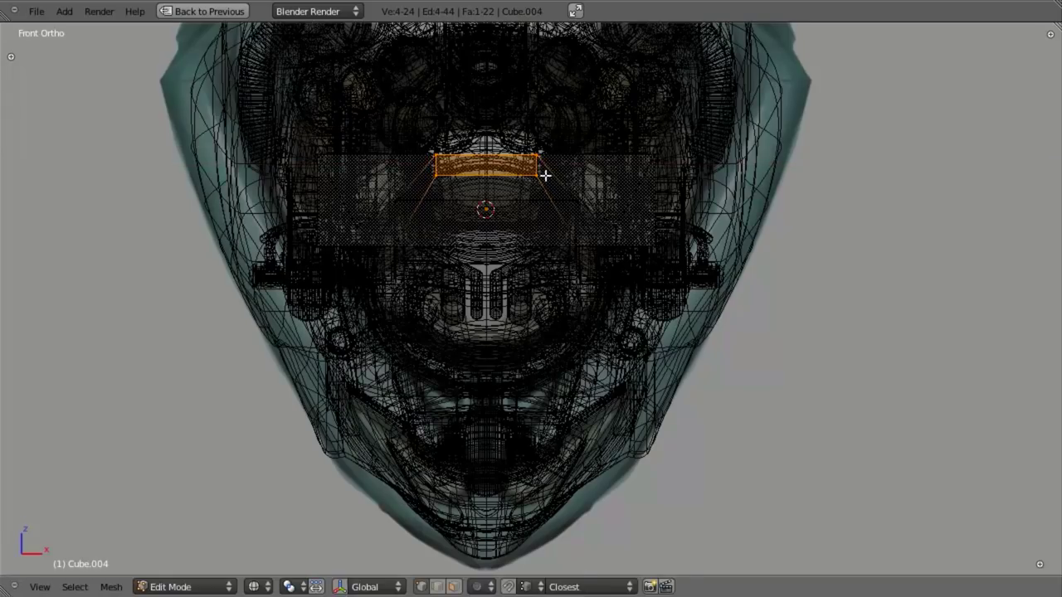
# Isolate the rear upper edge of the raised section's top face and scale it slightly wider in the front view.
pyautogui.press('z')
pyautogui.press('z')
pyautogui.press('b')
pyautogui.moveTo(415, 170); pyautogui.dragTo(580, 221, button='middle')
pyautogui.scroll(4, 577, 211)
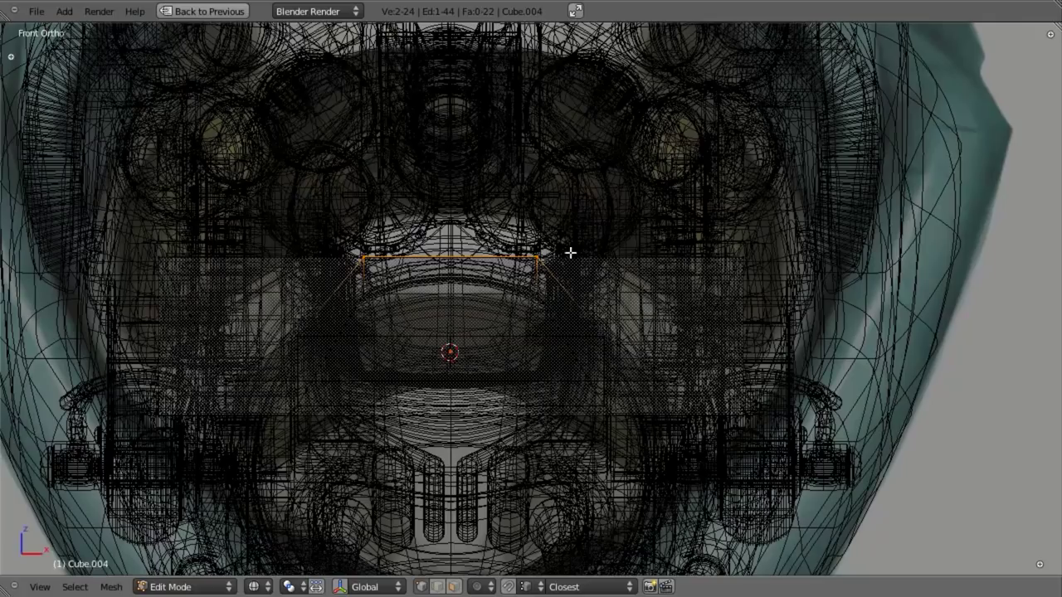
pyautogui.press('z')
pyautogui.press('s')
pyautogui.click(572, 245)
pyautogui.press('z')
pyautogui.press('s')
pyautogui.click(561, 214)
pyautogui.press('z')
# Restore the full window layout and enable X-Ray display for the part so it shows through the hull.
pyautogui.scroll(-2, 541, 283)
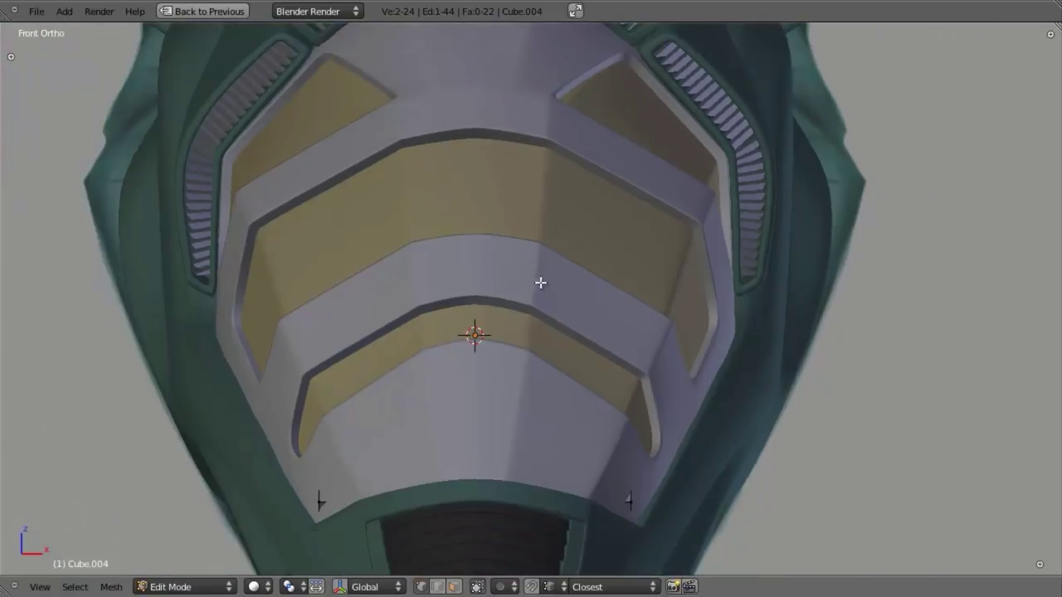
pyautogui.moveTo(541, 282); pyautogui.dragTo(474, 313, button='middle')
pyautogui.press('z')
pyautogui.scroll(-2, 614, 337)
pyautogui.moveTo(614, 337); pyautogui.dragTo(512, 371, button='middle')
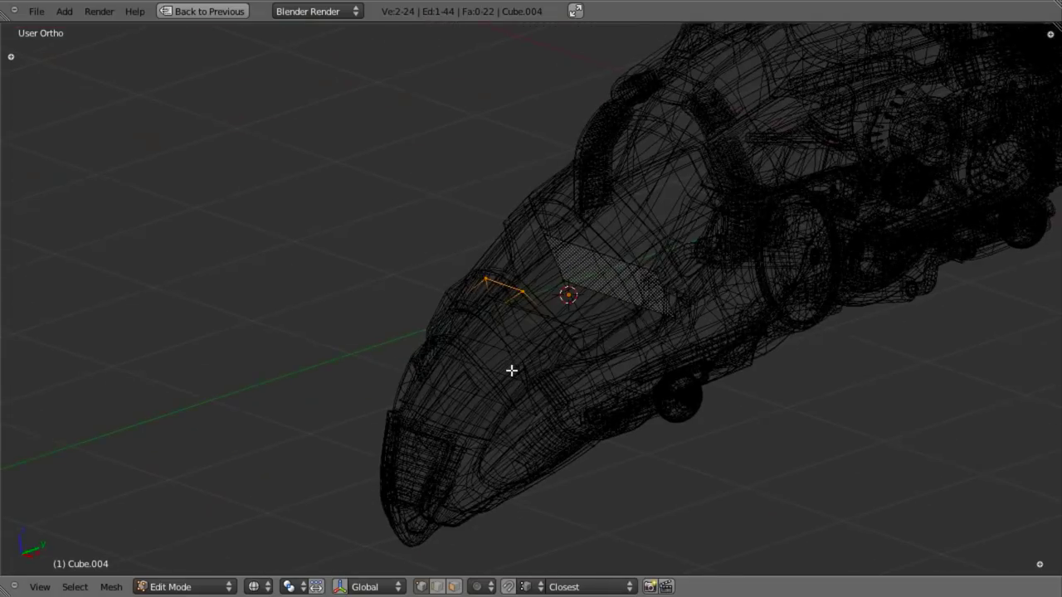
pyautogui.hotkey('ctrl', 'Up')
pyautogui.scroll(1, 557, 360)
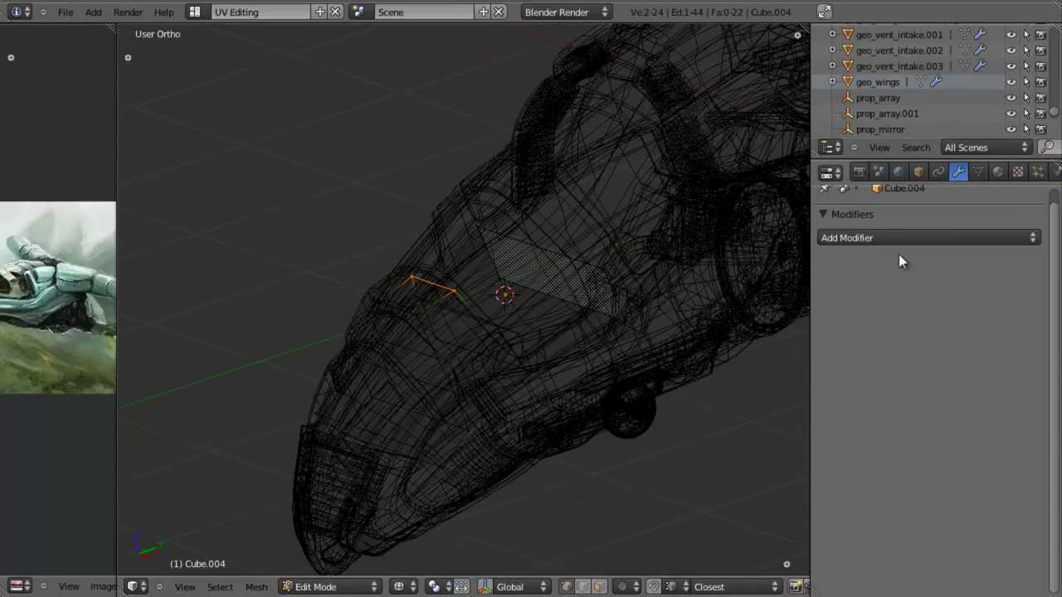
pyautogui.click(916, 170)
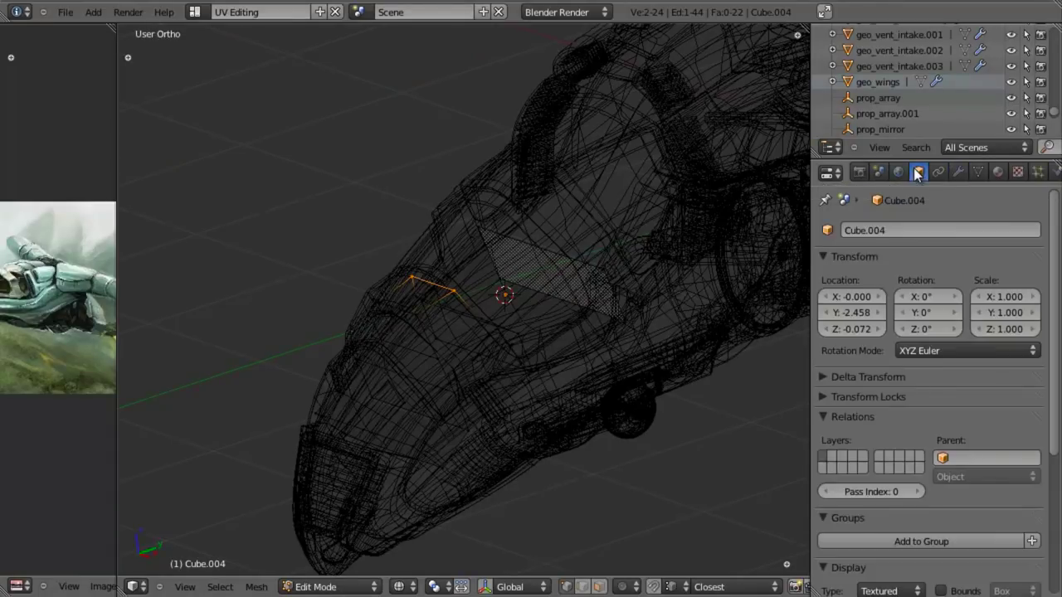
pyautogui.click(838, 416)
pyautogui.click(837, 256)
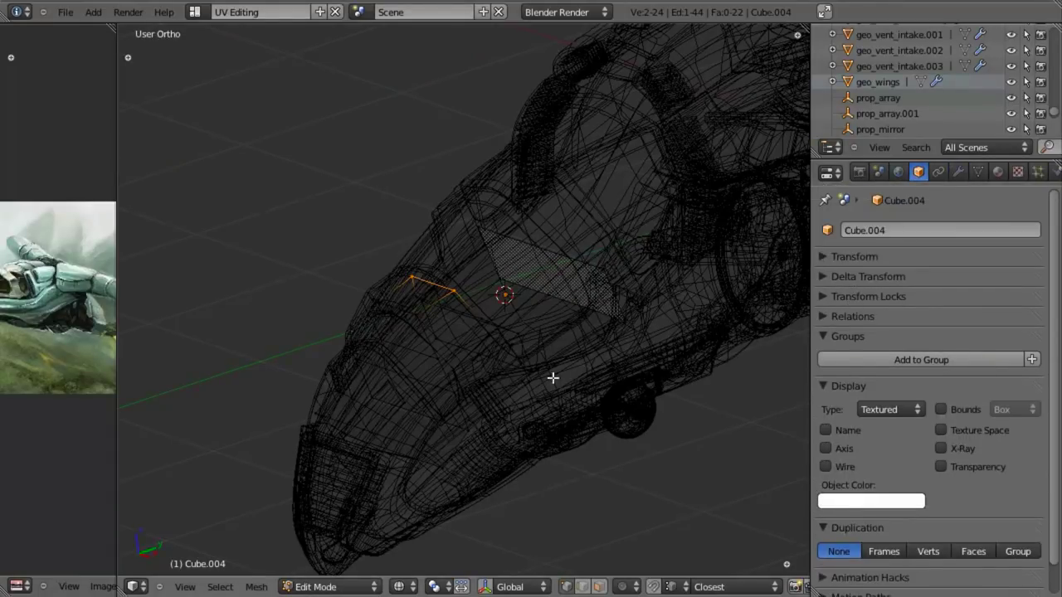
pyautogui.press('z')
pyautogui.moveTo(482, 268); pyautogui.dragTo(661, 346, button='middle')
pyautogui.scroll(-1, 1005, 518)
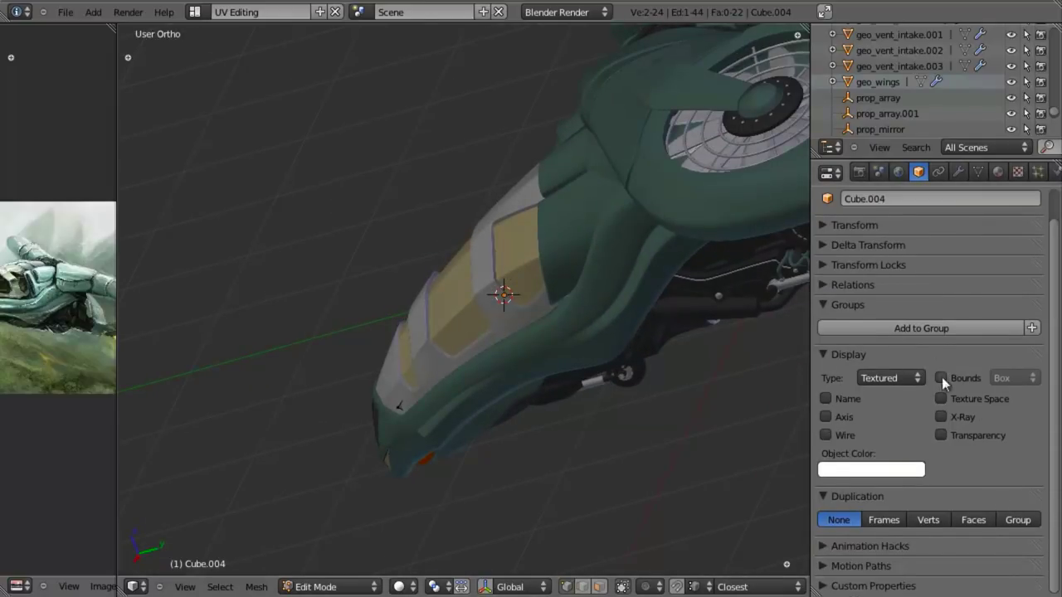
pyautogui.click(941, 416)
# Raise the rear upper edge of the raised section by about 0.06 along Z in the right side view.
pyautogui.press('KP_3')
pyautogui.scroll(2, 502, 330)
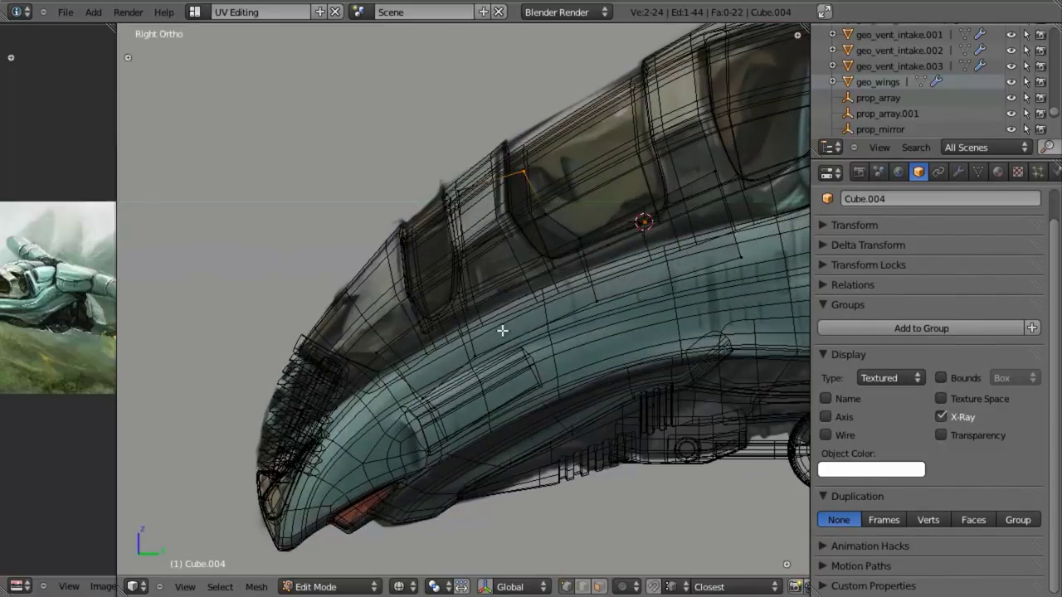
pyautogui.press('z')
pyautogui.press('z')
pyautogui.press('z')
pyautogui.press('g')
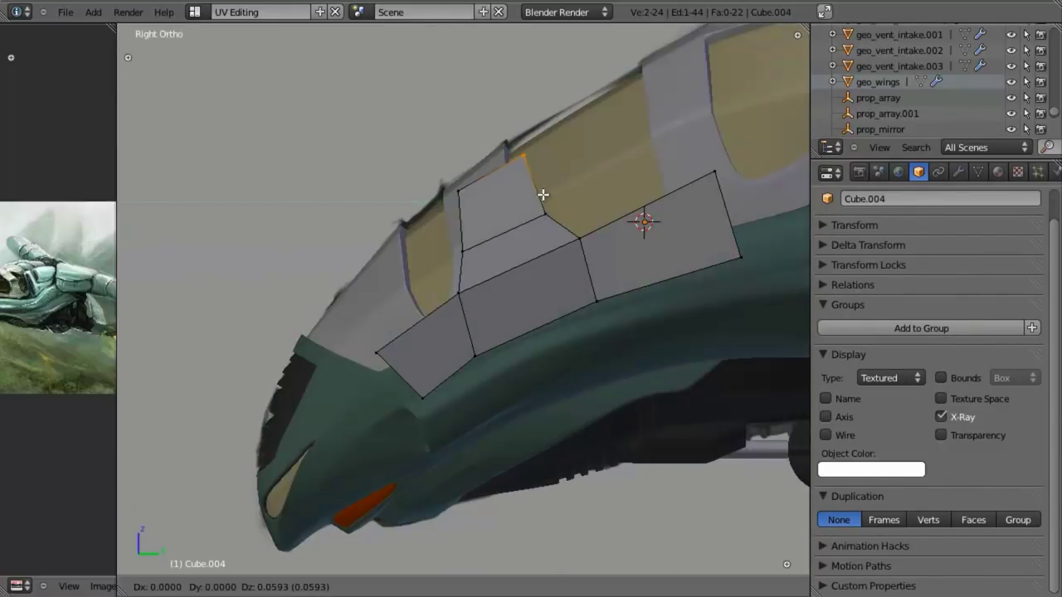
pyautogui.click(539, 197)
# Select both vertices of the raised section's front upper edge in the front view and scale the edge to about 0.95.
pyautogui.moveTo(539, 197); pyautogui.dragTo(553, 241, button='middle')
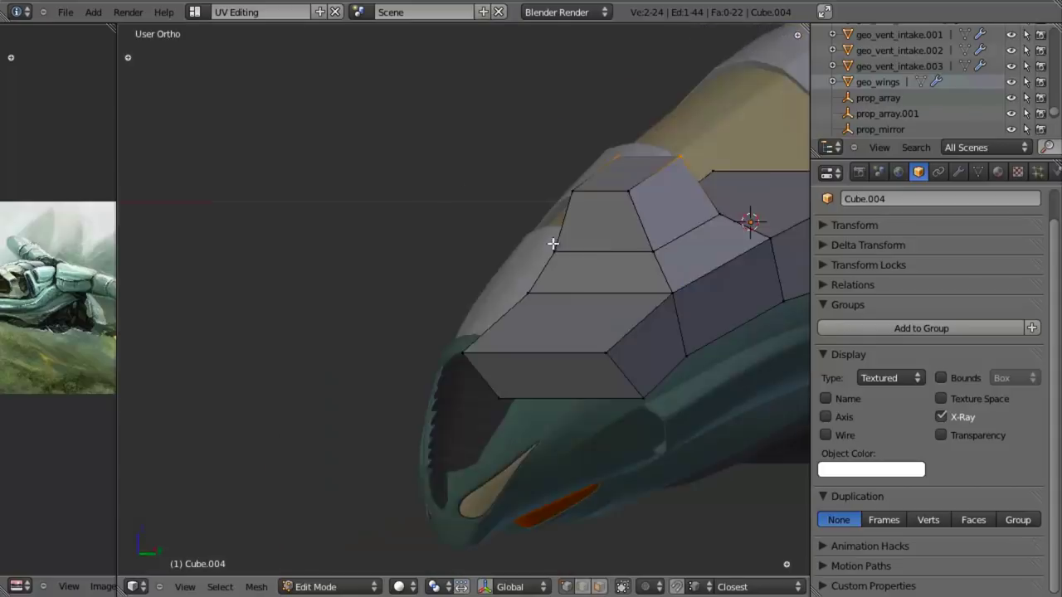
pyautogui.press('KP_1')
pyautogui.scroll(2, 611, 247)
pyautogui.keyDown('shift'); pyautogui.moveTo(445, 325); pyautogui.dragTo(282, 419, button='middle'); pyautogui.keyUp('shift')
pyautogui.press('a')
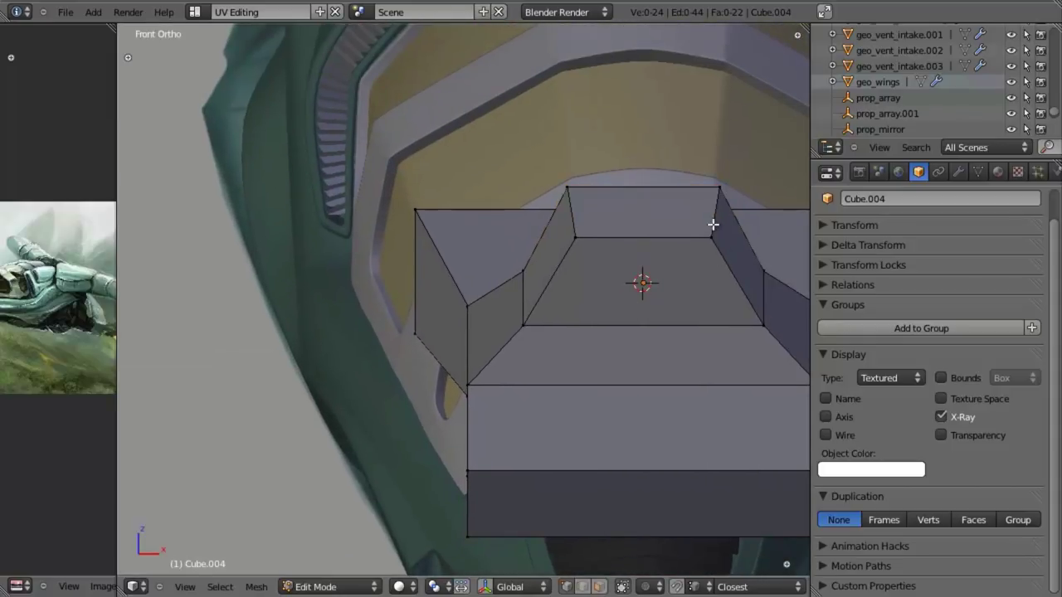
pyautogui.rightClick(711, 227)
pyautogui.press('g')
pyautogui.rightClick(691, 244)
pyautogui.keyDown('shift'); pyautogui.rightClick(582, 249); pyautogui.keyUp('shift')
pyautogui.press('s')
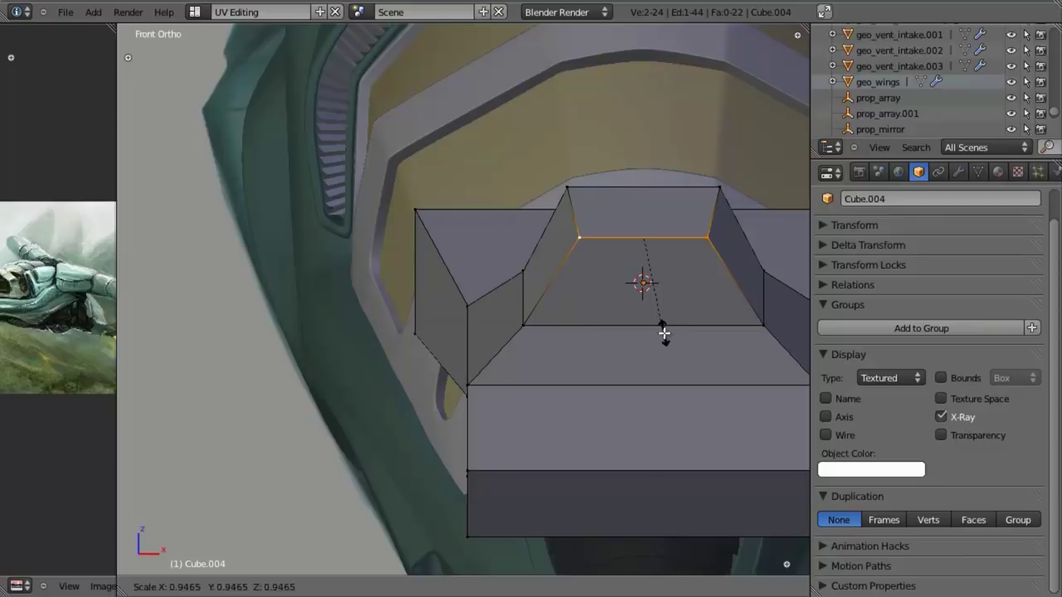
pyautogui.click(661, 334)
# Select both vertices of the raised section's rear upper edge and scale the edge to about 0.96.
pyautogui.press('a')
pyautogui.rightClick(557, 190)
pyautogui.keyDown('shift'); pyautogui.rightClick(712, 182); pyautogui.keyUp('shift')
pyautogui.press('s')
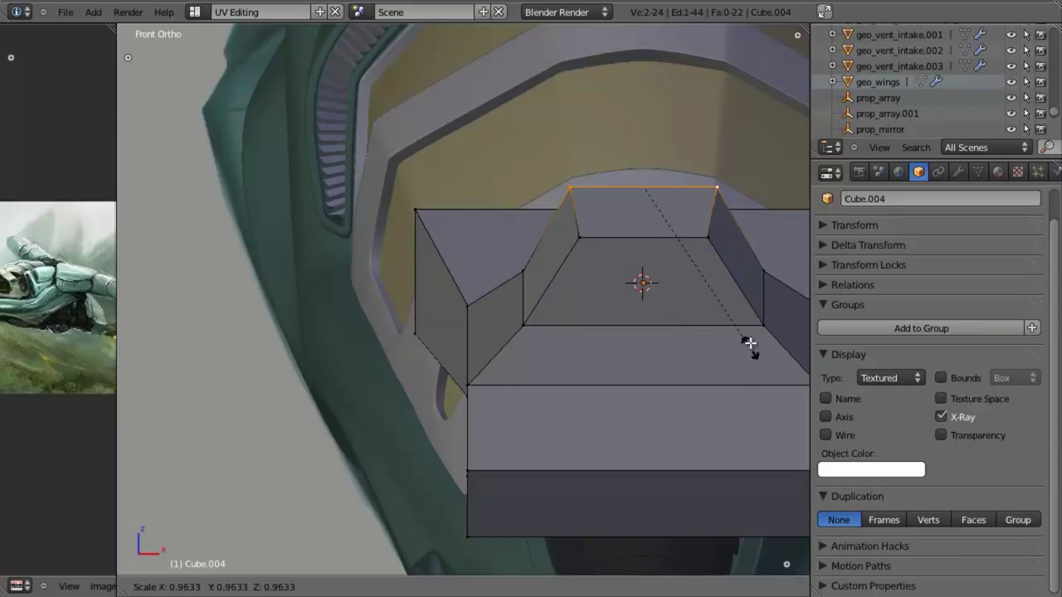
pyautogui.click(747, 342)
# Select the four vertices of the part's front face and narrow it along X to roughly half its width.
pyautogui.keyDown('shift'); pyautogui.moveTo(716, 427); pyautogui.dragTo(525, 400, button='middle'); pyautogui.keyUp('shift')
pyautogui.rightClick(334, 458)
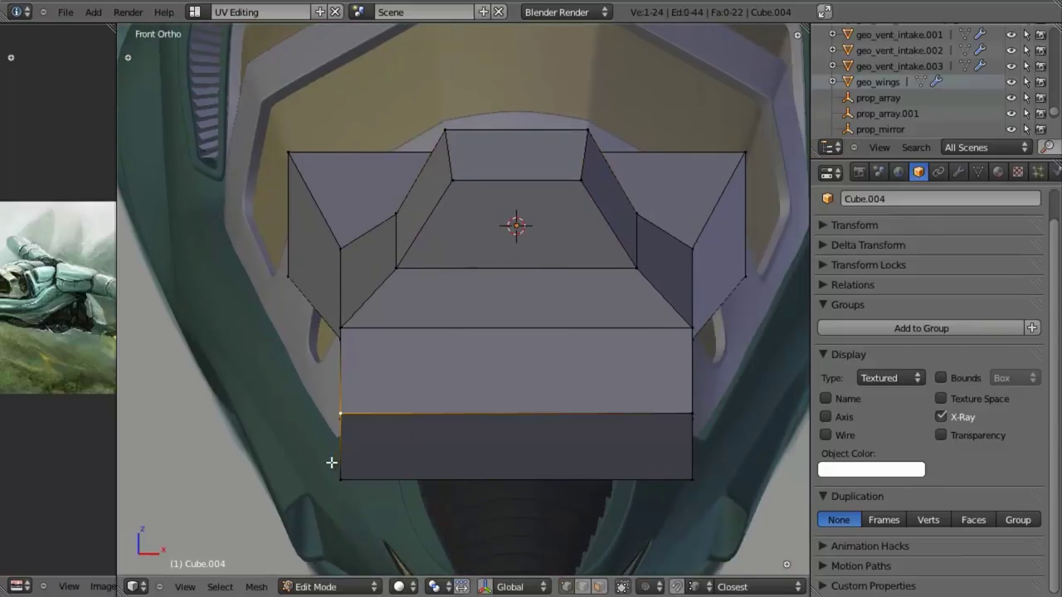
pyautogui.keyDown('shift'); pyautogui.rightClick(691, 401); pyautogui.keyUp('shift')
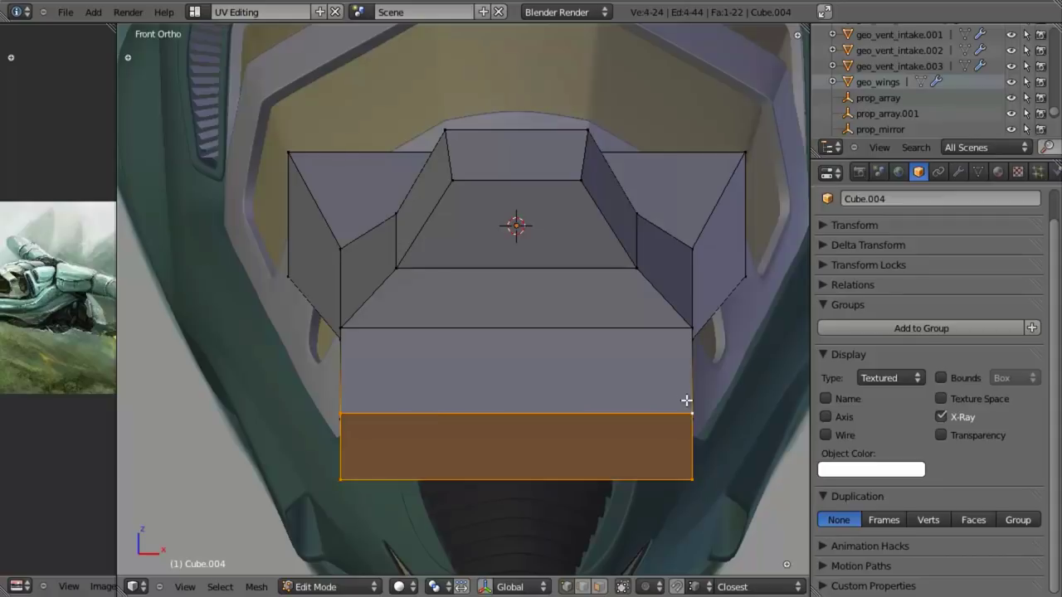
pyautogui.press('s')
pyautogui.press('x')
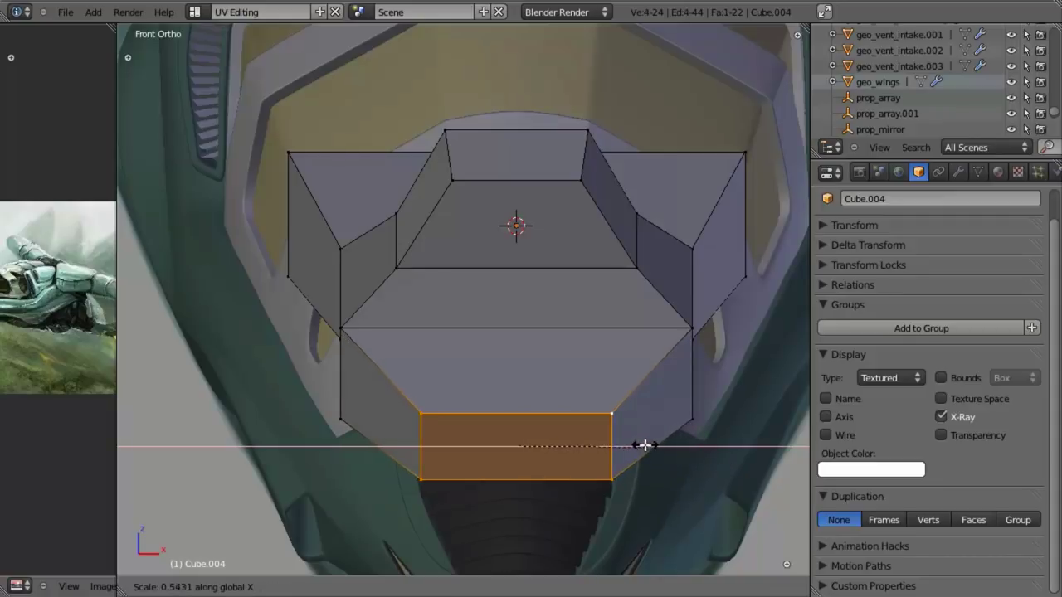
pyautogui.click(631, 452)
pyautogui.press('z')
pyautogui.press('s')
pyautogui.rightClick(686, 478)
pyautogui.press('z')
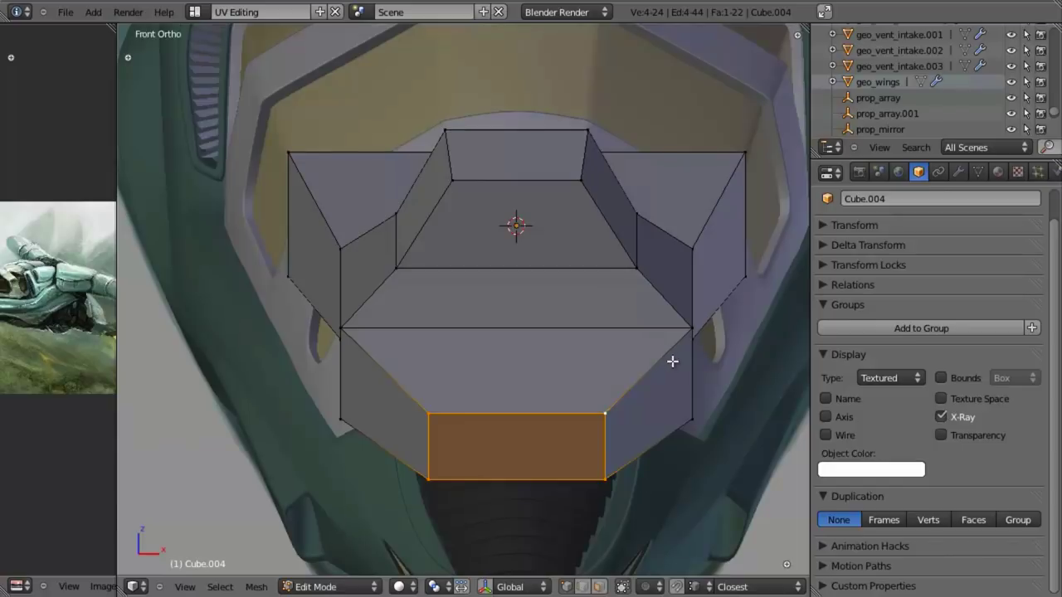
# Select the four-vertex cross-section behind the front face and narrow it along X so the sides taper evenly toward the nose.
pyautogui.rightClick(654, 327)
pyautogui.press('z')
pyautogui.keyDown('shift'); pyautogui.rightClick(661, 420); pyautogui.keyUp('shift')
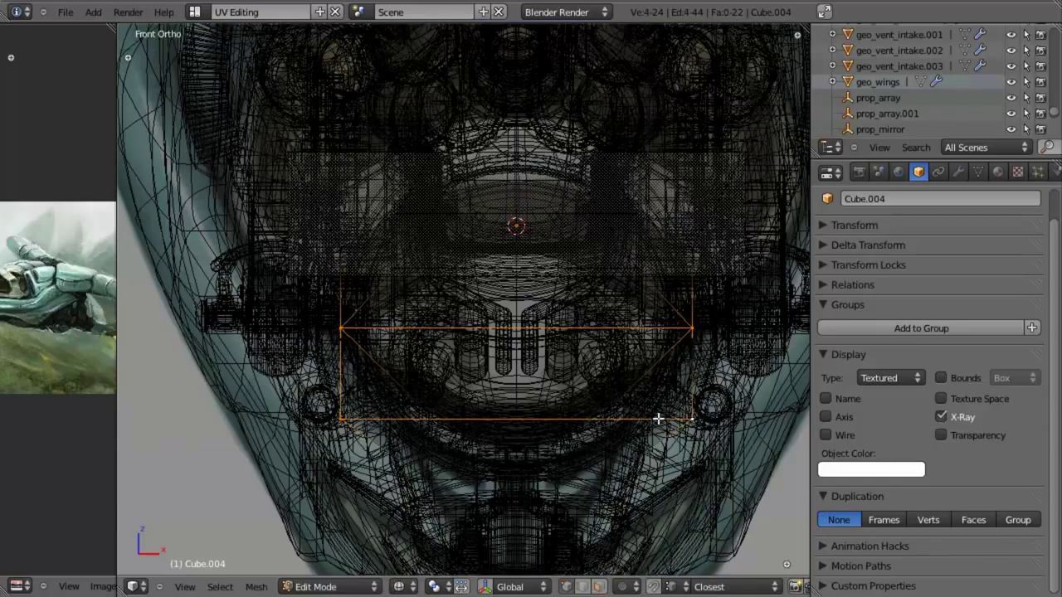
pyautogui.press('z')
pyautogui.press('s')
pyautogui.press('x')
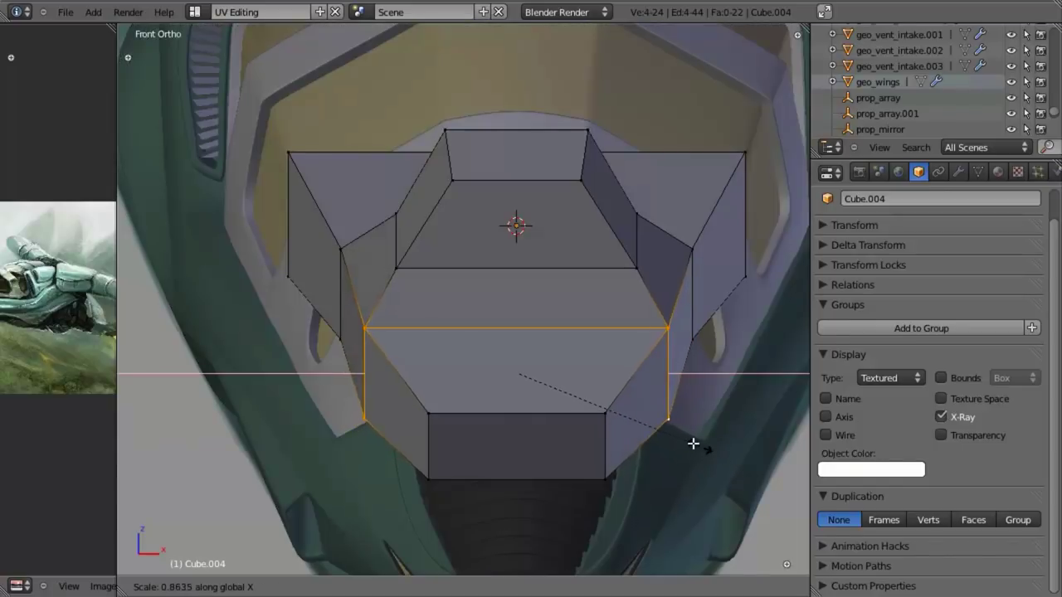
pyautogui.click(687, 440)
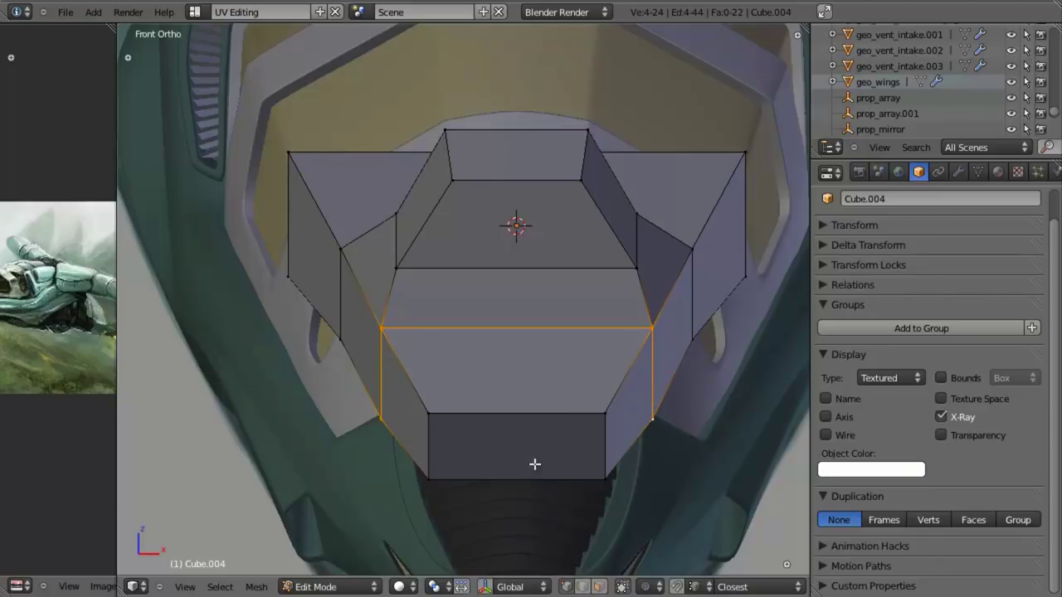
pyautogui.press('s')
pyautogui.press('x')
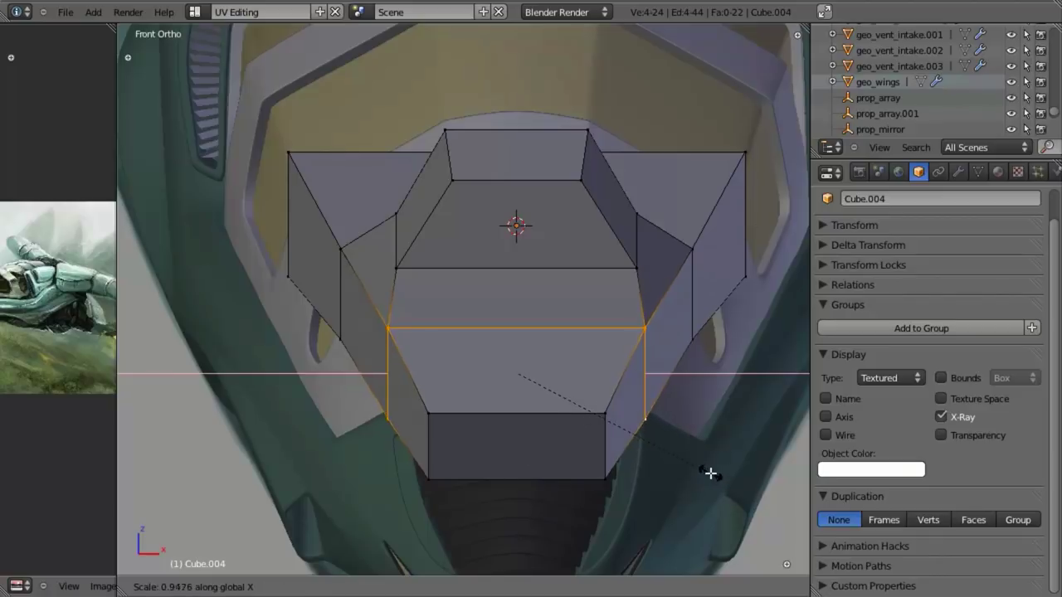
pyautogui.click(704, 469)
# Reselect the part's front face and narrow it slightly more along X.
pyautogui.press('b')
pyautogui.moveTo(415, 379); pyautogui.dragTo(621, 543)
pyautogui.press('s')
pyautogui.press('x')
pyautogui.click(614, 509)
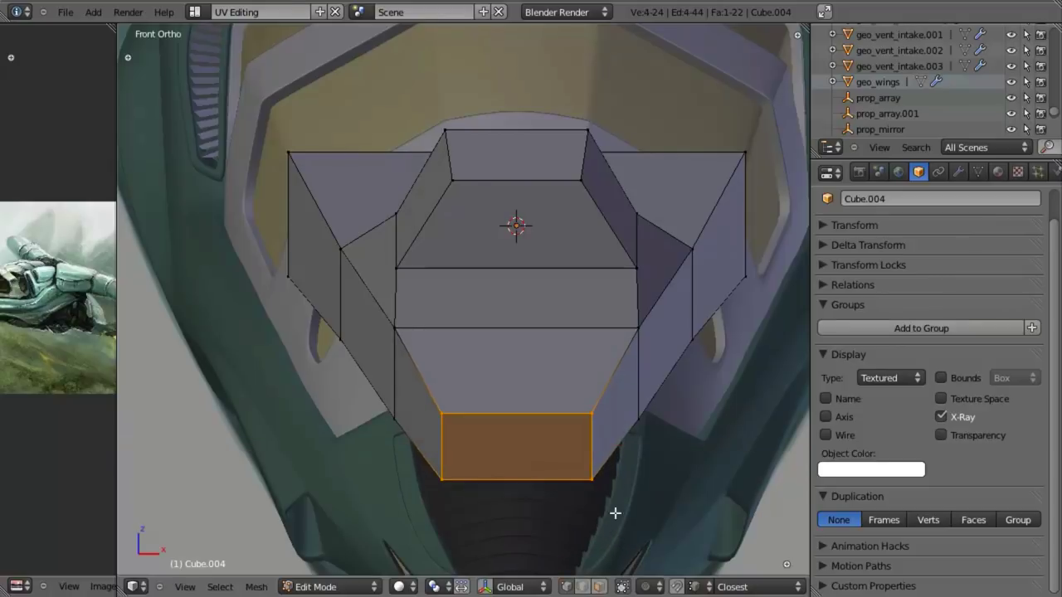
# Select the part's rear face in the right side view and move it backward and slightly up along the cockpit's lower edge.
pyautogui.moveTo(614, 509); pyautogui.dragTo(467, 367, button='middle')
pyautogui.press('KP_3')
pyautogui.press('z')
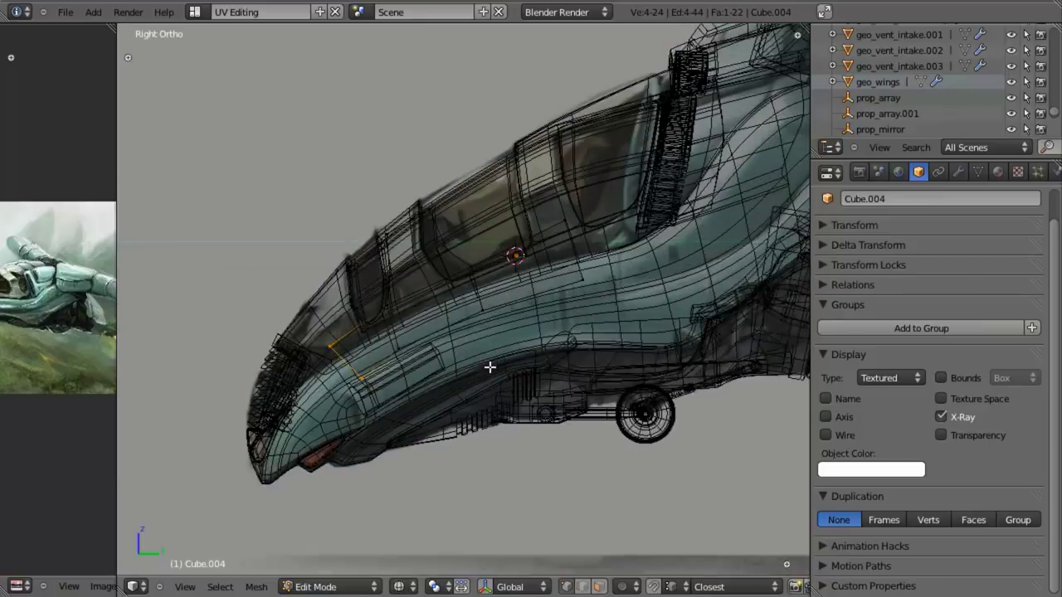
pyautogui.scroll(3, 486, 330)
pyautogui.press('a')
pyautogui.keyDown('shift'); pyautogui.moveTo(498, 323); pyautogui.dragTo(405, 360, button='middle'); pyautogui.keyUp('shift')
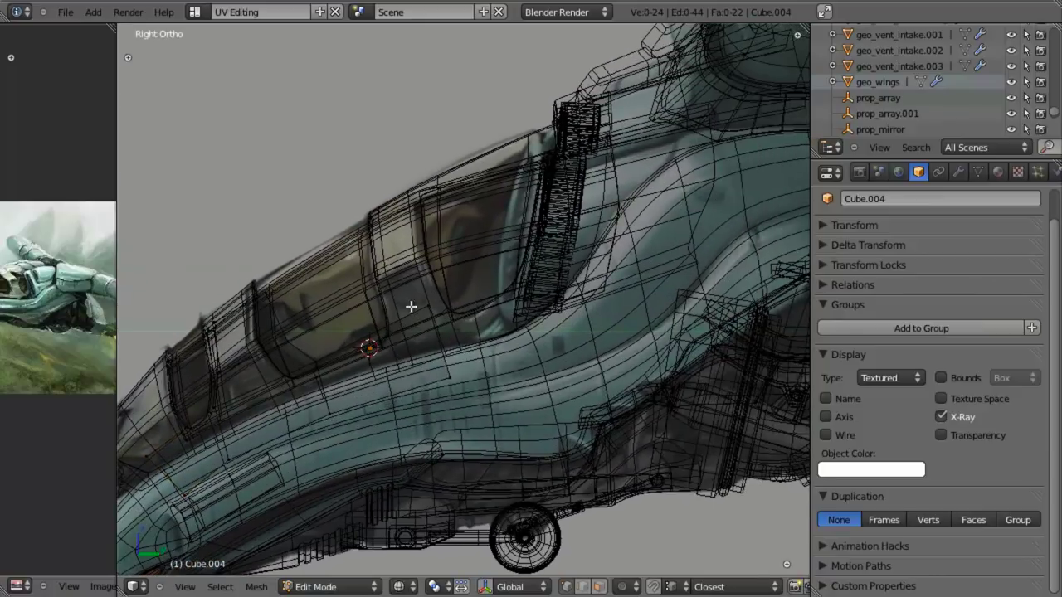
pyautogui.press('b')
pyautogui.moveTo(386, 232); pyautogui.dragTo(496, 466)
pyautogui.scroll(3, 469, 433)
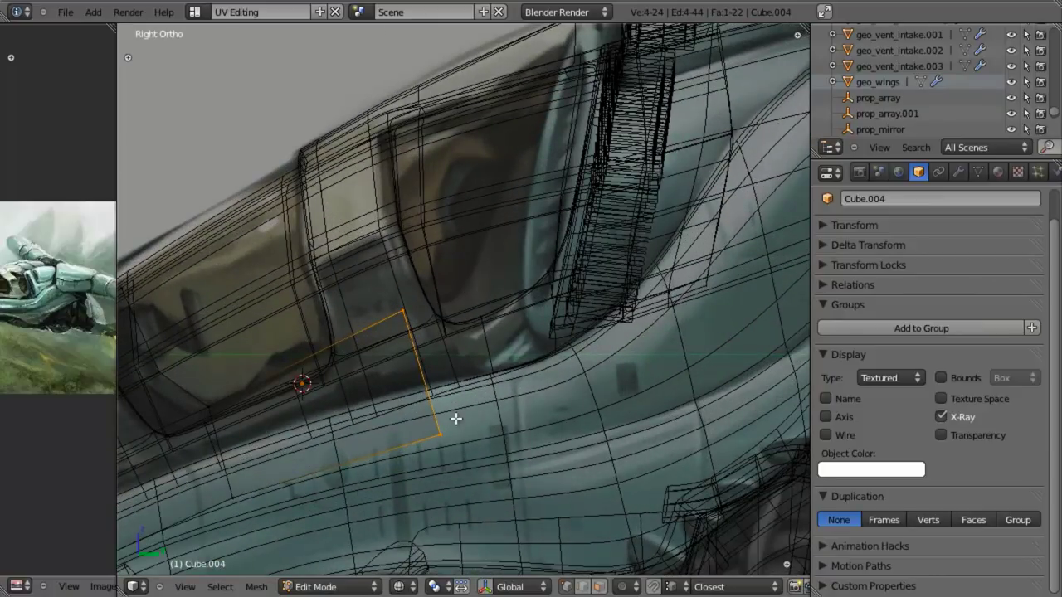
pyautogui.press('g')
pyautogui.click(457, 314)
pyautogui.press('z')
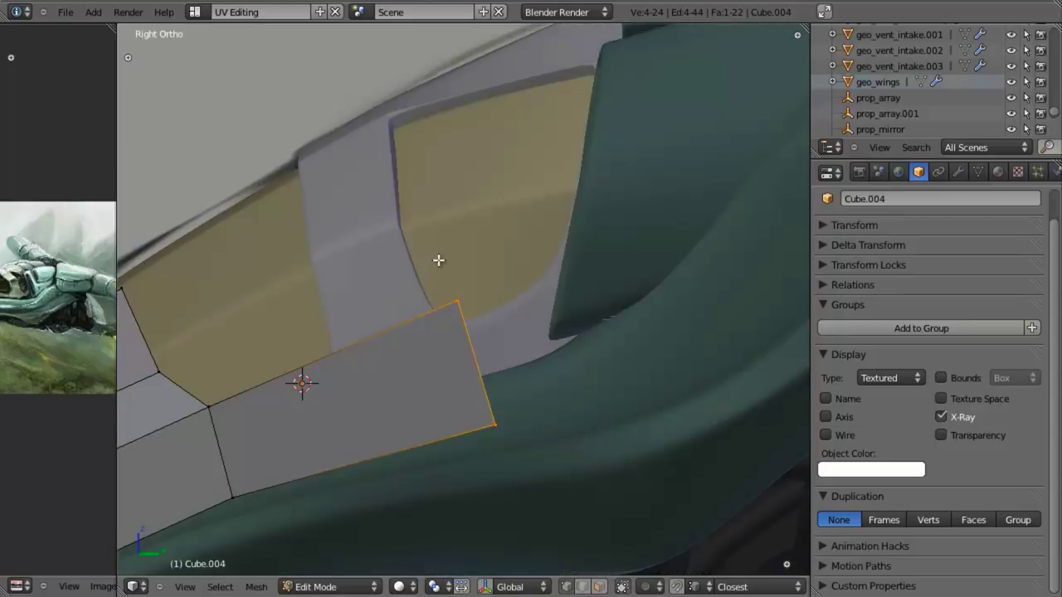
# Extrude the part's rear face backward along the hull, rotate the new end nearly upright and reposition it.
pyautogui.press('z')
pyautogui.press('g')
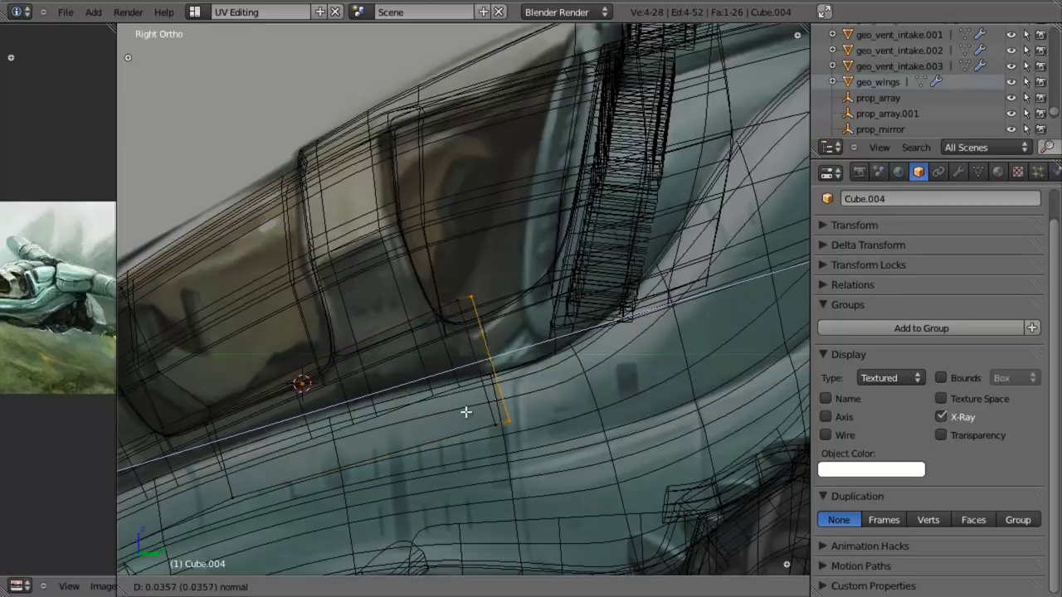
pyautogui.click(642, 391)
pyautogui.press('r')
pyautogui.click(624, 450)
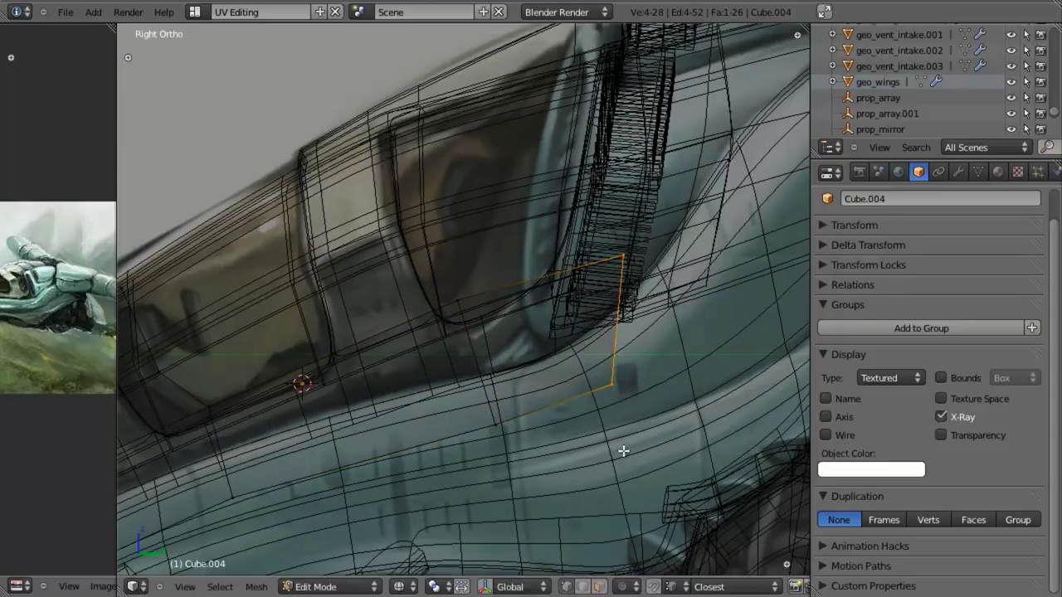
pyautogui.press('g')
pyautogui.click(672, 470)
pyautogui.scroll(-3, 474, 293)
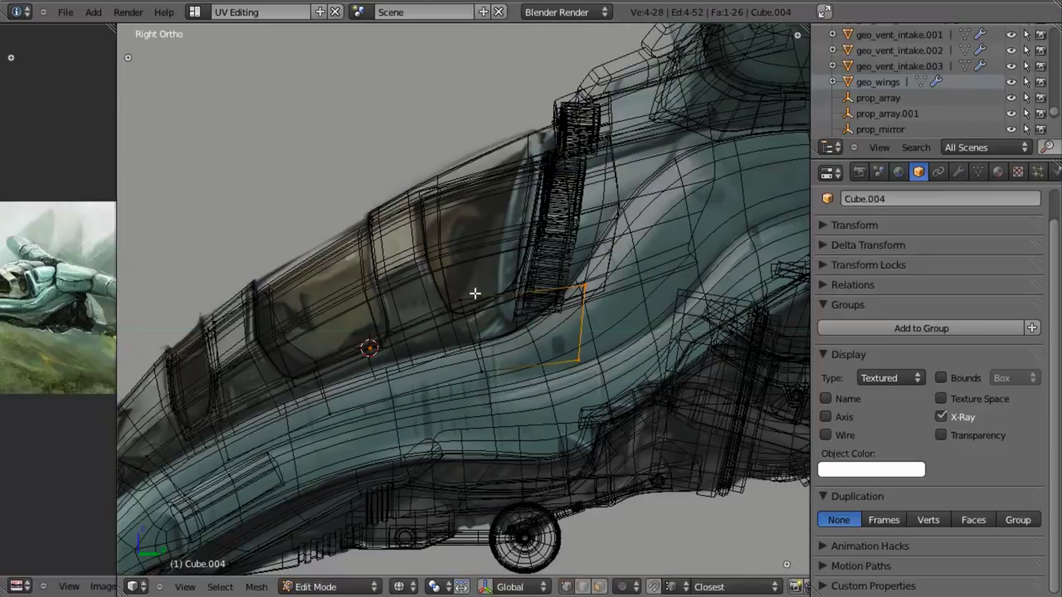
# Extrude the top face of the new rear section upward into the rear window area and shift it backward.
pyautogui.moveTo(486, 288); pyautogui.dragTo(644, 337)
pyautogui.press('e')
pyautogui.click(596, 296)
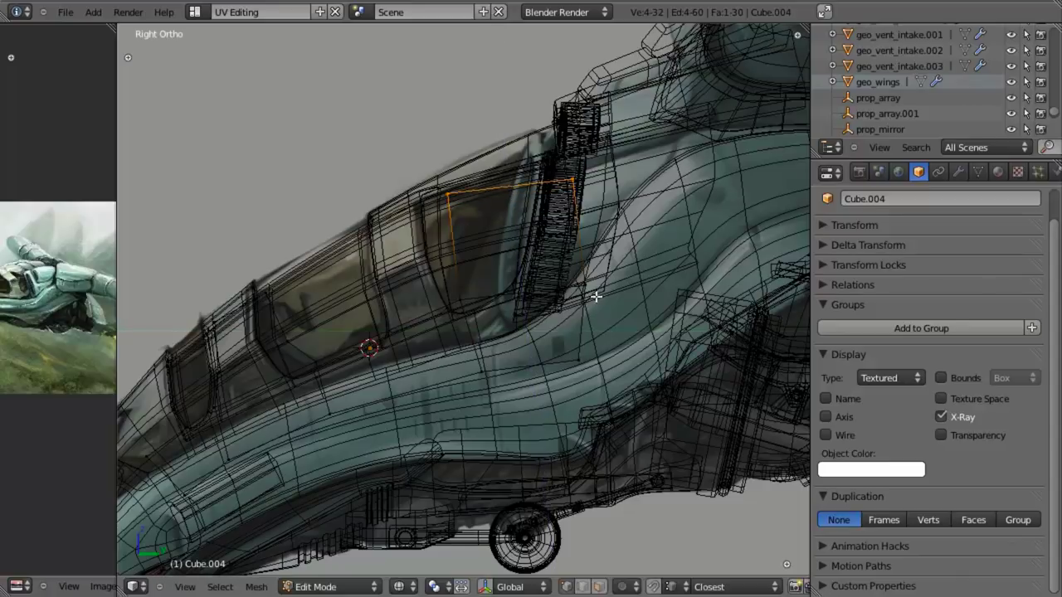
pyautogui.press('g')
pyautogui.click(642, 308)
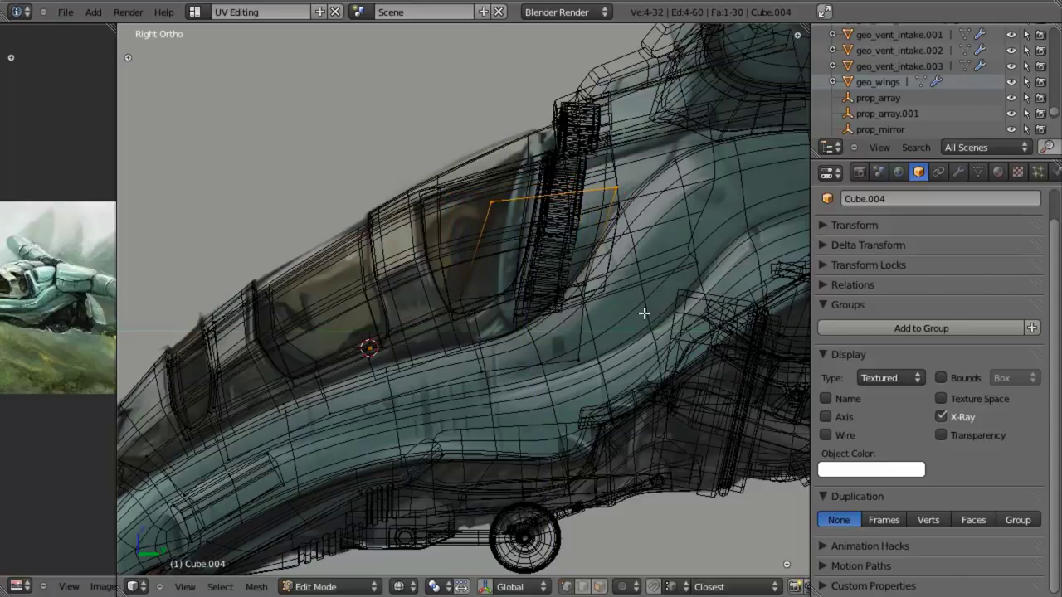
# Shorten the raised top face along Y and move it slightly forward in the side view.
pyautogui.press('s')
pyautogui.press('y')
pyautogui.click(623, 259)
pyautogui.press('g')
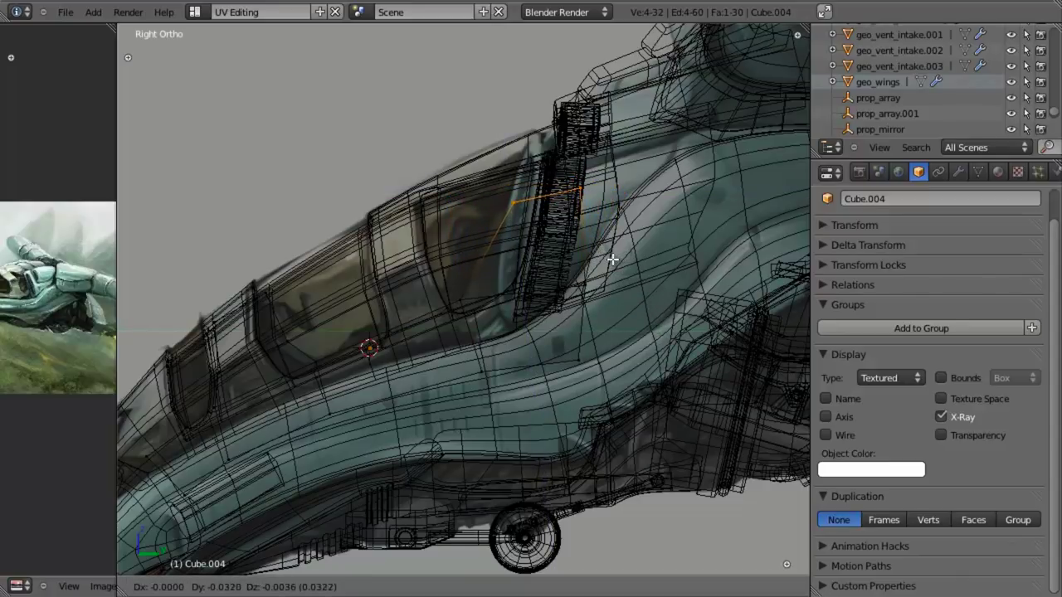
pyautogui.click(612, 256)
# Narrow the raised top face along X to about half its width in the front view.
pyautogui.press('KP_1')
pyautogui.press('z')
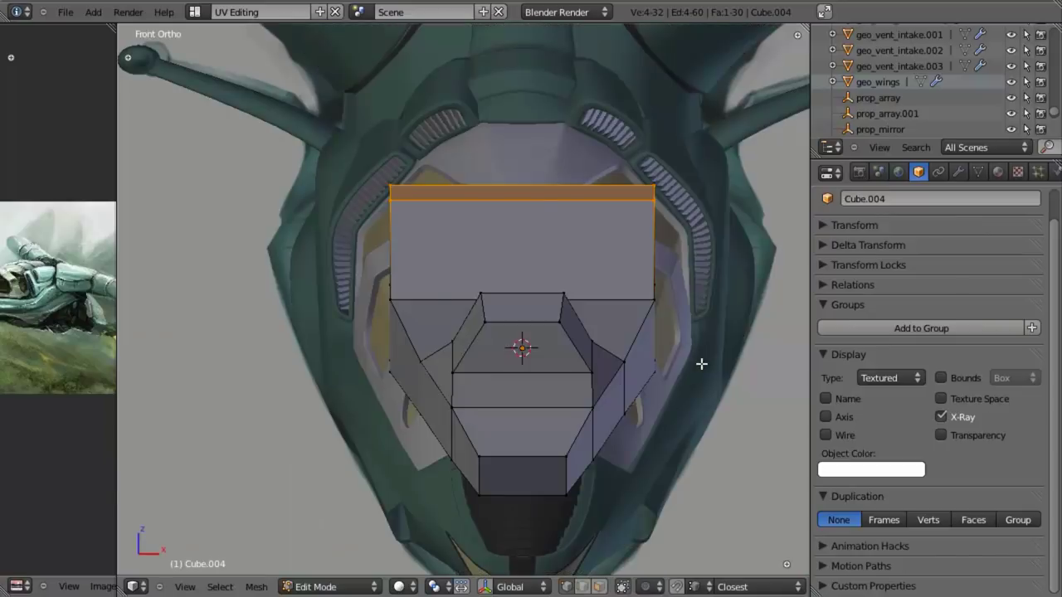
pyautogui.press('s')
pyautogui.press('x')
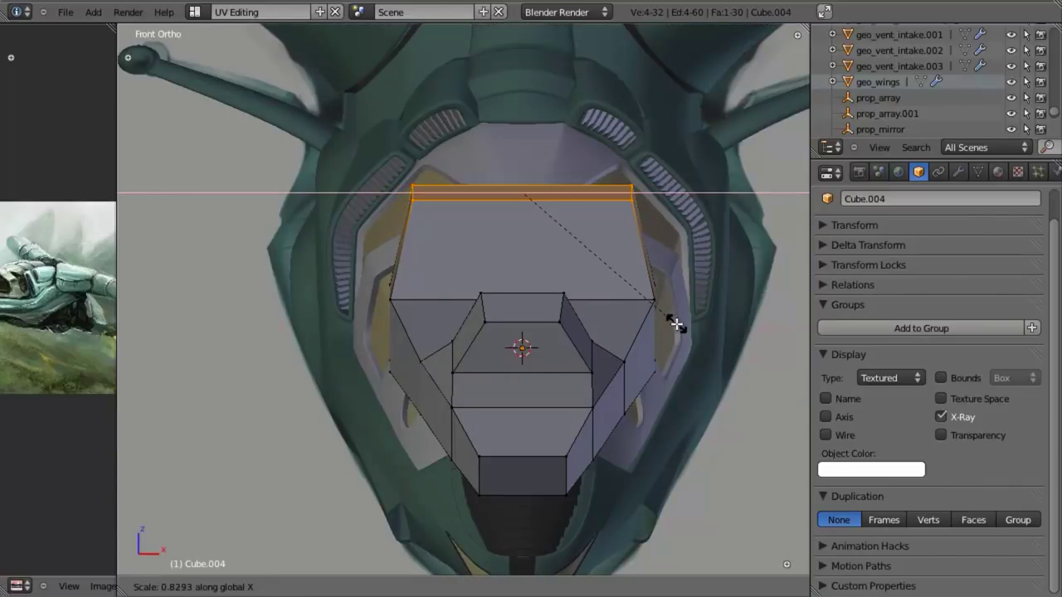
pyautogui.click(622, 250)
# Select the six vertices of the rear section's back outline and widen them along X by a factor of about 1.06.
pyautogui.press('a')
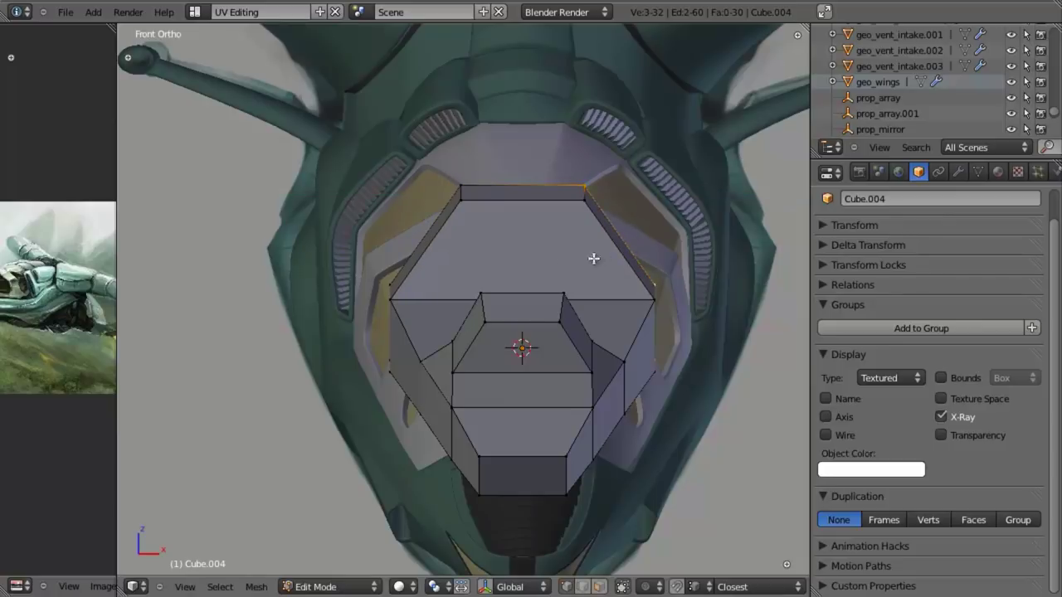
pyautogui.press('z')
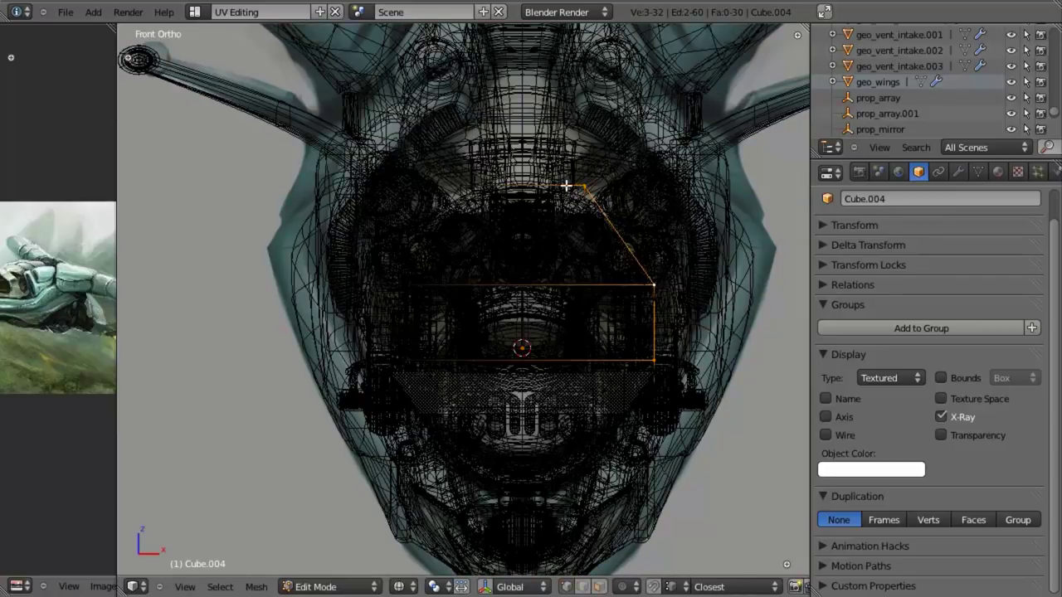
pyautogui.press('z')
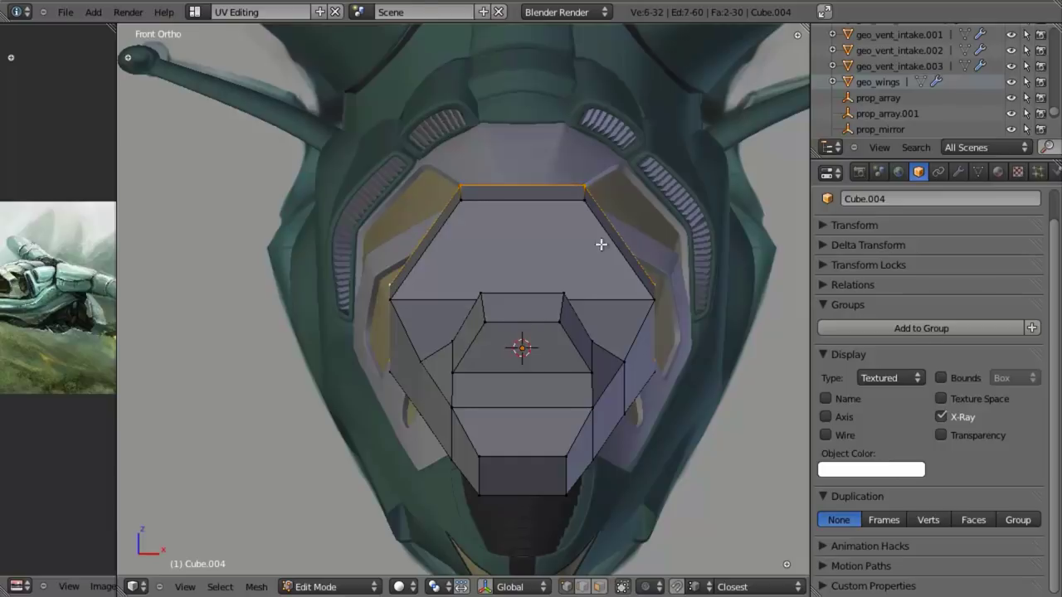
pyautogui.press('s')
pyautogui.press('x')
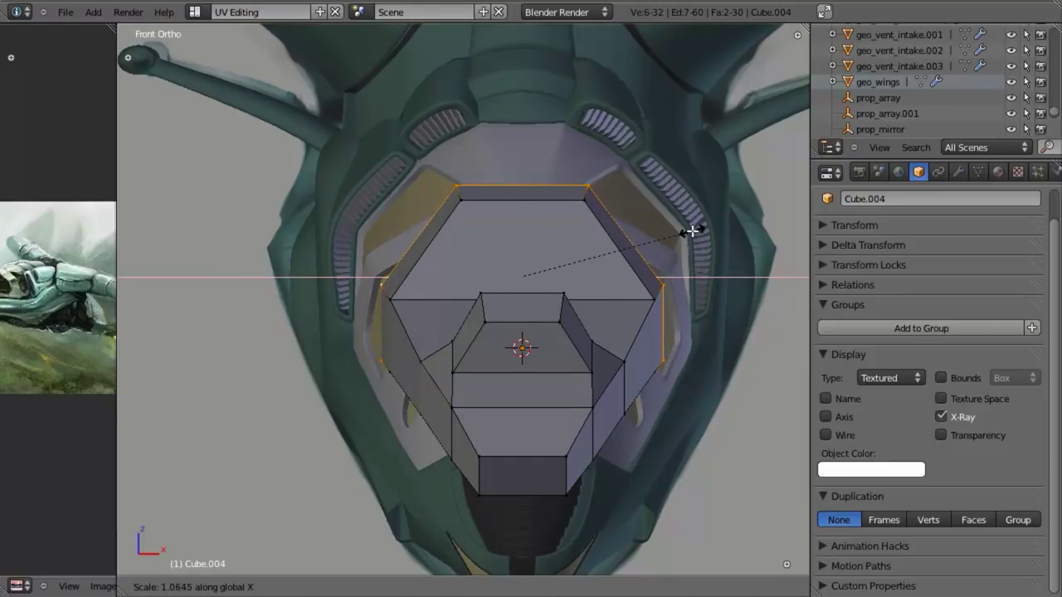
pyautogui.click(693, 233)
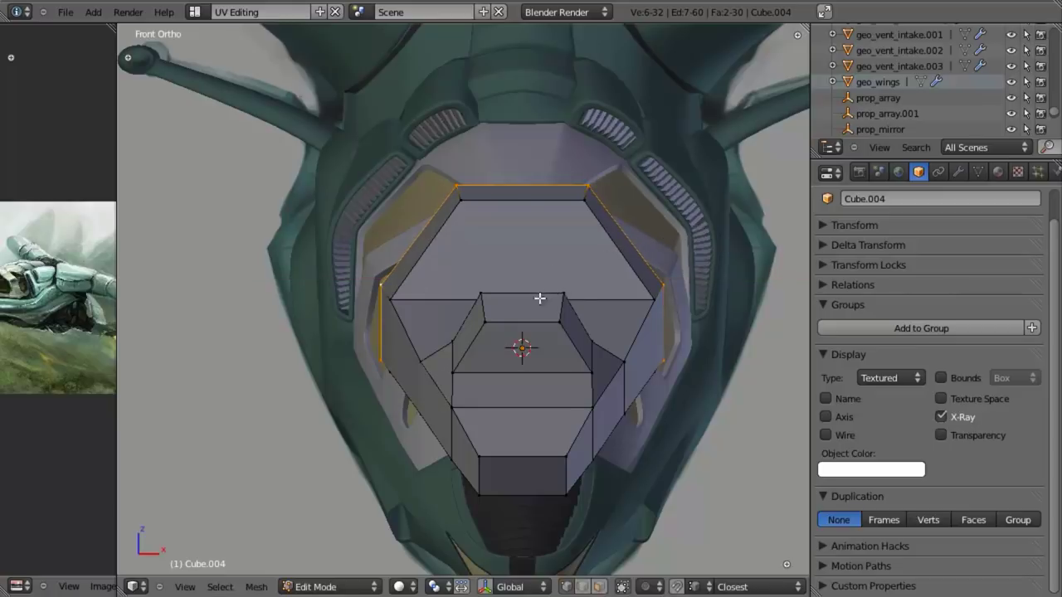
# Examine the part's overall shape and its fit in the cockpit from an angle and from the right side.
pyautogui.moveTo(540, 298); pyautogui.dragTo(601, 240, button='middle')
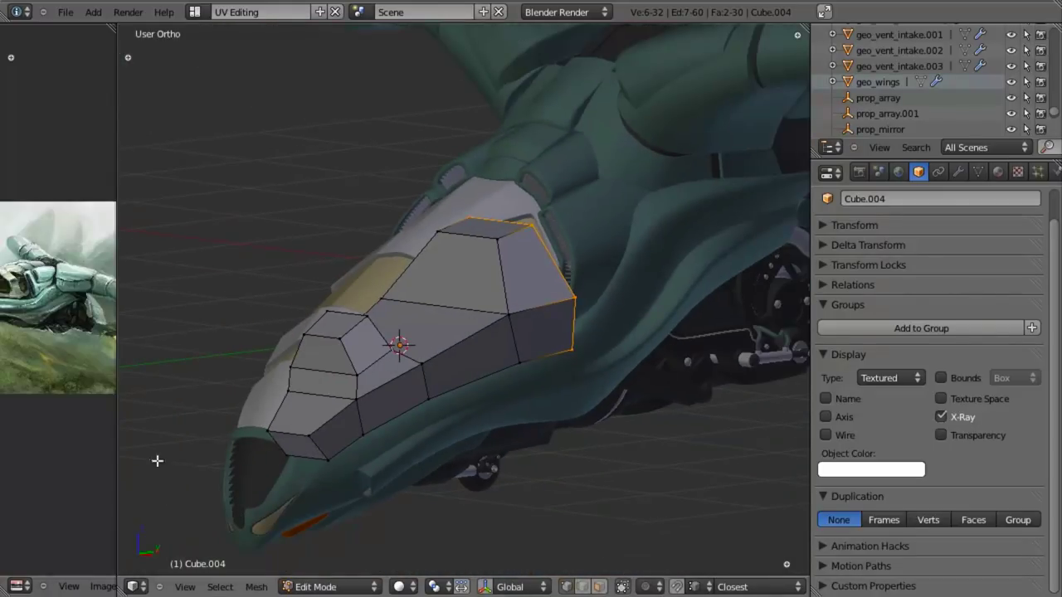
pyautogui.press('a')
pyautogui.press('KP_3')
pyautogui.press('z')
pyautogui.press('z')
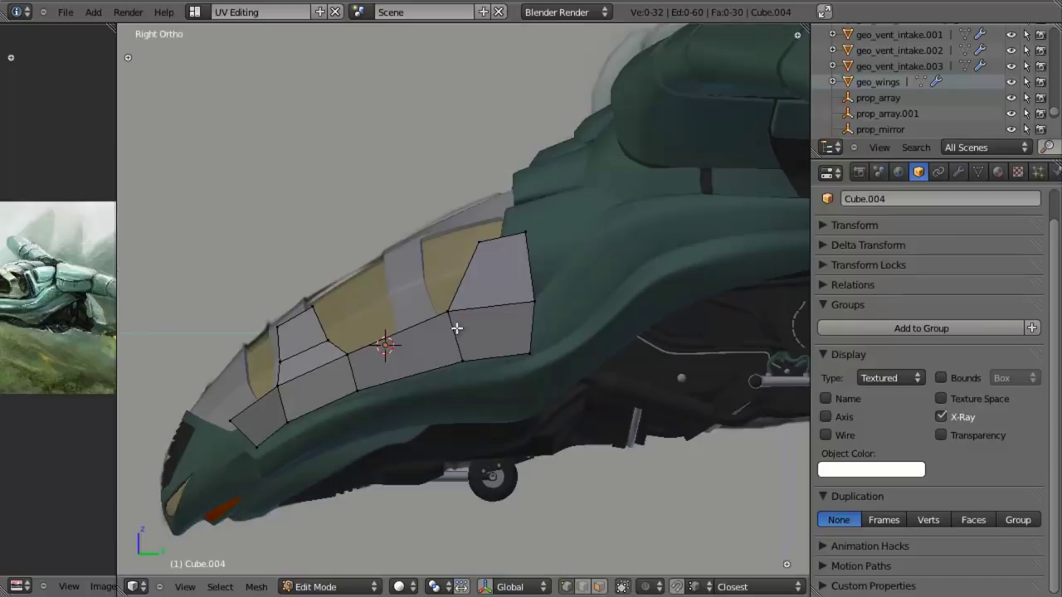
pyautogui.keyDown('shift'); pyautogui.moveTo(445, 313); pyautogui.dragTo(454, 283, button='middle'); pyautogui.keyUp('shift')
pyautogui.press('z')
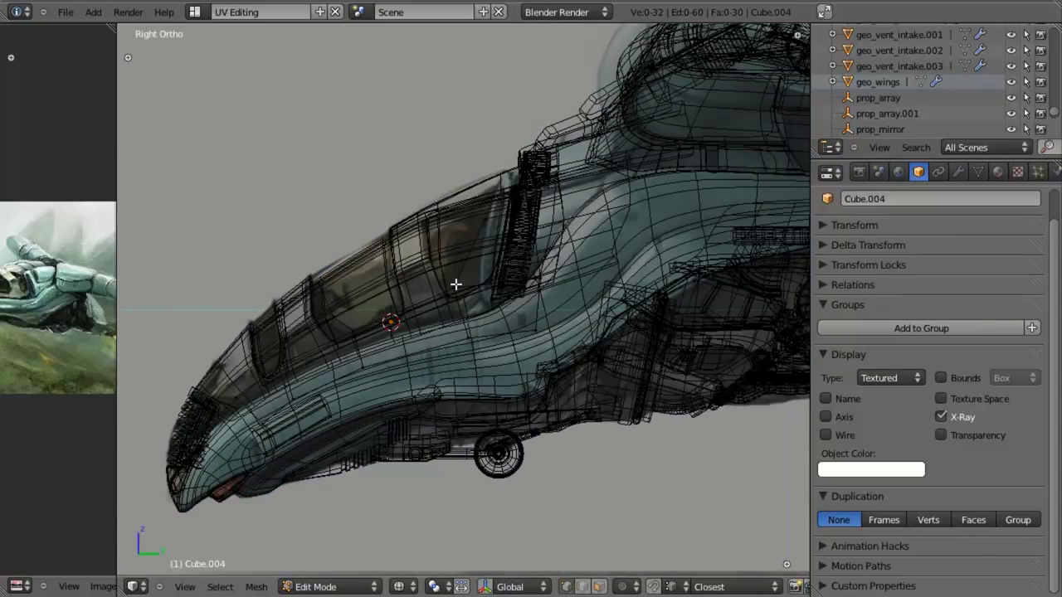
# Add a centred loop cut down the middle of the part, dividing it lengthwise into two halves.
pyautogui.press('KP_1')
pyautogui.press('z')
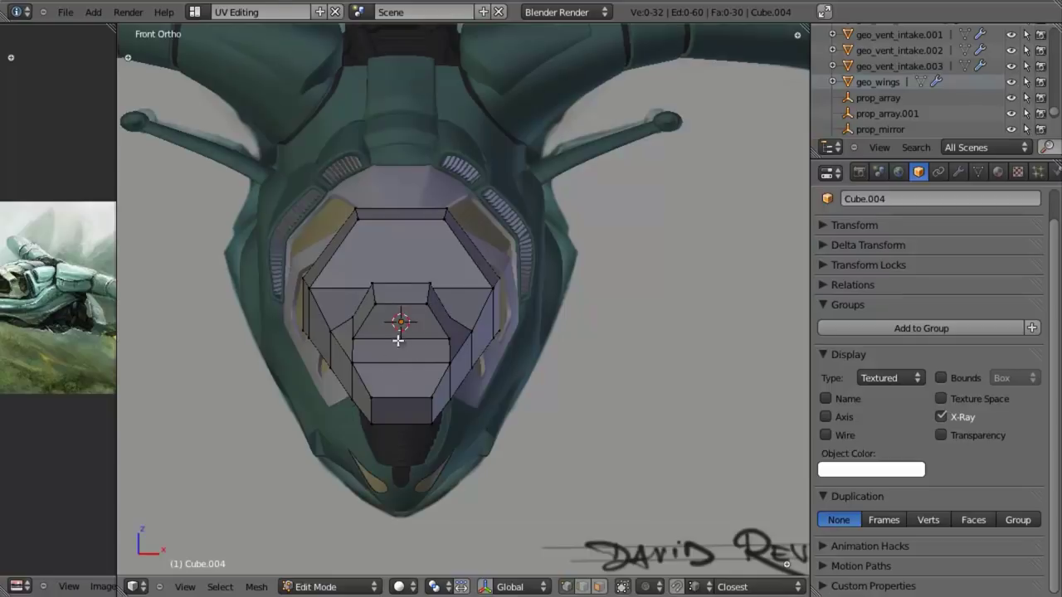
pyautogui.hotkey('ctrl', 'r')
pyautogui.click(394, 294)
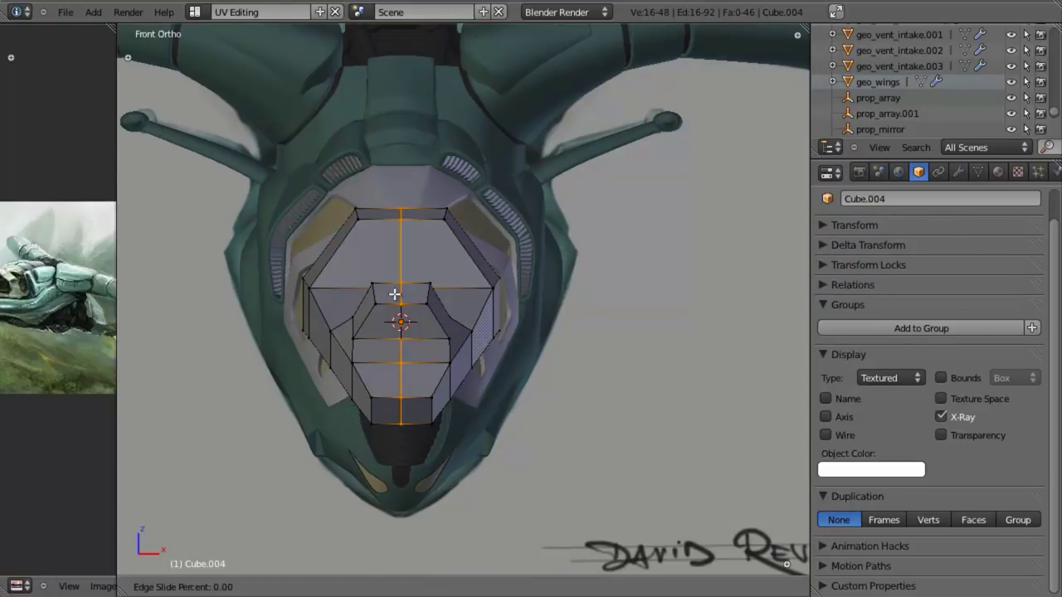
pyautogui.click(394, 294)
# Select all vertices on the negative X side of the centre line and delete them.
pyautogui.press('z')
pyautogui.press('a')
pyautogui.press('b')
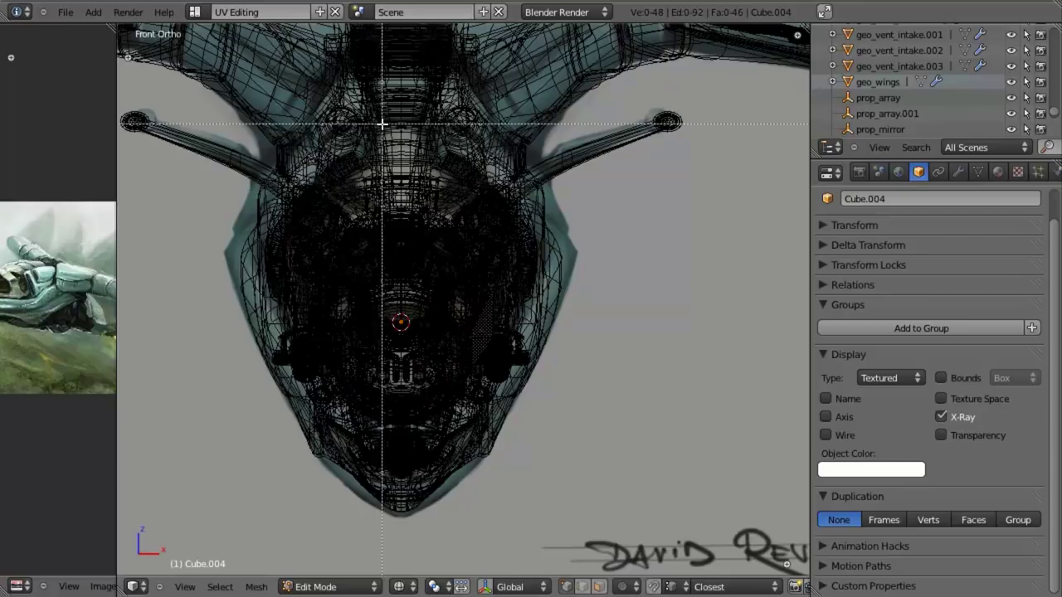
pyautogui.moveTo(381, 124); pyautogui.dragTo(294, 428)
pyautogui.press('z')
pyautogui.press('x')
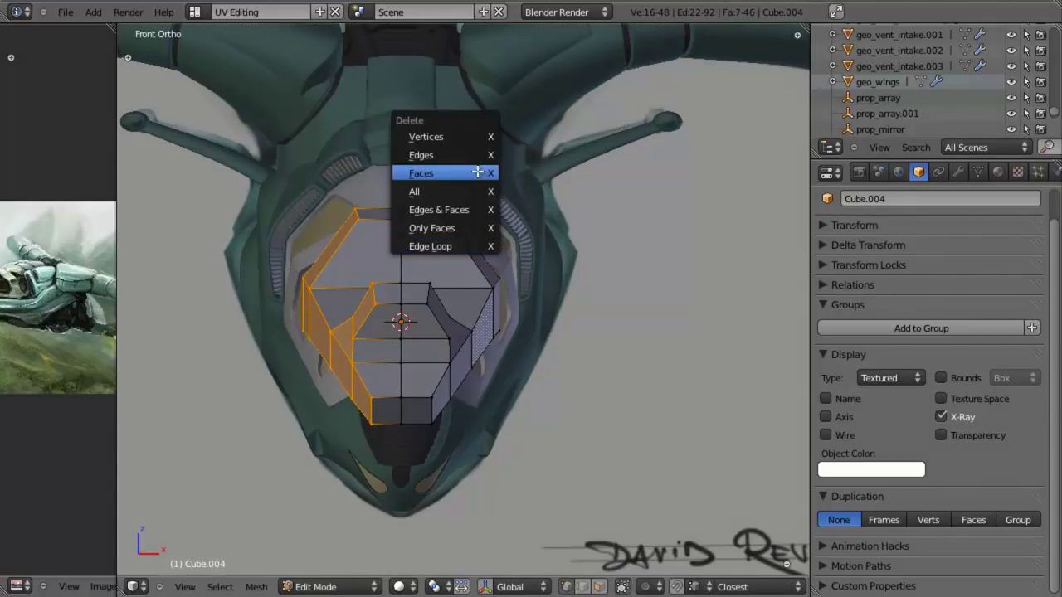
pyautogui.click(467, 135)
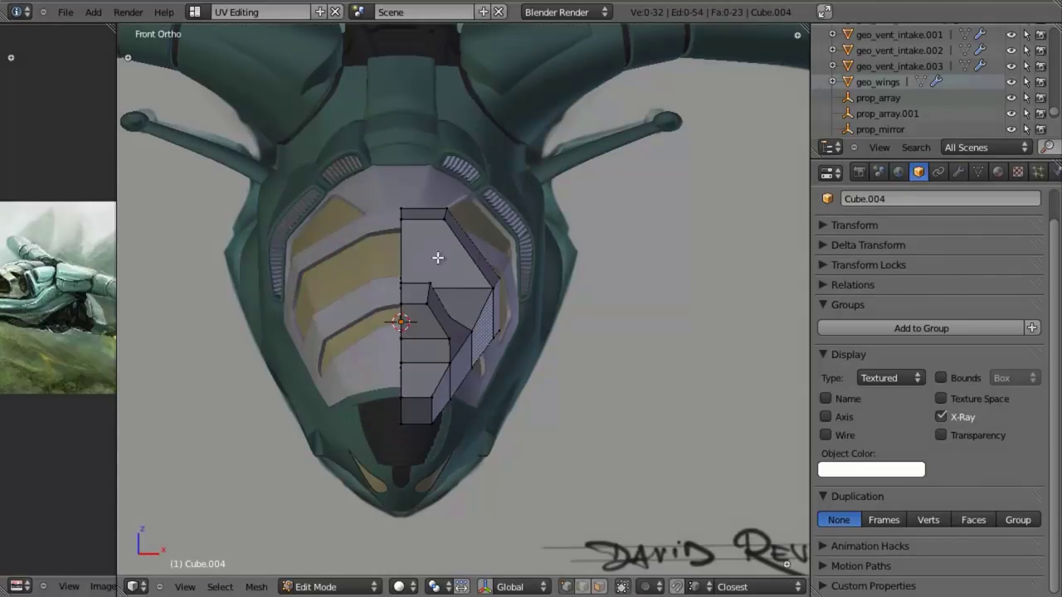
# Add a Mirror modifier on the X axis to the remaining half and enable Clipping.
pyautogui.press('a')
pyautogui.click(959, 171)
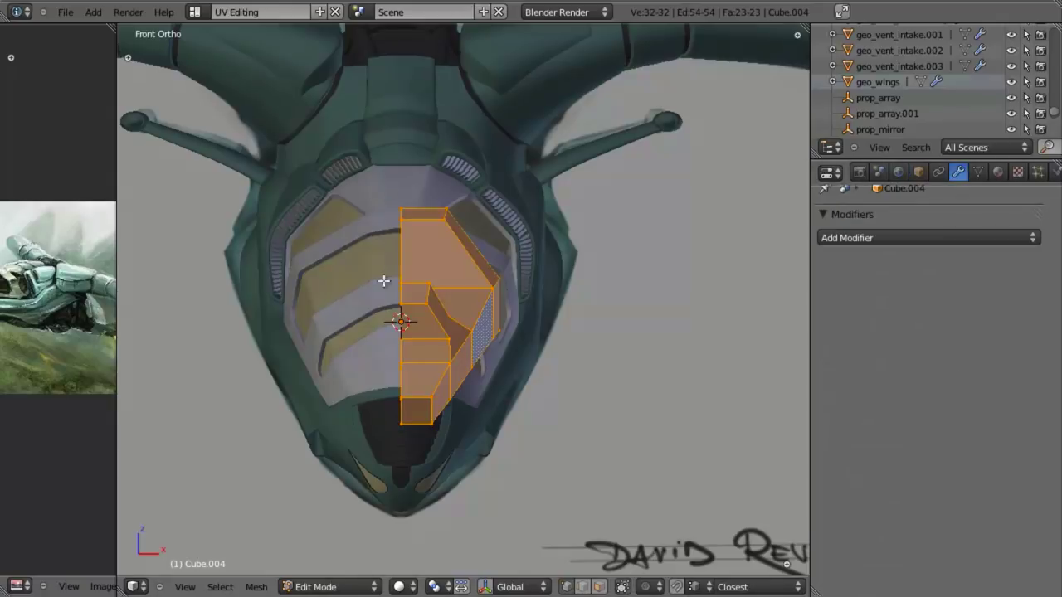
pyautogui.click(896, 248)
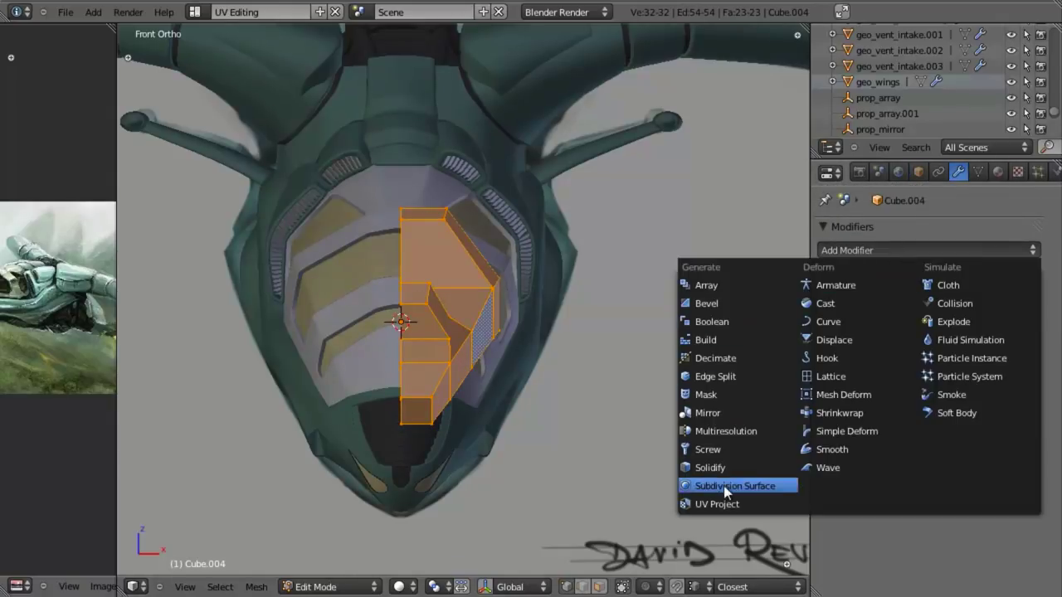
pyautogui.click(734, 410)
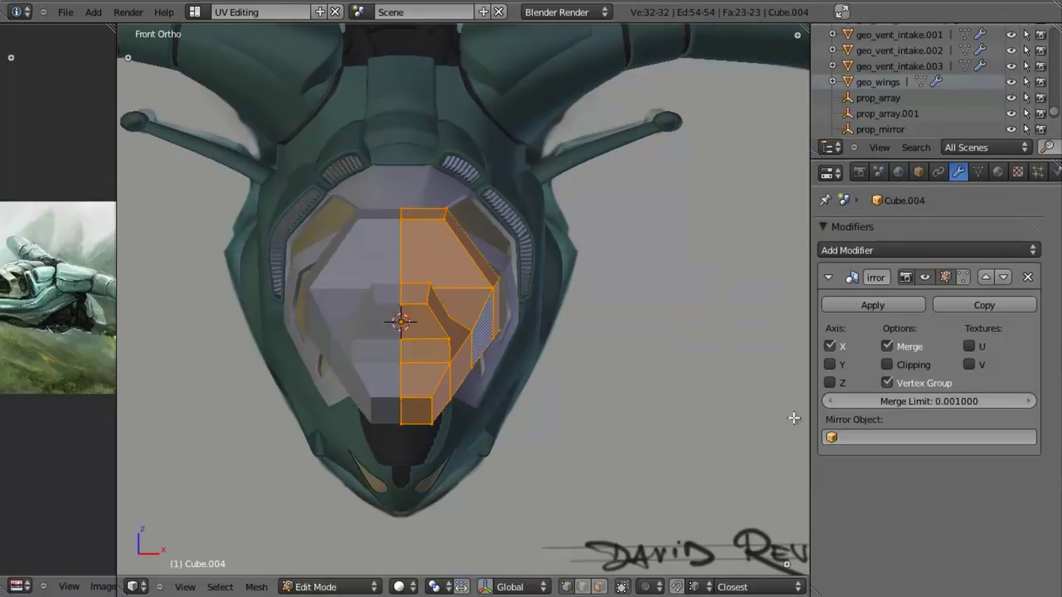
pyautogui.click(921, 368)
# Maximize the 3D view and return to Object Mode with the aircraft shown in right-side wireframe.
pyautogui.scroll(-2, 651, 320)
pyautogui.hotkey('shift', 'space')
pyautogui.press('KP_3')
pyautogui.press('z')
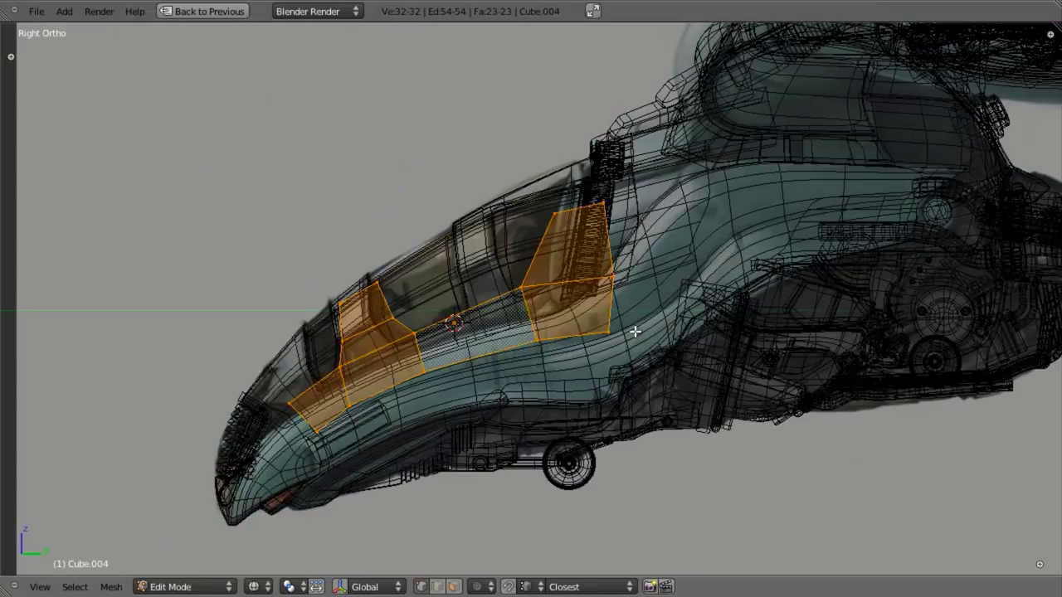
pyautogui.press('Tab')
pyautogui.scroll(-4, 632, 331)
pyautogui.keyDown('shift'); pyautogui.moveTo(642, 299); pyautogui.dragTo(567, 300, button='middle'); pyautogui.keyUp('shift')
pyautogui.scroll(4, 567, 300)
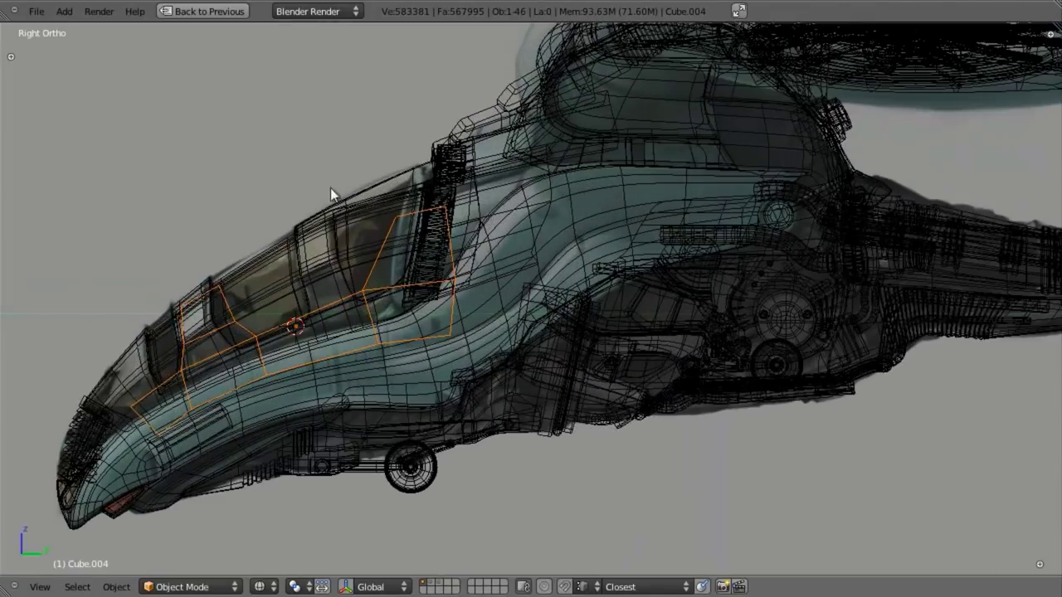
# Select the cockpit windshield, its frame, the front body panel and the dashboard part, and hide all other objects.
pyautogui.rightClick(296, 257)
pyautogui.rightClick(272, 299)
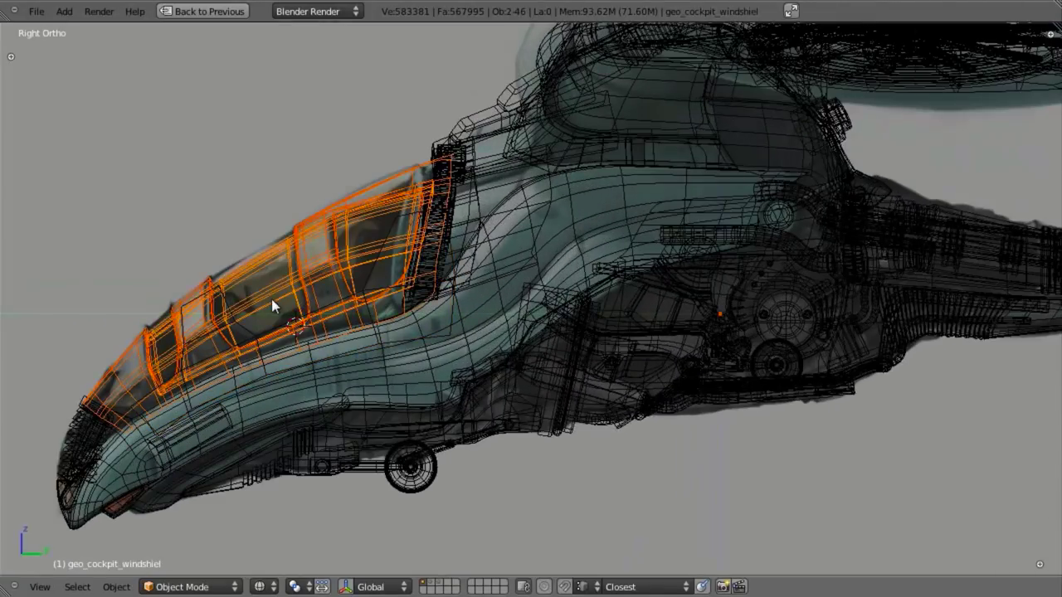
pyautogui.rightClick(371, 287)
pyautogui.keyDown('shift'); pyautogui.rightClick(382, 329); pyautogui.keyUp('shift')
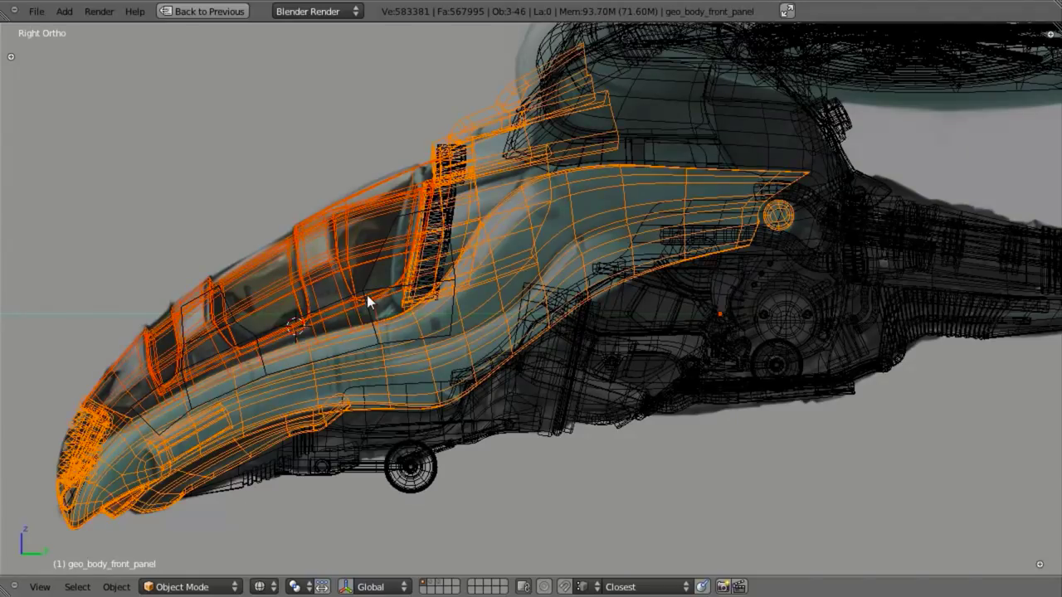
pyautogui.keyDown('shift'); pyautogui.rightClick(369, 303); pyautogui.keyUp('shift')
pyautogui.keyDown('shift'); pyautogui.rightClick(366, 281); pyautogui.keyUp('shift')
pyautogui.scroll(-4, 409, 265)
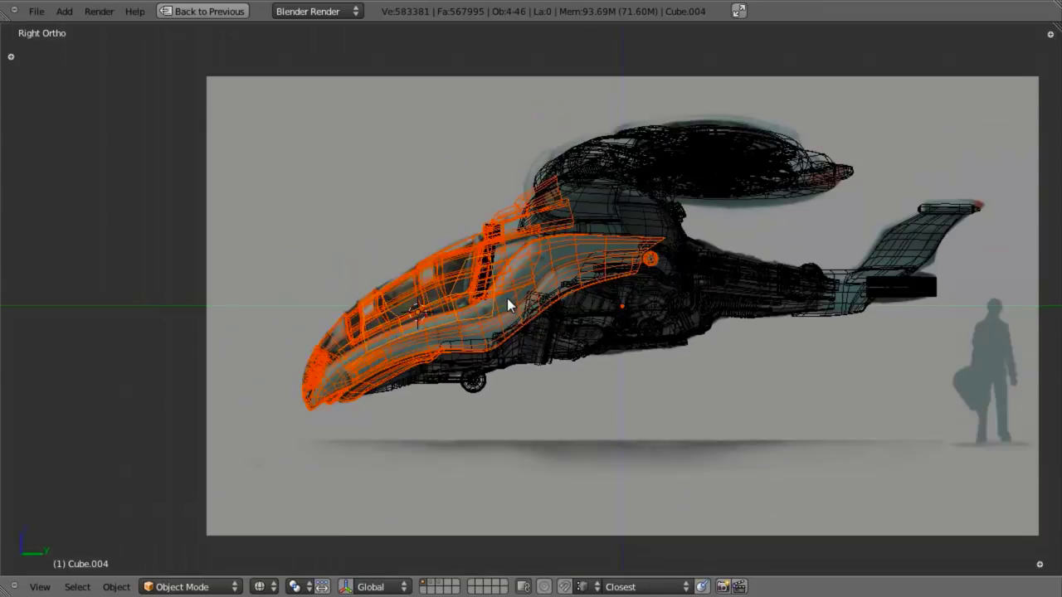
pyautogui.press('z')
pyautogui.press('a')
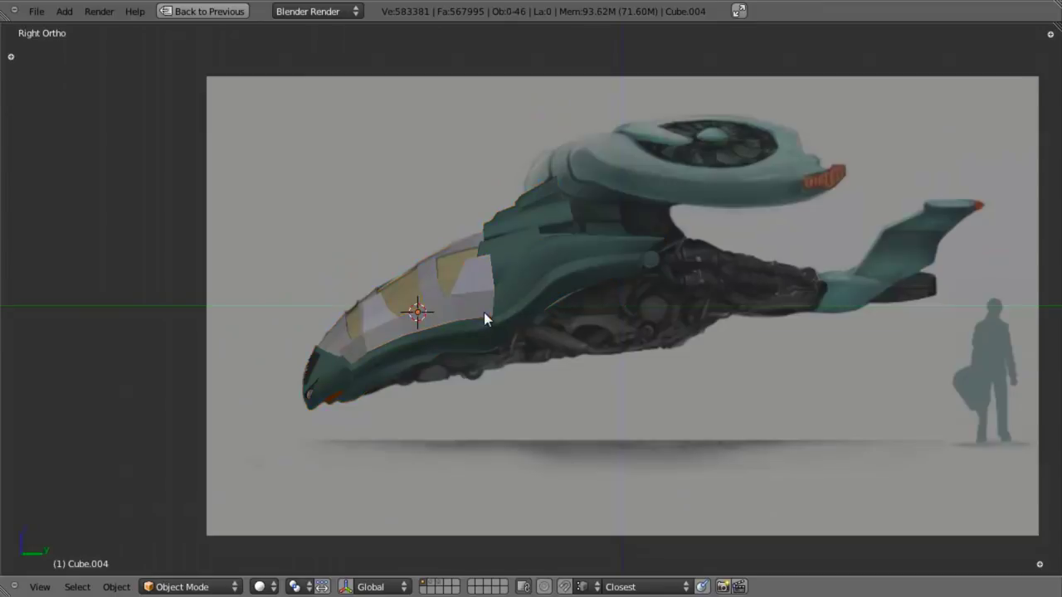
# Select the dashboard part and compare it with the canopy in front view, using both wireframe and solid shading.
pyautogui.press('KP_1')
pyautogui.scroll(6, 581, 323)
pyautogui.press('z')
pyautogui.rightClick(532, 282)
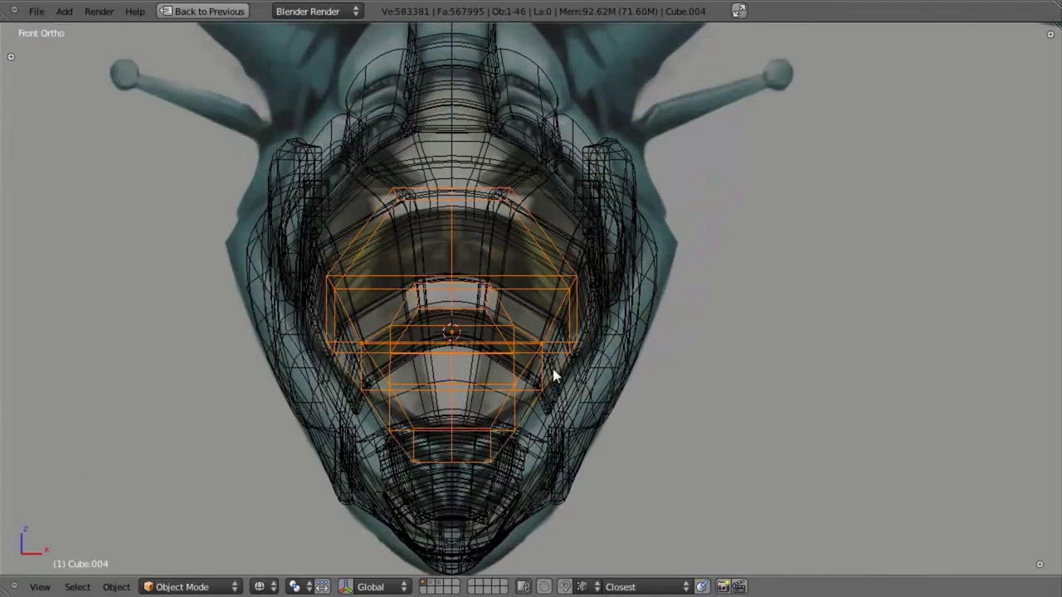
pyautogui.press('z')
pyautogui.press('z')
pyautogui.press('z')
pyautogui.press('z')
pyautogui.scroll(2, 533, 371)
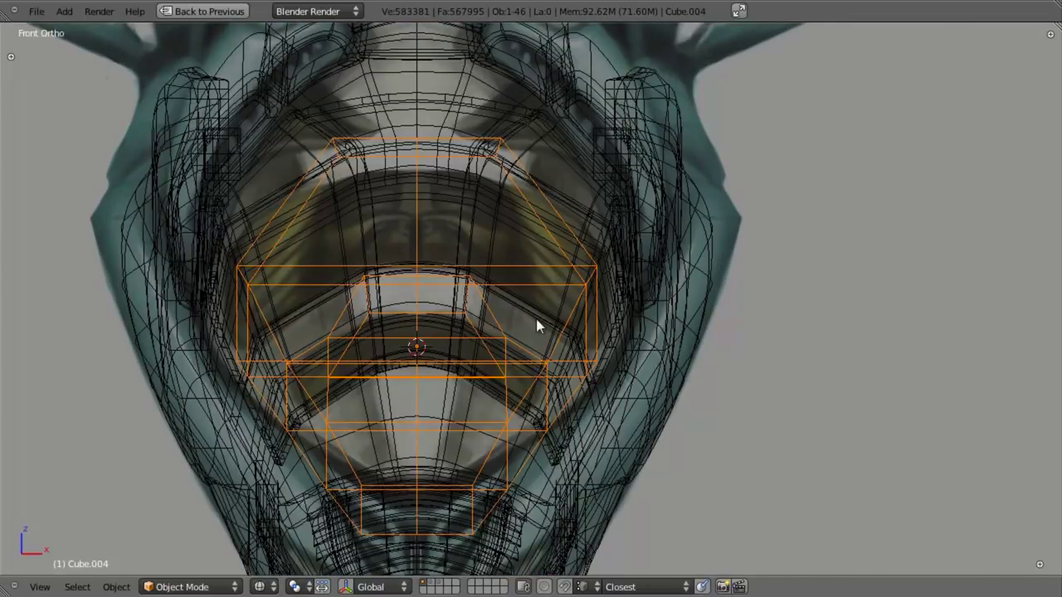
# Move the vertex at the lower outer corner of the raised front console inward along X by about 0.06.
pyautogui.press('Tab')
pyautogui.rightClick(509, 375)
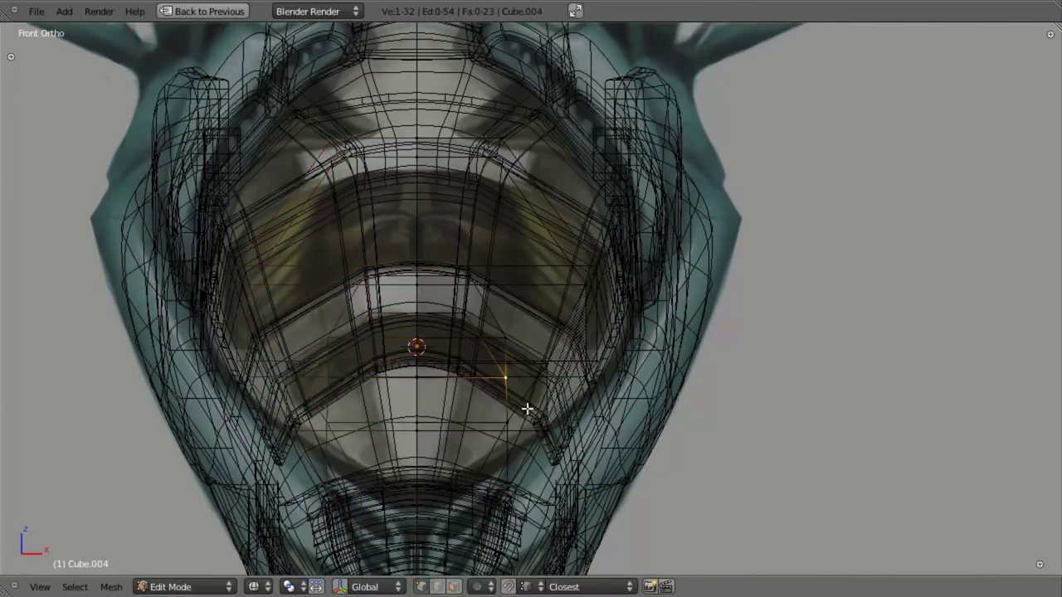
pyautogui.press('z')
pyautogui.press('g')
pyautogui.press('x')
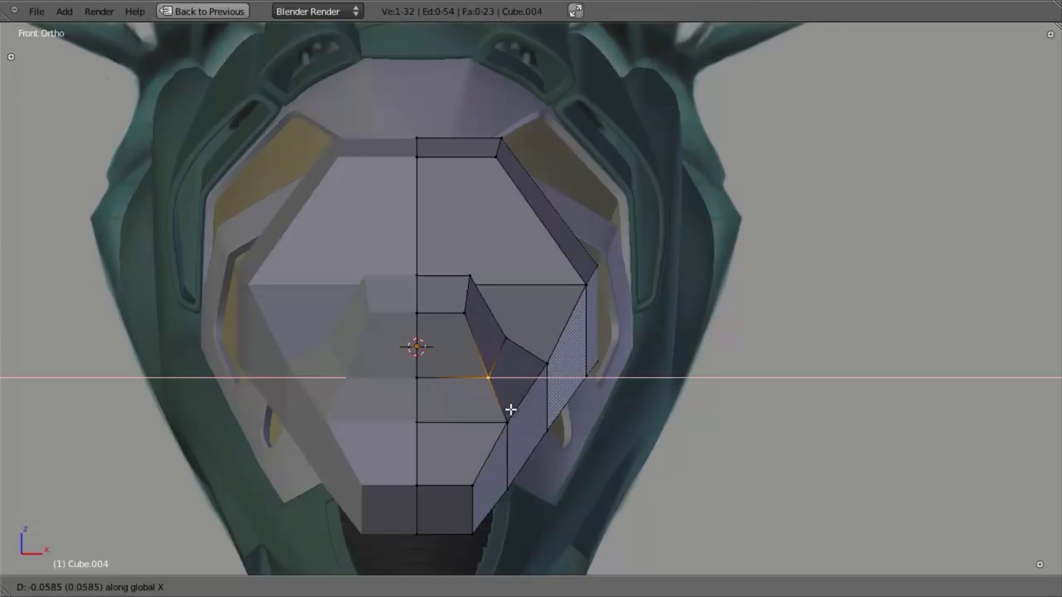
pyautogui.click(510, 409)
pyautogui.press('KP_3')
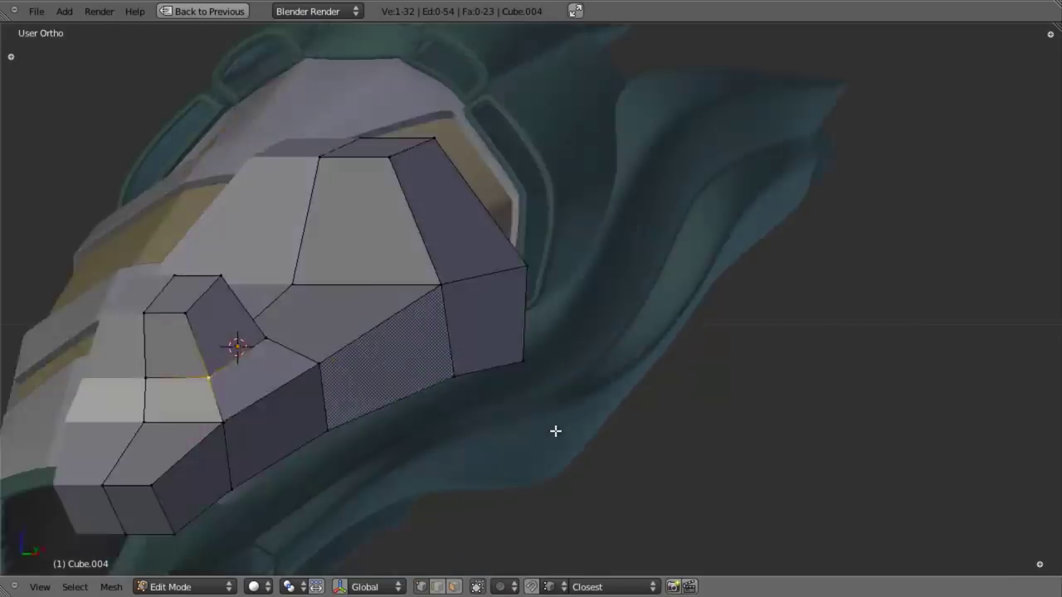
# In the side-view wireframe, reposition the top rear edge of the raised front console against the canopy reference.
pyautogui.press('z')
pyautogui.scroll(-4, 444, 385)
pyautogui.moveTo(252, 334)
pyautogui.keyDown('shift'); pyautogui.mouseDown(button='middle')
pyautogui.moveTo(360, 342)
pyautogui.moveTo(503, 313)
pyautogui.moveTo(469, 323)
pyautogui.mouseUp(button='middle'); pyautogui.keyUp('shift')
pyautogui.scroll(4, 405, 336)
pyautogui.press('z')
pyautogui.scroll(3, 404, 339)
pyautogui.press('z')
pyautogui.press('b')
pyautogui.moveTo(224, 174); pyautogui.dragTo(252, 234)
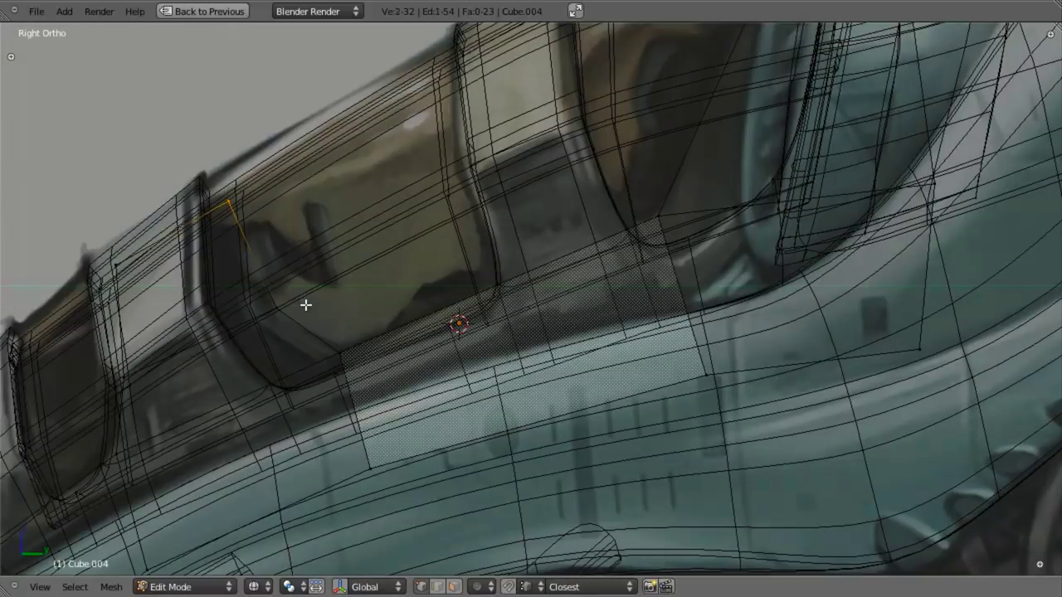
pyautogui.press('g')
pyautogui.click(309, 341)
# Adjust the vertices at the rear base of the raised console, and move its top front edge slightly forward and down.
pyautogui.press('a')
pyautogui.press('b')
pyautogui.moveTo(266, 287); pyautogui.dragTo(372, 365)
pyautogui.press('g')
pyautogui.click(307, 355)
pyautogui.press('a')
pyautogui.press('b')
pyautogui.press('g')
pyautogui.click(376, 363)
pyautogui.press('a')
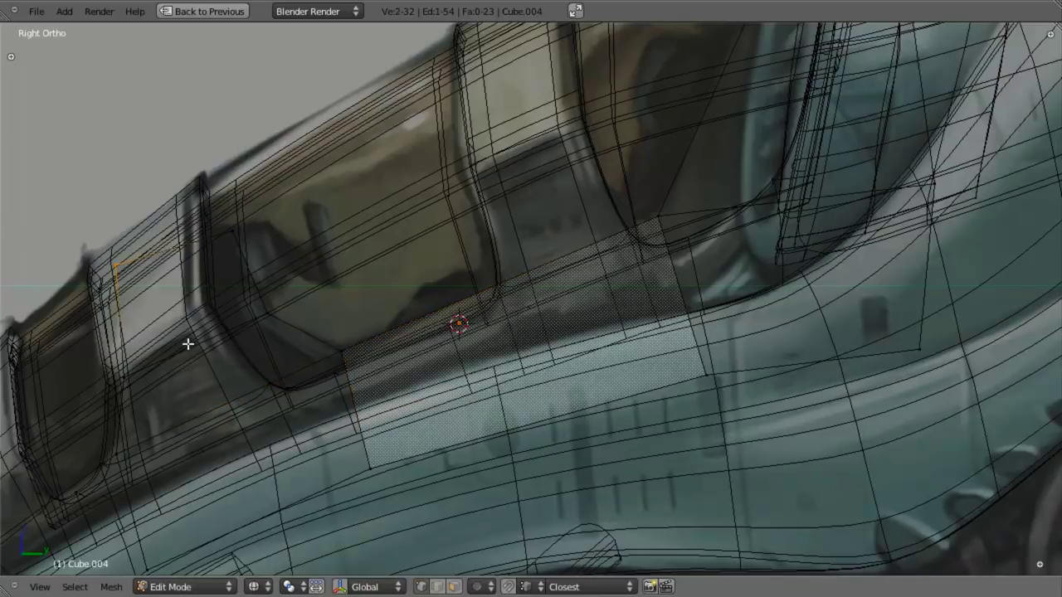
pyautogui.press('g')
pyautogui.click(177, 364)
# Raise the center vertex of the console's top rear edge slightly and lower a top front vertex in side view.
pyautogui.press('KP_1')
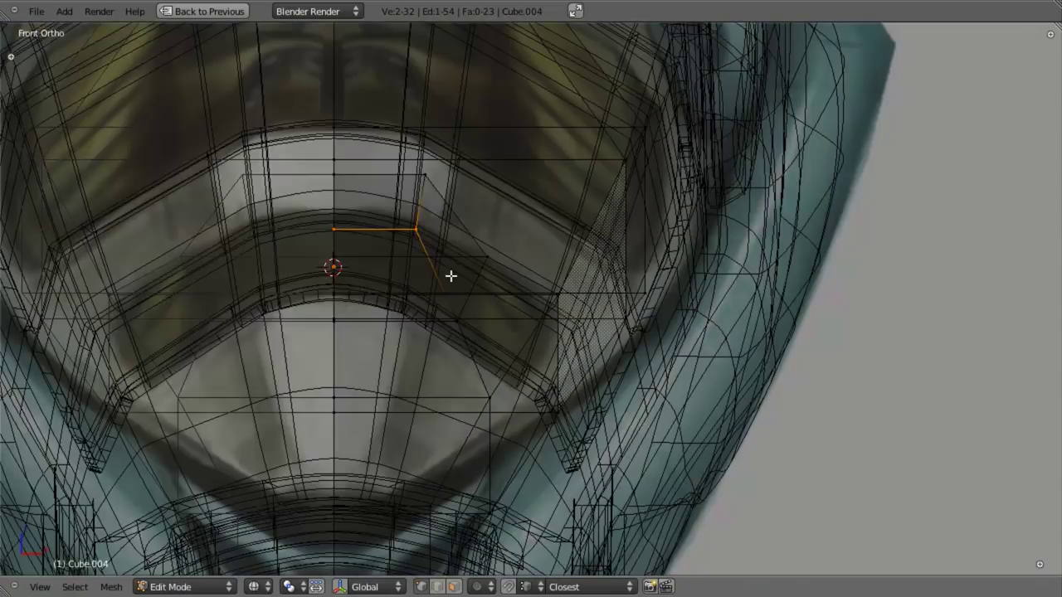
pyautogui.press('z')
pyautogui.rightClick(334, 177)
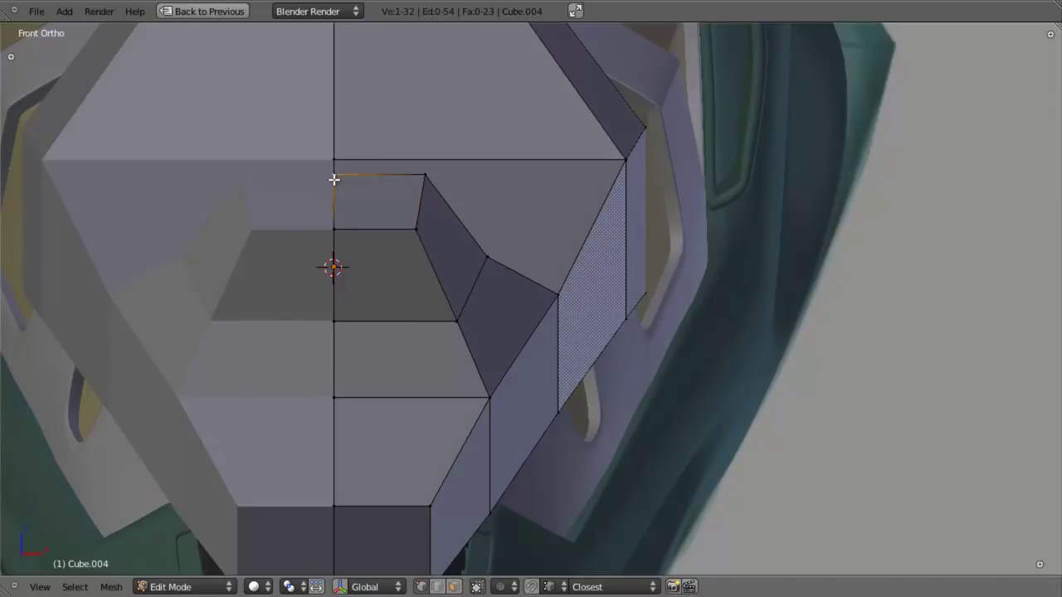
pyautogui.press('KP_3')
pyautogui.press('z')
pyautogui.press('g')
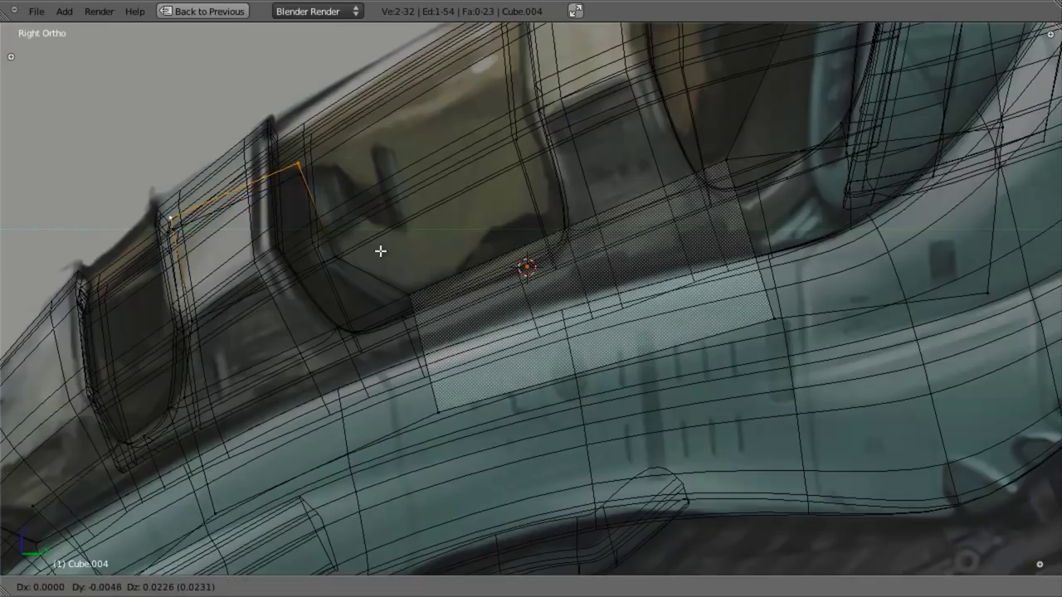
pyautogui.click(378, 245)
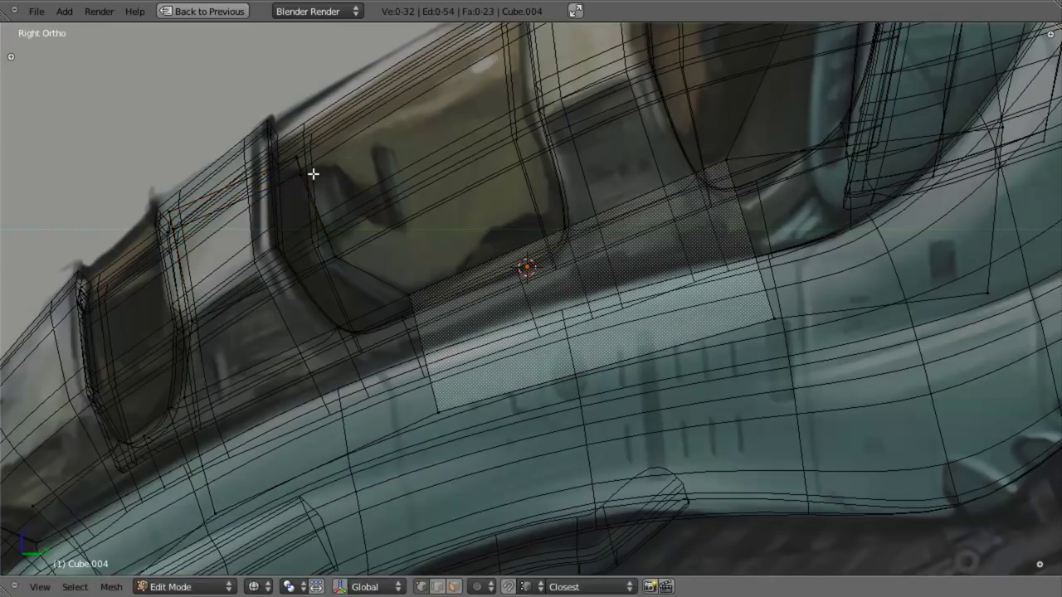
pyautogui.press('g')
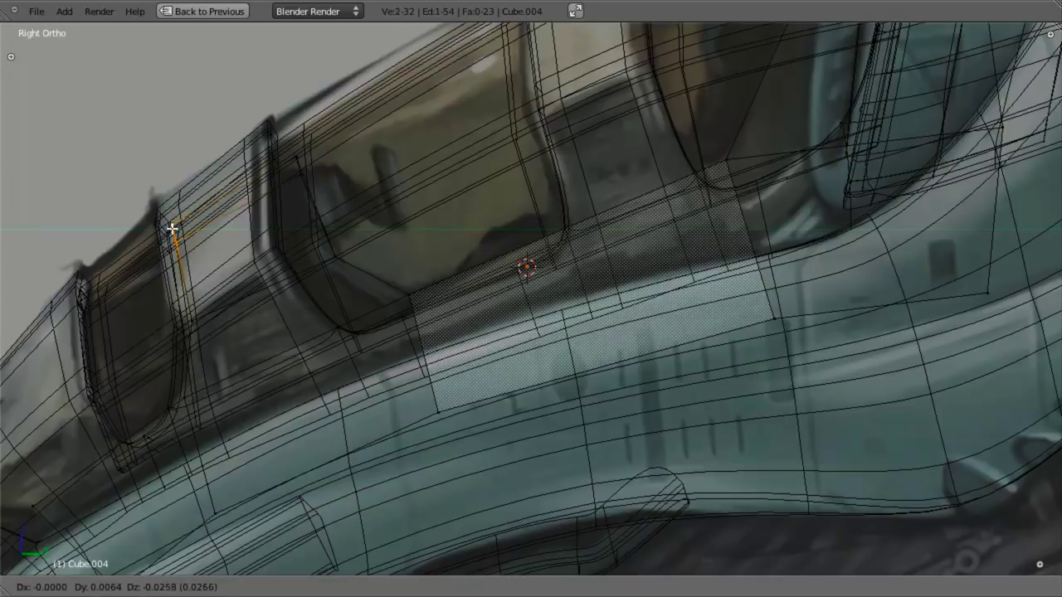
pyautogui.click(174, 236)
# Compare the reshaped console with the canopy and reference image in side view, using both solid and wireframe shading.
pyautogui.scroll(-3, 213, 258)
pyautogui.scroll(3, 420, 279)
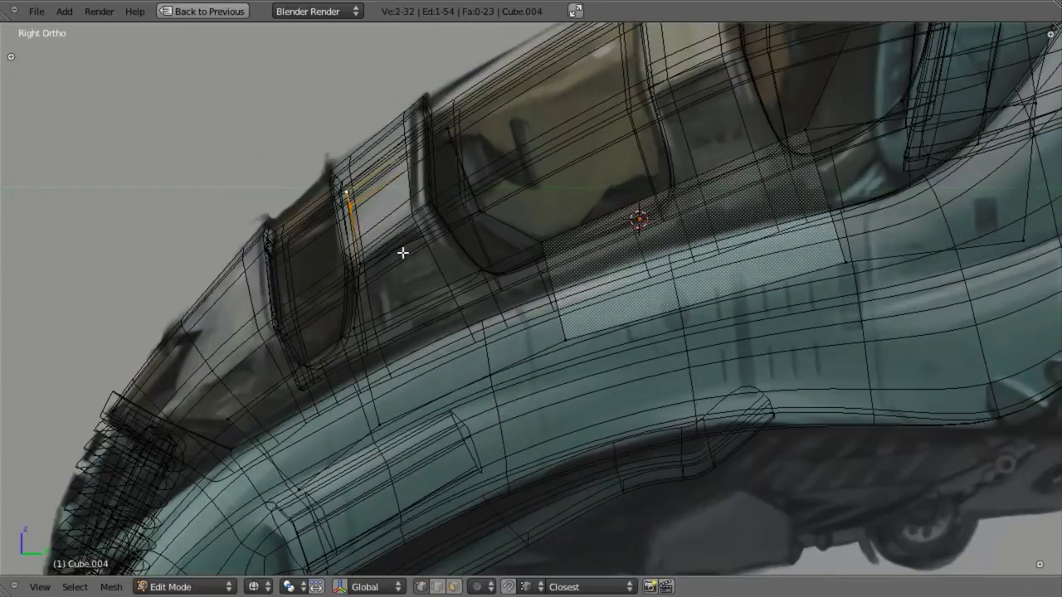
pyautogui.hotkey('ctrl', 'r')
pyautogui.press('Escape')
pyautogui.press('z')
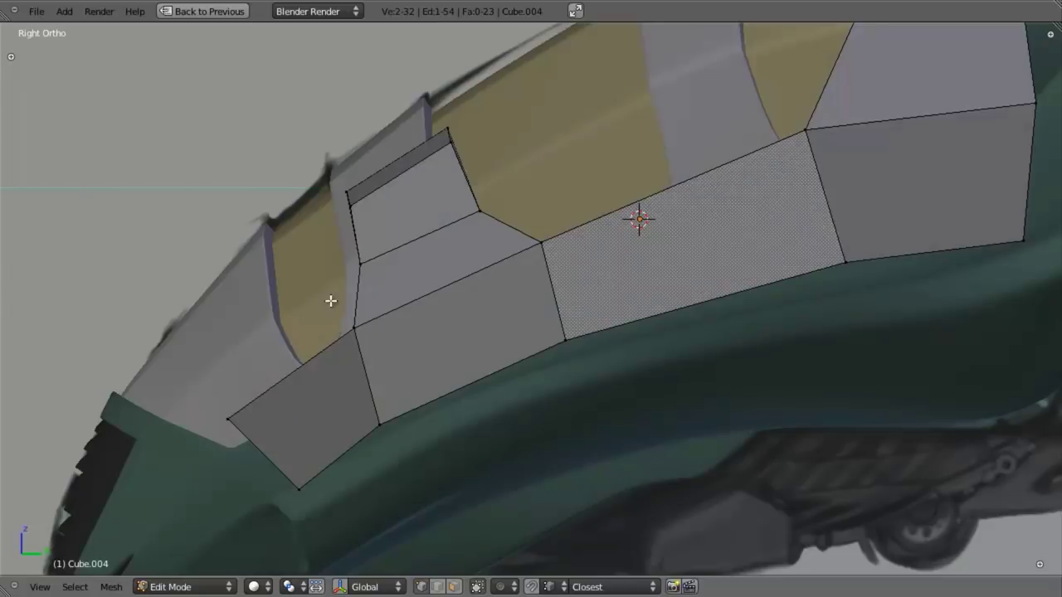
pyautogui.press('z')
pyautogui.scroll(-3, 505, 304)
pyautogui.scroll(5, 348, 356)
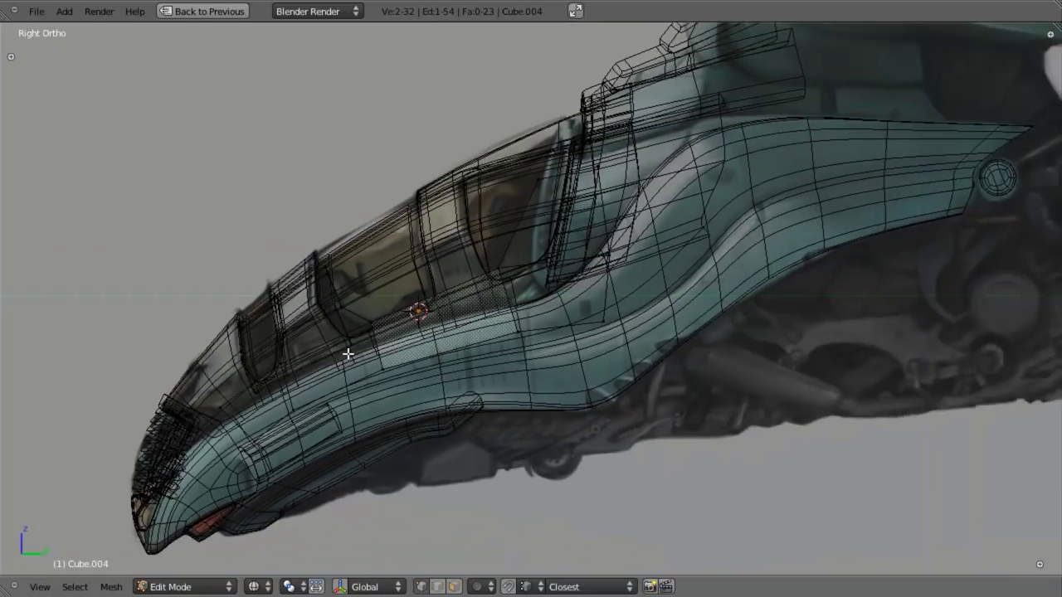
pyautogui.press('z')
pyautogui.press('z')
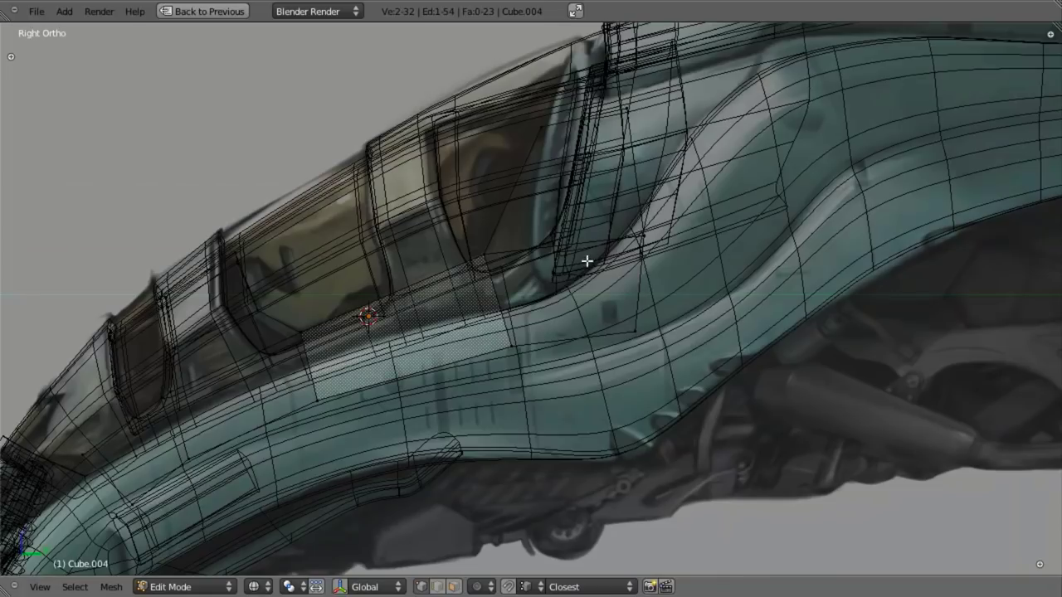
# In side view, nudge the edge where the cockpit floor meets the sloped rear face, and check the shape in solid shading.
pyautogui.scroll(4, 562, 279)
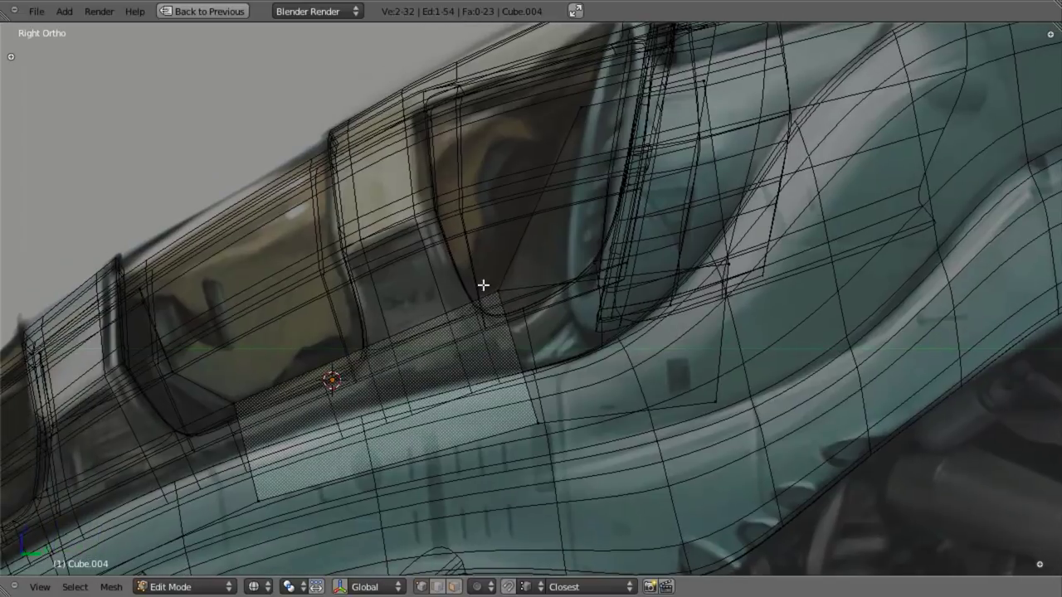
pyautogui.press('b')
pyautogui.moveTo(484, 273); pyautogui.dragTo(519, 325)
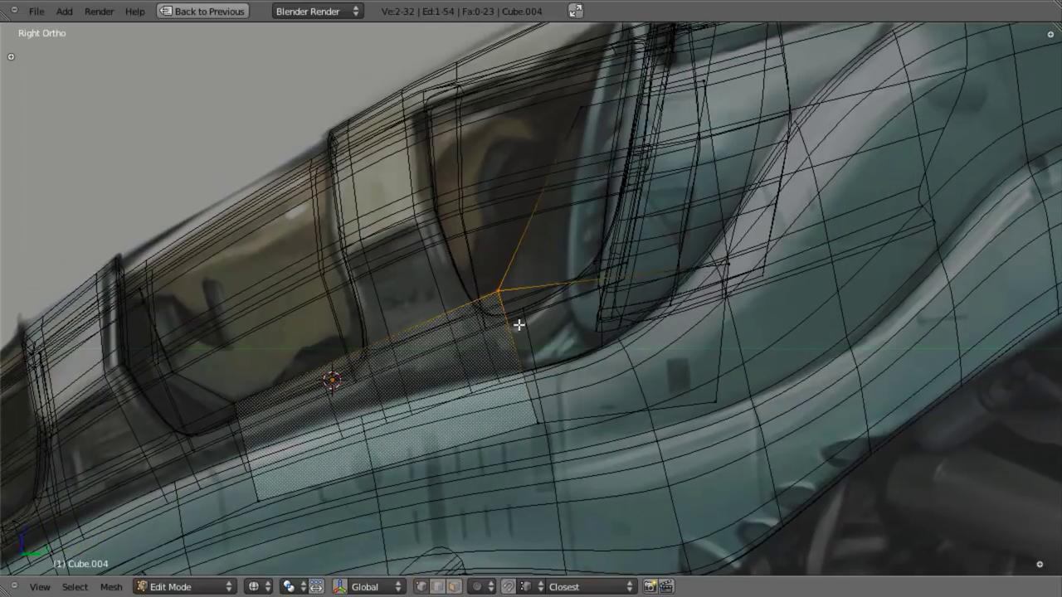
pyautogui.press('g')
pyautogui.click(522, 328)
pyautogui.press('z')
pyautogui.scroll(-4, 529, 334)
pyautogui.moveTo(538, 344); pyautogui.dragTo(739, 337, button='middle')
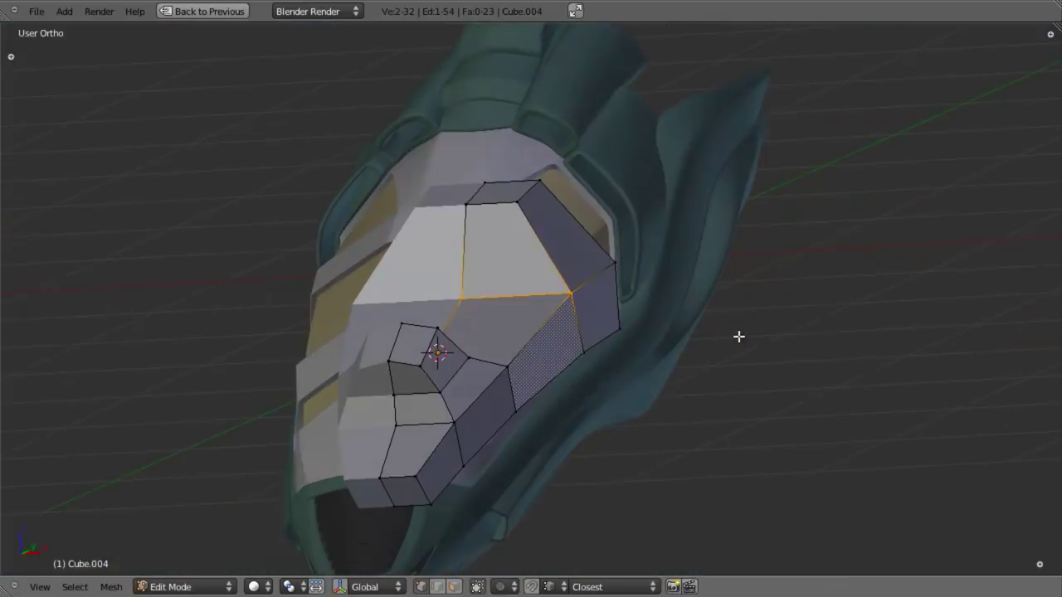
# Restore the full screen layout and turn off X-Ray display for the dashboard part.
pyautogui.hotkey('ctrl', 'Up')
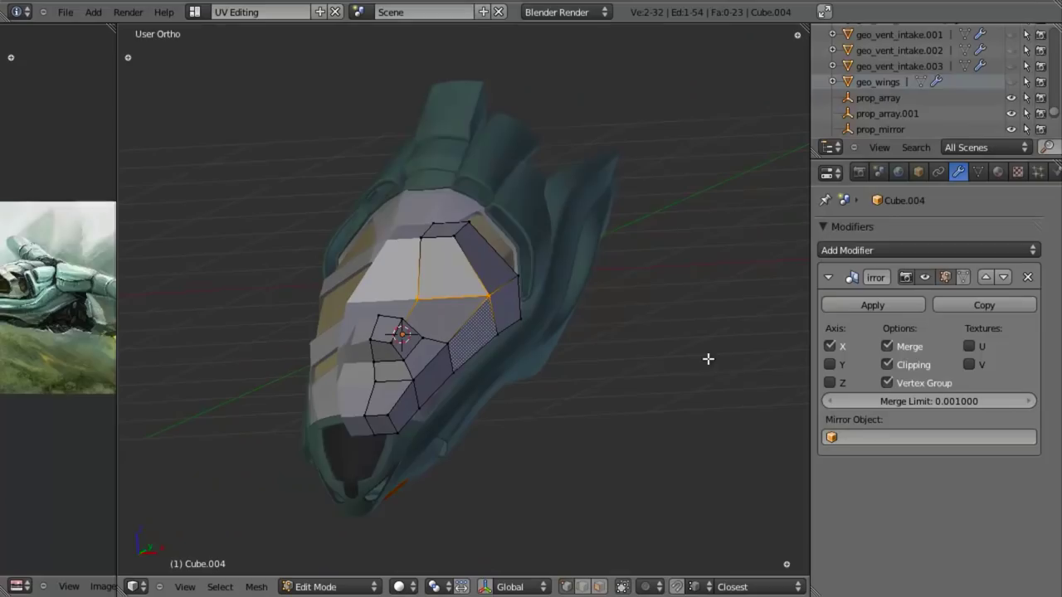
pyautogui.click(919, 173)
pyautogui.click(956, 418)
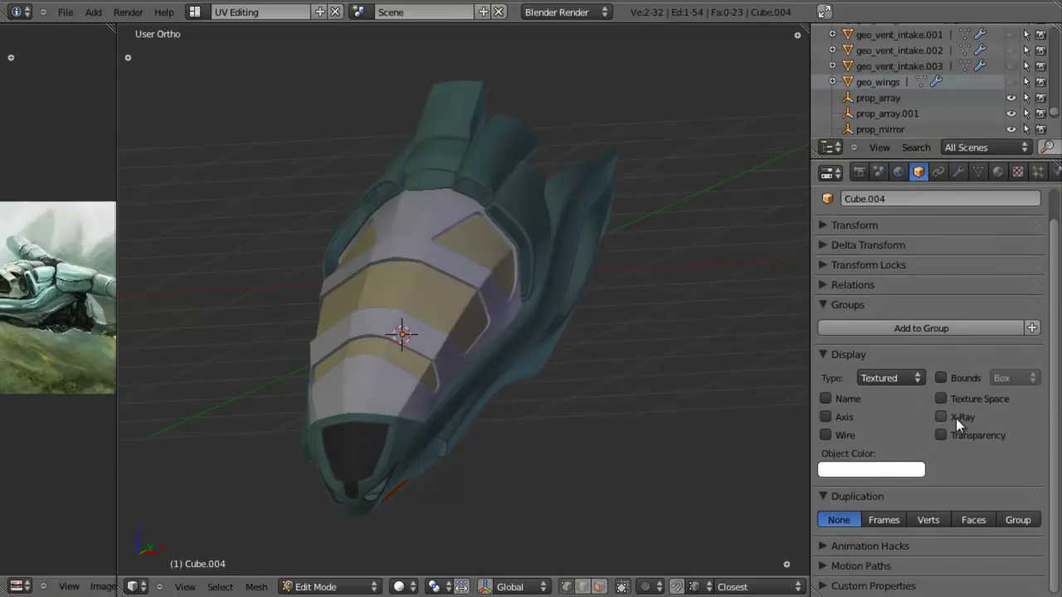
# Check how the dashboard part sits inside the canopy in the side and front wireframe views.
pyautogui.press('KP_3')
pyautogui.press('z')
pyautogui.scroll(5, 517, 344)
pyautogui.press('KP_1')
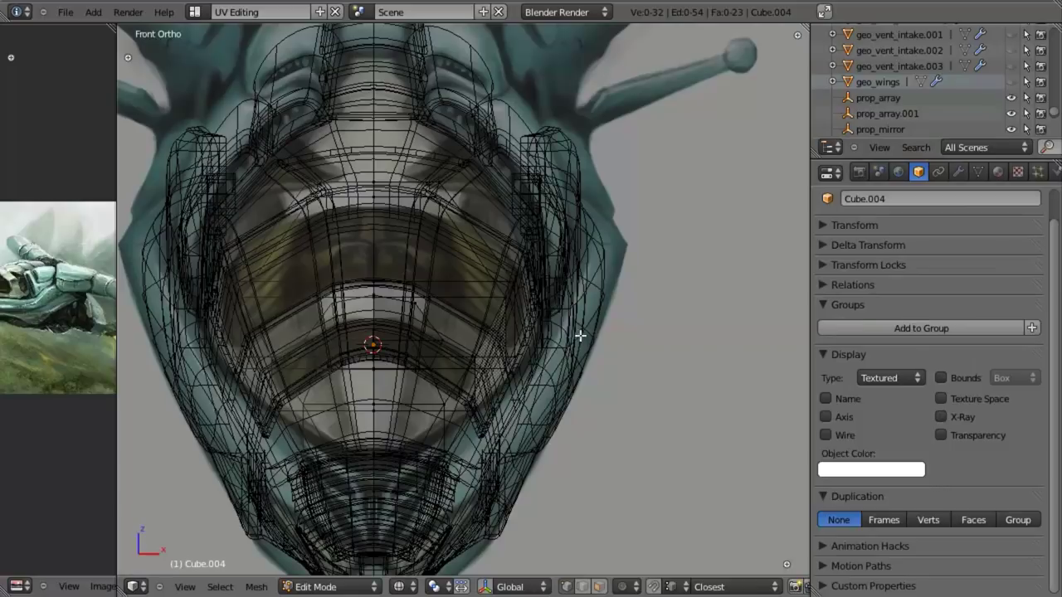
pyautogui.press('z')
pyautogui.press('z')
pyautogui.press('KP_3')
pyautogui.scroll(2, 509, 254)
pyautogui.scroll(-1, 550, 251)
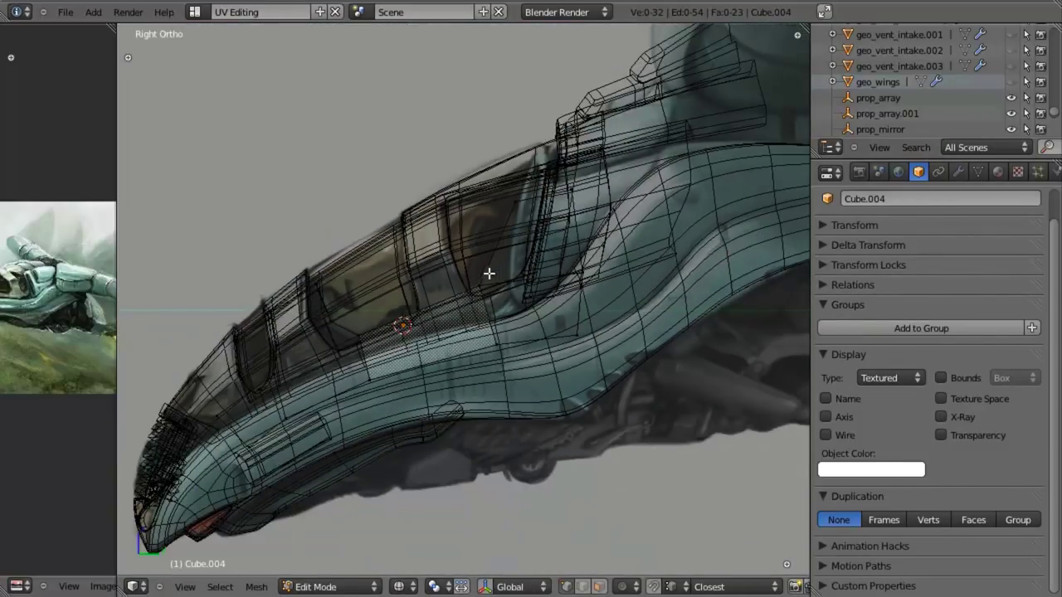
# Duplicate the cockpit floor face and the sloped rear face in place, and scale the copy down as a seat base.
pyautogui.scroll(3, 468, 311)
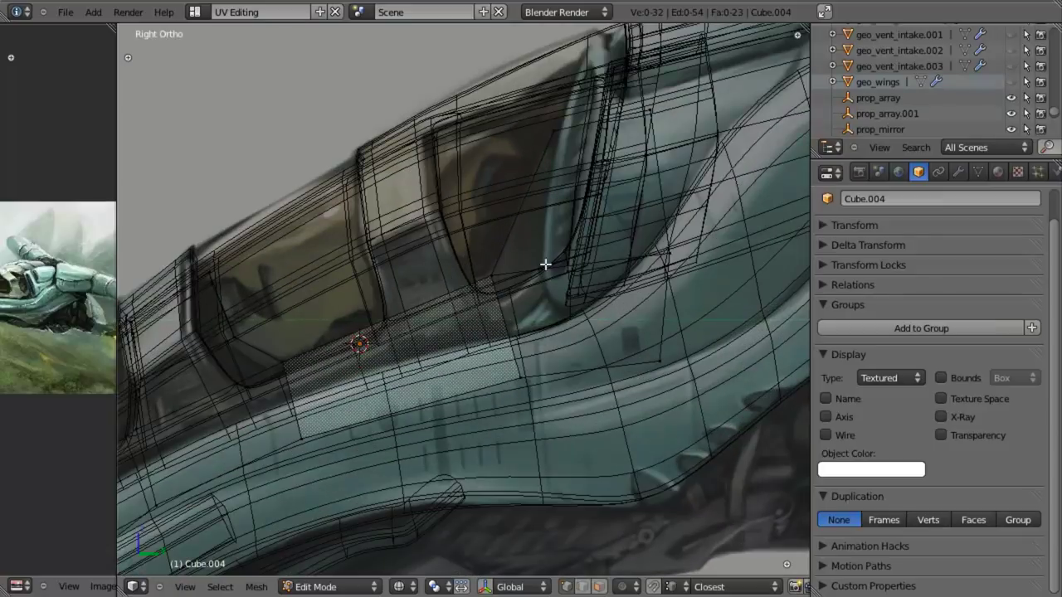
pyautogui.press('b')
pyautogui.moveTo(480, 90); pyautogui.dragTo(576, 201)
pyautogui.press('b')
pyautogui.moveTo(458, 225); pyautogui.dragTo(509, 290)
pyautogui.press('b')
pyautogui.moveTo(229, 329); pyautogui.dragTo(332, 388)
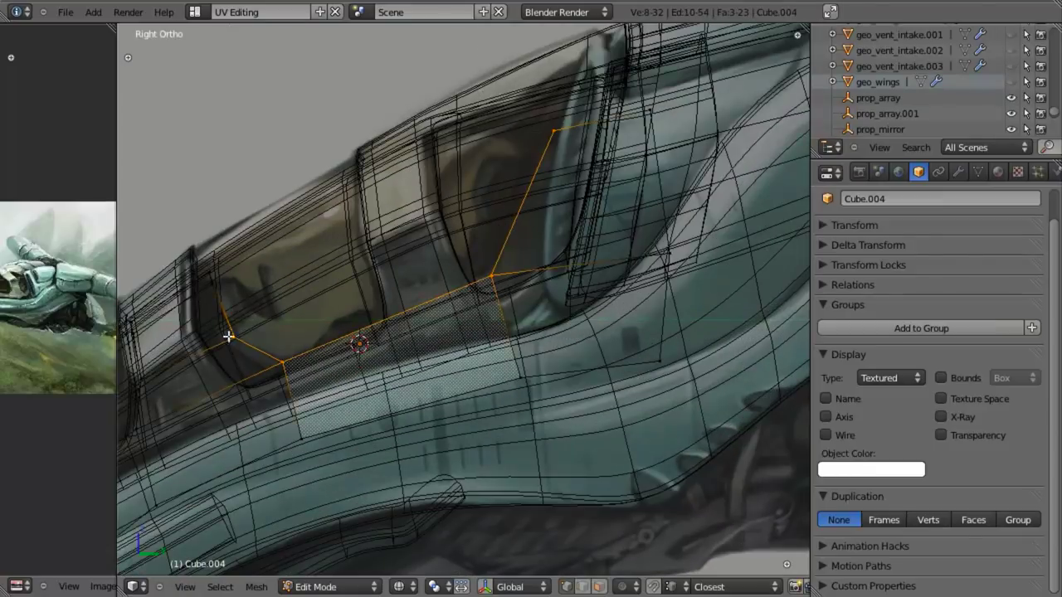
pyautogui.moveTo(250, 368); pyautogui.dragTo(250, 368, button='middle')
pyautogui.hotkey('shift', 'd')
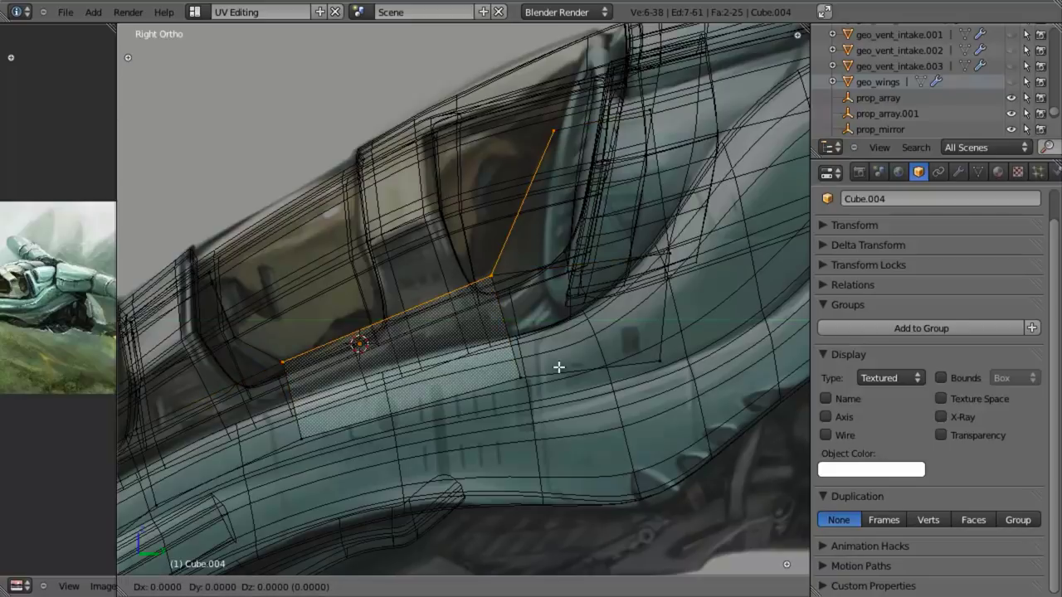
pyautogui.rightClick(560, 367)
pyautogui.press('s')
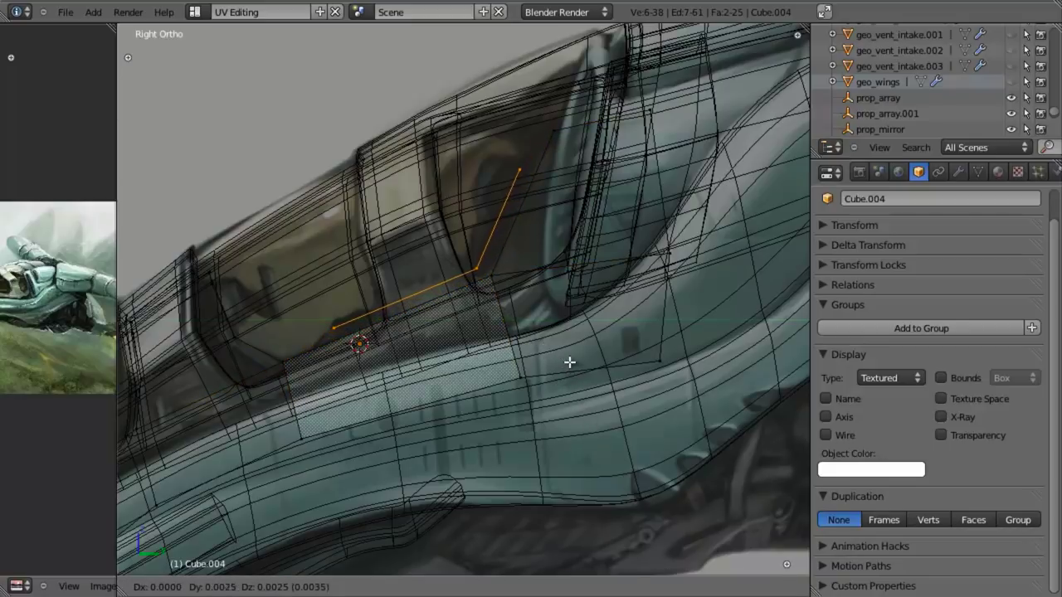
pyautogui.click(580, 362)
# Shorten the duplicated floor face by moving its front edge about 0.24 rearward along Y and 0.14 up.
pyautogui.press('b')
pyautogui.moveTo(441, 122); pyautogui.dragTo(639, 356, button='middle')
pyautogui.press('g')
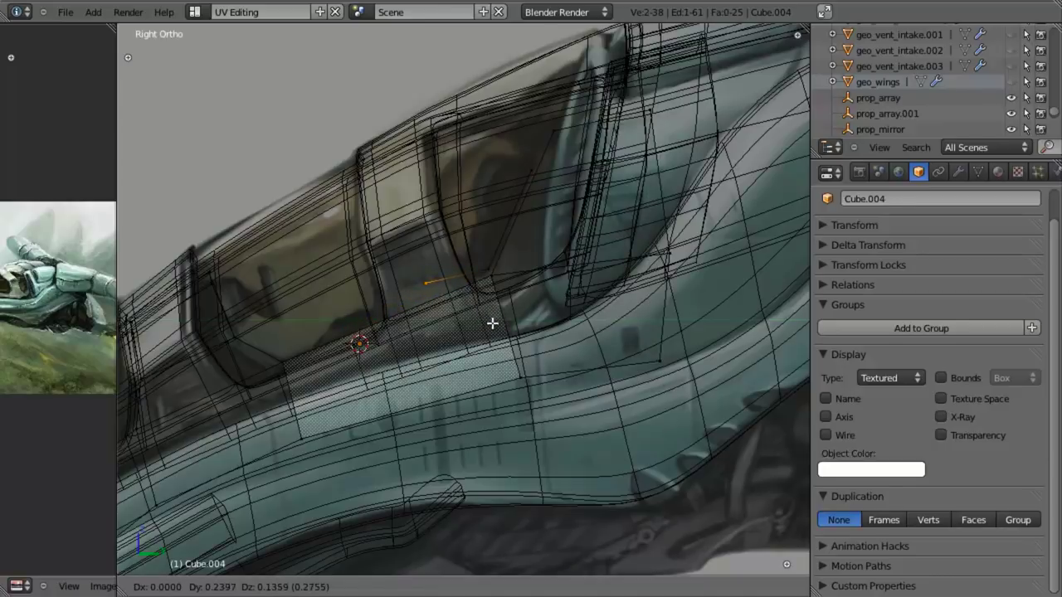
pyautogui.click(489, 323)
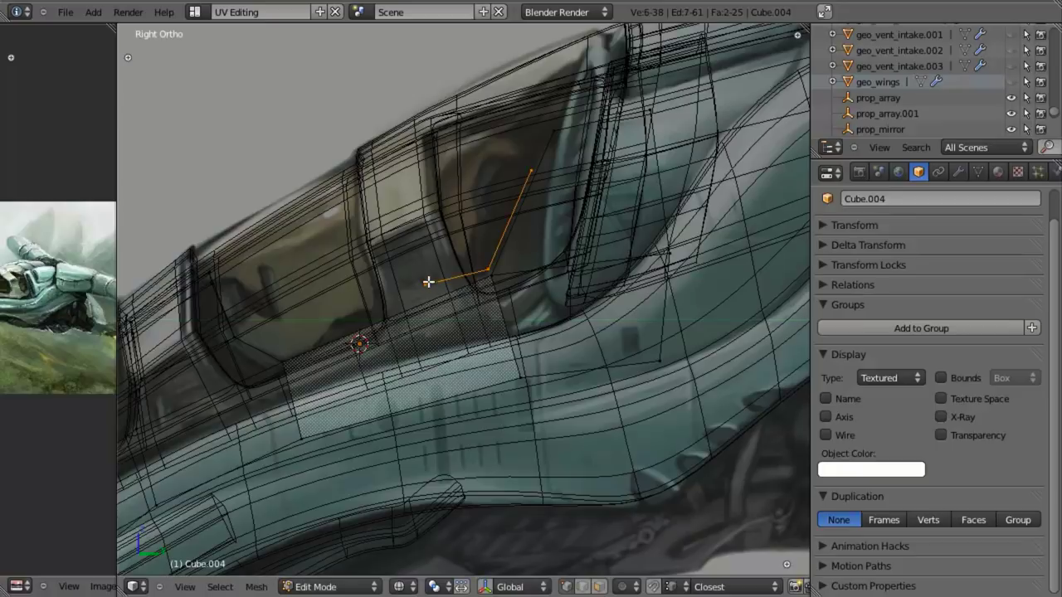
# In front view, scale the outer side vertices of the seat copy along X to bring them nearly into line.
pyautogui.press('KP_1')
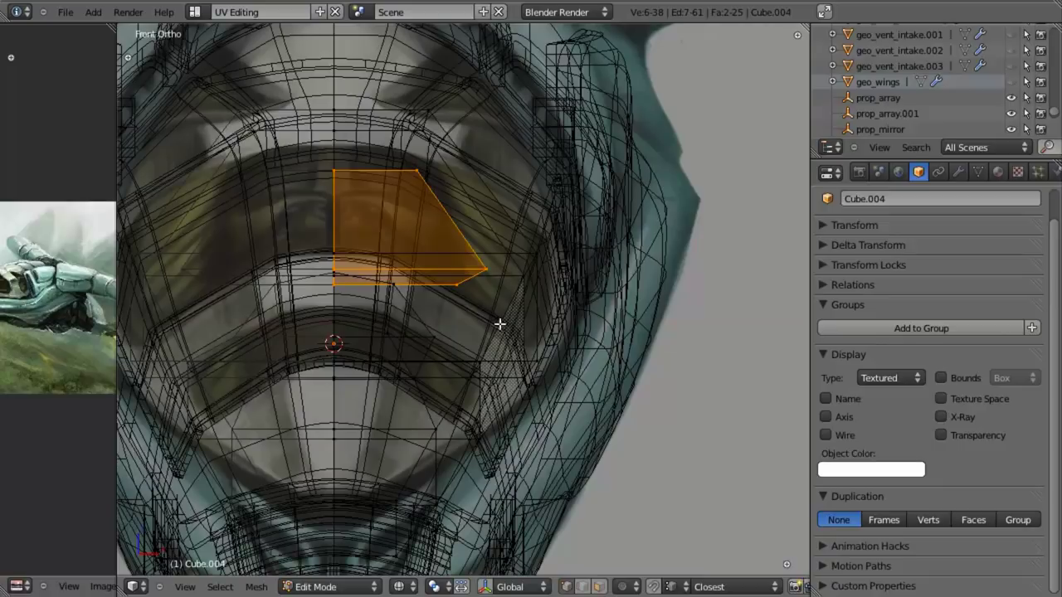
pyautogui.press('b')
pyautogui.moveTo(357, 114); pyautogui.dragTo(215, 406, button='middle')
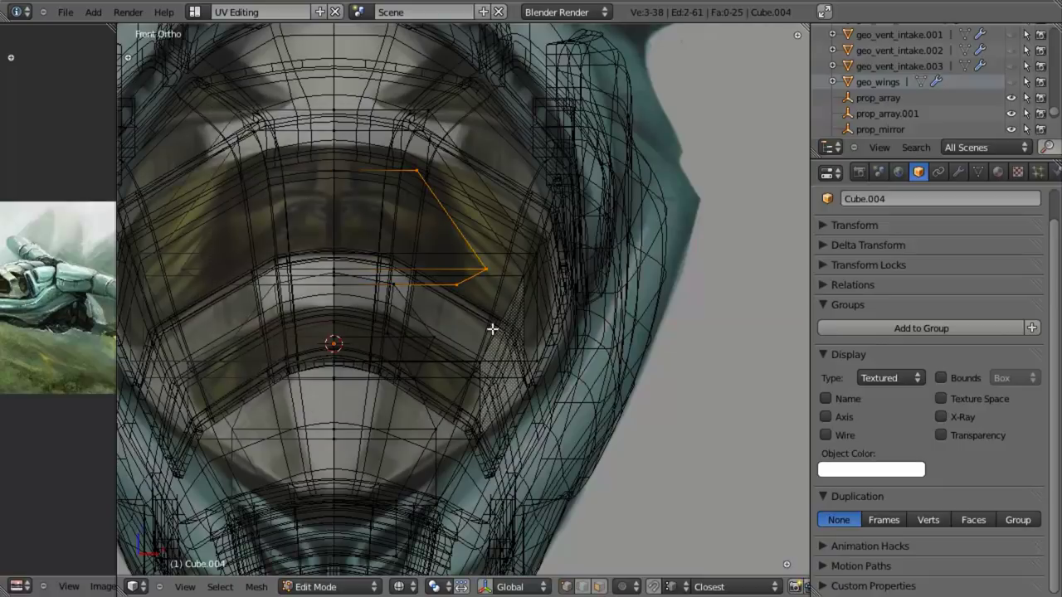
pyautogui.press('s')
pyautogui.press('x')
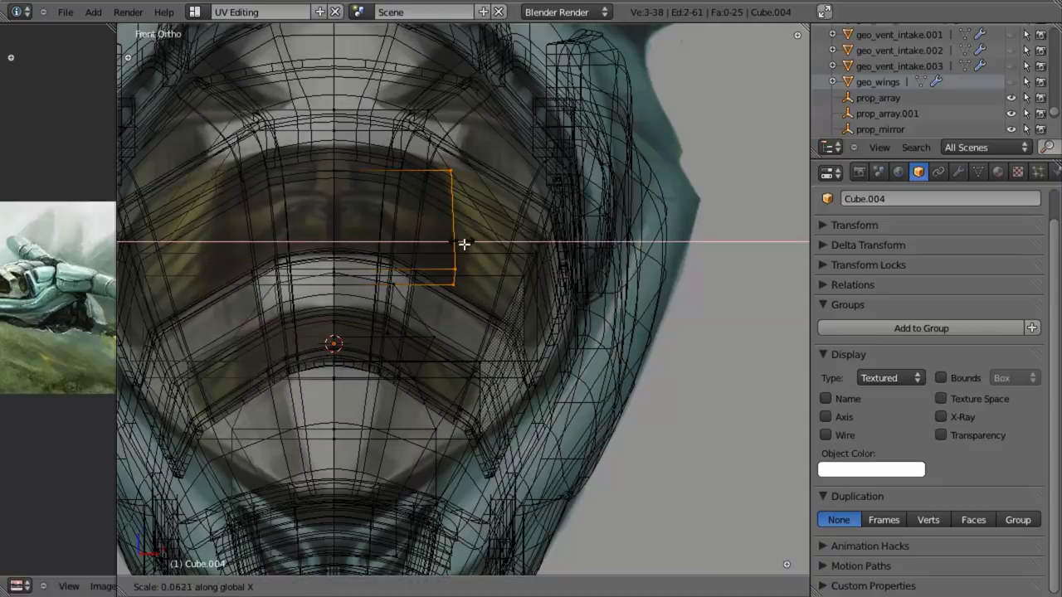
pyautogui.click(467, 248)
# Narrow the seat copy by moving its outer side vertices along X toward the centerline, and fine-tune its width.
pyautogui.press('g')
pyautogui.press('x')
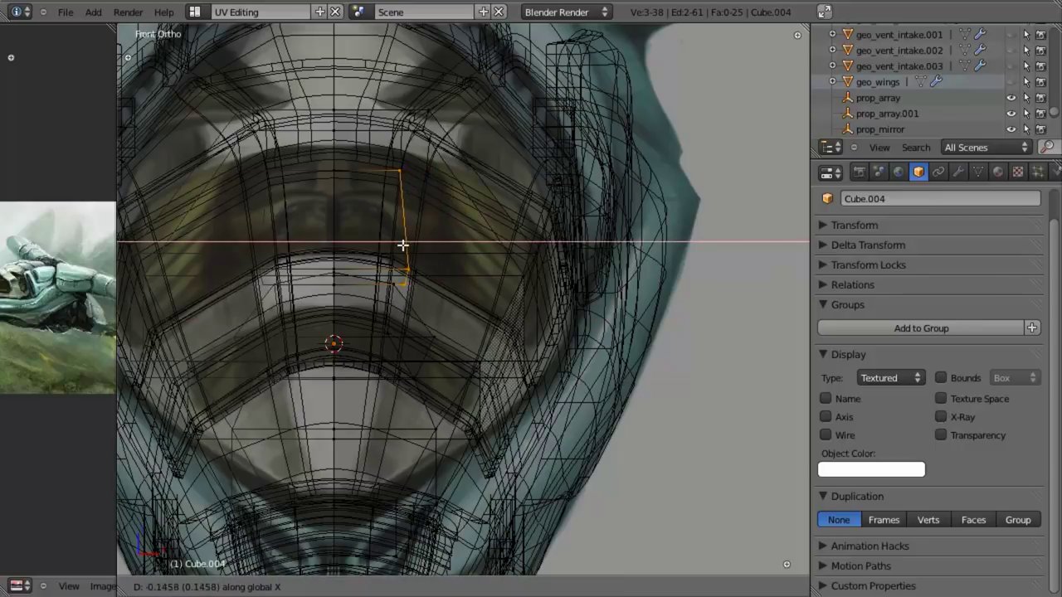
pyautogui.click(386, 245)
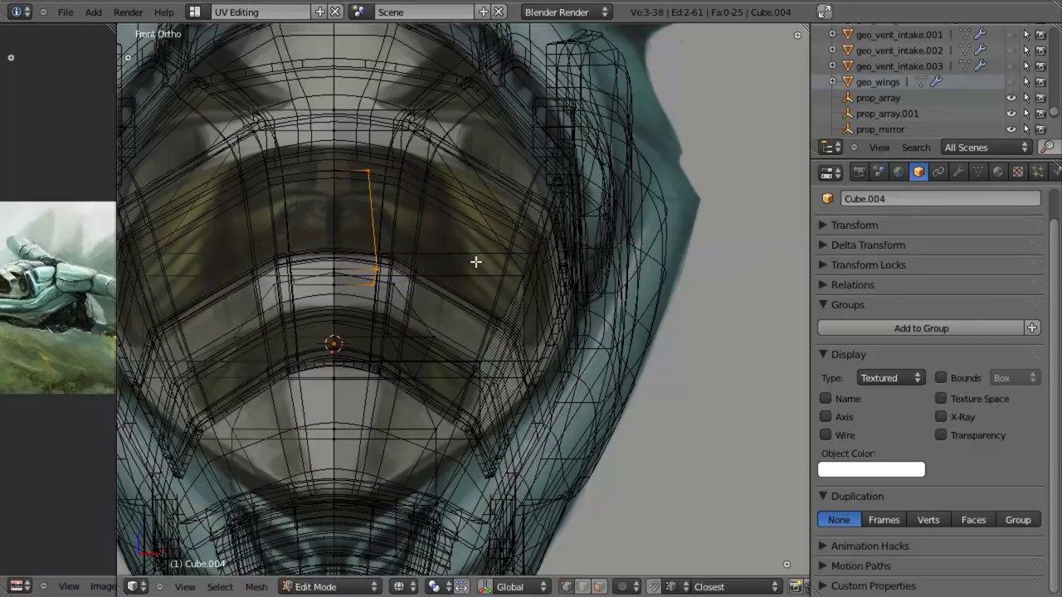
pyautogui.moveTo(476, 260); pyautogui.dragTo(449, 290, button='middle')
pyautogui.press('g')
pyautogui.press('x')
pyautogui.click(514, 317)
# Extrude the linked seat faces in place and offset them along their normals with Shrink/Fatten at -0.0659 to give thickness.
pyautogui.press('l')
pyautogui.scroll(-5, 406, 284)
pyautogui.press('KP_3')
pyautogui.scroll(4, 439, 339)
pyautogui.scroll(2, 569, 340)
pyautogui.press('e')
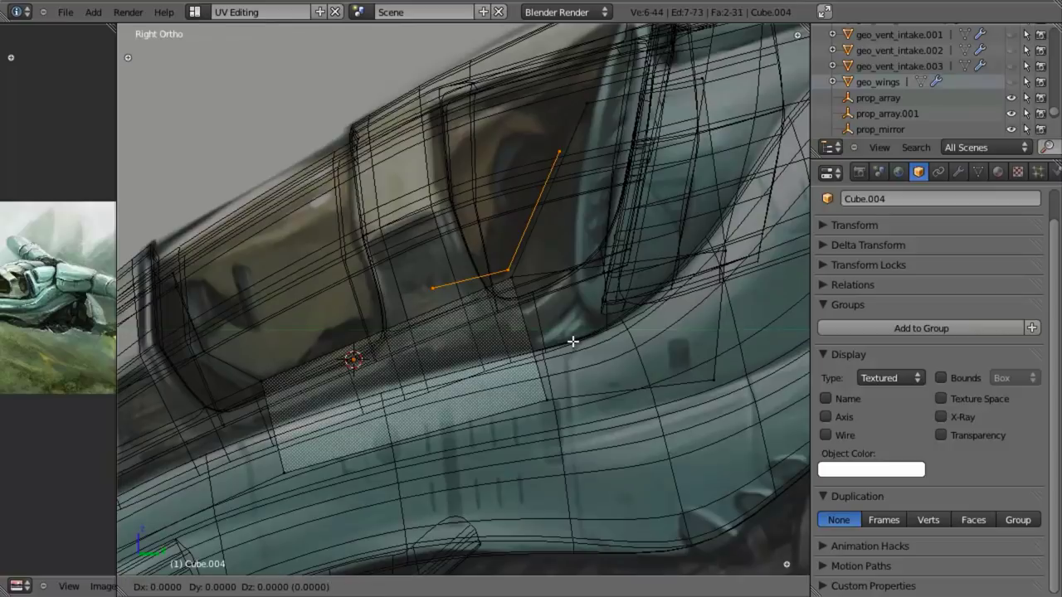
pyautogui.rightClick(571, 337)
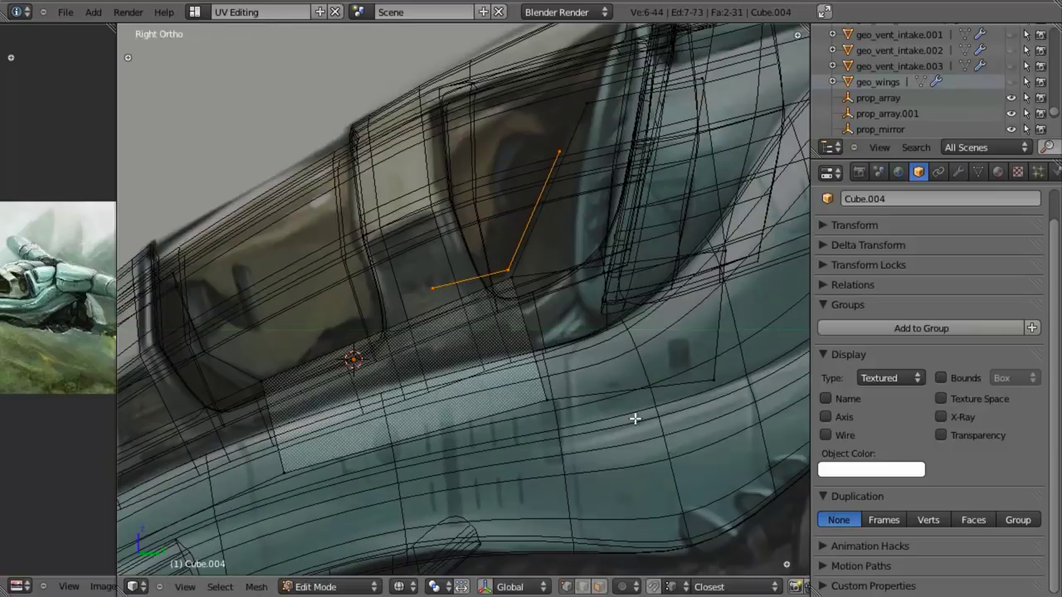
pyautogui.hotkey('alt', 's')
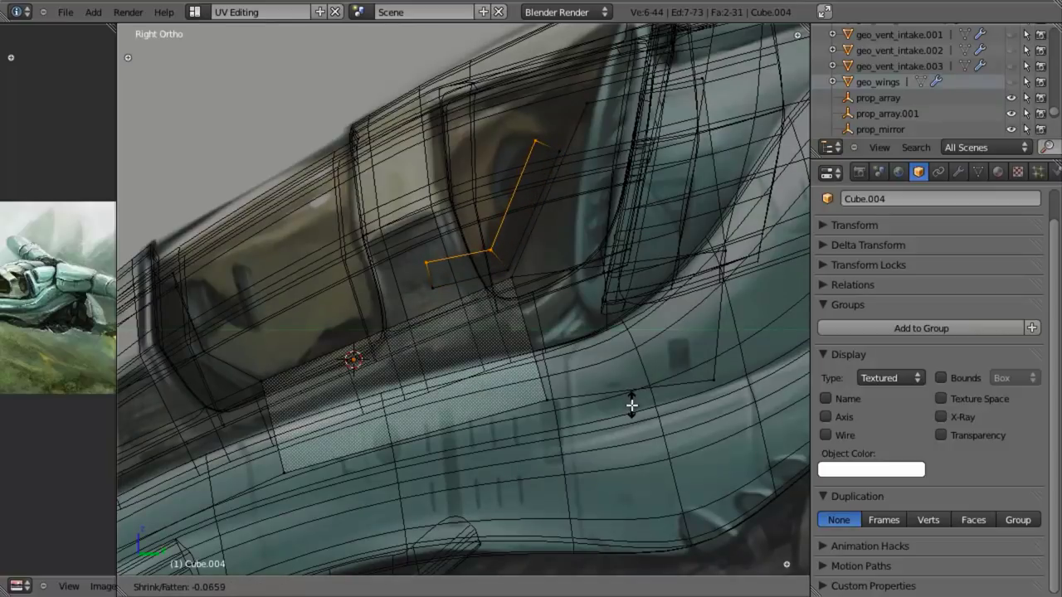
pyautogui.click(632, 405)
pyautogui.scroll(-2, 544, 290)
pyautogui.press('z')
pyautogui.moveTo(544, 289); pyautogui.dragTo(505, 327, button='middle')
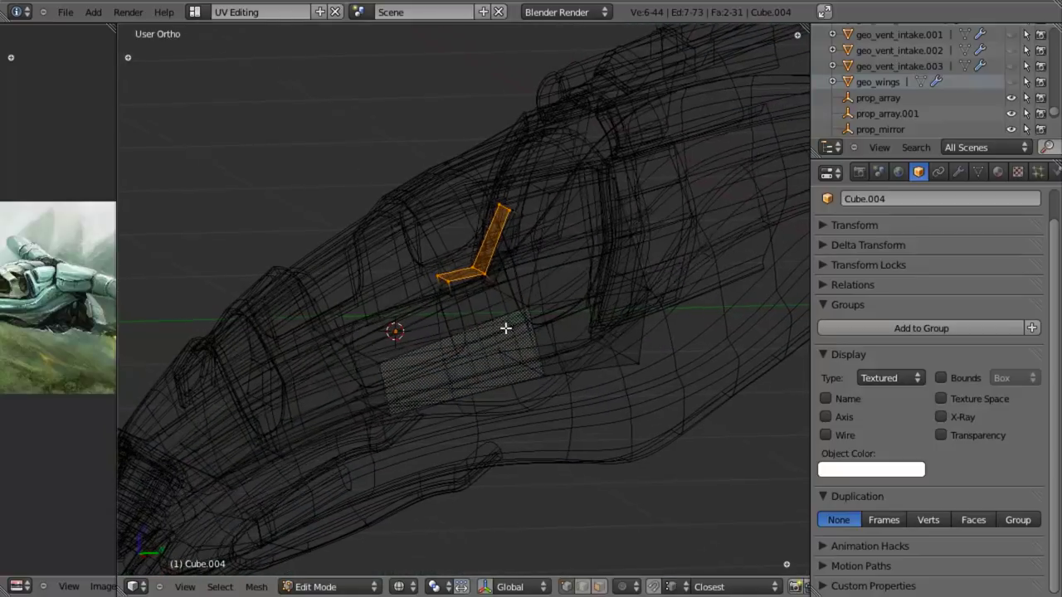
pyautogui.press('z')
pyautogui.moveTo(483, 262); pyautogui.dragTo(559, 339, button='middle')
# In side view, duplicate the whole seat and move the copy about 0.26 forward along Y and 0.17 down.
pyautogui.press('z')
pyautogui.press('KP_3')
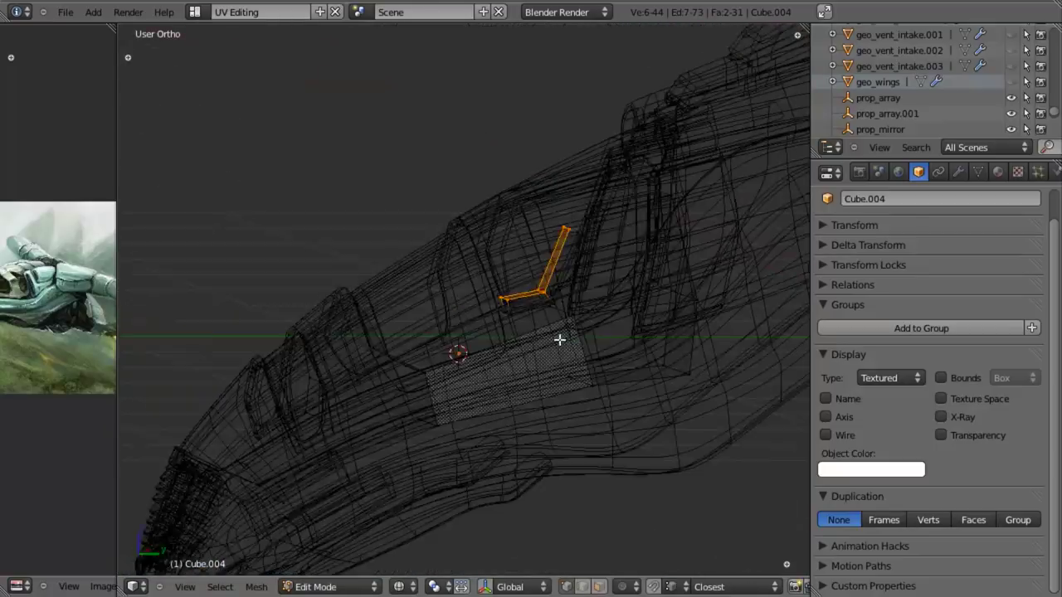
pyautogui.scroll(5, 606, 309)
pyautogui.keyDown('alt'); pyautogui.rightClick(594, 300); pyautogui.keyUp('alt')
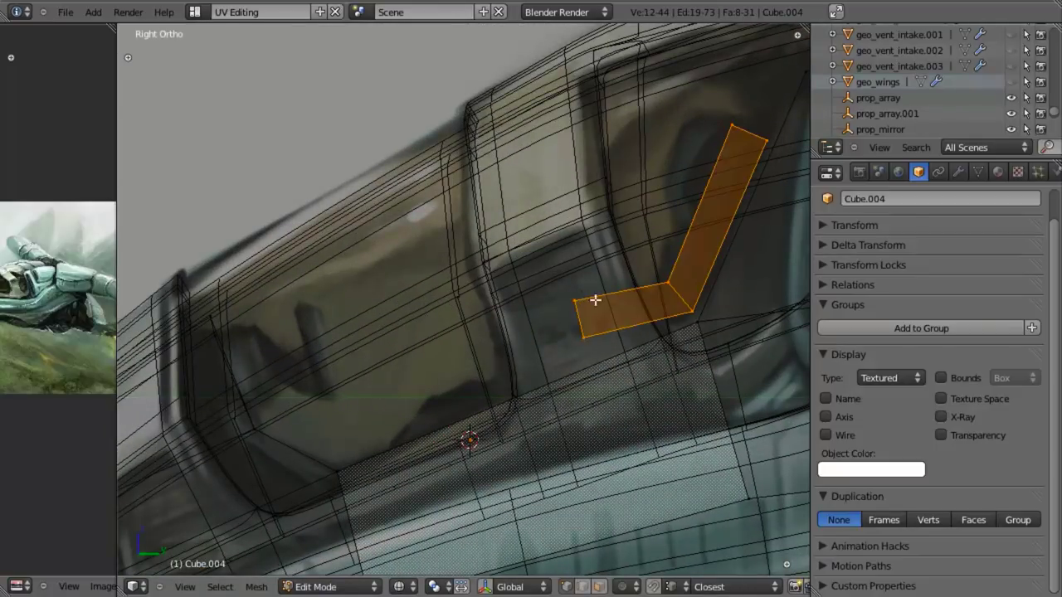
pyautogui.press('g')
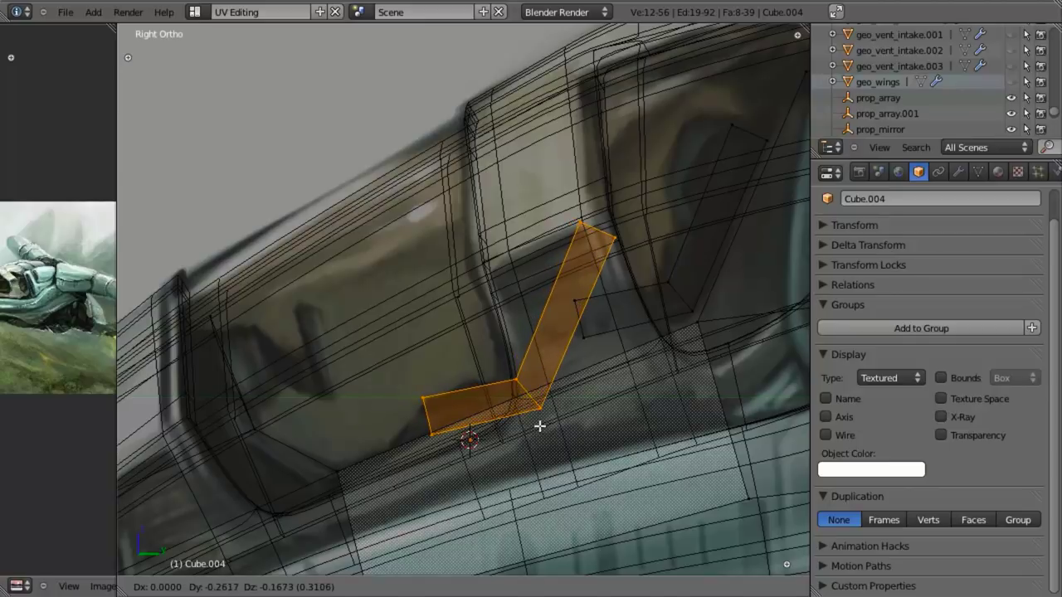
pyautogui.click(539, 425)
# Reshape the front seat by moving its backrest's top vertices about 0.05 forward and adjusting the vertices where backrest and cushion meet.
pyautogui.press('a')
pyautogui.press('b')
pyautogui.moveTo(502, 166); pyautogui.dragTo(634, 256)
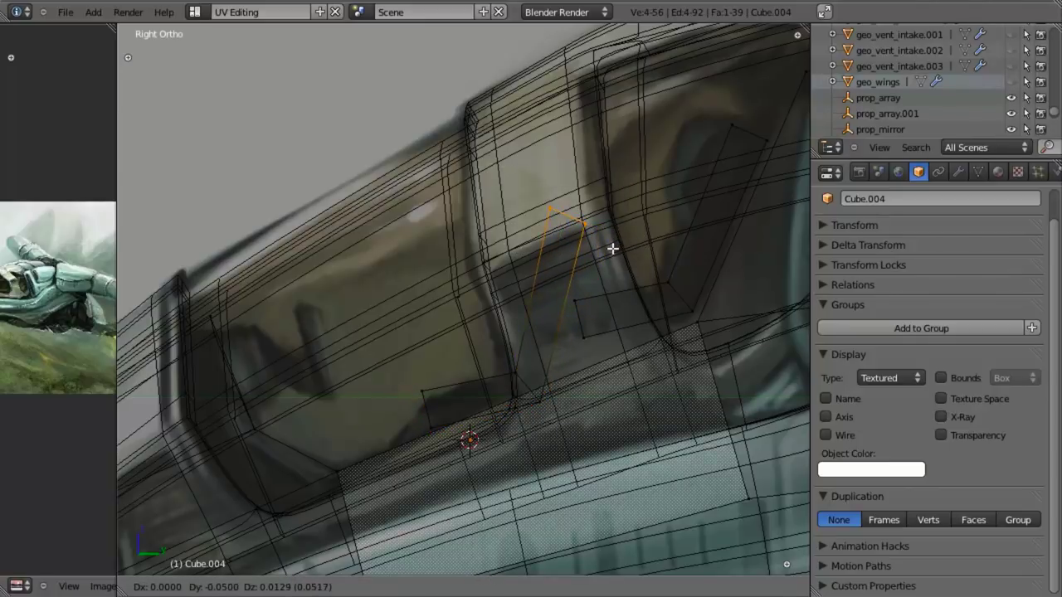
pyautogui.click(612, 248)
pyautogui.press('r')
pyautogui.moveTo(502, 332); pyautogui.dragTo(545, 399)
pyautogui.press('g')
pyautogui.click(533, 391)
# Hide every object except the cockpit interior and inspect the two seats in solid shading.
pyautogui.scroll(-5, 416, 331)
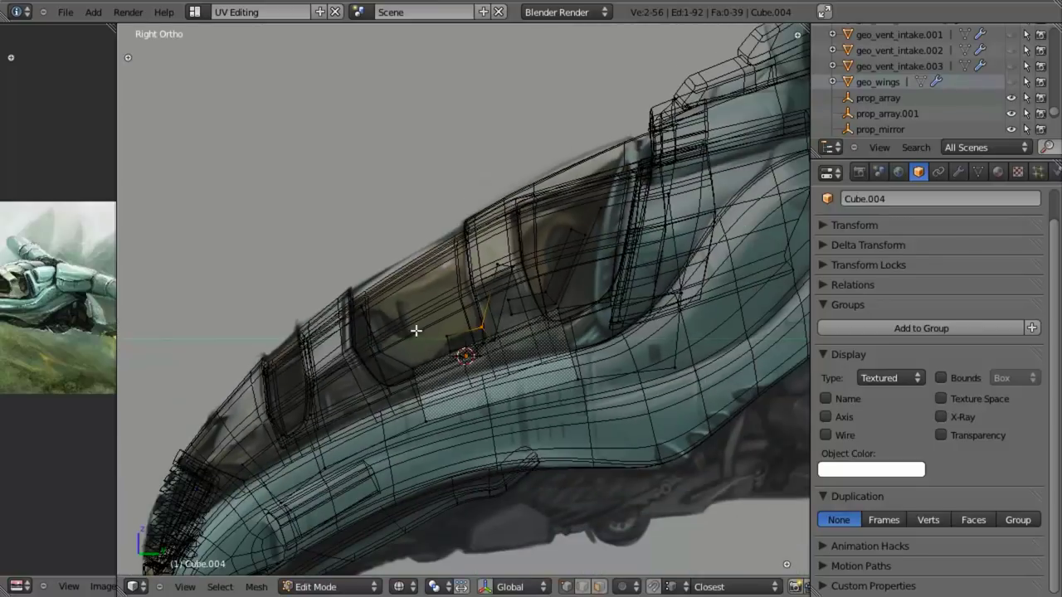
pyautogui.press('z')
pyautogui.press('z')
pyautogui.moveTo(415, 276)
pyautogui.mouseDown(button='middle')
pyautogui.moveTo(443, 340)
pyautogui.moveTo(551, 374)
pyautogui.moveTo(526, 337)
pyautogui.moveTo(573, 316)
pyautogui.moveTo(544, 302)
pyautogui.mouseUp(button='middle')
pyautogui.press('KP_1')
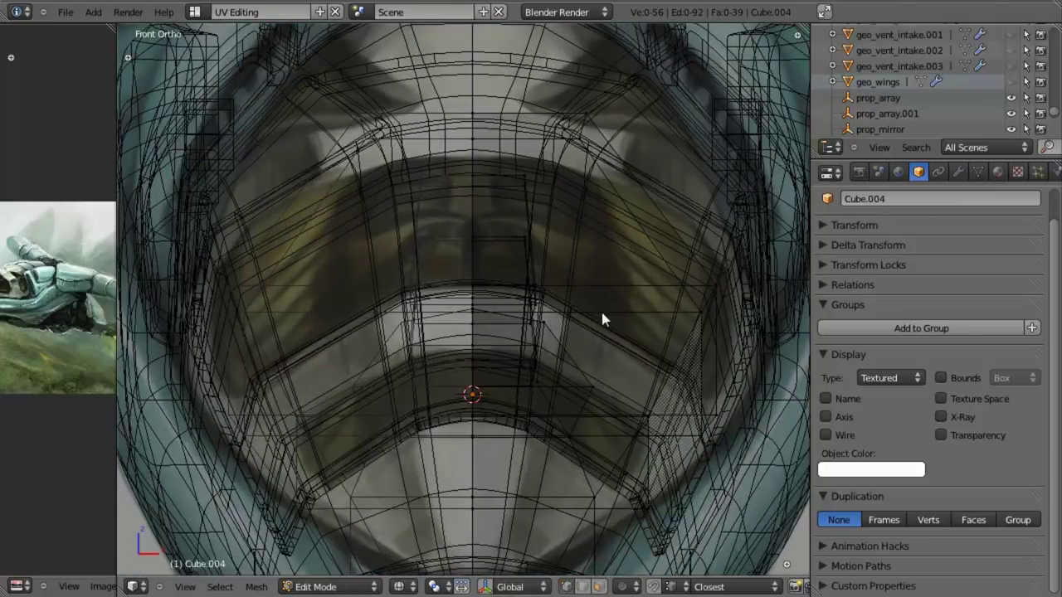
pyautogui.press('Tab')
pyautogui.scroll(-4, 584, 320)
pyautogui.hotkey('shift', 'h')
pyautogui.press('z')
pyautogui.moveTo(564, 290)
pyautogui.mouseDown(button='middle')
pyautogui.moveTo(424, 368)
pyautogui.moveTo(481, 425)
pyautogui.moveTo(435, 438)
pyautogui.moveTo(525, 483)
pyautogui.moveTo(583, 358)
pyautogui.moveTo(637, 282)
pyautogui.moveTo(580, 338)
pyautogui.moveTo(522, 327)
pyautogui.mouseUp(button='middle')
pyautogui.scroll(4, 424, 367)
pyautogui.scroll(-5, 436, 438)
pyautogui.scroll(2, 525, 483)
pyautogui.press('Tab')
pyautogui.scroll(3, 569, 305)
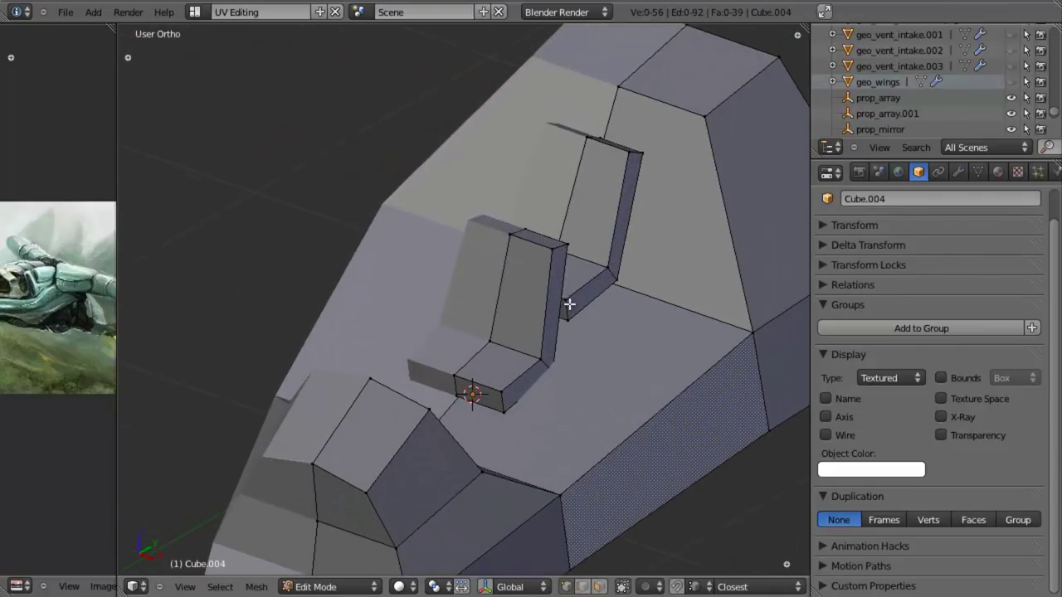
pyautogui.scroll(-3, 600, 382)
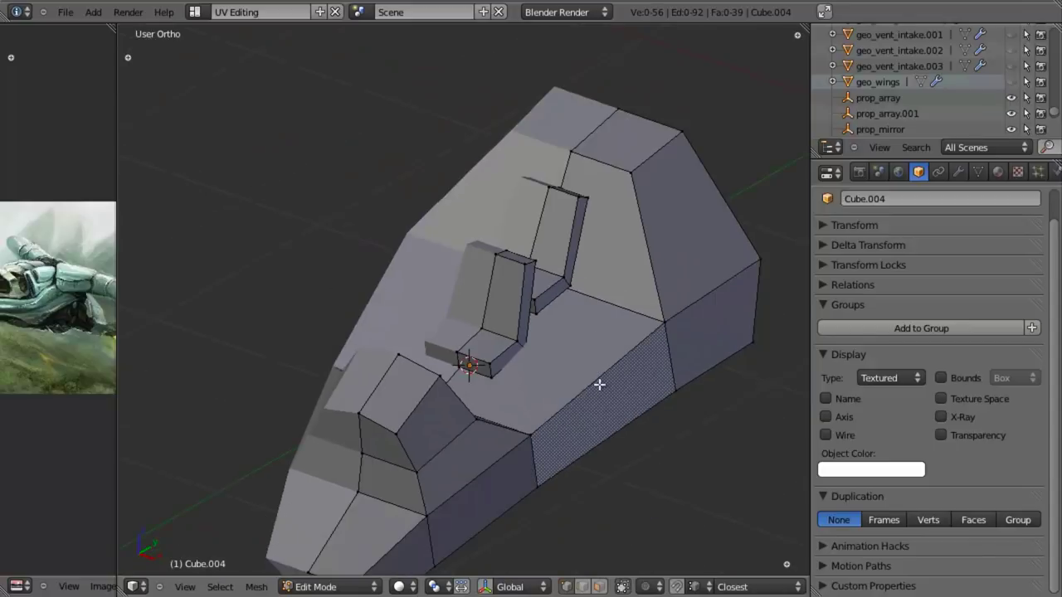
# Cut a vertical edge loop through the cockpit floor and side between the seats, and slide it to just behind the front seat.
pyautogui.moveTo(600, 382); pyautogui.dragTo(550, 382, button='middle')
pyautogui.press('KP_3')
pyautogui.hotkey('ctrl', 'r')
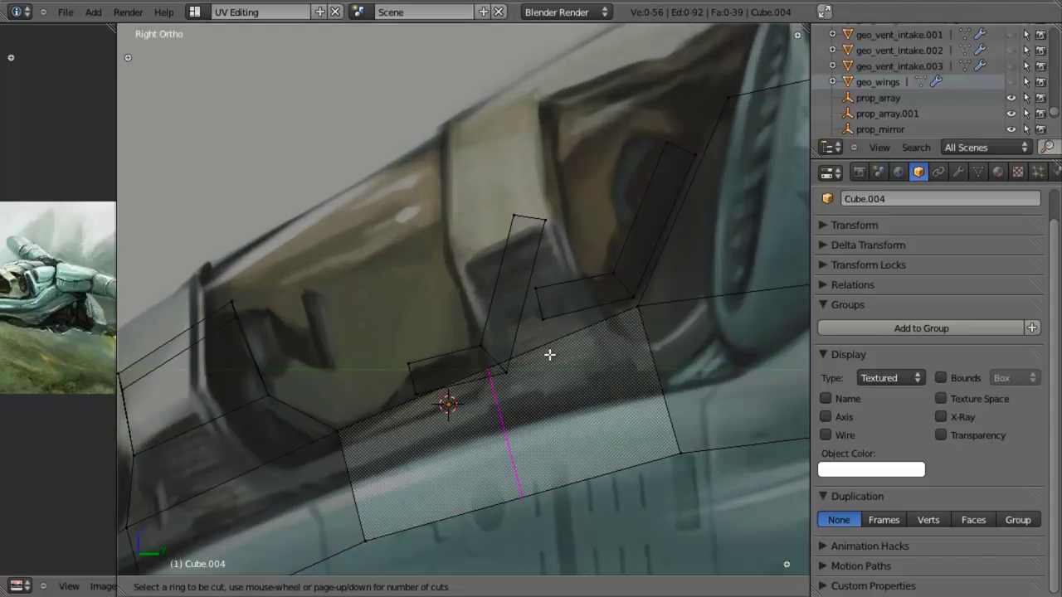
pyautogui.click(560, 351)
pyautogui.click(597, 334)
pyautogui.press('a')
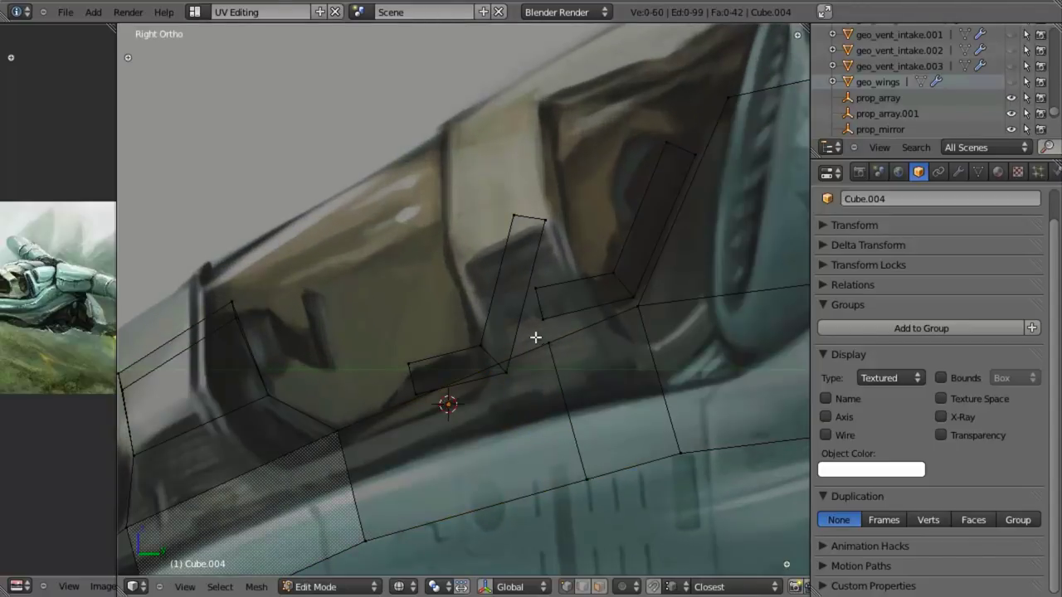
pyautogui.keyDown('alt'); pyautogui.rightClick(570, 383); pyautogui.keyUp('alt')
pyautogui.hotkey('ctrl', 'e')
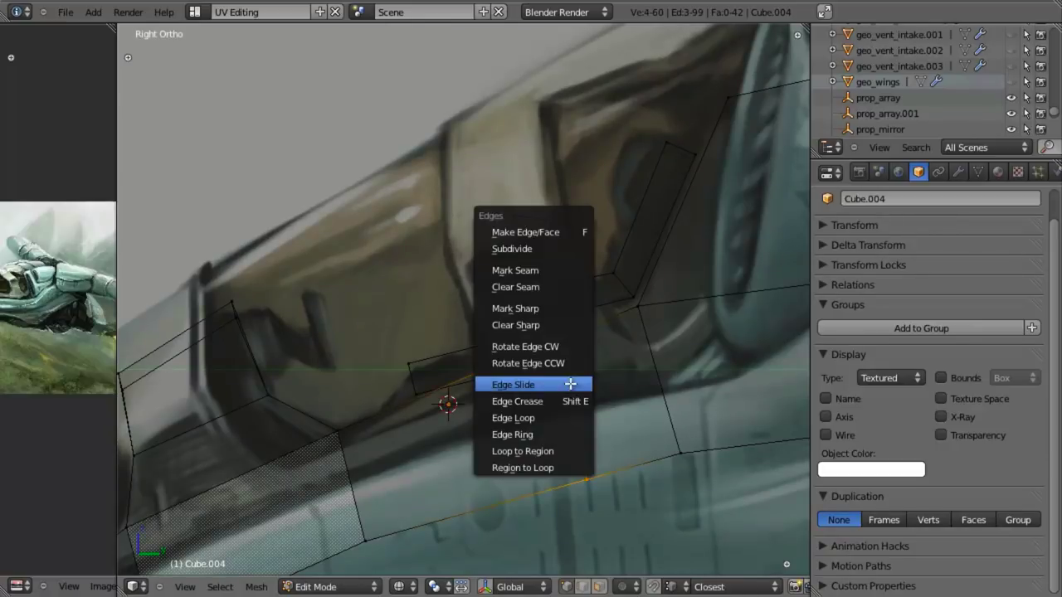
pyautogui.click(570, 383)
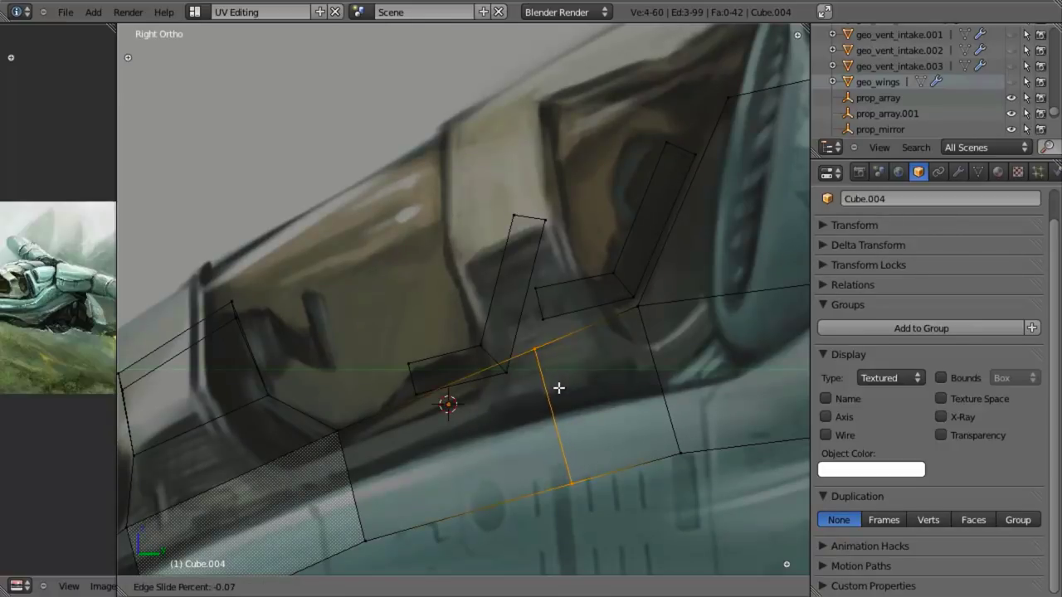
pyautogui.click(552, 381)
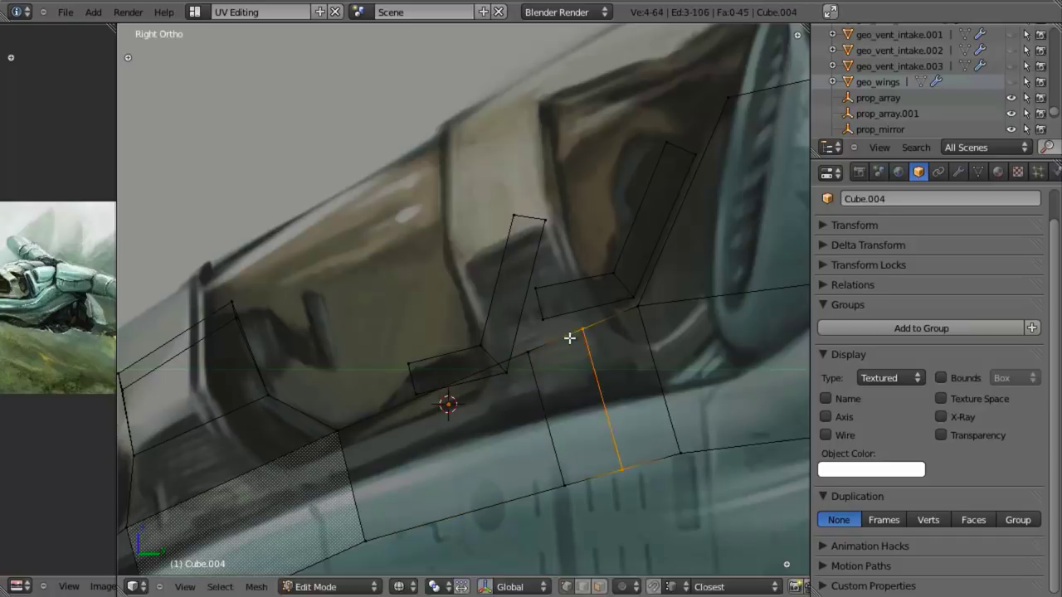
# Slide a second edge loop close behind the first and raise its top vertices about 0.04 to the rear seat's front lower edge.
pyautogui.press('g')
pyautogui.press('g')
pyautogui.click(537, 361)
pyautogui.press('a')
pyautogui.press('b')
pyautogui.moveTo(541, 329); pyautogui.dragTo(571, 376)
pyautogui.press('g')
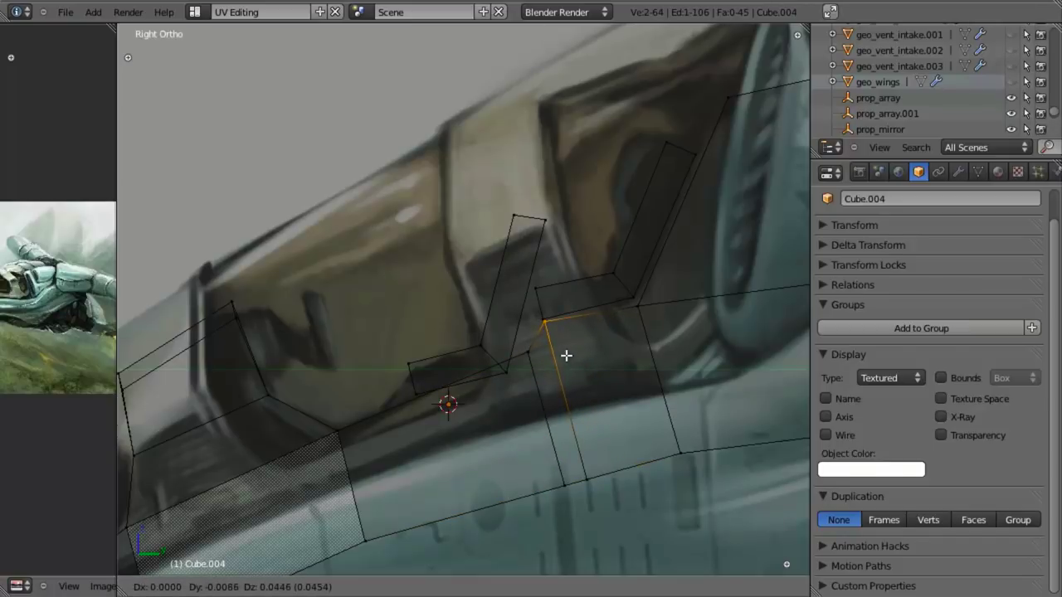
pyautogui.press('Escape')
# Move the floor's rear corner vertices up to meet the lower back corner of the rear seat.
pyautogui.press('a')
pyautogui.press('b')
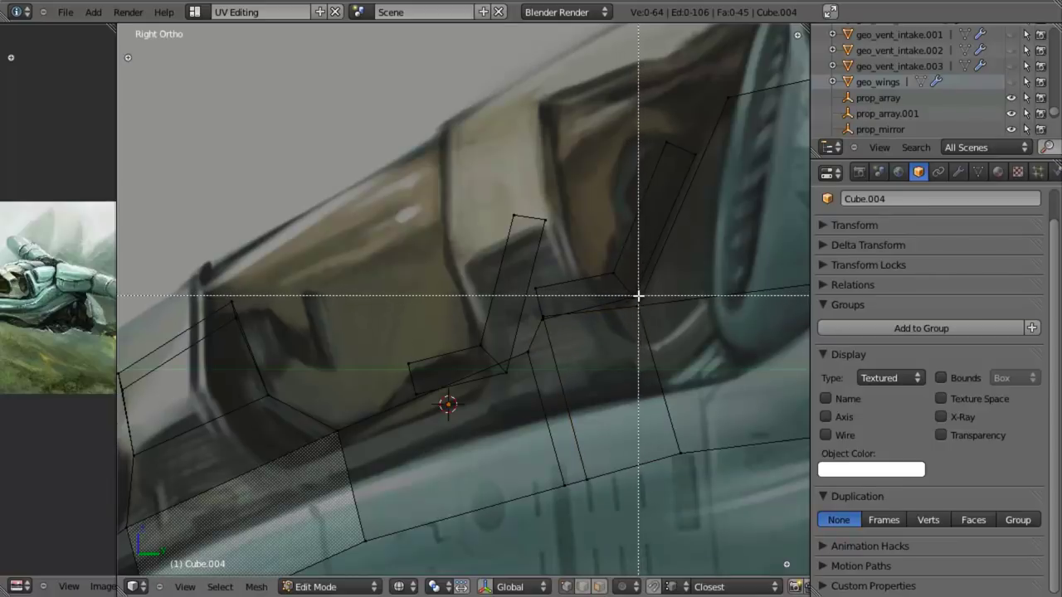
pyautogui.moveTo(635, 293); pyautogui.dragTo(657, 336)
pyautogui.press('g')
pyautogui.press('Escape')
# Move the rear wall's top vertices slightly forward toward the rear seat's backrest and fine-tune the wall's lower corner against the seat.
pyautogui.press('a')
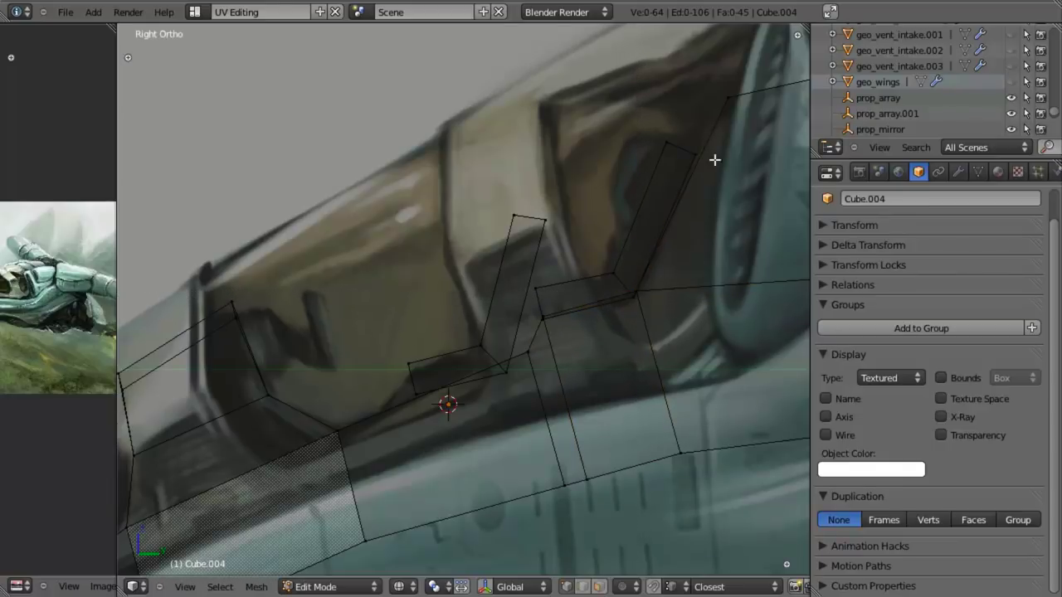
pyautogui.press('b')
pyautogui.moveTo(702, 64); pyautogui.dragTo(761, 123)
pyautogui.press('g')
pyautogui.press('Escape')
pyautogui.press('a')
pyautogui.press('b')
pyautogui.moveTo(633, 285); pyautogui.dragTo(653, 301)
pyautogui.press('g')
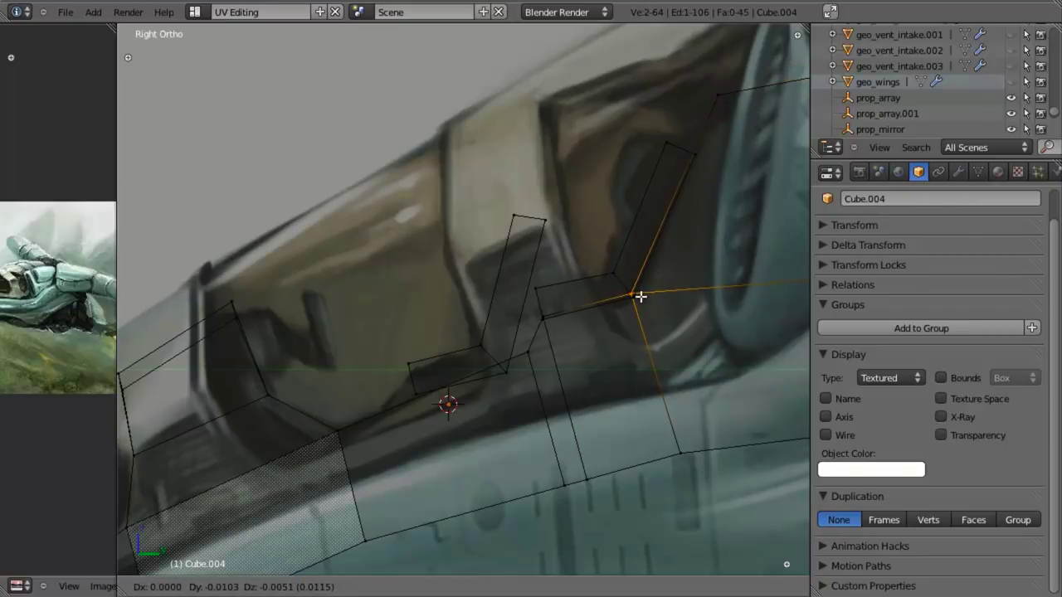
pyautogui.press('Escape')
# Move the first loop's top vertices about 0.02 forward and 0.04 down to meet the front seat's lower back corner.
pyautogui.press('a')
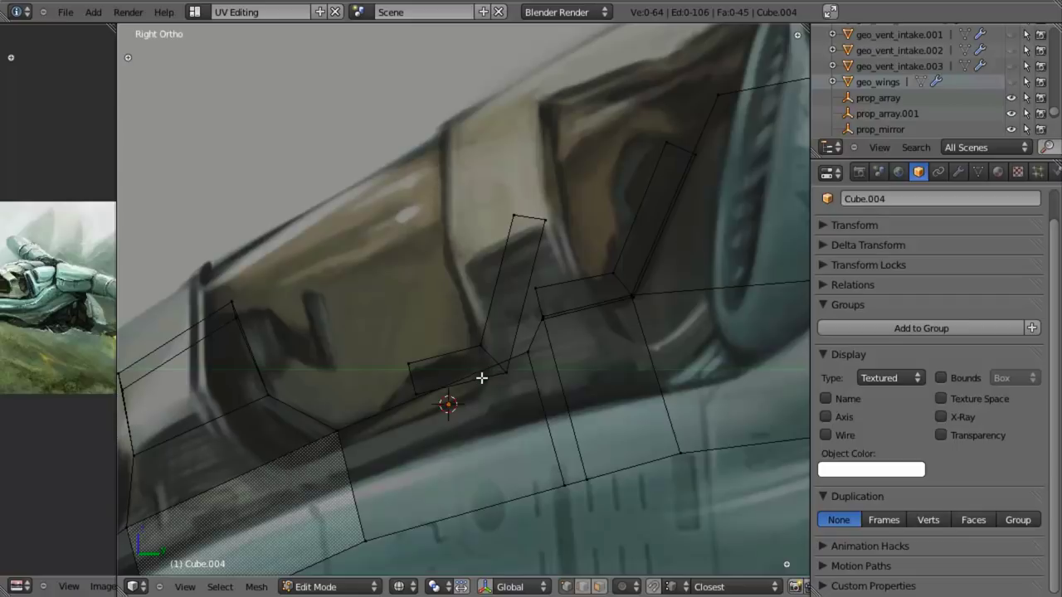
pyautogui.press('b')
pyautogui.moveTo(509, 342); pyautogui.dragTo(556, 378)
pyautogui.press('g')
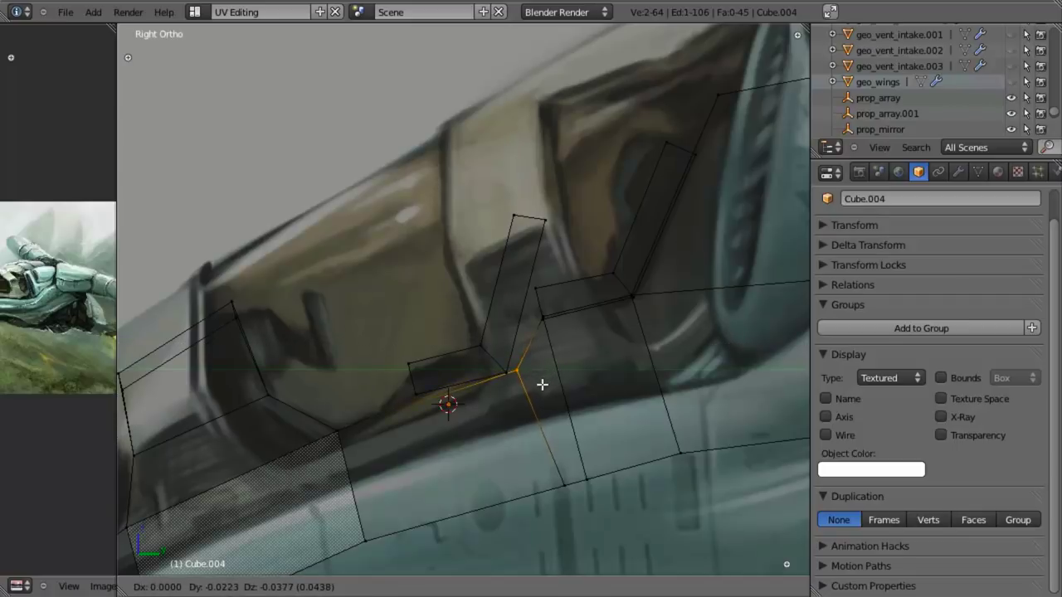
pyautogui.click(539, 384)
# Cut another vertical edge loop below the front seat's front edge and raise its top vertices about 0.01.
pyautogui.hotkey('ctrl', 'r')
pyautogui.click(399, 427)
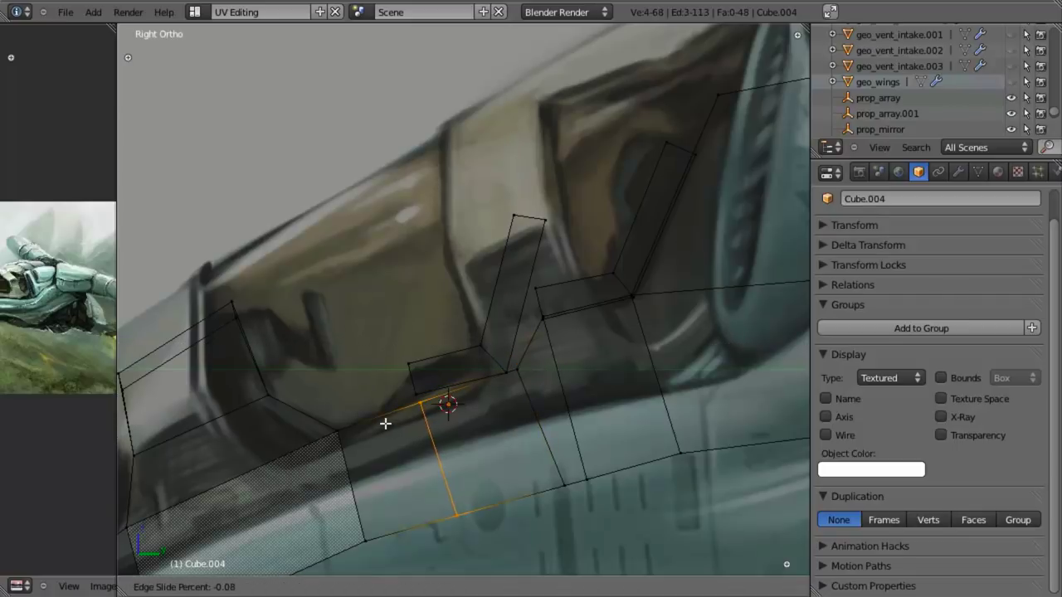
pyautogui.click(381, 423)
pyautogui.press('b')
pyautogui.moveTo(379, 403); pyautogui.dragTo(443, 421)
pyautogui.press('g')
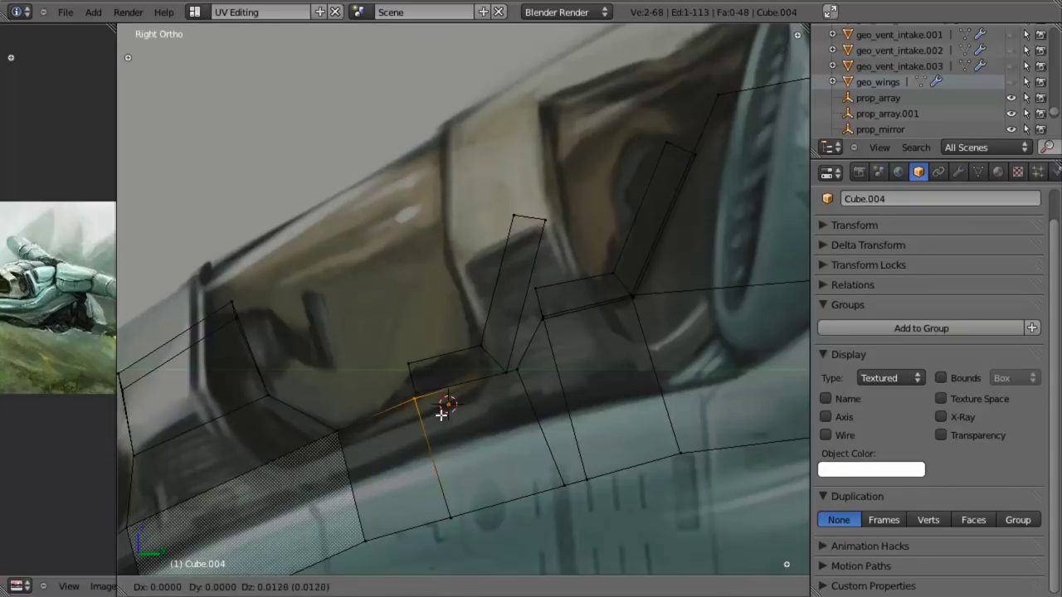
pyautogui.click(440, 412)
# In front view, cut a lengthwise edge loop through the cockpit body, slide it toward the centerline near the seats, and scale it along X.
pyautogui.scroll(-4, 456, 365)
pyautogui.press('z')
pyautogui.moveTo(458, 360); pyautogui.dragTo(529, 403, button='middle')
pyautogui.moveTo(390, 402); pyautogui.dragTo(375, 290, button='middle')
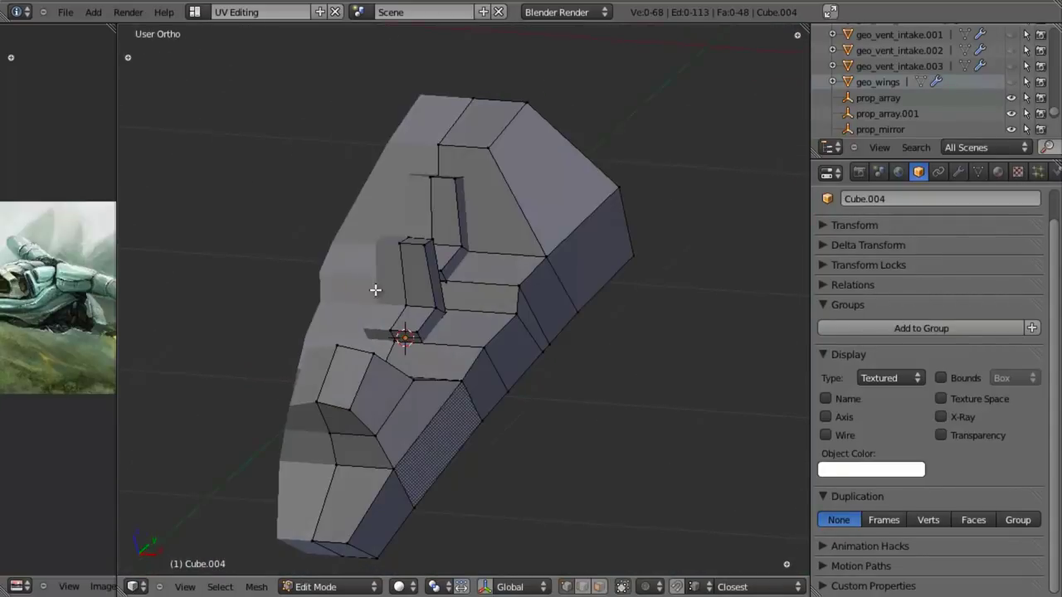
pyautogui.press('KP_3')
pyautogui.press('KP_1')
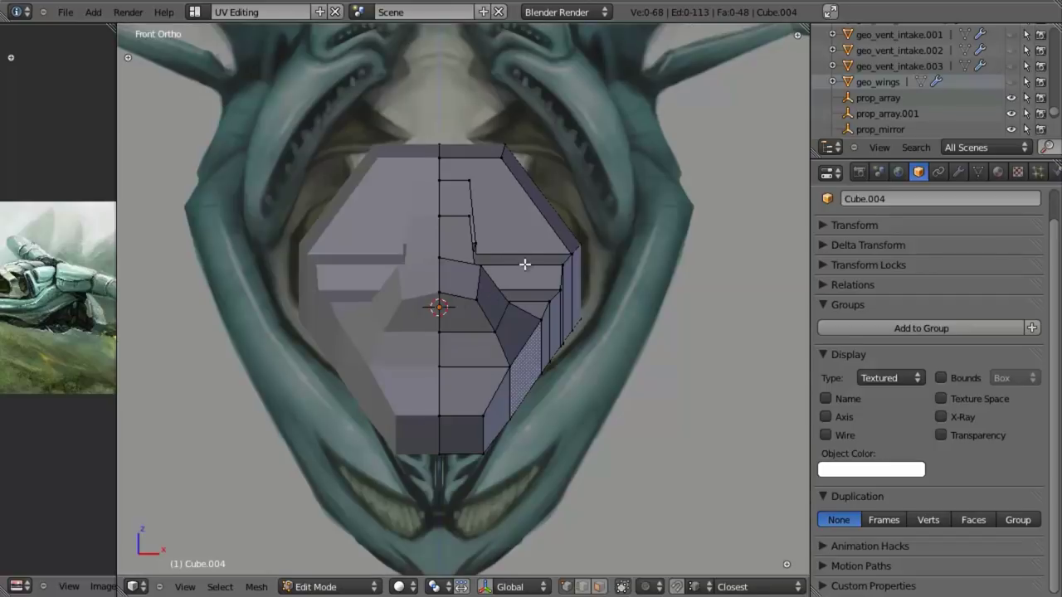
pyautogui.hotkey('ctrl', 'r')
pyautogui.click(518, 259)
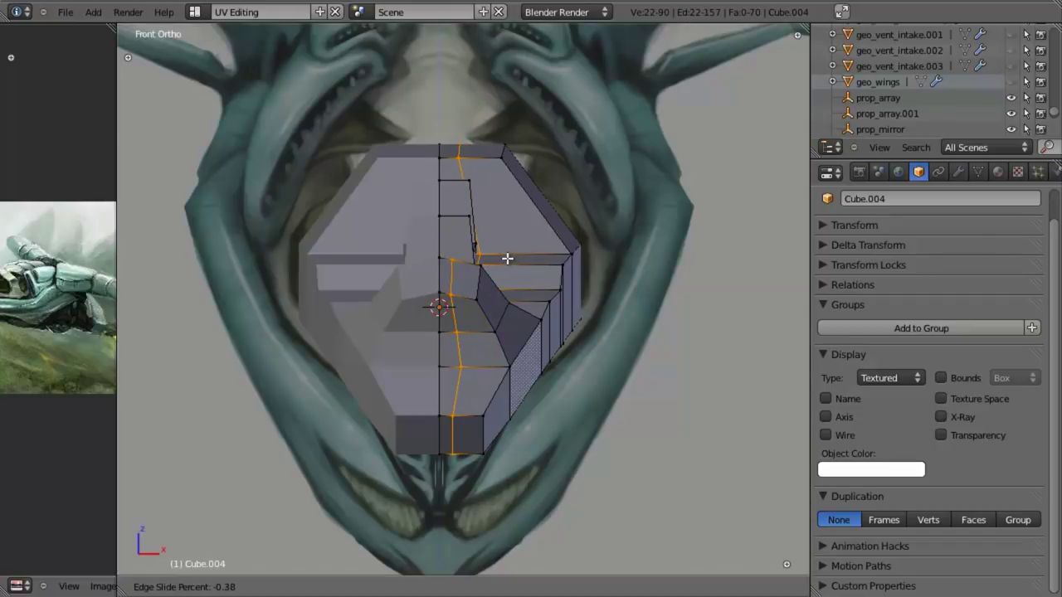
pyautogui.click(507, 259)
pyautogui.press('z')
pyautogui.press('s')
pyautogui.press('x')
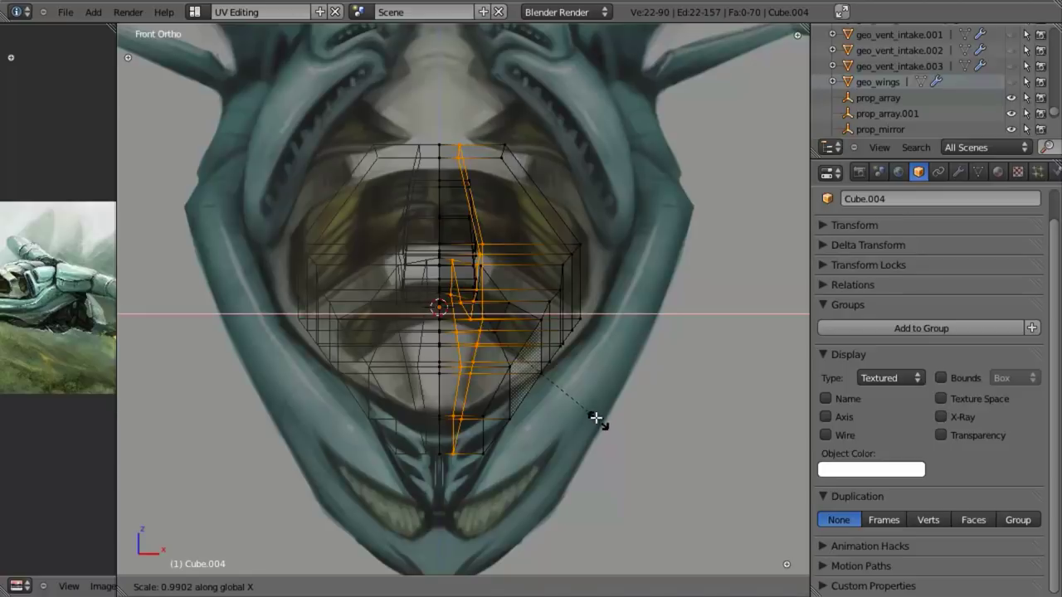
pyautogui.click(531, 355)
# Move the lengthwise edge loop slightly outward along X so it runs beside the seats.
pyautogui.press('z')
pyautogui.moveTo(531, 323); pyautogui.dragTo(523, 396, button='middle')
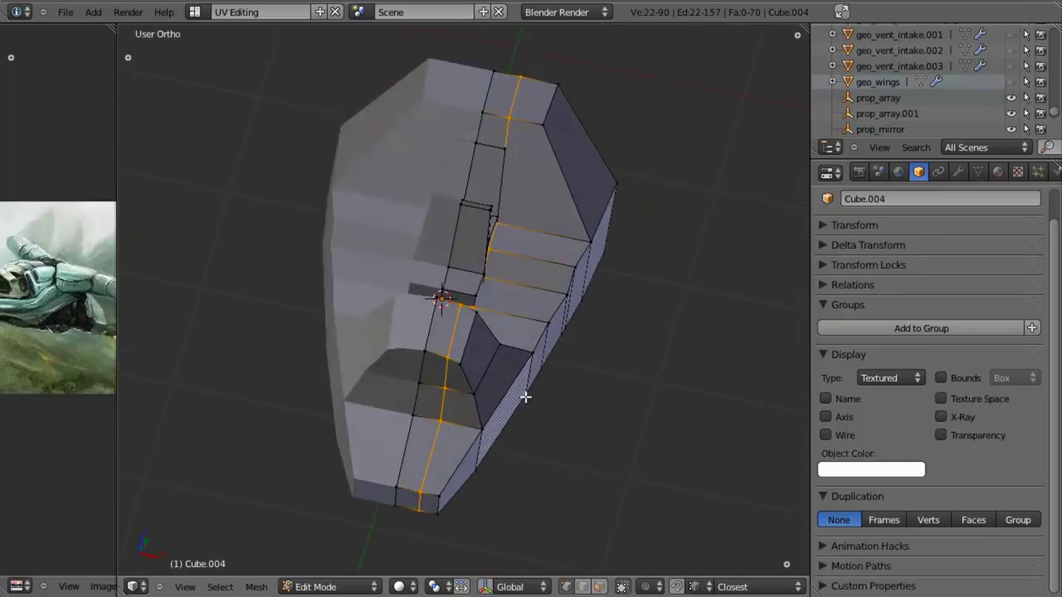
pyautogui.scroll(4, 524, 327)
pyautogui.scroll(-5, 543, 266)
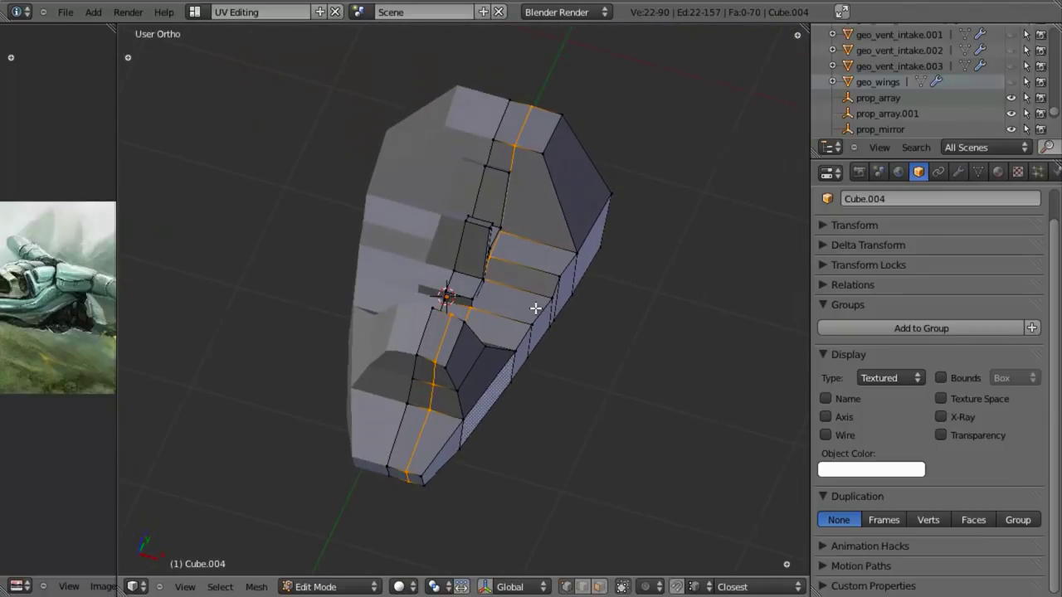
pyautogui.press('g')
pyautogui.press('x')
pyautogui.click(538, 308)
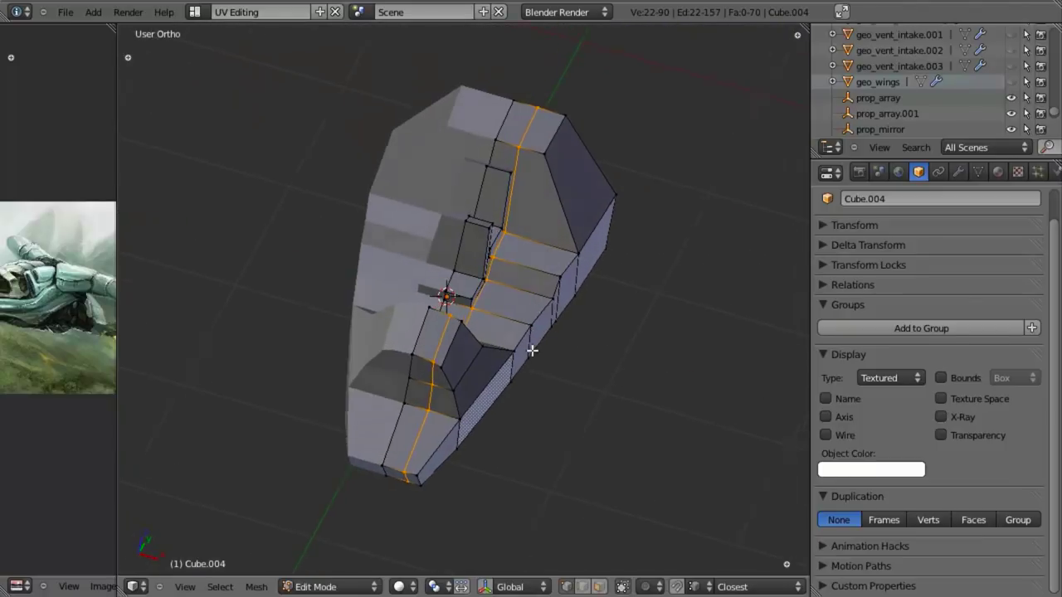
# Cut a second lengthwise edge loop, slide it onto the first one, and offset it slightly outward along X.
pyautogui.scroll(3, 543, 263)
pyautogui.hotkey('ctrl', 'r')
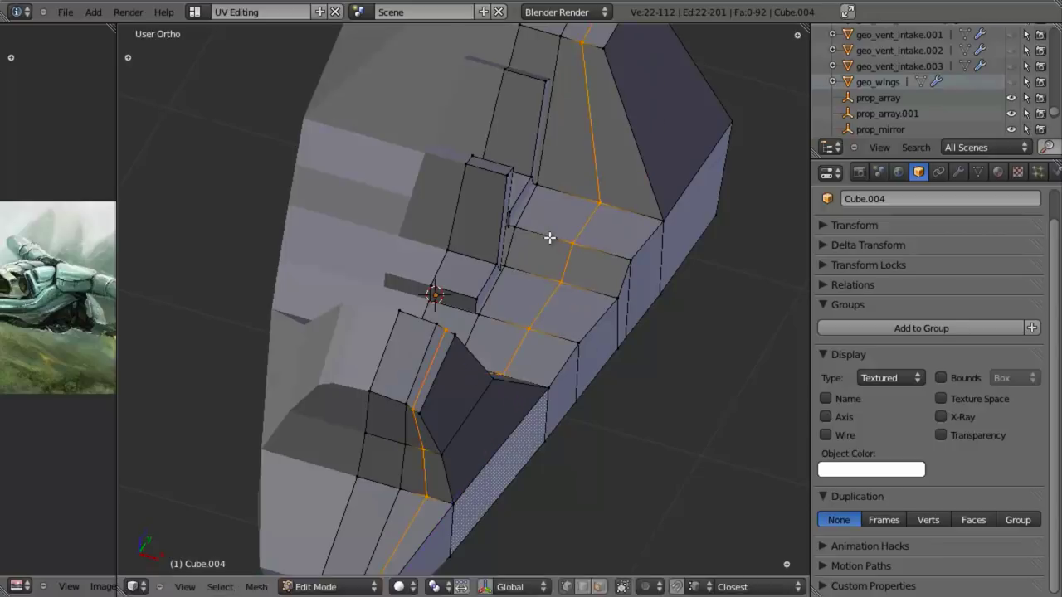
pyautogui.click(551, 237)
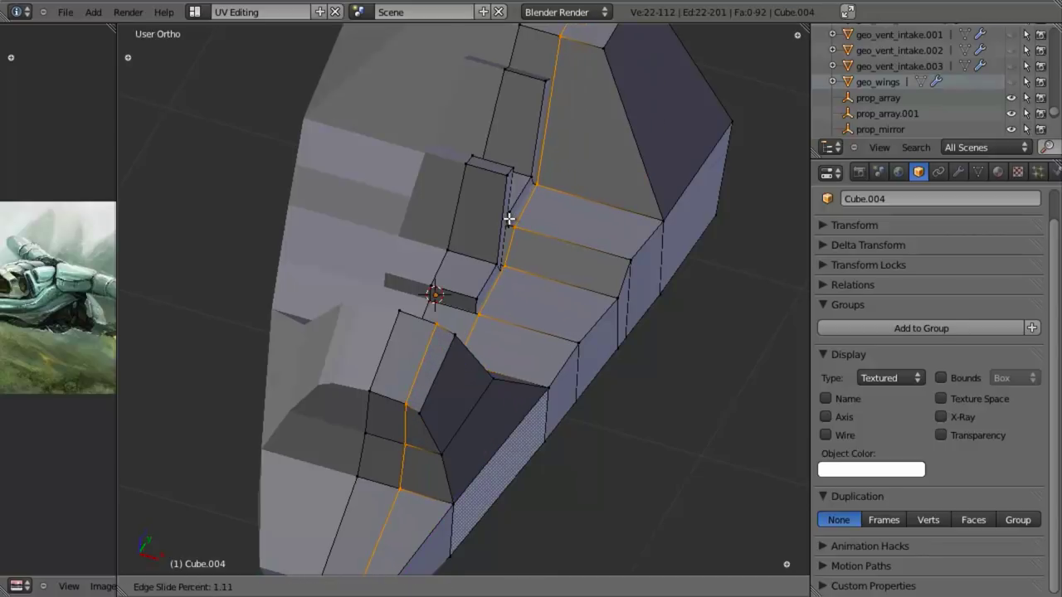
pyautogui.click(509, 218)
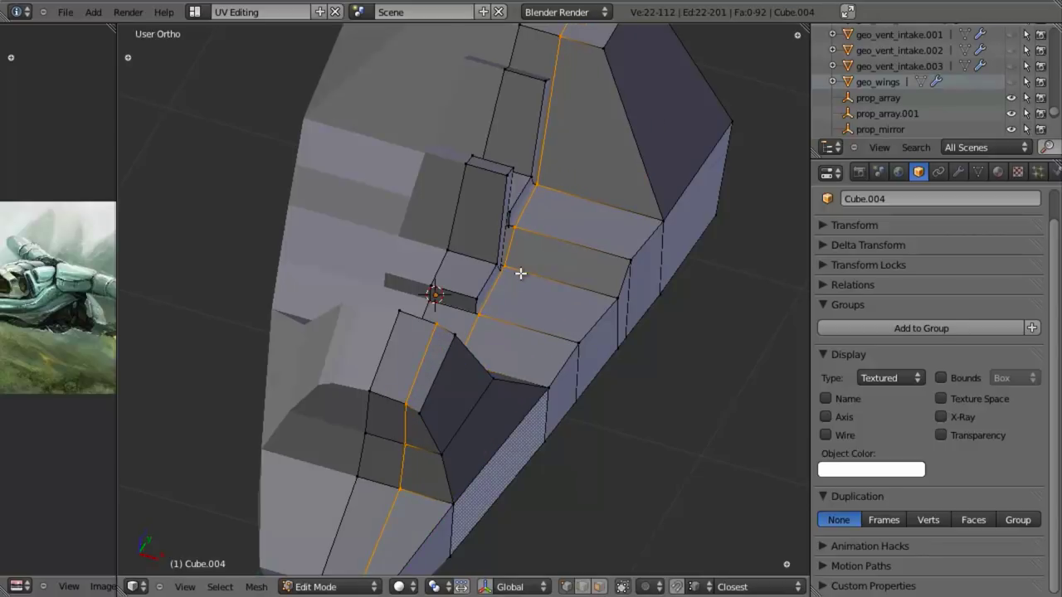
pyautogui.press('g')
pyautogui.press('x')
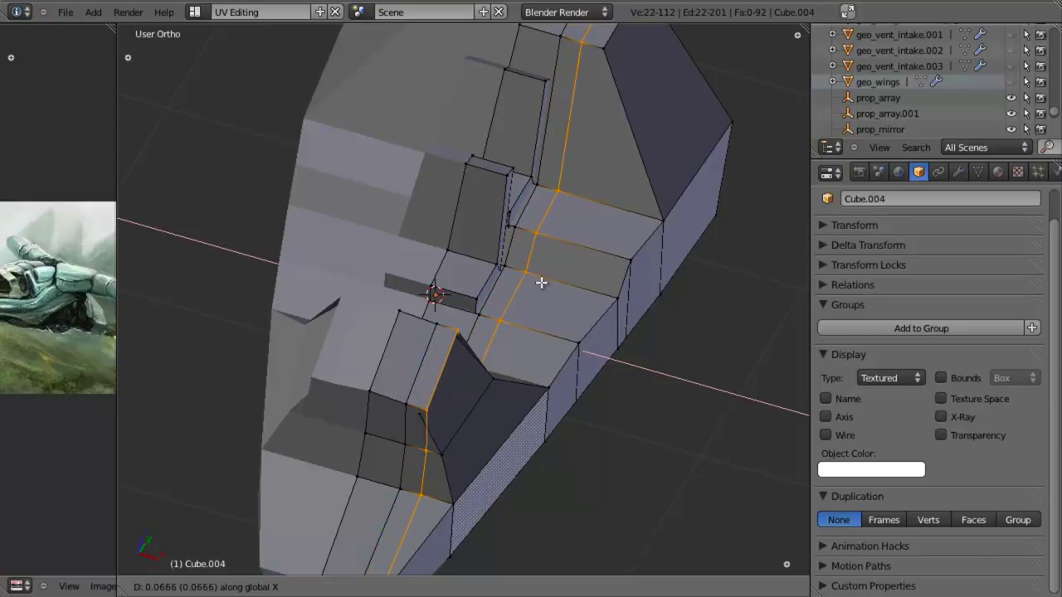
pyautogui.click(576, 348)
# Limit the lengthwise loop selection to its dashboard and nose section, then edge-slide that section toward the centerline.
pyautogui.scroll(-4, 576, 349)
pyautogui.scroll(2, 612, 370)
pyautogui.press('z')
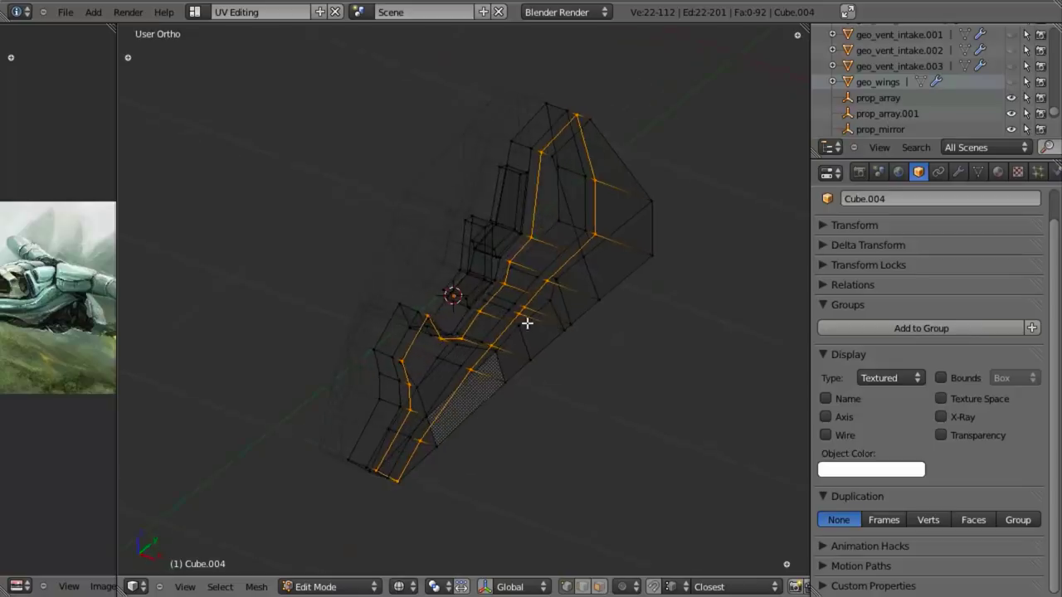
pyautogui.press('b')
pyautogui.moveTo(426, 97); pyautogui.dragTo(746, 414, button='middle')
pyautogui.press('z')
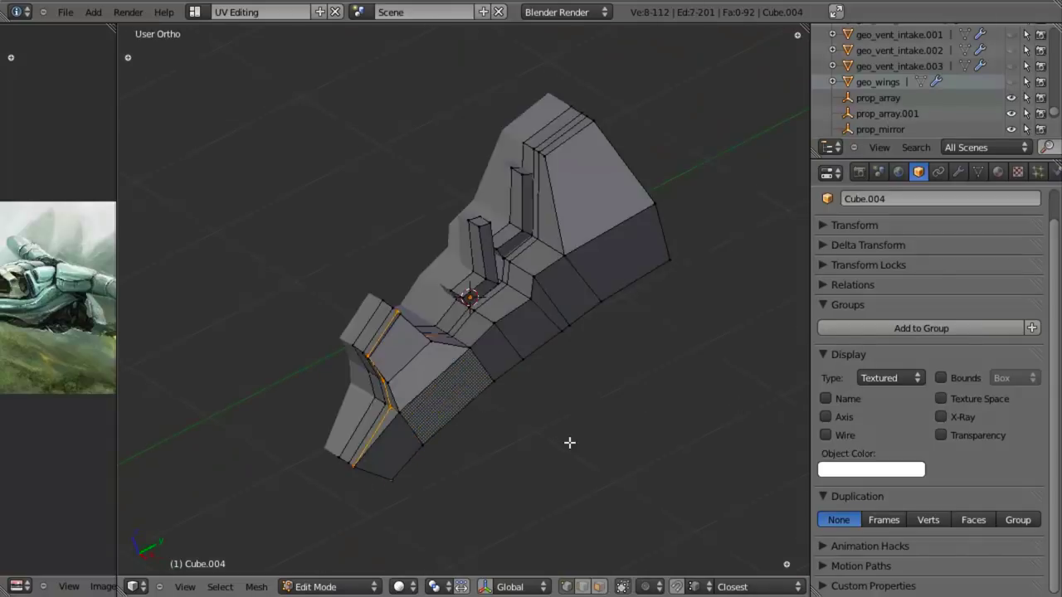
pyautogui.scroll(3, 570, 443)
pyautogui.moveTo(481, 440); pyautogui.dragTo(557, 383, button='middle')
pyautogui.keyDown('shift'); pyautogui.moveTo(460, 419); pyautogui.dragTo(473, 291, button='middle'); pyautogui.keyUp('shift')
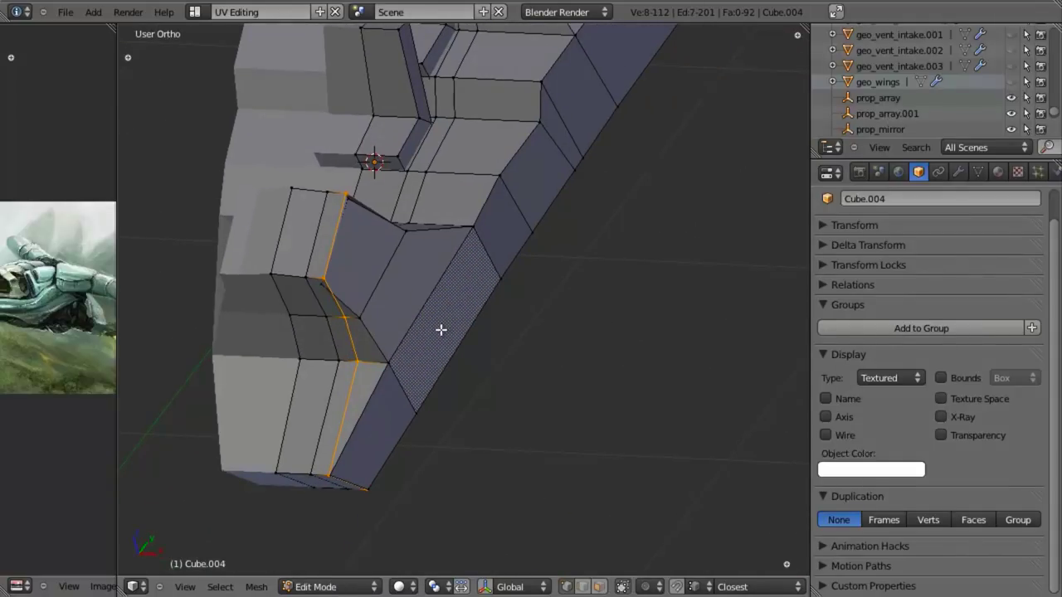
pyautogui.hotkey('ctrl', 'e')
pyautogui.click(442, 327)
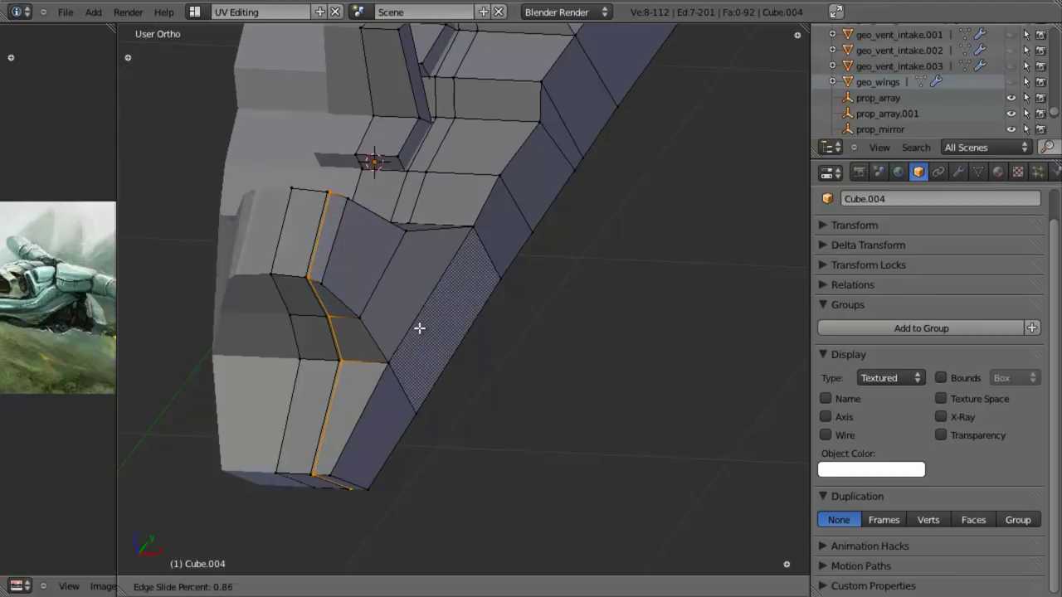
pyautogui.click(413, 326)
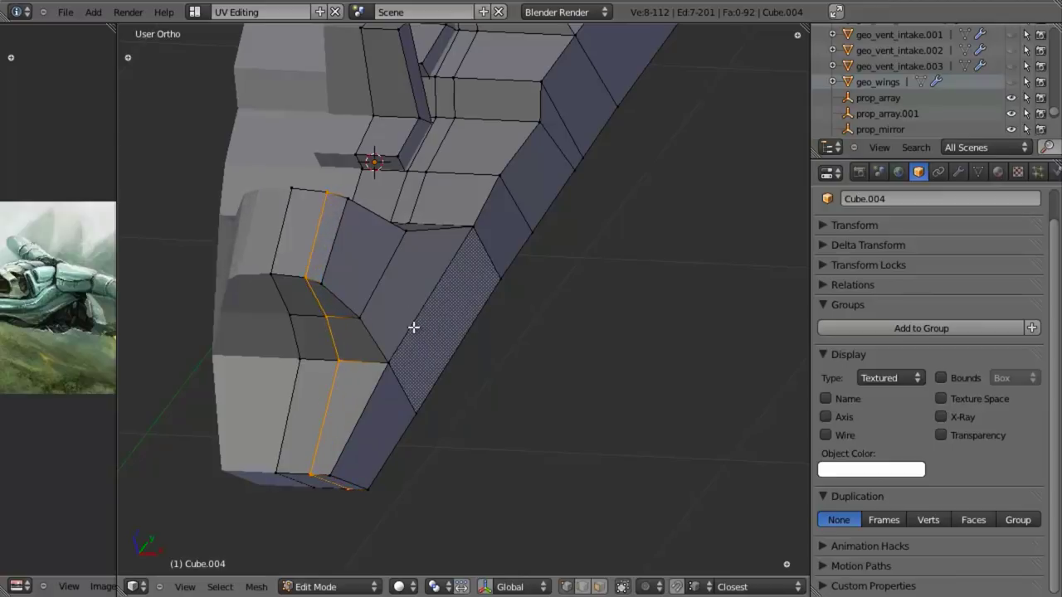
# Edge-slide the neighbouring lengthwise loop on the dashboard so it sits just outside the inner one, and clear the selection.
pyautogui.hotkey('ctrl', 'e')
pyautogui.click(415, 328)
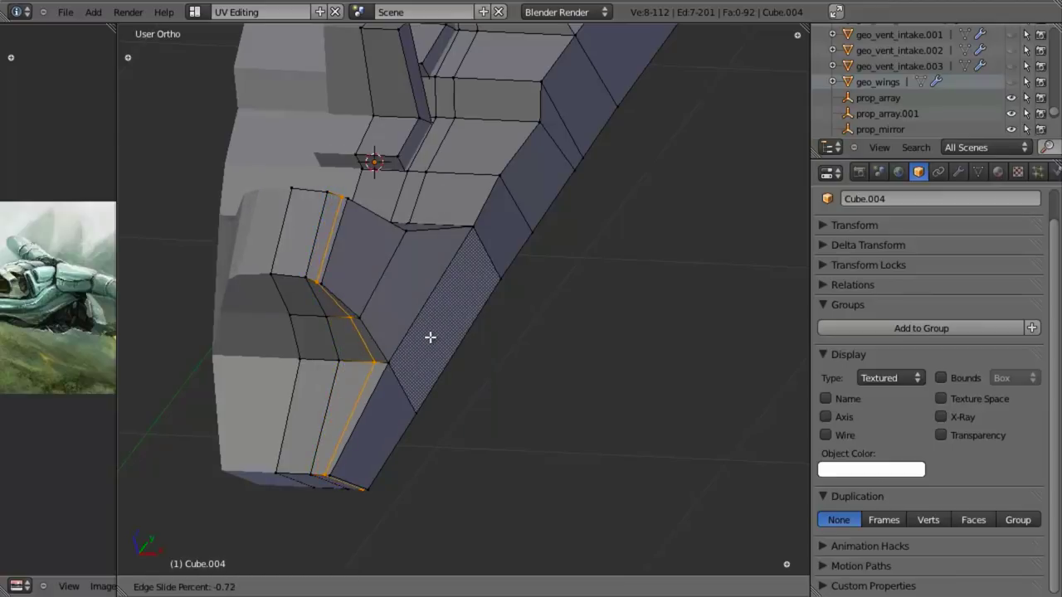
pyautogui.click(426, 333)
pyautogui.press('a')
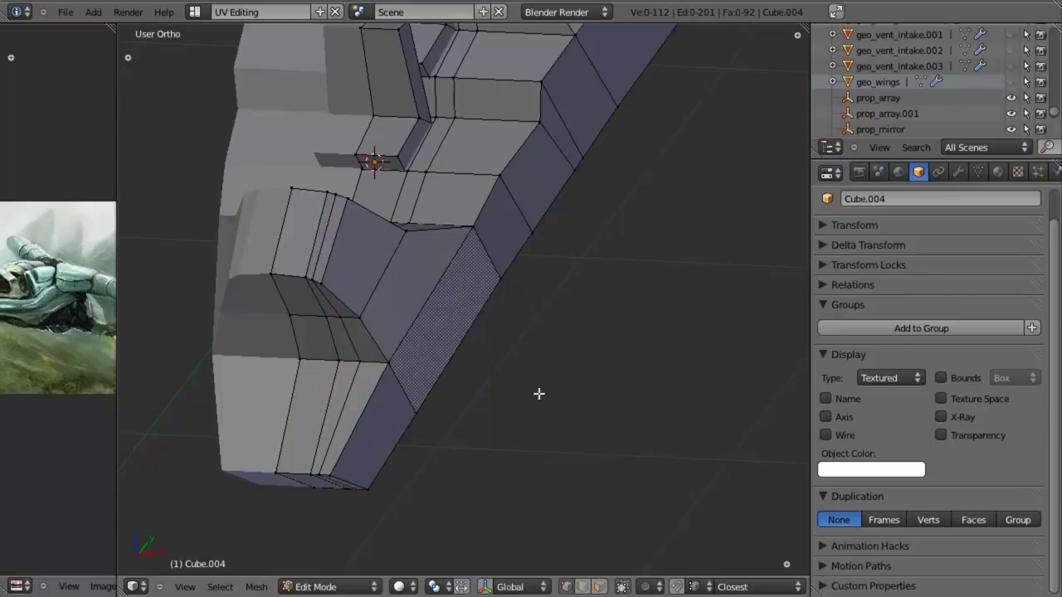
# Edge-slide the two lengthwise edges on the dashboard's side downward to spread them around its curved corner.
pyautogui.moveTo(539, 395); pyautogui.dragTo(331, 193, button='middle')
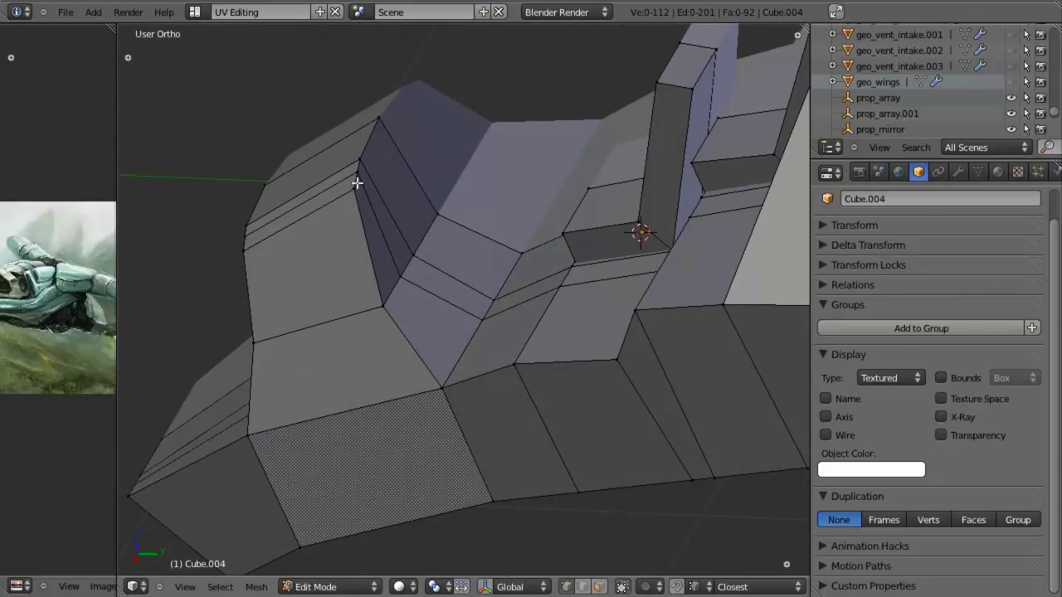
pyautogui.hotkey('ctrl', 'e')
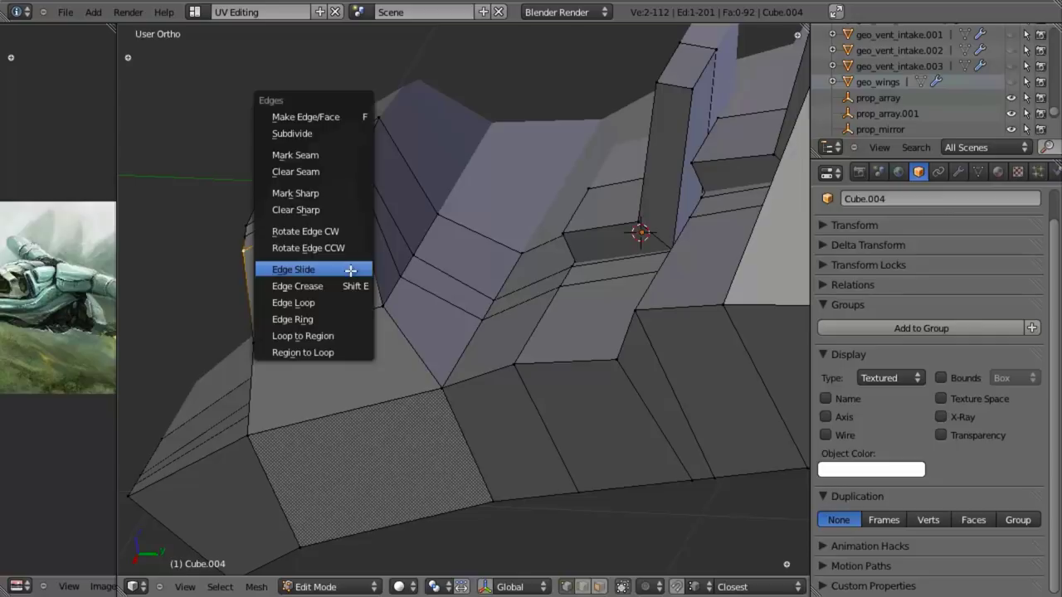
pyautogui.click(350, 268)
pyautogui.click(348, 297)
pyautogui.press('a')
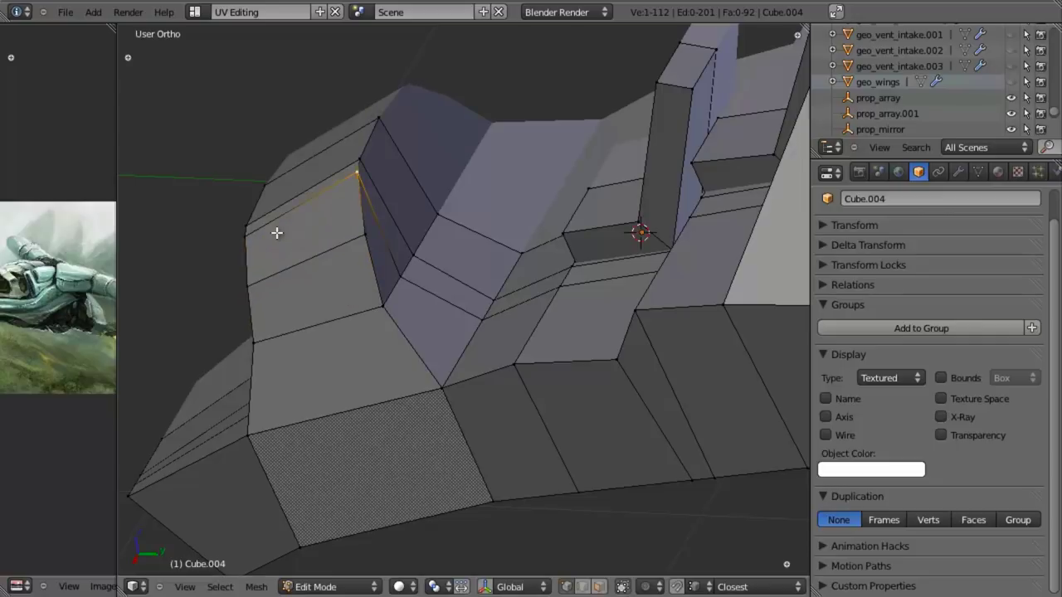
pyautogui.hotkey('ctrl', 'e')
pyautogui.click(246, 240)
pyautogui.click(246, 280)
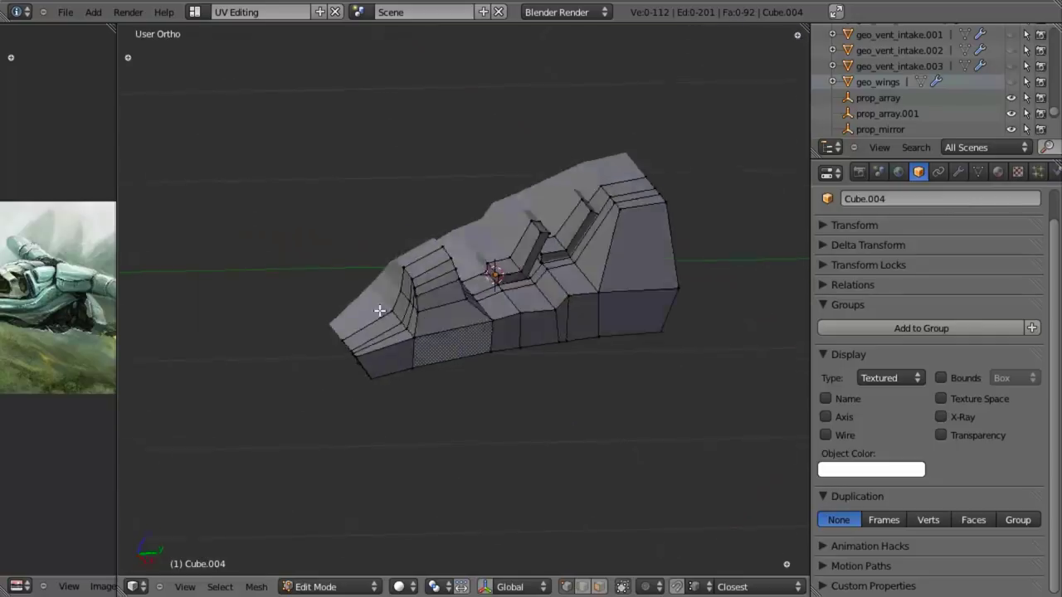
# Edge-slide the outer edge at the nose tip back along the side, and slide the neighbouring tip edge toward the centerline.
pyautogui.moveTo(379, 310); pyautogui.dragTo(371, 370, button='middle')
pyautogui.scroll(3, 372, 371)
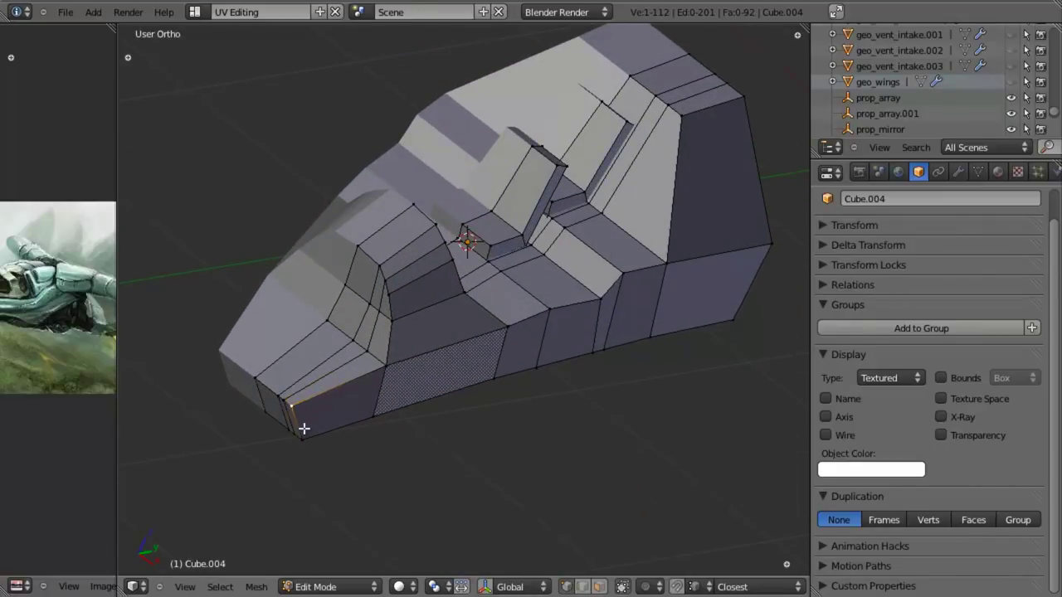
pyautogui.hotkey('ctrl', 'e')
pyautogui.click(347, 430)
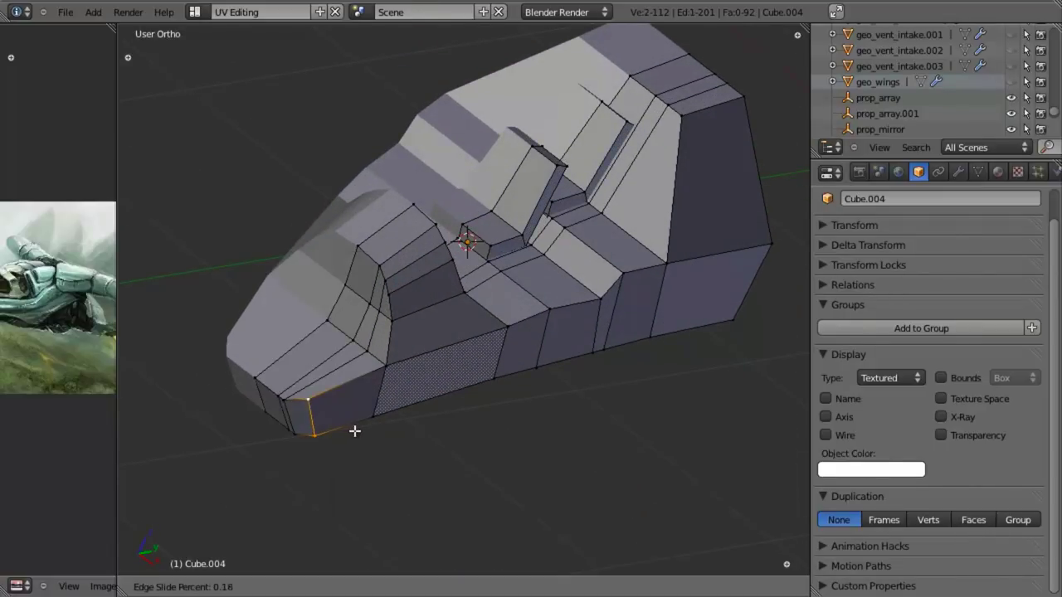
pyautogui.click(321, 412)
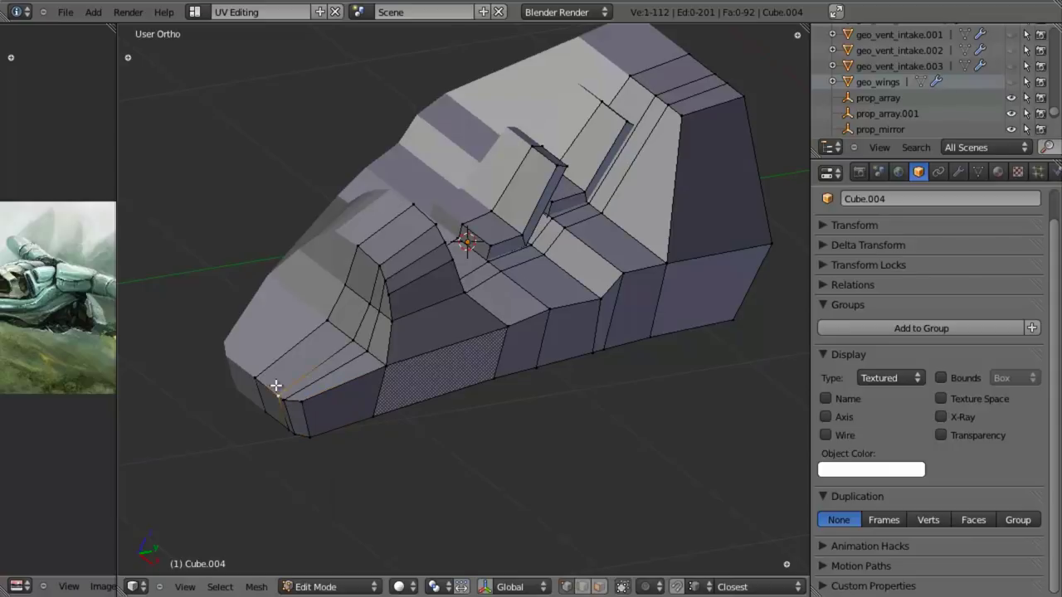
pyautogui.hotkey('ctrl', 'e')
pyautogui.click(349, 429)
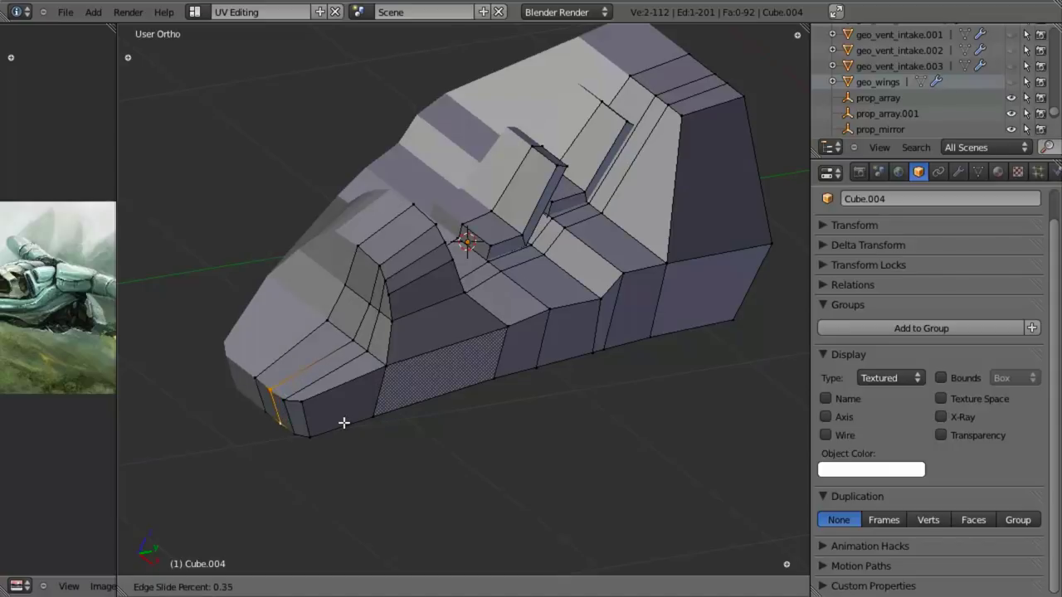
pyautogui.click(345, 423)
# In face selection mode, select the narrow strip of floor and rear-wall faces running beside the two seats.
pyautogui.moveTo(325, 339); pyautogui.dragTo(509, 408, button='middle')
pyautogui.keyDown('shift'); pyautogui.moveTo(508, 355); pyautogui.dragTo(452, 403, button='middle'); pyautogui.keyUp('shift')
pyautogui.scroll(1, 455, 404)
pyautogui.keyDown('shift'); pyautogui.moveTo(531, 372); pyautogui.dragTo(488, 388, button='middle'); pyautogui.keyUp('shift')
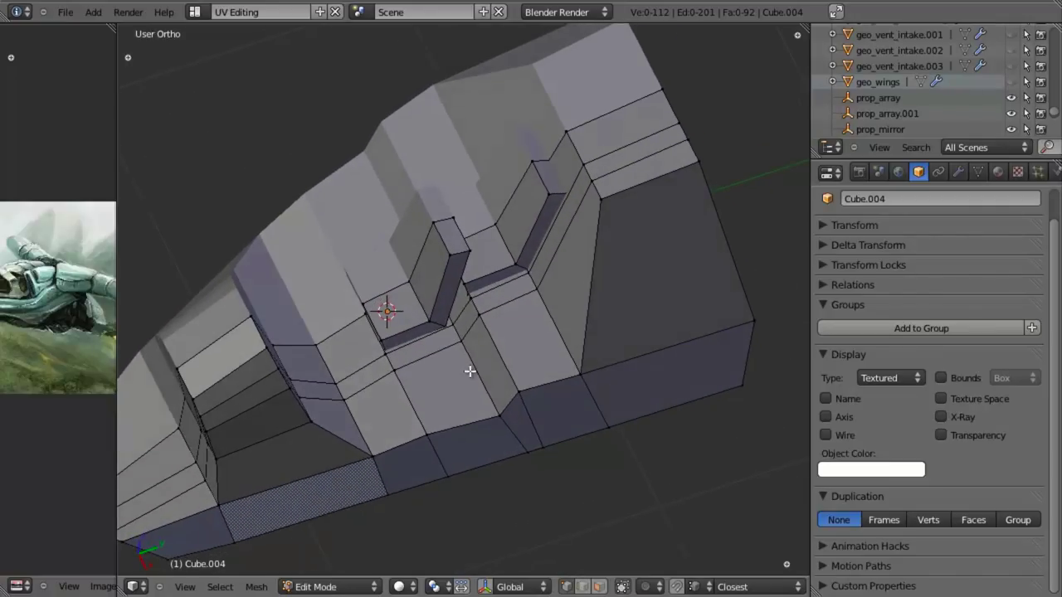
pyautogui.hotkey('ctrl', 'Tab')
pyautogui.click(439, 401)
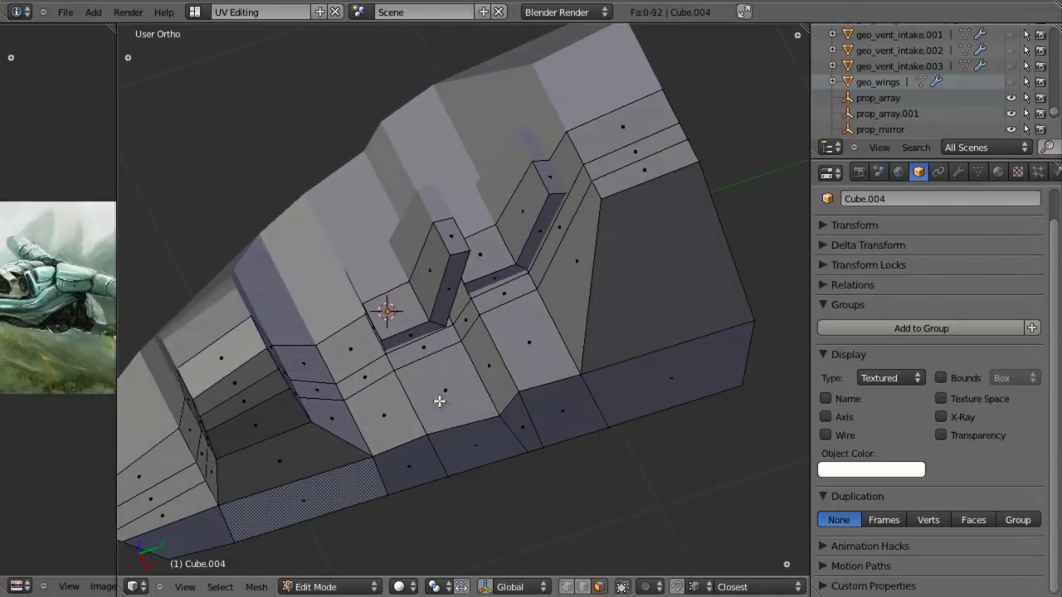
pyautogui.rightClick(436, 334)
pyautogui.keyDown('shift'); pyautogui.rightClick(526, 290); pyautogui.keyUp('shift')
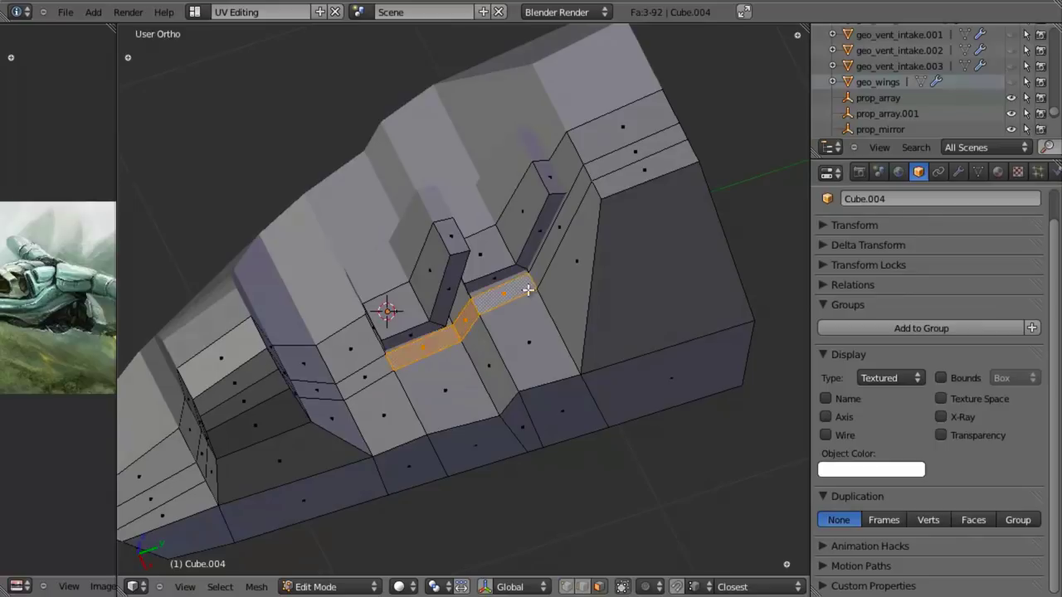
pyautogui.keyDown('shift'); pyautogui.rightClick(560, 234); pyautogui.keyUp('shift')
pyautogui.moveTo(560, 233); pyautogui.dragTo(552, 211, button='middle')
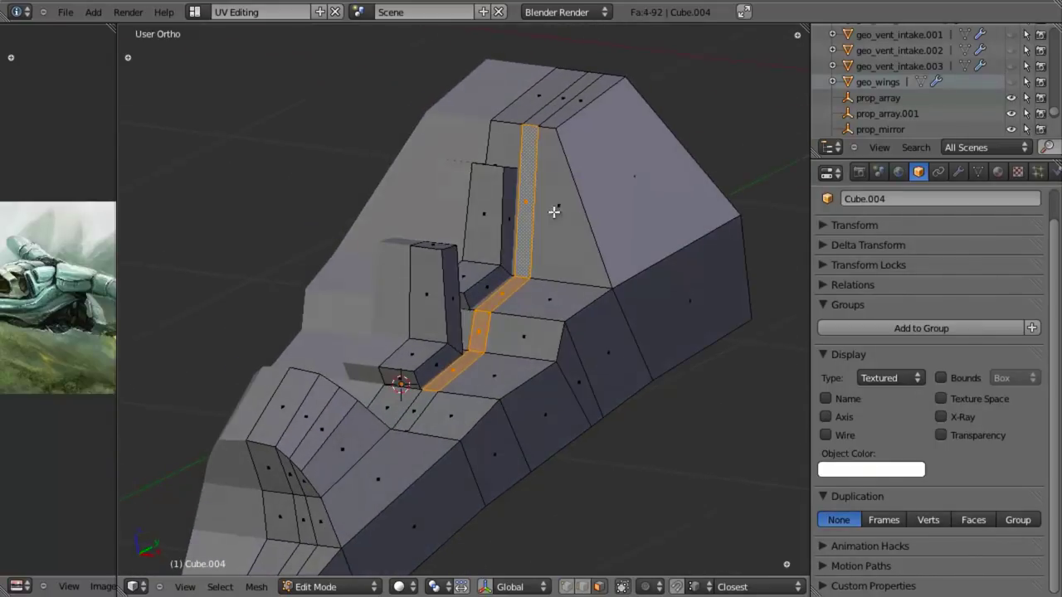
# Cut a horizontal edge loop across the rear wall, level with the top of the rear seat.
pyautogui.hotkey('ctrl', 'r')
pyautogui.click(569, 137)
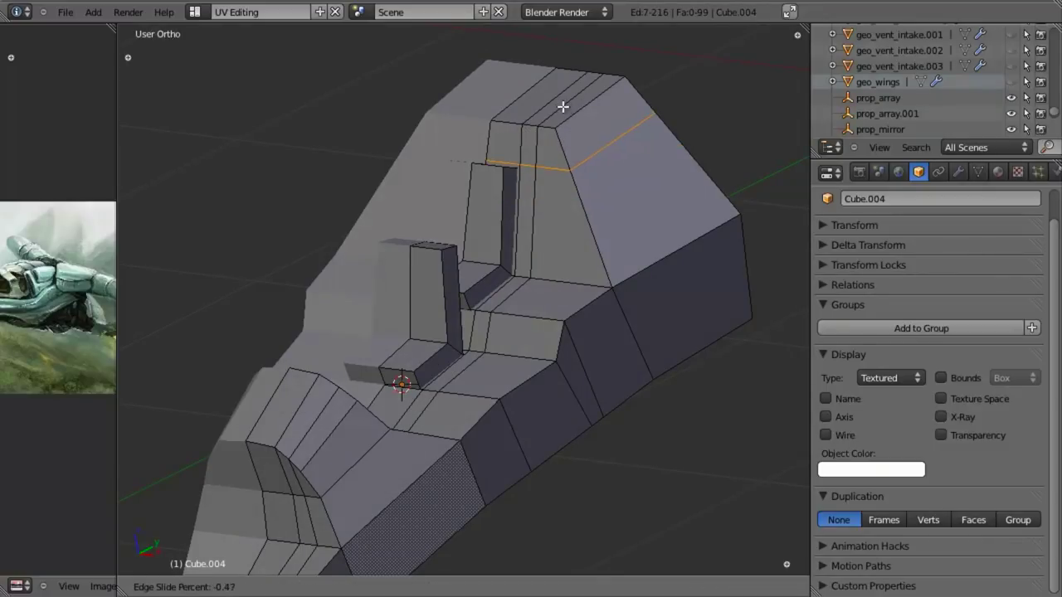
pyautogui.click(562, 106)
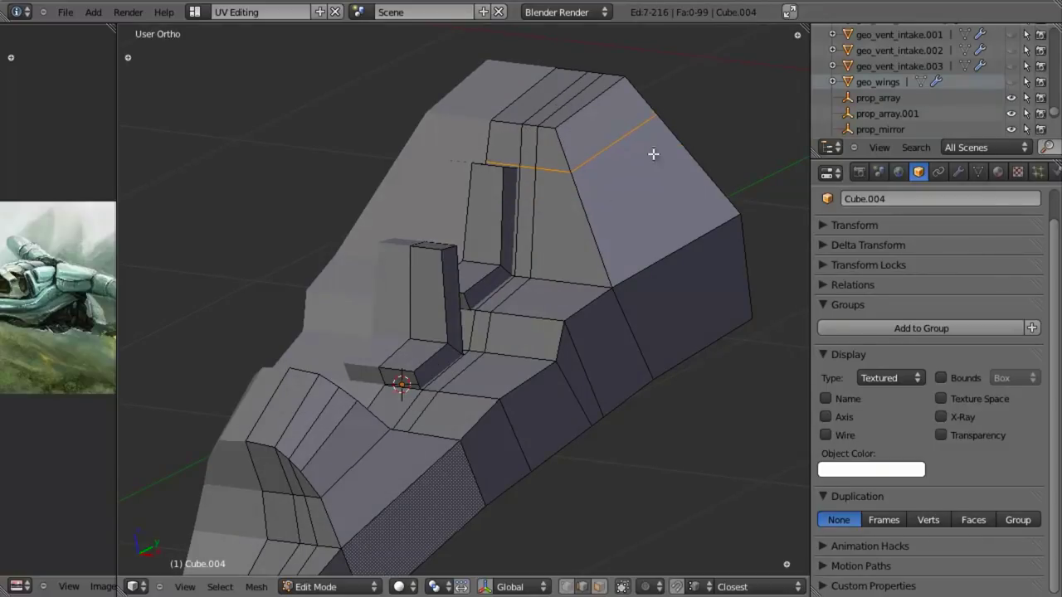
# Extrude the strip of faces beside the seats, up to the rear seat's top, and fatten it outward into a raised side rail.
pyautogui.hotkey('ctrl', 'Tab')
pyautogui.click(553, 231)
pyautogui.rightClick(529, 195)
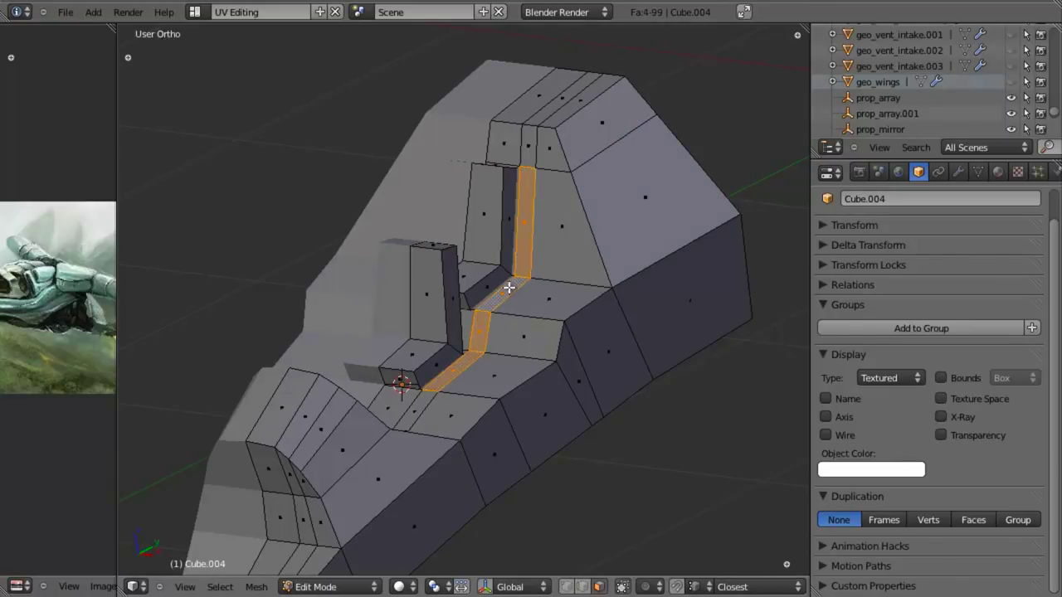
pyautogui.moveTo(509, 287); pyautogui.dragTo(630, 336, button='middle')
pyautogui.press('e')
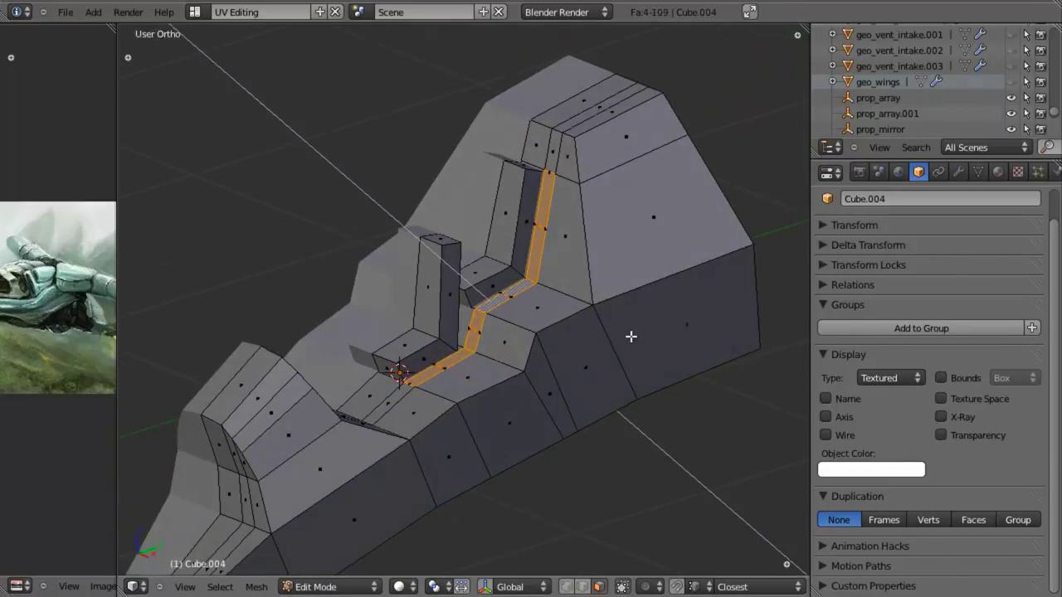
pyautogui.rightClick(630, 337)
pyautogui.hotkey('alt', 's')
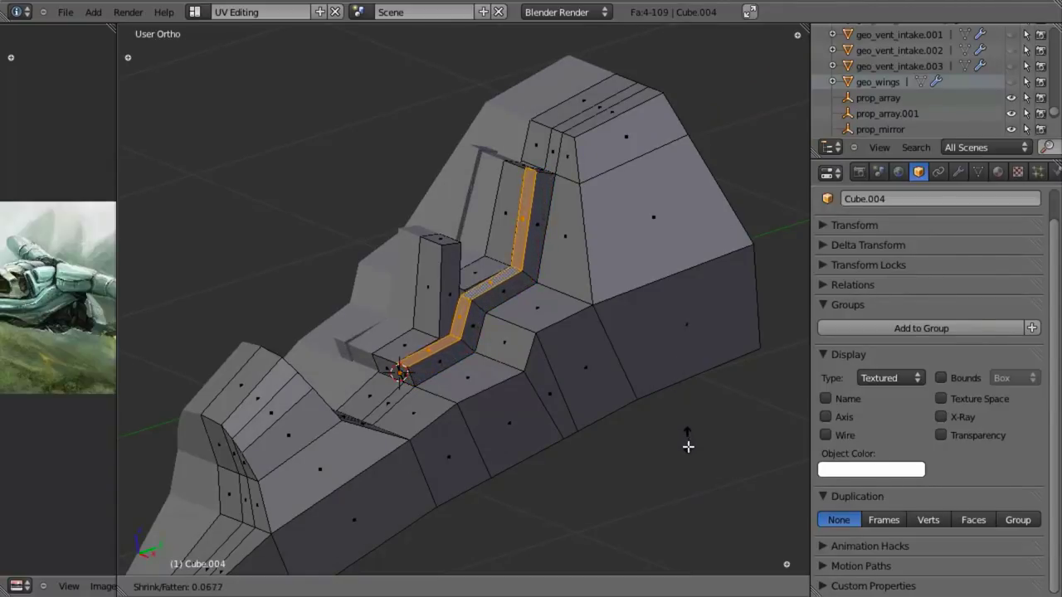
pyautogui.click(678, 516)
# Examine the raised side rail from several angles, against the right-view reference, and in Object Mode.
pyautogui.moveTo(679, 516); pyautogui.dragTo(490, 284, button='middle')
pyautogui.press('a')
pyautogui.scroll(-5, 384, 374)
pyautogui.scroll(8, 490, 284)
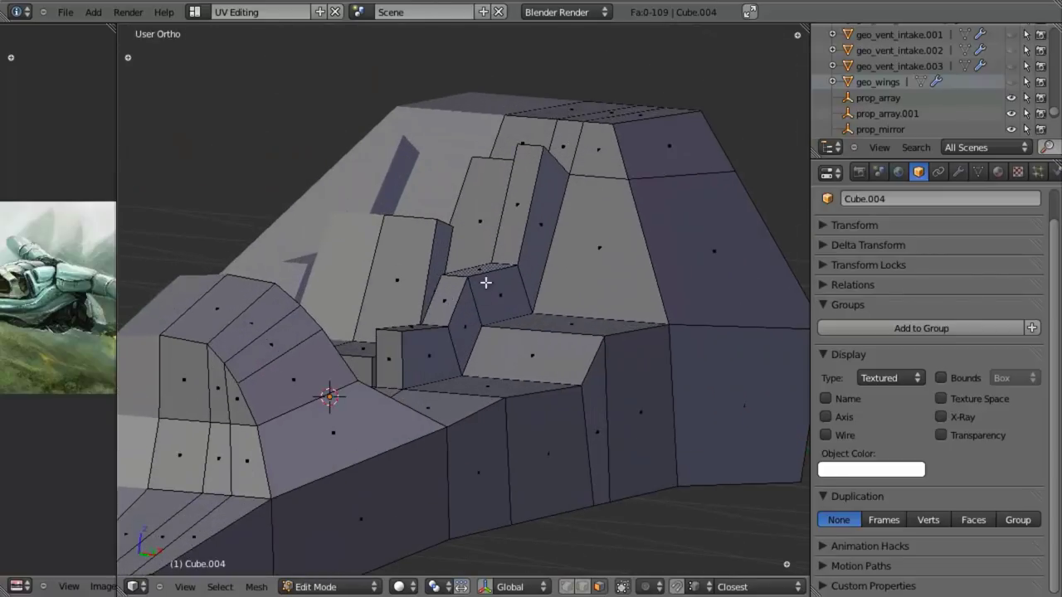
pyautogui.press('KP_3')
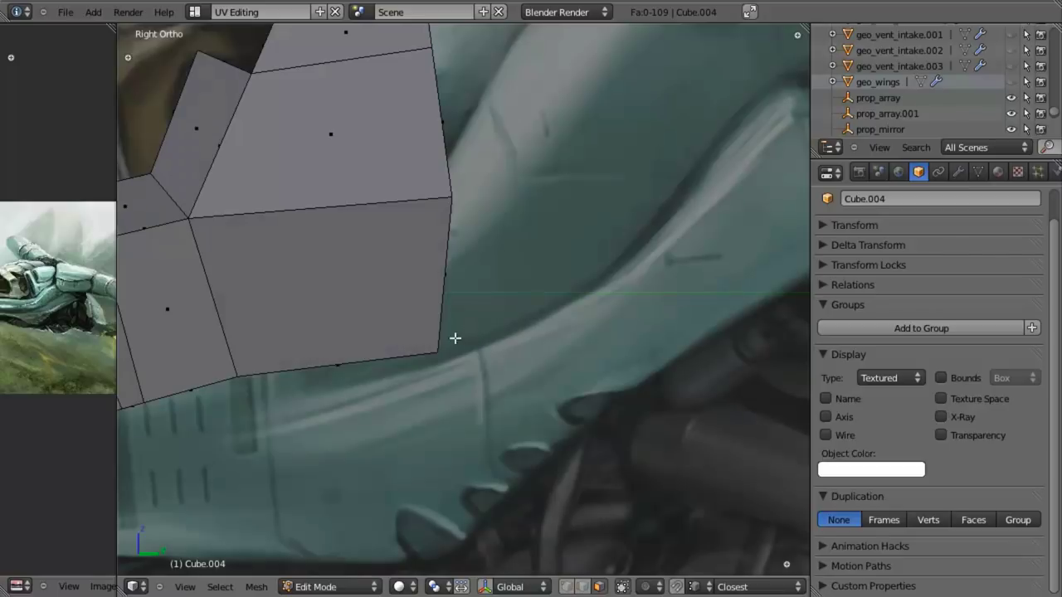
pyautogui.press('z')
pyautogui.scroll(-1, 348, 252)
pyautogui.keyDown('shift'); pyautogui.moveTo(341, 246); pyautogui.dragTo(474, 318, button='middle'); pyautogui.keyUp('shift')
pyautogui.scroll(3, 462, 299)
pyautogui.keyDown('shift'); pyautogui.moveTo(337, 242); pyautogui.dragTo(481, 291, button='middle'); pyautogui.keyUp('shift')
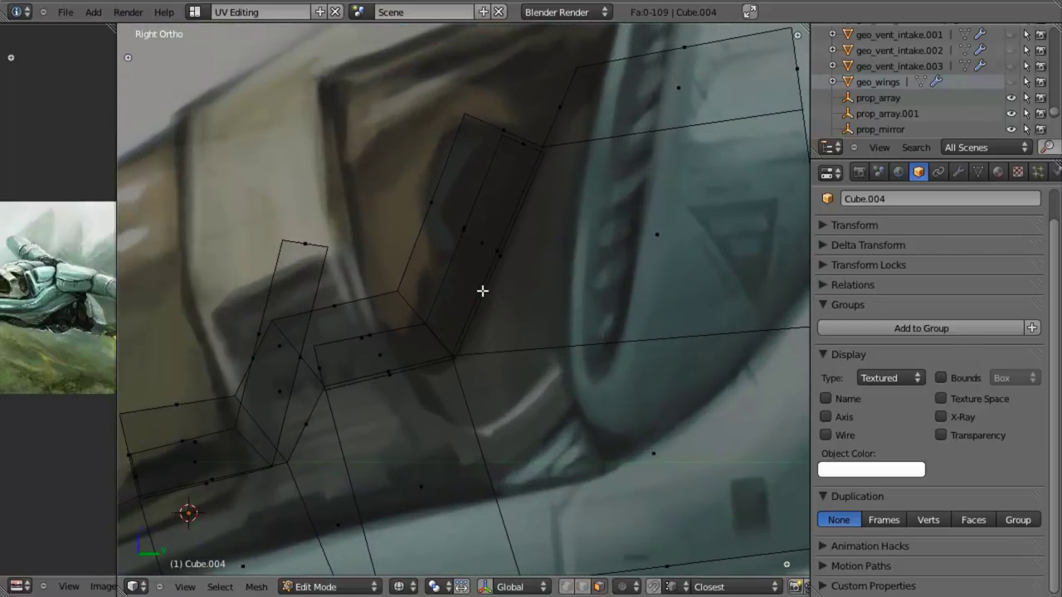
pyautogui.scroll(-4, 477, 291)
pyautogui.press('z')
pyautogui.moveTo(384, 264); pyautogui.dragTo(451, 344, button='middle')
pyautogui.press('Tab')
pyautogui.moveTo(456, 281); pyautogui.dragTo(457, 337, button='middle')
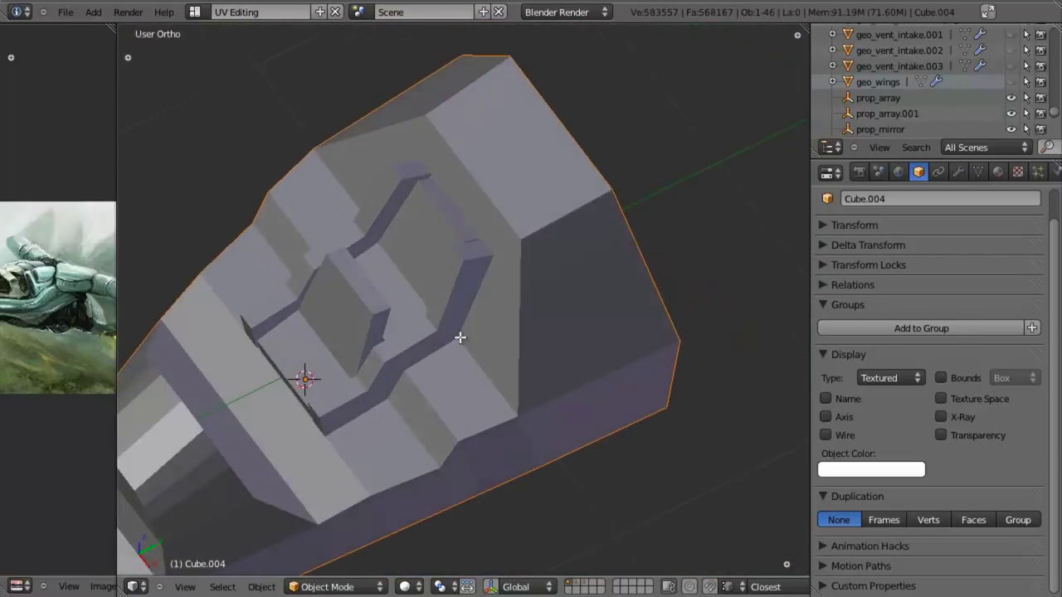
# In wireframe right view, select the rear seat with its adjoining rail and floor vertices and move them back about 0.03.
pyautogui.press('KP_3')
pyautogui.press('Tab')
pyautogui.press('z')
pyautogui.scroll(1, 384, 241)
pyautogui.hotkey('ctrl', 'Tab')
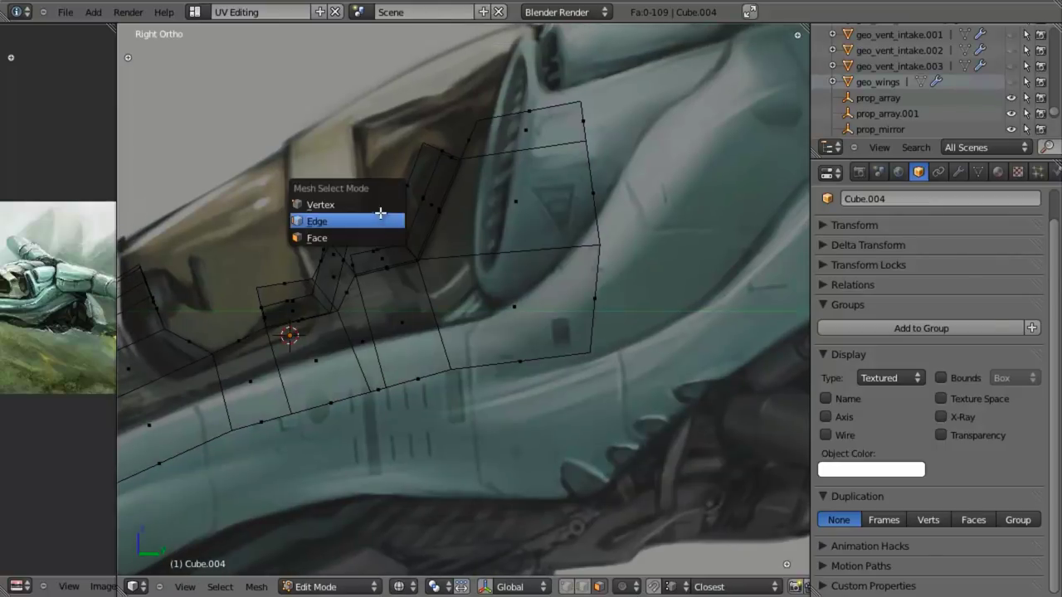
pyautogui.click(379, 219)
pyautogui.scroll(3, 365, 241)
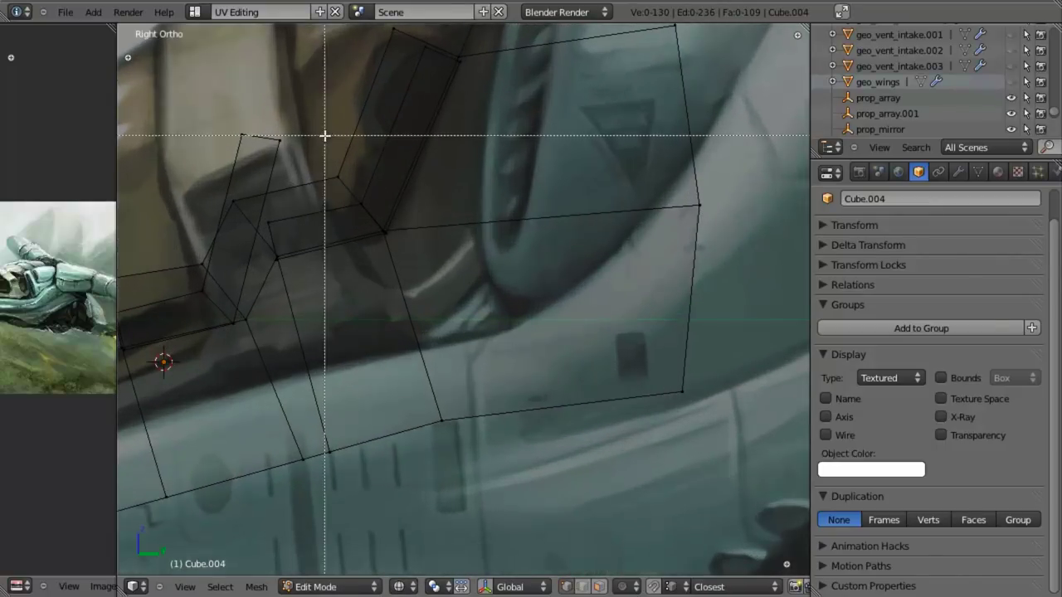
pyautogui.keyDown('alt'); pyautogui.rightClick(403, 248); pyautogui.keyUp('alt')
pyautogui.keyDown('alt'); pyautogui.keyDown('shift'); pyautogui.rightClick(365, 196); pyautogui.keyUp('shift'); pyautogui.keyUp('alt')
pyautogui.scroll(-2, 459, 158)
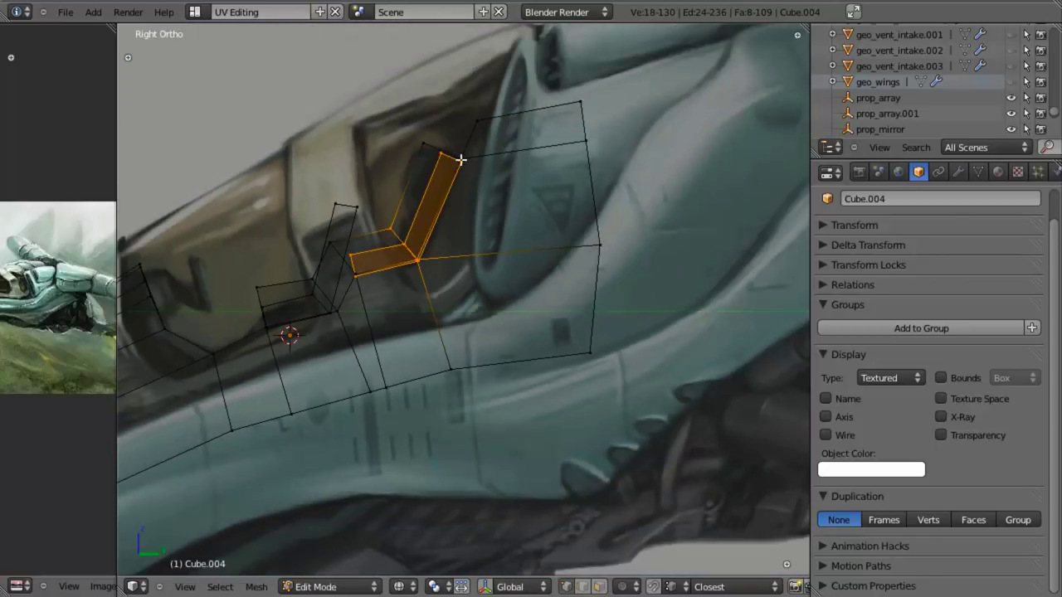
pyautogui.press('b')
pyautogui.moveTo(406, 87); pyautogui.dragTo(529, 398)
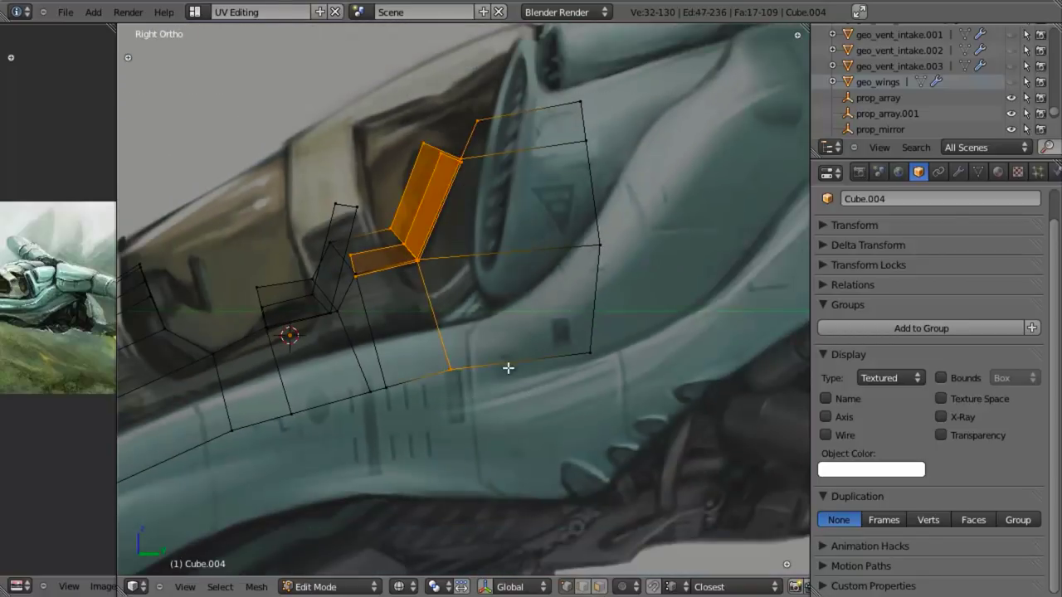
pyautogui.press('g')
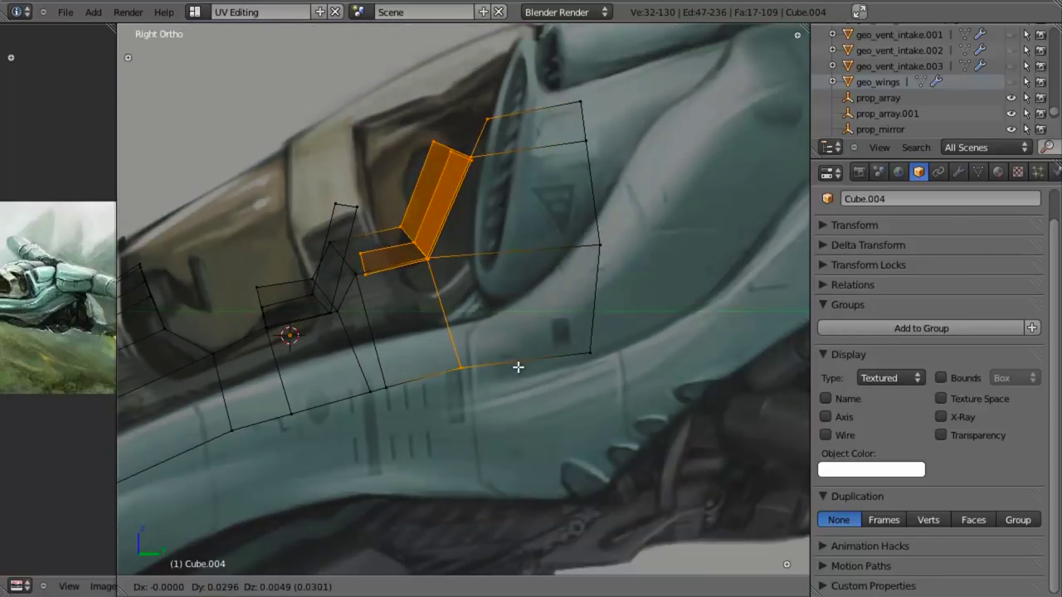
pyautogui.click(519, 368)
# In wireframe right view, select the front seat with its adjoining rail and floor vertices and move them forward about 0.04.
pyautogui.press('a')
pyautogui.press('b')
pyautogui.moveTo(261, 154); pyautogui.dragTo(357, 291)
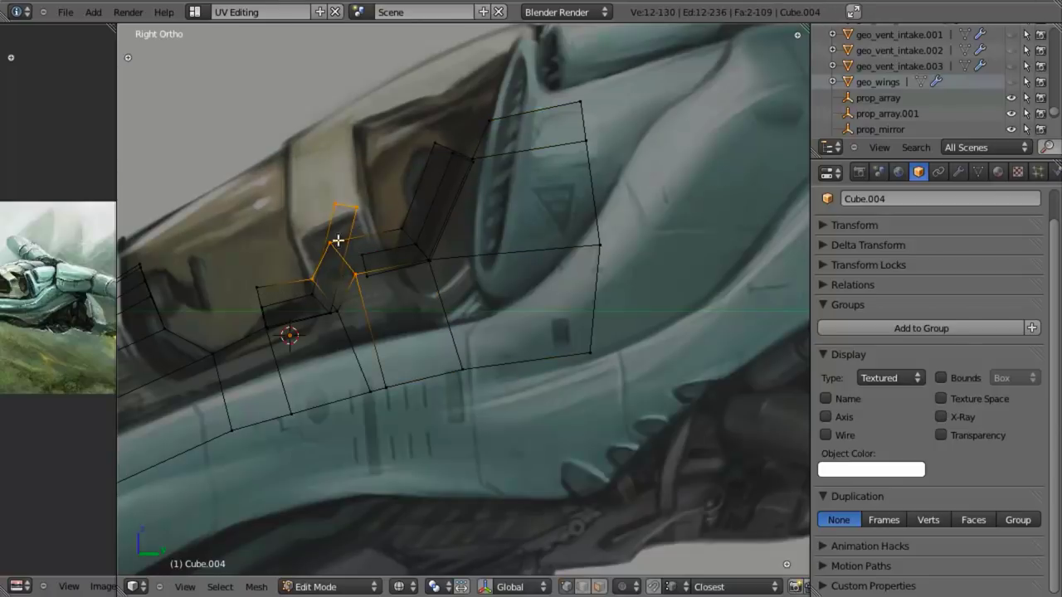
pyautogui.press('b')
pyautogui.moveTo(225, 249); pyautogui.dragTo(321, 379)
pyautogui.press('b')
pyautogui.moveTo(273, 304); pyautogui.dragTo(379, 429)
pyautogui.press('b')
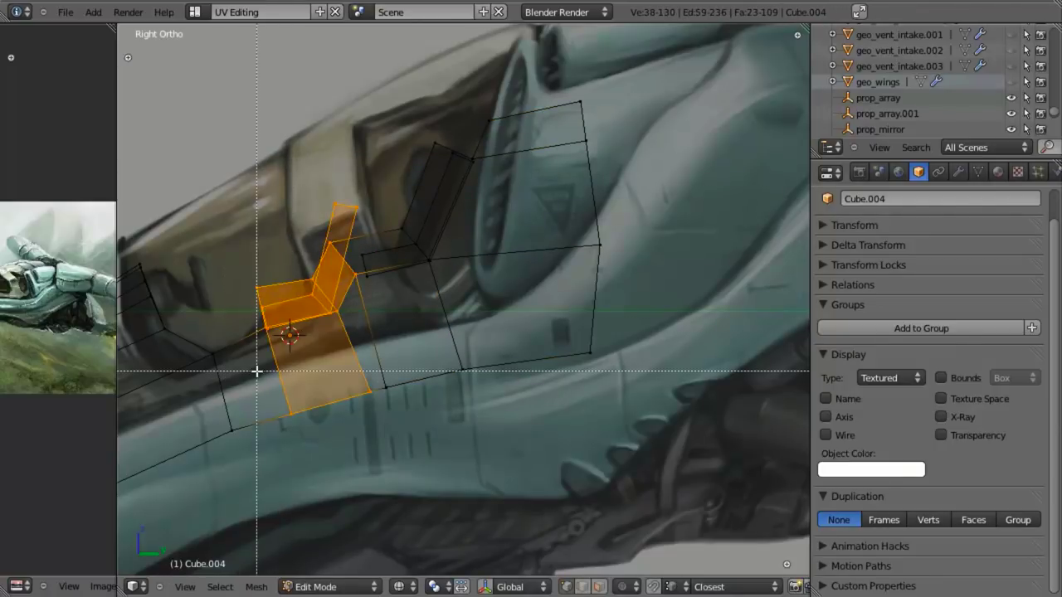
pyautogui.press('Escape')
pyautogui.press('g')
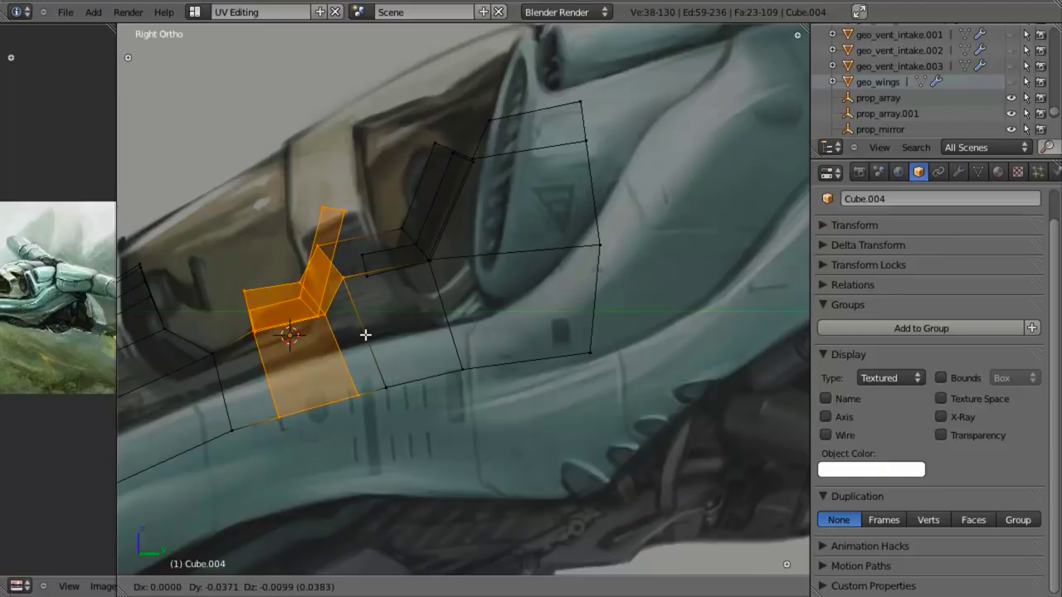
pyautogui.click(366, 335)
# Select the short edge between the two seats, just ahead of the rear seat's base, and move it back and down about 0.11.
pyautogui.moveTo(365, 335)
pyautogui.mouseDown(button='middle')
pyautogui.moveTo(358, 270)
pyautogui.moveTo(374, 304)
pyautogui.mouseUp(button='middle')
pyautogui.press('z')
pyautogui.press('z')
pyautogui.press('KP_3')
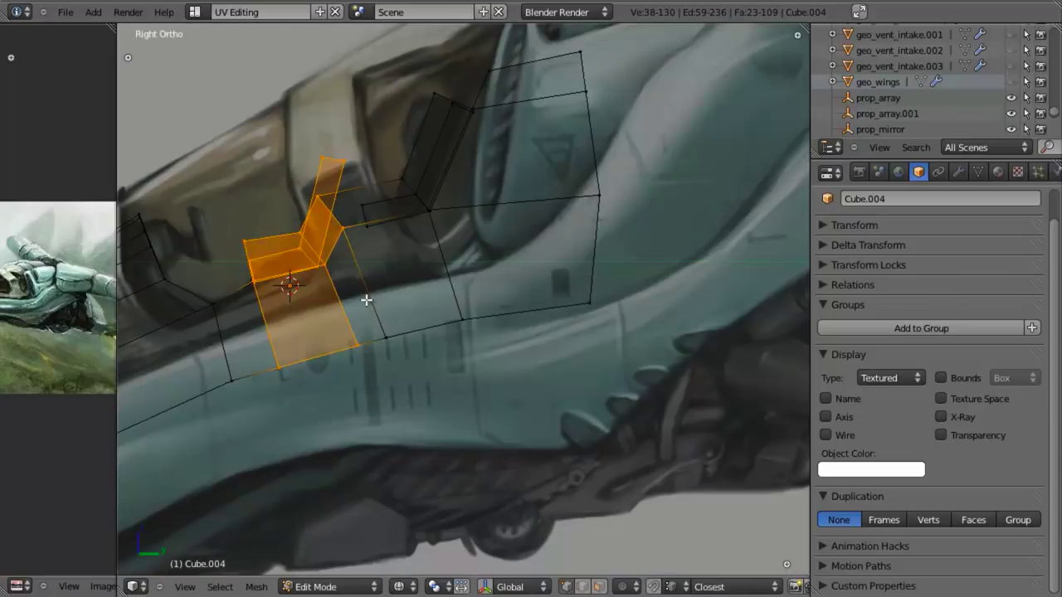
pyautogui.scroll(3, 323, 207)
pyautogui.scroll(-3, 578, 348)
pyautogui.moveTo(578, 349); pyautogui.dragTo(576, 396, button='middle')
pyautogui.press('a')
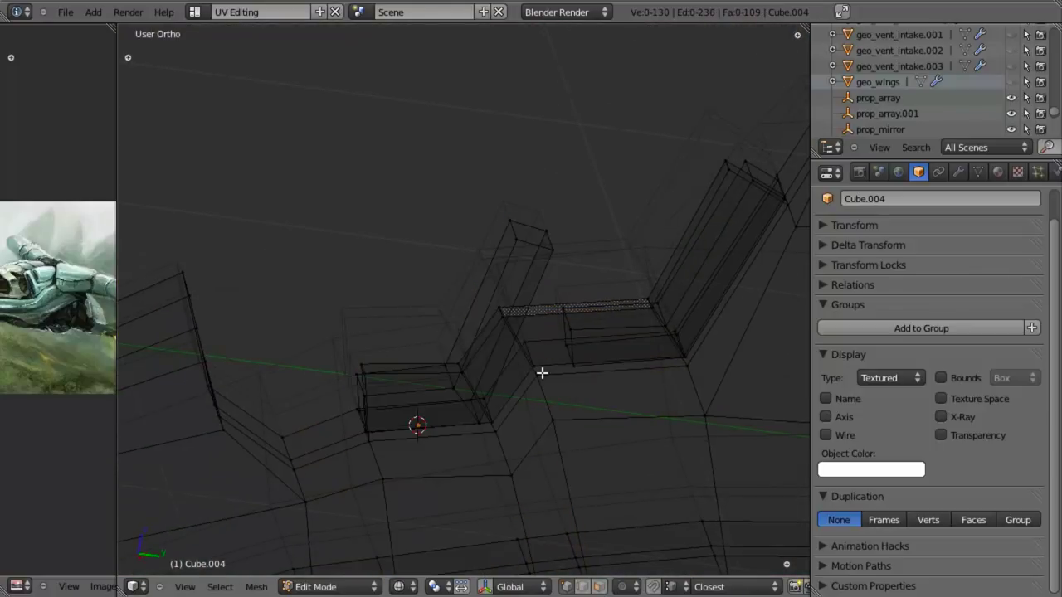
pyautogui.keyDown('shift'); pyautogui.rightClick(538, 361); pyautogui.keyUp('shift')
pyautogui.moveTo(539, 360); pyautogui.dragTo(505, 339, button='middle')
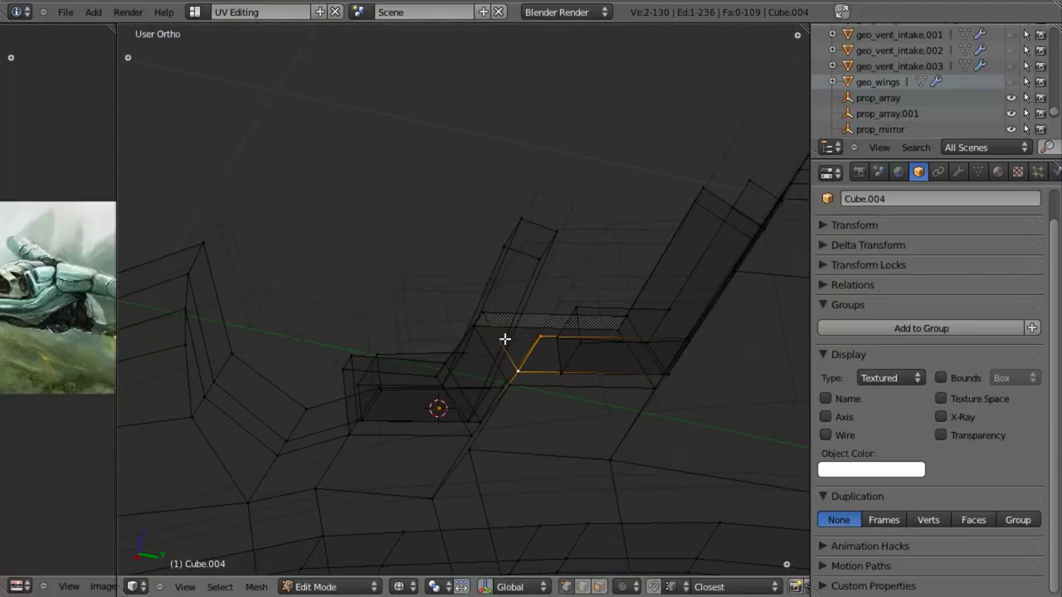
pyautogui.press('KP_3')
pyautogui.press('e')
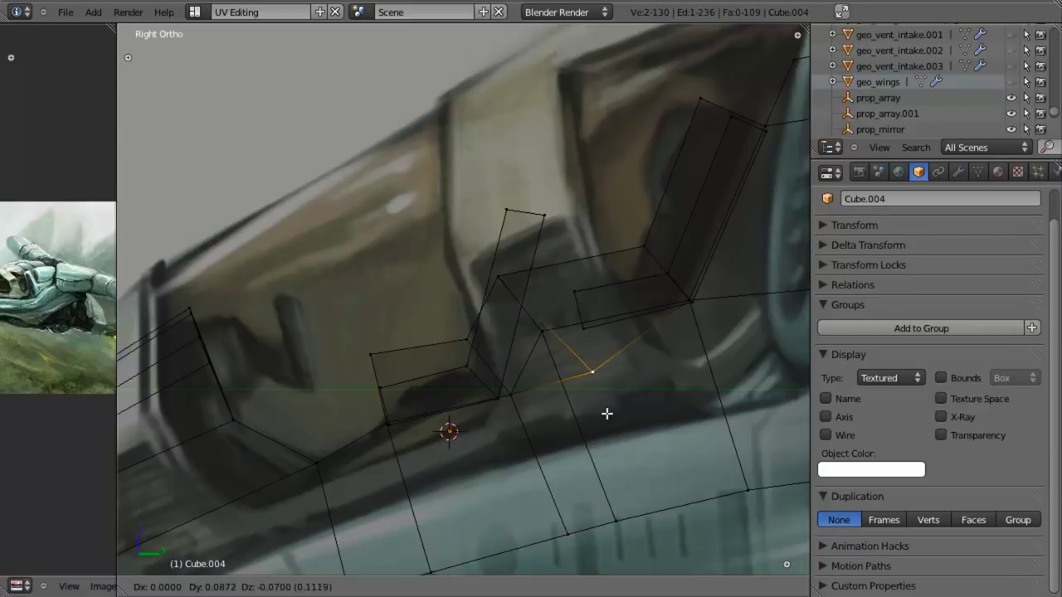
pyautogui.click(605, 390)
# Cut an edge loop across the section beneath the rear seat and slide it forward, level with the front of the seat base.
pyautogui.hotkey('ctrl', 'r')
pyautogui.click(616, 357)
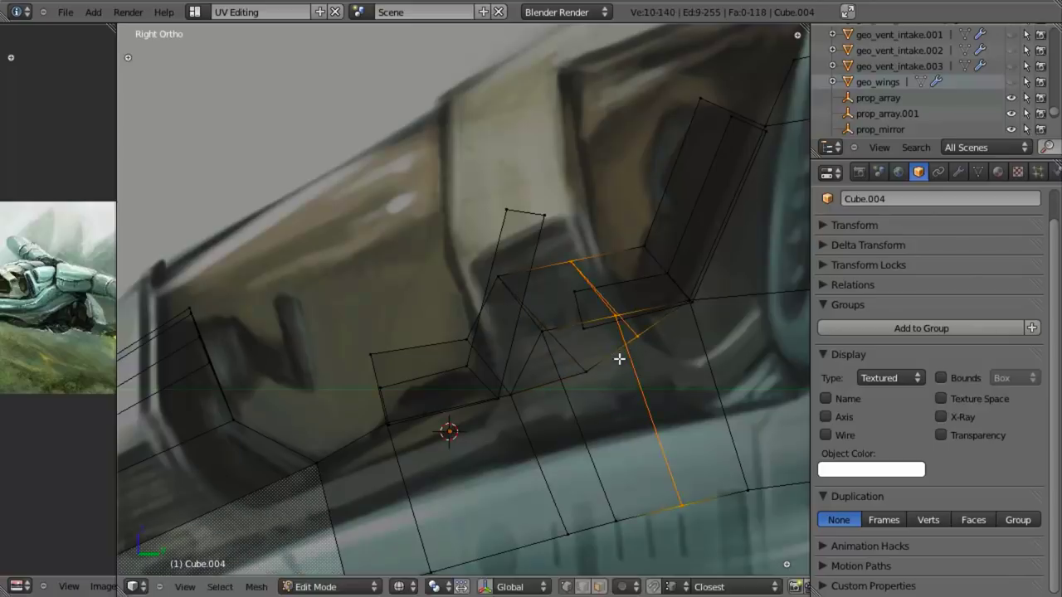
pyautogui.click(606, 353)
pyautogui.press('s')
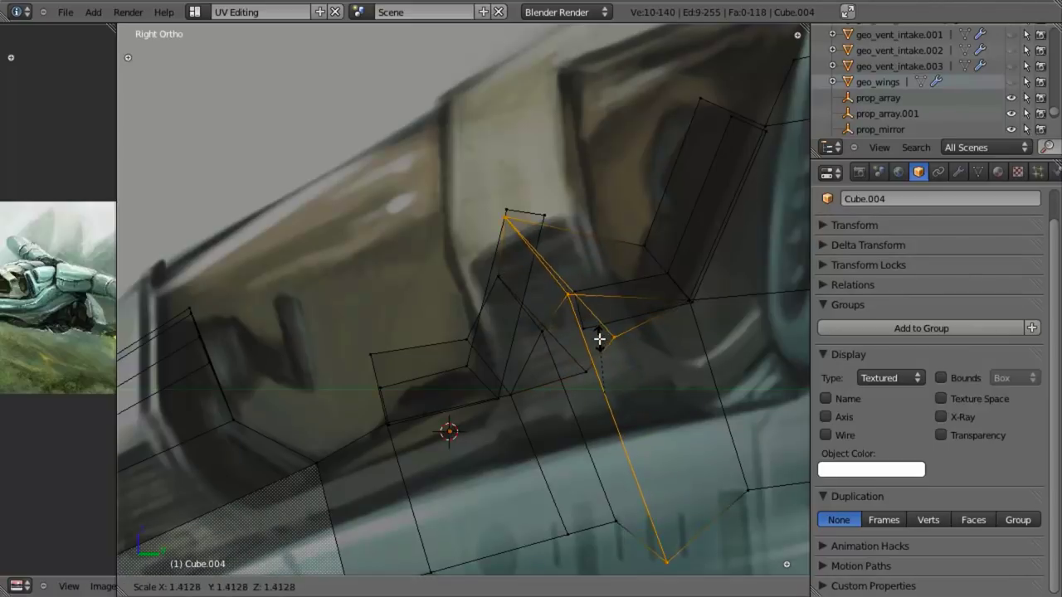
pyautogui.rightClick(604, 345)
pyautogui.press('s')
pyautogui.rightClick(607, 349)
# Select the new loop's lower vertices below the rear seat and move them forward and up to the seat base's front corner.
pyautogui.press('a')
pyautogui.press('b')
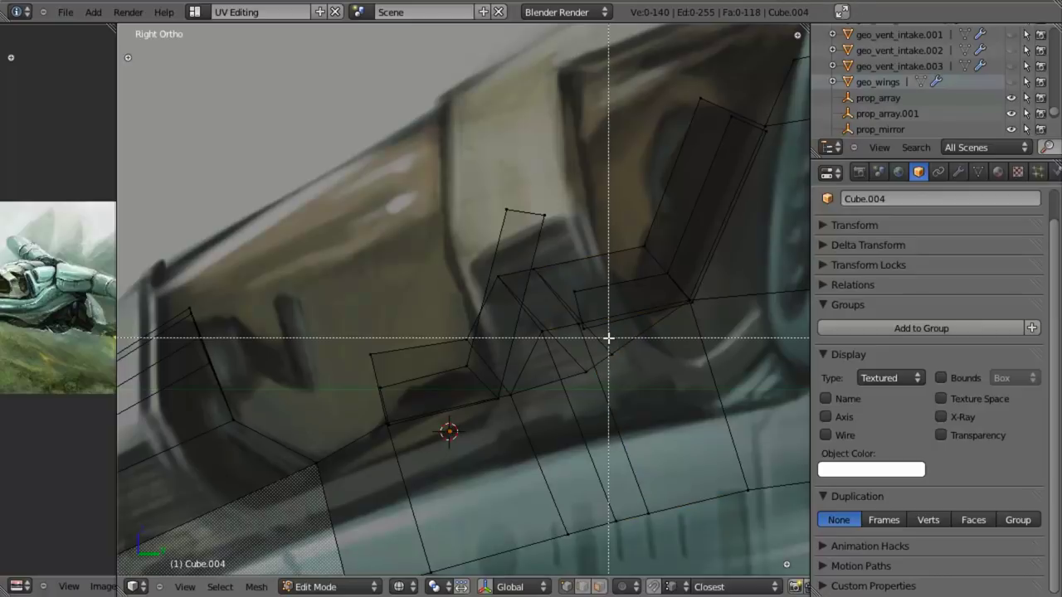
pyautogui.moveTo(608, 338); pyautogui.dragTo(666, 434)
pyautogui.press('g')
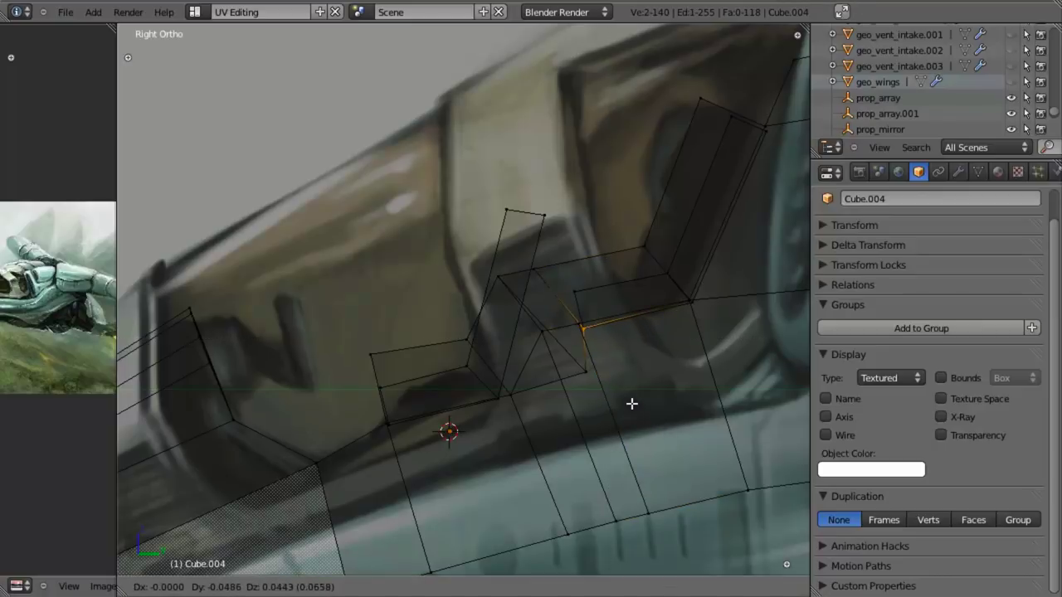
pyautogui.click(632, 404)
# Check the cockpit block in solid Object Mode and save it over the existing interior block file.
pyautogui.press('z')
pyautogui.moveTo(543, 330); pyautogui.dragTo(400, 99, button='middle')
pyautogui.press('Tab')
pyautogui.scroll(-5, 493, 464)
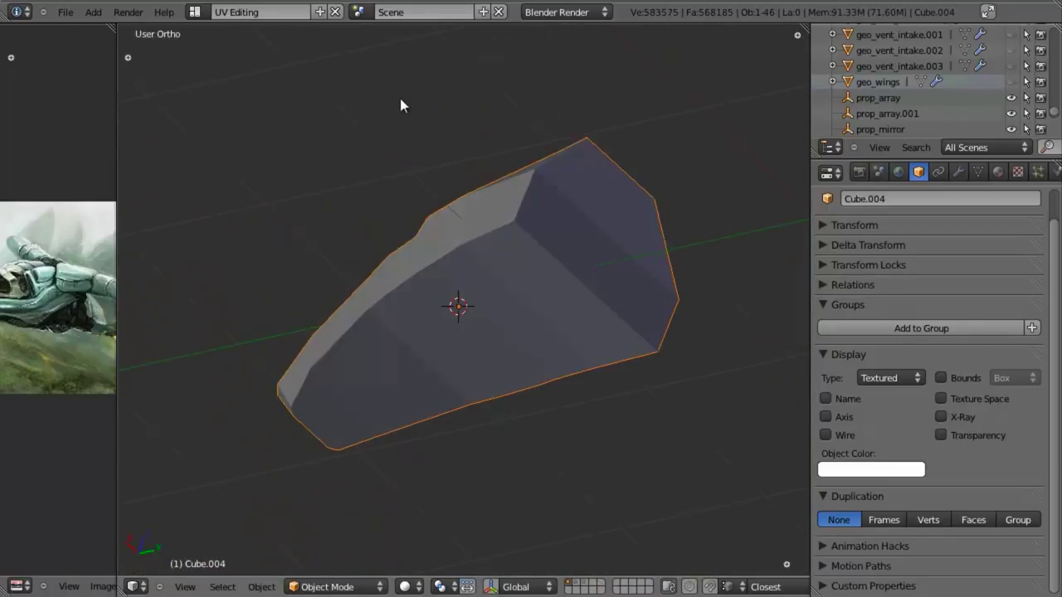
pyautogui.moveTo(354, 263); pyautogui.dragTo(562, 324, button='middle')
pyautogui.hotkey('ctrl', 's')
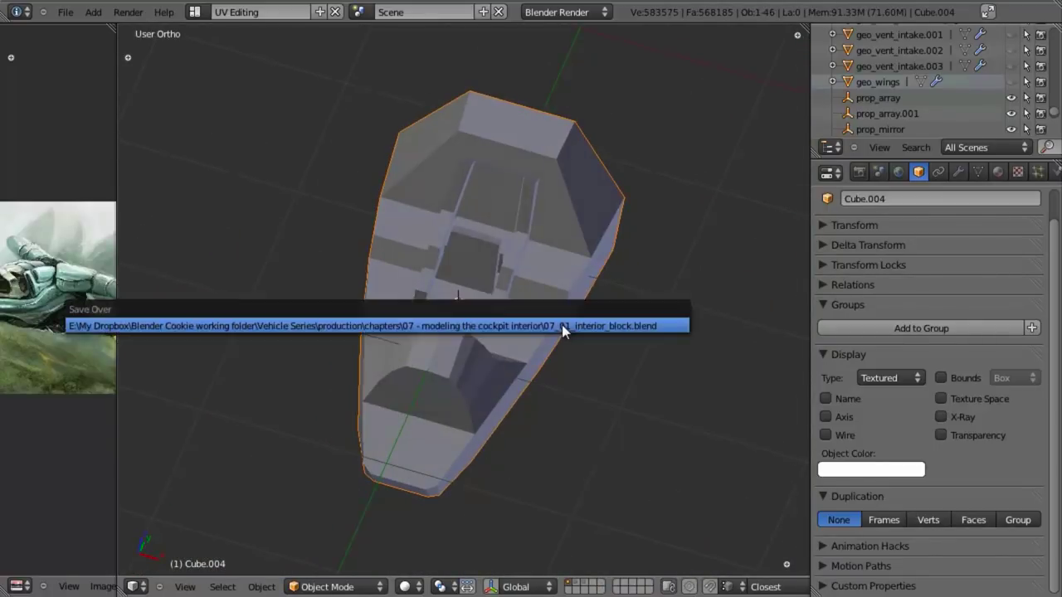
pyautogui.click(562, 325)
# Place the 3D cursor just behind the dashboard's rear face, over the painted instrument in the right-view reference.
pyautogui.moveTo(566, 365); pyautogui.dragTo(468, 317, button='middle')
pyautogui.press('KP_3')
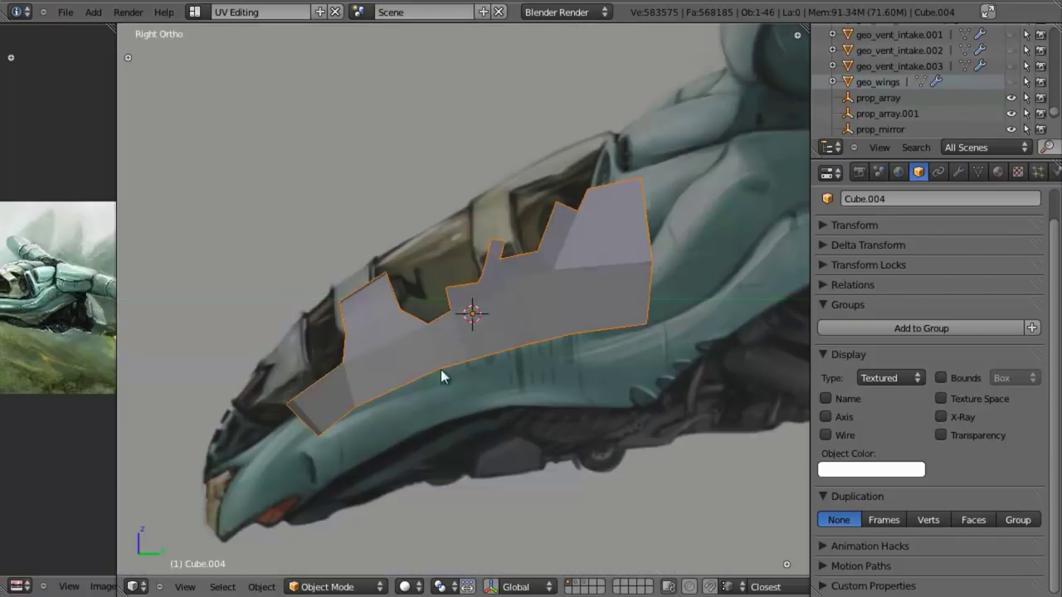
pyautogui.press('Tab')
pyautogui.scroll(6, 428, 368)
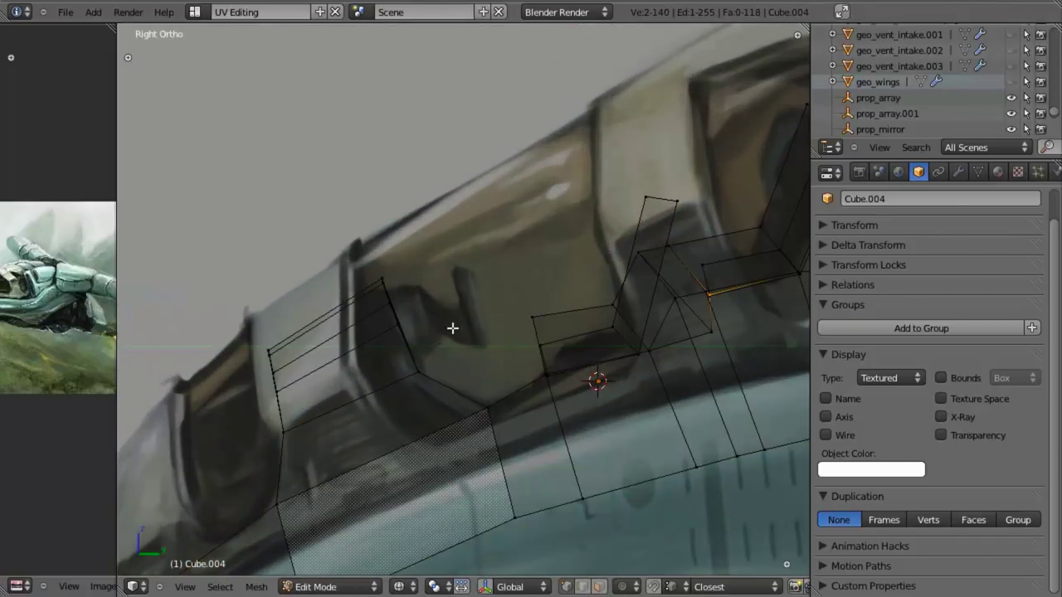
pyautogui.scroll(2, 421, 319)
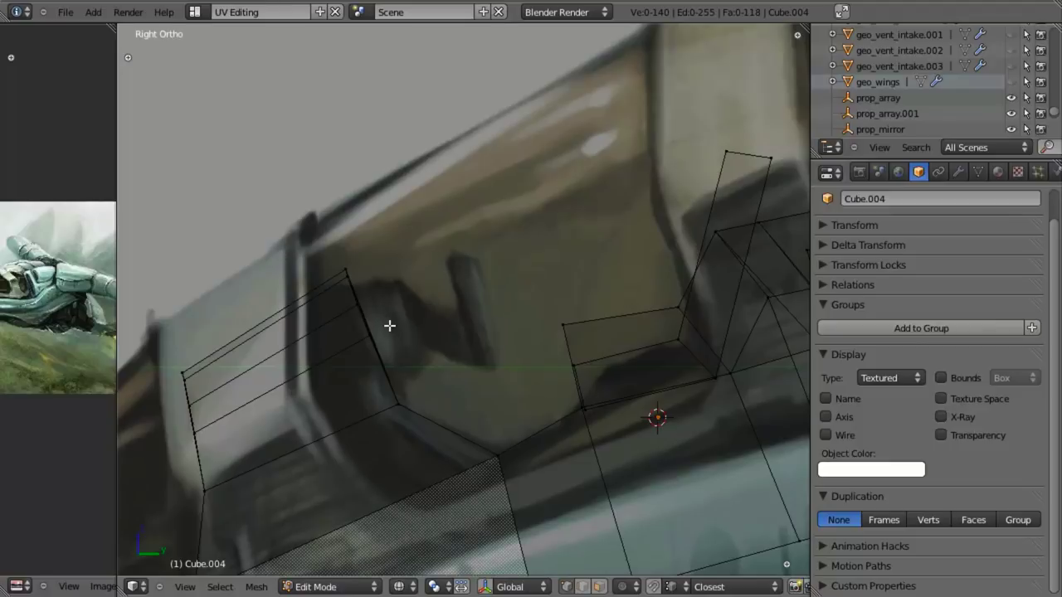
pyautogui.scroll(-3, 389, 325)
pyautogui.scroll(3, 436, 345)
pyautogui.moveTo(498, 305); pyautogui.dragTo(395, 372, button='middle')
pyautogui.press('KP_3')
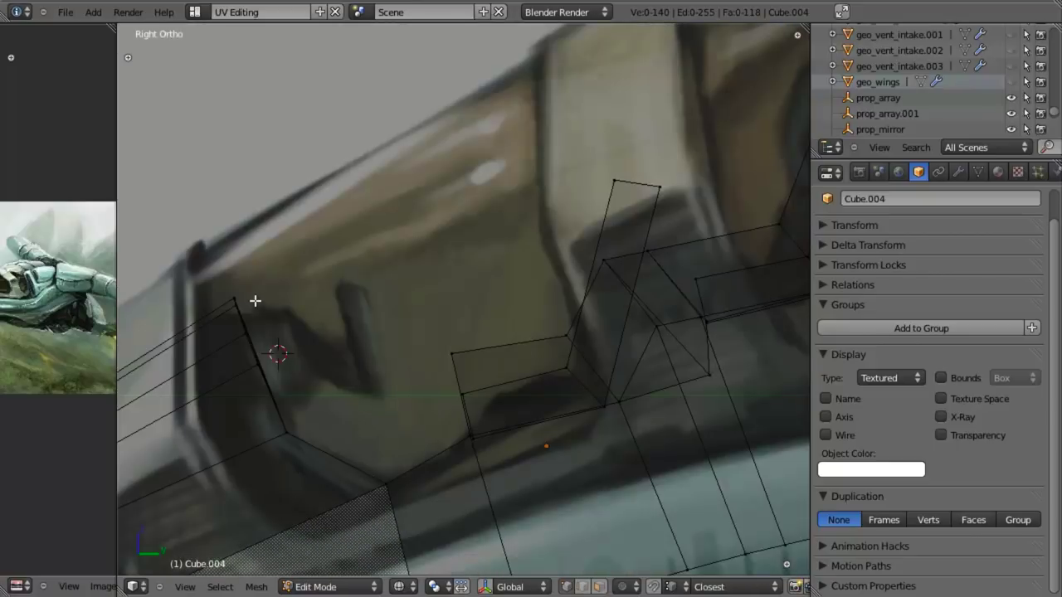
pyautogui.keyDown('shift'); pyautogui.moveTo(295, 380); pyautogui.dragTo(433, 310, button='middle'); pyautogui.keyUp('shift')
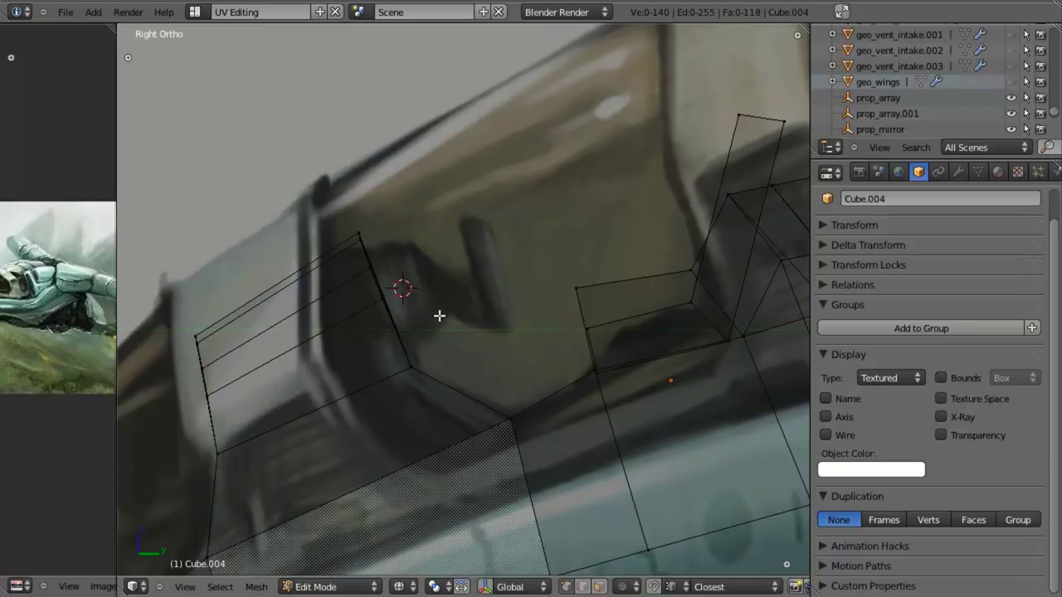
# In Object Mode front view, add a mesh circle with 12 vertices and radius 0.1, aligned to the view.
pyautogui.press('Tab')
pyautogui.scroll(-2, 443, 340)
pyautogui.press('KP_1')
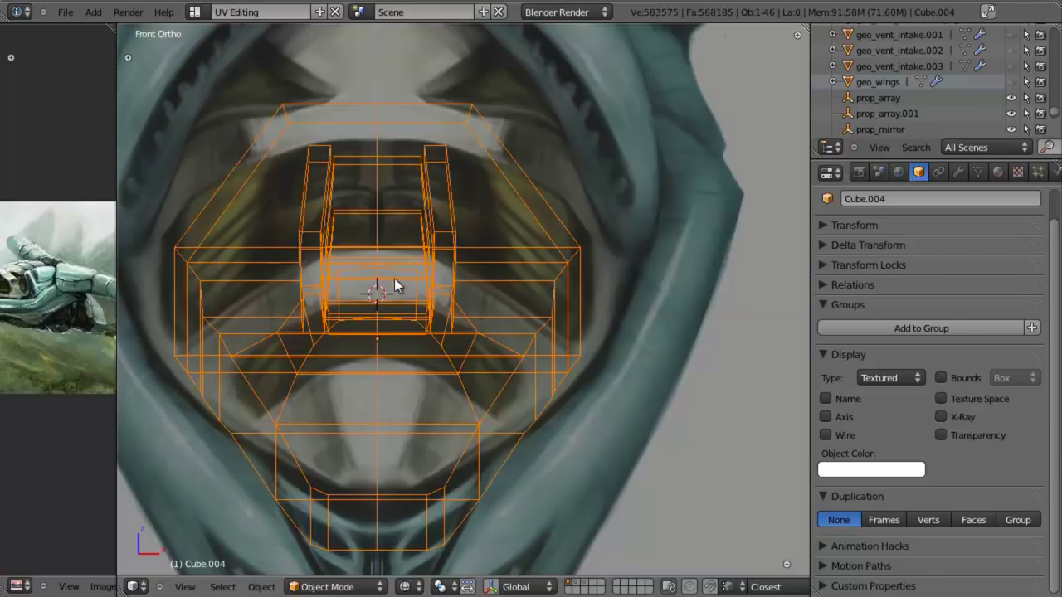
pyautogui.hotkey('shift', 'a')
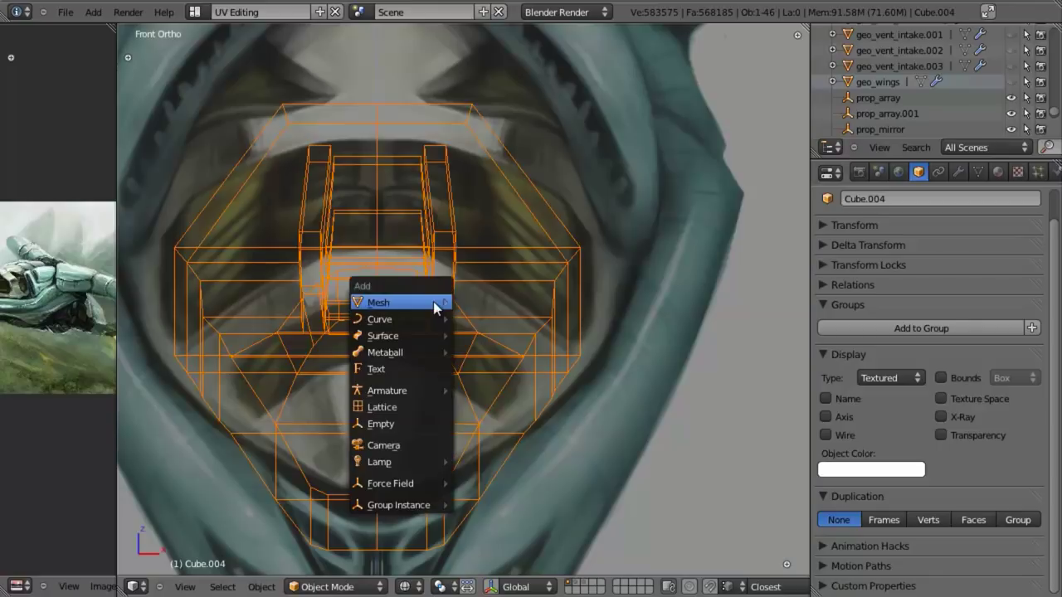
pyautogui.moveTo(434, 303)
pyautogui.click(497, 335)
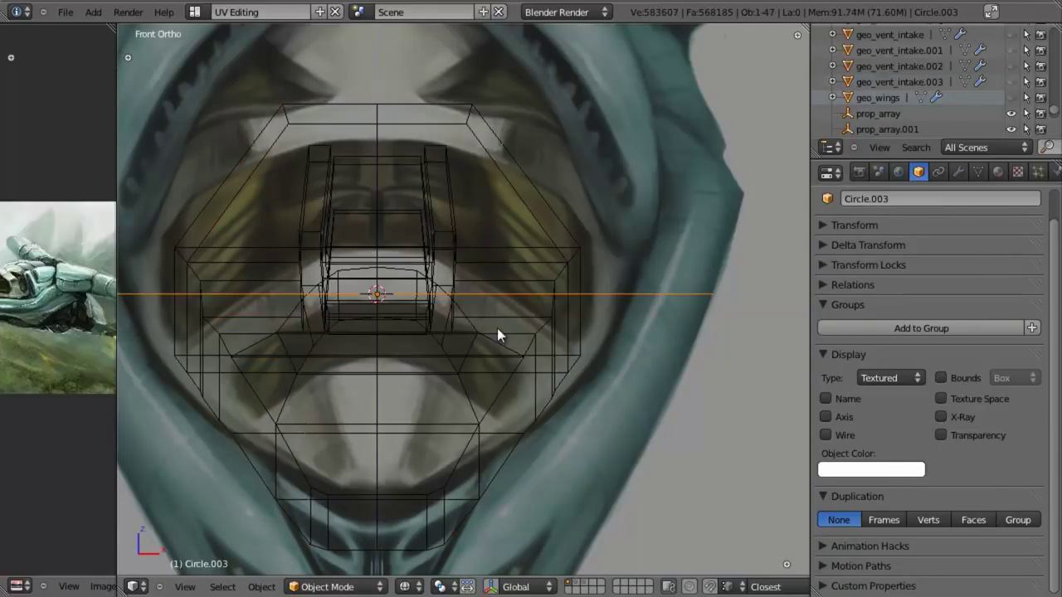
pyautogui.press('F6')
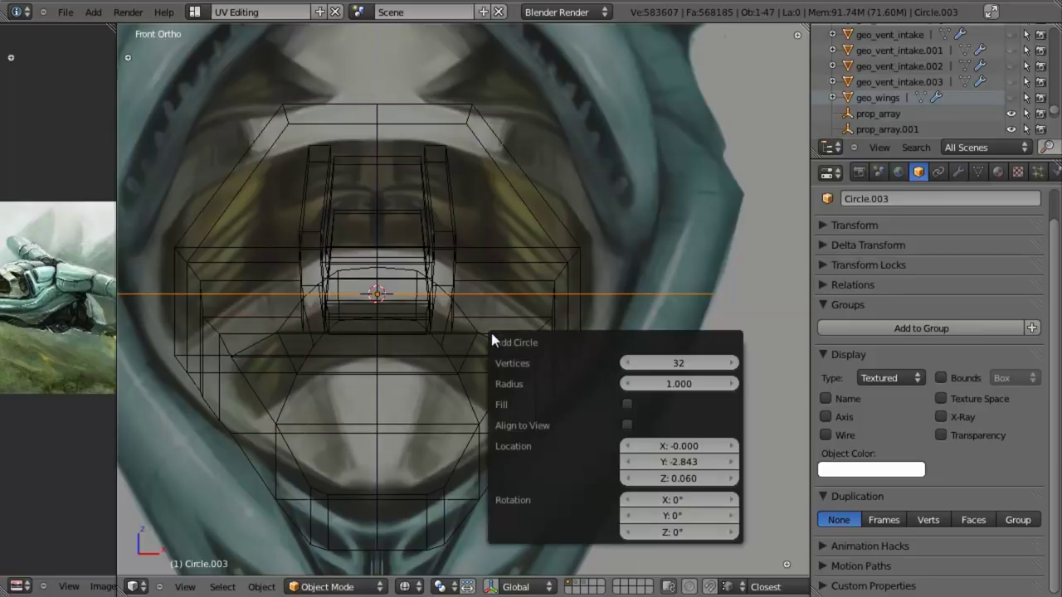
pyautogui.click(714, 363)
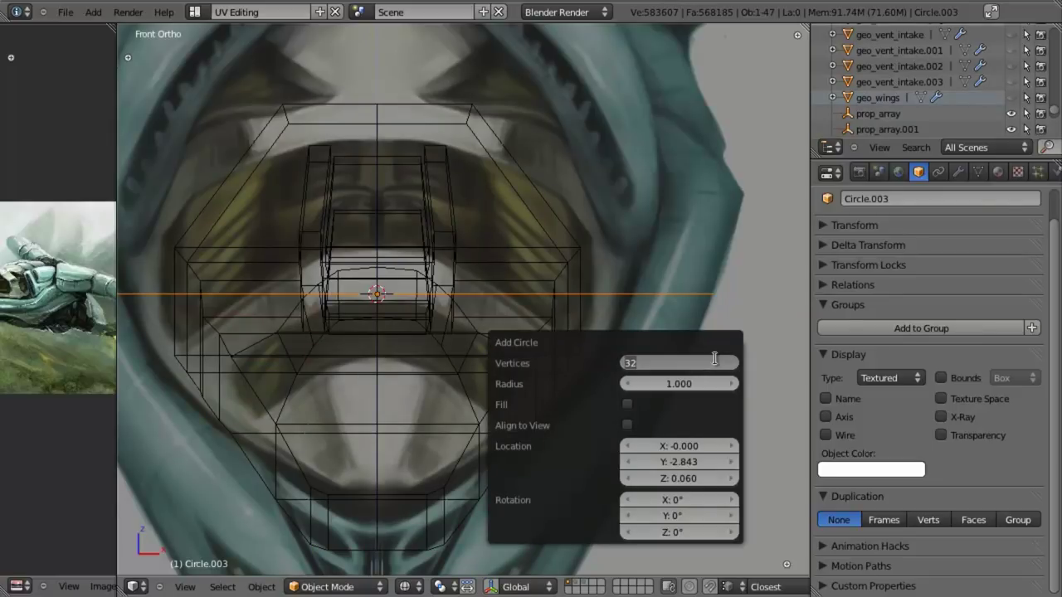
pyautogui.press('Tab')
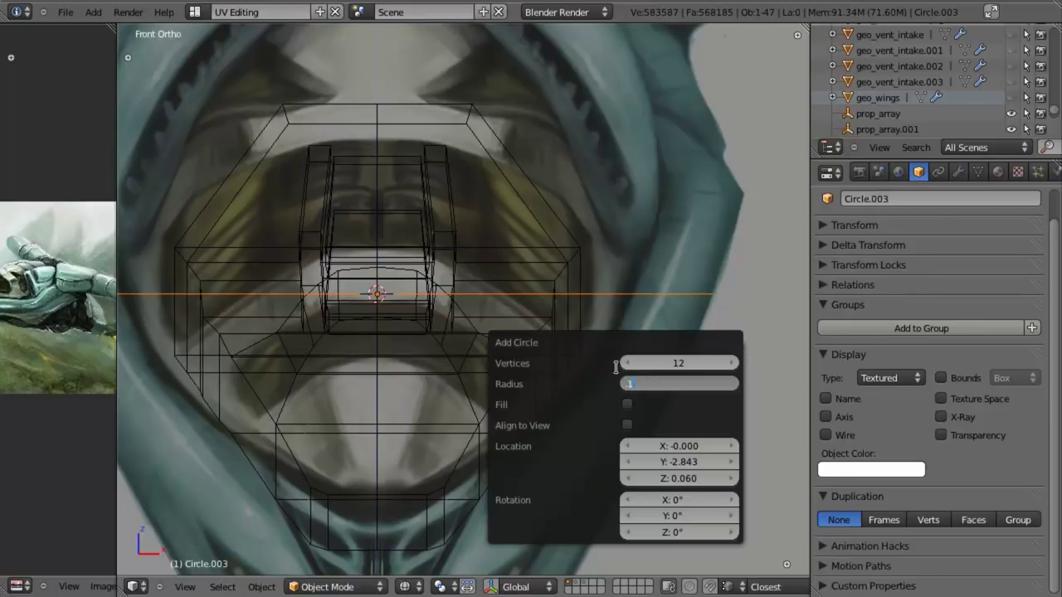
pyautogui.press('Return')
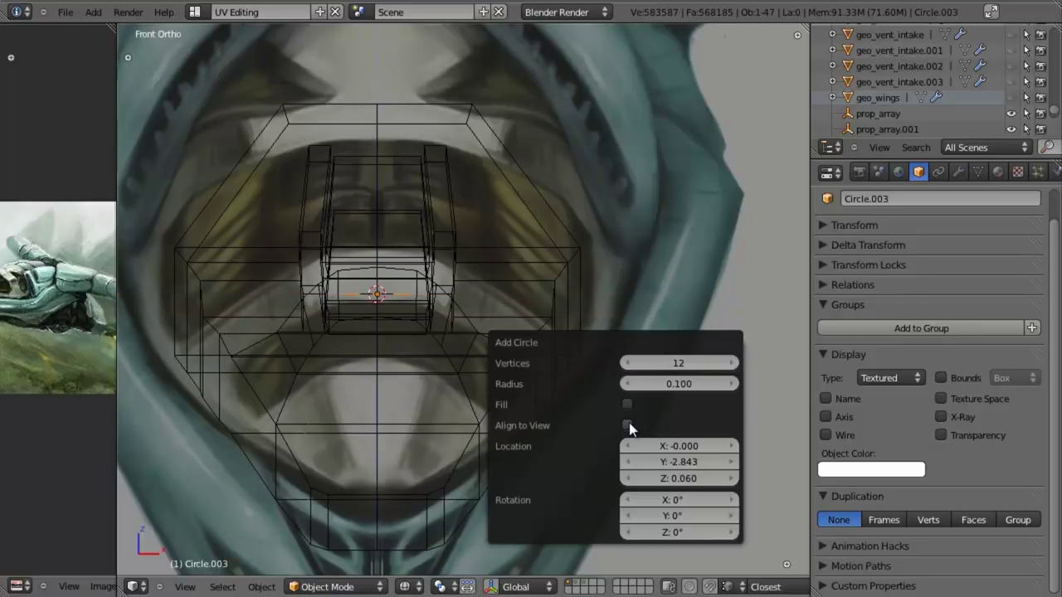
pyautogui.click(627, 426)
# In right view, tilt the circle parallel to the dashboard's rear face, shrink it slightly and move it against that face.
pyautogui.press('Tab')
pyautogui.scroll(2, 482, 363)
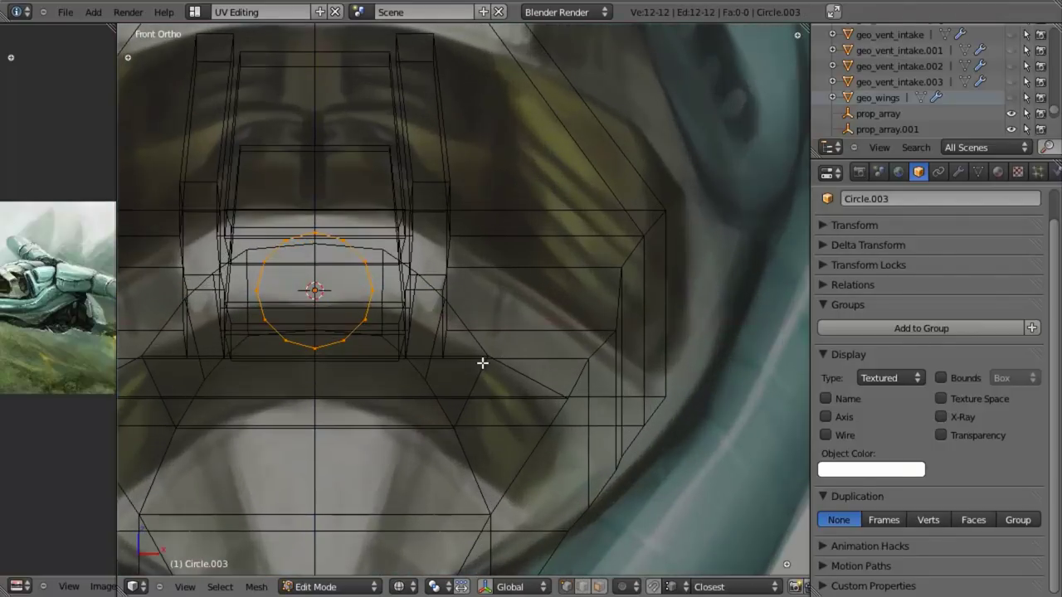
pyautogui.press('KP_3')
pyautogui.scroll(1, 423, 386)
pyautogui.press('r')
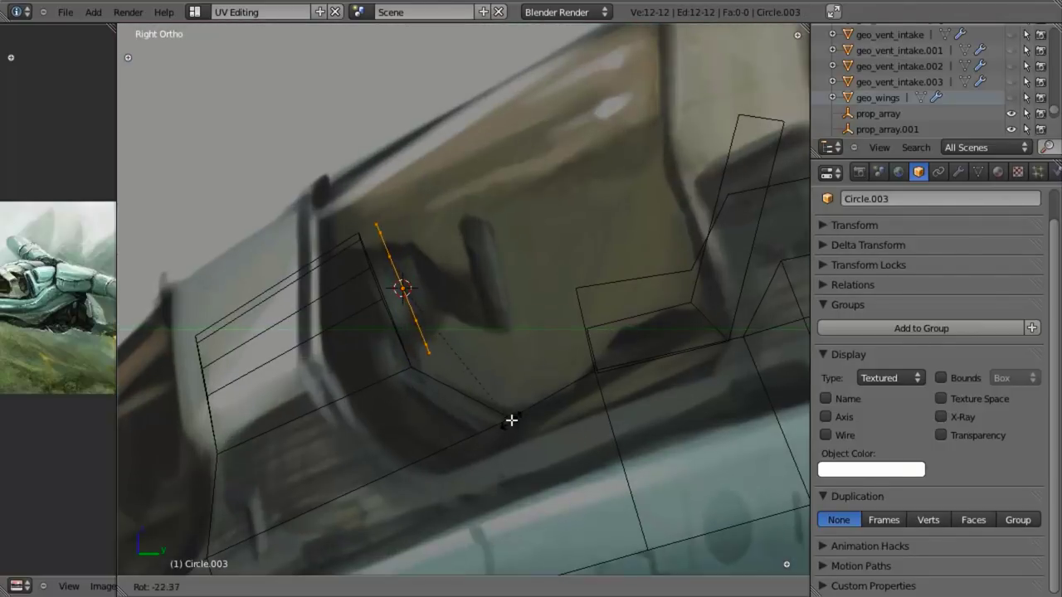
pyautogui.click(506, 438)
pyautogui.press('s')
pyautogui.click(502, 357)
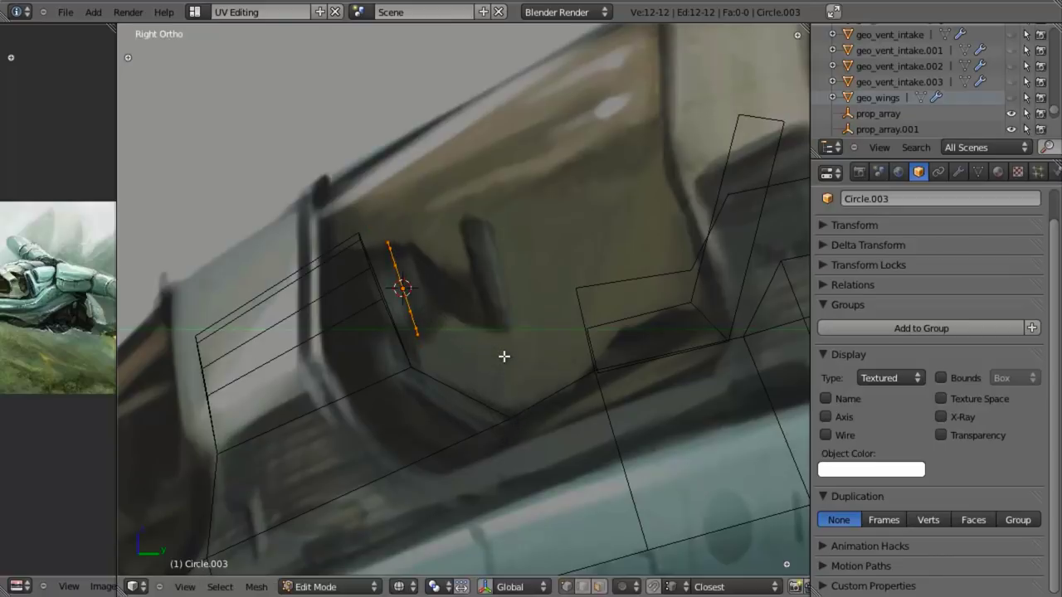
pyautogui.press('g')
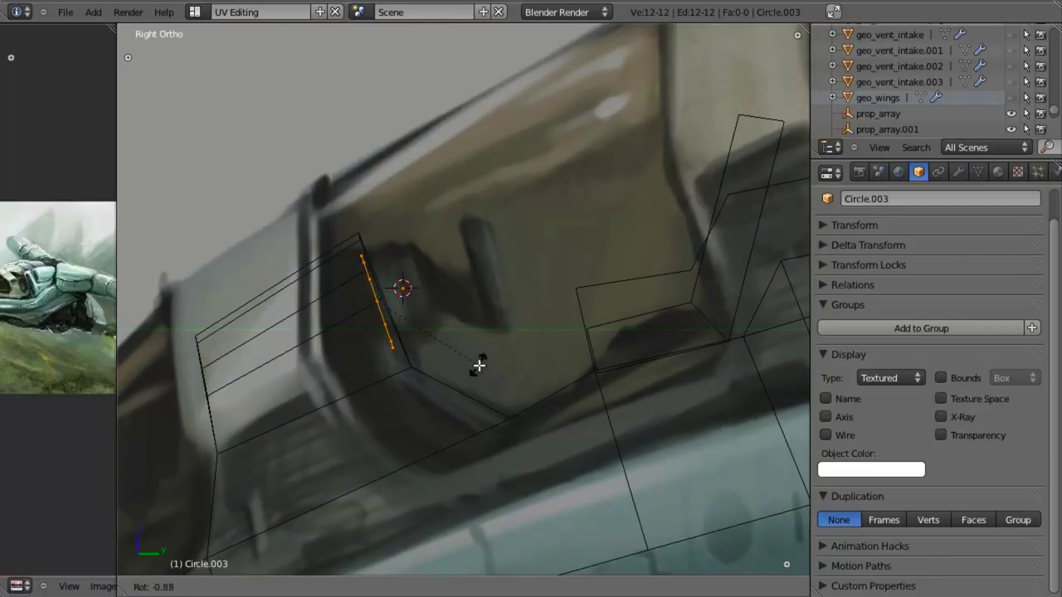
pyautogui.click(482, 363)
# Extrude the circle back from the dashboard into a short cylinder and scale its far end slightly smaller.
pyautogui.press('e')
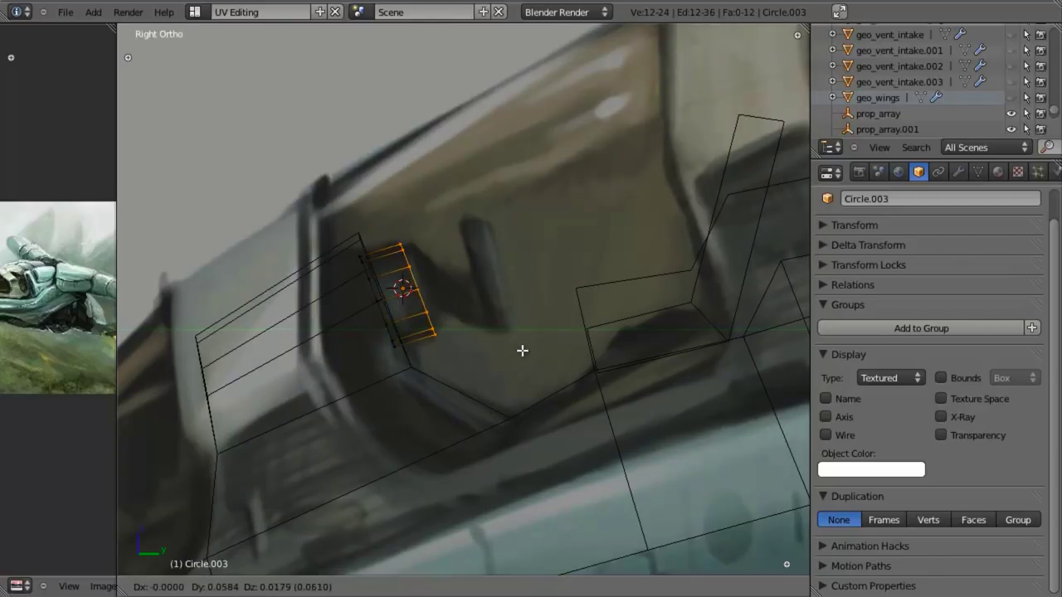
pyautogui.rightClick(531, 341)
pyautogui.press('s')
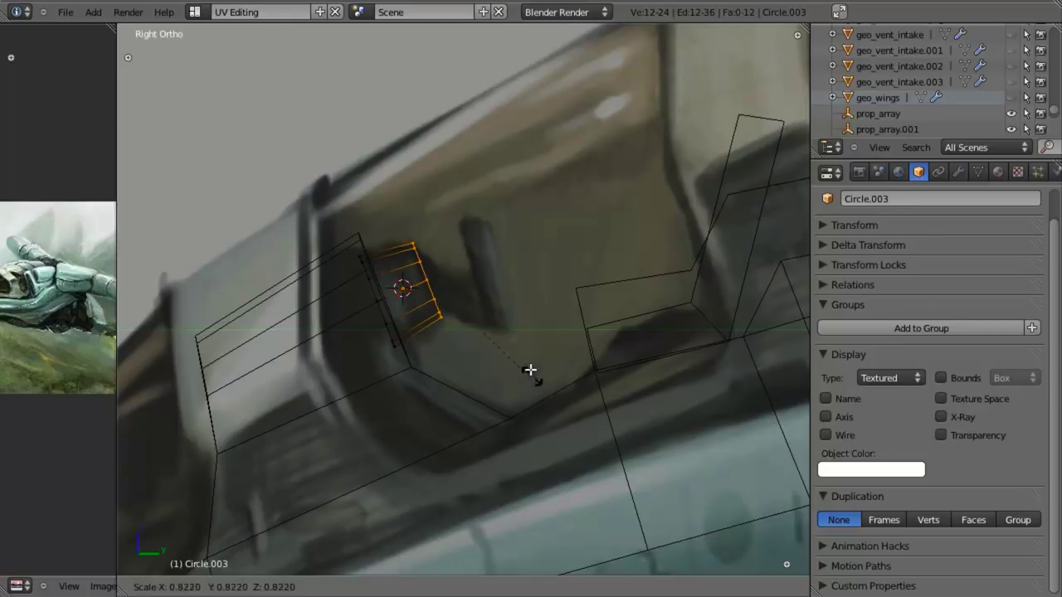
pyautogui.click(575, 430)
# Extrude the cylinder's end ring in place, scale it inward and rotate it to line up with the end face.
pyautogui.press('e')
pyautogui.rightClick(580, 443)
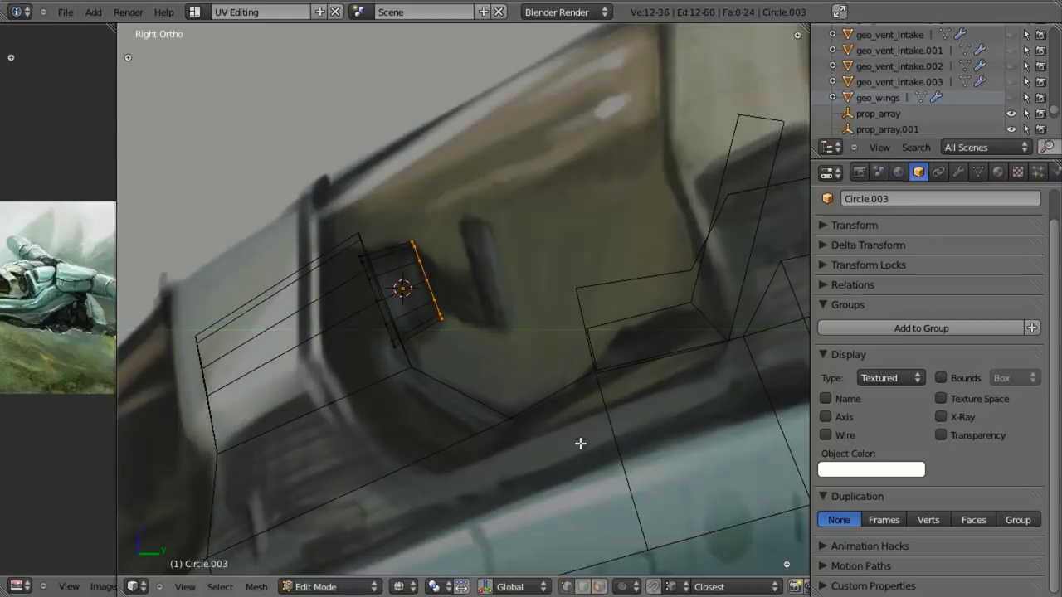
pyautogui.press('s')
pyautogui.click(547, 319)
pyautogui.press('r')
pyautogui.click(545, 339)
# Extrude the cylinder's inner end ring in place and scale it inward around its centre.
pyautogui.scroll(8, 469, 304)
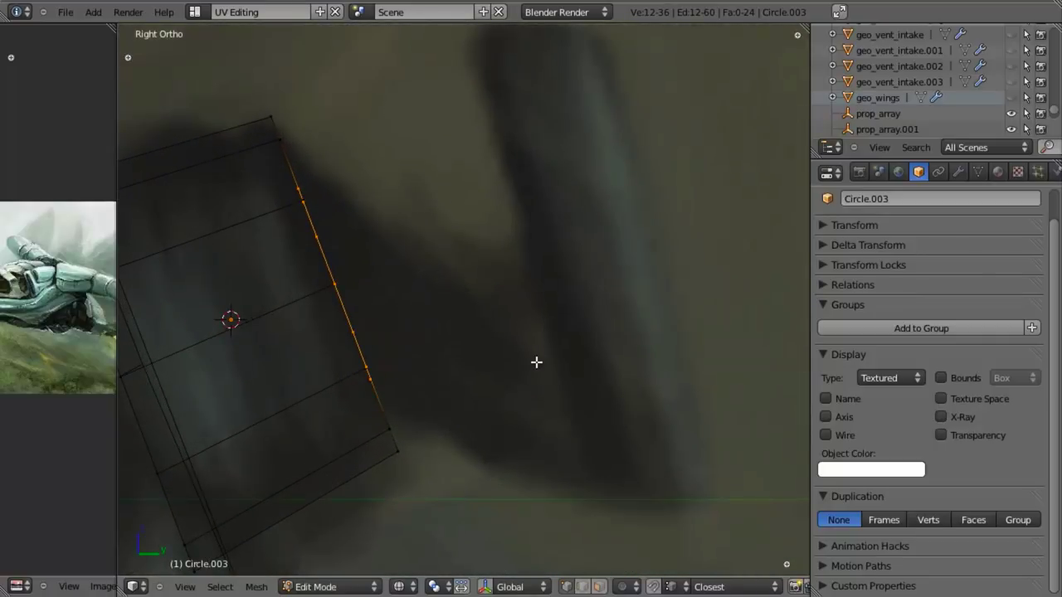
pyautogui.scroll(-3, 536, 362)
pyautogui.keyDown('shift'); pyautogui.moveTo(554, 380); pyautogui.dragTo(624, 367, button='middle'); pyautogui.keyUp('shift')
pyautogui.scroll(-2, 622, 367)
pyautogui.scroll(6, 590, 360)
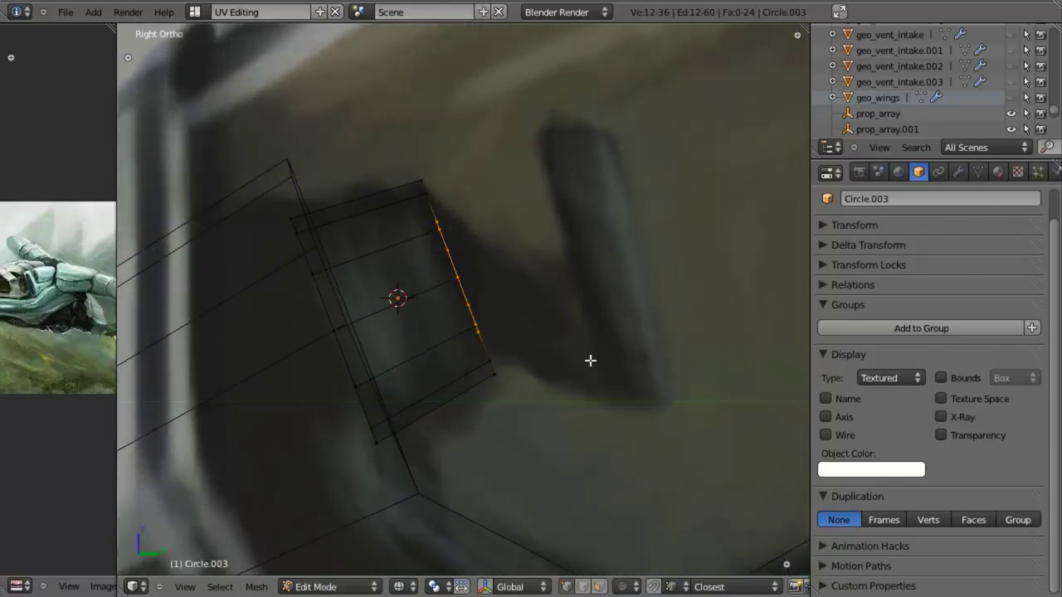
pyautogui.press('e')
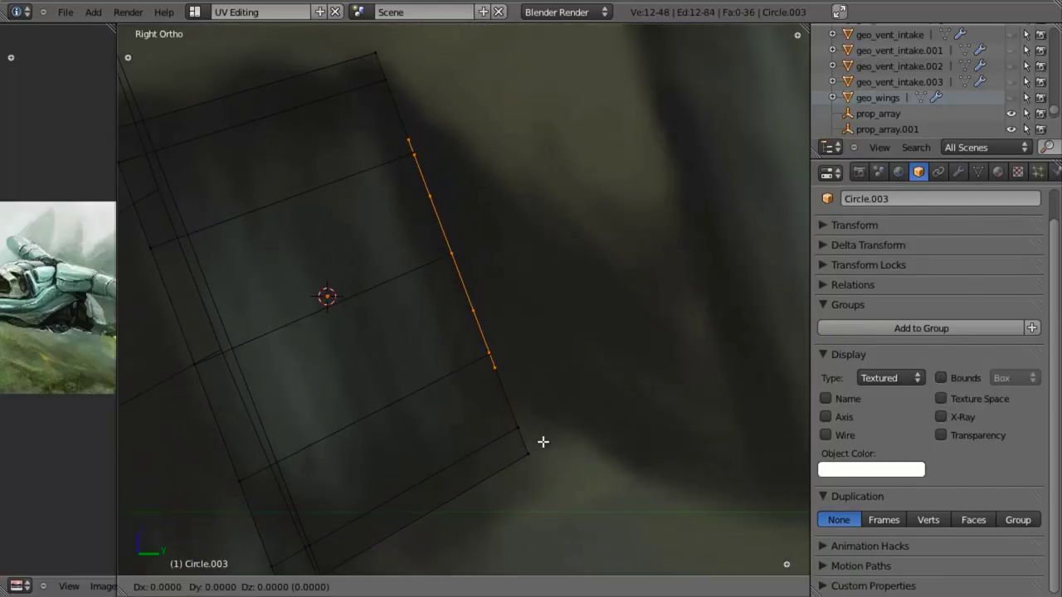
pyautogui.rightClick(543, 443)
pyautogui.press('s')
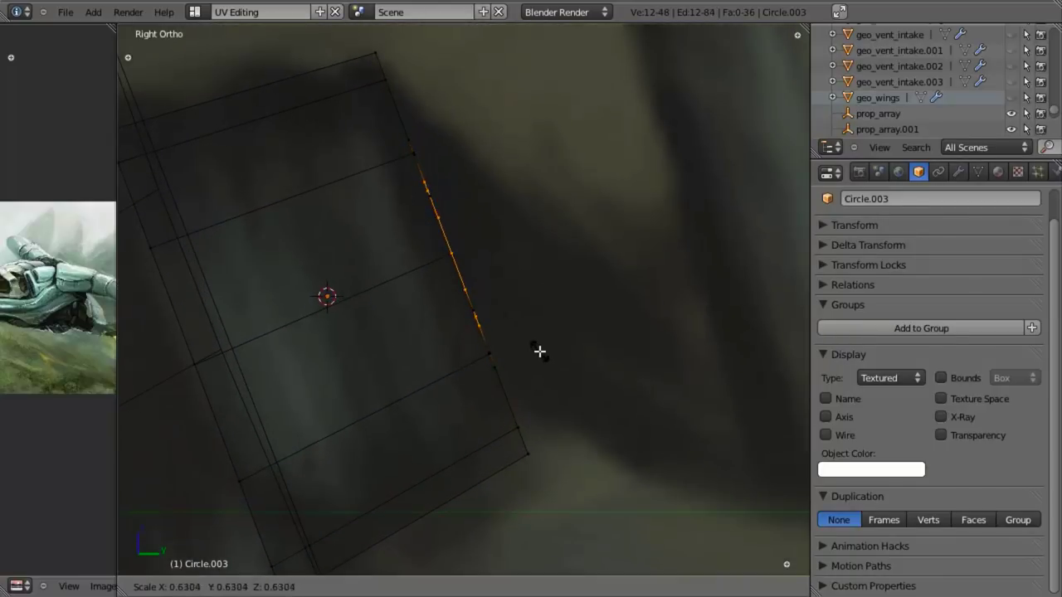
pyautogui.click(542, 369)
# Extrude the scaled ring away from the end face into a short neck pointing toward the reference's steering grip.
pyautogui.press('e')
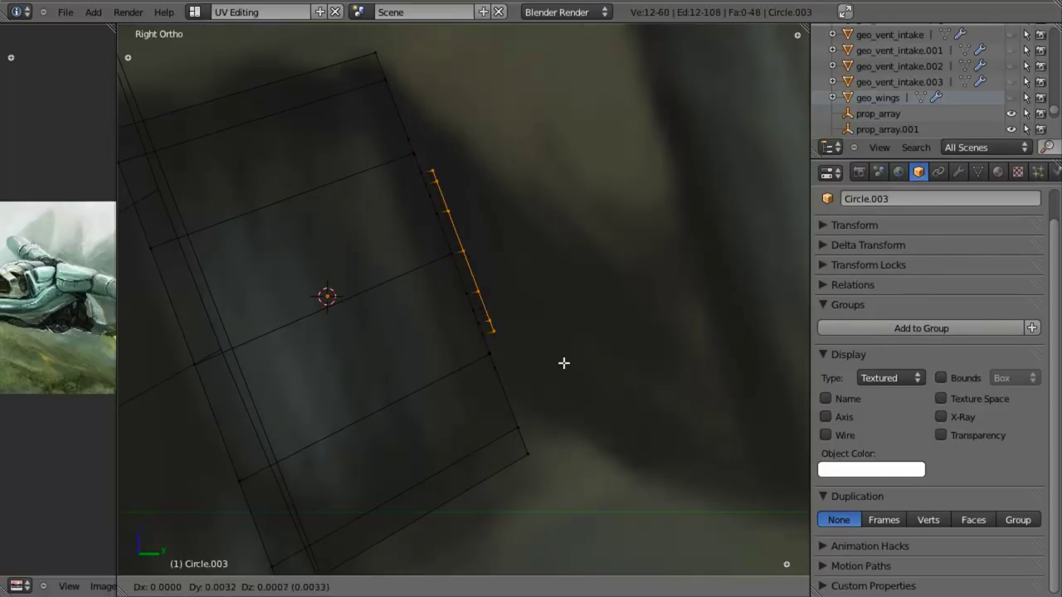
pyautogui.click(636, 329)
pyautogui.scroll(-3, 666, 424)
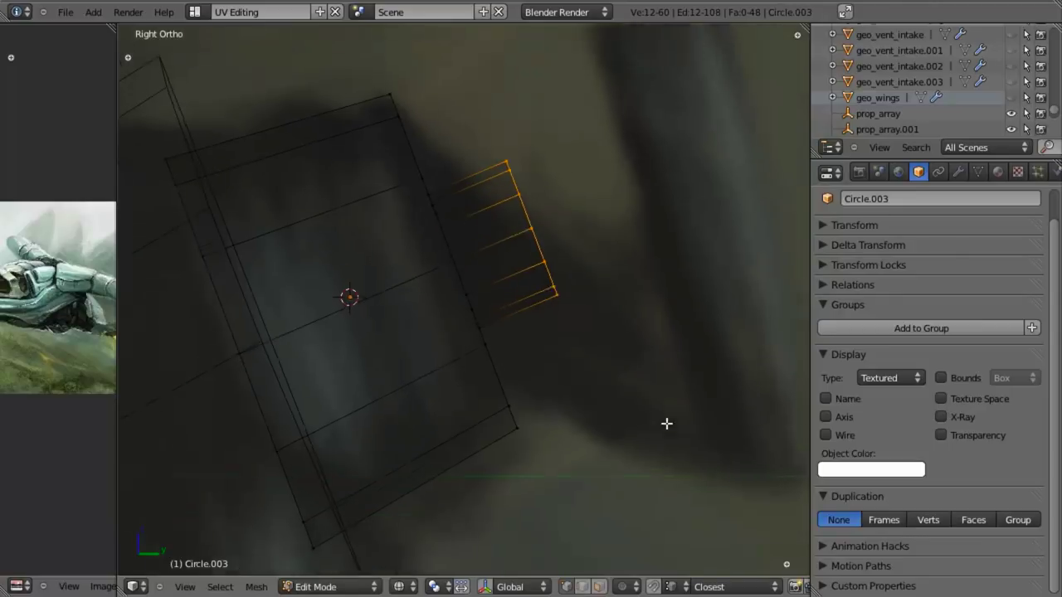
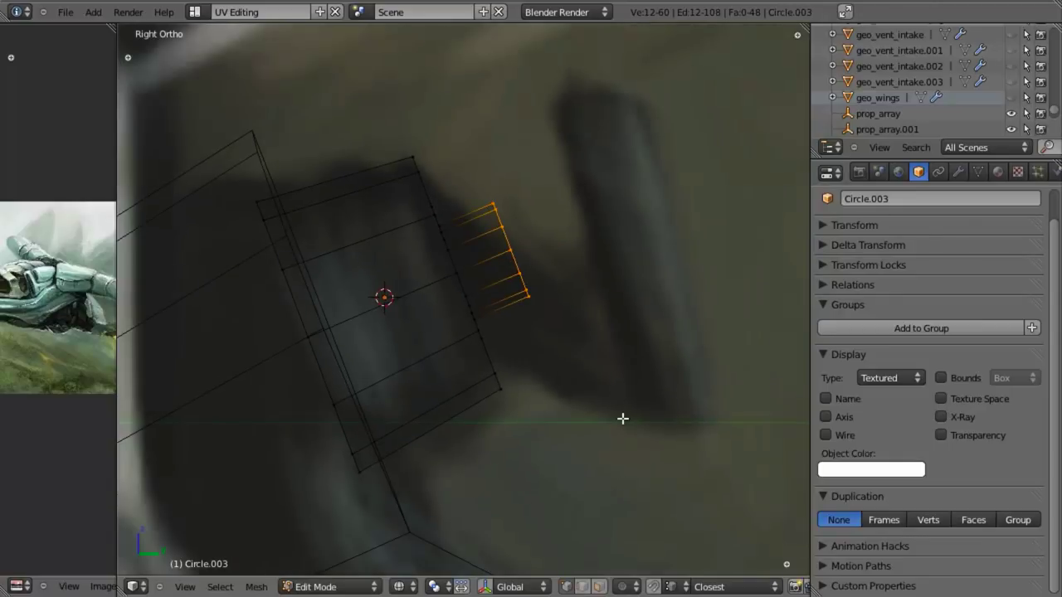
# Round the neck's end ring with To Sphere, repeating it in right, front and top views.
pyautogui.hotkey('shift', 'alt', 's')
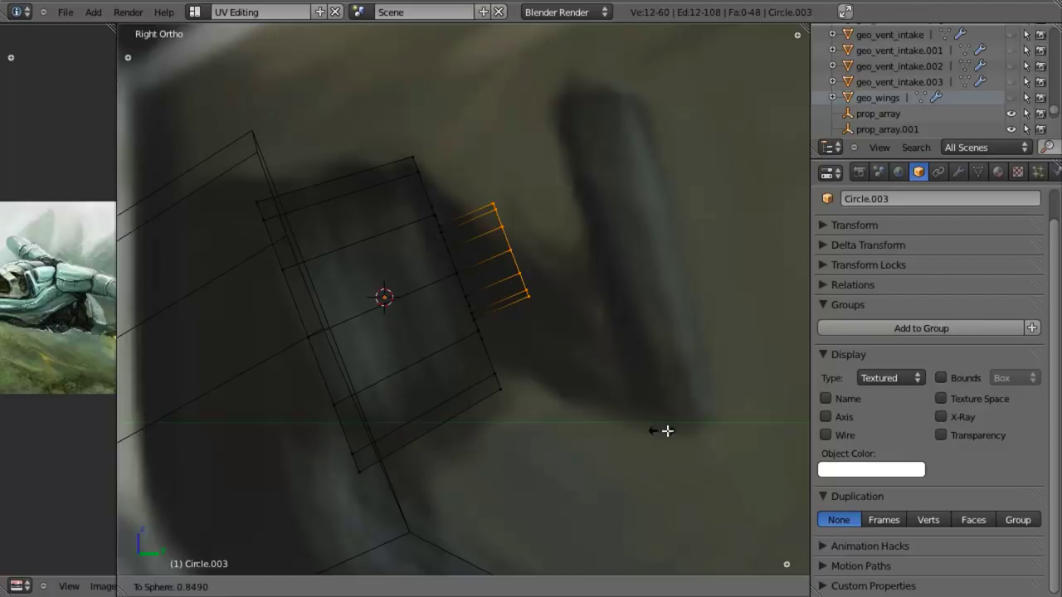
pyautogui.click(750, 367)
pyautogui.scroll(-2, 523, 404)
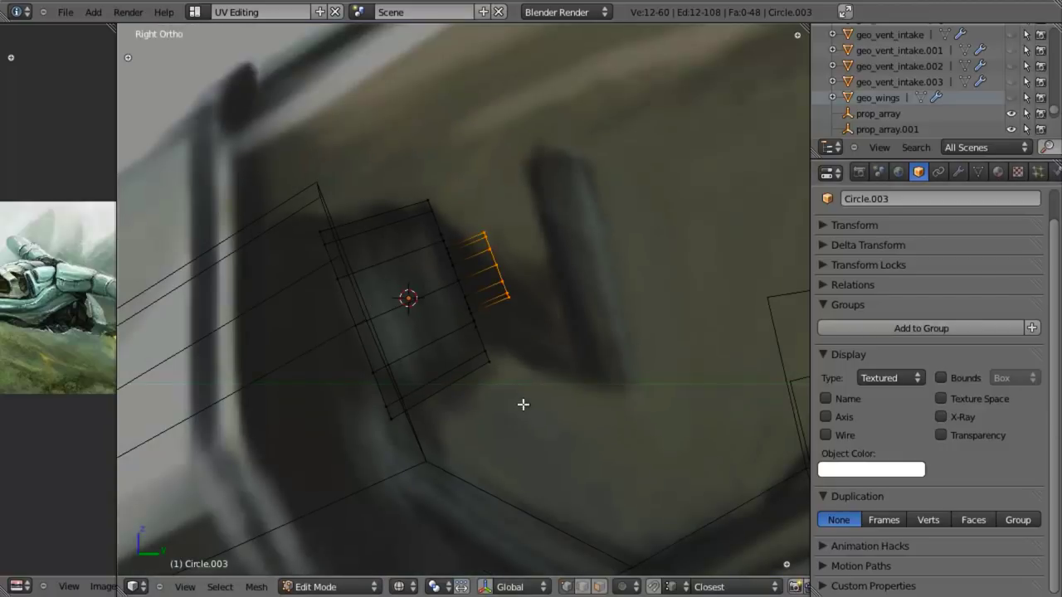
pyautogui.press('KP_1')
pyautogui.press('KP_Decimal')
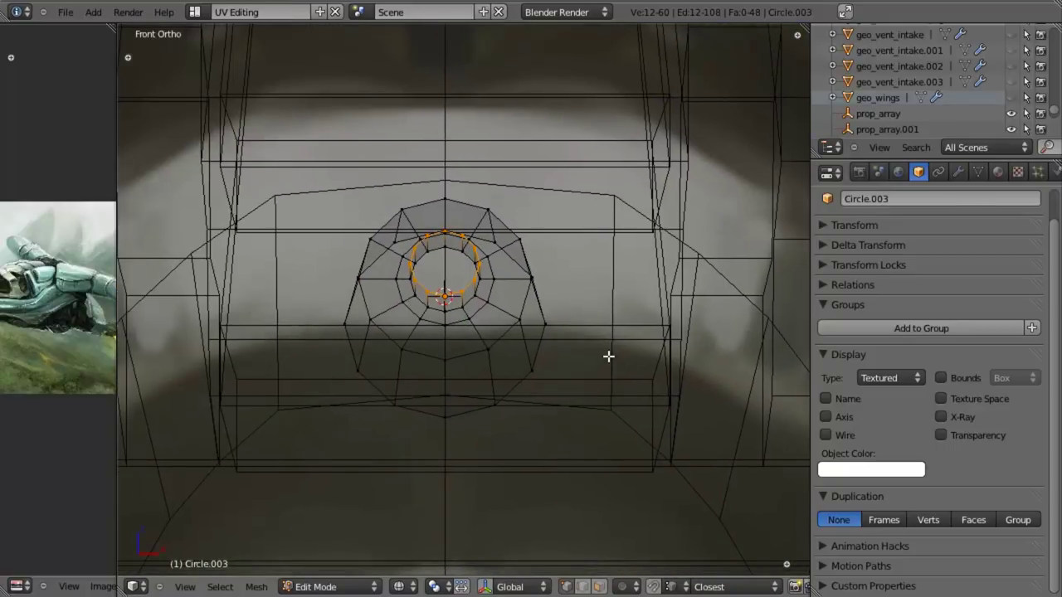
pyautogui.hotkey('shift', 'alt', 's')
pyautogui.click(344, 301)
pyautogui.press('KP_7')
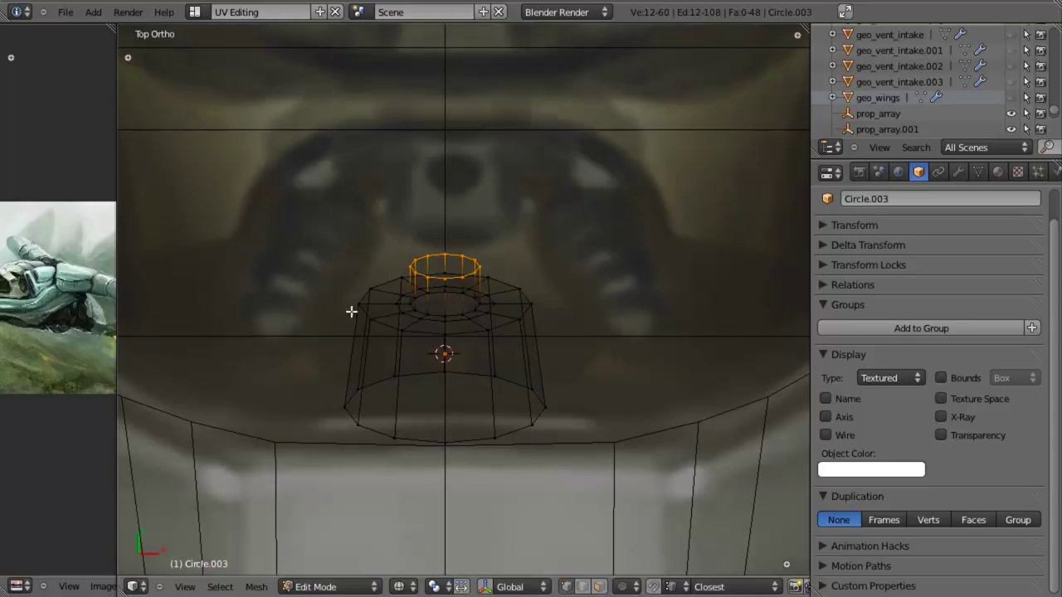
pyautogui.hotkey('shift', 'alt', 's')
pyautogui.click(390, 329)
pyautogui.hotkey('shift', 'alt', 's')
pyautogui.click(614, 338)
# In right view, rotate the neck's end ring to a steeper slant and scale it slightly larger along Z.
pyautogui.press('KP_3')
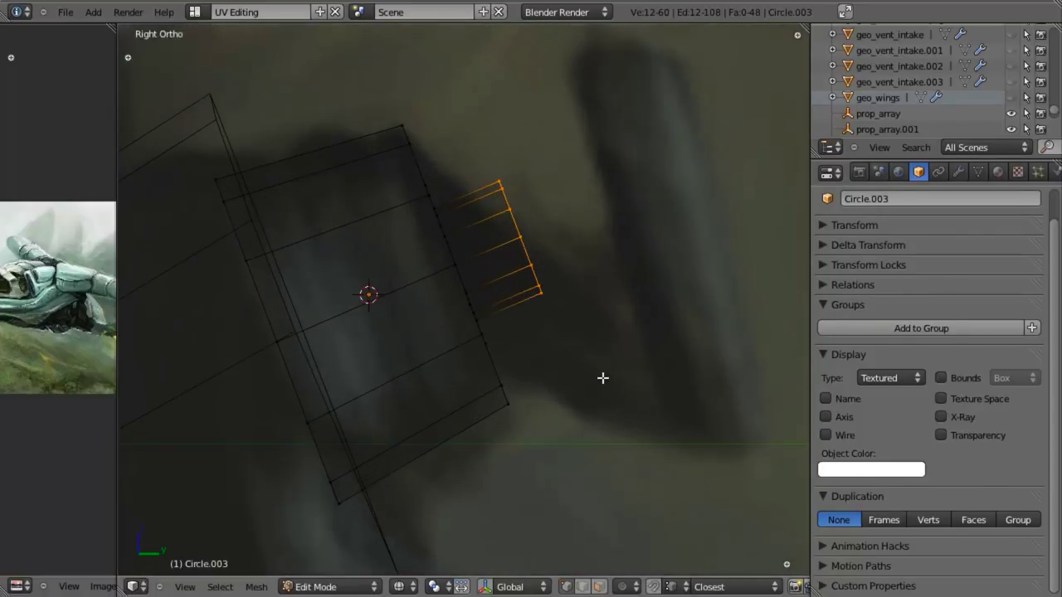
pyautogui.press('r')
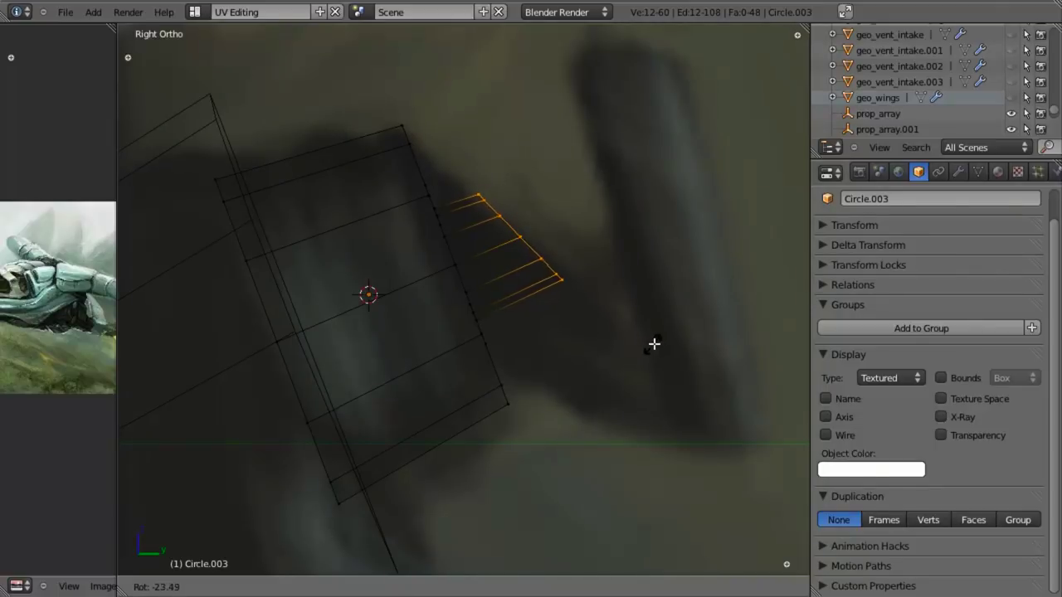
pyautogui.click(666, 337)
pyautogui.press('s')
pyautogui.press('z')
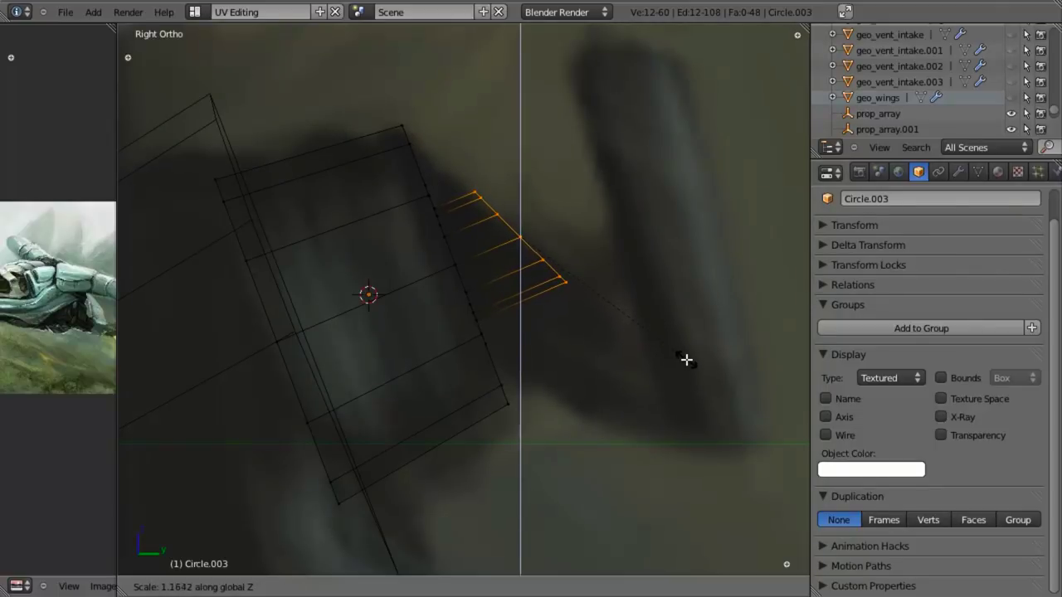
pyautogui.click(683, 358)
pyautogui.scroll(-2, 531, 234)
pyautogui.scroll(3, 591, 334)
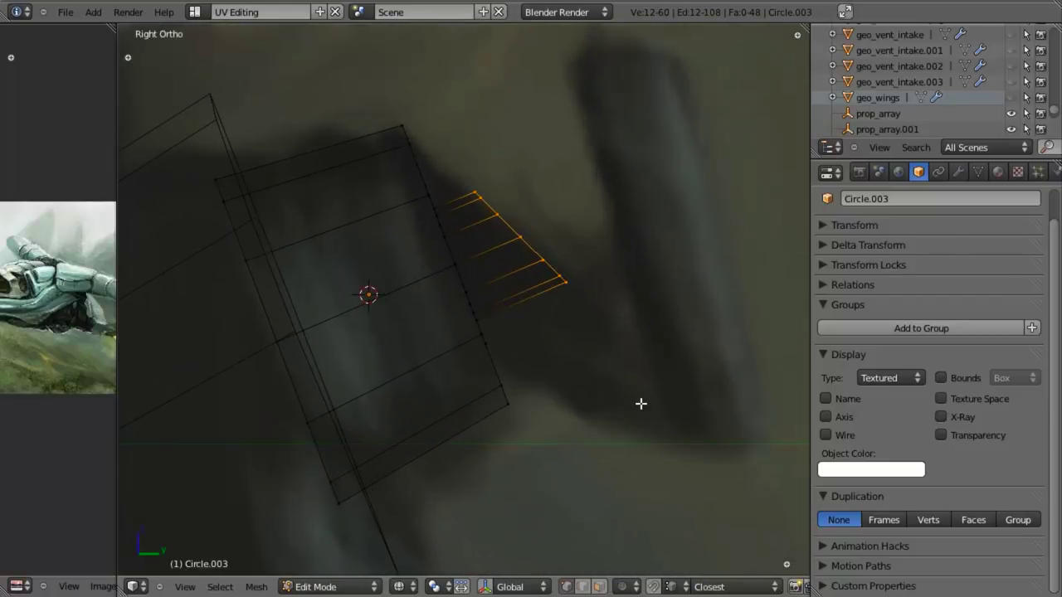
# Extrude the slanted end ring in place and scale it inward to form an inner ring.
pyautogui.press('e')
pyautogui.rightClick(641, 404)
pyautogui.press('s')
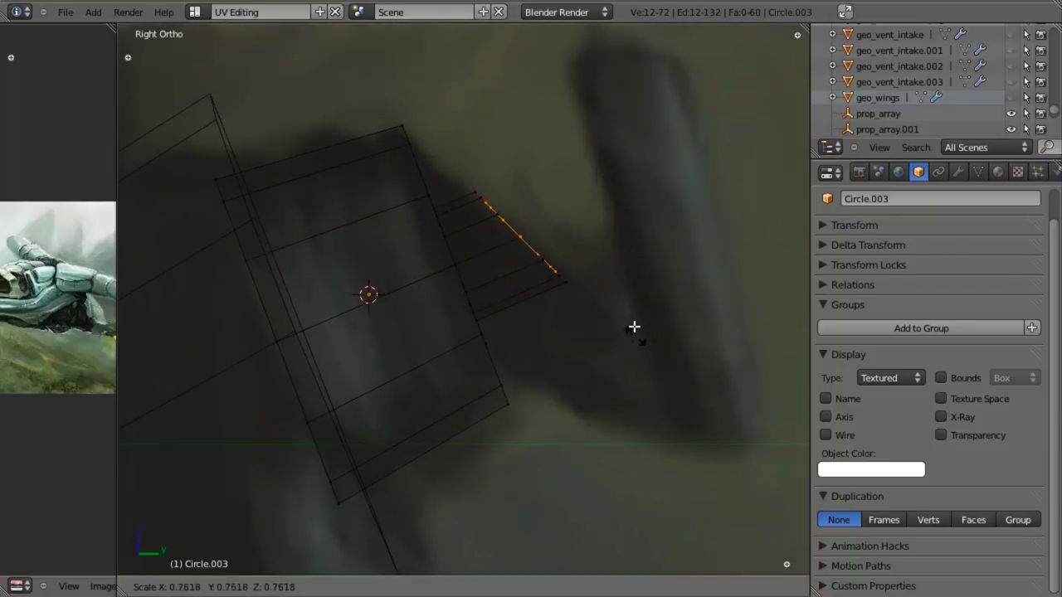
pyautogui.click(608, 260)
# In solid shading, connect two opposite vertices of the inner ring with an edge across the hole.
pyautogui.moveTo(604, 229)
pyautogui.mouseDown(button='middle')
pyautogui.moveTo(493, 325)
pyautogui.moveTo(508, 311)
pyautogui.mouseUp(button='middle')
pyautogui.press('z')
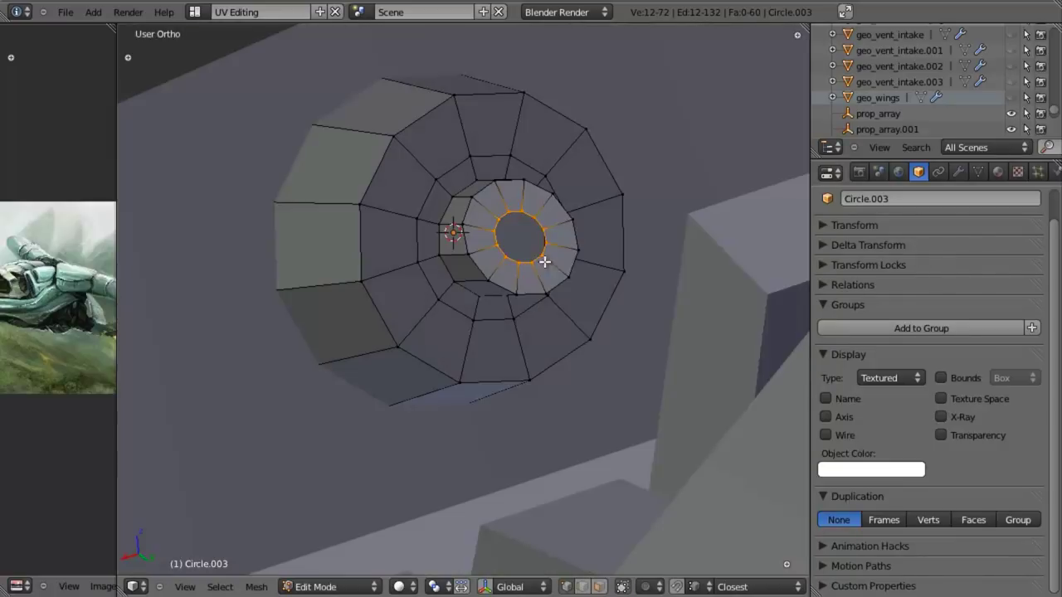
pyautogui.keyDown('shift'); pyautogui.moveTo(573, 185); pyautogui.dragTo(535, 313, button='middle'); pyautogui.keyUp('shift')
pyautogui.scroll(7, 531, 319)
pyautogui.keyDown('shift'); pyautogui.moveTo(461, 521); pyautogui.dragTo(448, 282, button='middle'); pyautogui.keyUp('shift')
pyautogui.press('a')
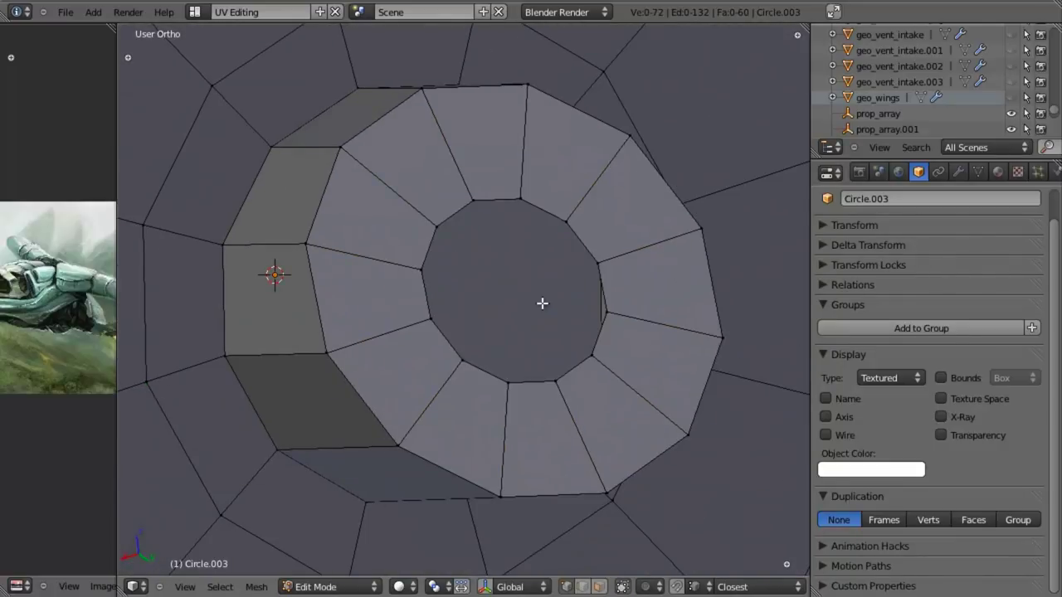
pyautogui.moveTo(574, 393); pyautogui.dragTo(554, 422, button='middle')
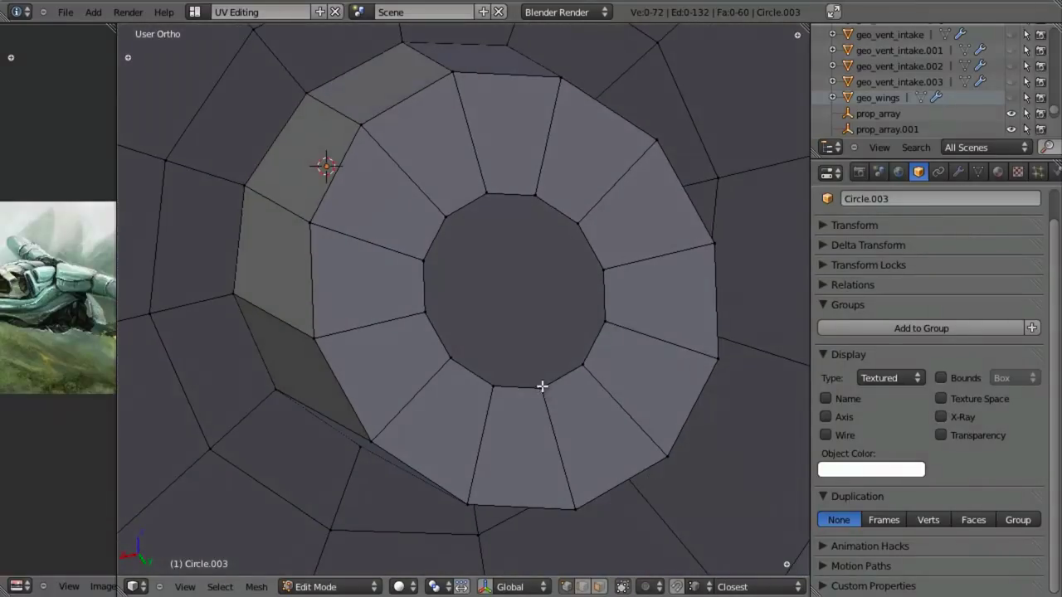
pyautogui.keyDown('shift'); pyautogui.rightClick(480, 192); pyautogui.keyUp('shift')
pyautogui.press('f')
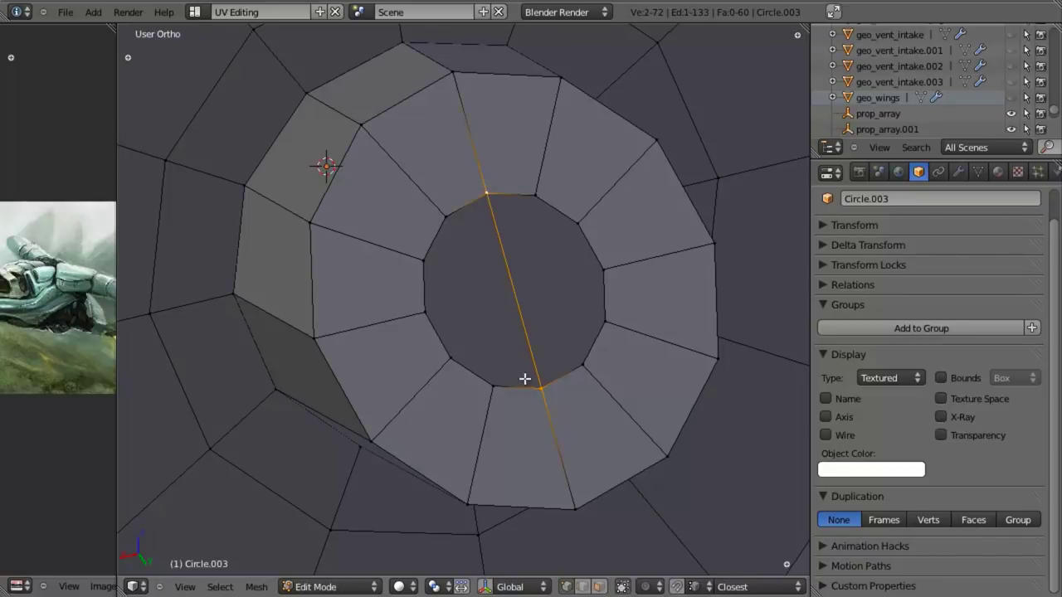
pyautogui.moveTo(525, 378); pyautogui.dragTo(580, 313, button='middle')
# Subdivide the connecting edge once and add both of its end vertices to the selection.
pyautogui.press('w')
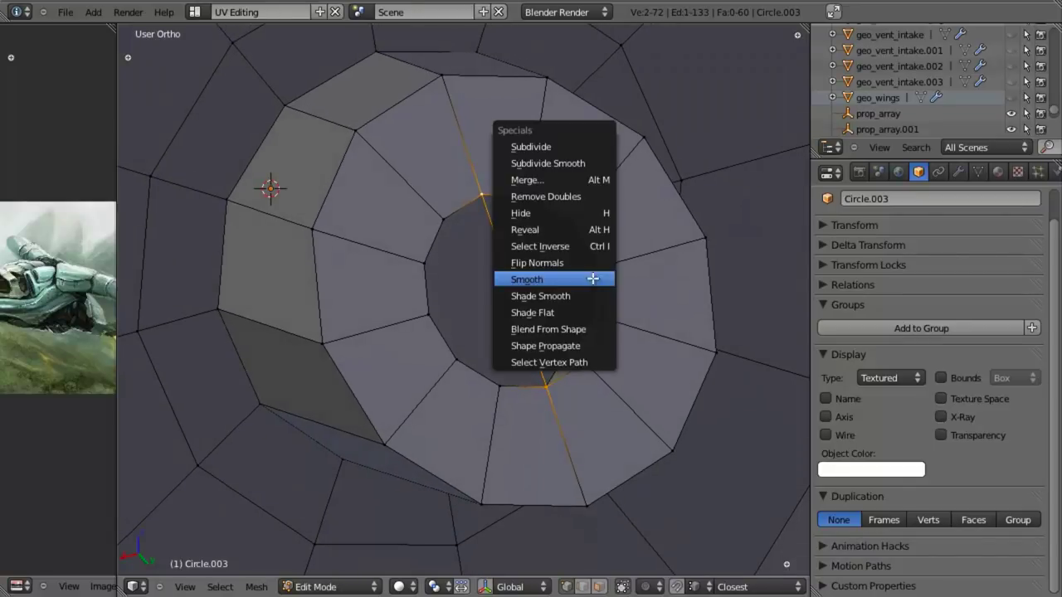
pyautogui.click(564, 146)
pyautogui.rightClick(425, 315)
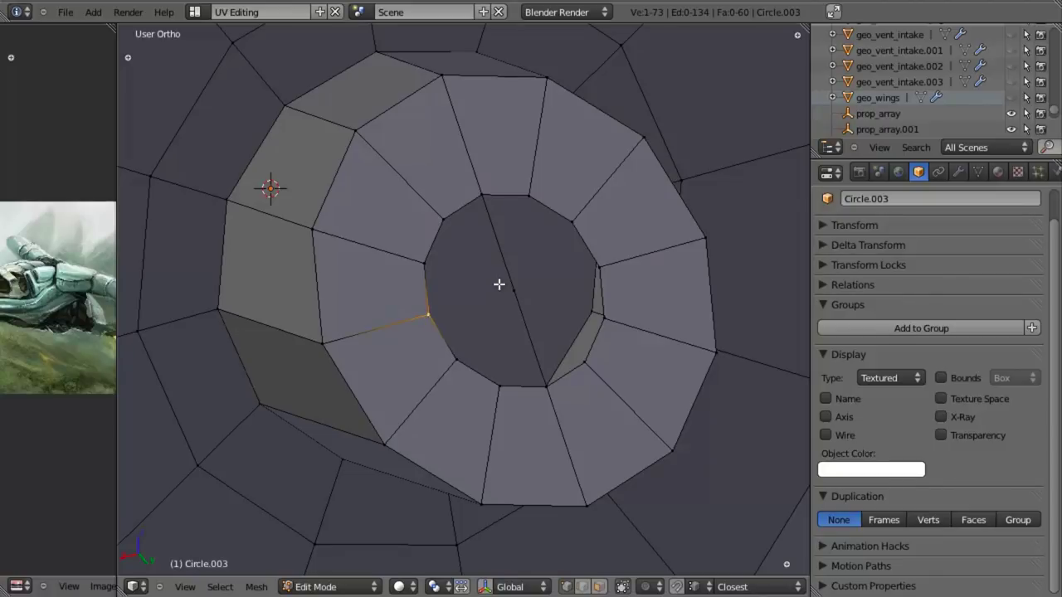
pyautogui.press('a')
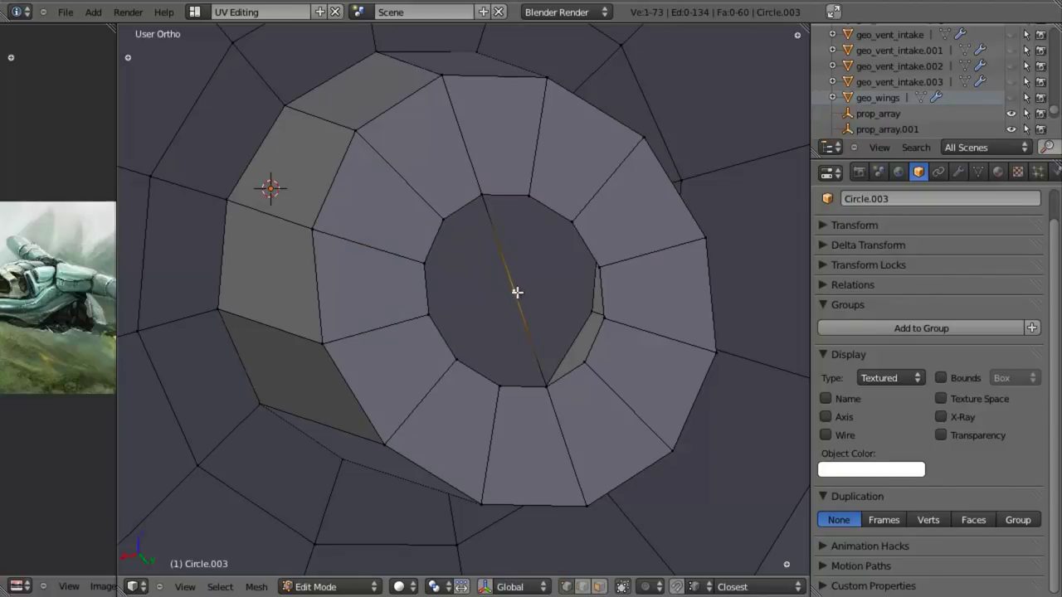
pyautogui.hotkey('ctrl', 'z')
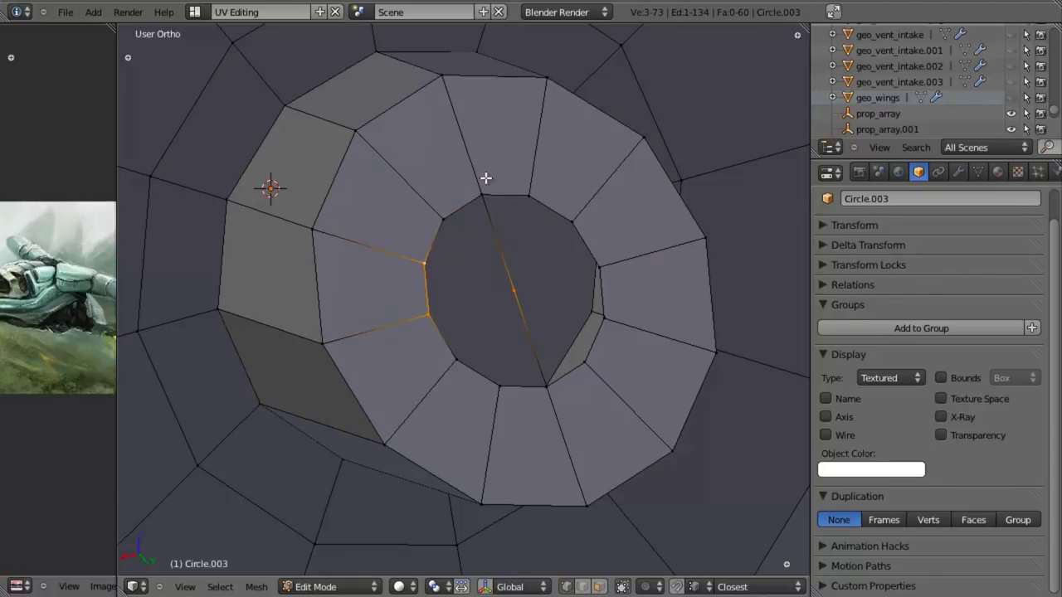
pyautogui.keyDown('shift'); pyautogui.rightClick(484, 189); pyautogui.keyUp('shift')
pyautogui.keyDown('shift'); pyautogui.rightClick(545, 389); pyautogui.keyUp('shift')
pyautogui.press('w')
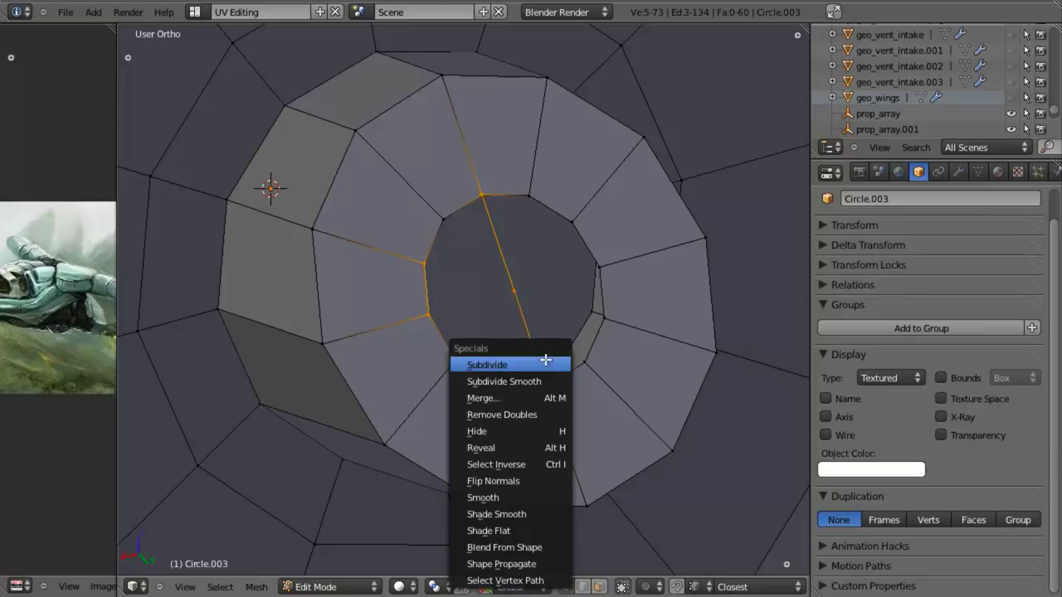
pyautogui.click(545, 365)
pyautogui.rightClick(541, 391)
pyautogui.keyDown('shift'); pyautogui.rightClick(524, 355); pyautogui.keyUp('shift')
pyautogui.hotkey('ctrl', 'z')
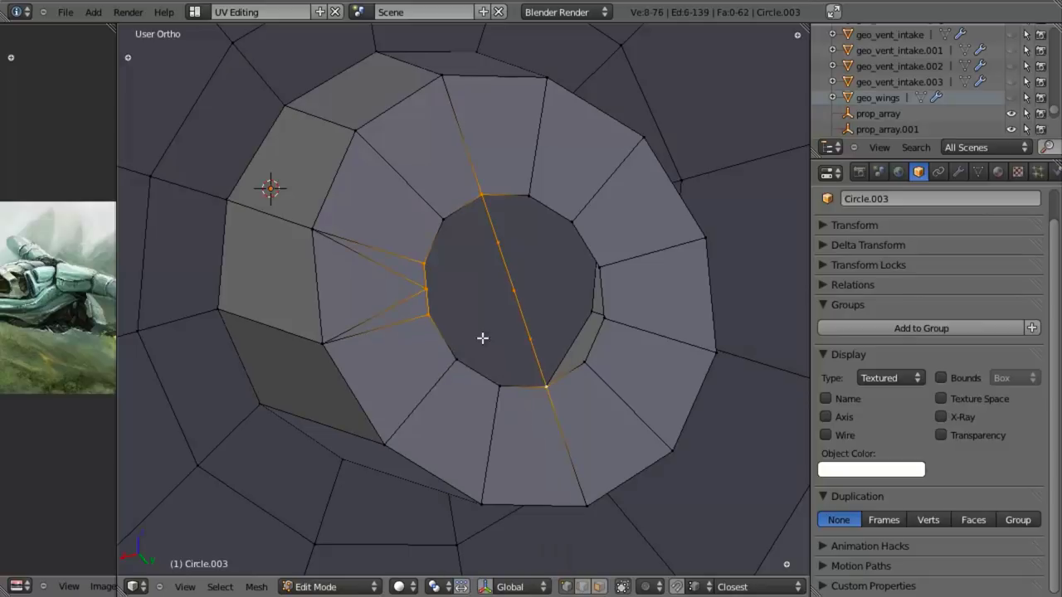
# Deselect the two stray ring vertices and subdivide both halves of the connecting edge, then clear the selection.
pyautogui.keyDown('shift'); pyautogui.rightClick(442, 316); pyautogui.keyUp('shift')
pyautogui.keyDown('shift'); pyautogui.rightClick(432, 269); pyautogui.keyUp('shift')
pyautogui.press('w')
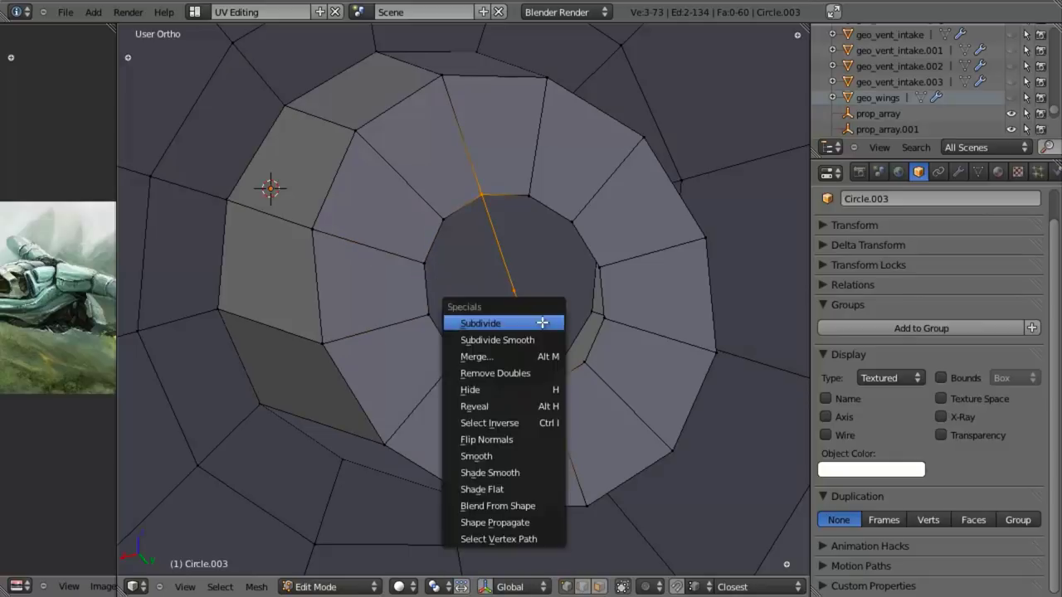
pyautogui.click(542, 322)
pyautogui.press('a')
# Fill the lowest two quads between the connecting edge and one side of the inner ring.
pyautogui.keyDown('shift'); pyautogui.rightClick(514, 404); pyautogui.keyUp('shift')
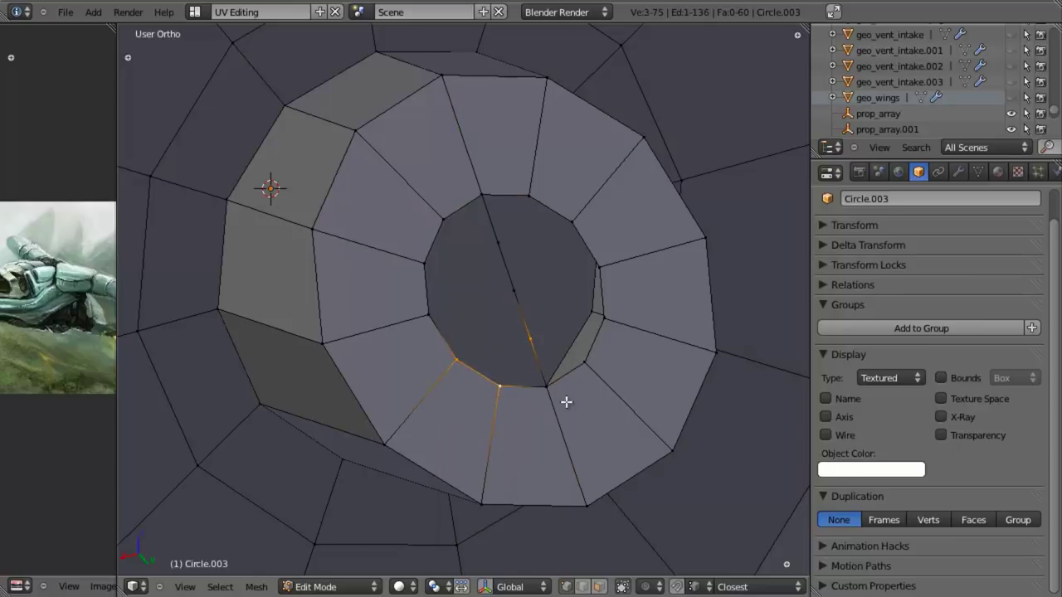
pyautogui.keyDown('shift'); pyautogui.rightClick(567, 401); pyautogui.keyUp('shift')
pyautogui.press('f')
pyautogui.rightClick(542, 357)
pyautogui.keyDown('shift'); pyautogui.rightClick(431, 326); pyautogui.keyUp('shift')
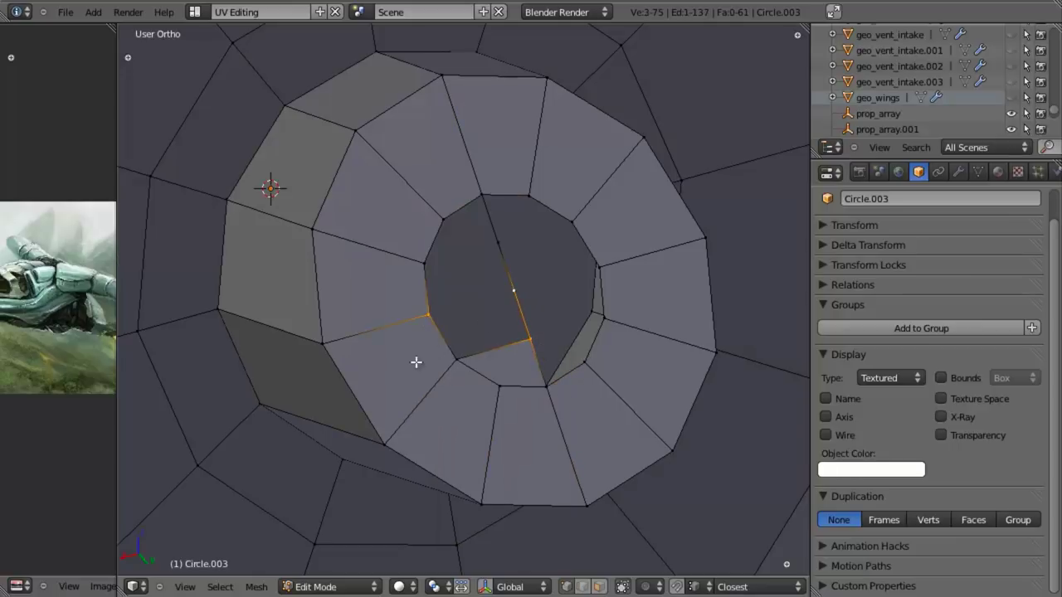
pyautogui.press('j')
# Fill the remaining two quads on the same side of the connecting edge, closing that half of the hole.
pyautogui.press('a')
pyautogui.press('b')
pyautogui.moveTo(404, 273); pyautogui.dragTo(550, 331)
pyautogui.press('j')
pyautogui.press('a')
pyautogui.press('a')
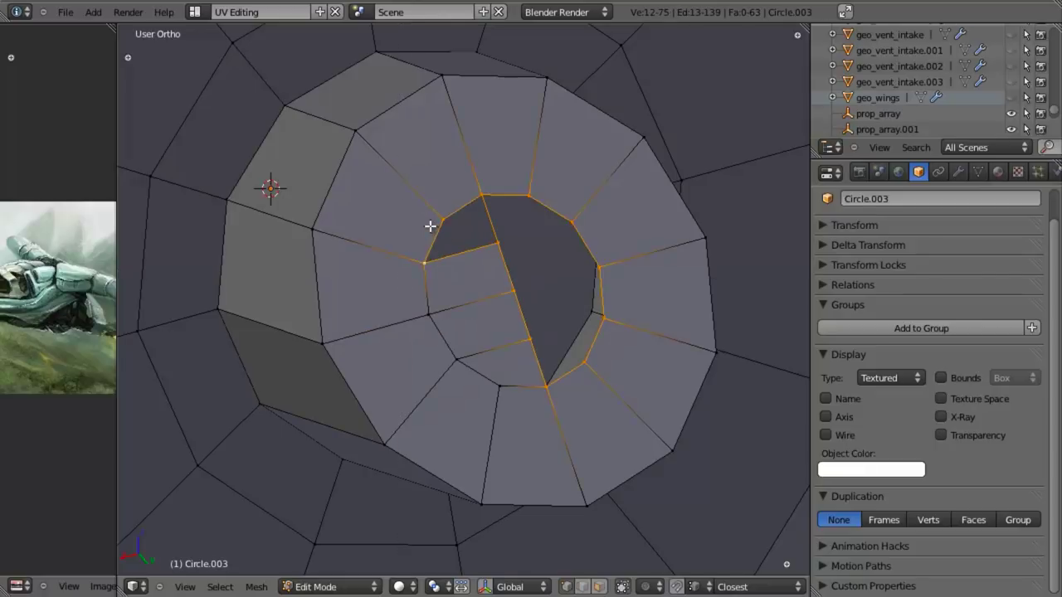
pyautogui.press('a')
pyautogui.press('b')
pyautogui.moveTo(348, 146); pyautogui.dragTo(516, 279)
pyautogui.press('f')
pyautogui.press('a')
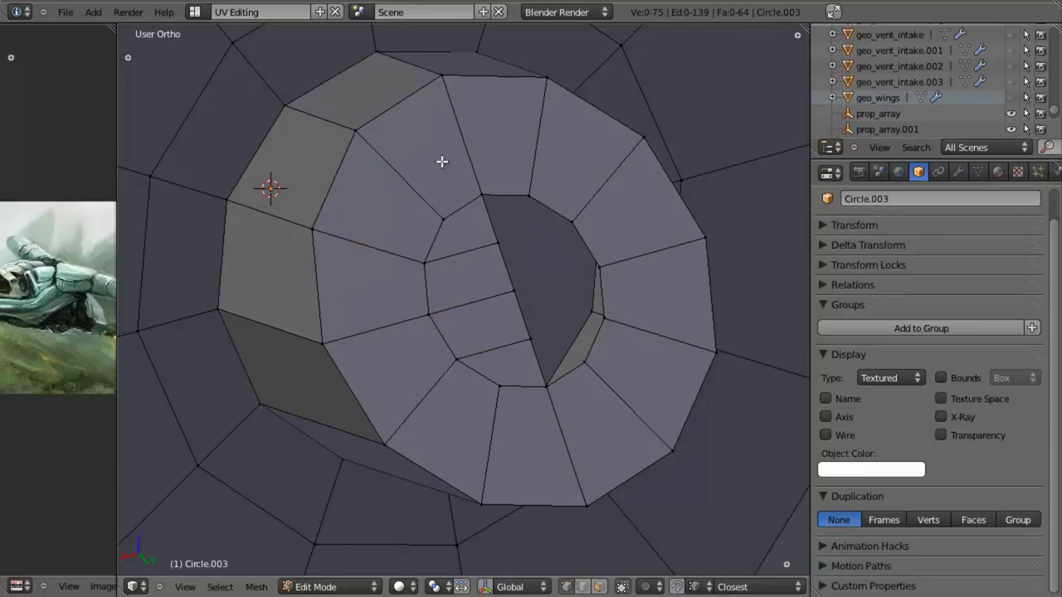
# Fill the upper two quads in the open half of the hole, working down from the connecting edge's upper end.
pyautogui.press('b')
pyautogui.moveTo(440, 155); pyautogui.dragTo(632, 261)
pyautogui.press('j')
pyautogui.press('a')
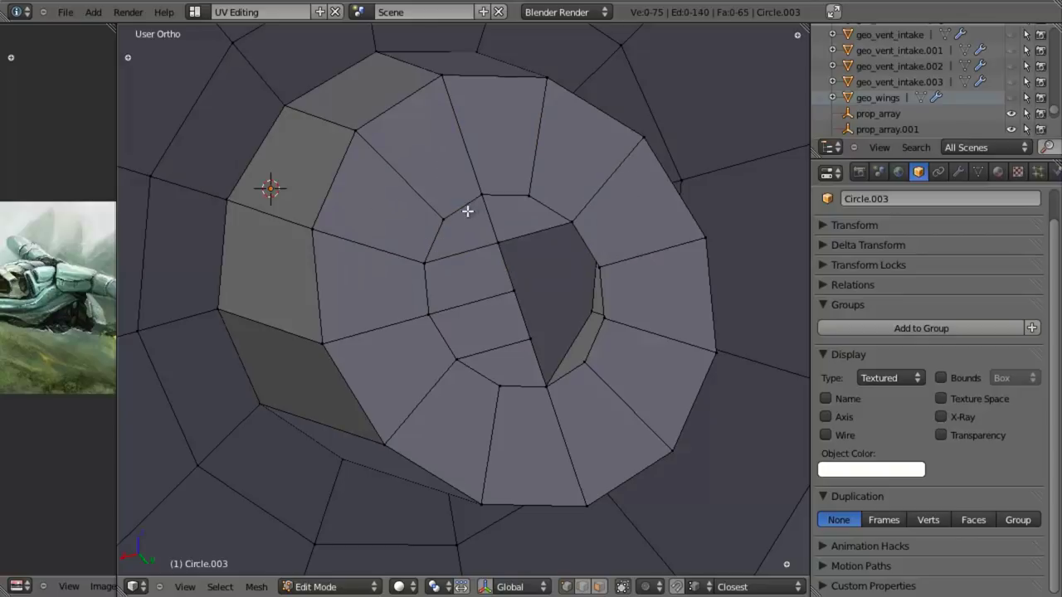
pyautogui.press('b')
pyautogui.moveTo(466, 204); pyautogui.dragTo(639, 295)
pyautogui.press('a')
pyautogui.press('b')
pyautogui.moveTo(474, 249); pyautogui.dragTo(622, 351)
pyautogui.press('a')
# Fill the lowest quad and the last gap above it to close the neck's end cap completely.
pyautogui.press('b')
pyautogui.moveTo(491, 307); pyautogui.dragTo(638, 428)
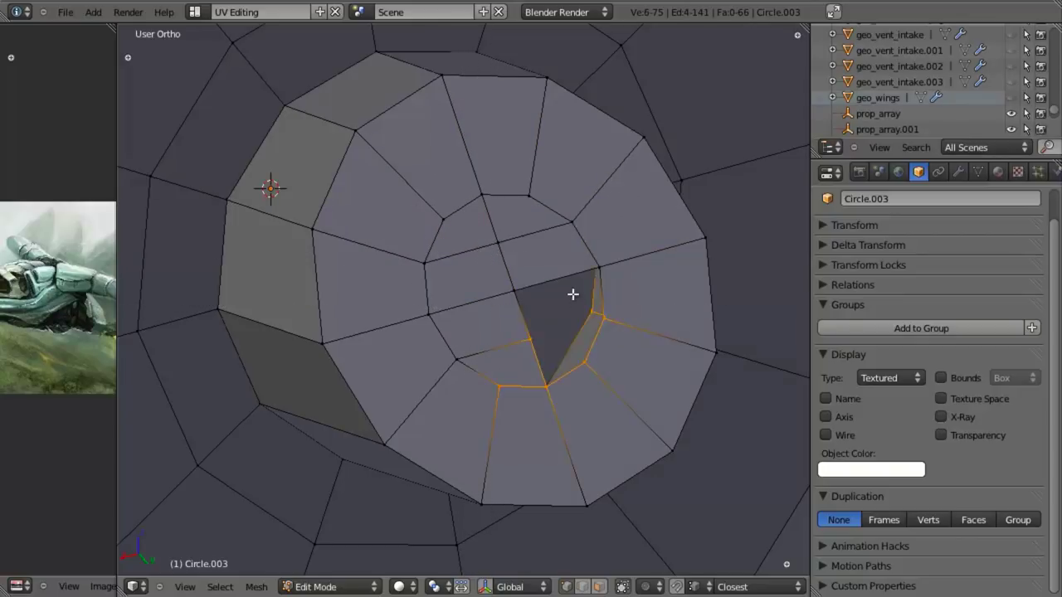
pyautogui.keyDown('shift'); pyautogui.rightClick(497, 390); pyautogui.keyUp('shift')
pyautogui.press('f')
pyautogui.press('a')
pyautogui.keyDown('alt'); pyautogui.rightClick(525, 309); pyautogui.keyUp('alt')
pyautogui.press('f')
pyautogui.scroll(-12, 486, 290)
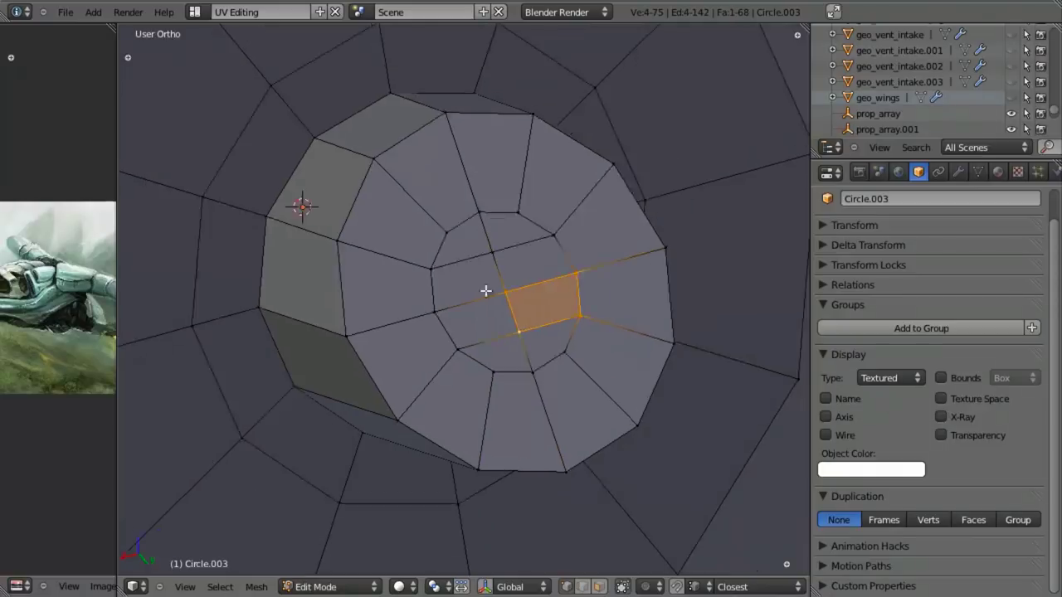
# Finish editing the steering column mesh and add a new cube at the 3D cursor, in a wireframe side view.
pyautogui.press('a')
pyautogui.moveTo(432, 365); pyautogui.dragTo(487, 357, button='middle')
pyautogui.press('KP_3')
pyautogui.press('z')
pyautogui.scroll(4, 501, 357)
pyautogui.keyDown('shift'); pyautogui.moveTo(395, 358); pyautogui.dragTo(415, 353, button='middle'); pyautogui.keyUp('shift')
pyautogui.press('Tab')
pyautogui.scroll(-4, 408, 354)
pyautogui.hotkey('shift', 'a')
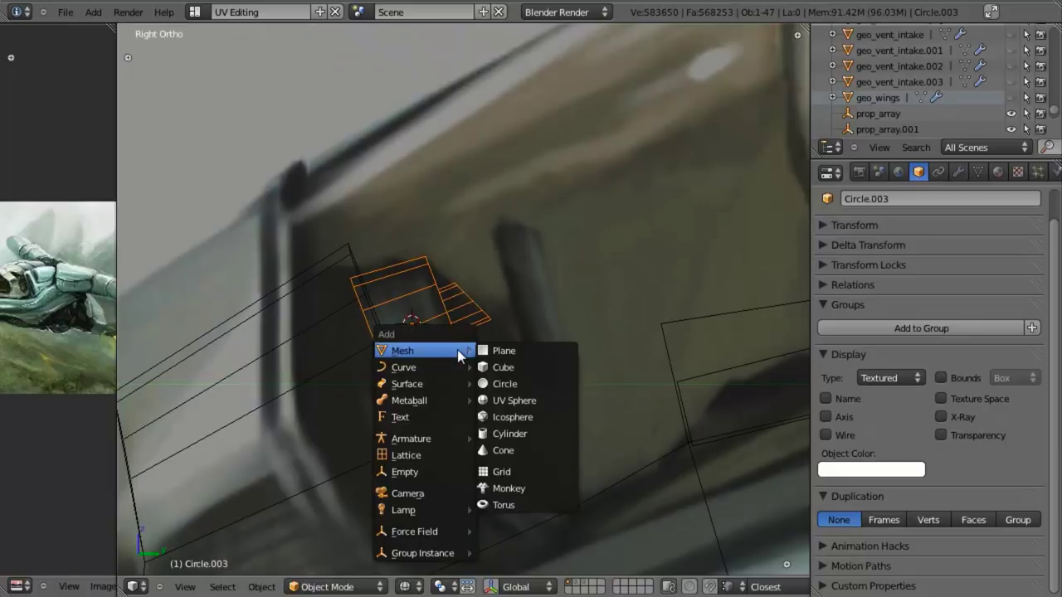
pyautogui.click(523, 365)
pyautogui.scroll(3, 529, 378)
pyautogui.scroll(-5, 539, 389)
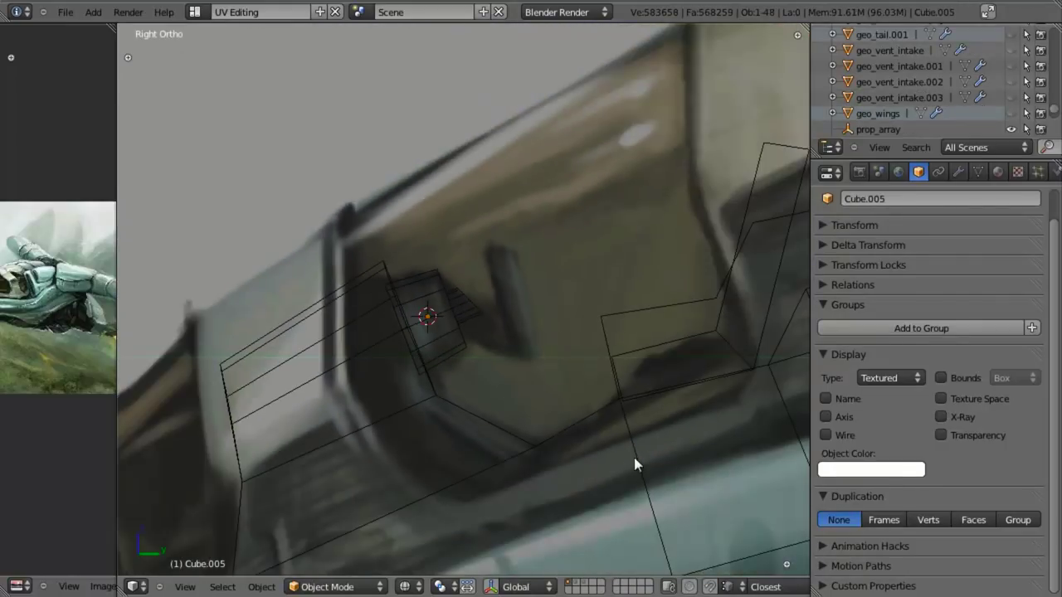
# Scale the new cube's mesh down to a small block, then stretch it along Z into an upright grip shape.
pyautogui.press('Tab')
pyautogui.press('s')
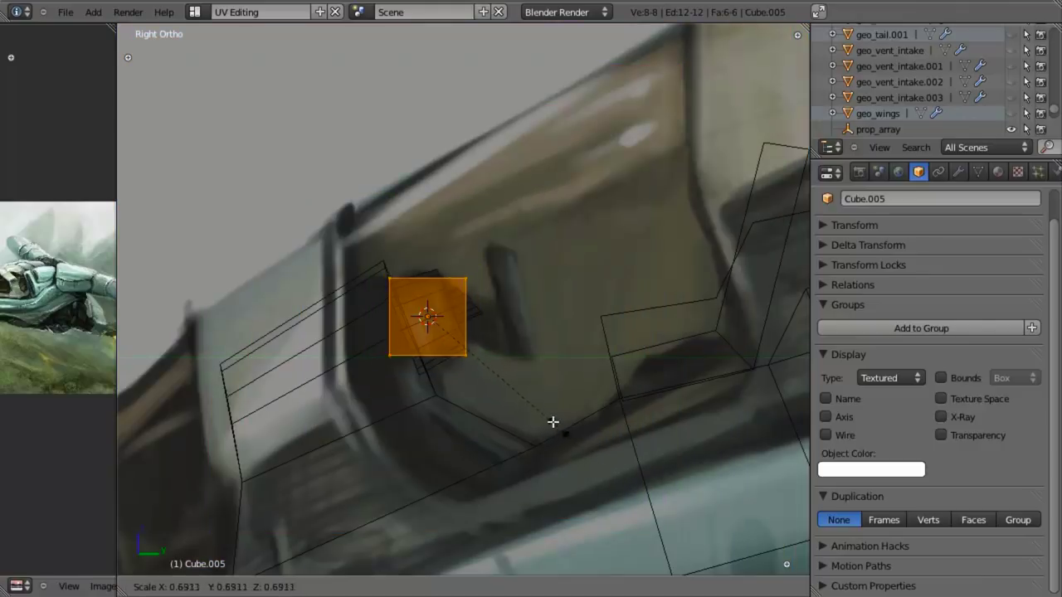
pyautogui.click(463, 346)
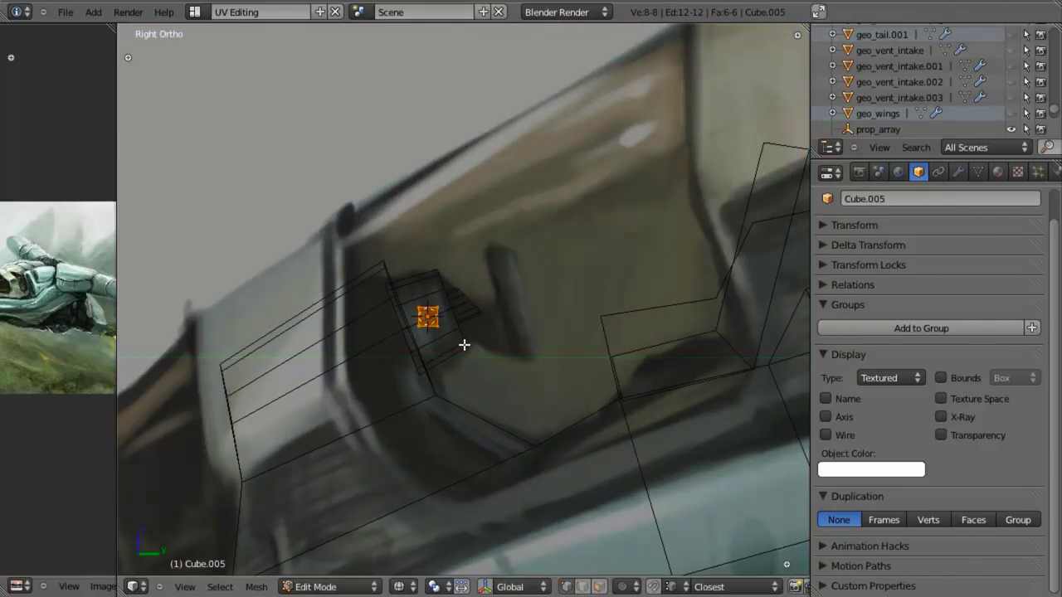
pyautogui.press('s')
pyautogui.press('z')
pyautogui.click(489, 406)
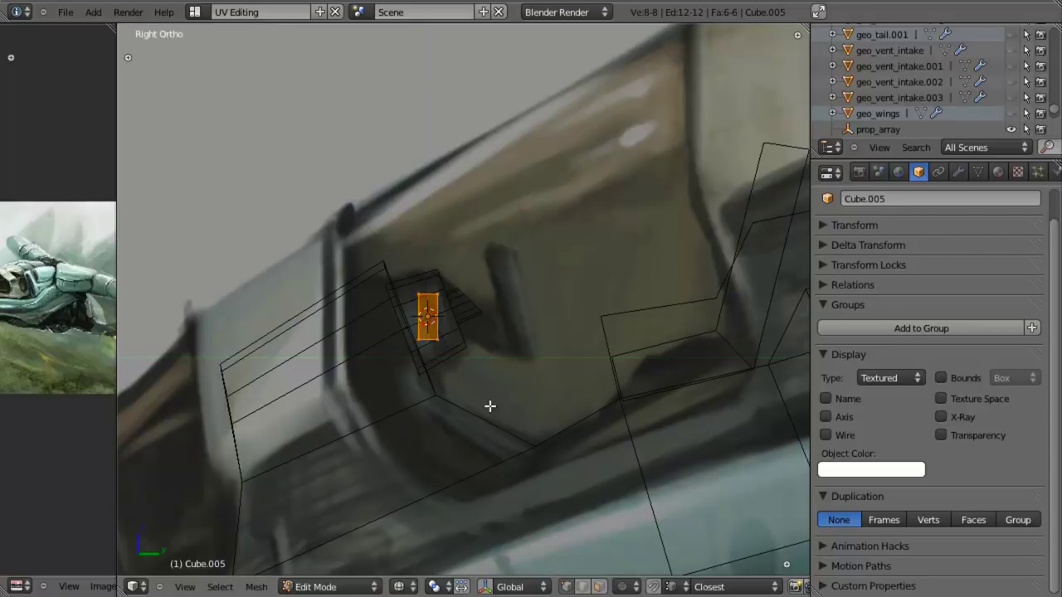
# Move the upright block along the global Y axis, out from the steering column toward the control grip in the reference.
pyautogui.press('g')
pyautogui.rightClick(570, 365)
pyautogui.press('g')
pyautogui.press('y')
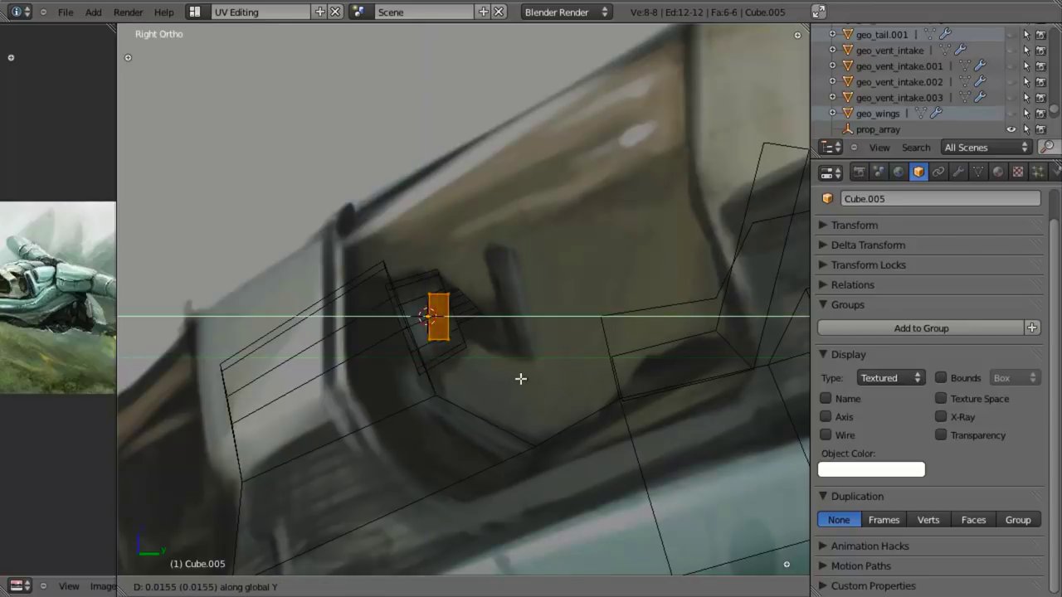
pyautogui.click(592, 374)
pyautogui.press('KP_1')
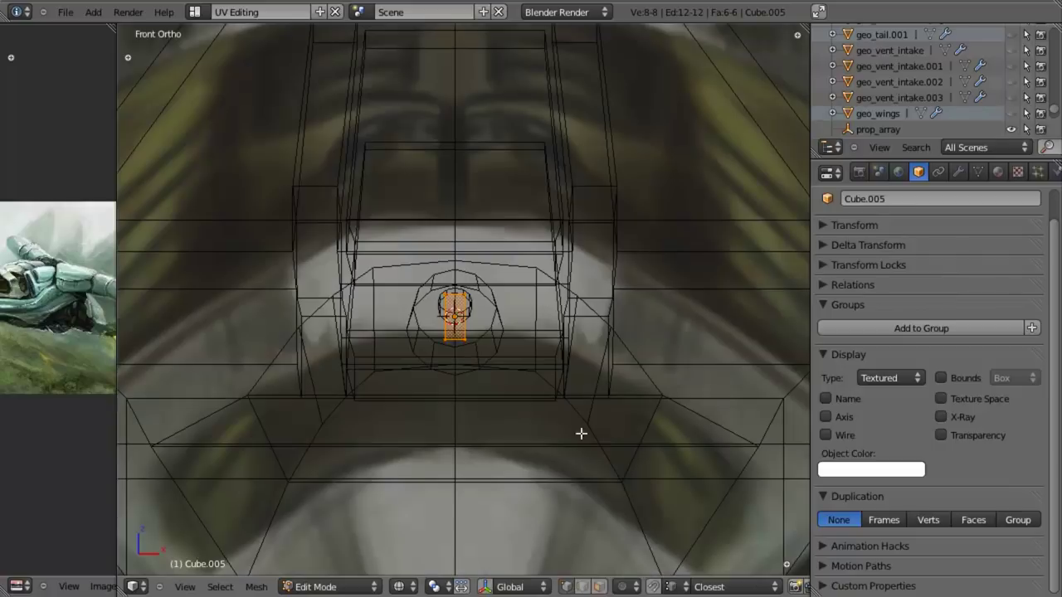
# Raise the small box mesh along Z and move it outward along X to the positive side of the centre line.
pyautogui.press('g')
pyautogui.press('z')
pyautogui.press('x')
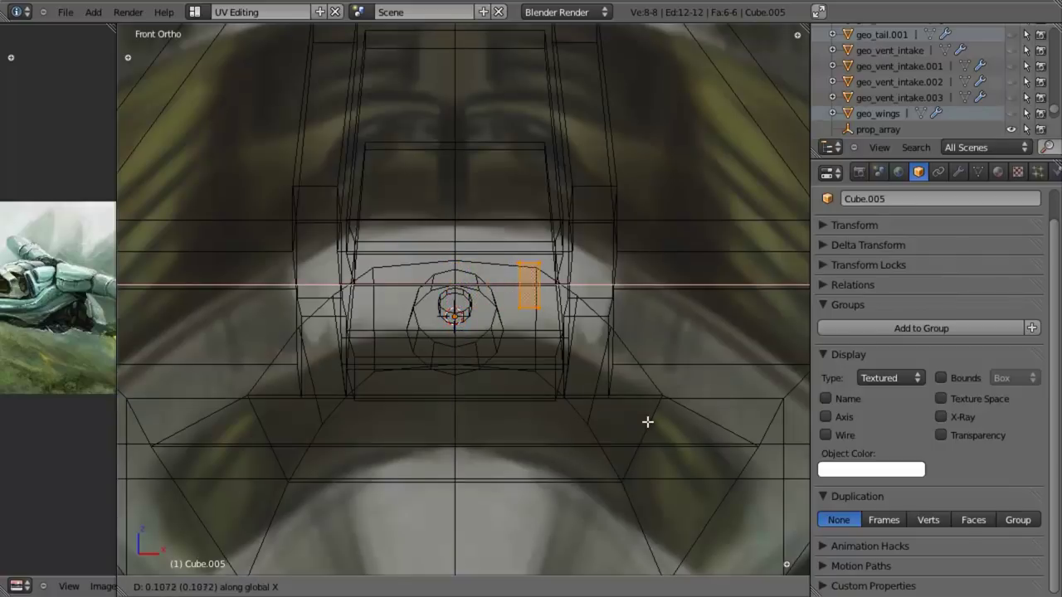
pyautogui.click(671, 417)
# Extrude the box's bottom face downward, rotate it inward toward the centre line and reposition it to begin a curve.
pyautogui.press('Tab')
pyautogui.press('b')
pyautogui.moveTo(535, 256); pyautogui.dragTo(593, 339)
pyautogui.scroll(4, 655, 356)
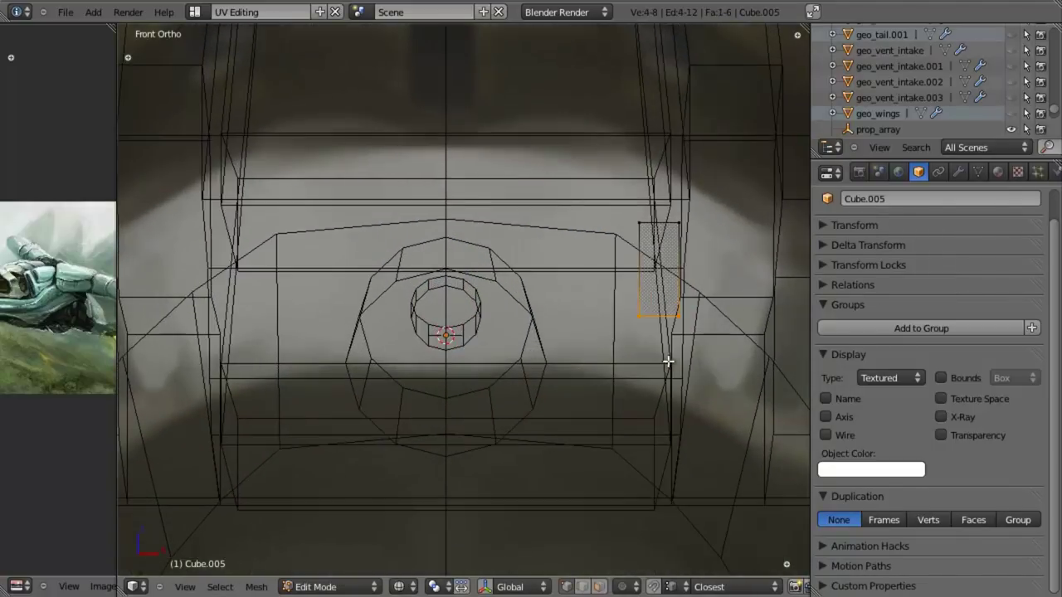
pyautogui.press('r')
pyautogui.click(680, 426)
pyautogui.press('g')
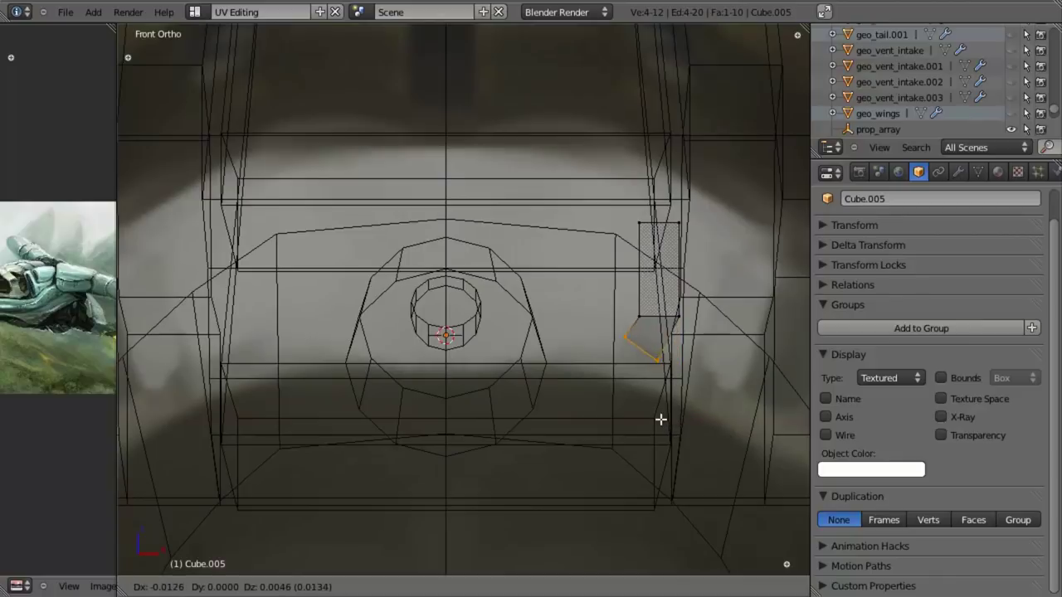
pyautogui.click(664, 423)
# Extrude the curve's end face two more times, rotating and positioning each segment to continue the bend toward the centre line.
pyautogui.press('e')
pyautogui.click(637, 444)
pyautogui.press('r')
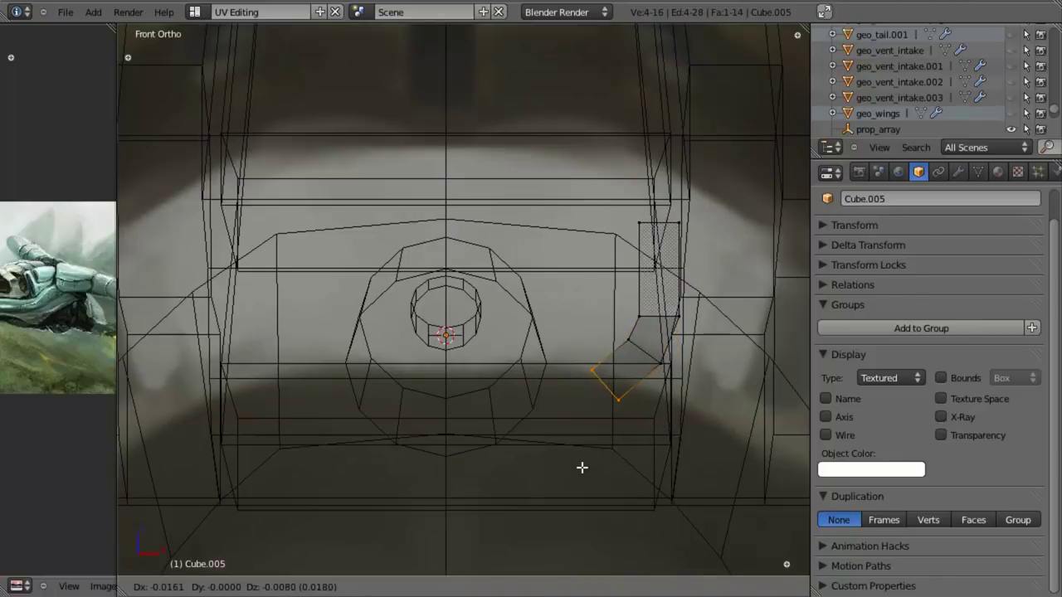
pyautogui.click(557, 473)
pyautogui.press('r')
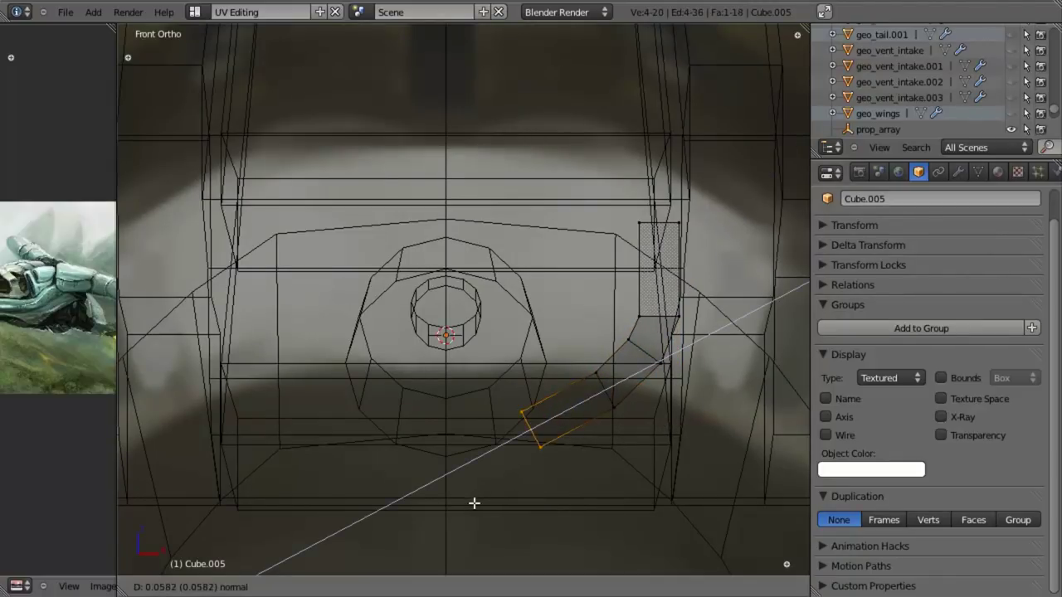
pyautogui.click(485, 498)
pyautogui.press('r')
pyautogui.click(590, 501)
pyautogui.press('g')
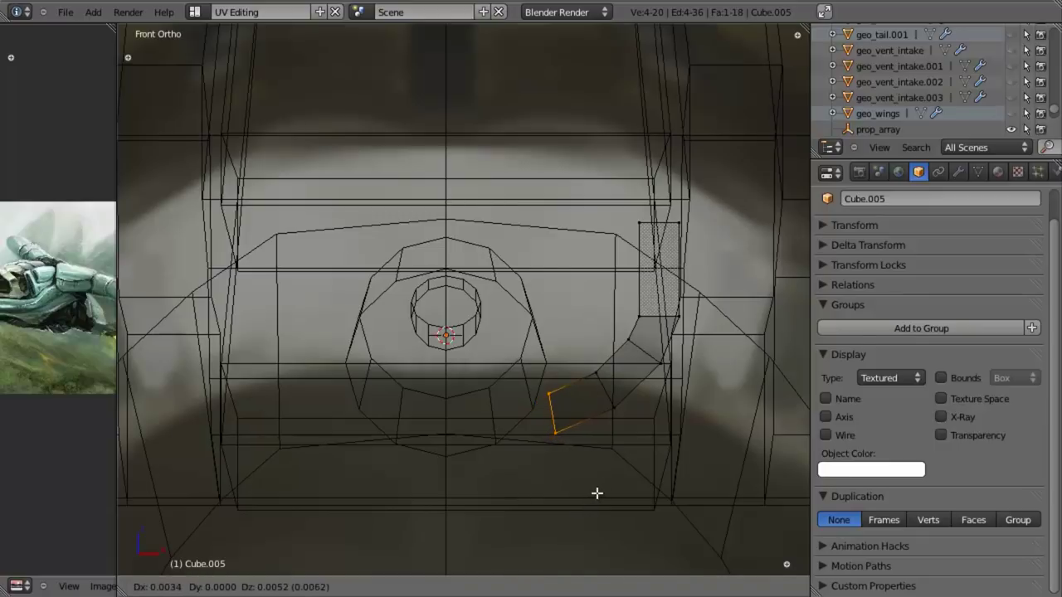
pyautogui.click(596, 493)
# Extrude the end face once more toward the centre line and rotate it upright.
pyautogui.press('e')
pyautogui.click(530, 506)
pyautogui.press('r')
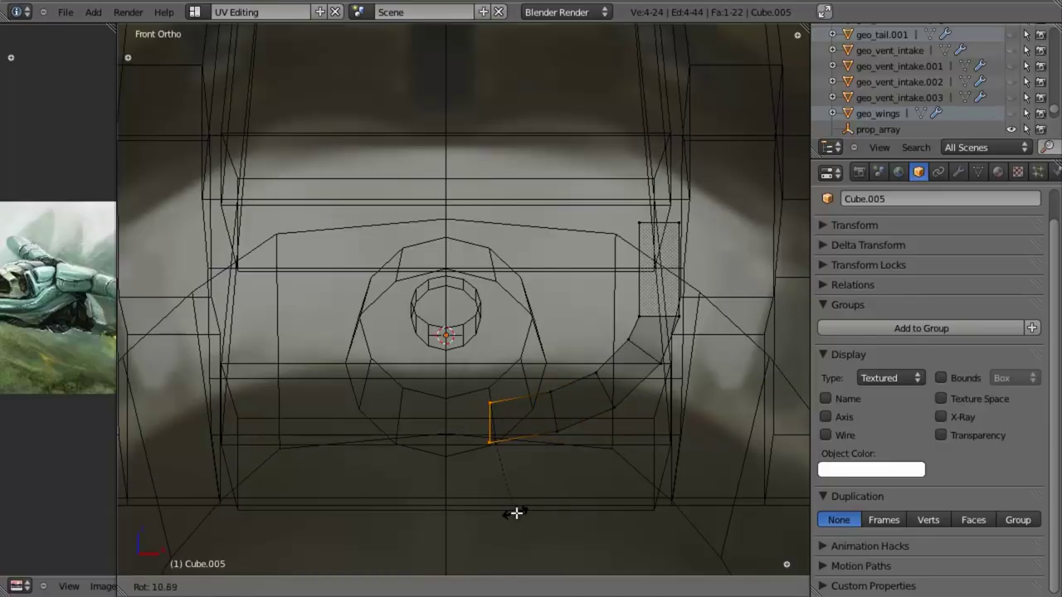
pyautogui.click(515, 512)
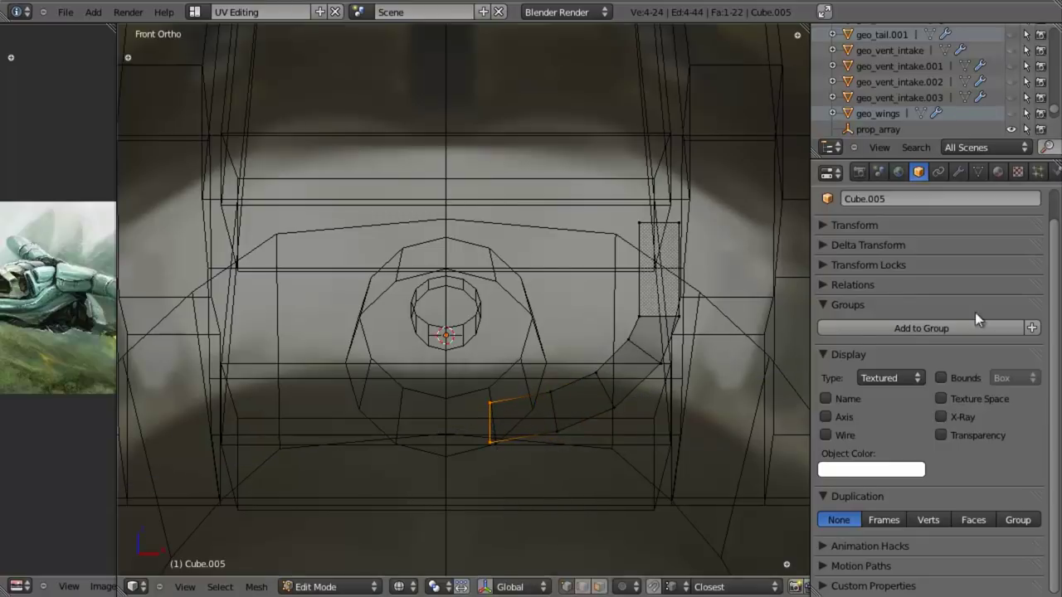
# Add a Mirror modifier on the X axis to the curved piece and enable Clipping.
pyautogui.click(959, 172)
pyautogui.click(882, 249)
pyautogui.click(735, 406)
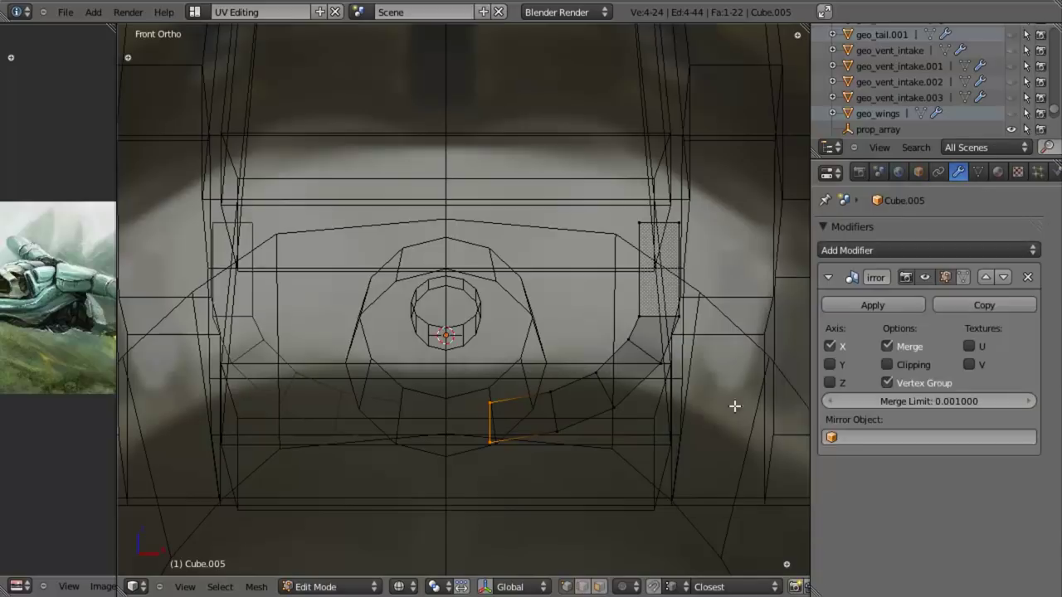
# Delete the innermost end face and extrude its open edges along X to the mirror's centre line.
pyautogui.press('x')
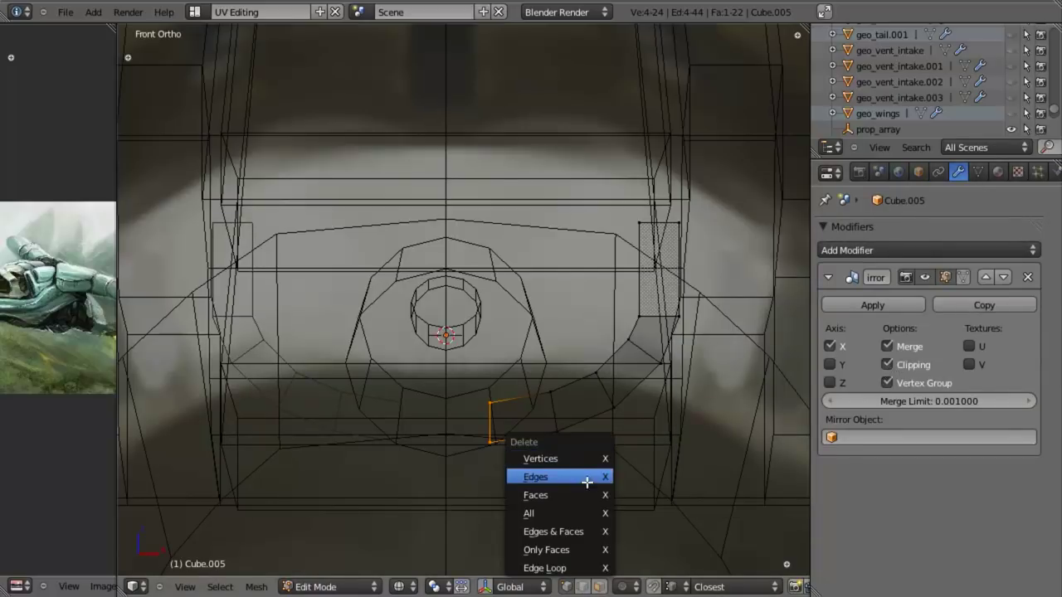
pyautogui.click(540, 493)
pyautogui.moveTo(487, 418); pyautogui.dragTo(515, 489)
pyautogui.press('e')
pyautogui.press('x')
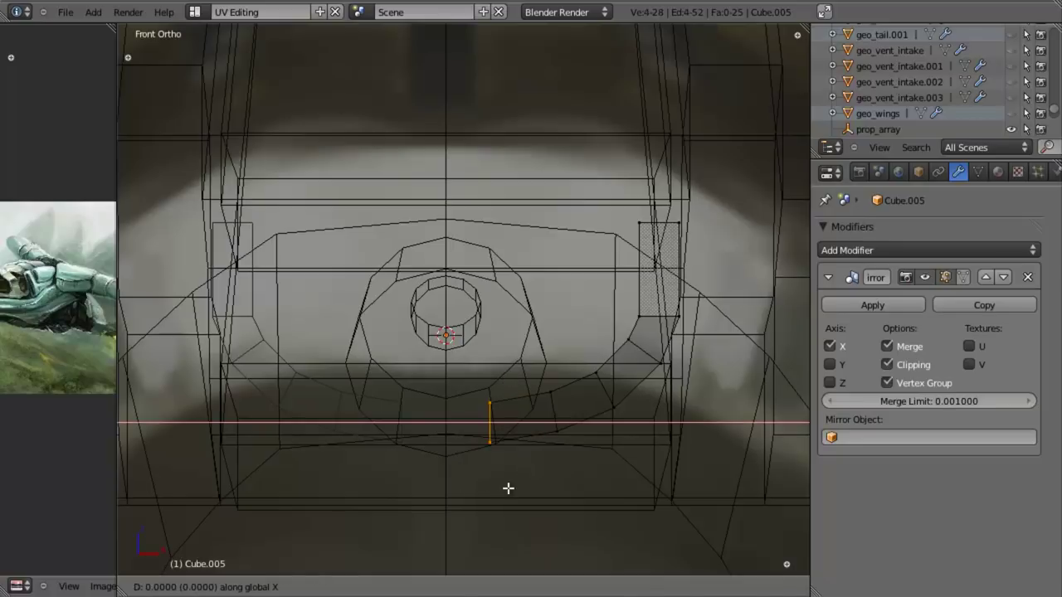
pyautogui.click(417, 478)
# Select the edge loop beside the centre line and shift it about 0.004 outward along X.
pyautogui.press('a')
pyautogui.press('b')
pyautogui.moveTo(478, 380); pyautogui.dragTo(518, 488)
pyautogui.press('g')
pyautogui.press('x')
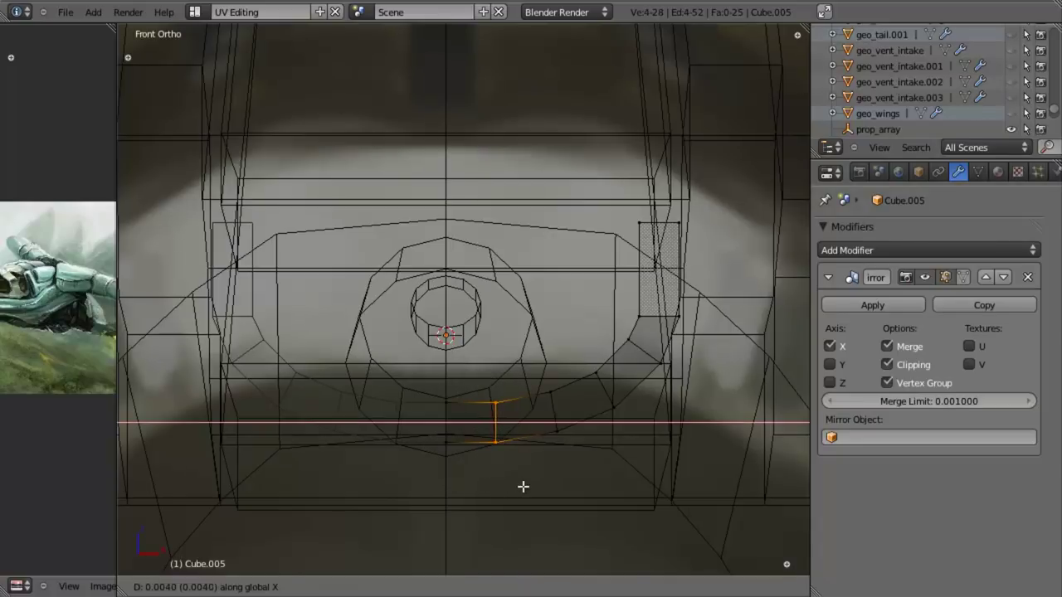
pyautogui.click(525, 487)
pyautogui.press('KP_3')
pyautogui.press('z')
pyautogui.press('z')
pyautogui.press('Tab')
pyautogui.scroll(-3, 587, 413)
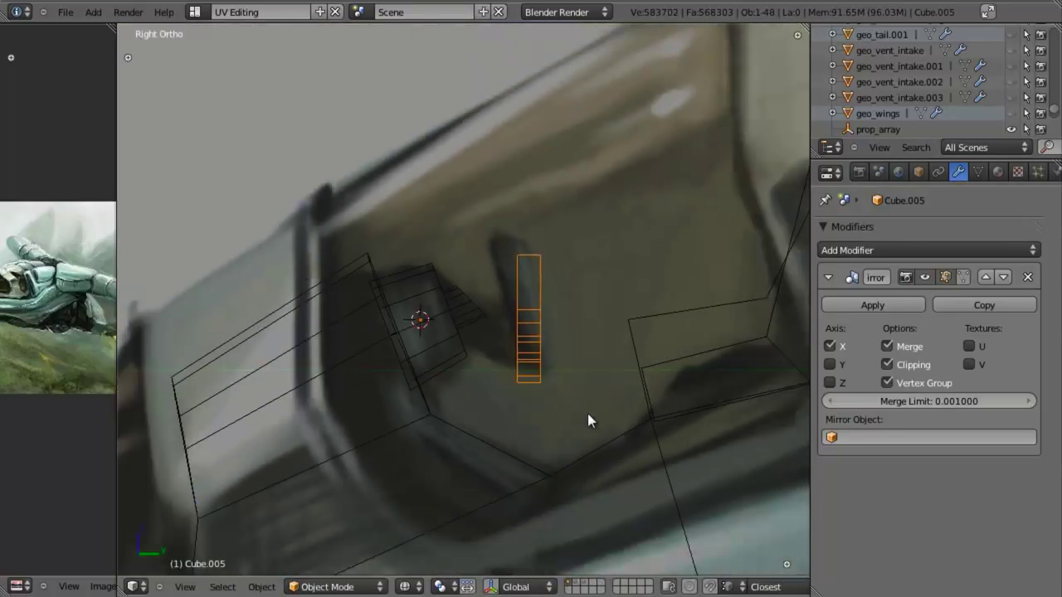
pyautogui.scroll(-1, 587, 413)
pyautogui.scroll(3, 581, 415)
pyautogui.press('r')
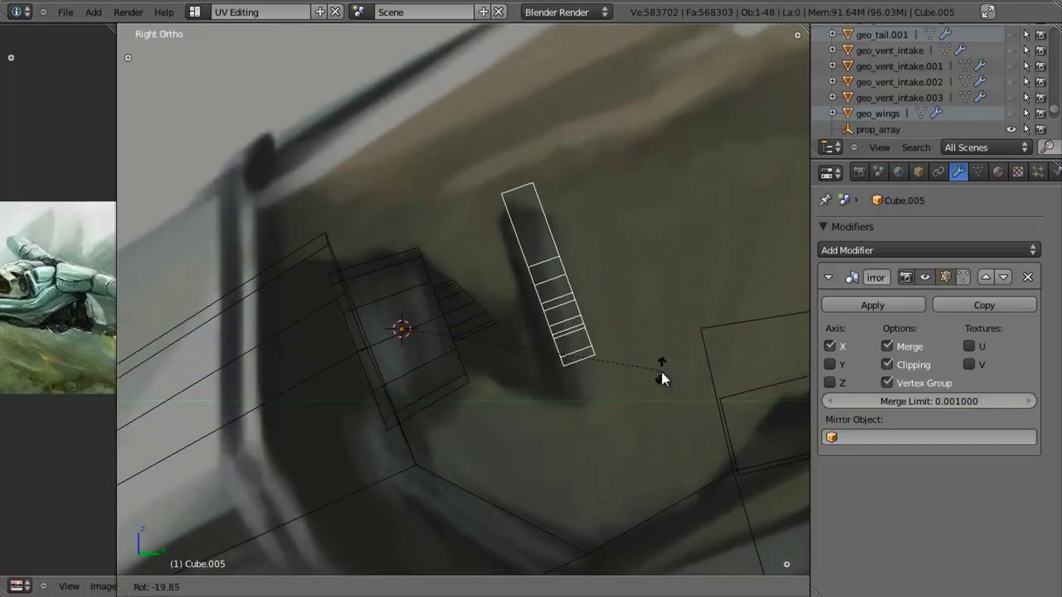
pyautogui.rightClick(663, 388)
pyautogui.press('Tab')
pyautogui.press('a')
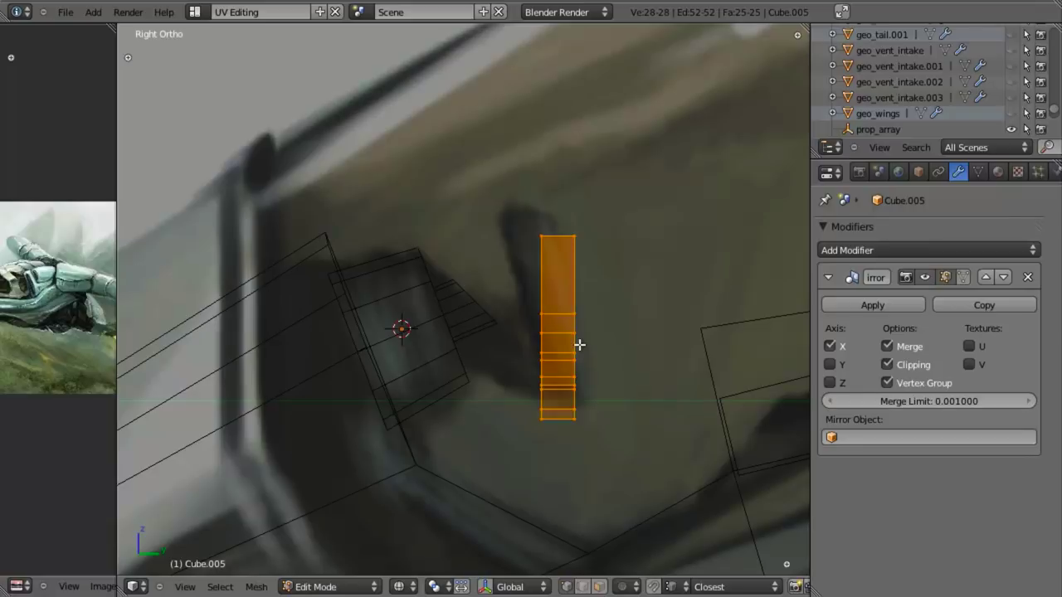
# Extrude the upper faces of the two innermost bottom segments upward to form a raised central block.
pyautogui.press('KP_1')
pyautogui.press('a')
pyautogui.press('b')
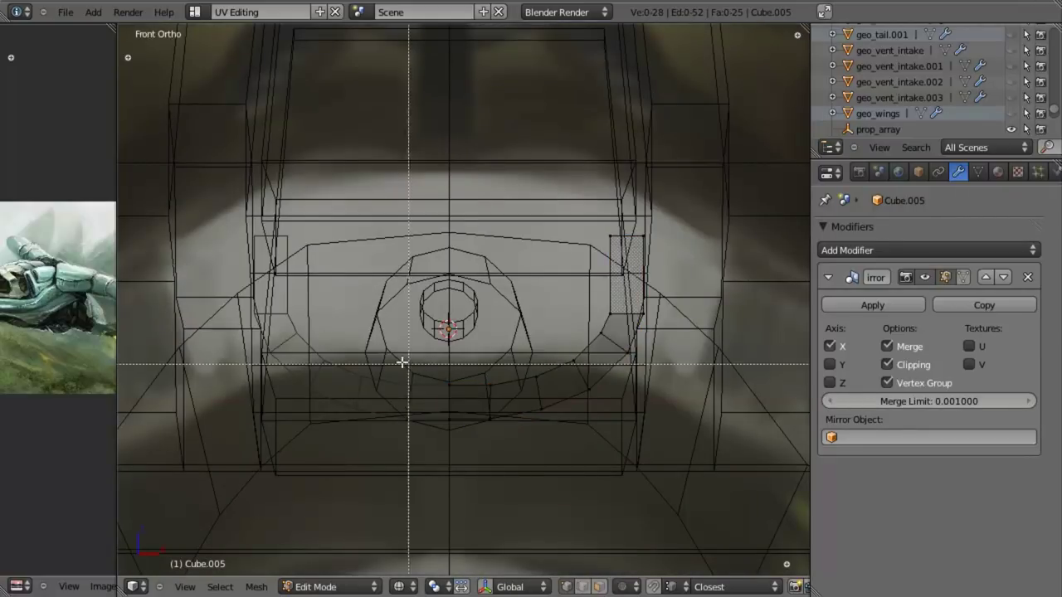
pyautogui.moveTo(396, 358); pyautogui.dragTo(567, 398)
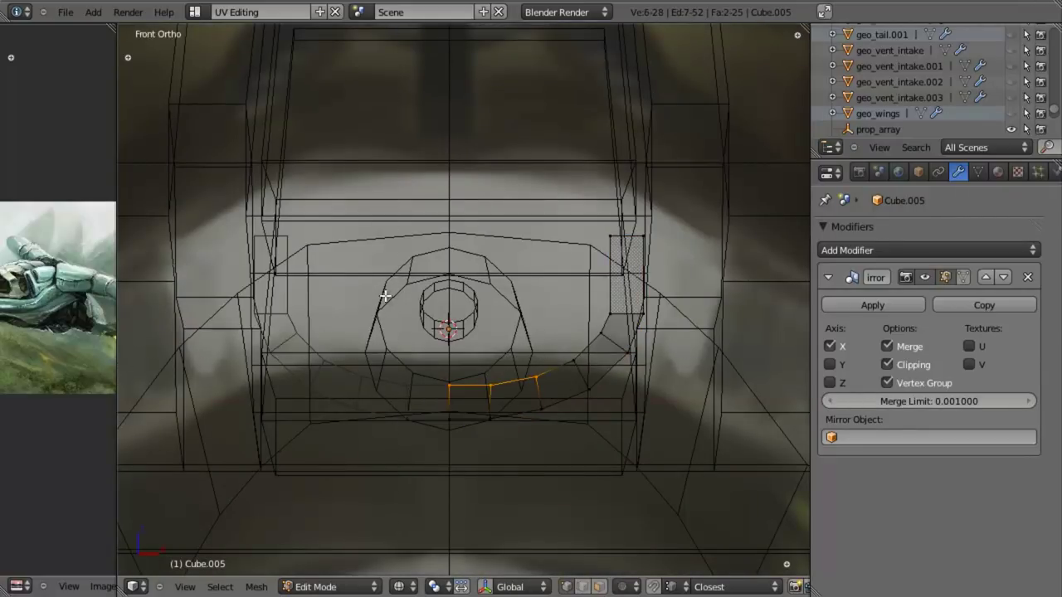
pyautogui.press('e')
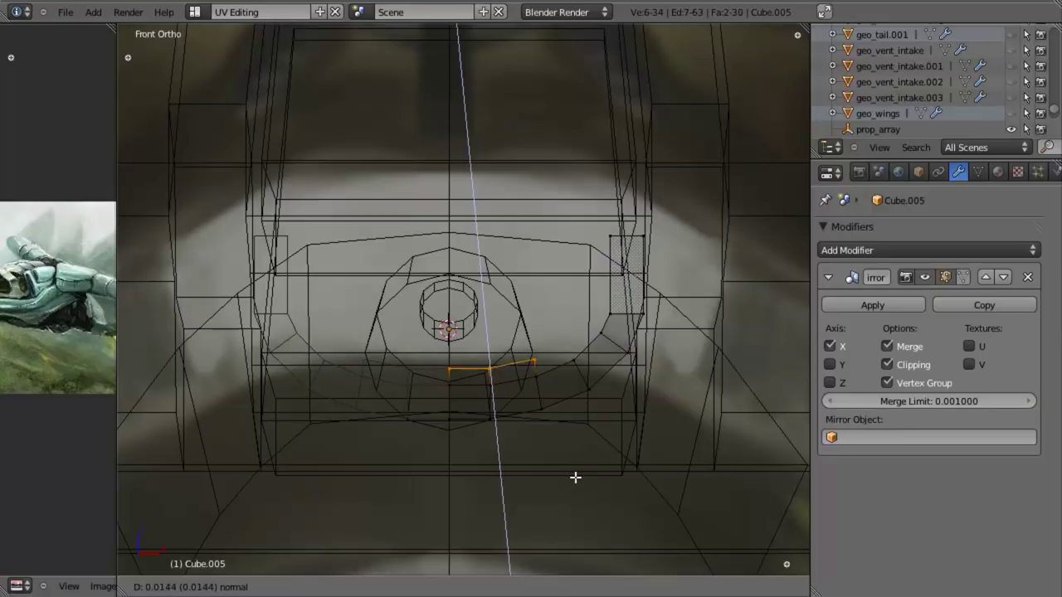
pyautogui.click(576, 395)
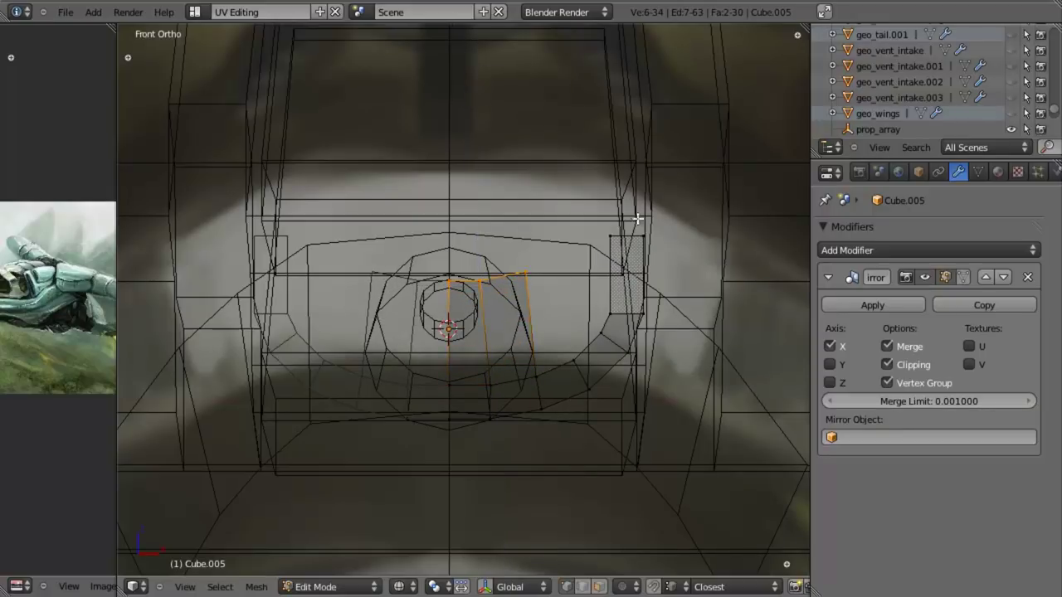
# Lower the outer top edge of the central block to give its upper side a slope.
pyautogui.press('a')
pyautogui.press('b')
pyautogui.moveTo(503, 245); pyautogui.dragTo(541, 319)
pyautogui.press('g')
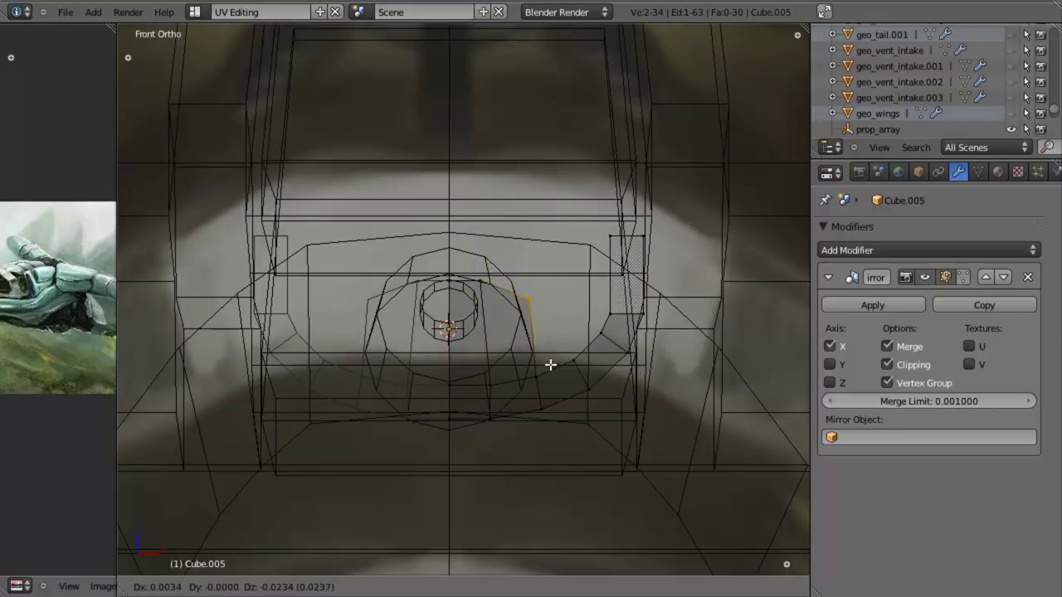
pyautogui.click(548, 375)
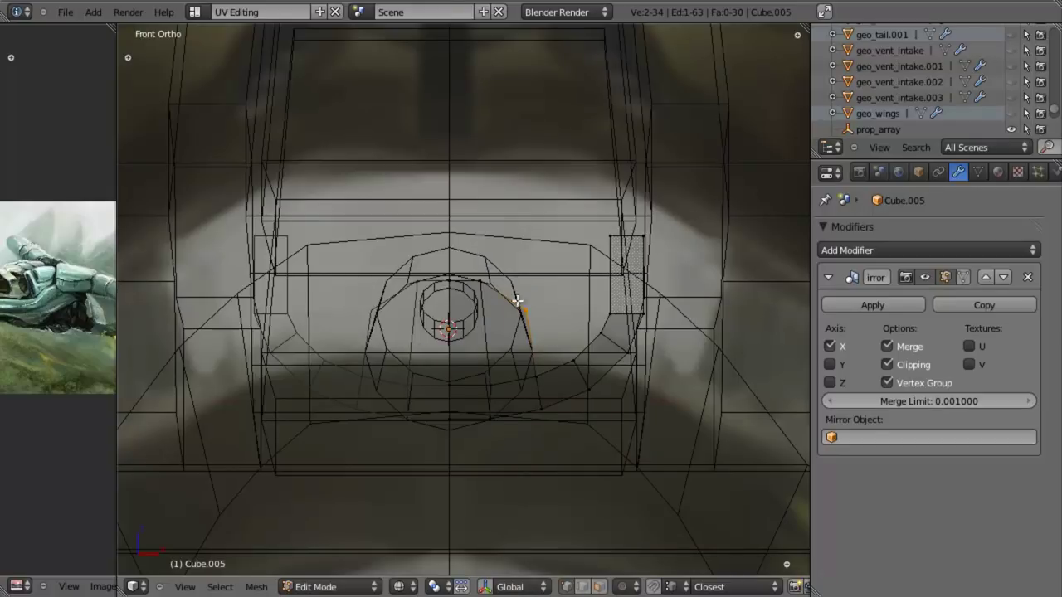
# Rotate the whole bracket object about -29 degrees in the side view.
pyautogui.press('z')
pyautogui.press('z')
pyautogui.press('KP_3')
pyautogui.press('a')
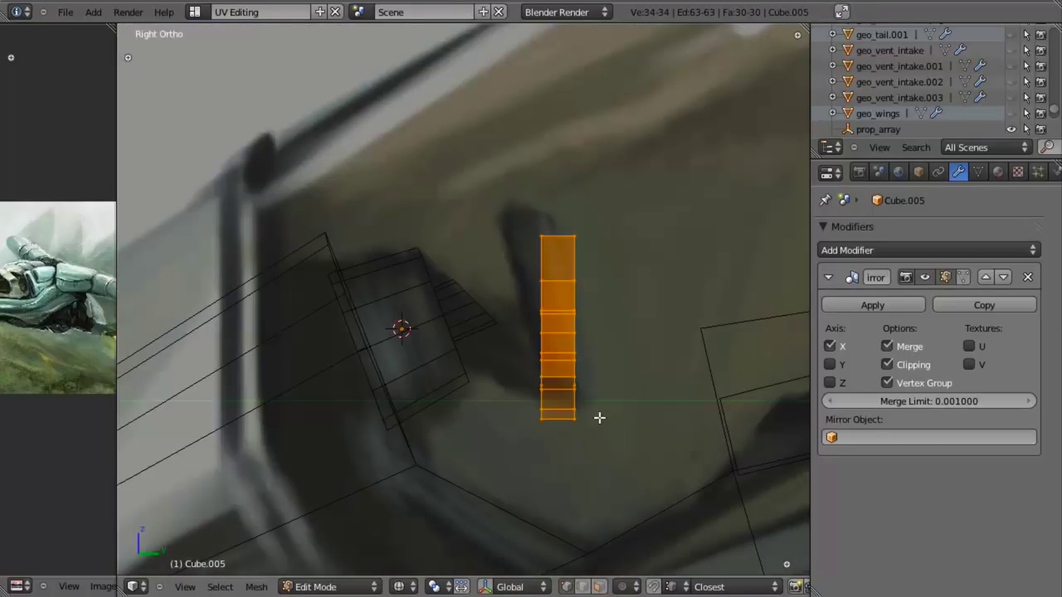
pyautogui.press('Tab')
pyautogui.press('r')
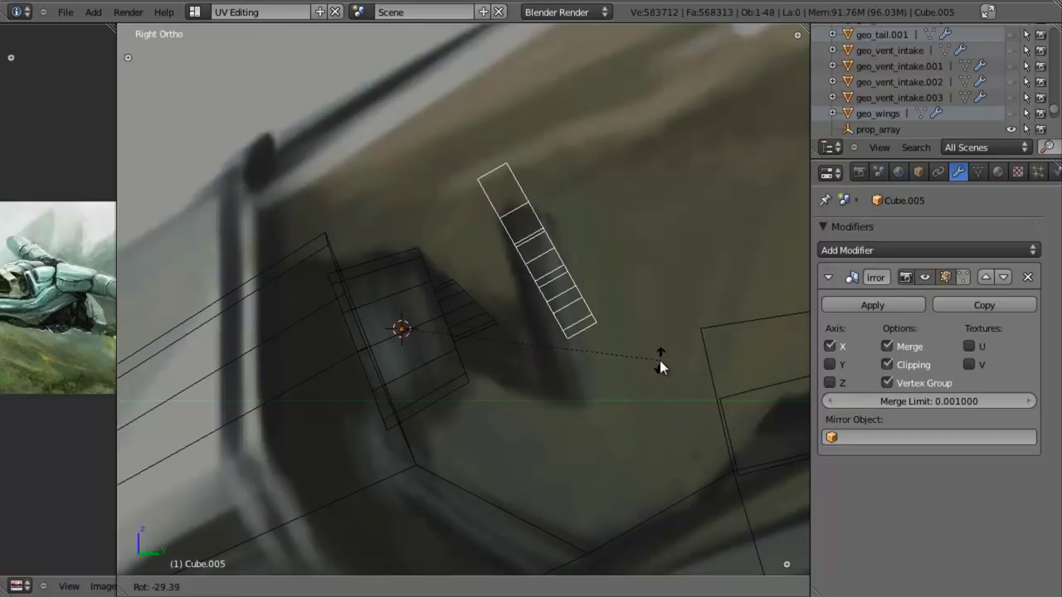
pyautogui.click(659, 360)
# Move the entire bracket mesh along its local Y axis toward the nearby engine part.
pyautogui.press('Tab')
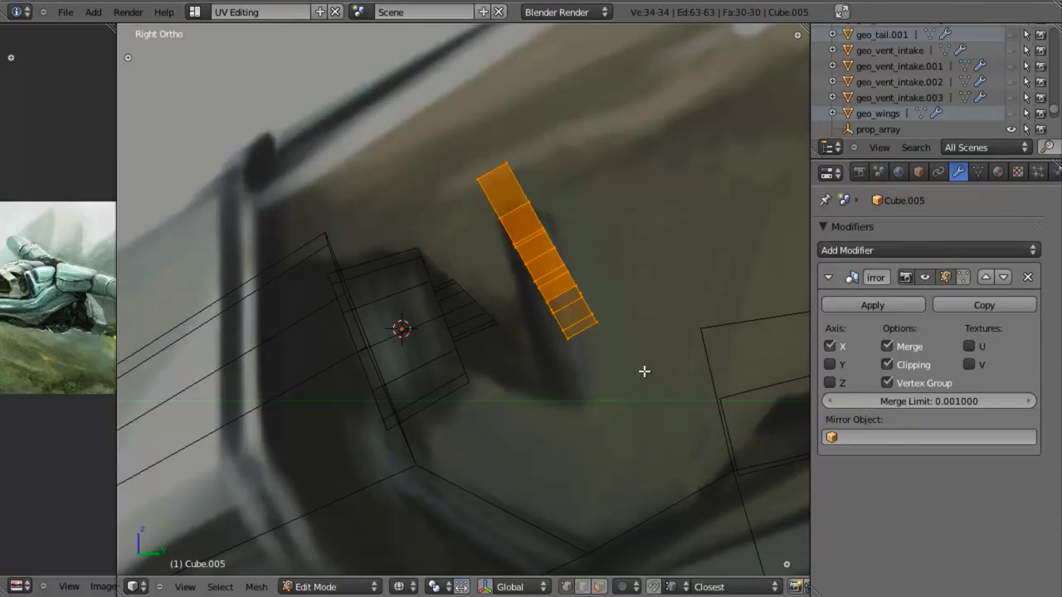
pyautogui.press('g')
pyautogui.press('y')
pyautogui.press('y')
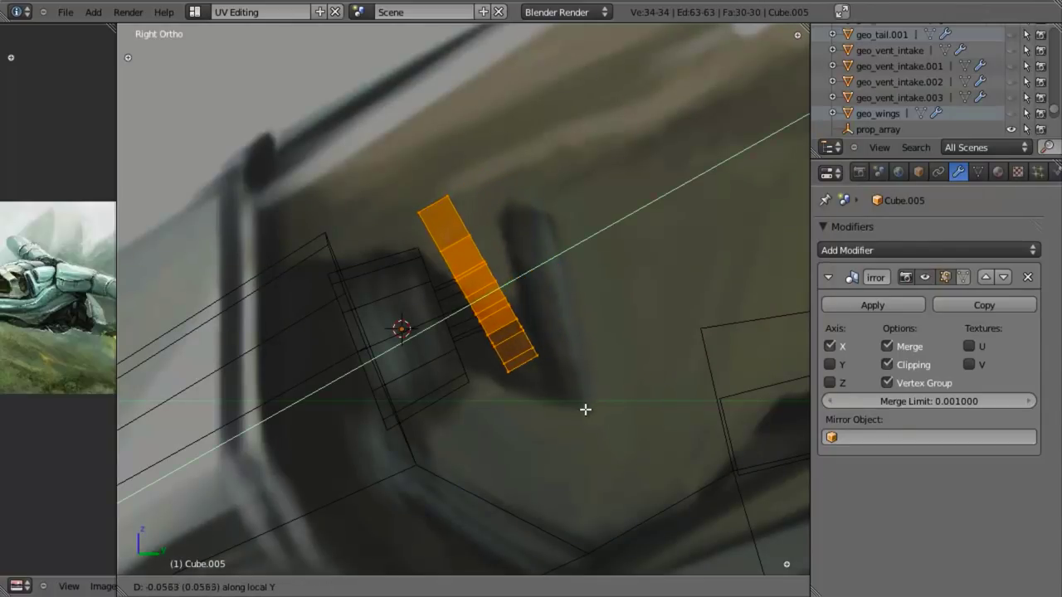
pyautogui.click(641, 402)
# Rotate the bracket mesh and move it down to align with the dark strut in the side reference image.
pyautogui.press('r')
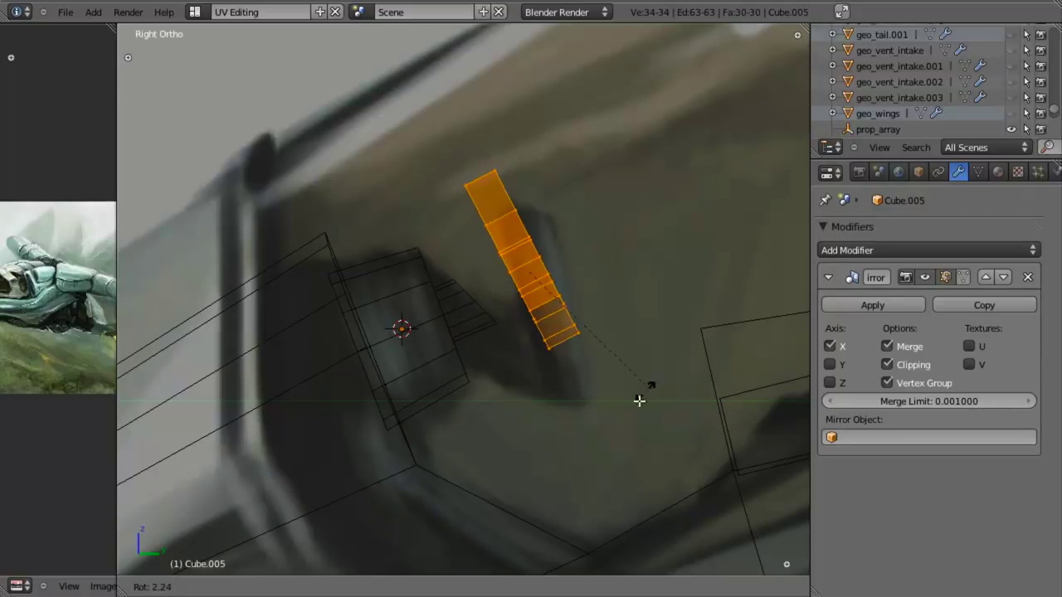
pyautogui.click(620, 404)
pyautogui.press('g')
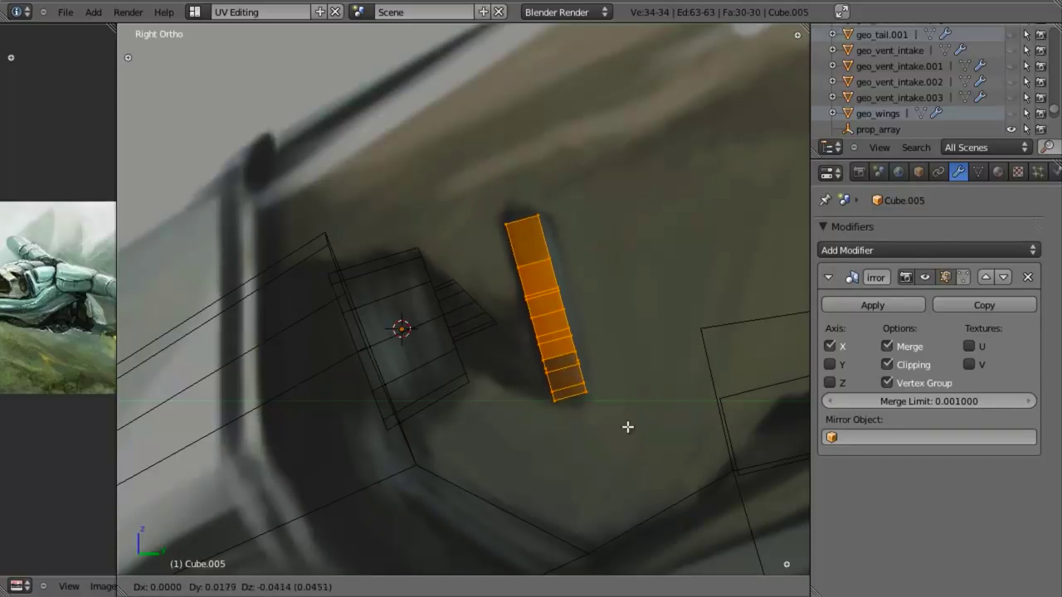
pyautogui.click(641, 453)
# Select the front faces of the central block and lower segments, and extrude them forward toward the cylindrical part.
pyautogui.moveTo(641, 458)
pyautogui.mouseDown(button='middle')
pyautogui.moveTo(540, 346)
pyautogui.moveTo(559, 277)
pyautogui.mouseUp(button='middle')
pyautogui.press('z')
pyautogui.rightClick(520, 266)
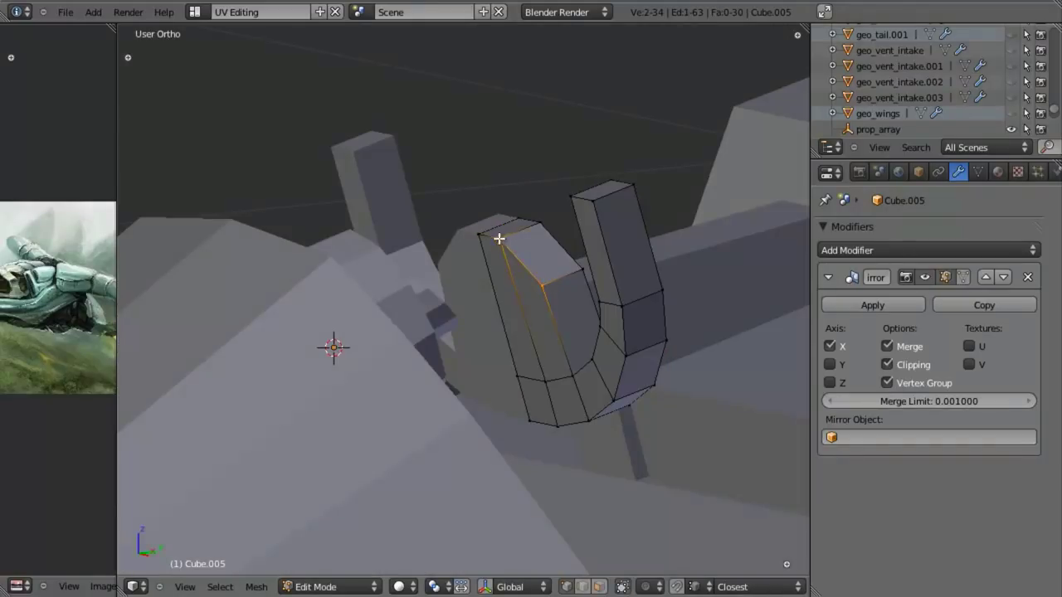
pyautogui.keyDown('shift'); pyautogui.rightClick(526, 379); pyautogui.keyUp('shift')
pyautogui.keyDown('shift'); pyautogui.rightClick(571, 381); pyautogui.keyUp('shift')
pyautogui.keyDown('shift'); pyautogui.rightClick(583, 419); pyautogui.keyUp('shift')
pyautogui.press('KP_3')
pyautogui.press('z')
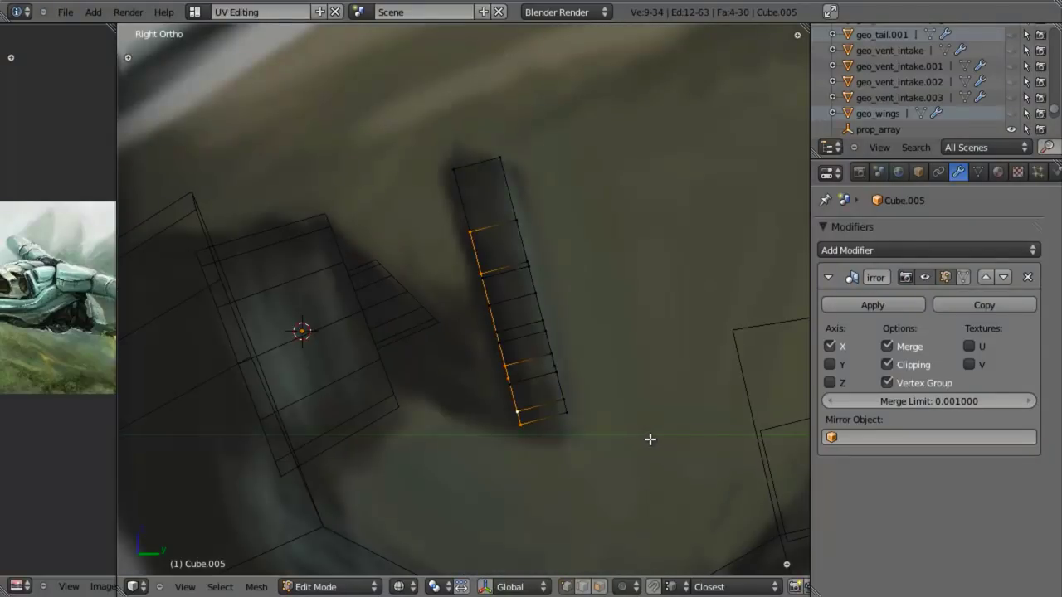
pyautogui.press('e')
pyautogui.click(536, 442)
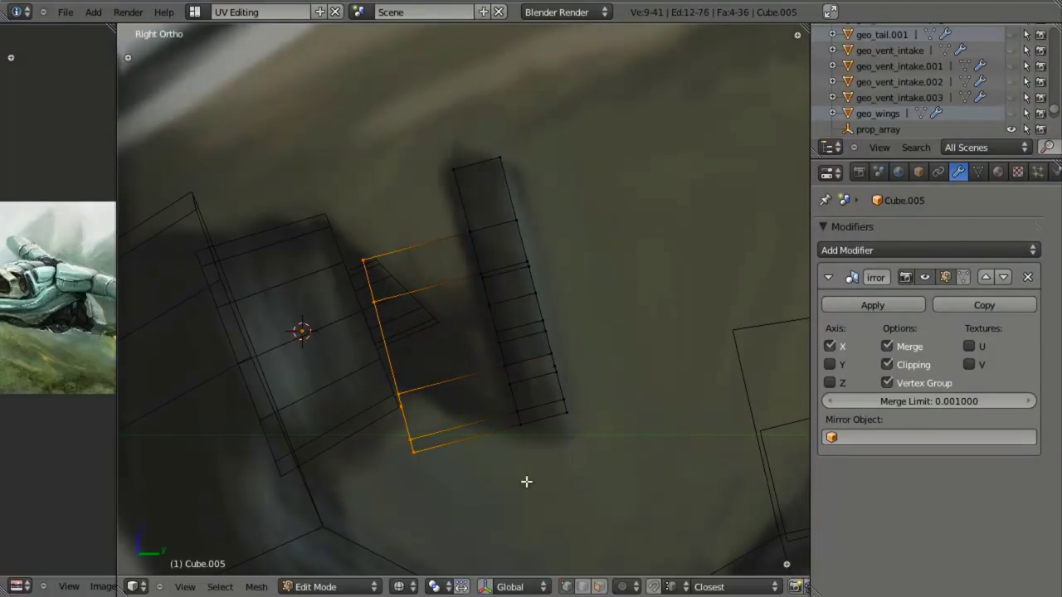
# Rotate the extruded front faces to slant them and scale them along Z to about 0.81.
pyautogui.press('r')
pyautogui.click(578, 424)
pyautogui.press('s')
pyautogui.press('z')
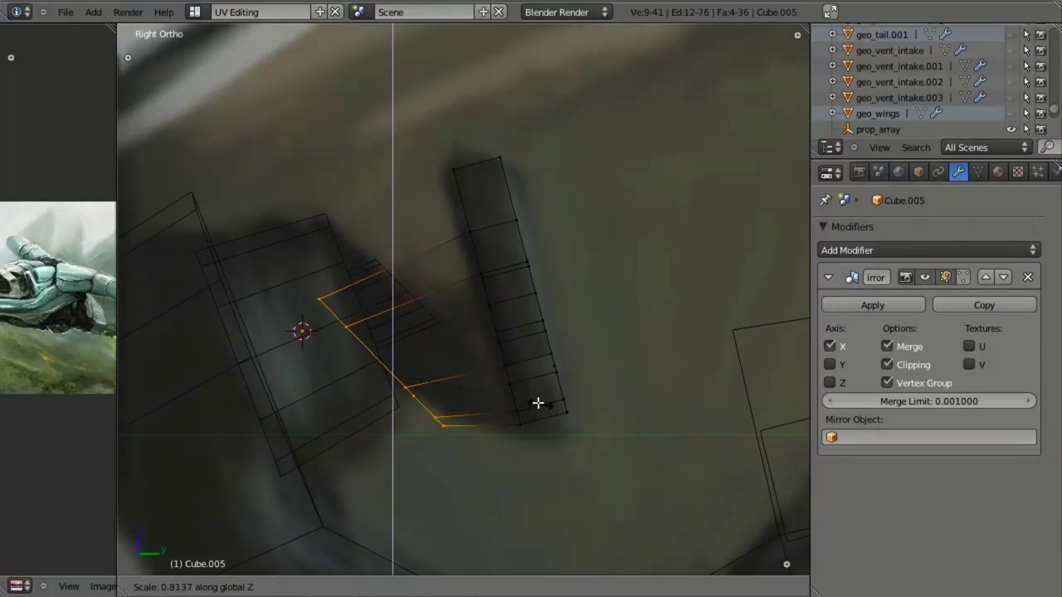
pyautogui.click(538, 402)
# Reposition the slanted front faces and rotate them back about 16 degrees to fit the reference silhouette.
pyautogui.press('g')
pyautogui.click(554, 359)
pyautogui.press('r')
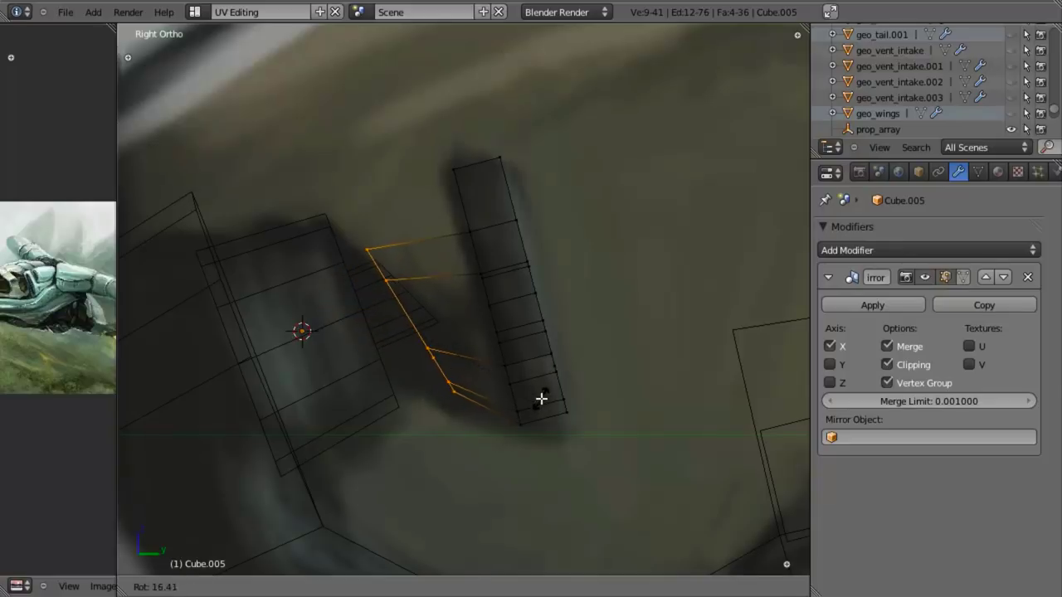
pyautogui.click(541, 399)
pyautogui.press('g')
pyautogui.click(531, 406)
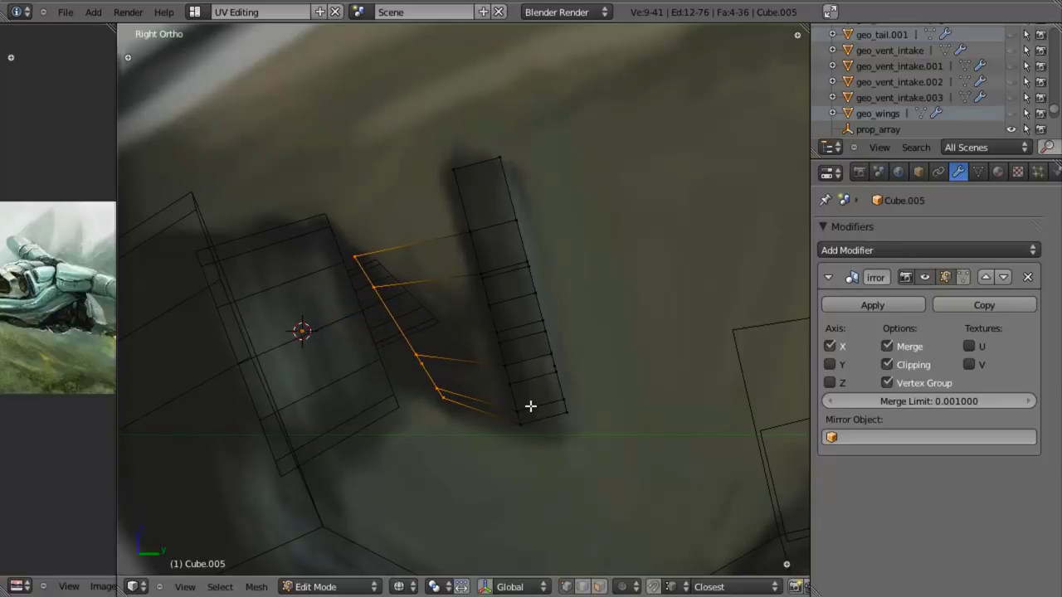
# Inspect the extruded bracket from an angle and select its entire mesh in the side view.
pyautogui.press('z')
pyautogui.moveTo(451, 360)
pyautogui.mouseDown(button='middle')
pyautogui.moveTo(422, 384)
pyautogui.moveTo(479, 434)
pyautogui.mouseUp(button='middle')
pyautogui.press('z')
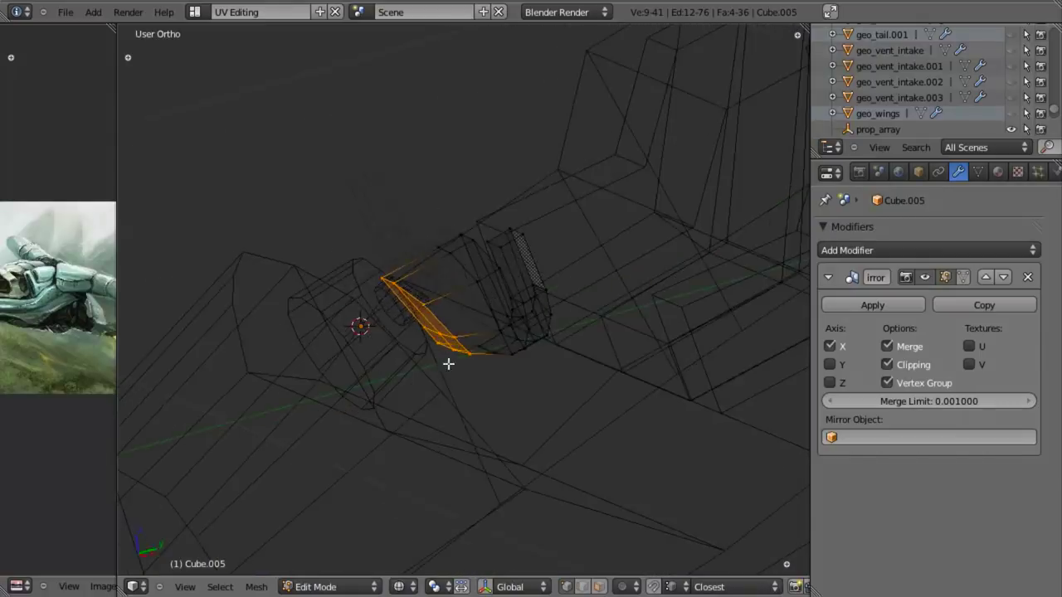
pyautogui.press('KP_3')
pyautogui.press('Tab')
pyautogui.press('Tab')
pyautogui.press('a')
pyautogui.press('a')
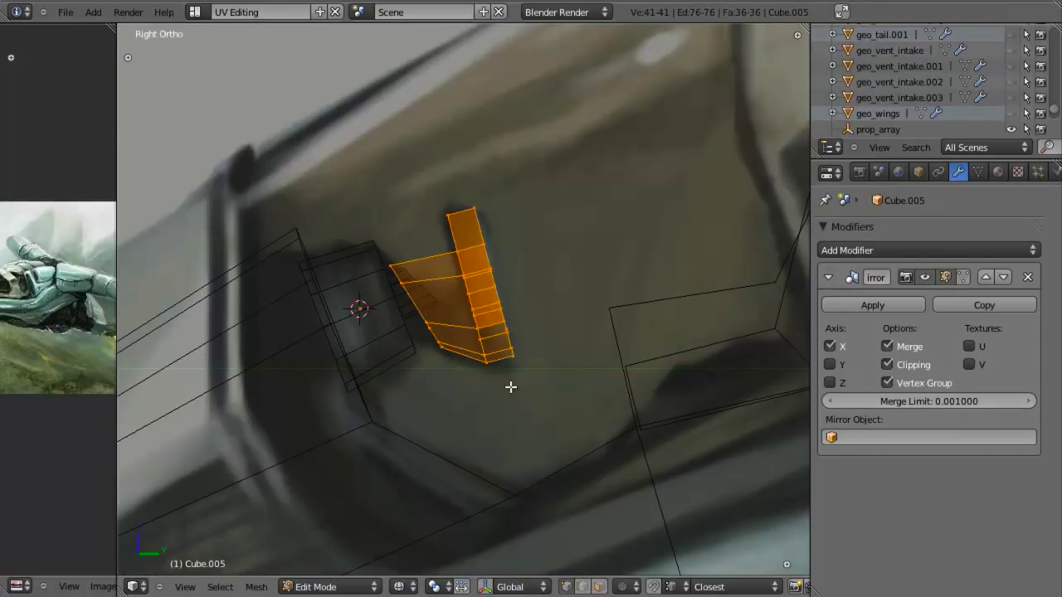
# Move the entire bracket mesh up slightly against the side reference, and clear the selection.
pyautogui.press('g')
pyautogui.click(509, 368)
pyautogui.press('g')
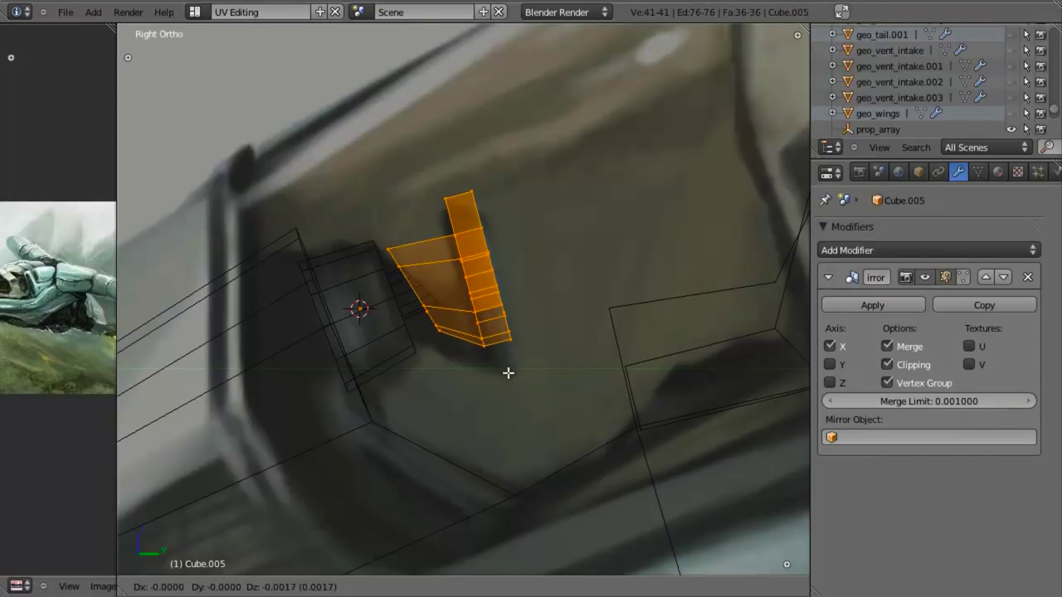
pyautogui.click(505, 374)
pyautogui.scroll(4, 503, 385)
pyautogui.press('a')
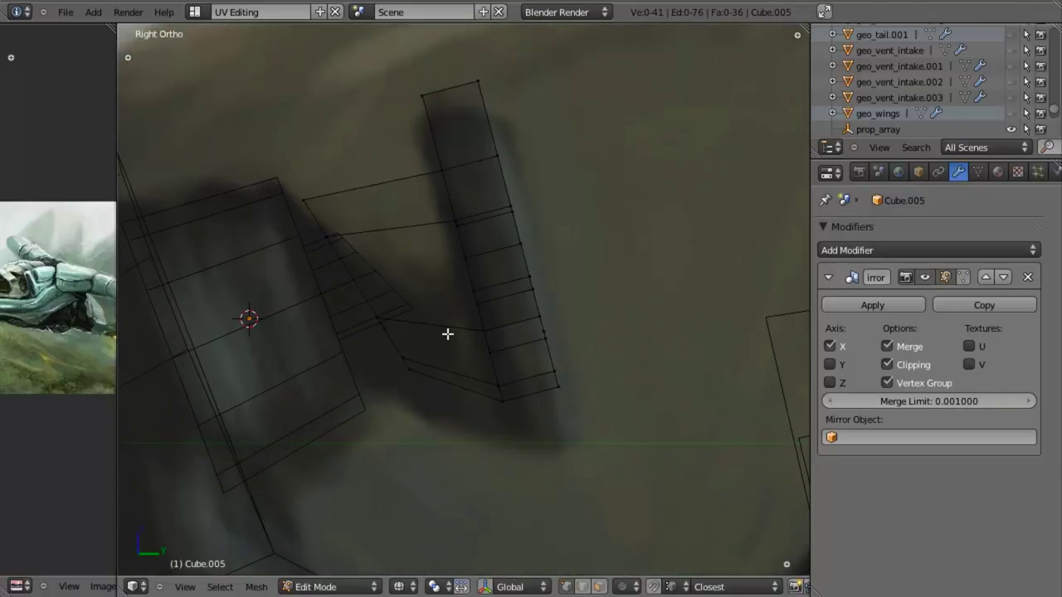
# Try adding two edge loops around the bracket's front extrusion, scaling them down and fattening them outward.
pyautogui.hotkey('ctrl', 'r')
pyautogui.click(448, 334)
pyautogui.press('s')
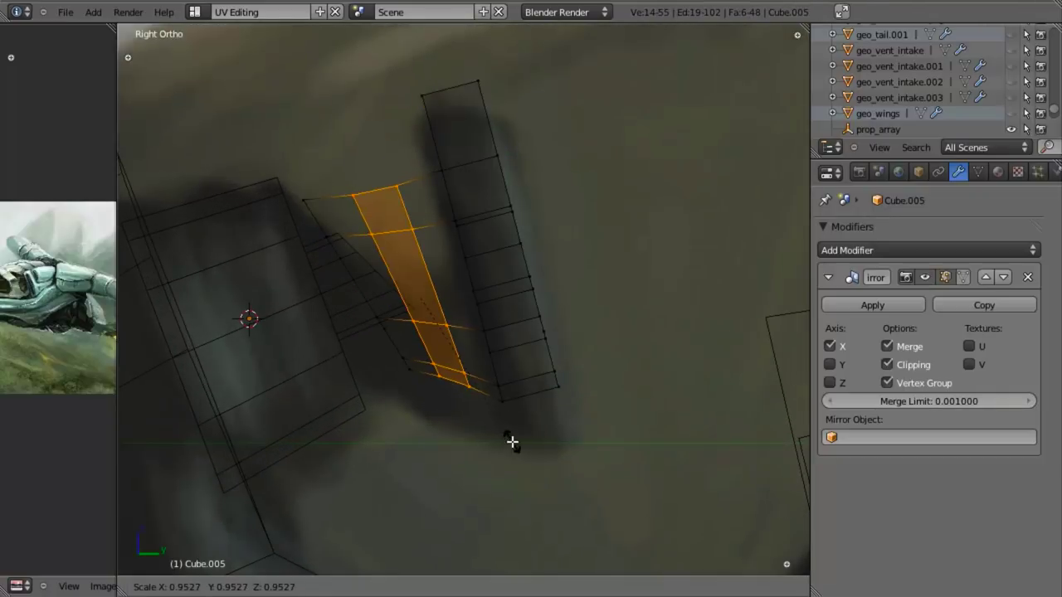
pyautogui.click(508, 428)
pyautogui.hotkey('alt', 's')
pyautogui.click(512, 439)
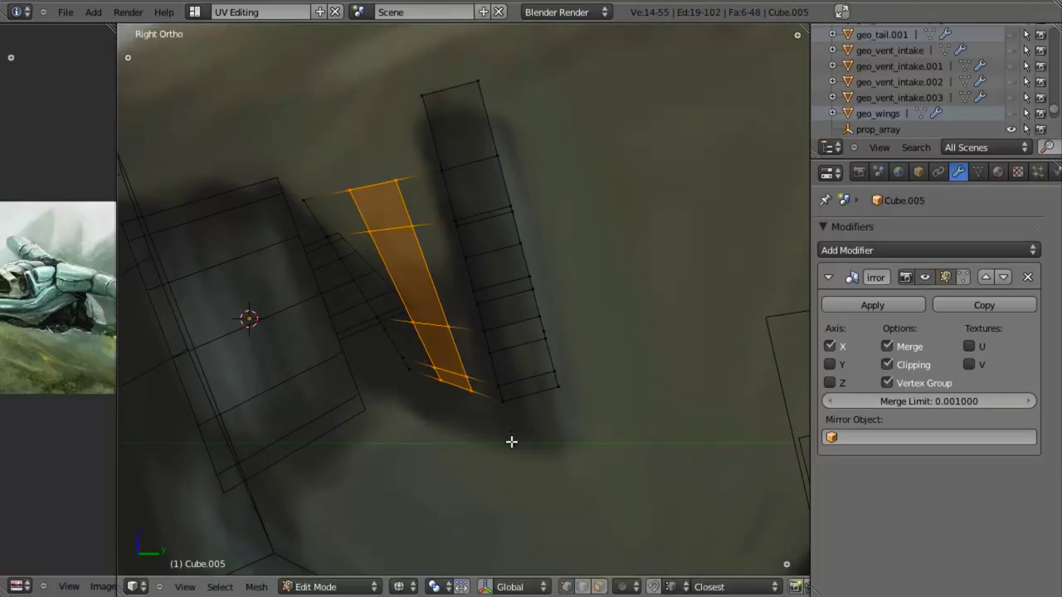
pyautogui.press('a')
pyautogui.press('z')
pyautogui.moveTo(413, 199); pyautogui.dragTo(467, 273, button='middle')
pyautogui.press('KP_3')
pyautogui.press('z')
# Select the upper vertices of the bracket's central block, leaving out those of the outer arm.
pyautogui.press('b')
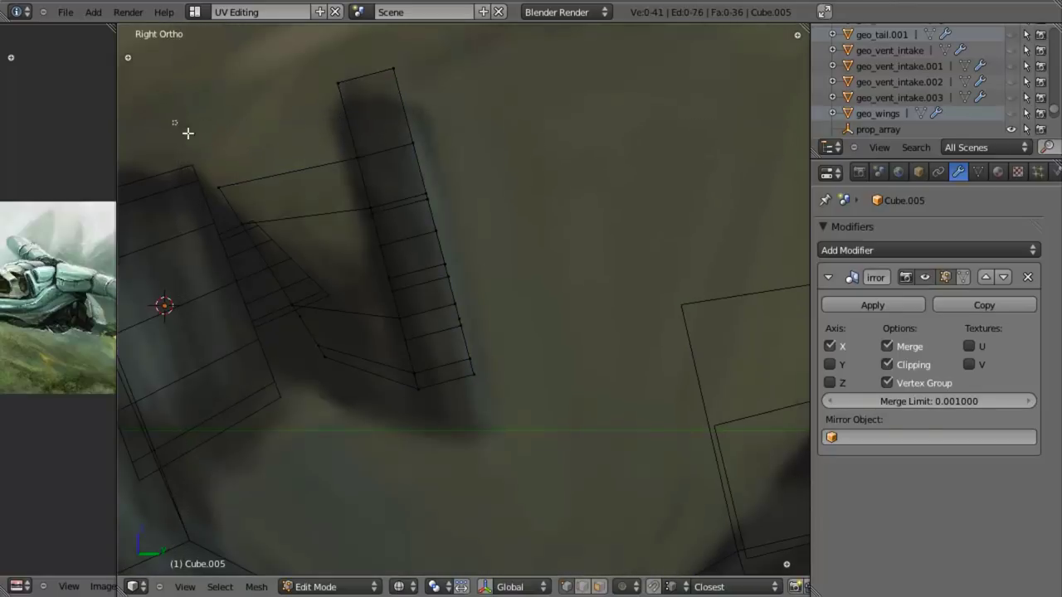
pyautogui.moveTo(175, 120); pyautogui.dragTo(531, 246)
pyautogui.press('KP_1')
pyautogui.press('b')
pyautogui.moveTo(645, 83); pyautogui.dragTo(923, 397, button='middle')
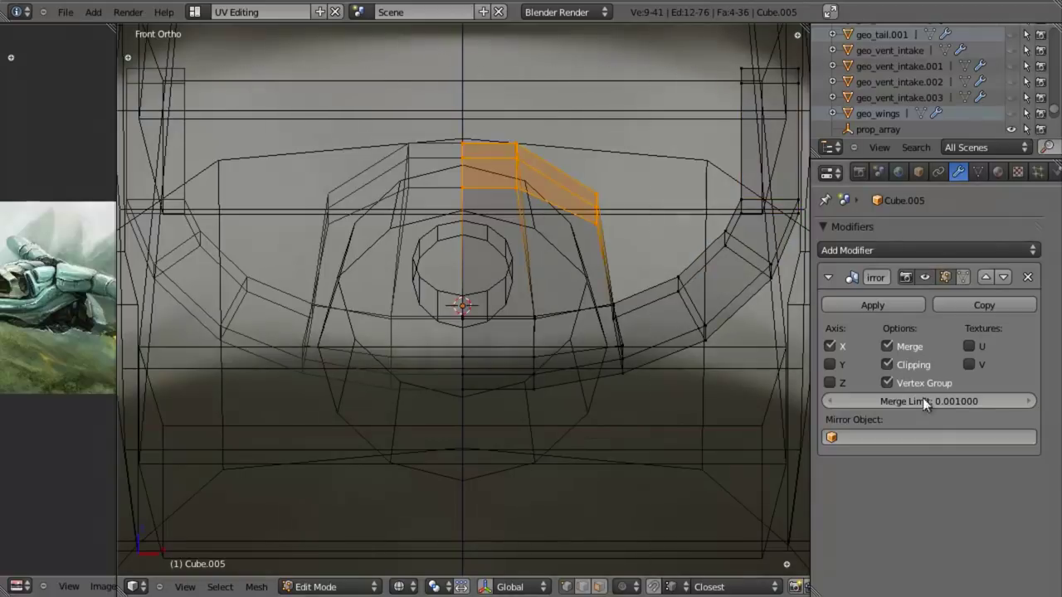
pyautogui.press('KP_3')
pyautogui.press('g')
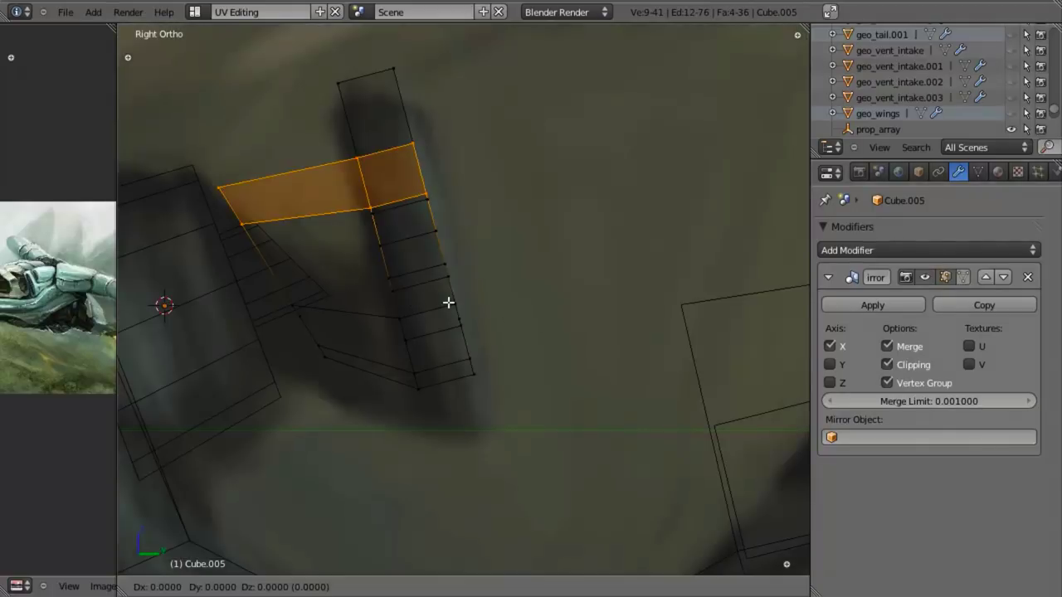
pyautogui.rightClick(455, 317)
pyautogui.press('g')
pyautogui.press('y')
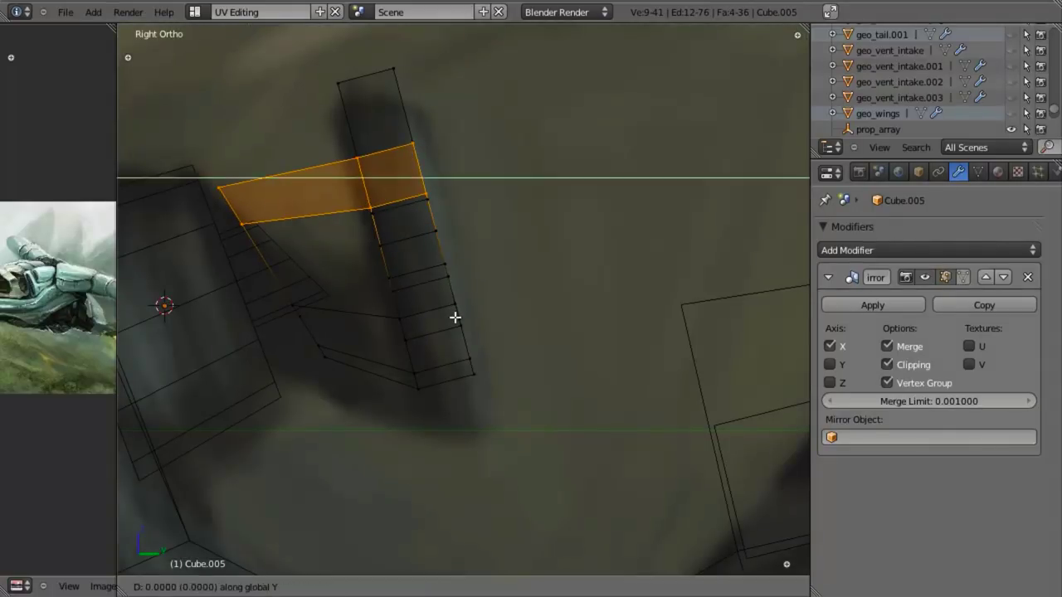
pyautogui.rightClick(456, 317)
pyautogui.press('b')
pyautogui.moveTo(196, 149); pyautogui.dragTo(289, 264, button='middle')
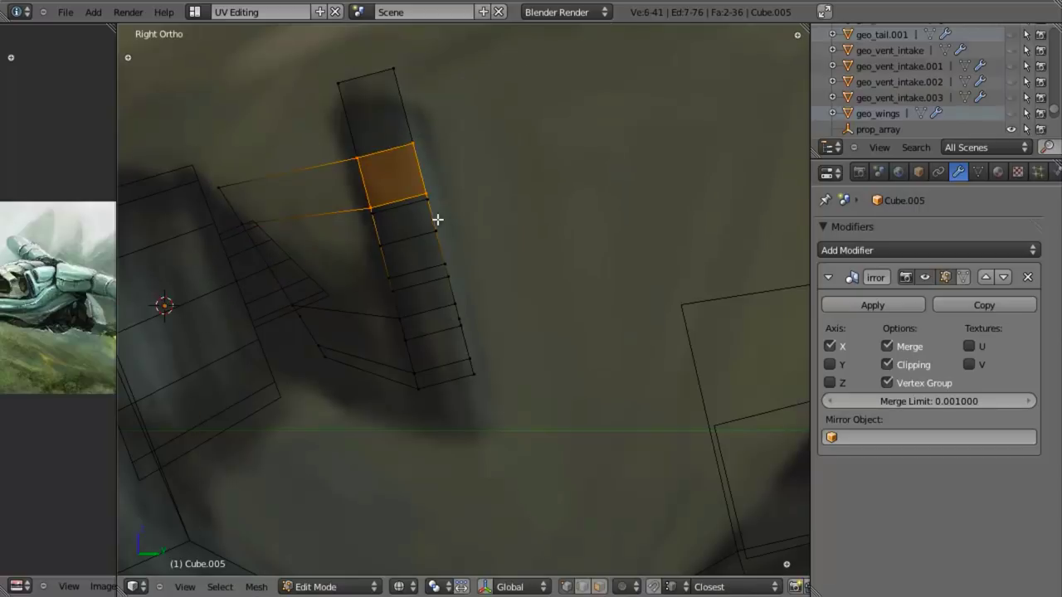
pyautogui.press('g')
pyautogui.press('y')
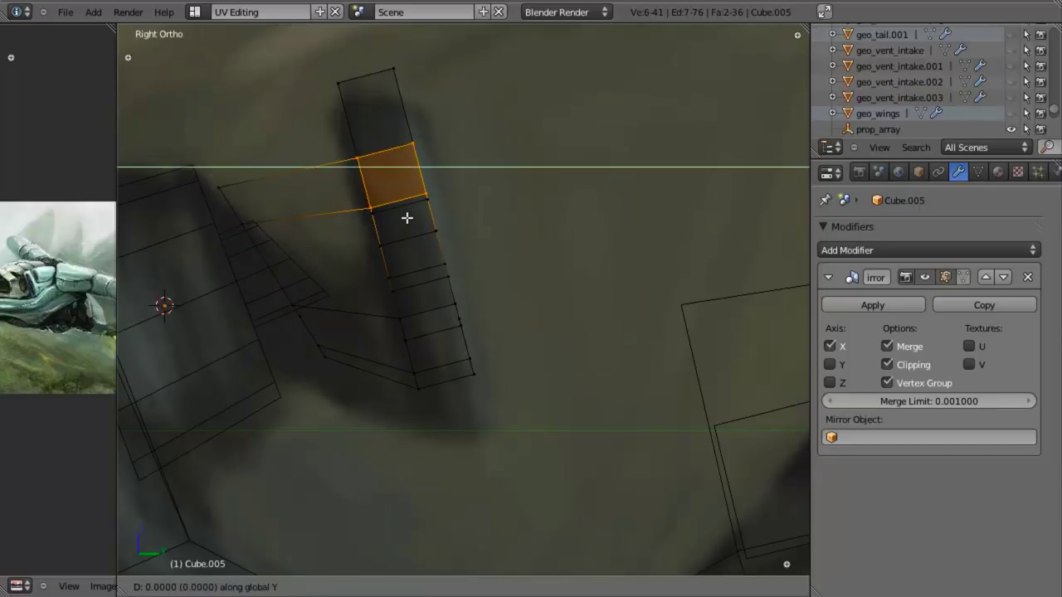
pyautogui.press('y')
pyautogui.rightClick(407, 218)
pyautogui.press('b')
pyautogui.moveTo(190, 141); pyautogui.dragTo(277, 244)
# Move the selected upper part of the central block down about 0.02 and raise its lower front corner vertex slightly.
pyautogui.press('g')
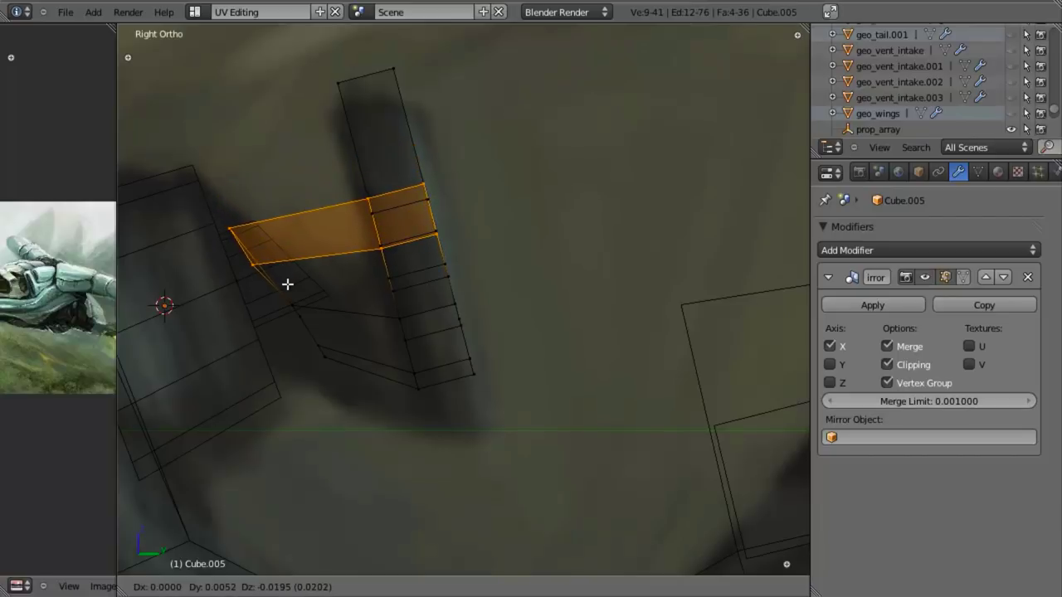
pyautogui.click(287, 284)
pyautogui.press('a')
pyautogui.press('b')
pyautogui.moveTo(235, 249); pyautogui.dragTo(284, 293)
pyautogui.press('g')
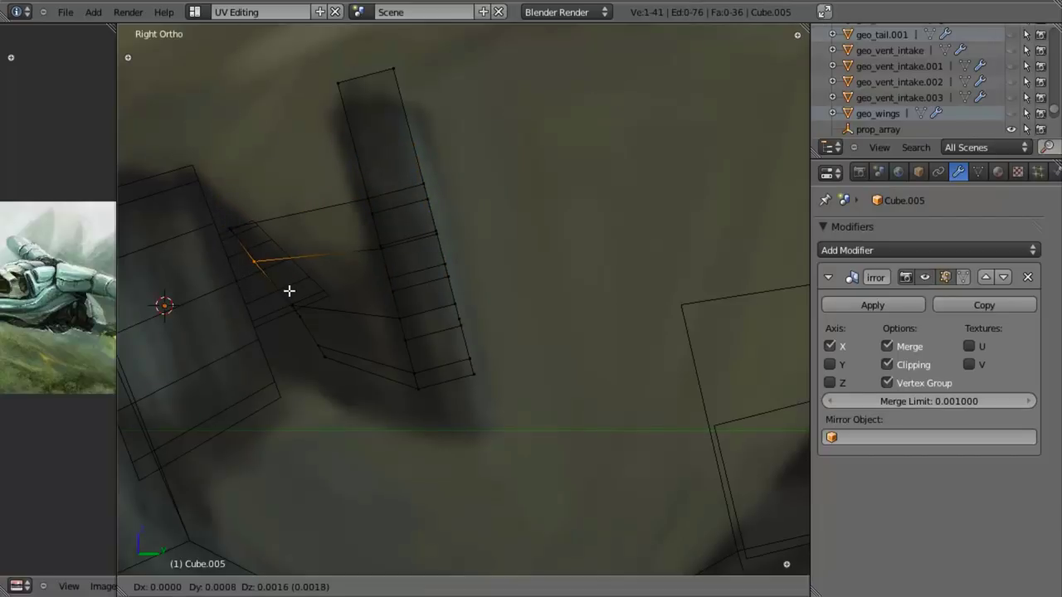
pyautogui.click(290, 291)
# Select all vertices of the bracket's front end and flatten them along Y.
pyautogui.press('b')
pyautogui.moveTo(218, 197); pyautogui.dragTo(337, 374)
pyautogui.press('s')
pyautogui.press('y')
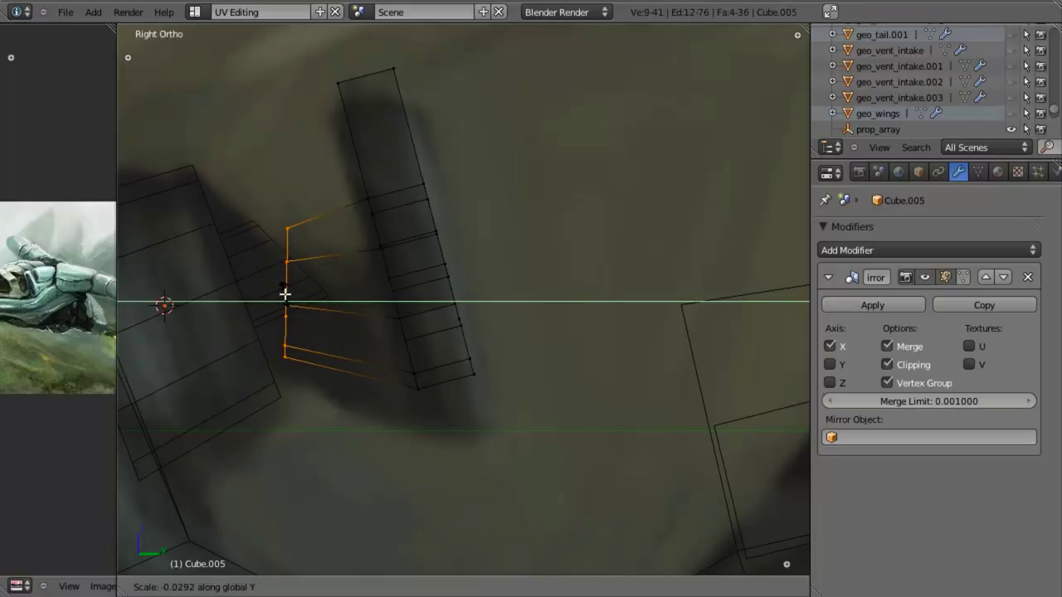
pyautogui.click(285, 294)
# Rotate the flattened front end to slant it, reposition it toward the cylindrical part and stretch it along Z.
pyautogui.press('r')
pyautogui.click(411, 341)
pyautogui.press('g')
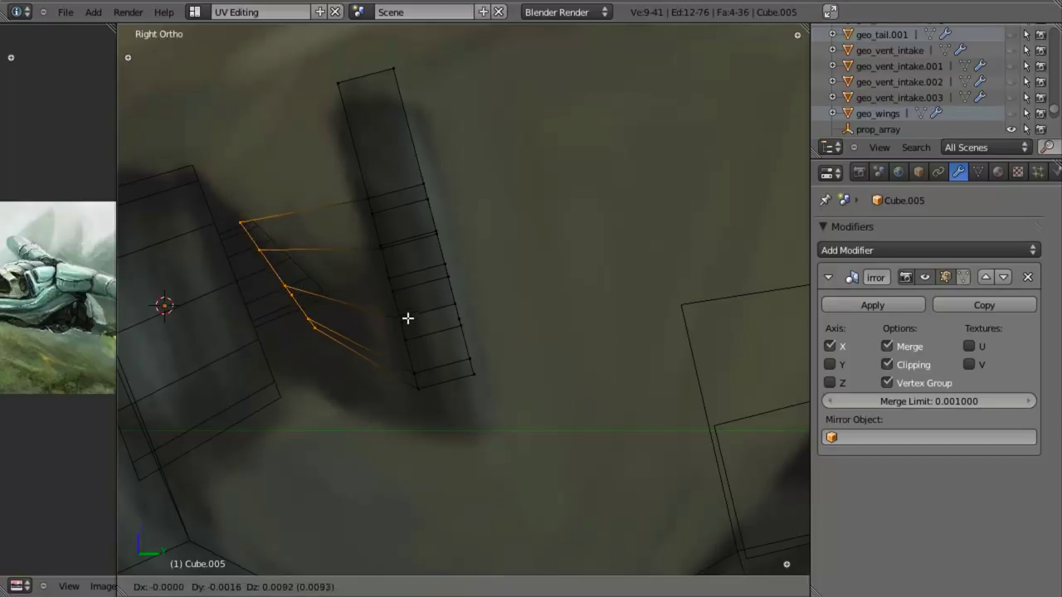
pyautogui.click(401, 313)
pyautogui.press('s')
pyautogui.press('z')
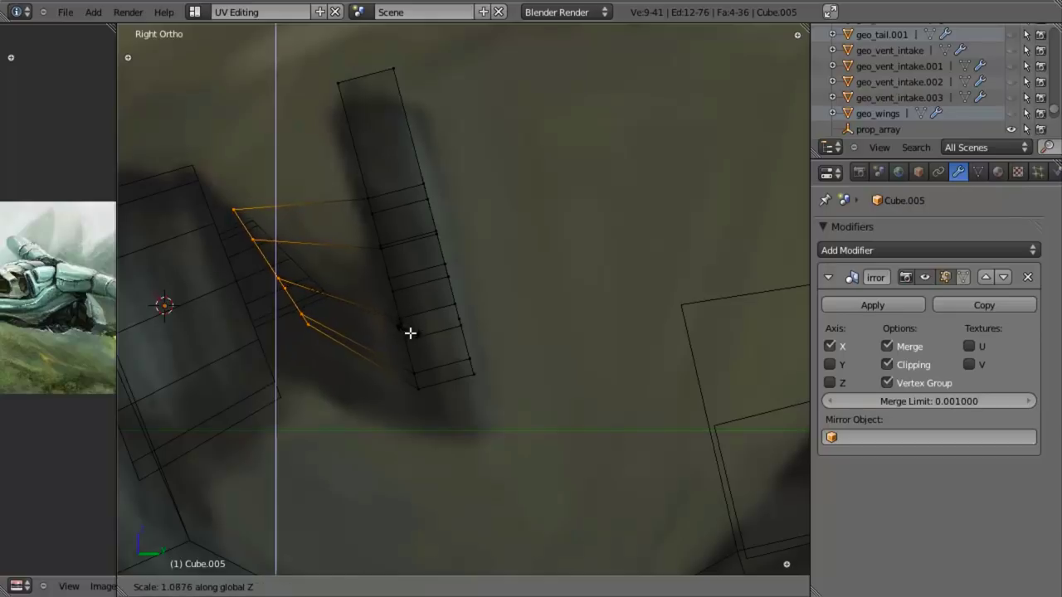
pyautogui.click(414, 355)
# From an angled view, select the bracket's front-end vertices and scale them along X.
pyautogui.press('z')
pyautogui.moveTo(415, 355)
pyautogui.mouseDown(button='middle')
pyautogui.moveTo(291, 356)
pyautogui.moveTo(344, 335)
pyautogui.moveTo(467, 464)
pyautogui.moveTo(593, 456)
pyautogui.moveTo(611, 363)
pyautogui.moveTo(448, 329)
pyautogui.moveTo(456, 407)
pyautogui.moveTo(474, 396)
pyautogui.moveTo(408, 373)
pyautogui.moveTo(305, 360)
pyautogui.moveTo(492, 395)
pyautogui.mouseUp(button='middle')
pyautogui.press('Tab')
pyautogui.press('a')
pyautogui.press('Tab')
pyautogui.scroll(9, 484, 384)
pyautogui.press('z')
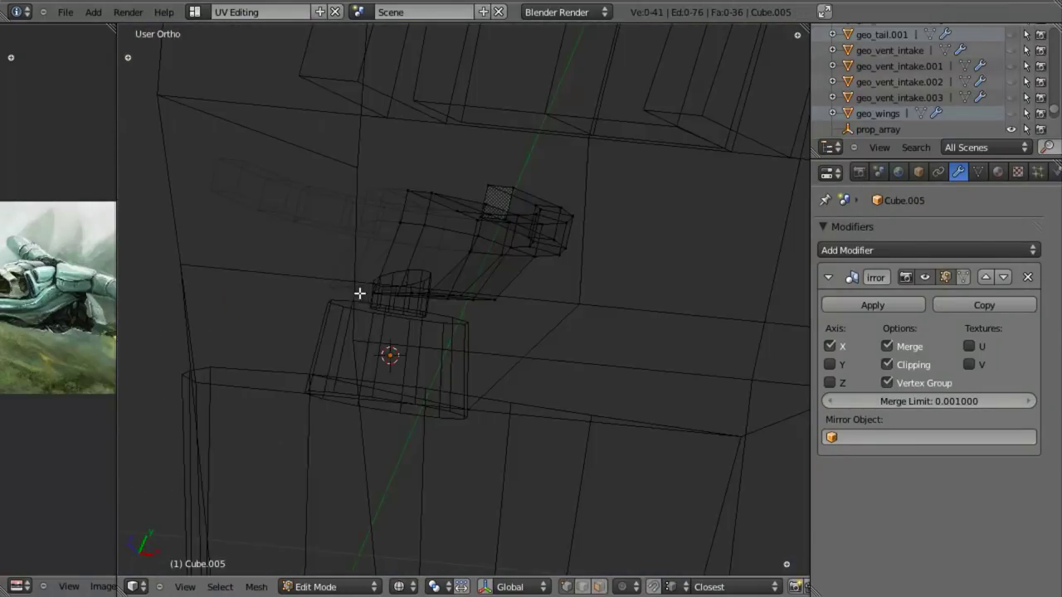
pyautogui.press('b')
pyautogui.moveTo(319, 268); pyautogui.dragTo(573, 383)
pyautogui.press('z')
pyautogui.press('s')
pyautogui.press('x')
pyautogui.click(535, 361)
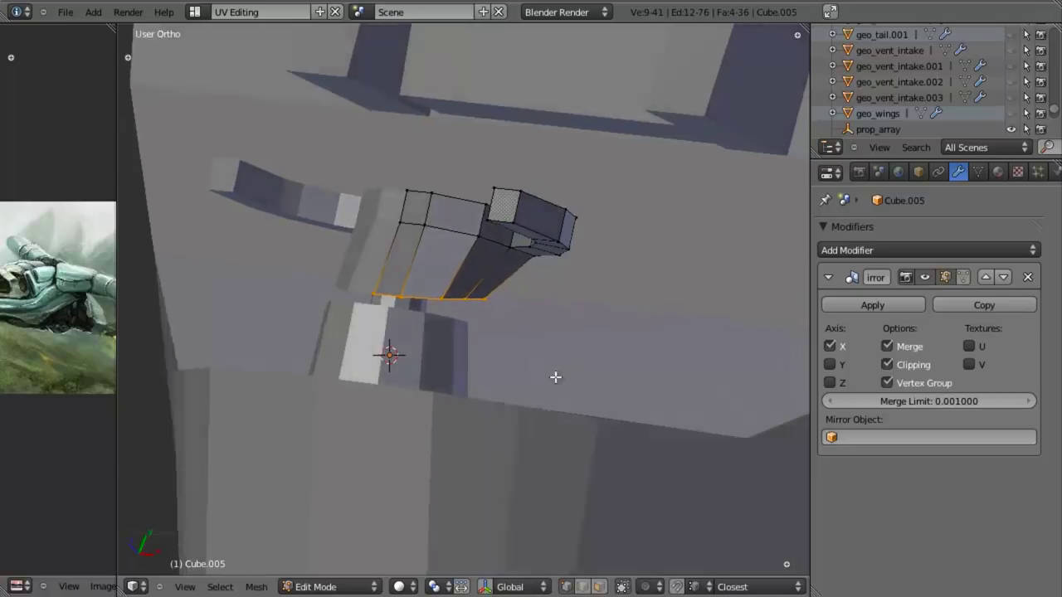
# Shift the front-end vertices along X toward the mirror centre and scale them down slightly.
pyautogui.moveTo(555, 374); pyautogui.dragTo(612, 387, button='middle')
pyautogui.press('g')
pyautogui.press('x')
pyautogui.click(599, 384)
pyautogui.press('s')
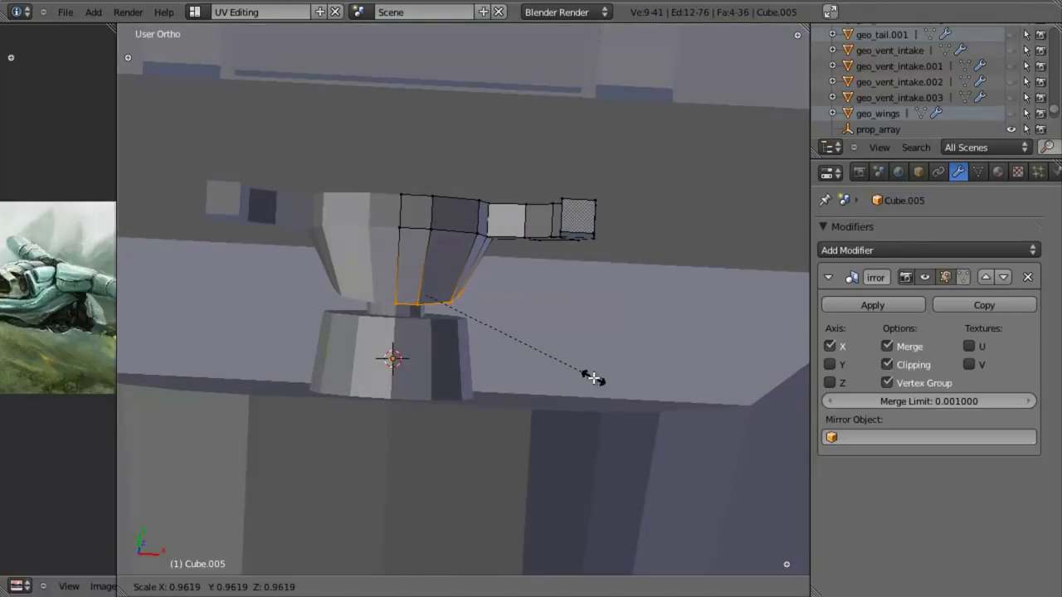
pyautogui.click(578, 362)
# Finish editing the mesh and move the bracket object slightly up and forward in the side view.
pyautogui.moveTo(578, 363); pyautogui.dragTo(486, 384, button='middle')
pyautogui.press('Tab')
pyautogui.press('KP_3')
pyautogui.scroll(5, 538, 411)
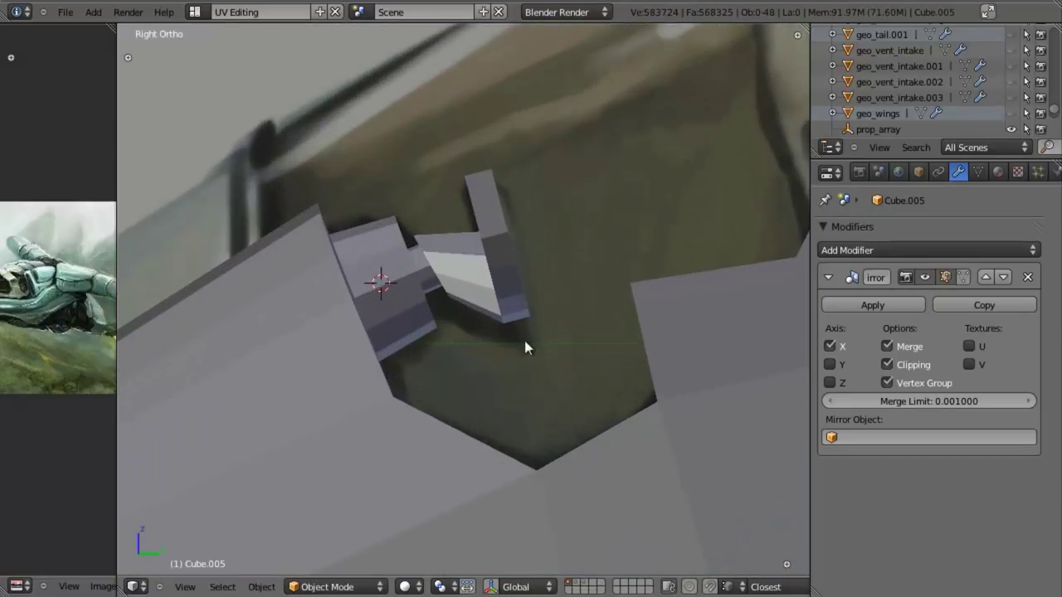
pyautogui.press('g')
pyautogui.click(509, 264)
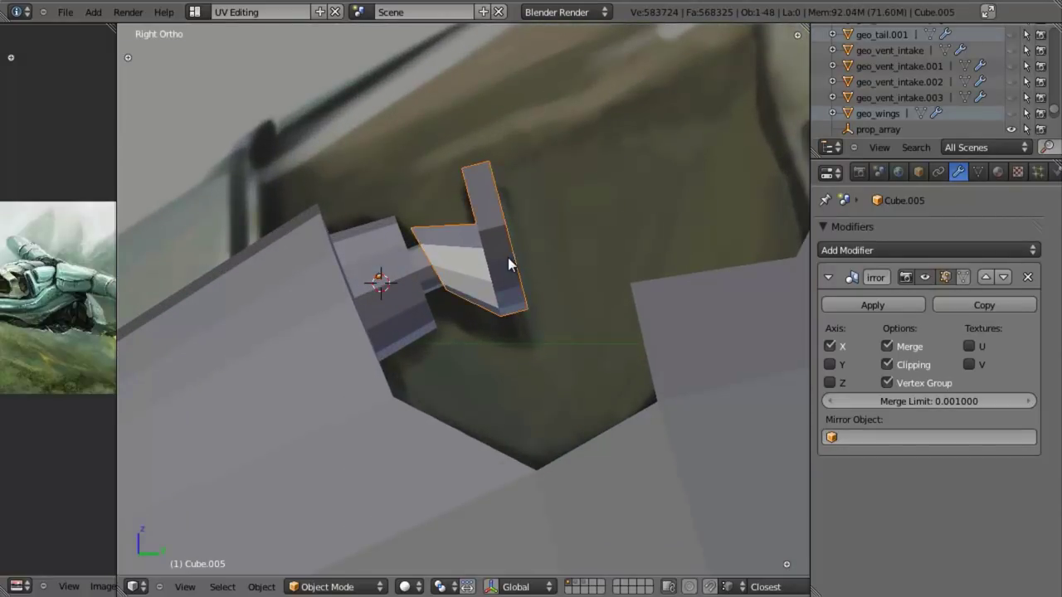
# Examine the bracket's fit against the side reference image and the surrounding hull, in wireframe and solid shading.
pyautogui.keyDown('ctrl'); pyautogui.moveTo(509, 264); pyautogui.dragTo(511, 375, button='middle'); pyautogui.keyUp('ctrl')
pyautogui.press('z')
pyautogui.scroll(-3, 514, 382)
pyautogui.scroll(4, 525, 396)
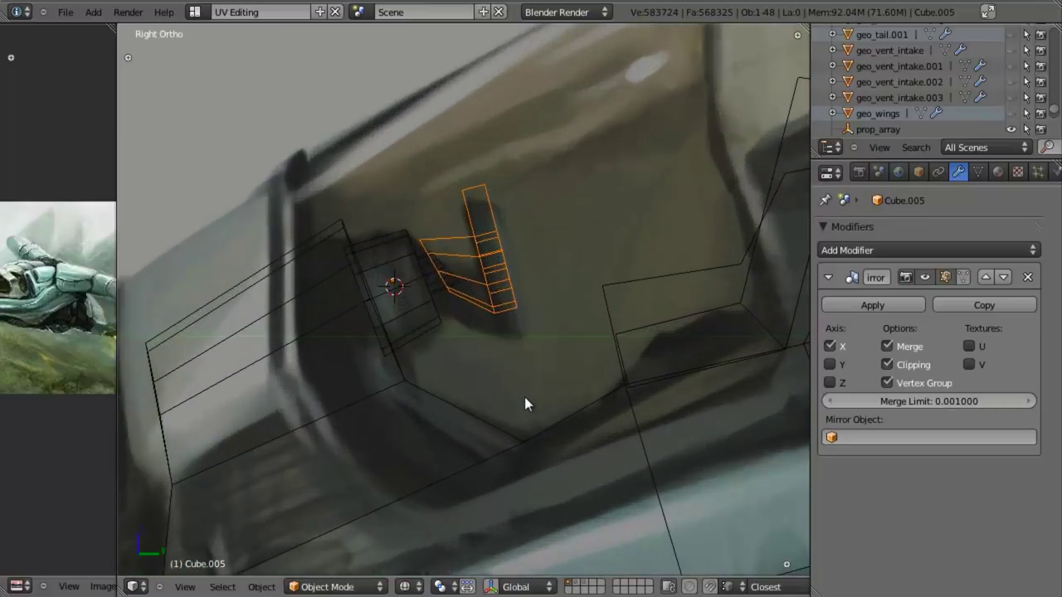
pyautogui.scroll(-3, 531, 394)
pyautogui.press('z')
pyautogui.moveTo(578, 384)
pyautogui.mouseDown(button='middle')
pyautogui.moveTo(498, 374)
pyautogui.moveTo(564, 374)
pyautogui.moveTo(490, 361)
pyautogui.moveTo(484, 379)
pyautogui.moveTo(294, 433)
pyautogui.mouseUp(button='middle')
pyautogui.scroll(-4, 498, 378)
pyautogui.press('KP_3')
pyautogui.press('z')
pyautogui.scroll(4, 546, 391)
pyautogui.press('z')
# Open the hull mesh for editing and select the four inner faces of the front section in face mode.
pyautogui.rightClick(295, 432)
pyautogui.press('Tab')
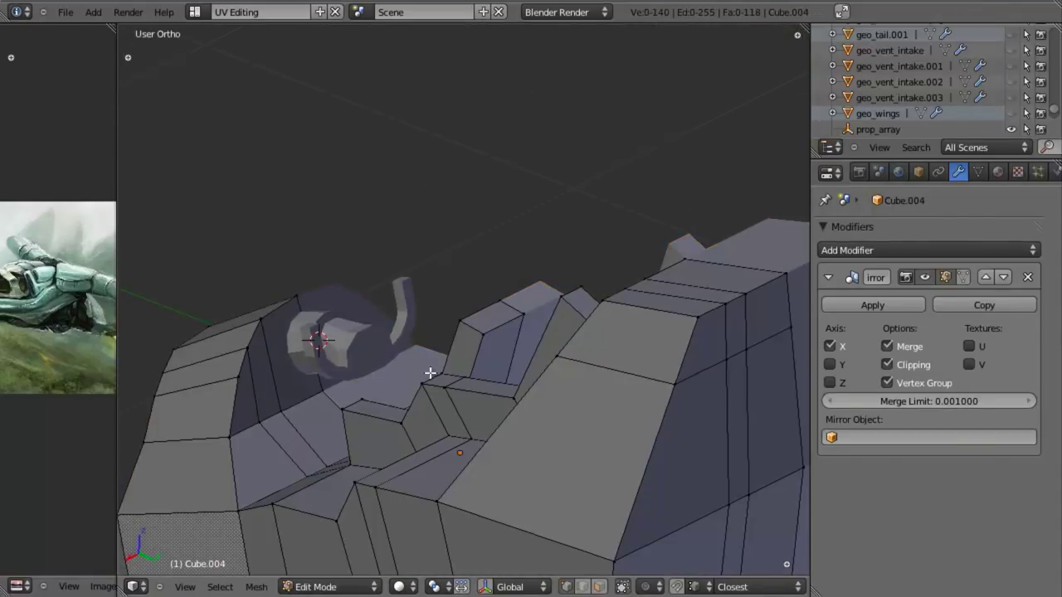
pyautogui.keyDown('shift'); pyautogui.moveTo(429, 377); pyautogui.dragTo(453, 407, button='middle'); pyautogui.keyUp('shift')
pyautogui.hotkey('ctrl', 'Tab')
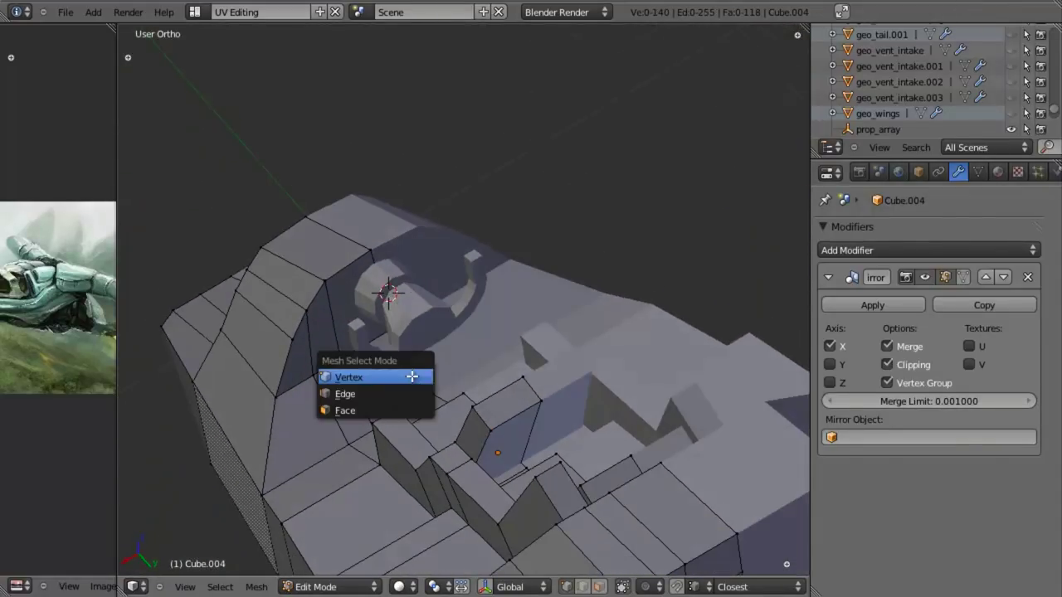
pyautogui.click(410, 405)
pyautogui.rightClick(340, 403)
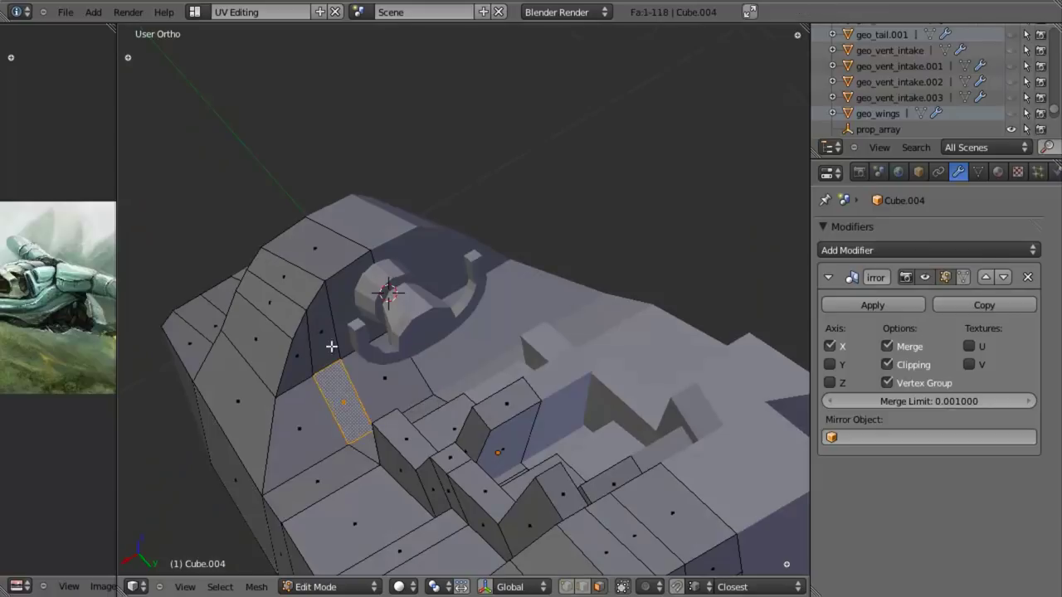
pyautogui.keyDown('shift'); pyautogui.rightClick(288, 377); pyautogui.keyUp('shift')
pyautogui.keyDown('shift'); pyautogui.rightClick(308, 453); pyautogui.keyUp('shift')
# Add a centred edge loop across the narrow hull strip just behind the selected faces.
pyautogui.moveTo(308, 453); pyautogui.dragTo(396, 423, button='middle')
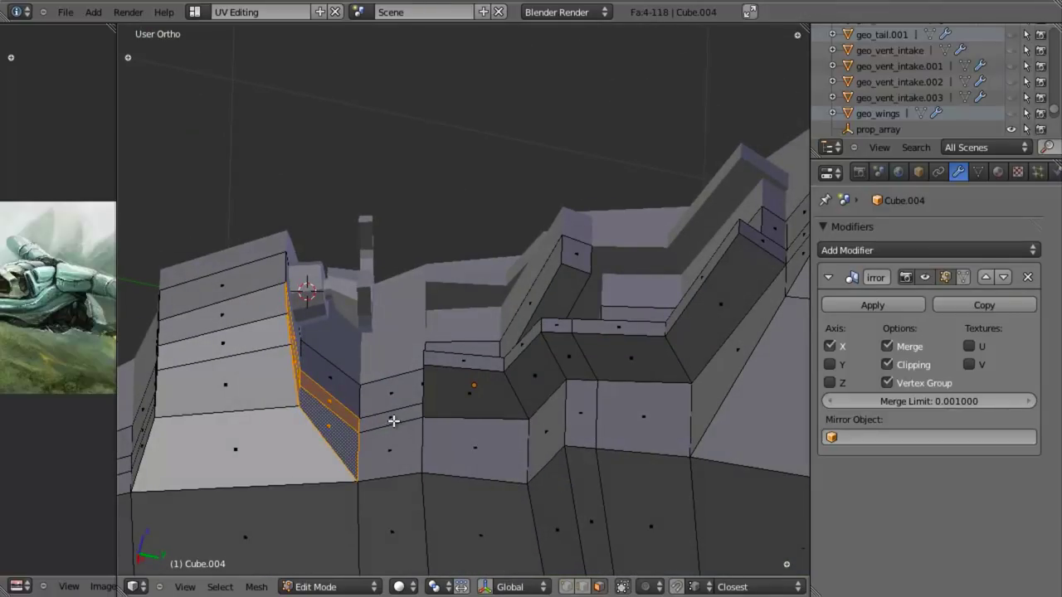
pyautogui.hotkey('ctrl', 'r')
pyautogui.click(393, 421)
pyautogui.rightClick(394, 421)
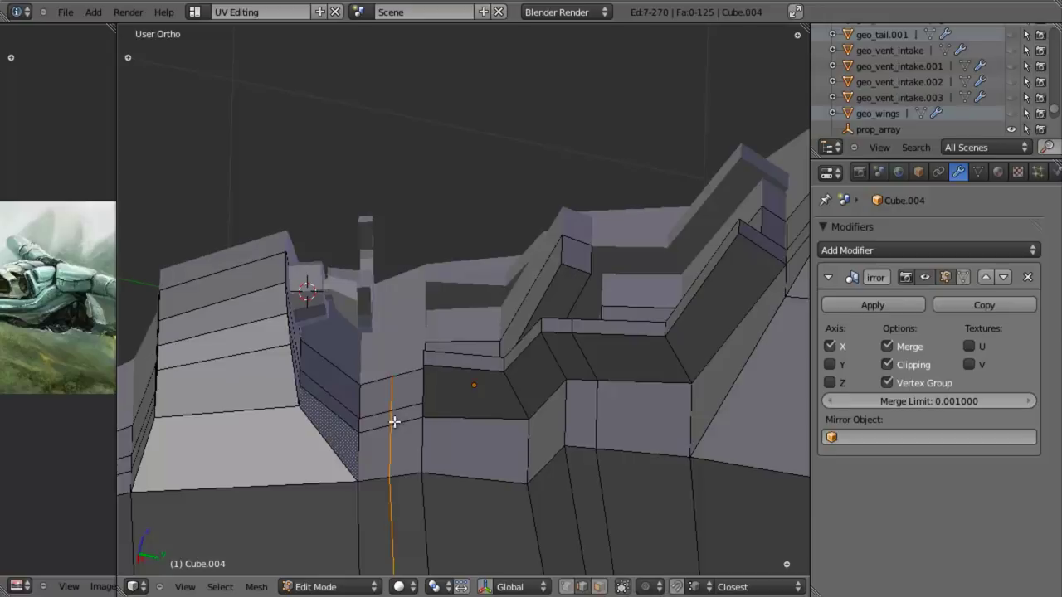
pyautogui.moveTo(393, 421); pyautogui.dragTo(343, 443, button='middle')
# Reselect the four inner faces of the hull's front section in face mode.
pyautogui.hotkey('ctrl', 'Tab')
pyautogui.click(336, 402)
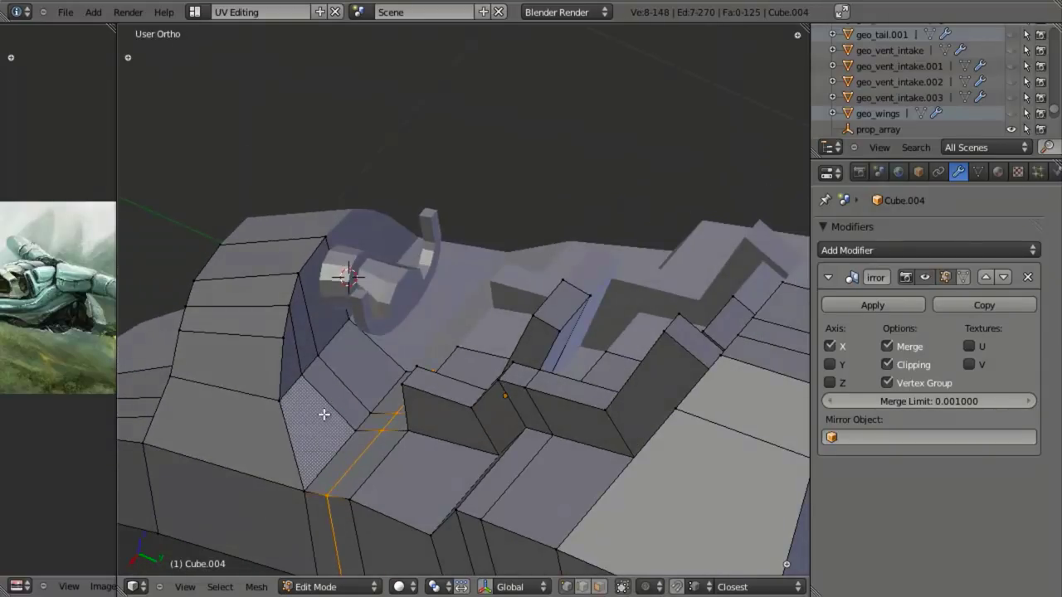
pyautogui.hotkey('ctrl', 'Tab')
pyautogui.click(305, 446)
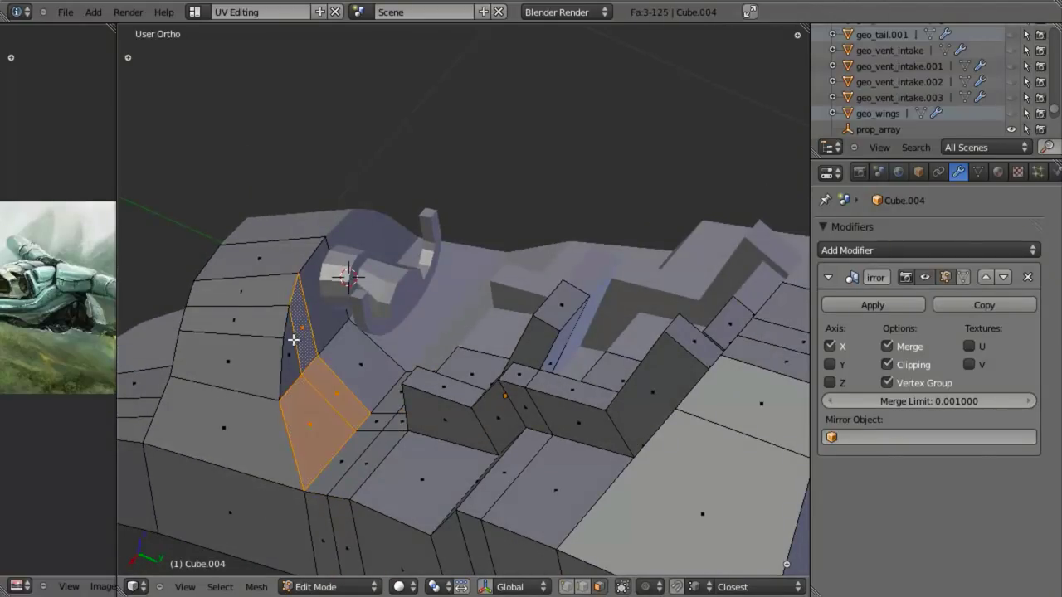
pyautogui.moveTo(355, 446); pyautogui.dragTo(677, 535, button='middle')
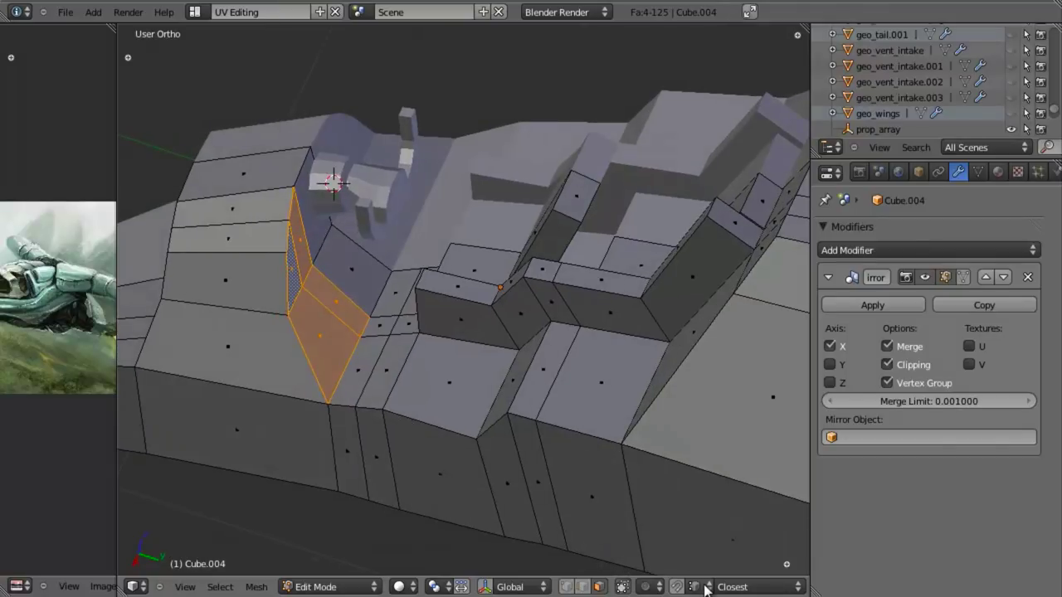
# Extrude the four selected hull faces back toward the new edge loop and adjust their position to line up with it.
pyautogui.scroll(3, 384, 304)
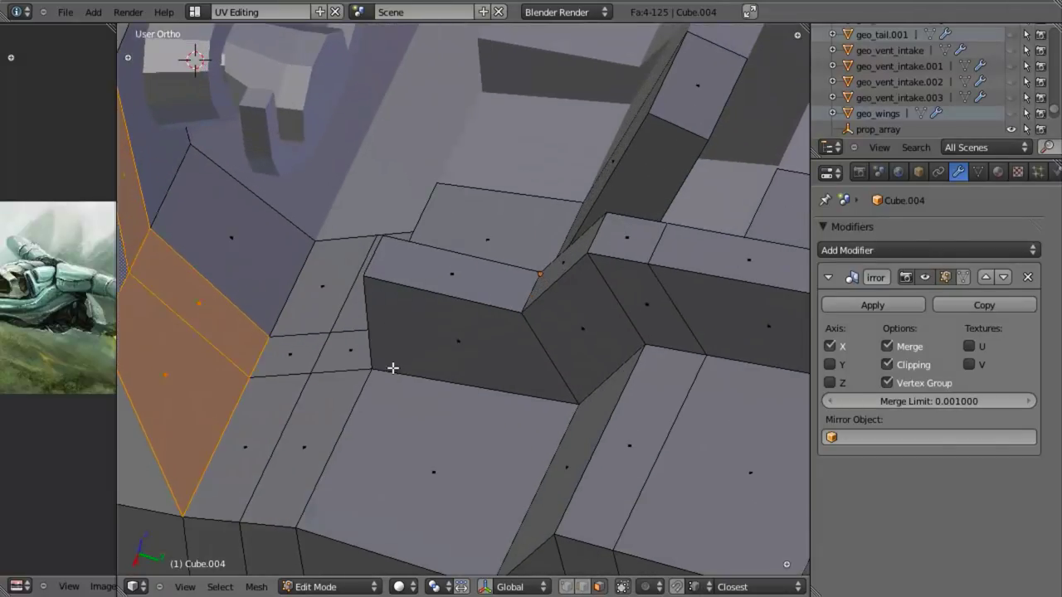
pyautogui.hotkey('ctrl', 'Tab')
pyautogui.click(317, 305)
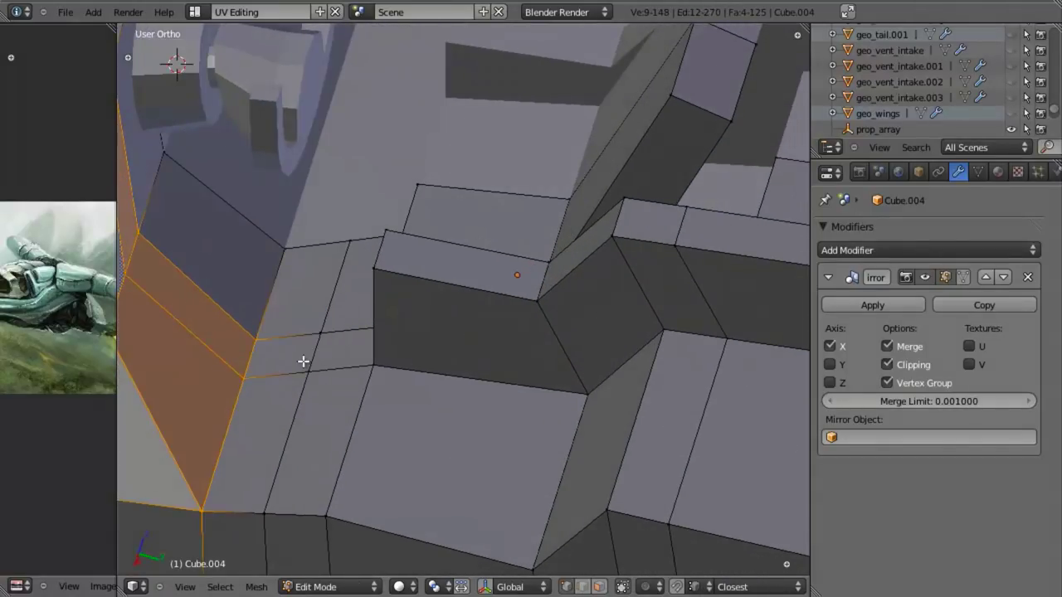
pyautogui.press('e')
pyautogui.click(318, 334)
pyautogui.scroll(-4, 353, 372)
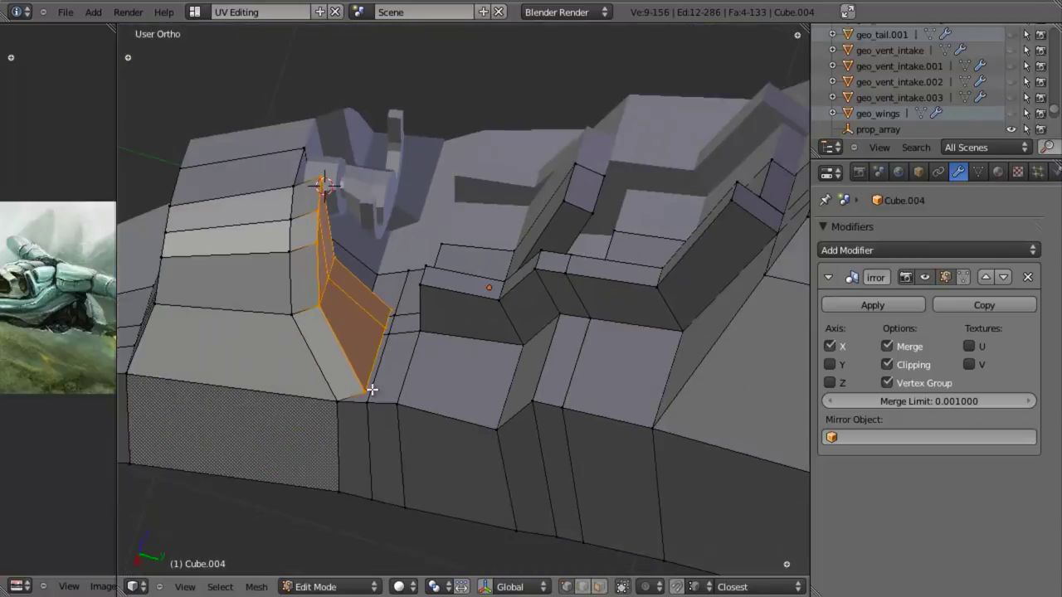
pyautogui.moveTo(370, 390); pyautogui.dragTo(389, 356, button='middle')
pyautogui.scroll(2, 388, 341)
pyautogui.press('g')
pyautogui.click(358, 332)
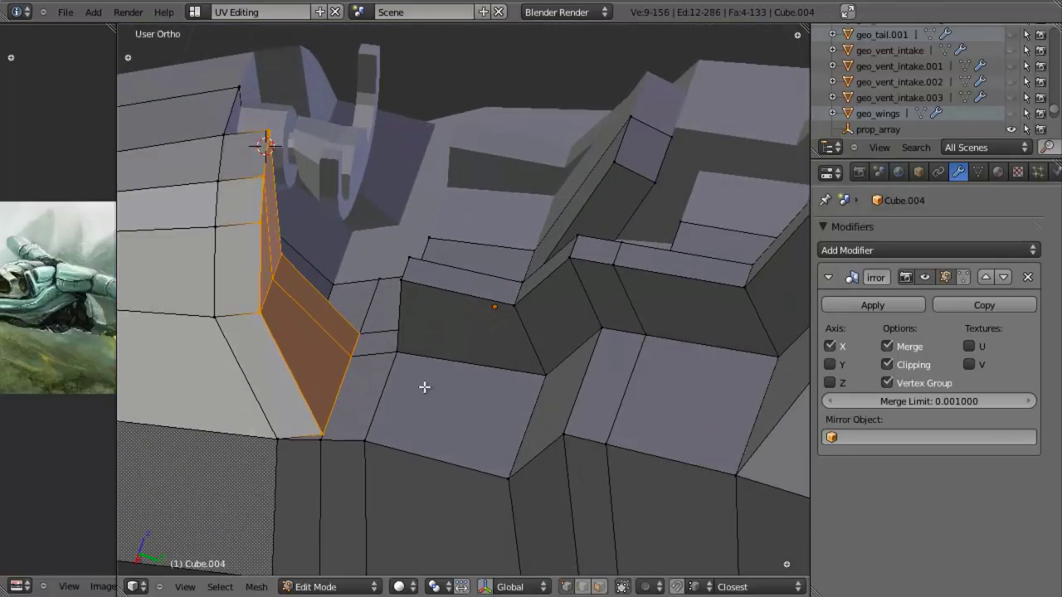
# Select the corner vertices at the lower end of the extruded front section in wireframe and delete the redundant geometry there.
pyautogui.moveTo(424, 387); pyautogui.dragTo(385, 364, button='middle')
pyautogui.press('z')
pyautogui.rightClick(280, 412)
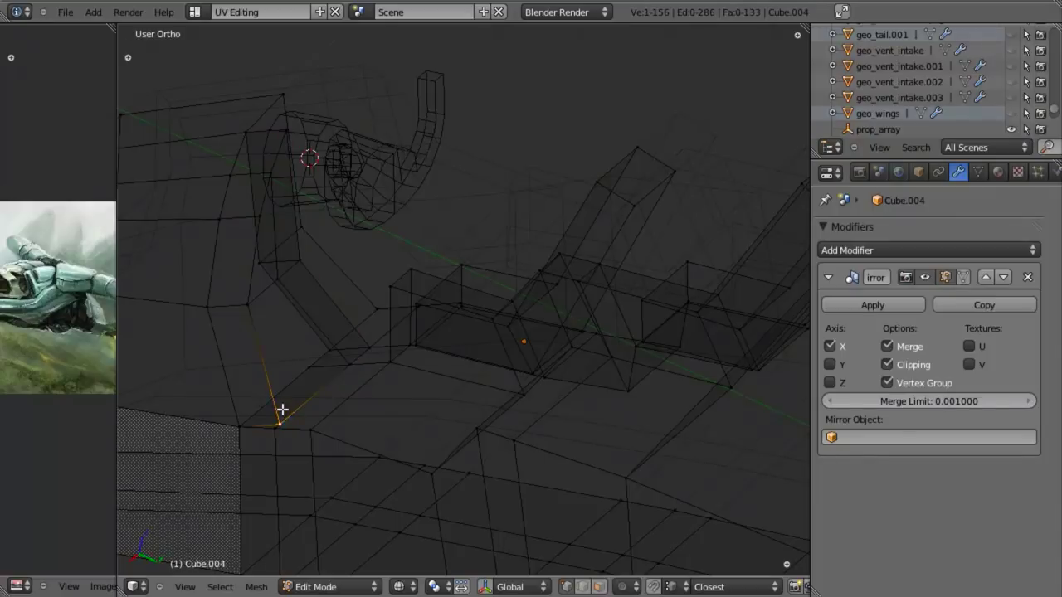
pyautogui.press('g')
pyautogui.press('Escape')
pyautogui.press('b')
pyautogui.moveTo(225, 391); pyautogui.dragTo(280, 439)
pyautogui.press('b')
pyautogui.moveTo(296, 335); pyautogui.dragTo(368, 377)
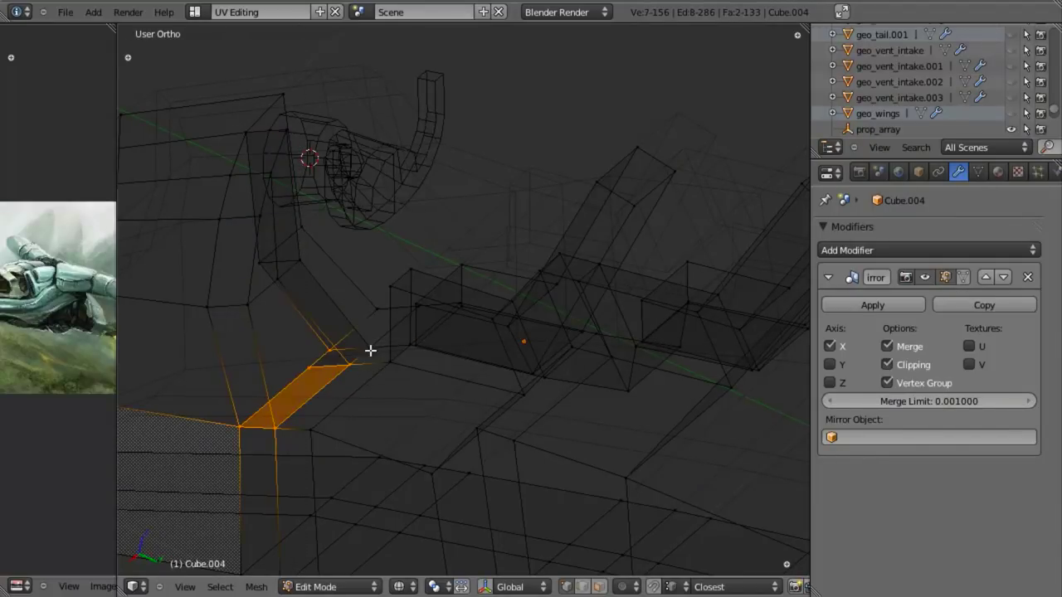
pyautogui.press('x')
pyautogui.click(382, 372)
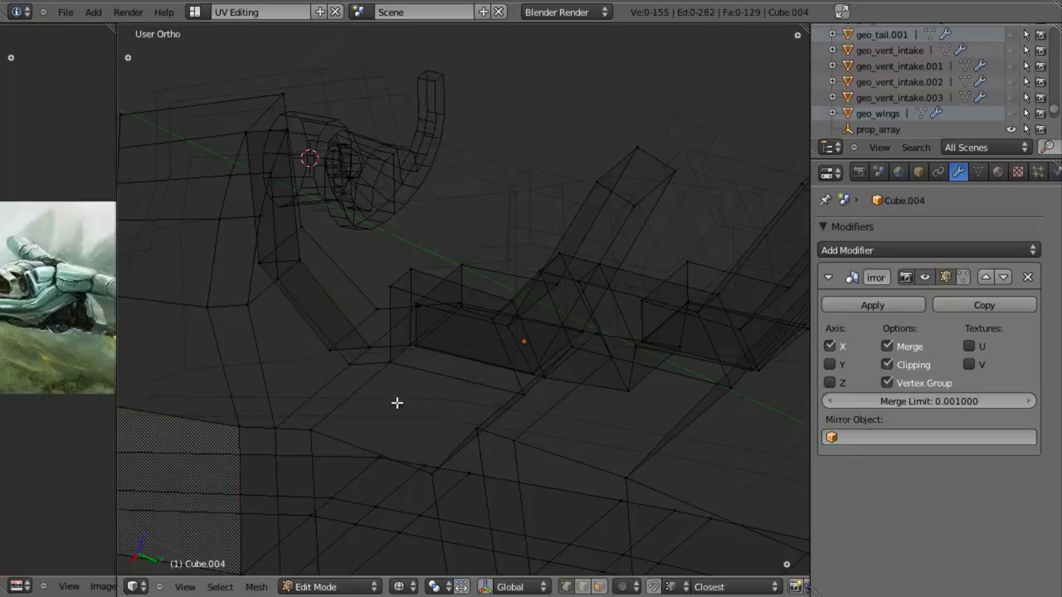
# Remove doubled vertices across the entire hull mesh, deselect everything, and leave mesh editing.
pyautogui.press('z')
pyautogui.press('a')
pyautogui.press('w')
pyautogui.click(398, 413)
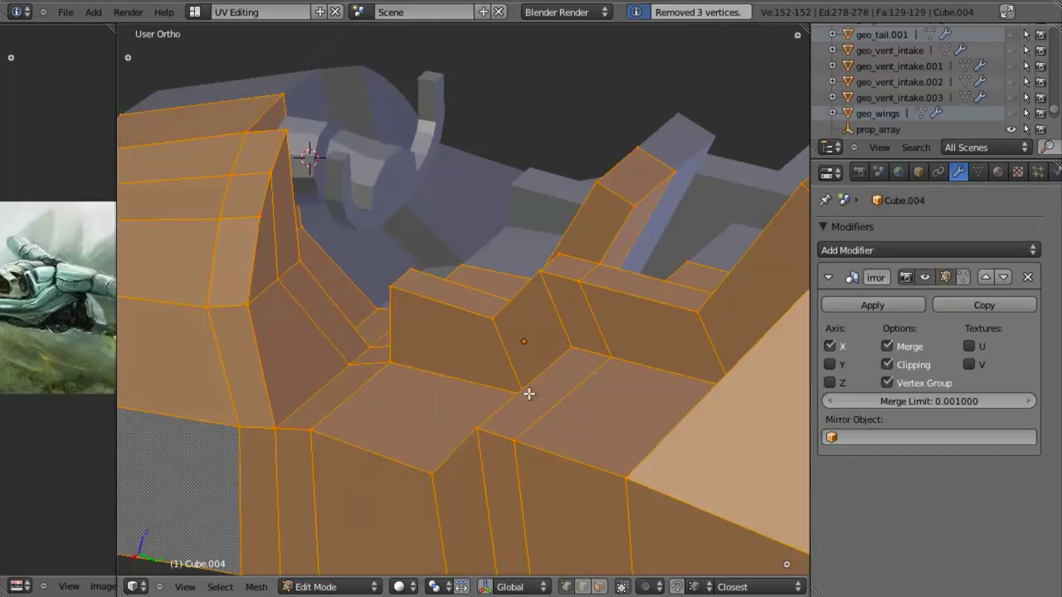
pyautogui.moveTo(526, 393); pyautogui.dragTo(433, 287, button='middle')
pyautogui.press('a')
pyautogui.moveTo(449, 239); pyautogui.dragTo(432, 267, button='middle')
pyautogui.press('Tab')
pyautogui.scroll(-6, 431, 267)
pyautogui.moveTo(387, 351); pyautogui.dragTo(453, 259, button='middle')
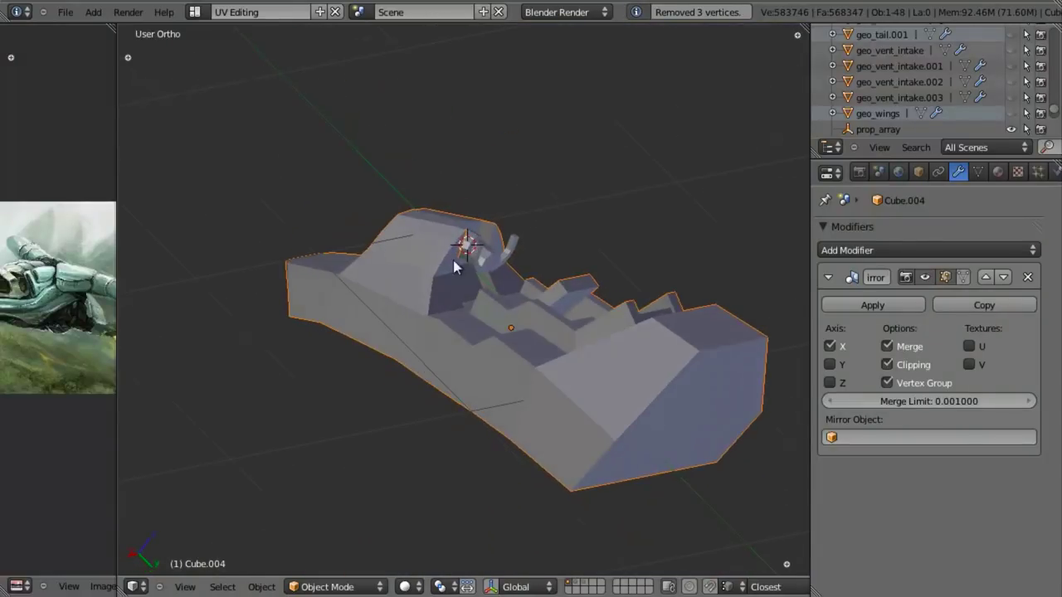
pyautogui.moveTo(429, 404); pyautogui.dragTo(557, 335, button='middle')
# In the side view, move the four front vertices of the raised panel beside the rear seat back to make it thinner.
pyautogui.press('KP_3')
pyautogui.press('z')
pyautogui.scroll(4, 479, 344)
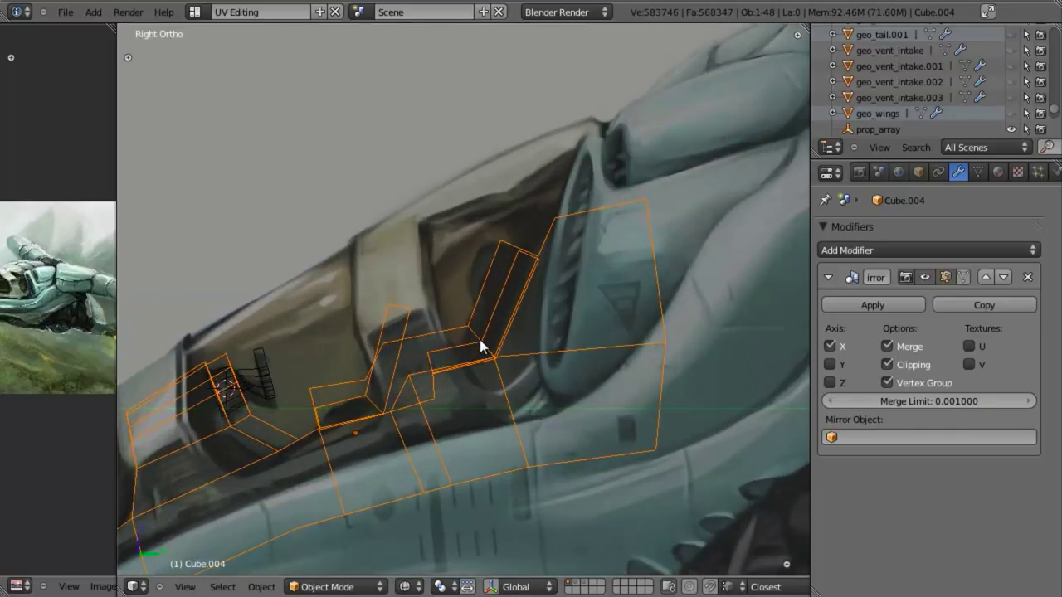
pyautogui.press('Tab')
pyautogui.scroll(2, 475, 317)
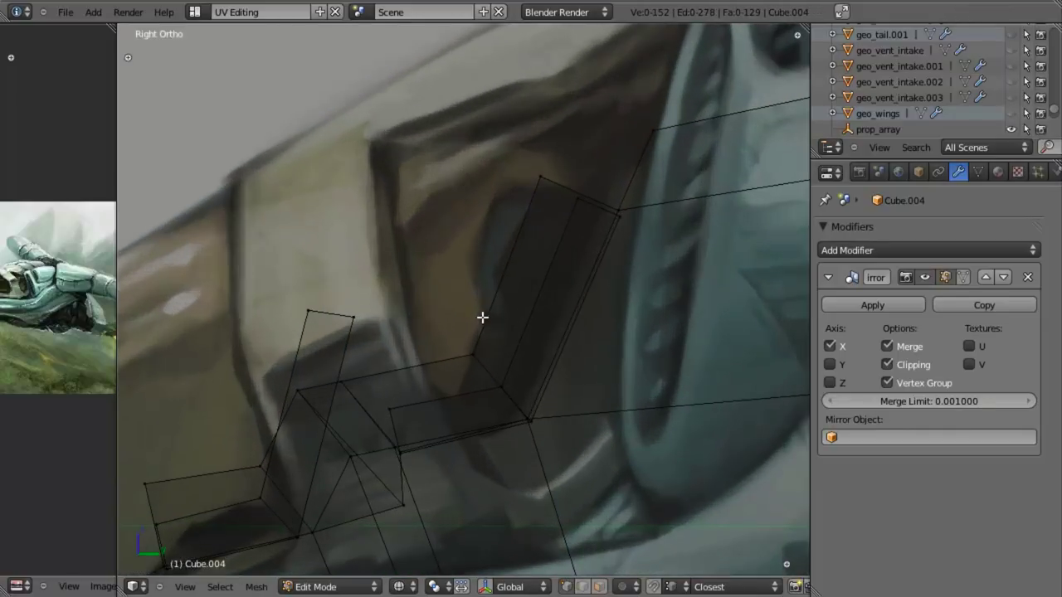
pyautogui.press('b')
pyautogui.moveTo(435, 311); pyautogui.dragTo(486, 375)
pyautogui.press('b')
pyautogui.moveTo(526, 150); pyautogui.dragTo(567, 251)
pyautogui.hotkey('alt', 's')
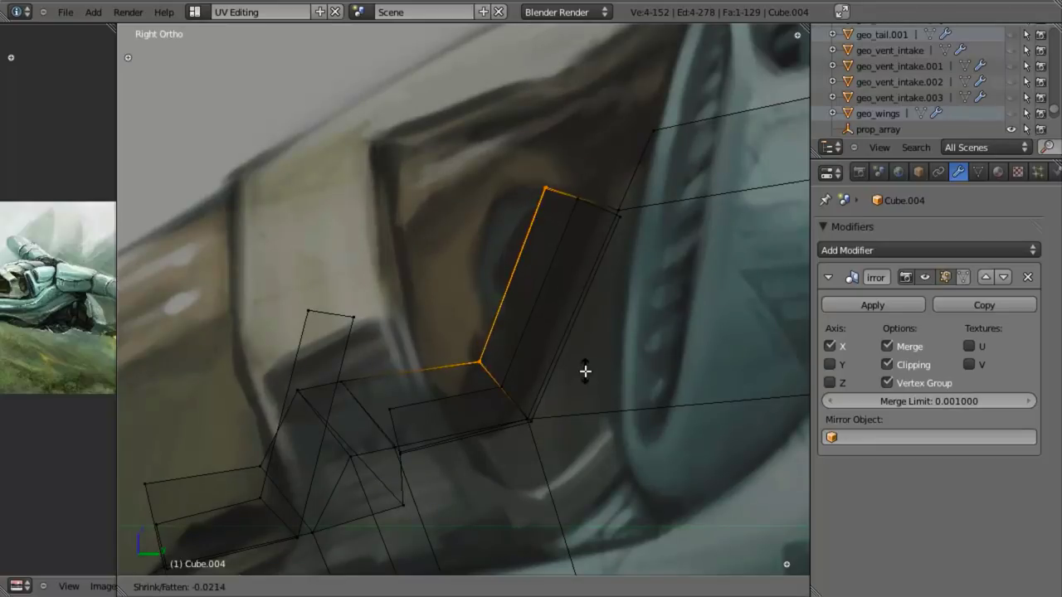
pyautogui.click(590, 340)
pyautogui.press('g')
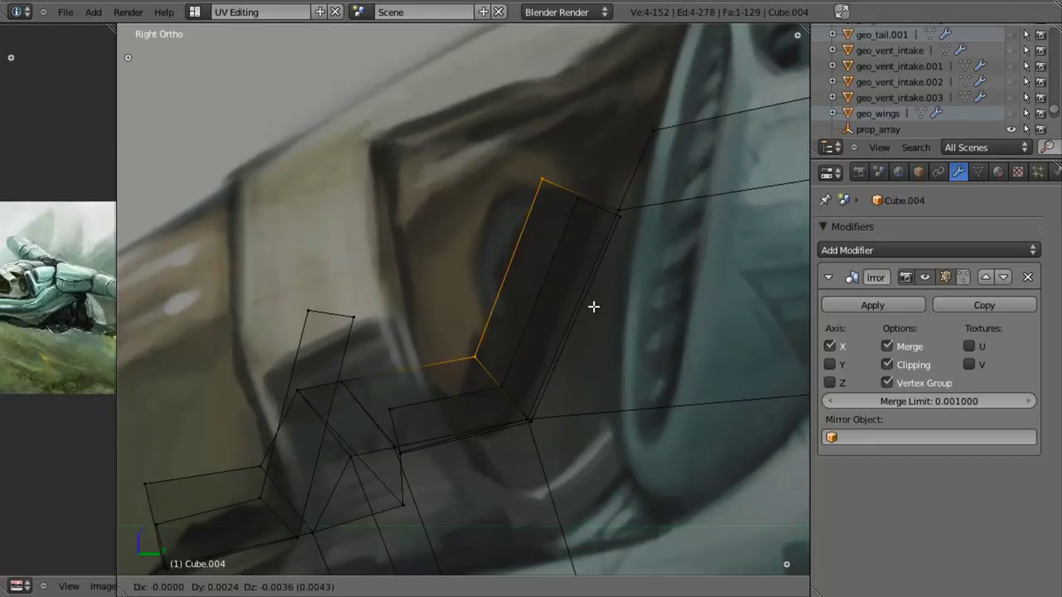
pyautogui.click(640, 311)
# Adjust the rear panel's upper and lower front corners separately so its front edge runs parallel to the seat back.
pyautogui.press('b')
pyautogui.moveTo(491, 298); pyautogui.dragTo(669, 429, button='middle')
pyautogui.press('g')
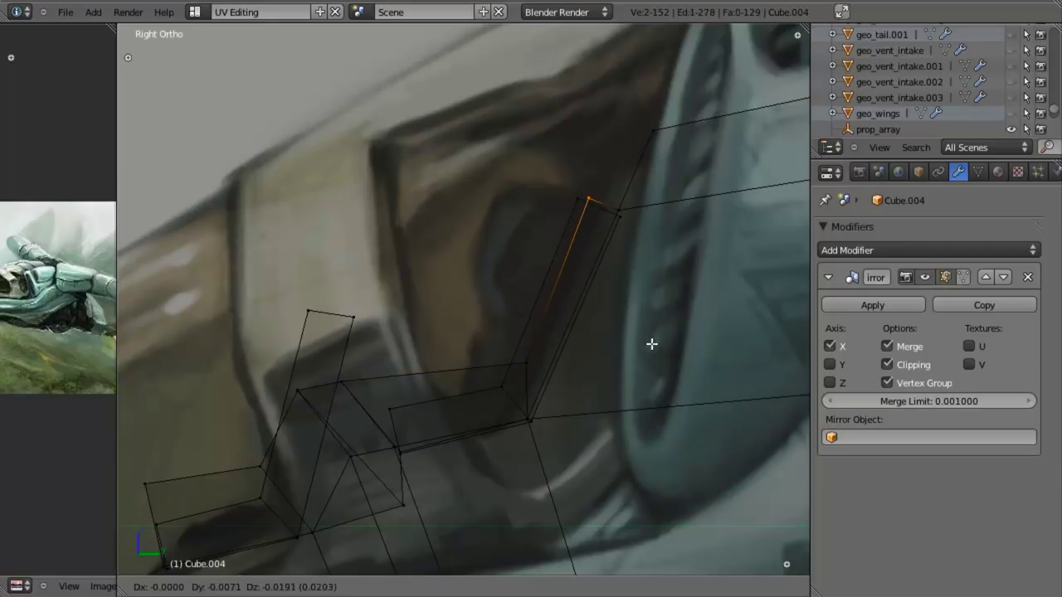
pyautogui.click(651, 343)
pyautogui.press('a')
pyautogui.press('b')
pyautogui.moveTo(506, 340); pyautogui.dragTo(545, 379)
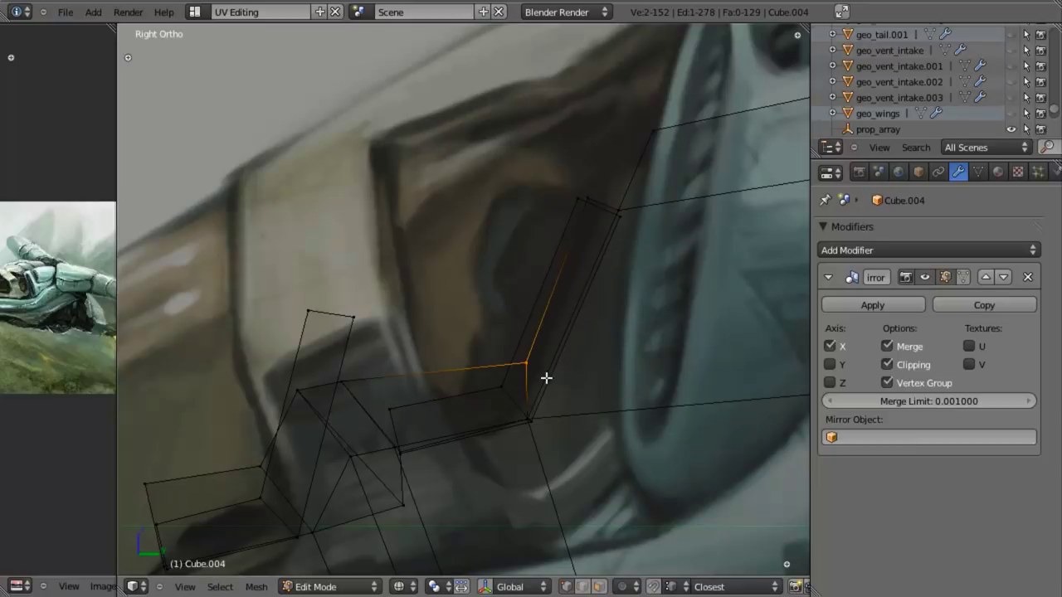
pyautogui.press('g')
pyautogui.click(529, 385)
# Move the four upper vertices of the step between the two seats down and back.
pyautogui.keyDown('shift'); pyautogui.moveTo(268, 416); pyautogui.dragTo(451, 334, button='middle'); pyautogui.keyUp('shift')
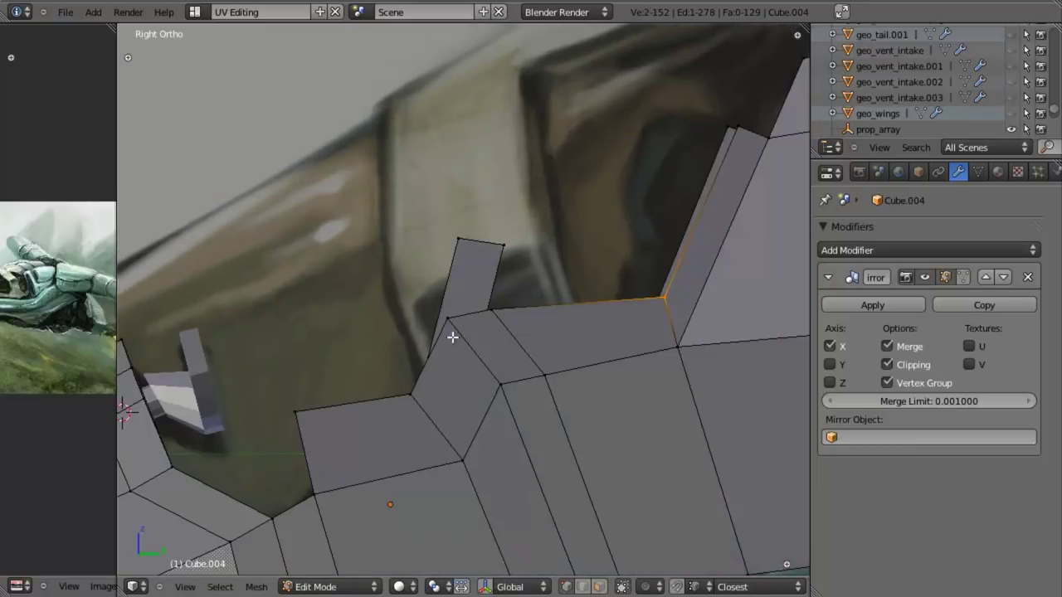
pyautogui.press('a')
pyautogui.press('g')
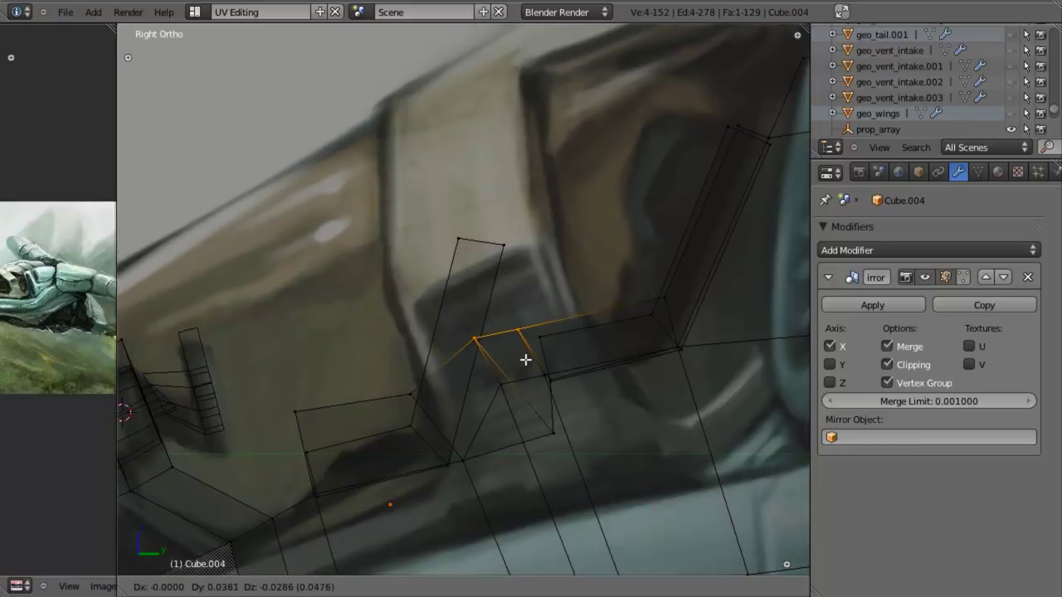
pyautogui.click(525, 359)
# Lower the top edge of the ledge beside the front seat and rotate it to follow the seat base's slope.
pyautogui.press('a')
pyautogui.press('b')
pyautogui.moveTo(260, 380); pyautogui.dragTo(428, 411)
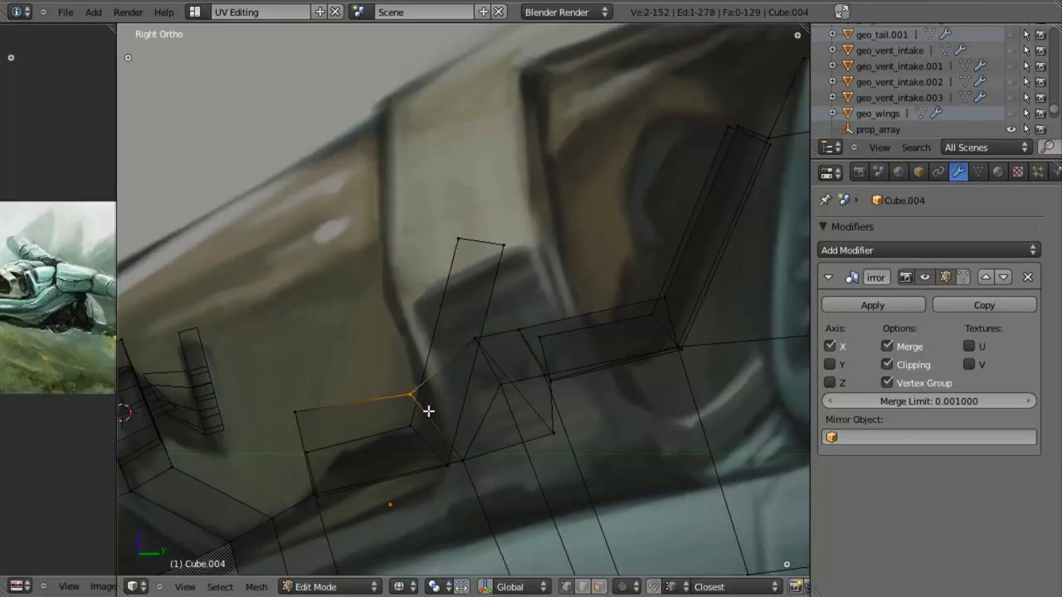
pyautogui.press('b')
pyautogui.moveTo(247, 407); pyautogui.dragTo(308, 429)
pyautogui.press('g')
pyautogui.click(315, 449)
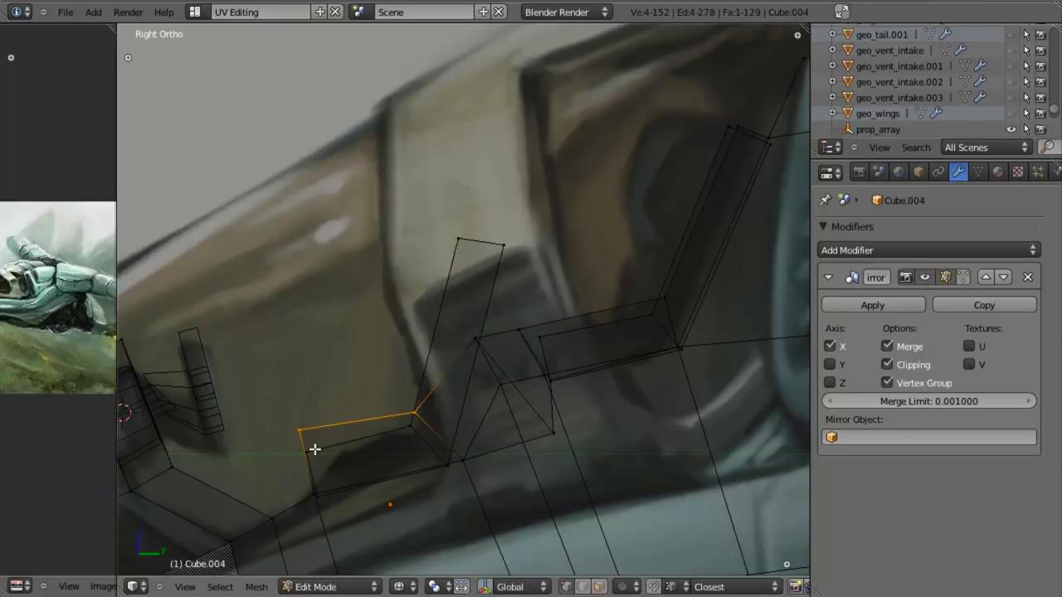
pyautogui.press('r')
pyautogui.click(424, 467)
pyautogui.press('z')
pyautogui.press('z')
pyautogui.press('a')
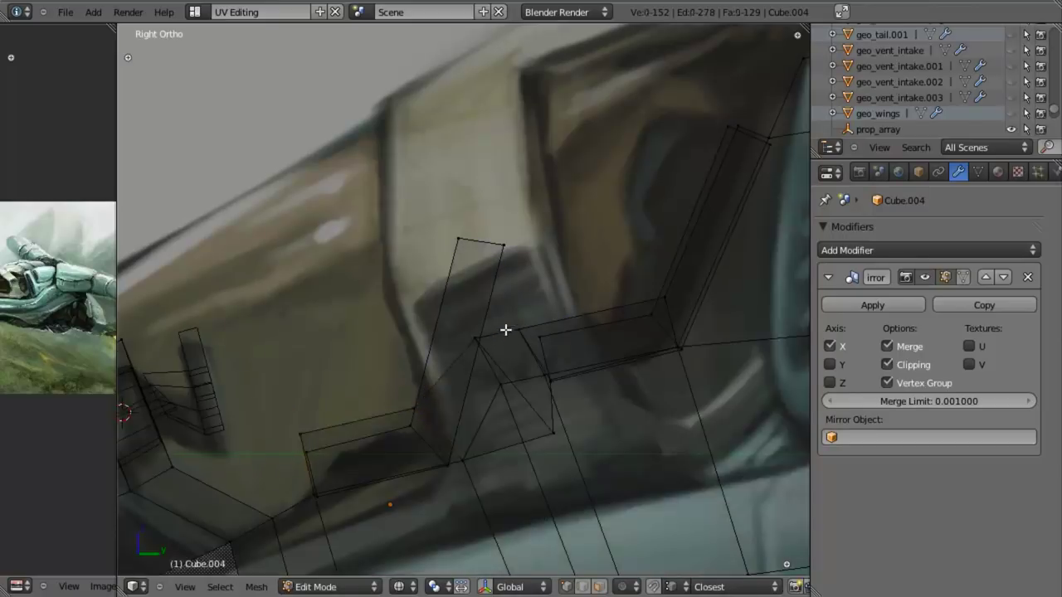
# Nudge the rear vertices of the middle step slightly back and up along the ledge line.
pyautogui.press('b')
pyautogui.moveTo(506, 316); pyautogui.dragTo(537, 360)
pyautogui.press('g')
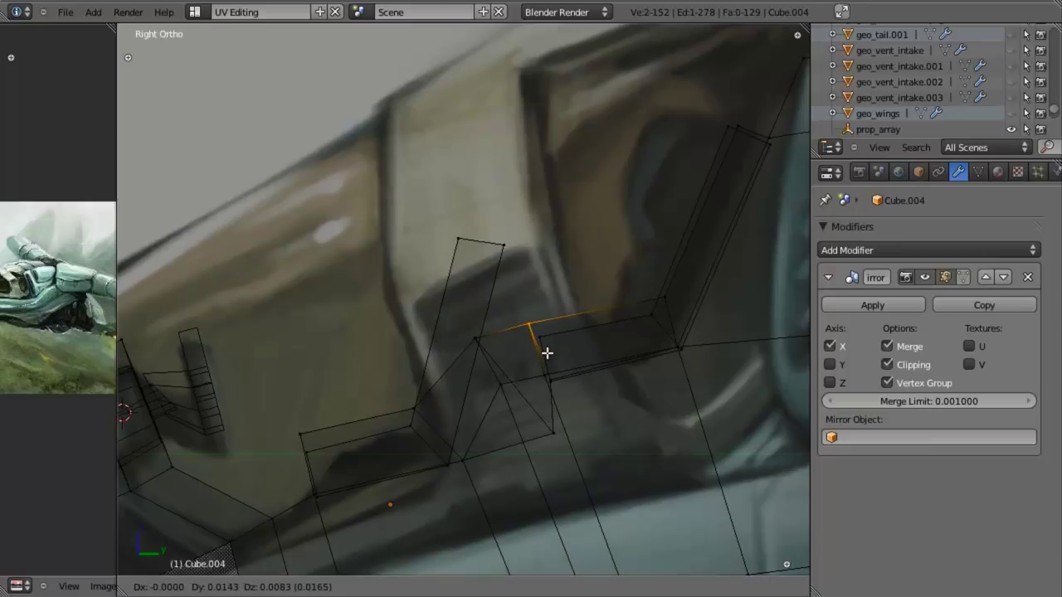
pyautogui.click(546, 355)
pyautogui.press('z')
pyautogui.moveTo(451, 360)
pyautogui.mouseDown(button='middle')
pyautogui.moveTo(486, 407)
pyautogui.moveTo(517, 408)
pyautogui.moveTo(540, 453)
pyautogui.moveTo(526, 408)
pyautogui.mouseUp(button='middle')
pyautogui.press('Tab')
pyautogui.scroll(-2, 485, 391)
pyautogui.press('Tab')
pyautogui.press('KP_3')
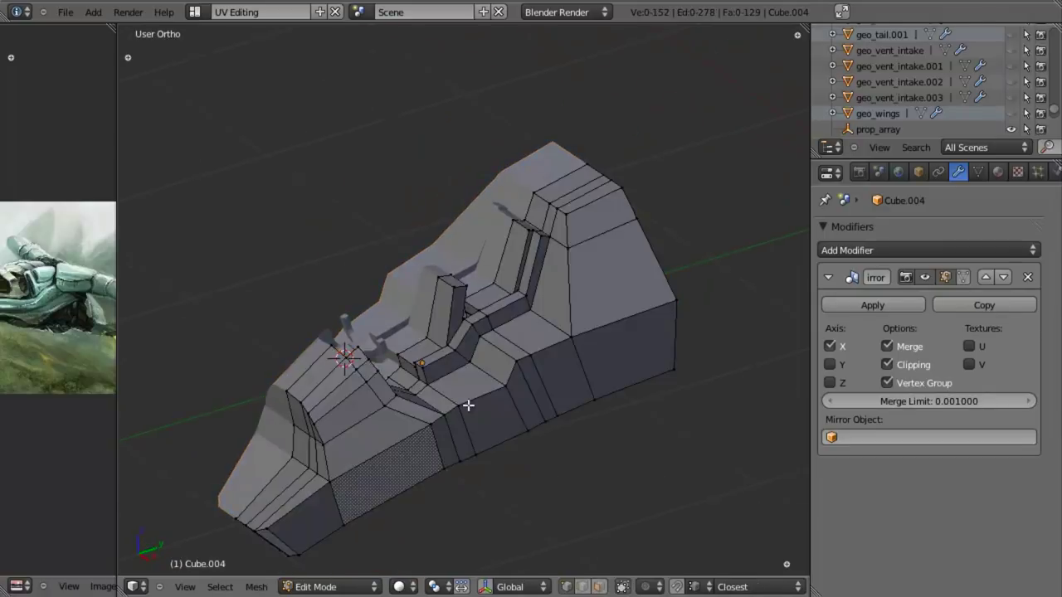
# Move the front ledge's top front corner back in the side view to give the ledge a sloped front end.
pyautogui.press('z')
pyautogui.scroll(6, 338, 372)
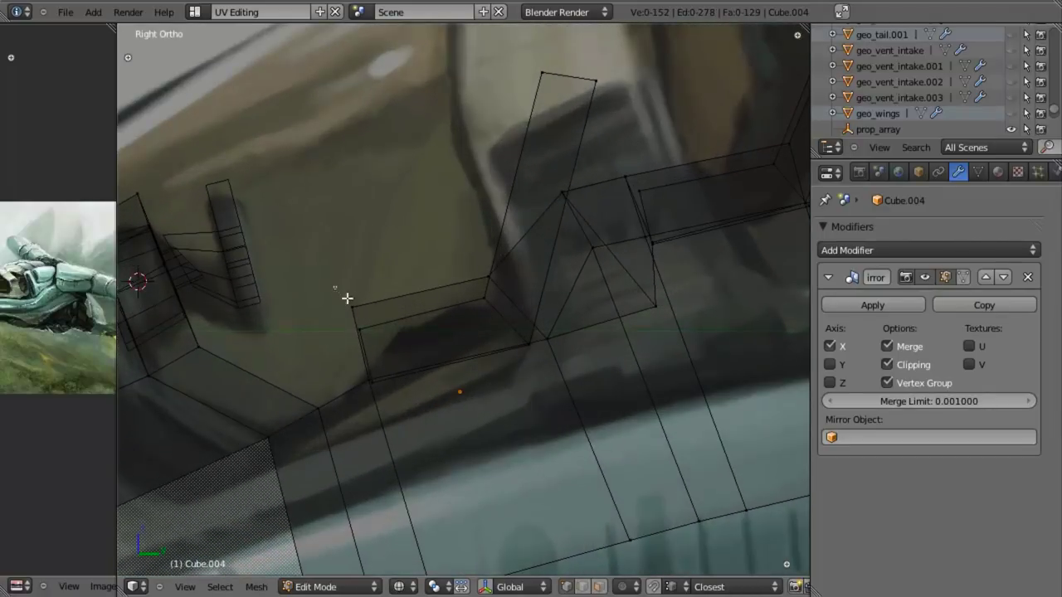
pyautogui.press('g')
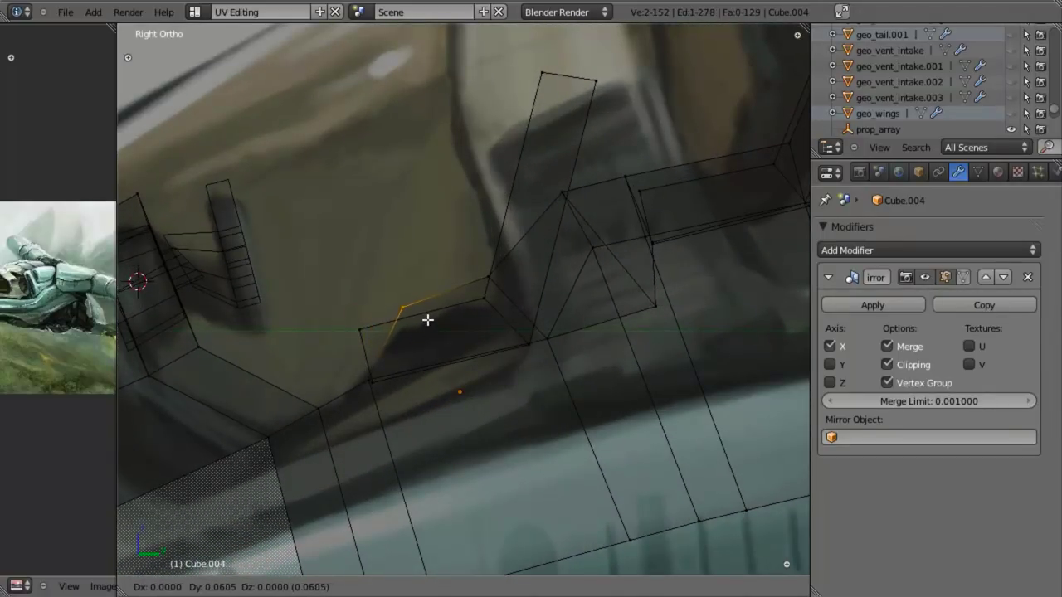
pyautogui.click(435, 312)
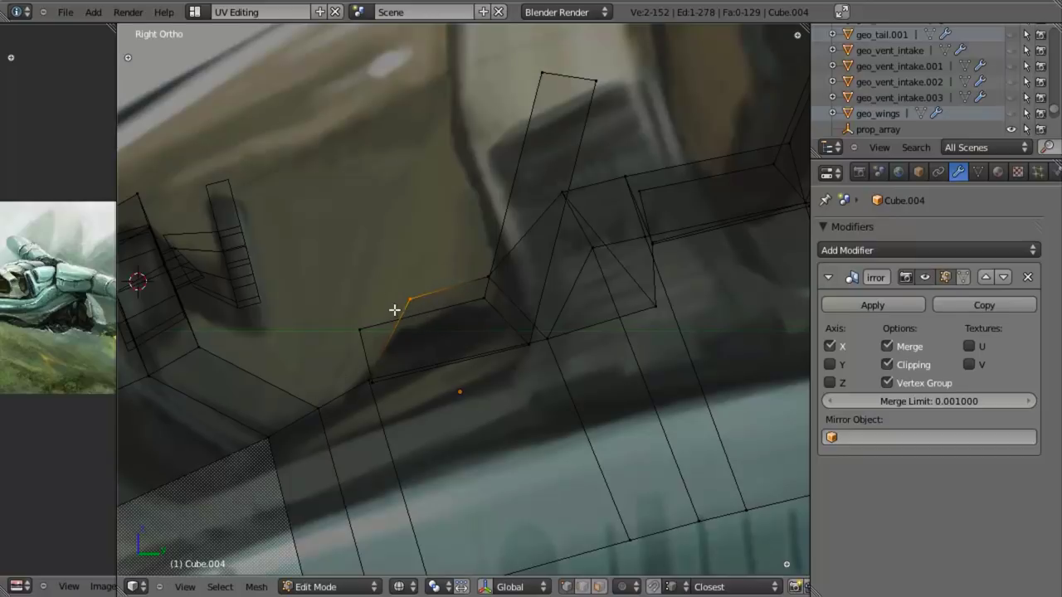
pyautogui.press('z')
pyautogui.scroll(-6, 394, 310)
pyautogui.moveTo(394, 310); pyautogui.dragTo(554, 362, button='middle')
# Select the side faces along the stepped ledge and rear panel and move them slightly outward along the X axis.
pyautogui.press('Tab')
pyautogui.scroll(3, 529, 407)
pyautogui.press('Tab')
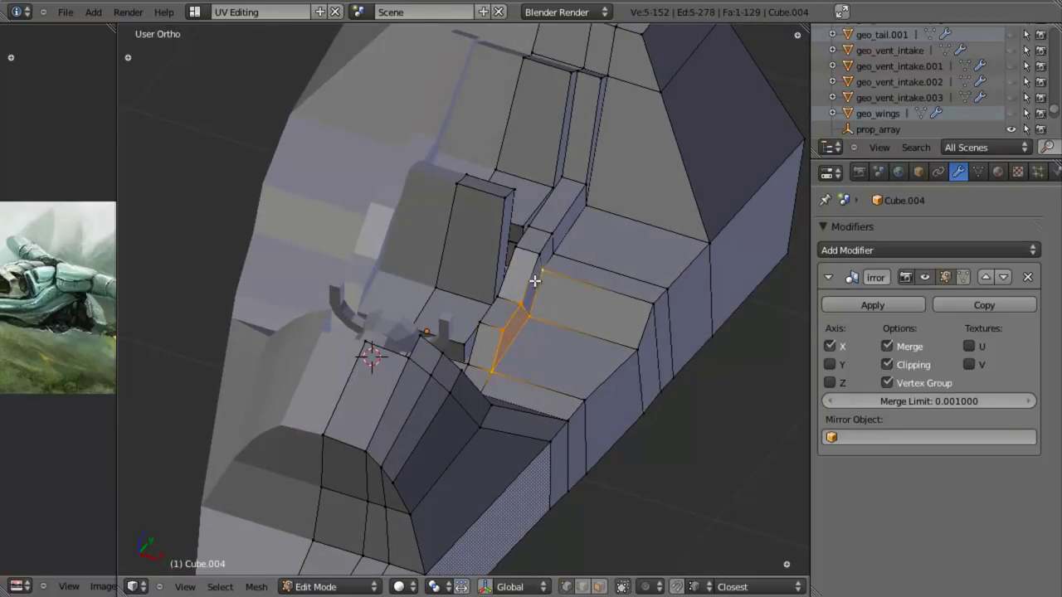
pyautogui.moveTo(561, 255); pyautogui.dragTo(545, 304, button='middle')
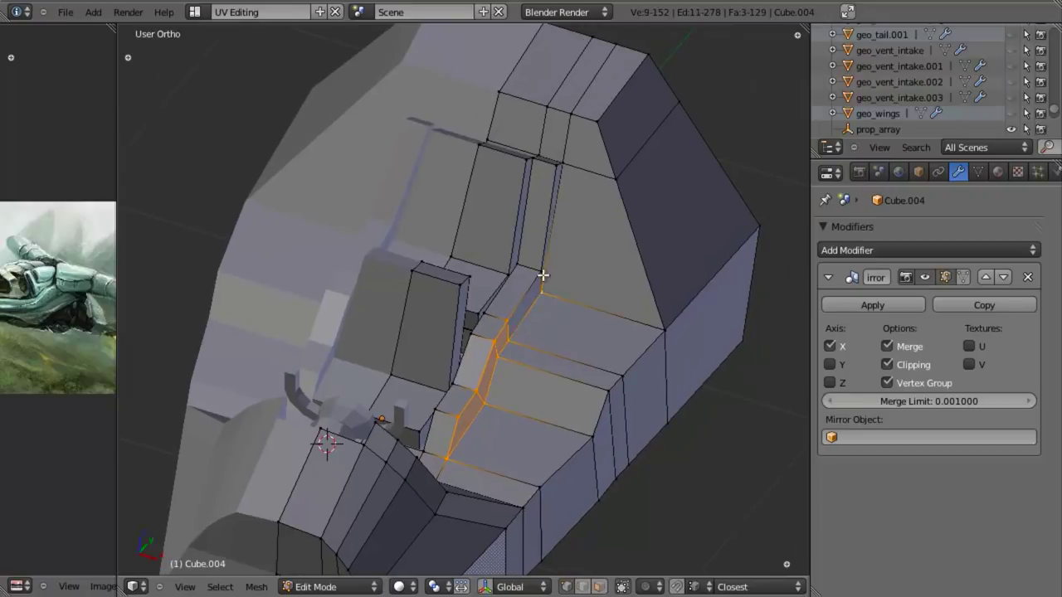
pyautogui.press('g')
pyautogui.press('x')
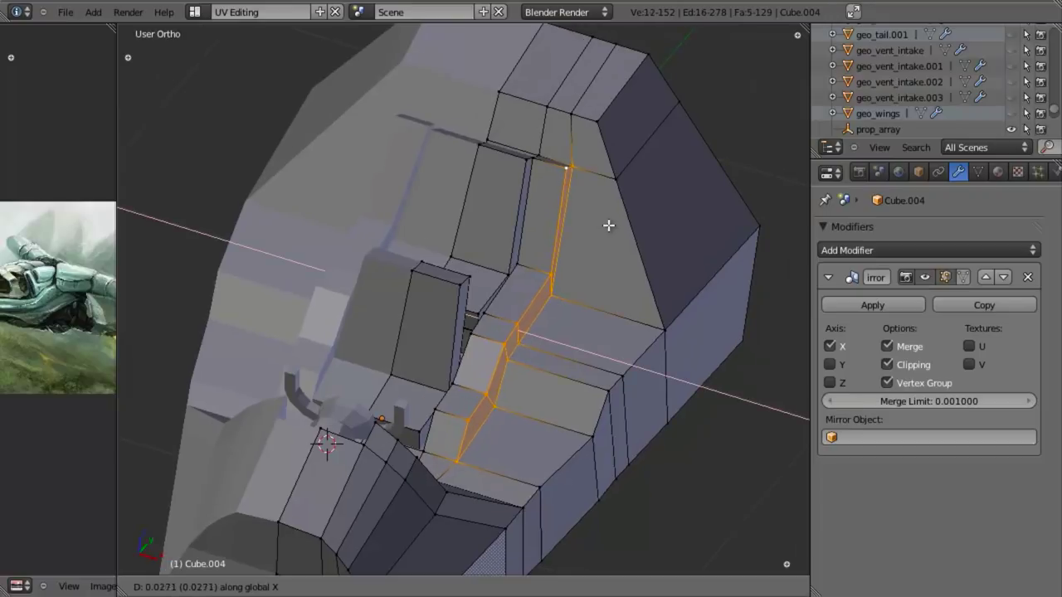
pyautogui.click(615, 231)
pyautogui.press('Tab')
pyautogui.scroll(-6, 508, 328)
pyautogui.moveTo(508, 328)
pyautogui.mouseDown(button='middle')
pyautogui.moveTo(388, 402)
pyautogui.moveTo(523, 399)
pyautogui.moveTo(400, 359)
pyautogui.moveTo(509, 360)
pyautogui.moveTo(486, 322)
pyautogui.mouseUp(button='middle')
pyautogui.scroll(3, 400, 365)
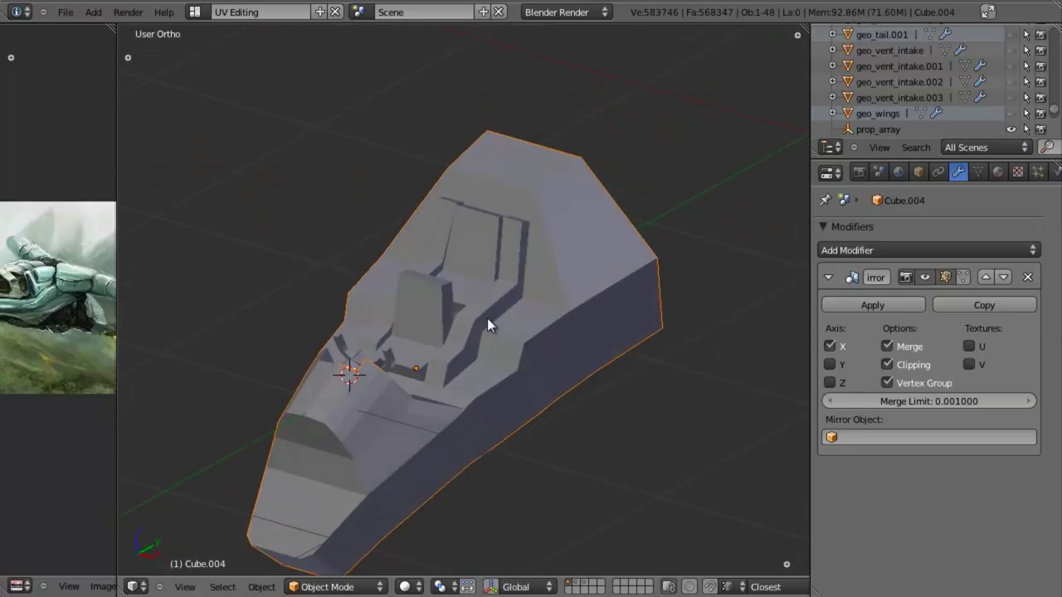
# Unhide all the vehicle parts and save the file over 07_01_interior_block.blend.
pyautogui.hotkey('alt', 'h')
pyautogui.press('z')
pyautogui.moveTo(576, 362); pyautogui.dragTo(490, 375, button='middle')
pyautogui.press('KP_3')
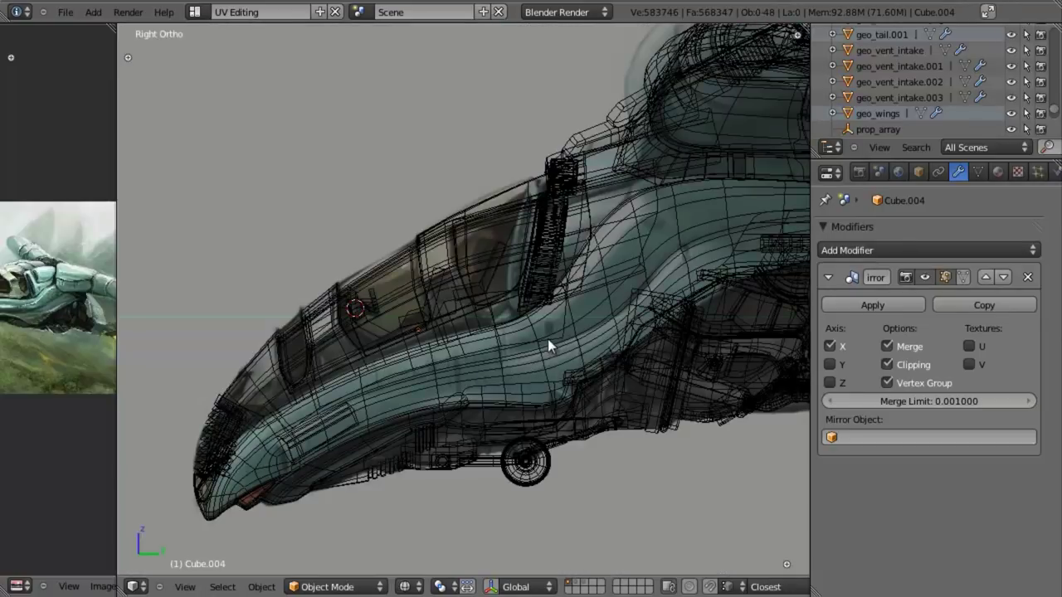
pyautogui.scroll(2, 480, 371)
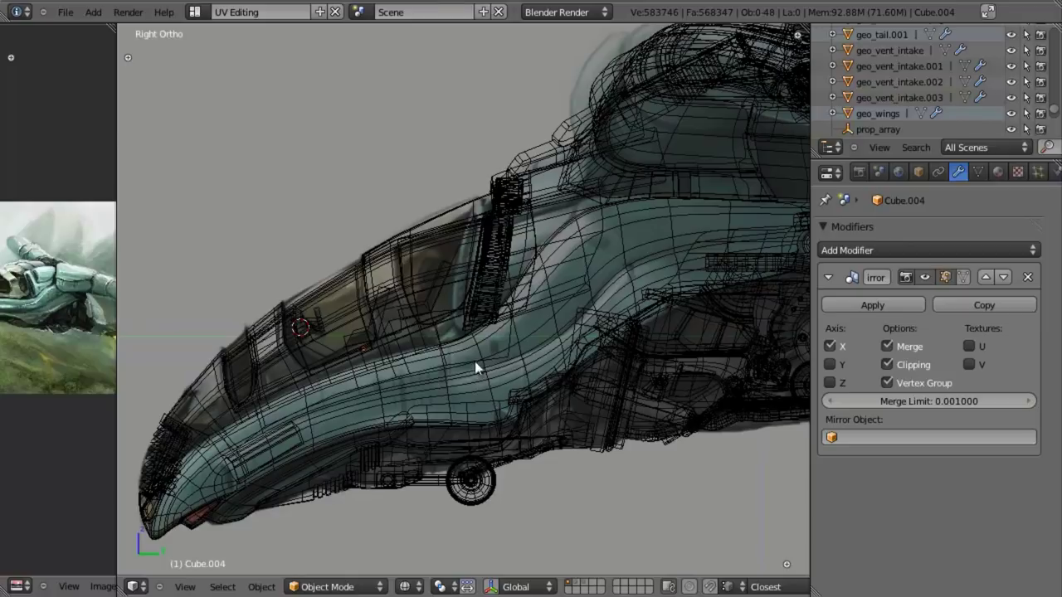
pyautogui.hotkey('ctrl', 's')
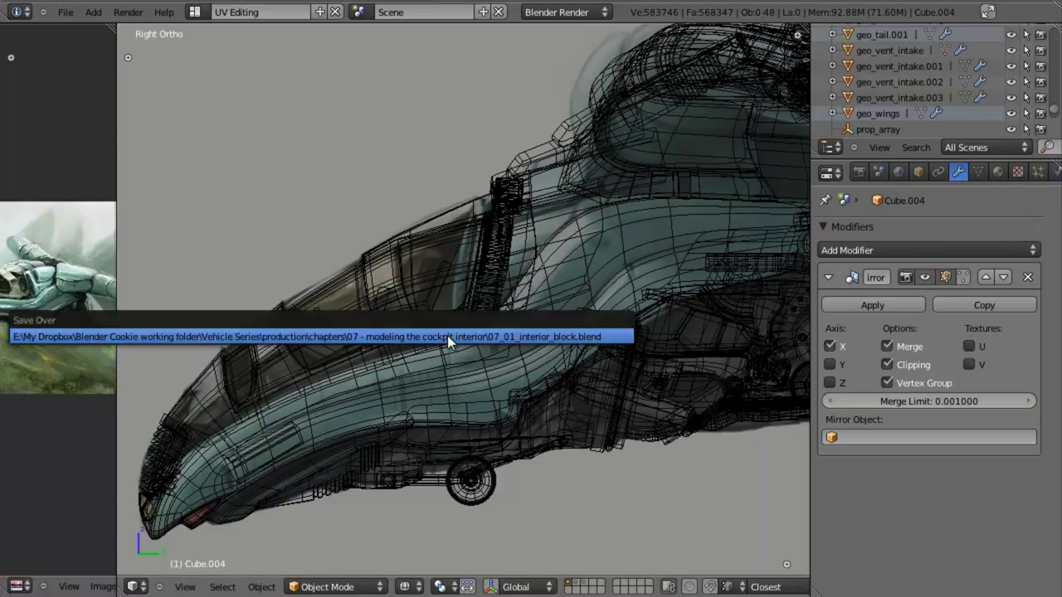
pyautogui.click(447, 335)
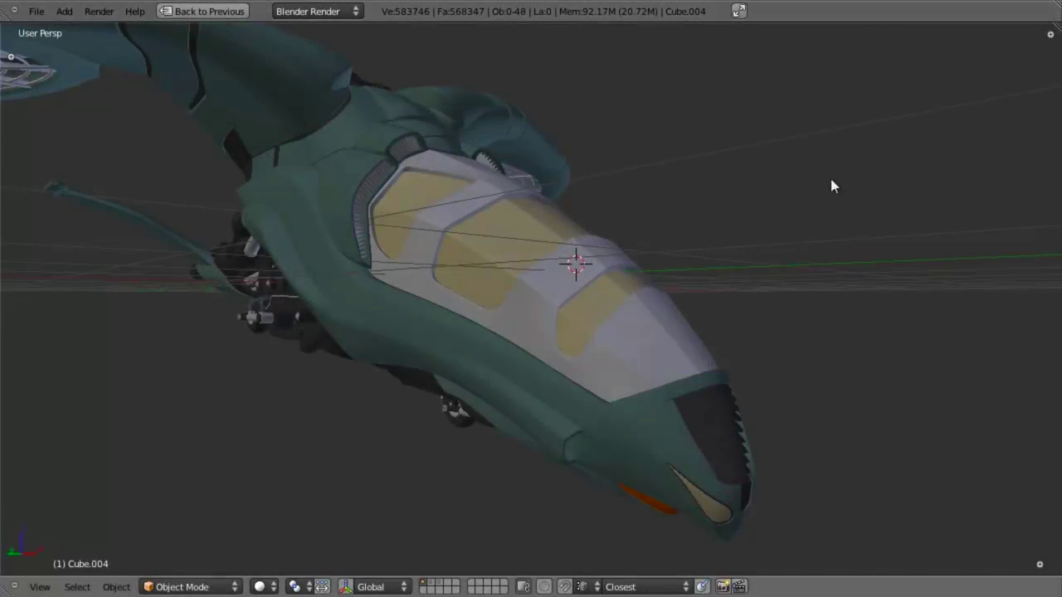
# Select the cockpit interior block and the steering control in the side view and isolate them by hiding all other objects.
pyautogui.press('KP_5')
pyautogui.press('KP_1')
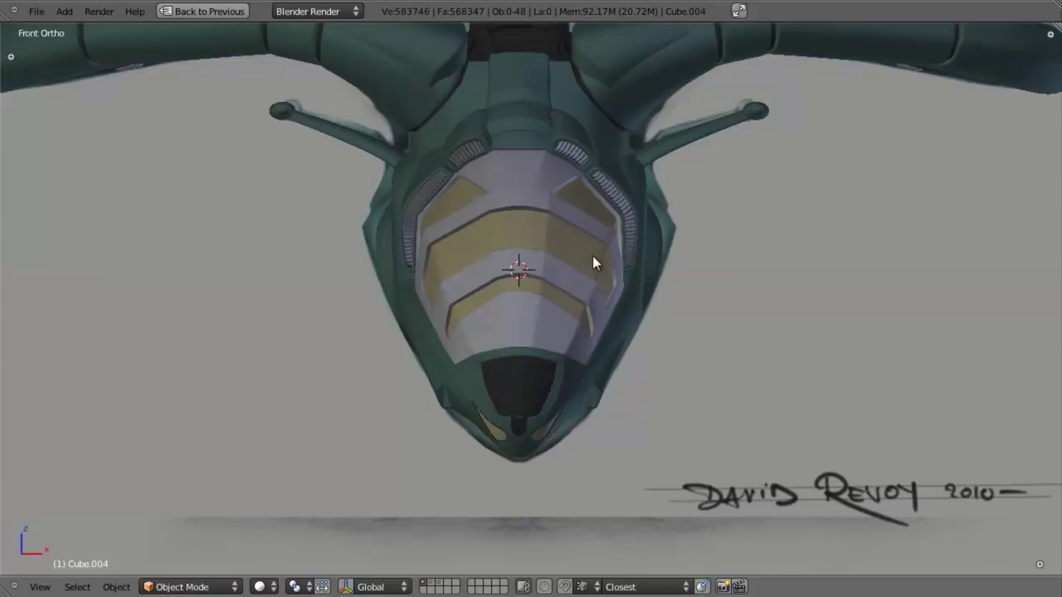
pyautogui.press('z')
pyautogui.moveTo(533, 234); pyautogui.dragTo(512, 262, button='middle')
pyautogui.press('KP_3')
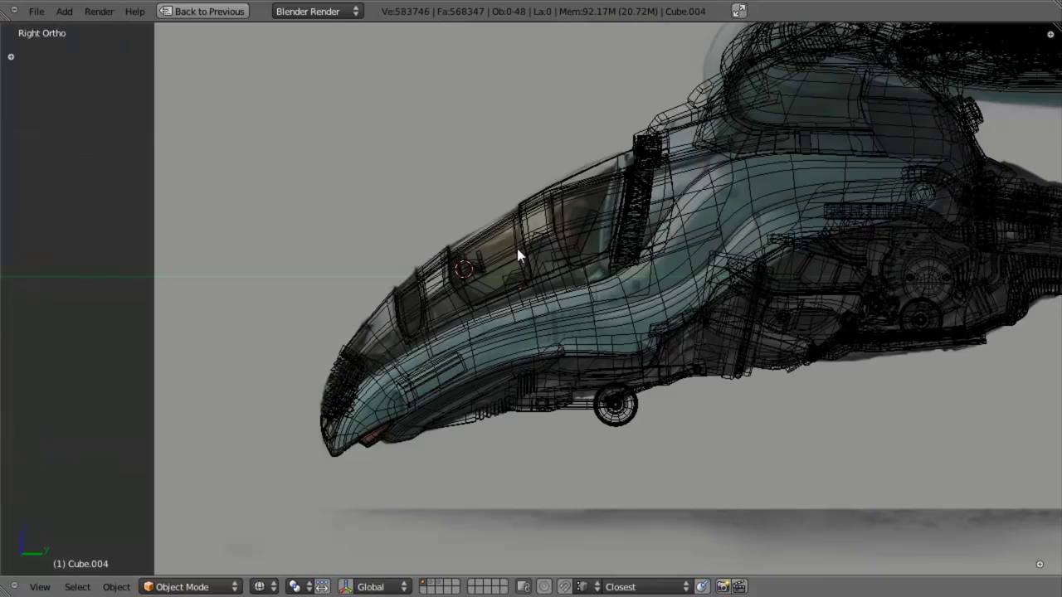
pyautogui.rightClick(508, 279)
pyautogui.rightClick(506, 274)
pyautogui.scroll(4, 514, 277)
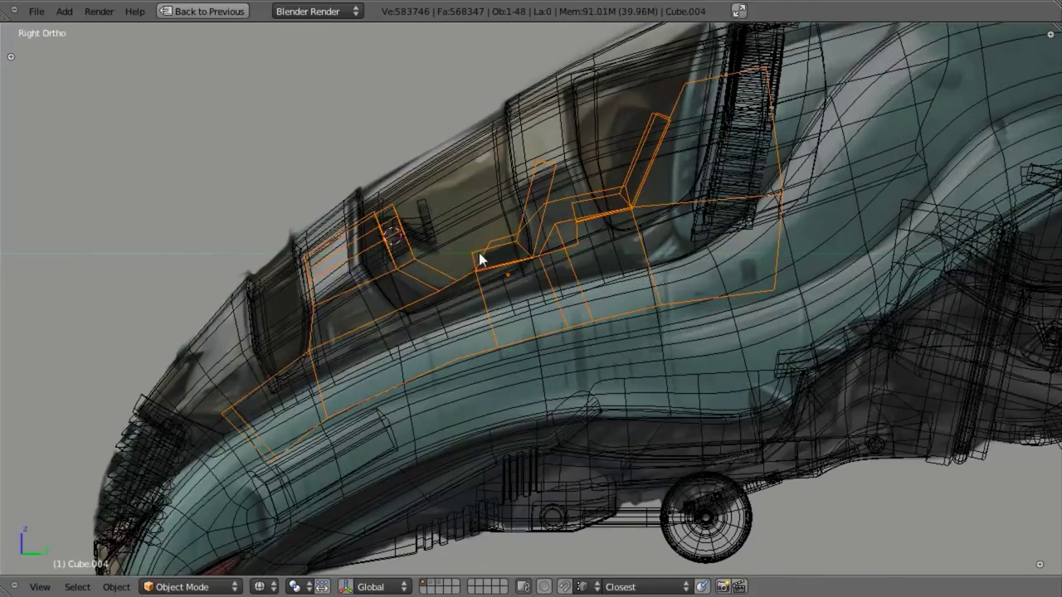
pyautogui.rightClick(432, 240)
pyautogui.keyDown('shift'); pyautogui.rightClick(470, 247); pyautogui.keyUp('shift')
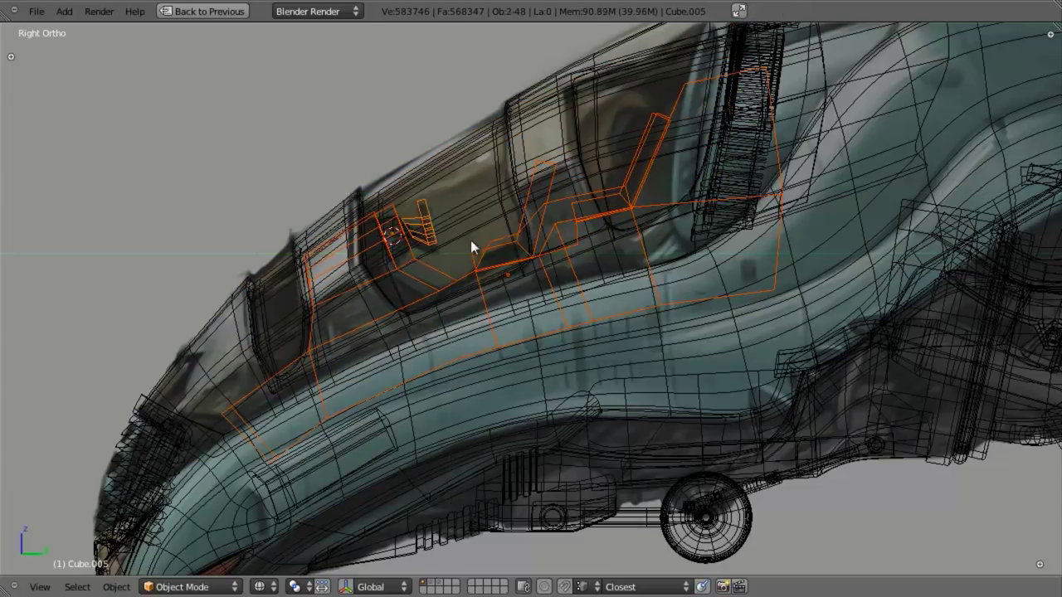
pyautogui.hotkey('shift', 'h')
# Examine the isolated cockpit interior in solid shading, and unhide the remaining vehicle parts in wireframe display.
pyautogui.press('z')
pyautogui.moveTo(565, 239); pyautogui.dragTo(608, 296, button='middle')
pyautogui.press('a')
pyautogui.scroll(-3, 521, 301)
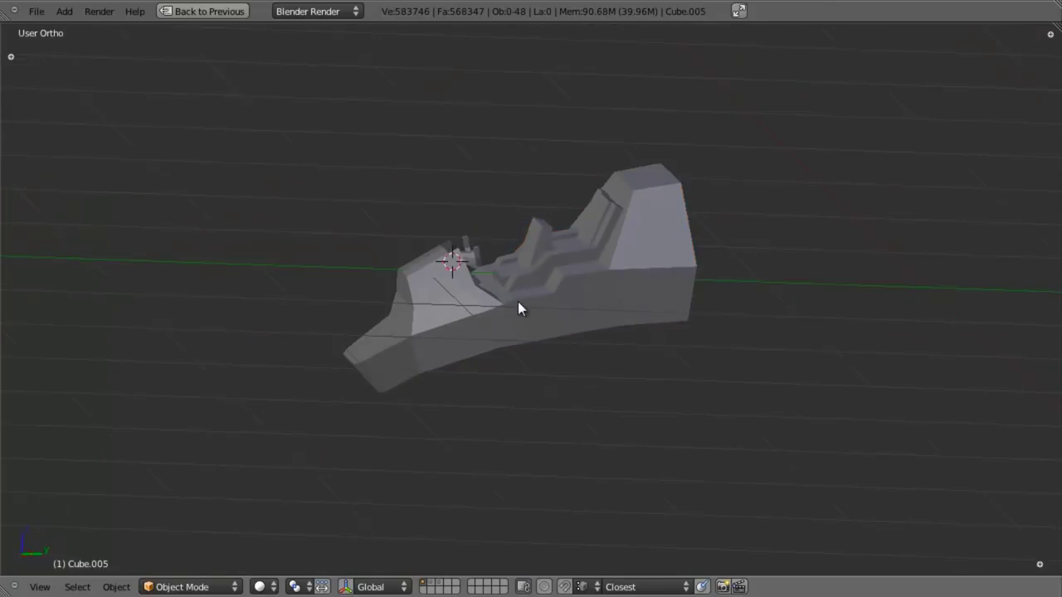
pyautogui.moveTo(518, 301)
pyautogui.mouseDown(button='middle')
pyautogui.moveTo(559, 338)
pyautogui.moveTo(641, 330)
pyautogui.moveTo(518, 454)
pyautogui.moveTo(476, 456)
pyautogui.moveTo(448, 360)
pyautogui.moveTo(455, 290)
pyautogui.mouseUp(button='middle')
pyautogui.scroll(3, 643, 329)
pyautogui.press('KP_Divide')
pyautogui.press('a')
pyautogui.press('z')
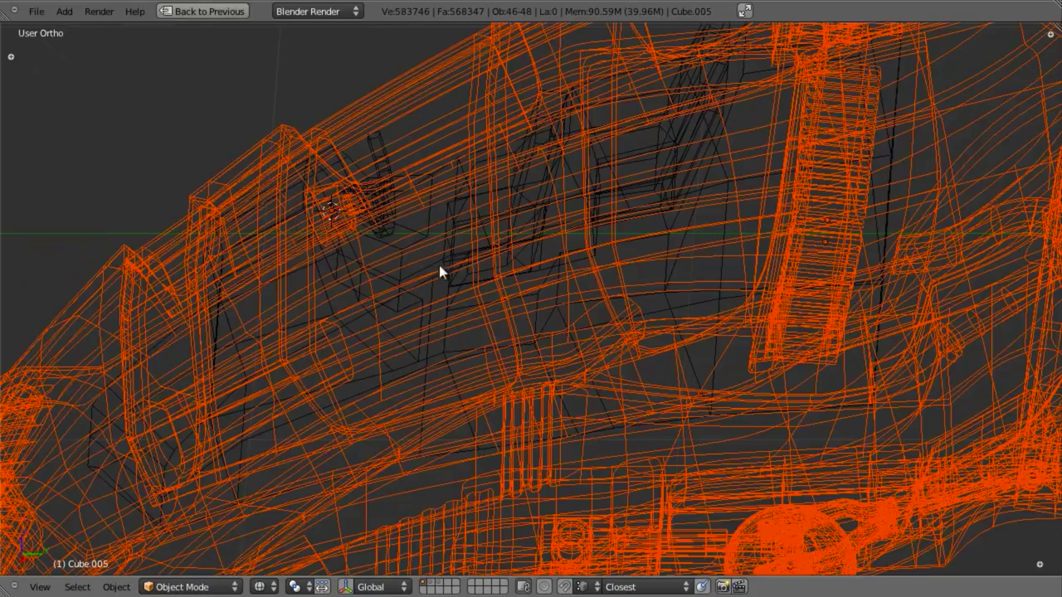
pyautogui.moveTo(401, 244); pyautogui.dragTo(345, 352, button='middle')
pyautogui.keyDown('shift'); pyautogui.rightClick(345, 348); pyautogui.keyUp('shift')
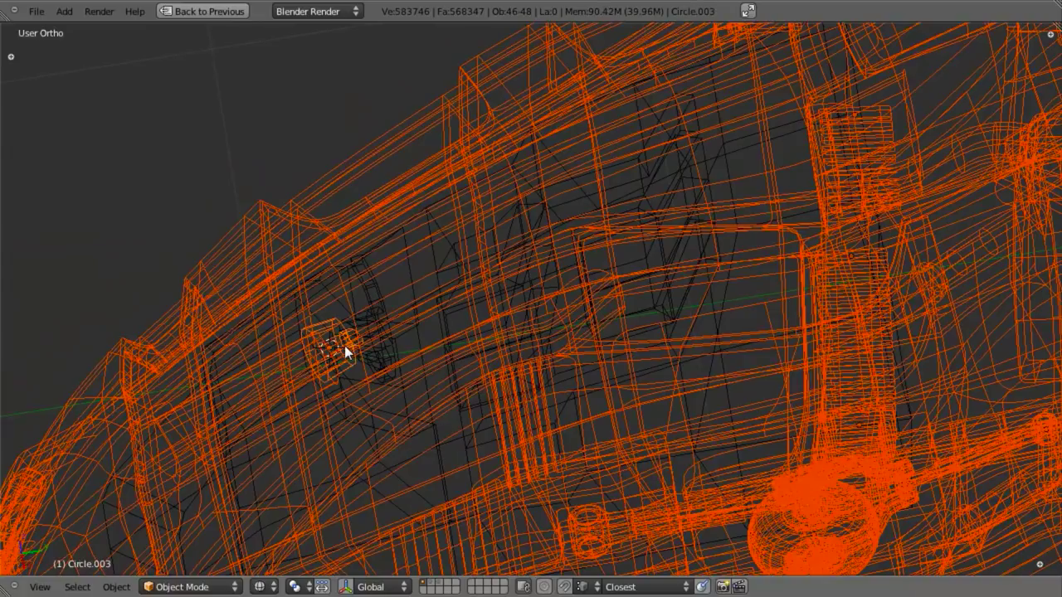
pyautogui.press('b')
pyautogui.moveTo(365, 142); pyautogui.dragTo(410, 200, button='middle')
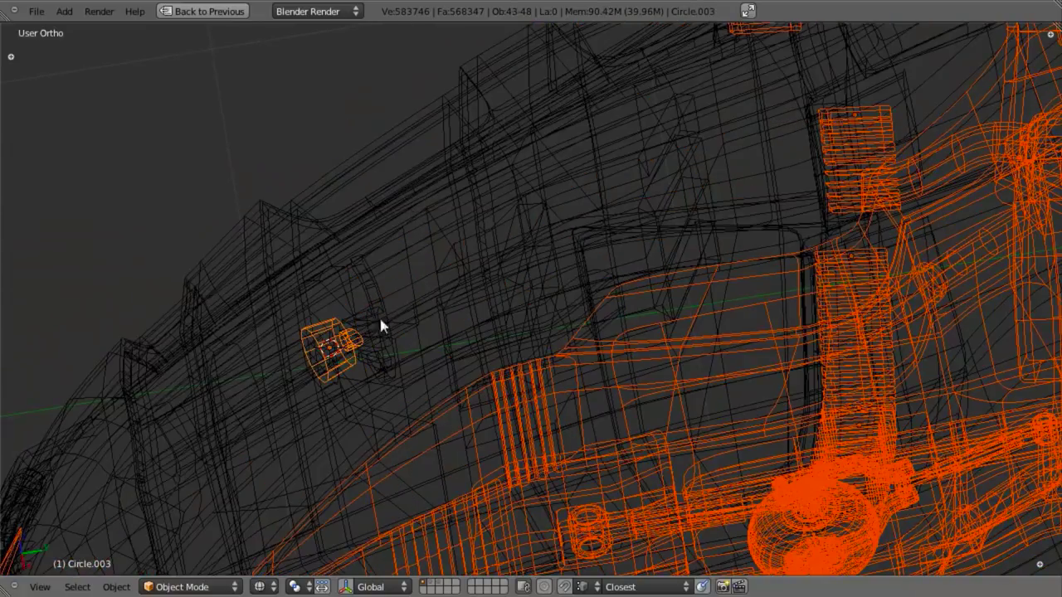
pyautogui.press('a')
# Select the cockpit interior block and both steering control parts in the side view and isolate them from all other objects.
pyautogui.press('KP_3')
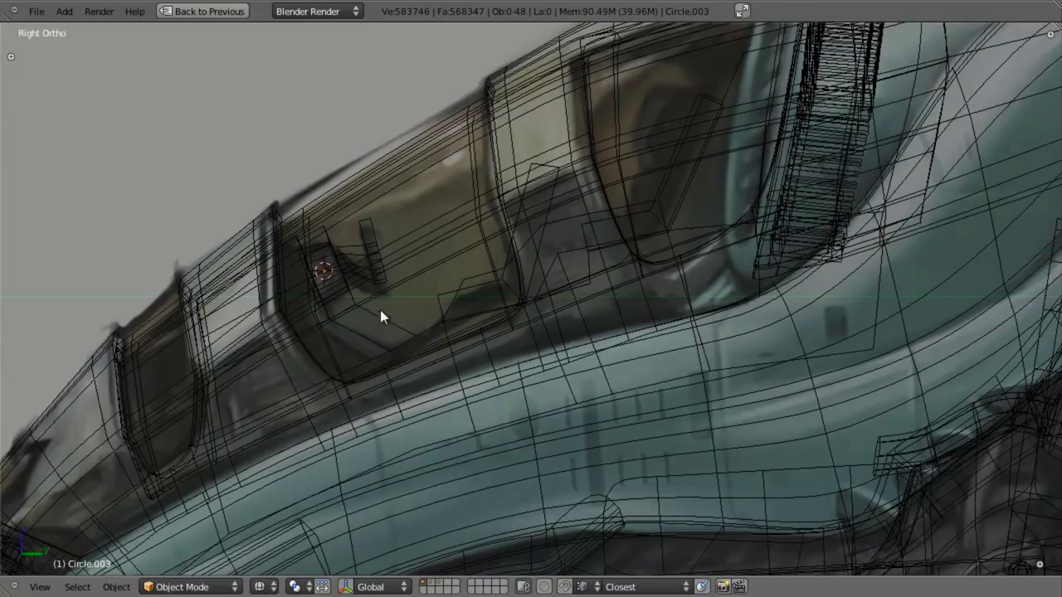
pyautogui.rightClick(328, 248)
pyautogui.rightClick(328, 249)
pyautogui.keyDown('shift'); pyautogui.rightClick(349, 241); pyautogui.keyUp('shift')
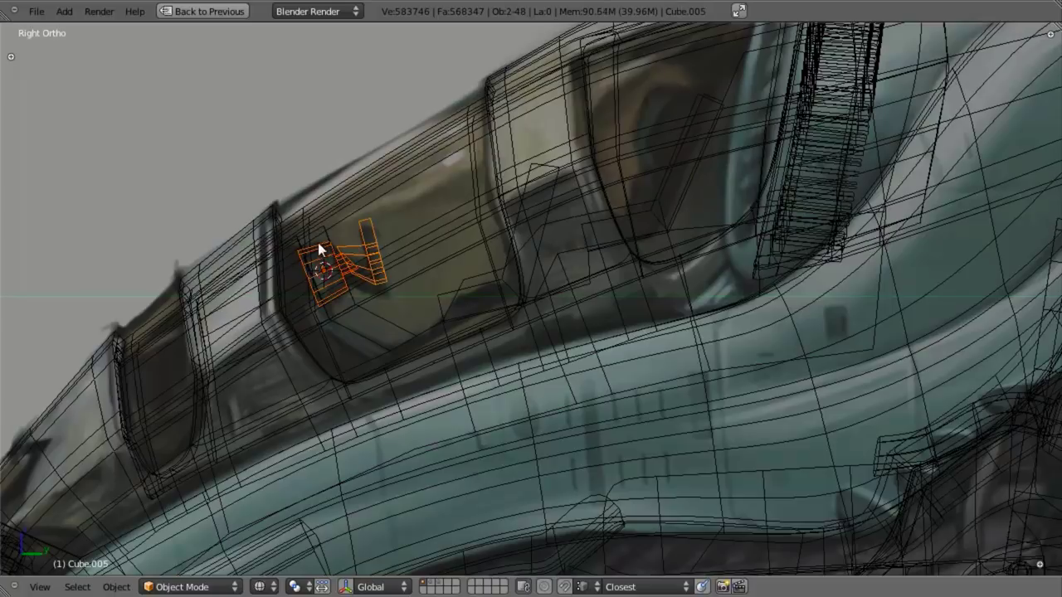
pyautogui.keyDown('shift'); pyautogui.rightClick(331, 238); pyautogui.keyUp('shift')
pyautogui.press('KP_Divide')
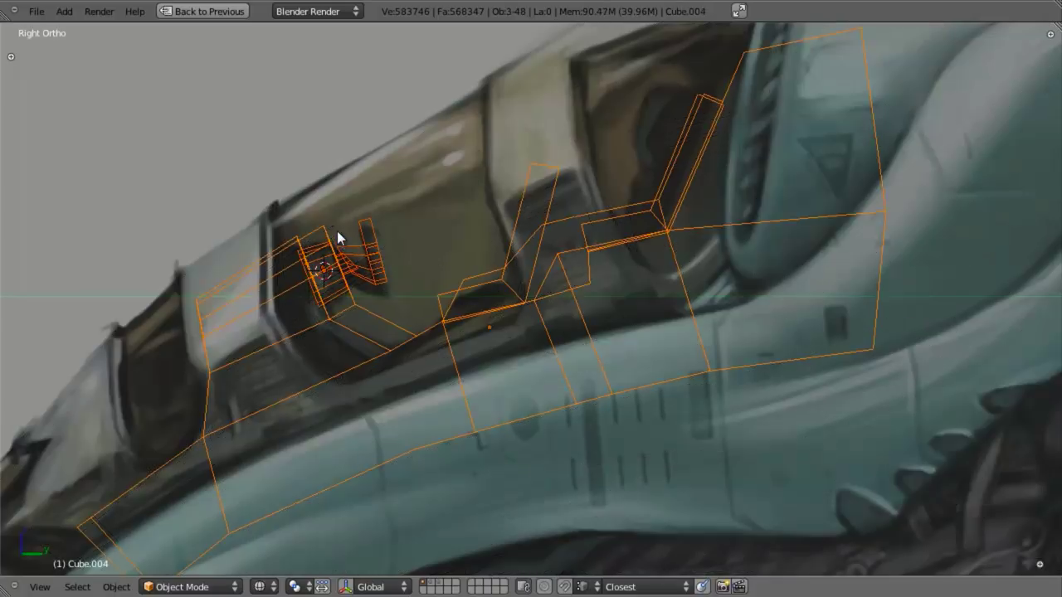
# Inspect the isolated cockpit interior in solid shading, and restore the multi-editor layout with the modifier settings.
pyautogui.press('z')
pyautogui.moveTo(463, 277)
pyautogui.mouseDown(button='middle')
pyautogui.moveTo(519, 347)
pyautogui.moveTo(601, 368)
pyautogui.moveTo(576, 349)
pyautogui.mouseUp(button='middle')
pyautogui.scroll(-5, 489, 313)
pyautogui.scroll(7, 600, 360)
pyautogui.scroll(-4, 568, 320)
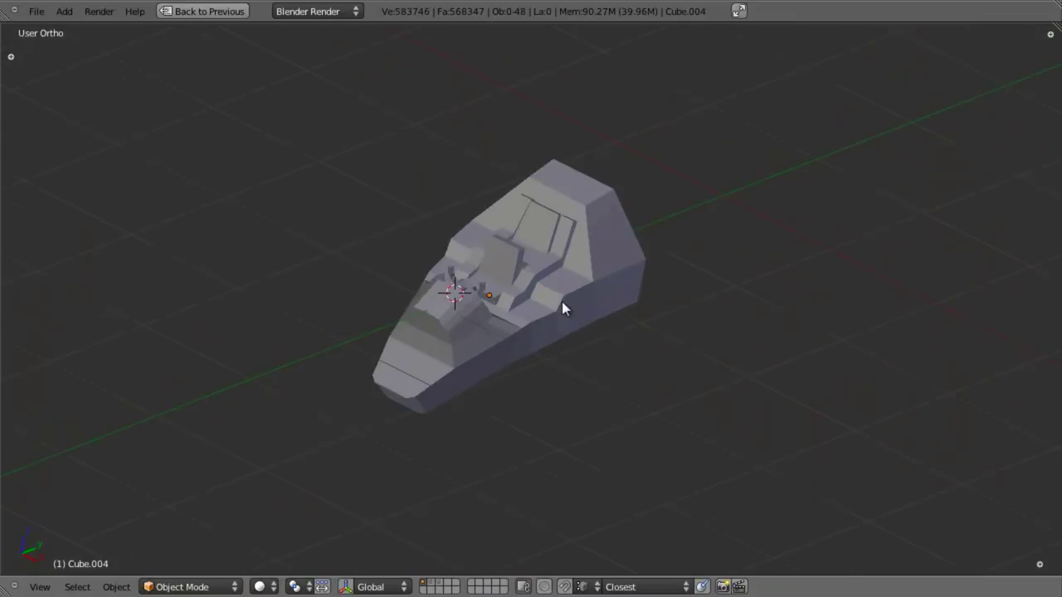
pyautogui.press('z')
pyautogui.hotkey('shift', 'space')
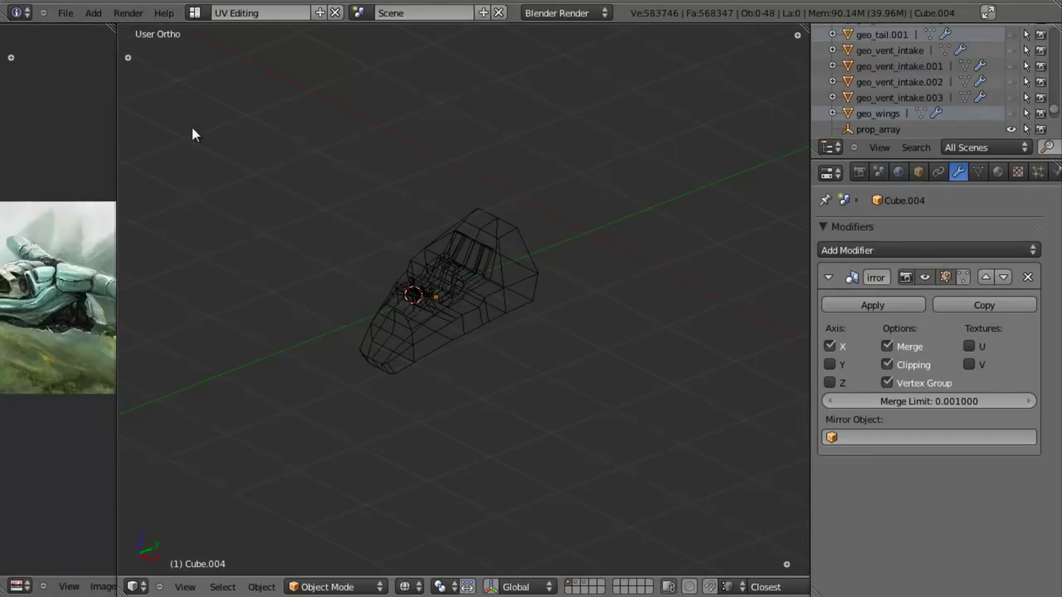
# Select the front and rear seat faces in the cockpit block's mesh and separate the selection into its own object.
pyautogui.scroll(5, 396, 230)
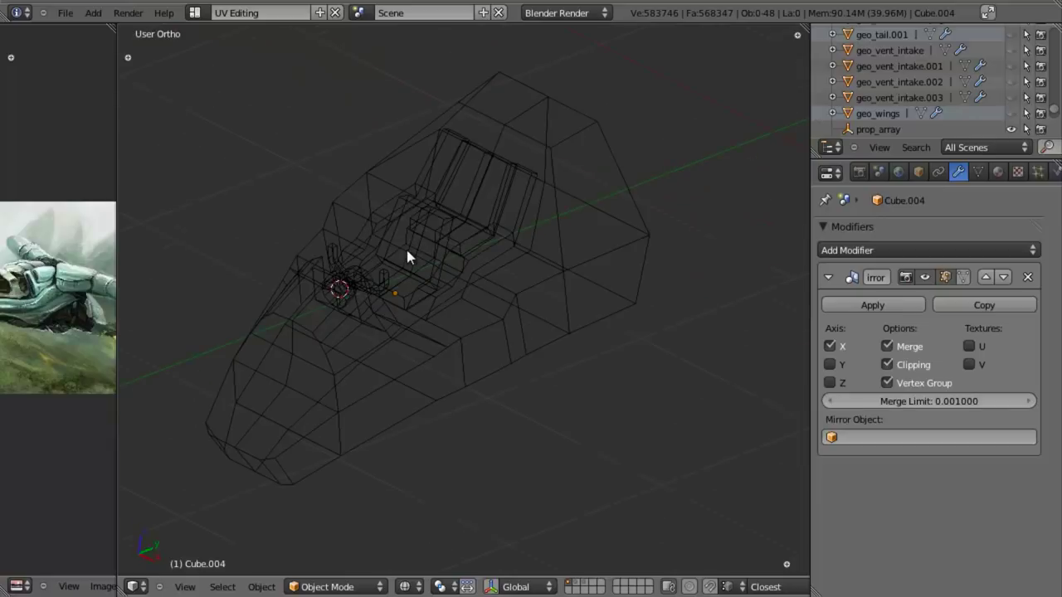
pyautogui.press('z')
pyautogui.rightClick(437, 223)
pyautogui.press('z')
pyautogui.press('z')
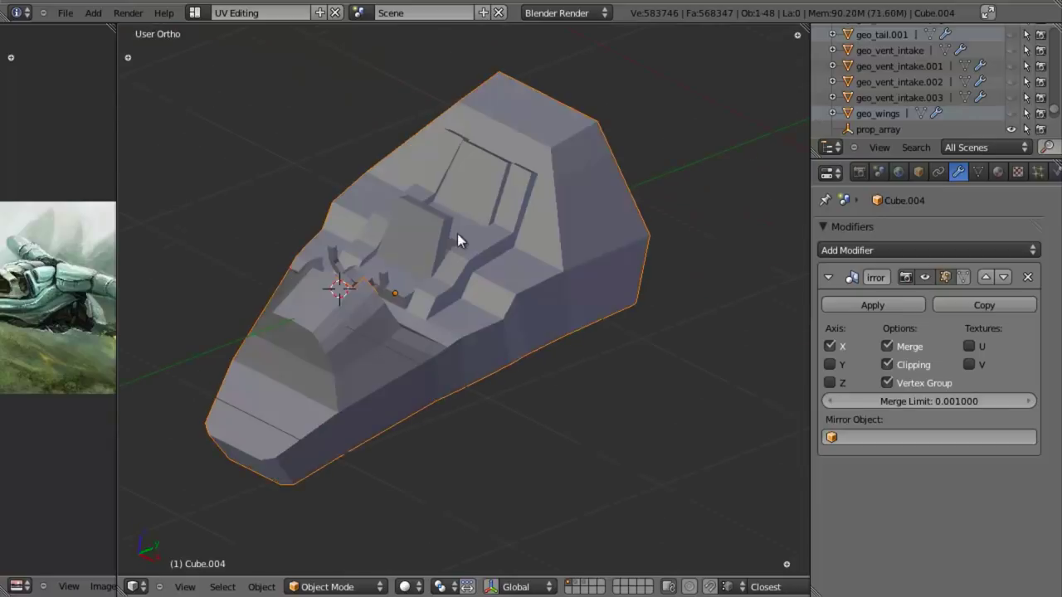
pyautogui.scroll(3, 457, 240)
pyautogui.press('Tab')
pyautogui.press('a')
pyautogui.keyDown('alt'); pyautogui.rightClick(429, 214); pyautogui.keyUp('alt')
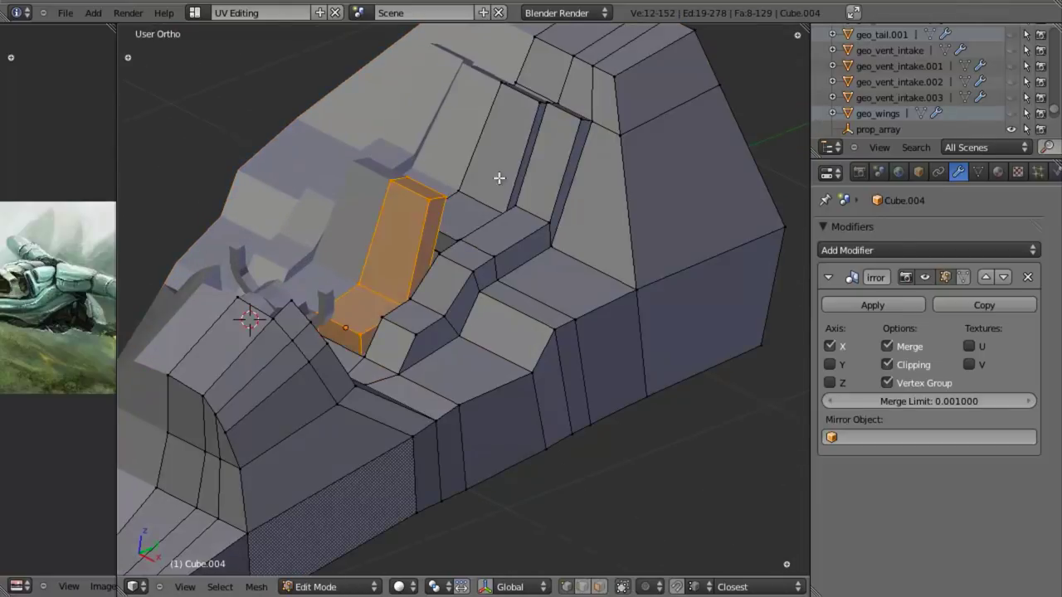
pyautogui.keyDown('alt'); pyautogui.keyDown('shift'); pyautogui.rightClick(539, 109); pyautogui.keyUp('shift'); pyautogui.keyUp('alt')
pyautogui.press('p')
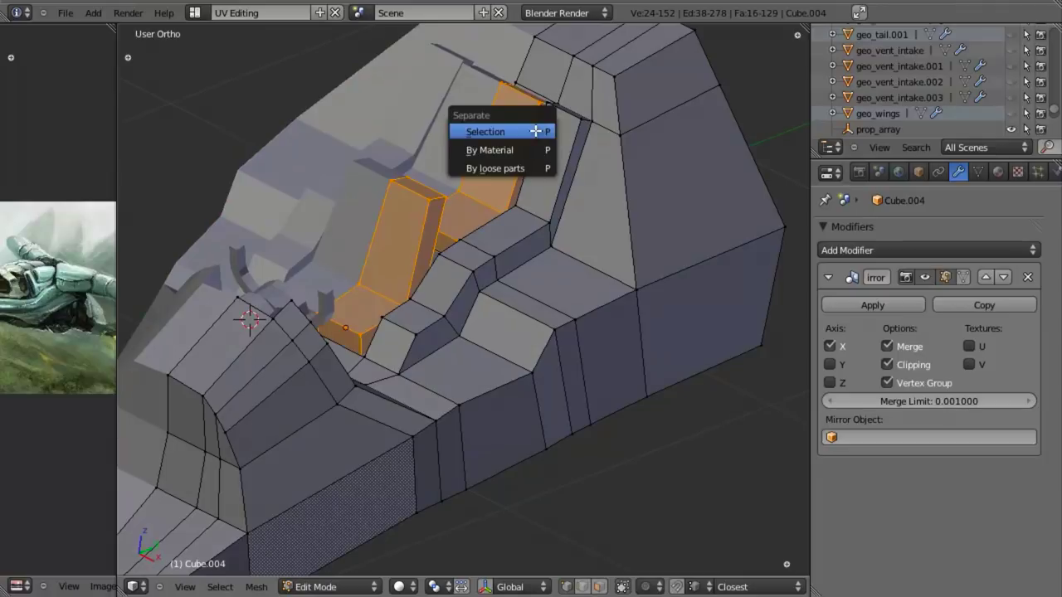
pyautogui.click(535, 131)
pyautogui.press('Tab')
# Add a Subdivision Surface modifier to the separated seats with 2 view subdivisions and Optimal Display enabled.
pyautogui.scroll(-5, 513, 228)
pyautogui.scroll(2, 464, 253)
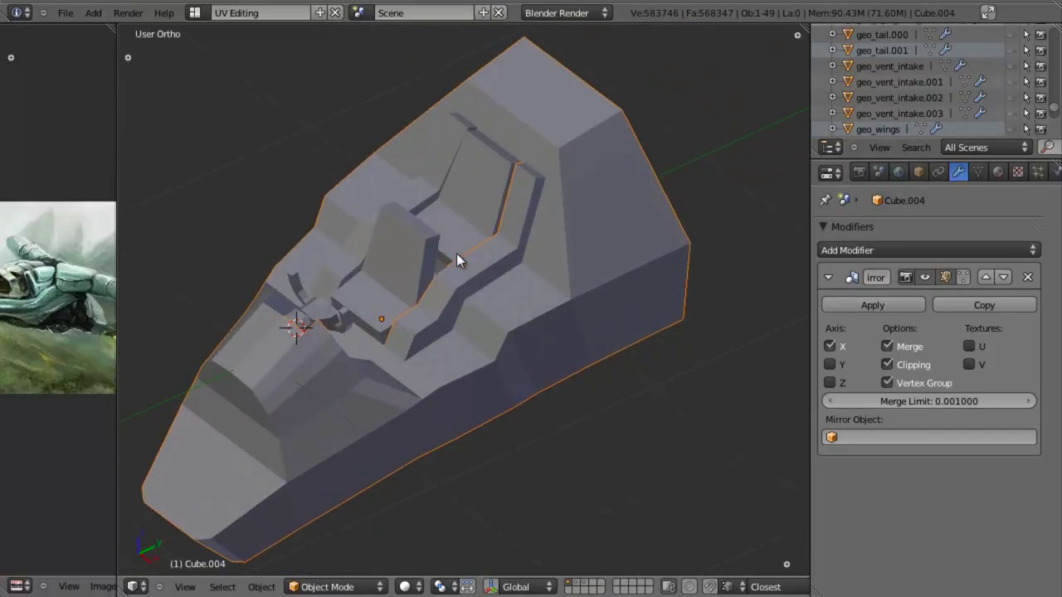
pyautogui.rightClick(420, 230)
pyautogui.scroll(2, 434, 199)
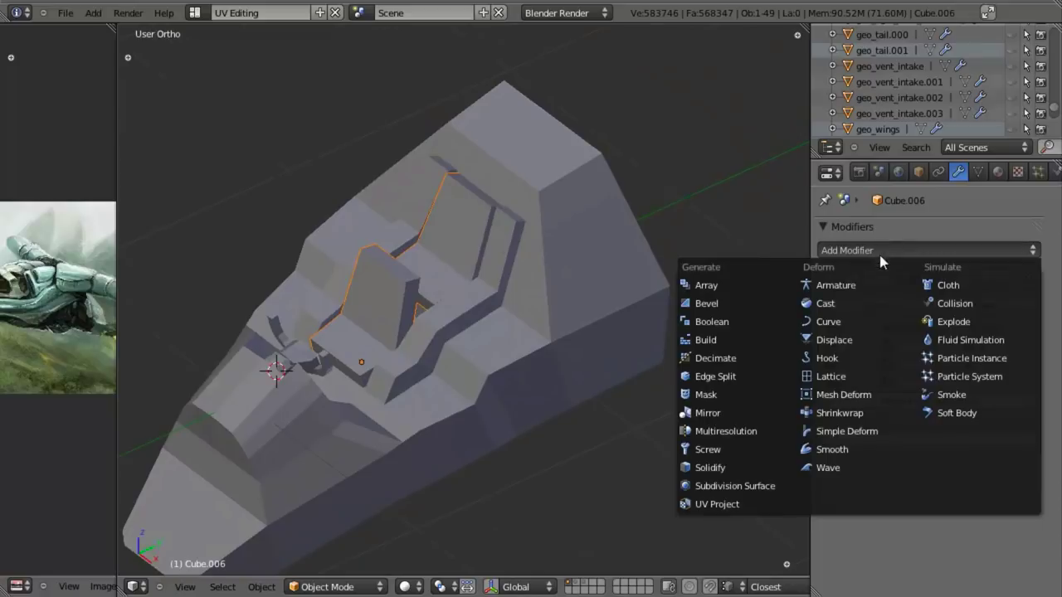
pyautogui.click(884, 252)
pyautogui.click(735, 486)
pyautogui.scroll(-1, 942, 499)
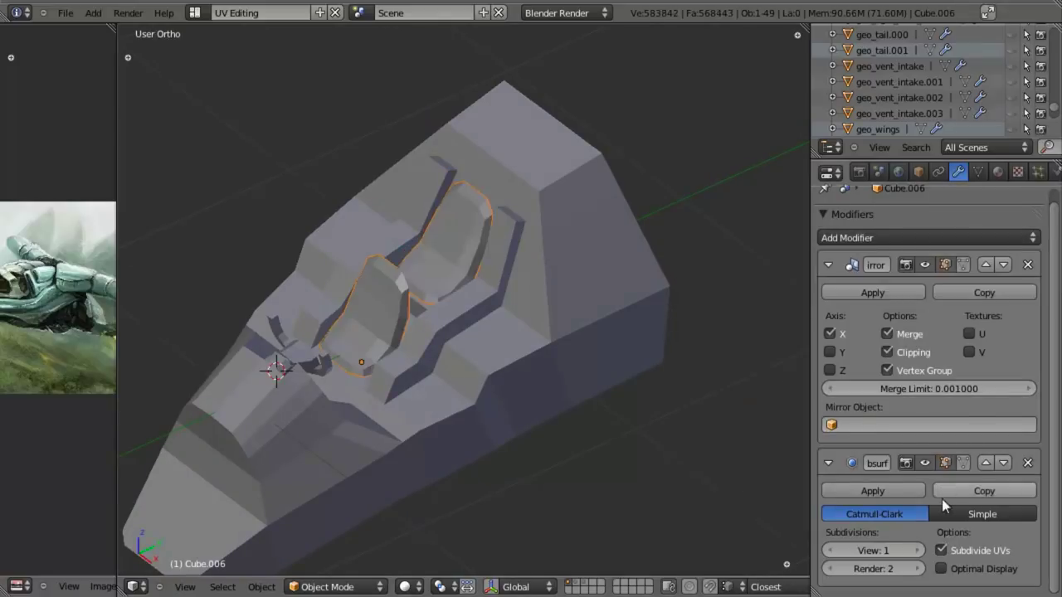
pyautogui.click(917, 551)
pyautogui.click(942, 569)
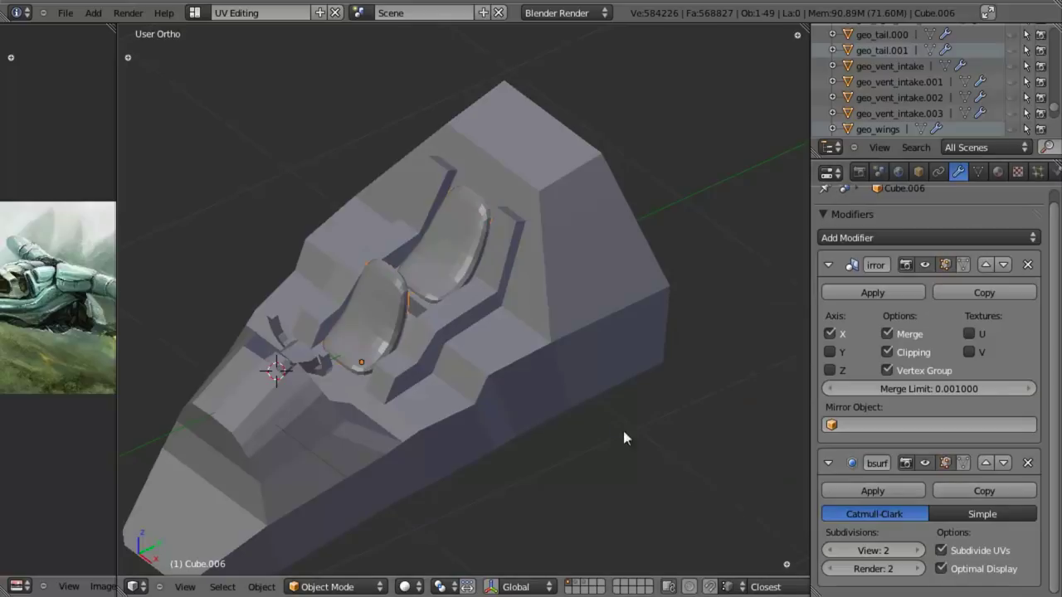
# Apply smooth shading to all faces of the seats mesh.
pyautogui.press('Tab')
pyautogui.press('a')
pyautogui.press('a')
pyautogui.press('w')
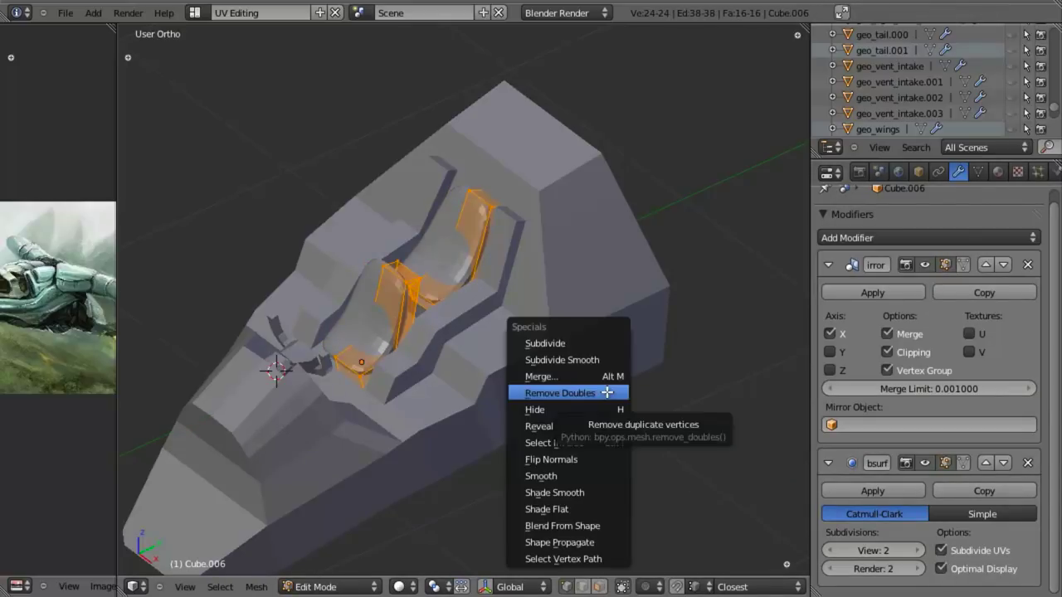
pyautogui.click(587, 493)
# Select the linked rear seat geometry in the wireframe side view and delete its vertices.
pyautogui.press('KP_3')
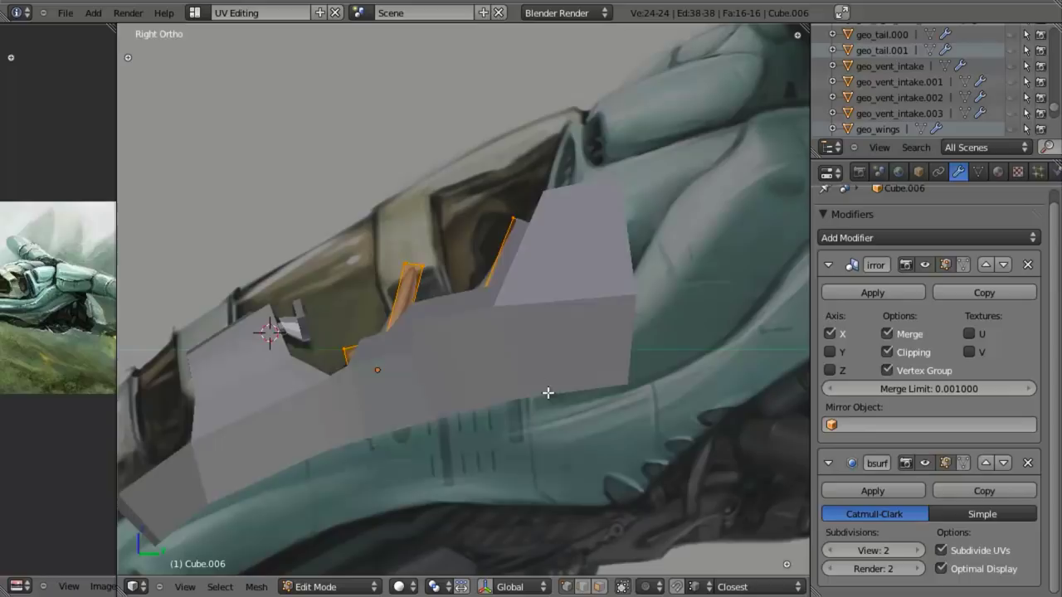
pyautogui.press('z')
pyautogui.scroll(4, 534, 362)
pyautogui.press('a')
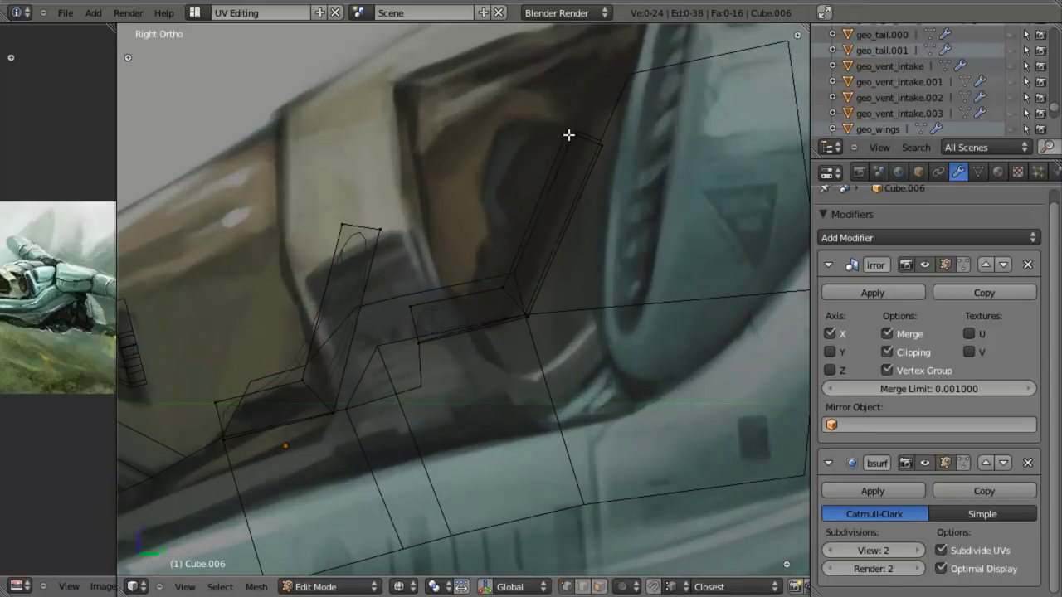
pyautogui.press('l')
pyautogui.press('x')
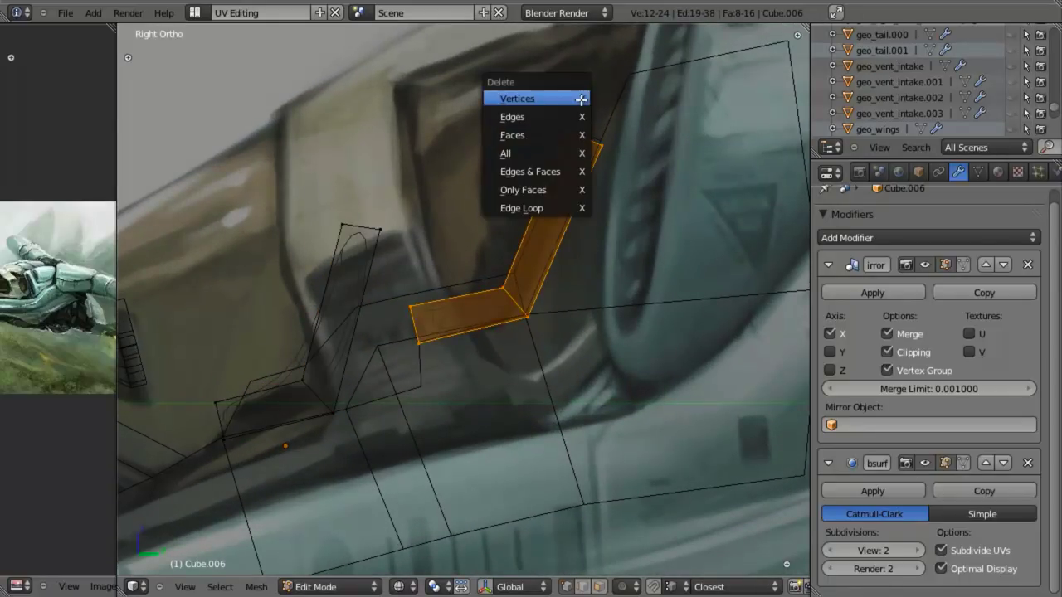
pyautogui.click(581, 100)
# Cut an edge loop across the front seat's cushion and slide it close to the joint with the backrest.
pyautogui.keyDown('shift'); pyautogui.moveTo(378, 328); pyautogui.dragTo(465, 340, button='middle'); pyautogui.keyUp('shift')
pyautogui.press('Tab')
pyautogui.scroll(-4, 386, 336)
pyautogui.press('KP_3')
pyautogui.scroll(4, 464, 342)
pyautogui.press('Tab')
pyautogui.keyDown('shift'); pyautogui.moveTo(466, 377); pyautogui.dragTo(490, 314, button='middle'); pyautogui.keyUp('shift')
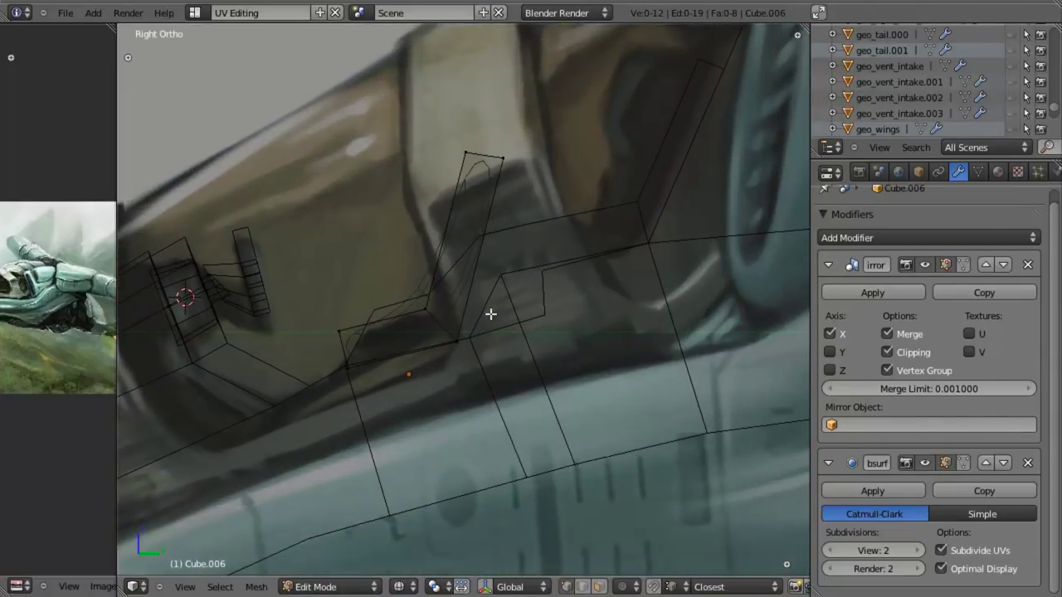
pyautogui.scroll(3, 490, 314)
pyautogui.hotkey('ctrl', 'r')
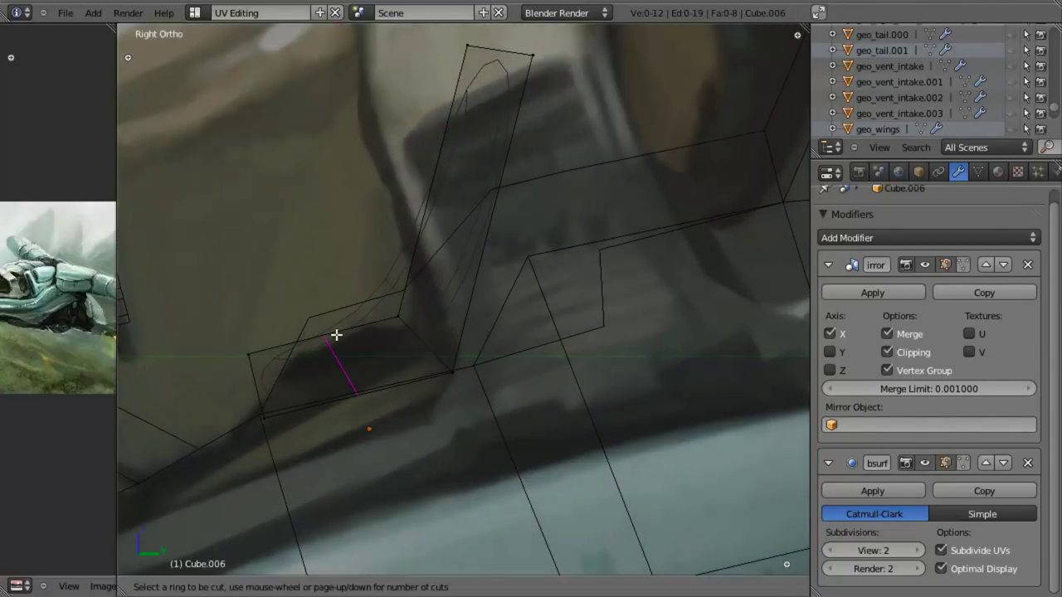
pyautogui.click(340, 334)
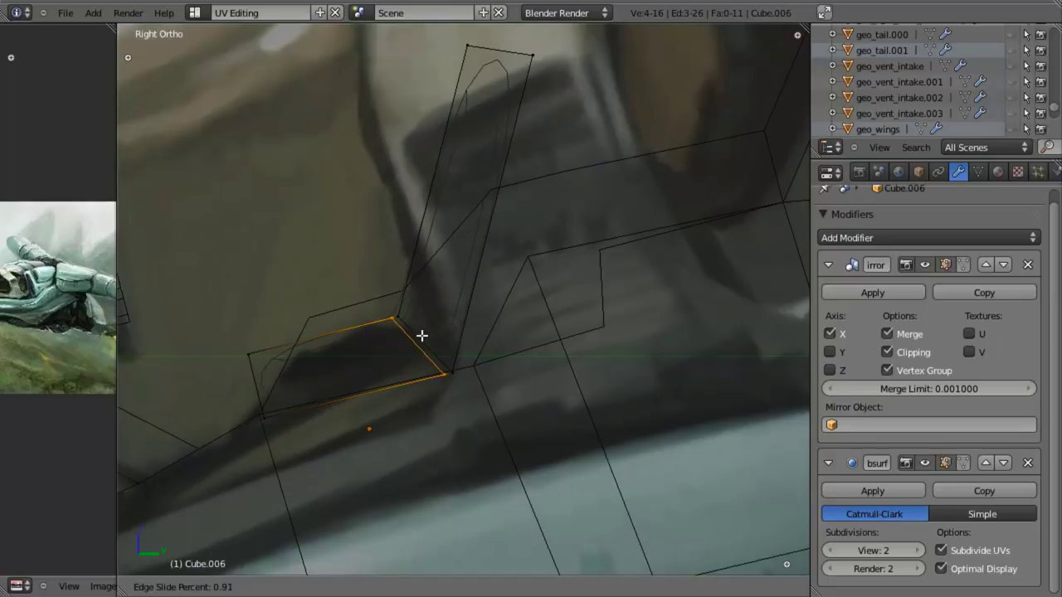
pyautogui.click(421, 335)
# Cut an edge loop across the backrest, slide it down close to the cushion joint, and show the seat full-screen in solid shading.
pyautogui.hotkey('ctrl', 'r')
pyautogui.click(432, 217)
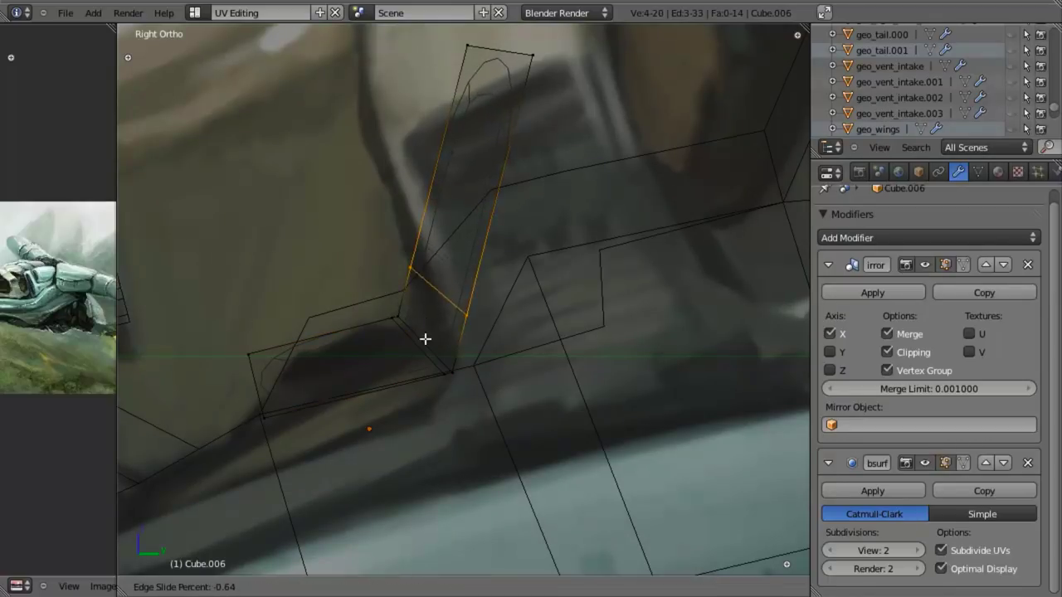
pyautogui.click(422, 366)
pyautogui.hotkey('ctrl', 'Up')
pyautogui.press('z')
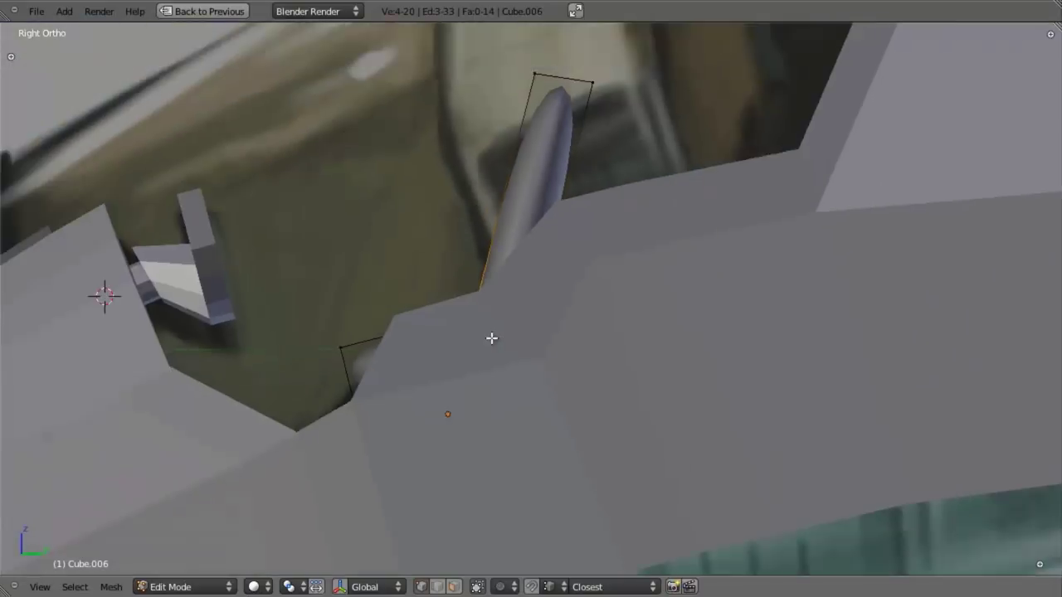
# Cut an edge loop across the seat cushion and slide it toward the cushion's front edge.
pyautogui.moveTo(490, 337)
pyautogui.mouseDown(button='middle')
pyautogui.moveTo(568, 403)
pyautogui.moveTo(457, 397)
pyautogui.mouseUp(button='middle')
pyautogui.press('z')
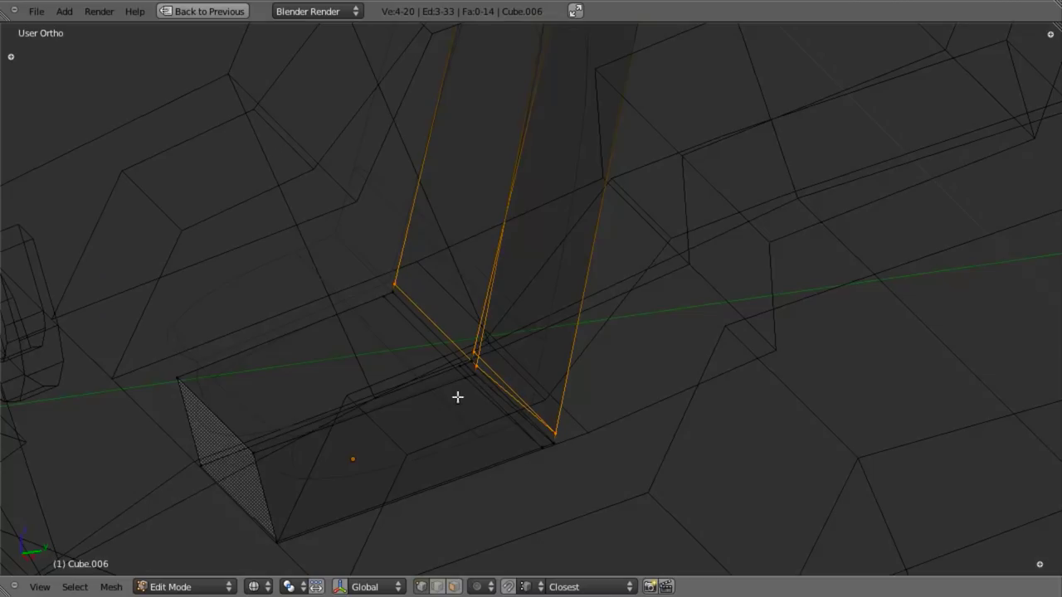
pyautogui.hotkey('ctrl', 'r')
pyautogui.click(360, 418)
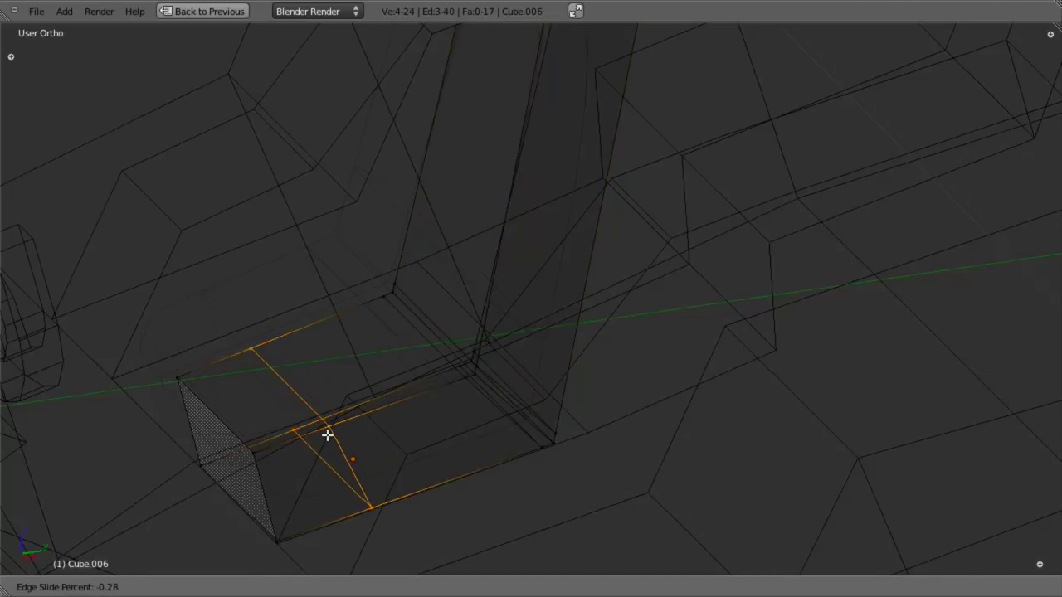
pyautogui.click(314, 413)
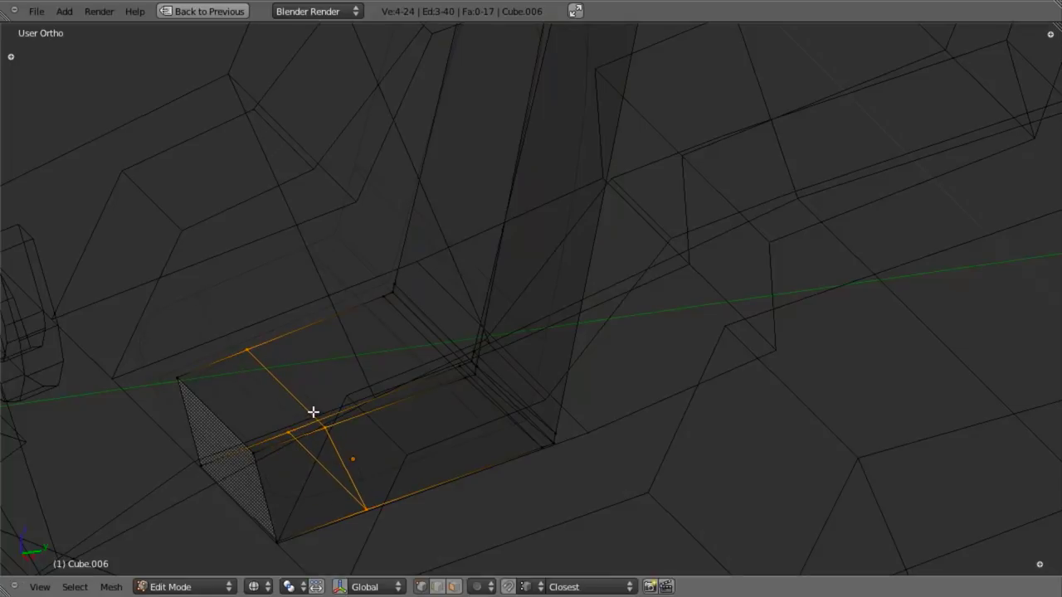
# Cut a lengthwise edge loop through the seat's cushion and backrest, slid toward the seat's outer side.
pyautogui.press('z')
pyautogui.moveTo(313, 412)
pyautogui.mouseDown(button='middle')
pyautogui.moveTo(403, 443)
pyautogui.moveTo(422, 486)
pyautogui.mouseUp(button='middle')
pyautogui.moveTo(341, 542); pyautogui.dragTo(602, 479, button='middle')
pyautogui.click(387, 368)
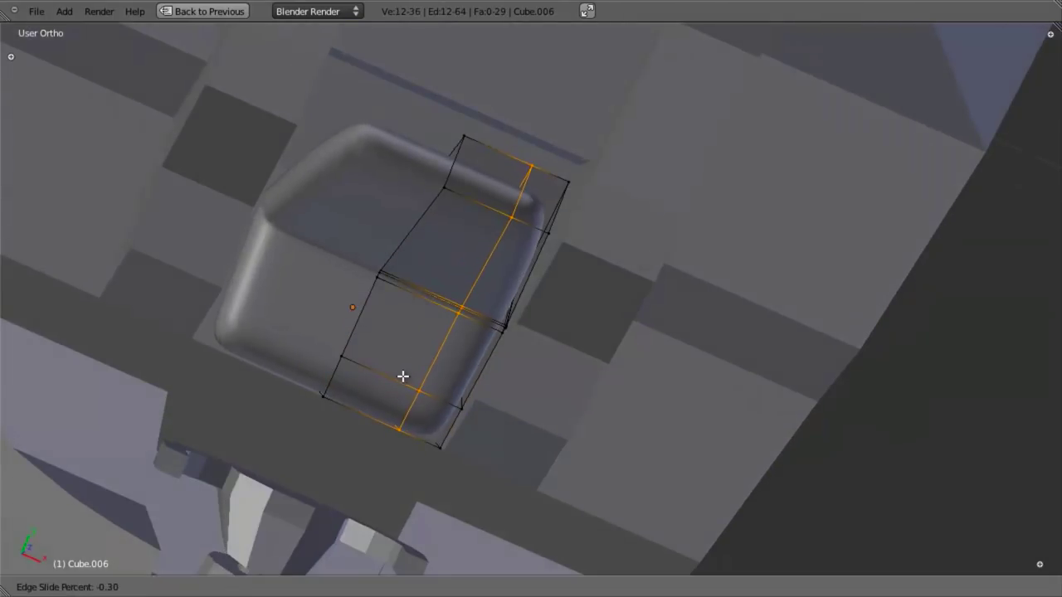
pyautogui.click(396, 373)
# Examine the smoothed front seat's shape within the cockpit from different angles and distances.
pyautogui.moveTo(502, 420); pyautogui.dragTo(487, 376, button='middle')
pyautogui.press('a')
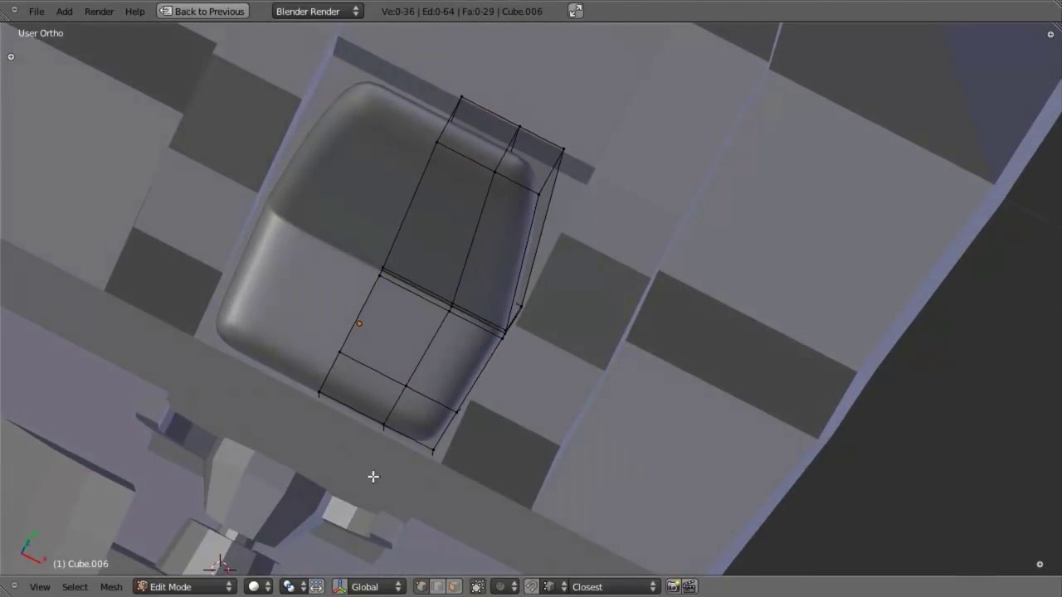
pyautogui.press('Tab')
pyautogui.scroll(-6, 549, 465)
pyautogui.moveTo(549, 464); pyautogui.dragTo(564, 363, button='middle')
pyautogui.scroll(2, 563, 370)
pyautogui.press('Tab')
pyautogui.scroll(5, 539, 346)
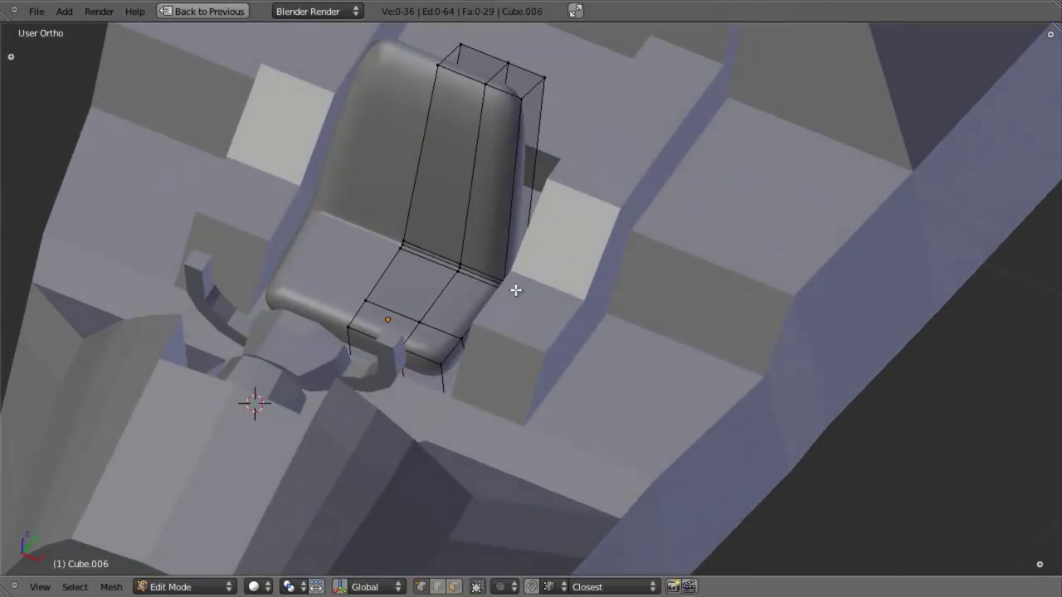
# Select the four inner vertices on the cushion's front face and move them slightly forward along the Y axis.
pyautogui.moveTo(517, 292); pyautogui.dragTo(419, 371, button='middle')
pyautogui.press('z')
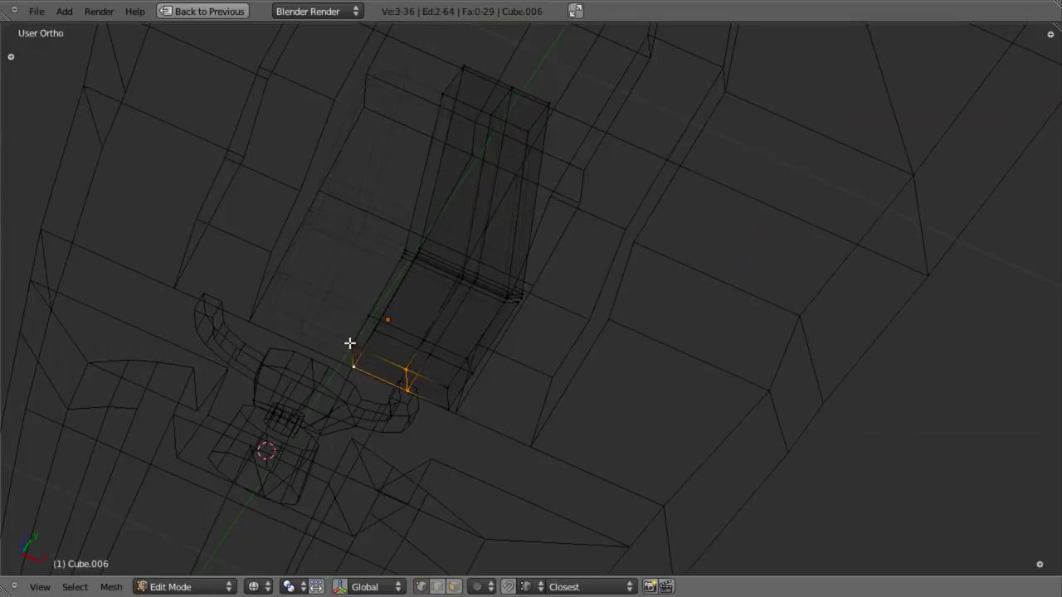
pyautogui.keyDown('shift'); pyautogui.rightClick(350, 344); pyautogui.keyUp('shift')
pyautogui.press('z')
pyautogui.press('g')
pyautogui.press('y')
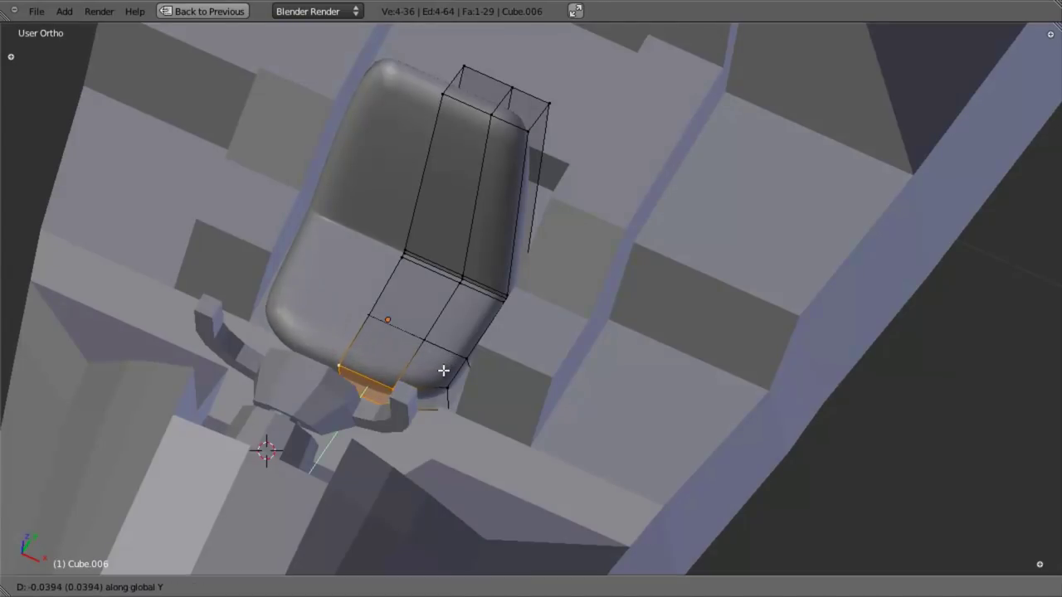
pyautogui.click(455, 347)
# Cut another lengthwise edge loop through the inner half of the seat and select vertices at the cushion's front centre.
pyautogui.moveTo(456, 346); pyautogui.dragTo(485, 368, button='middle')
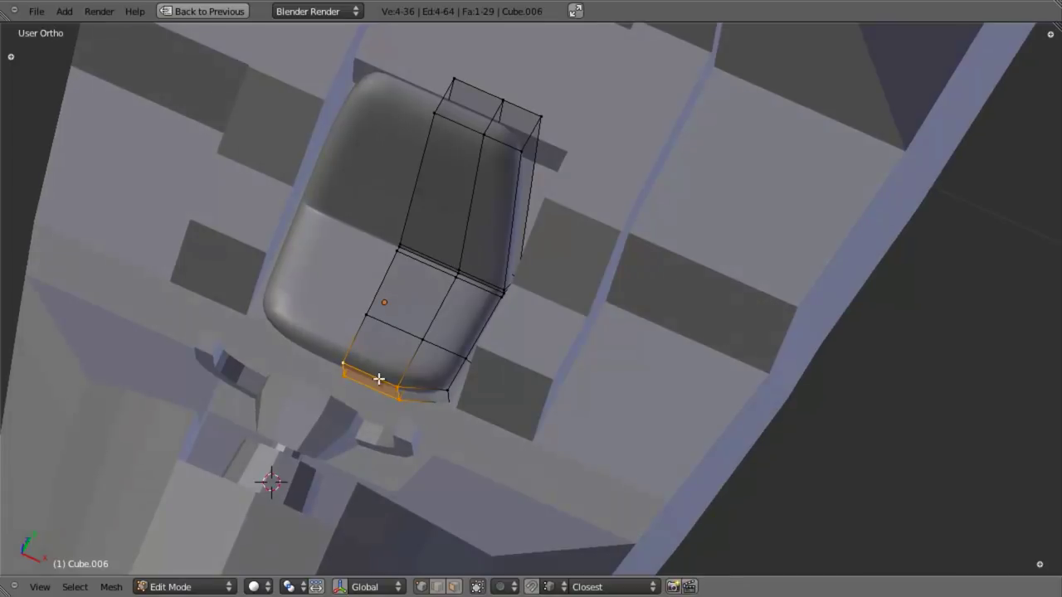
pyautogui.moveTo(378, 379); pyautogui.dragTo(374, 396, button='middle')
pyautogui.hotkey('ctrl', 'r')
pyautogui.click(364, 401)
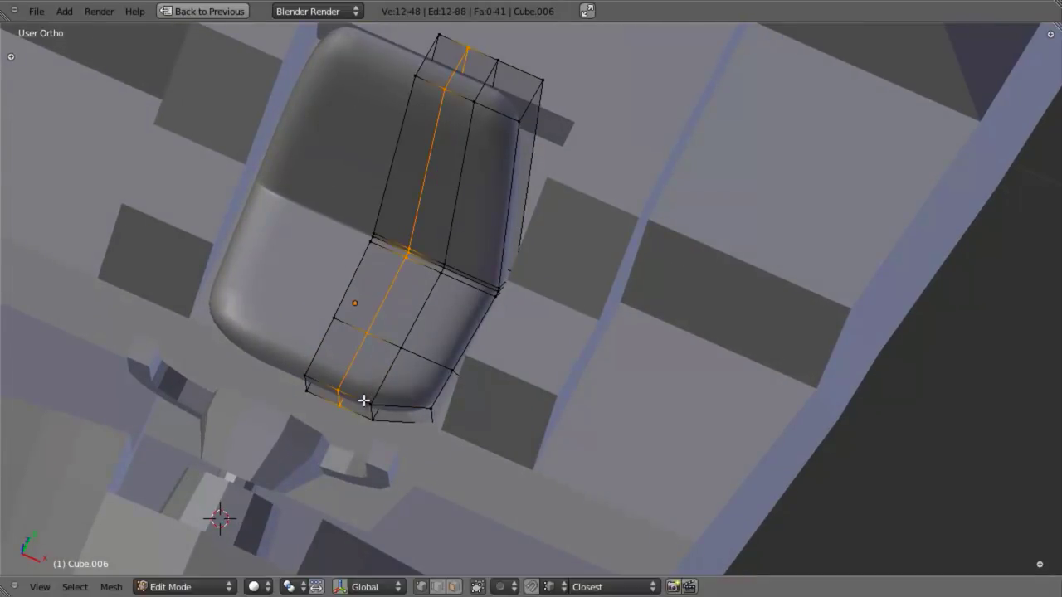
pyautogui.click(364, 401)
pyautogui.rightClick(334, 388)
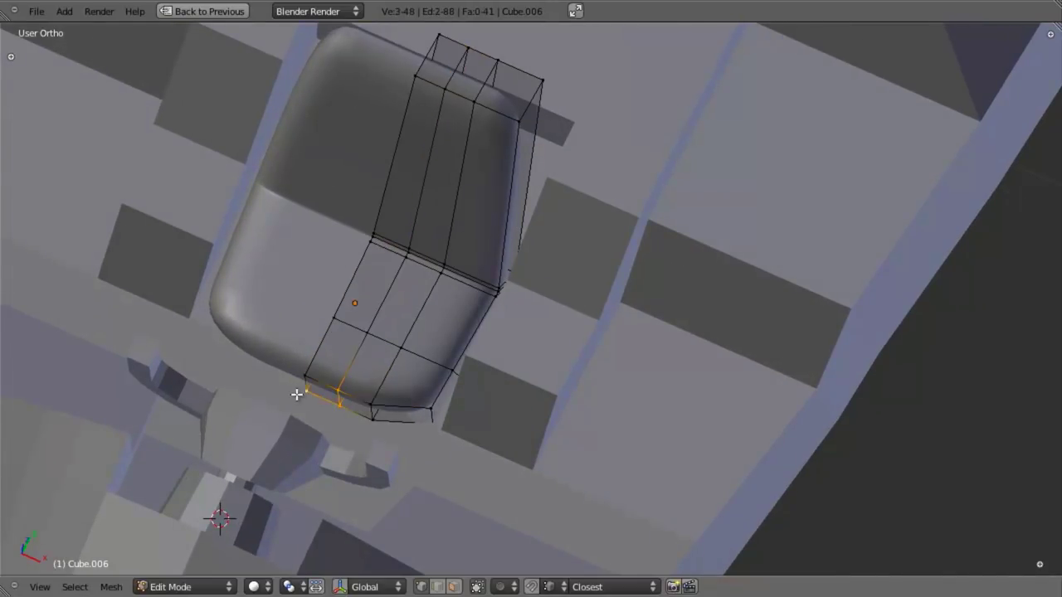
# Move the four inner vertices on the cushion's front face back toward the backrest and check the smoothed shape.
pyautogui.press('g')
pyautogui.click(309, 373)
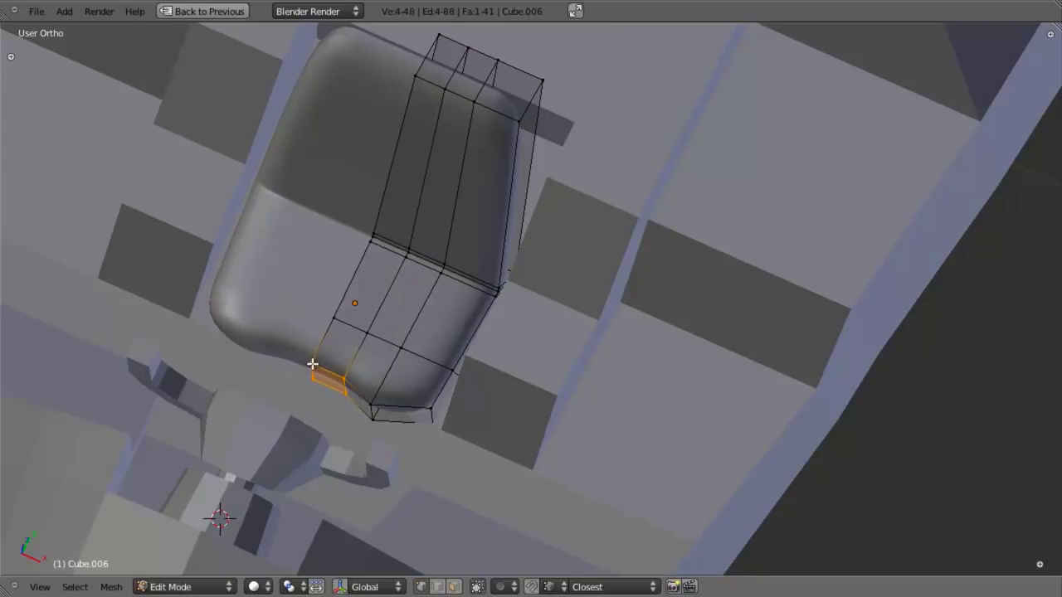
pyautogui.press('Tab')
pyautogui.scroll(-5, 373, 375)
pyautogui.moveTo(471, 348)
pyautogui.mouseDown(button='middle')
pyautogui.moveTo(482, 417)
pyautogui.moveTo(483, 399)
pyautogui.moveTo(396, 393)
pyautogui.mouseUp(button='middle')
pyautogui.scroll(5, 482, 399)
pyautogui.press('Tab')
# Select the inner vertices at the cushion's front centre and shift them slightly forward.
pyautogui.press('z')
pyautogui.rightClick(298, 396)
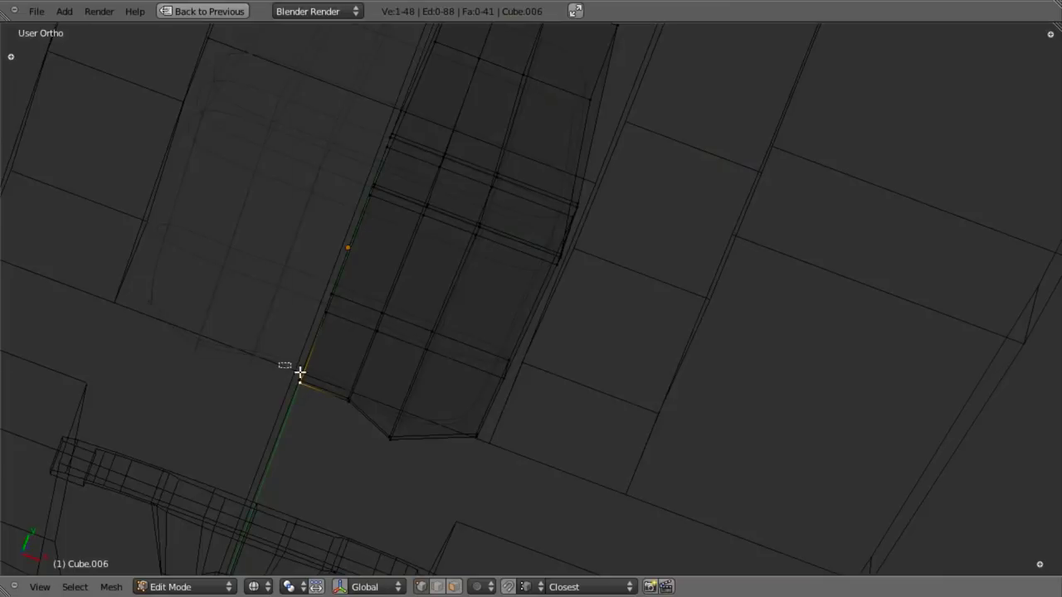
pyautogui.moveTo(281, 364); pyautogui.dragTo(417, 462)
pyautogui.press('z')
pyautogui.press('g')
pyautogui.click(387, 423)
# Move the next pair of front-edge vertices back about 0.03 along Y and inward along X toward the seat centre.
pyautogui.press('z')
pyautogui.press('a')
pyautogui.press('z')
pyautogui.press('g')
pyautogui.press('y')
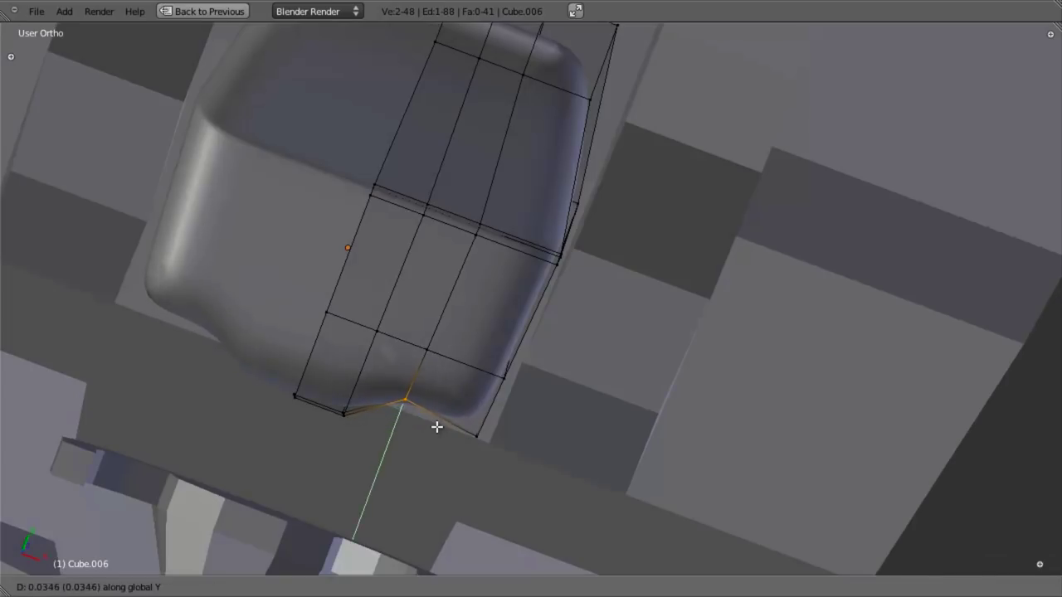
pyautogui.click(435, 432)
pyautogui.press('z')
pyautogui.moveTo(337, 389); pyautogui.dragTo(412, 426)
pyautogui.press('g')
pyautogui.press('x')
pyautogui.click(420, 449)
pyautogui.press('z')
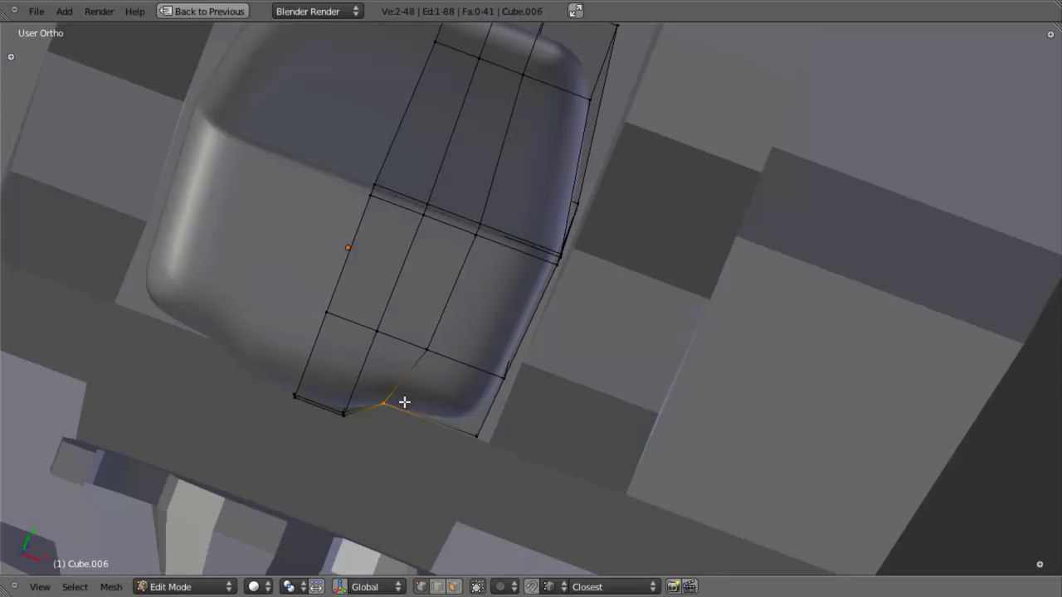
# Raise the two inner vertices on the cushion's upper front edge about 0.014 along the Z axis.
pyautogui.scroll(-2, 358, 377)
pyautogui.moveTo(367, 354); pyautogui.dragTo(335, 343, button='middle')
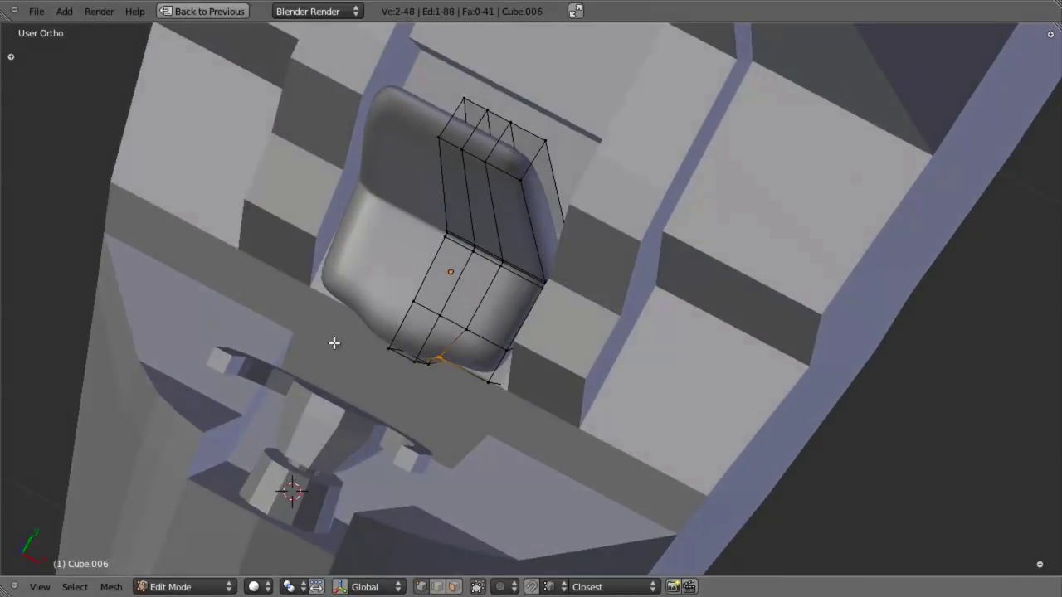
pyautogui.moveTo(443, 454); pyautogui.dragTo(413, 419, button='middle')
pyautogui.moveTo(317, 427); pyautogui.dragTo(570, 313, button='middle')
pyautogui.scroll(4, 523, 390)
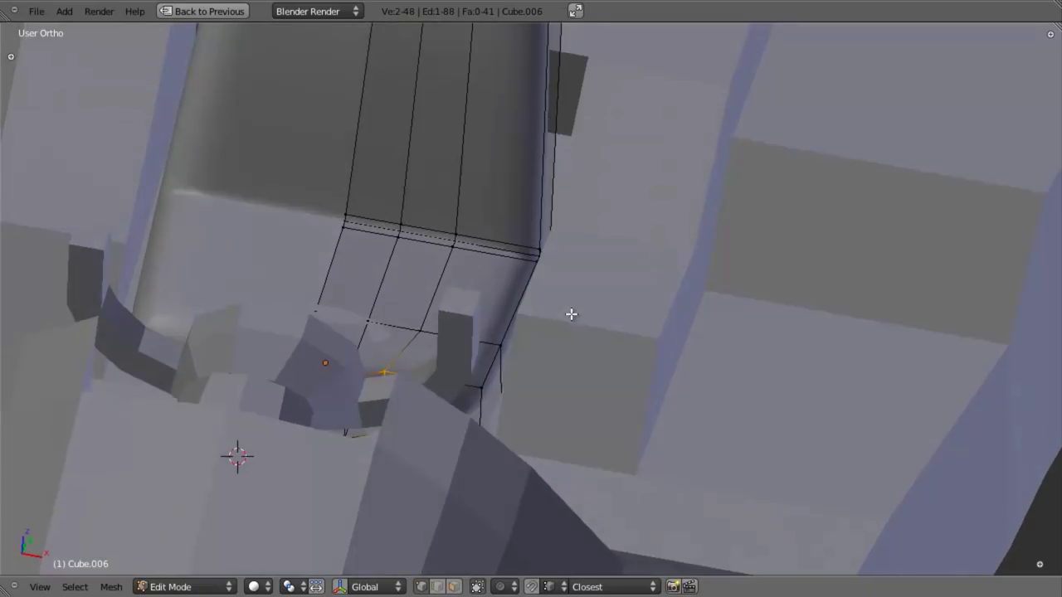
pyautogui.moveTo(395, 324); pyautogui.dragTo(392, 406, button='middle')
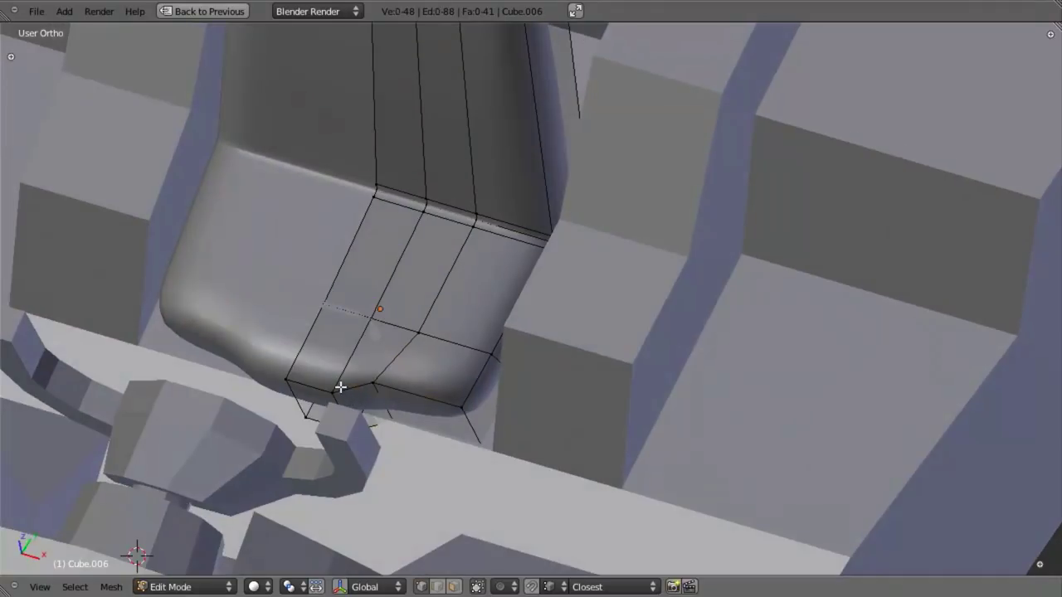
pyautogui.keyDown('shift'); pyautogui.rightClick(279, 370); pyautogui.keyUp('shift')
pyautogui.press('g')
pyautogui.press('z')
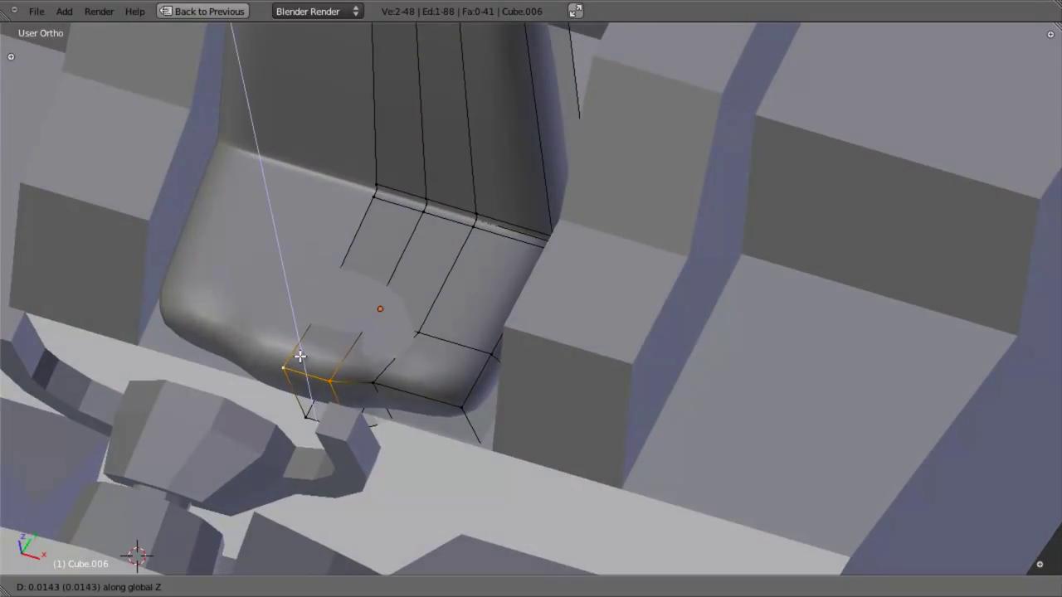
pyautogui.click(300, 357)
# Raise the two inner vertices midway along the cushion's top surface about 0.007 along the Z axis.
pyautogui.press('z')
pyautogui.keyDown('shift'); pyautogui.rightClick(382, 322); pyautogui.keyUp('shift')
pyautogui.press('z')
pyautogui.press('g')
pyautogui.press('z')
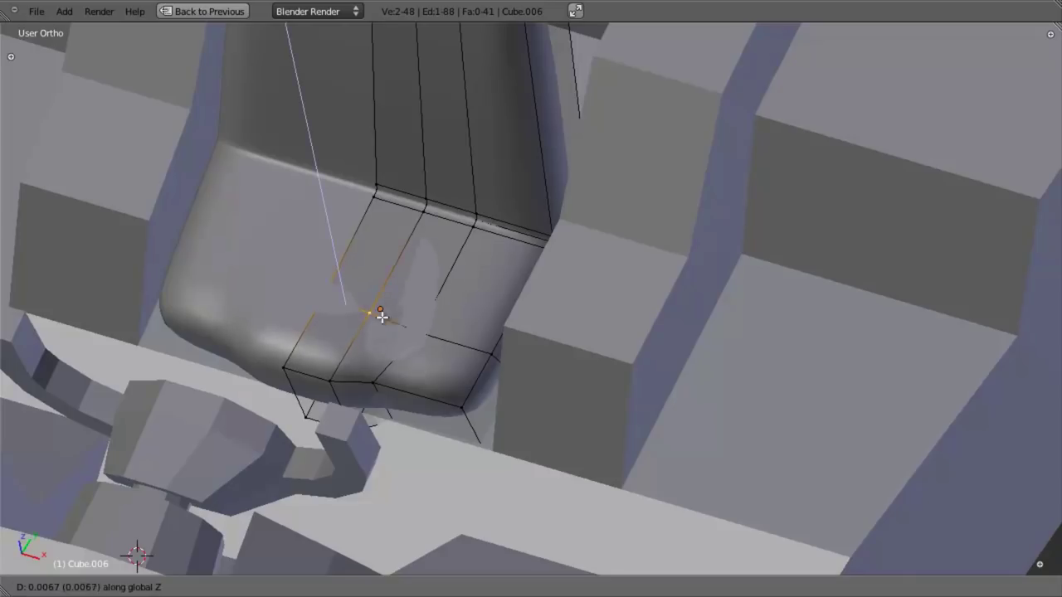
pyautogui.click(380, 316)
pyautogui.press('z')
pyautogui.press('a')
pyautogui.press('z')
# Cut an edge loop through the thickness of the cushion's front and the seat's side, and adjust it with Shrink/Fatten.
pyautogui.moveTo(515, 327)
pyautogui.mouseDown(button='middle')
pyautogui.moveTo(481, 323)
pyautogui.moveTo(365, 380)
pyautogui.mouseUp(button='middle')
pyautogui.press('z')
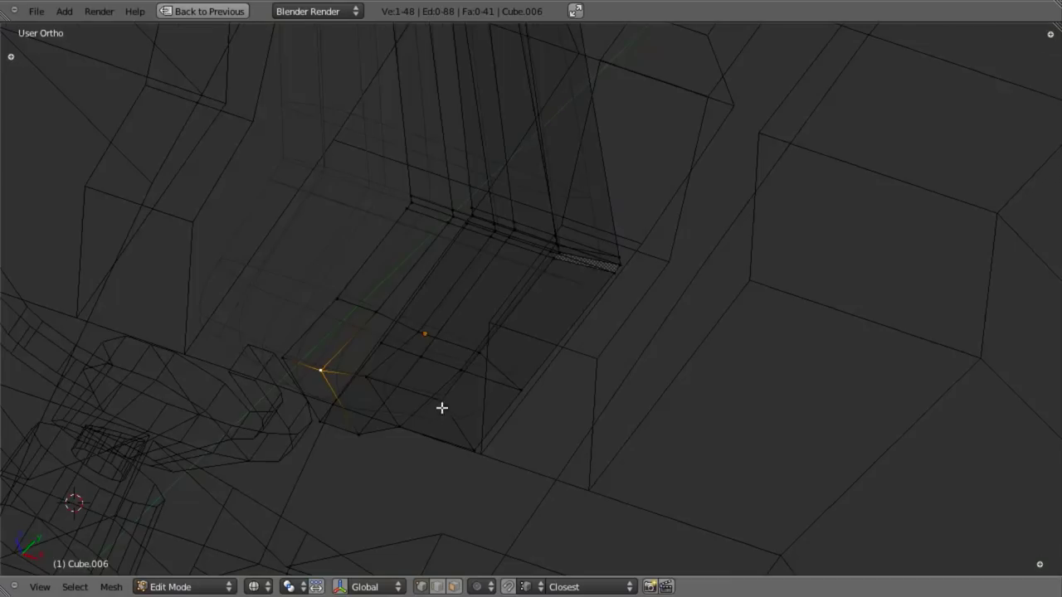
pyautogui.moveTo(440, 407); pyautogui.dragTo(401, 424, button='middle')
pyautogui.press('z')
pyautogui.hotkey('ctrl', 'r')
pyautogui.click(462, 426)
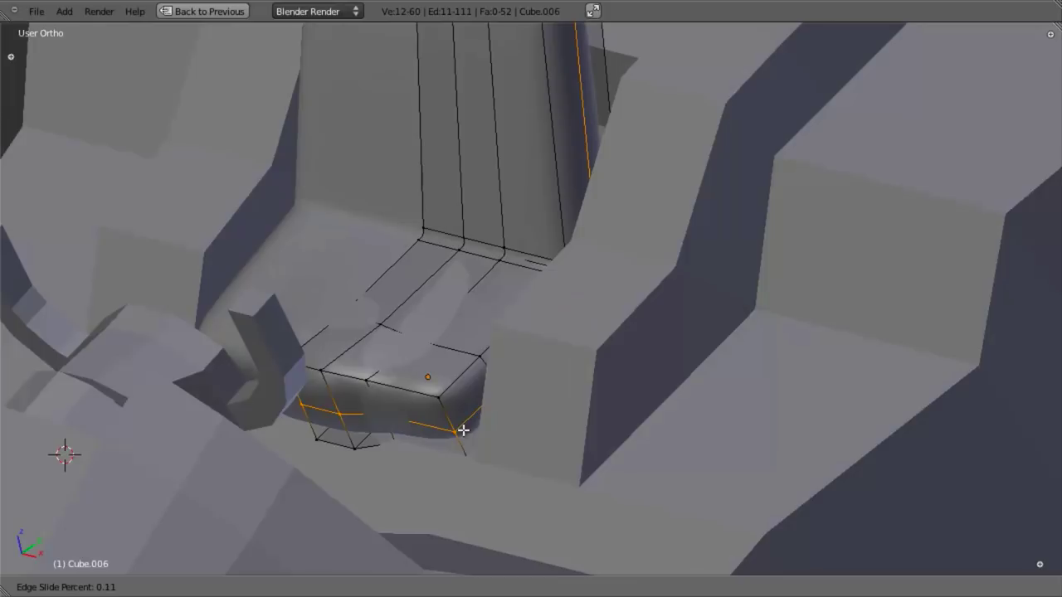
pyautogui.click(463, 430)
pyautogui.hotkey('alt', 's')
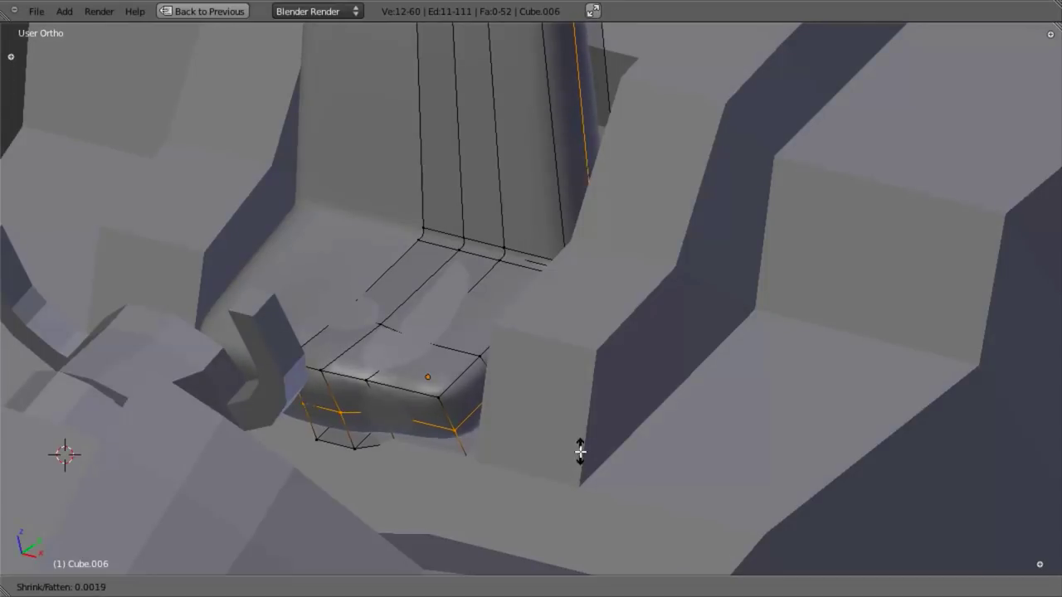
pyautogui.click(577, 379)
# Select the two centre-line vertices on the cushion's top and raise them about 0.012 along the Z axis.
pyautogui.press('Tab')
pyautogui.scroll(-9, 604, 406)
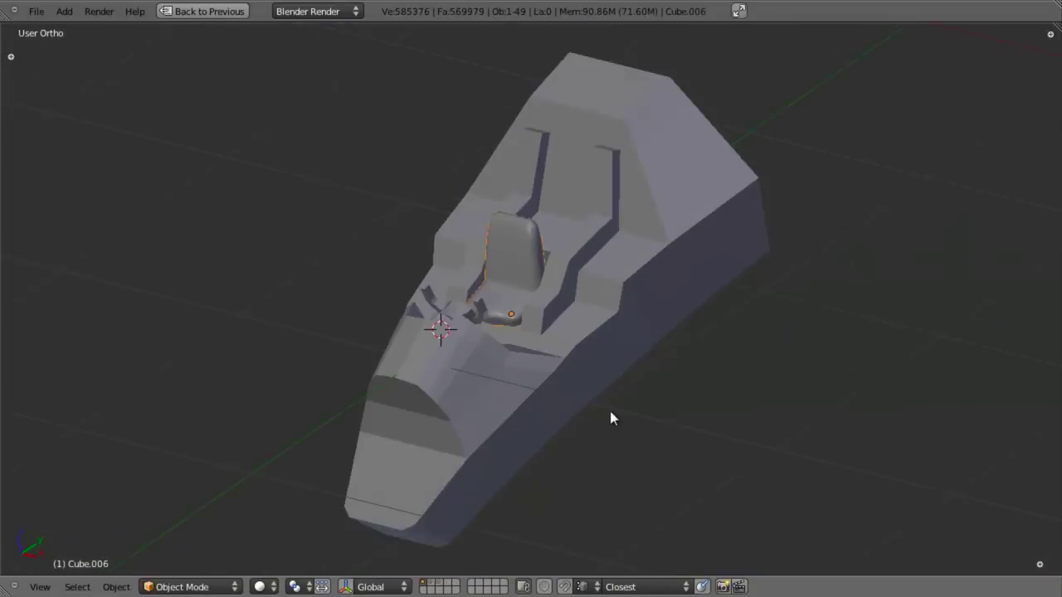
pyautogui.moveTo(609, 410); pyautogui.dragTo(551, 477, button='middle')
pyautogui.press('Tab')
pyautogui.scroll(8, 469, 405)
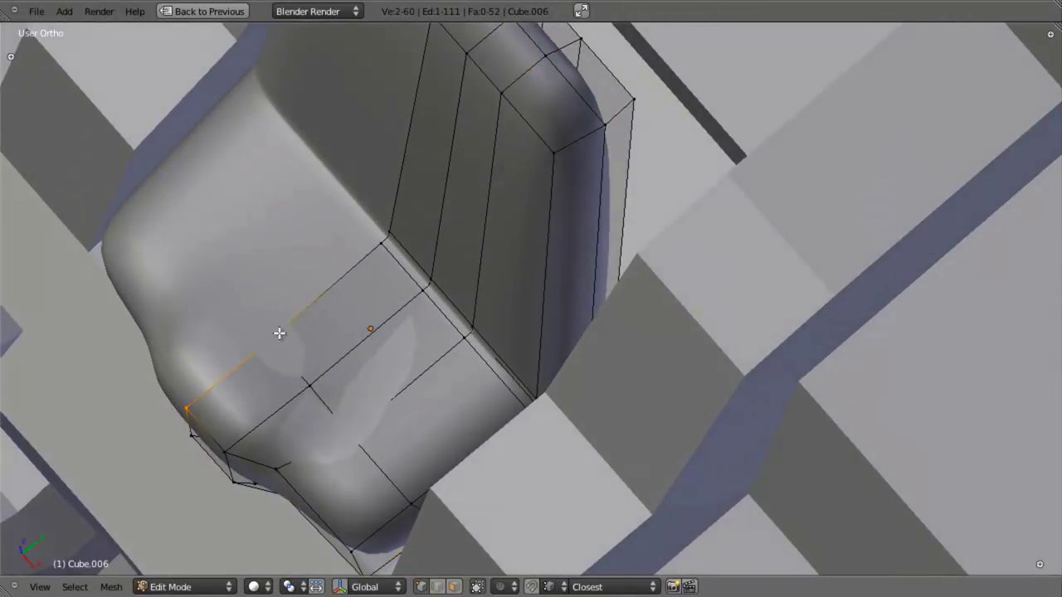
pyautogui.moveTo(279, 333); pyautogui.dragTo(390, 304, button='middle')
pyautogui.press('g')
pyautogui.press('z')
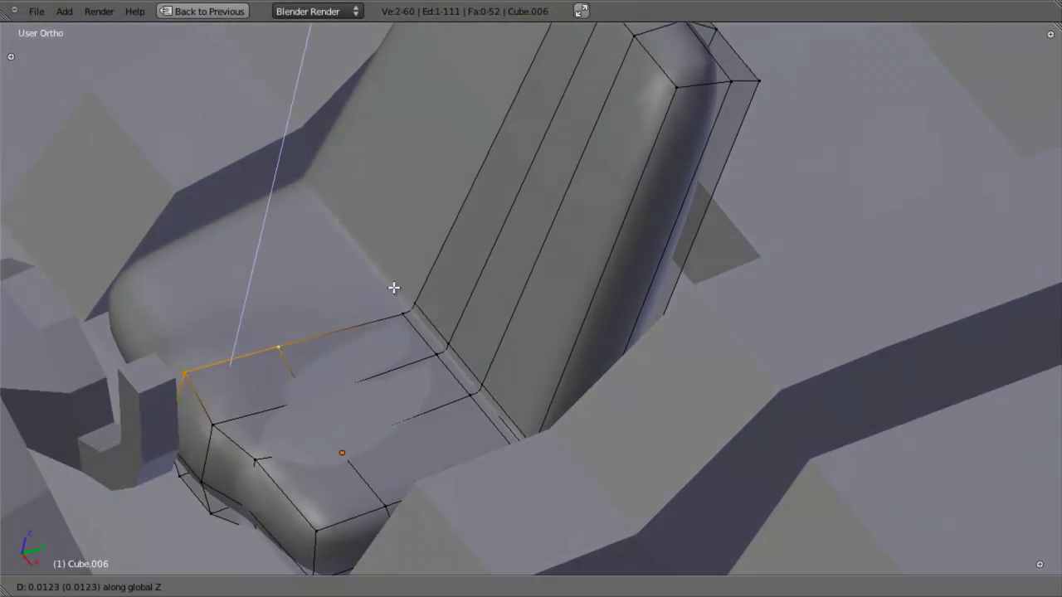
pyautogui.click(393, 288)
# Rotate the cushion's raised centre edge slightly in side view and move its front vertex a little forward.
pyautogui.press('KP_3')
pyautogui.press('z')
pyautogui.press('r')
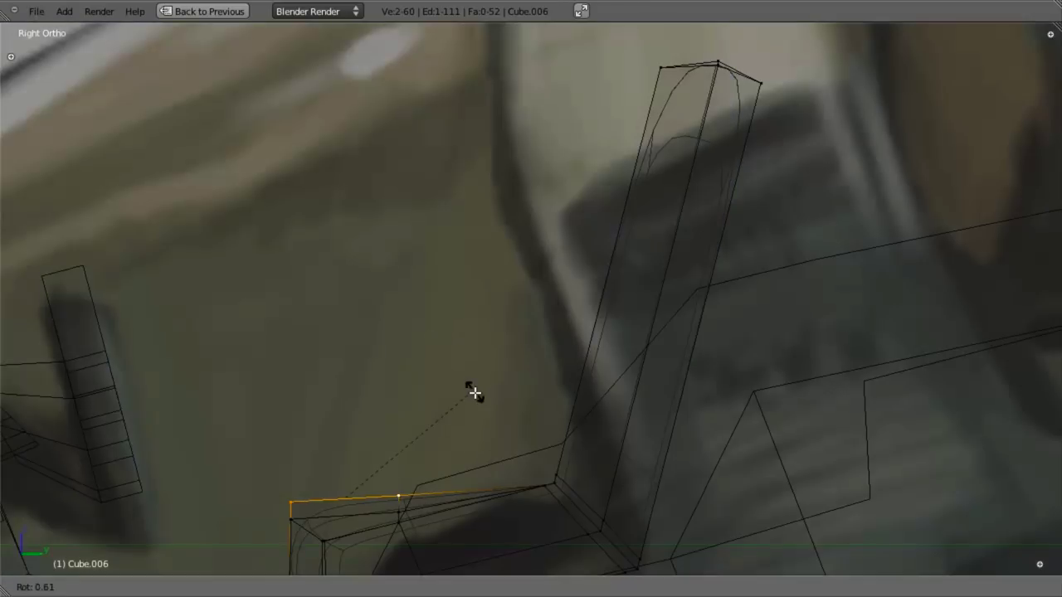
pyautogui.click(474, 409)
pyautogui.rightClick(286, 496)
pyautogui.press('g')
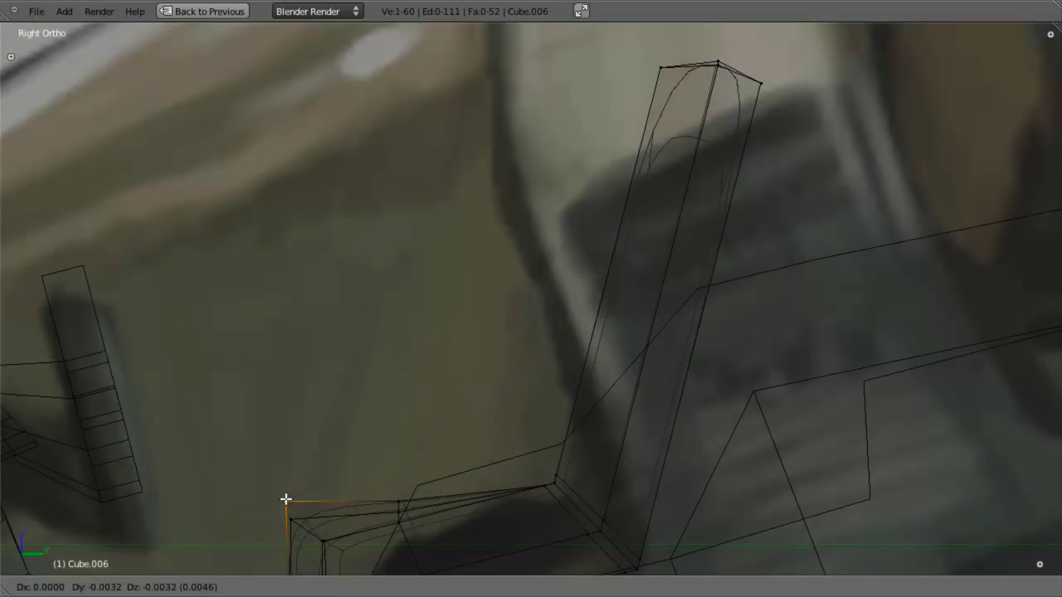
pyautogui.click(280, 498)
pyautogui.press('z')
# Cut a lengthwise edge loop through the outer part of the seat's cushion and backrest.
pyautogui.keyDown('shift'); pyautogui.moveTo(379, 440); pyautogui.dragTo(545, 380, button='middle'); pyautogui.keyUp('shift')
pyautogui.press('Tab')
pyautogui.scroll(-3, 423, 390)
pyautogui.scroll(3, 489, 339)
pyautogui.press('Tab')
pyautogui.hotkey('ctrl', 'r')
pyautogui.click(546, 244)
pyautogui.click(540, 238)
pyautogui.scroll(2, 491, 401)
pyautogui.press('a')
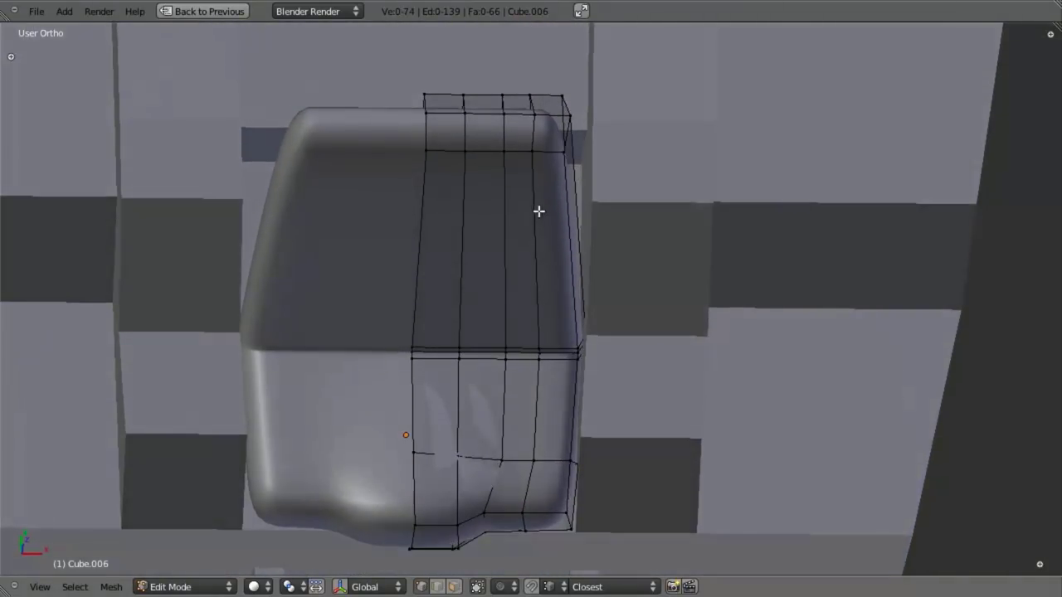
# Select the backrest's outer front strip down to the cushion joint and move it about 0.011 forward along Y.
pyautogui.moveTo(526, 167); pyautogui.dragTo(539, 336, button='middle')
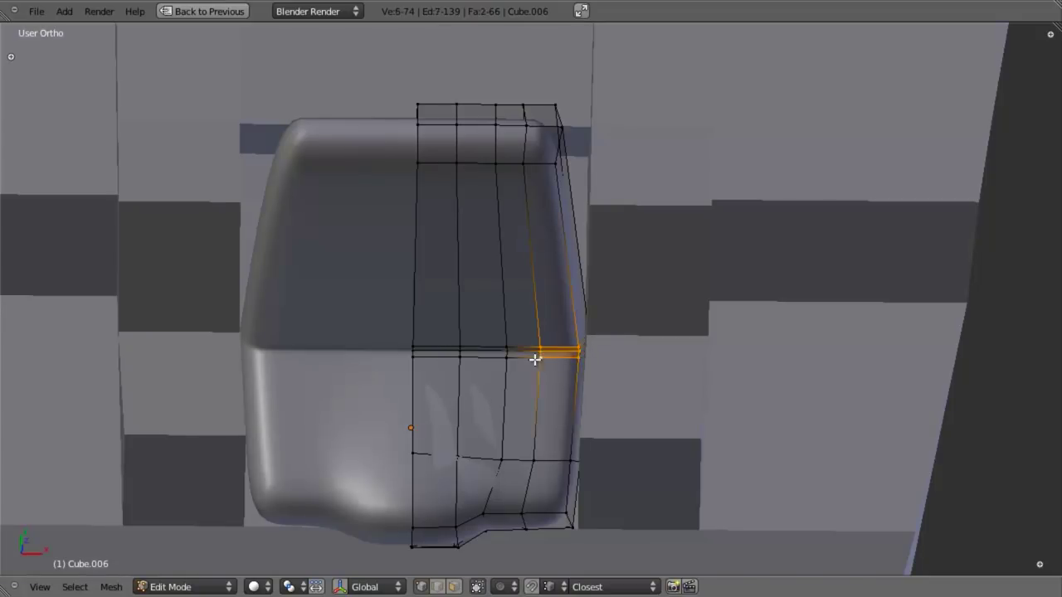
pyautogui.keyDown('shift'); pyautogui.rightClick(545, 166); pyautogui.keyUp('shift')
pyautogui.press('g')
pyautogui.press('y')
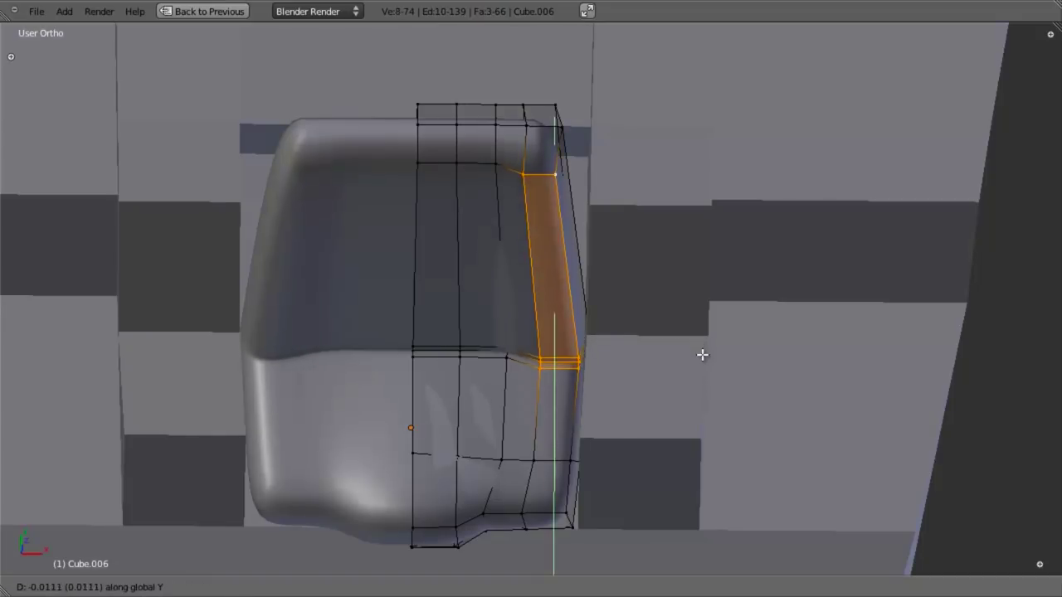
pyautogui.click(704, 362)
# Examine the seat's raised side edge within the cockpit and compare its profile with the side reference image.
pyautogui.press('Tab')
pyautogui.scroll(-4, 666, 500)
pyautogui.moveTo(666, 499); pyautogui.dragTo(580, 407, button='middle')
pyautogui.scroll(4, 580, 406)
pyautogui.press('Tab')
pyautogui.press('KP_3')
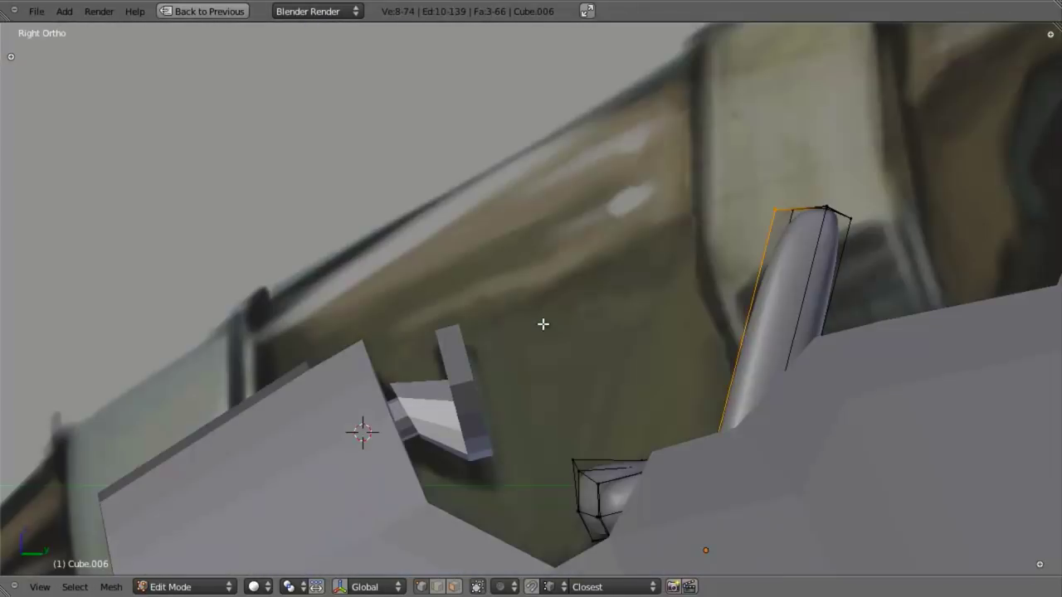
pyautogui.press('z')
pyautogui.scroll(-1, 612, 365)
pyautogui.press('a')
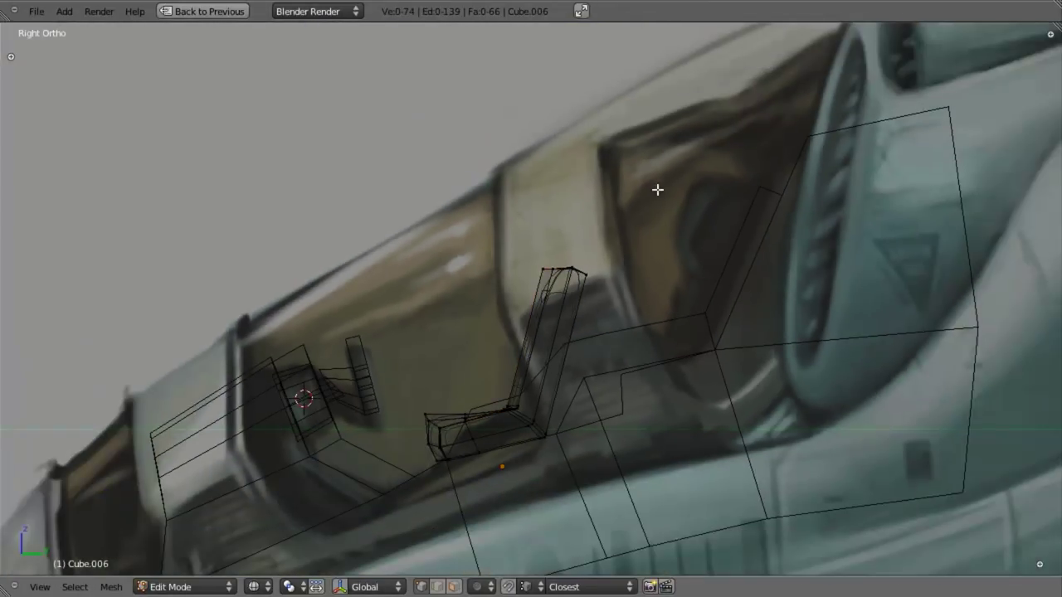
pyautogui.press('z')
pyautogui.scroll(4, 586, 304)
pyautogui.moveTo(586, 304)
pyautogui.mouseDown(button='middle')
pyautogui.moveTo(576, 348)
pyautogui.moveTo(614, 365)
pyautogui.mouseUp(button='middle')
# Cut a horizontal edge loop across the backrest slightly above its middle.
pyautogui.hotkey('ctrl', 'r')
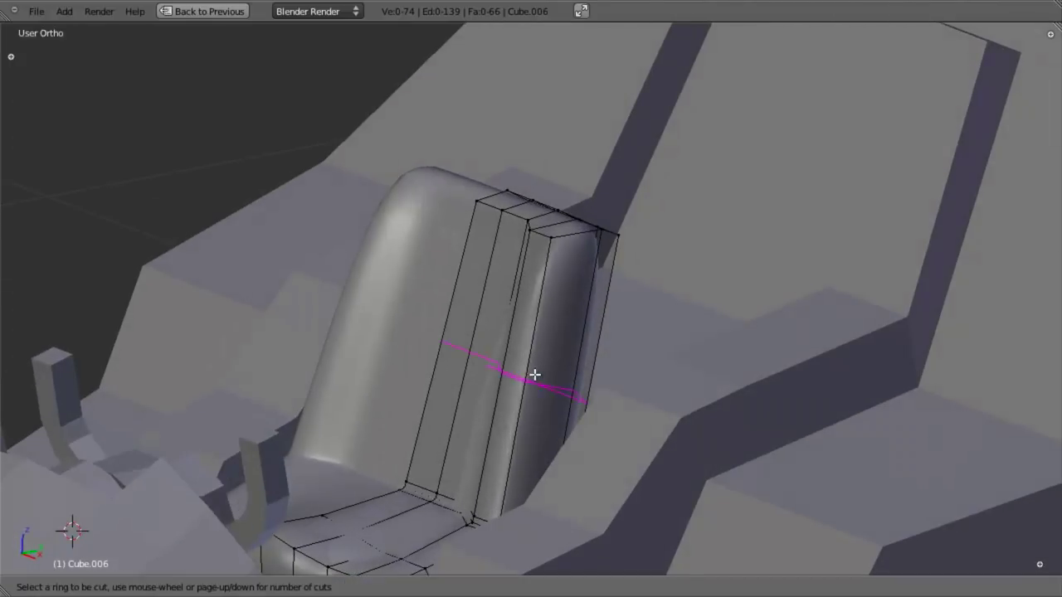
pyautogui.click(535, 375)
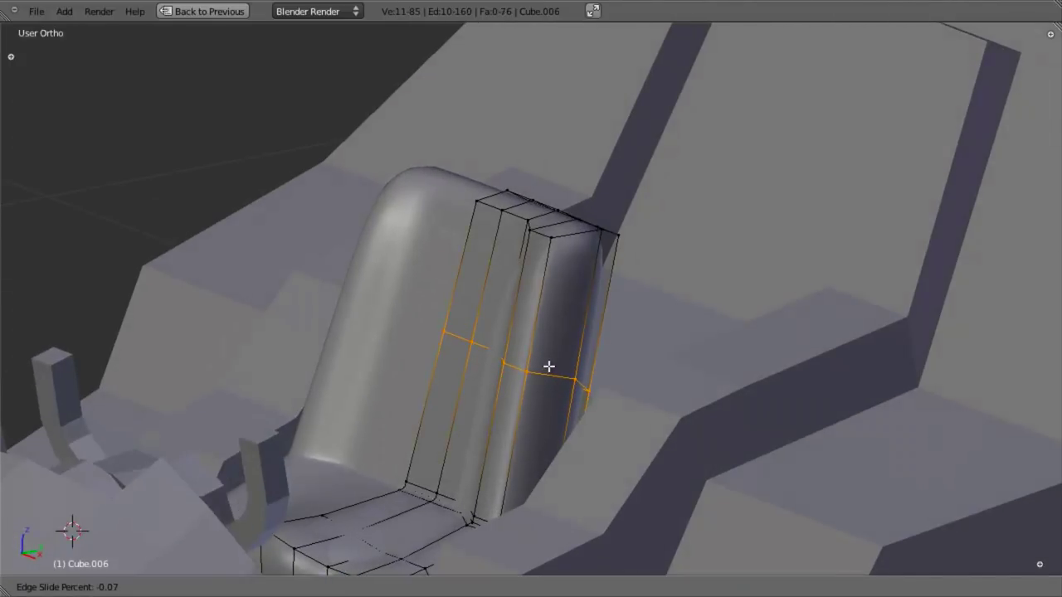
pyautogui.click(548, 366)
# Extrude the upper outer front face of the backrest forward in side view to form a side wing.
pyautogui.press('KP_3')
pyautogui.press('z')
pyautogui.press('a')
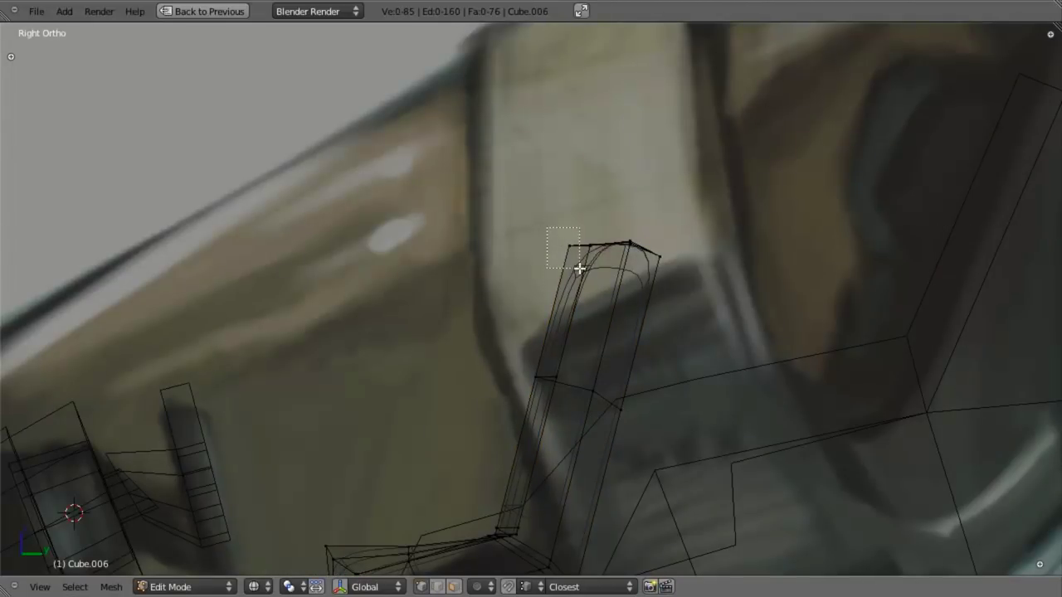
pyautogui.press('e')
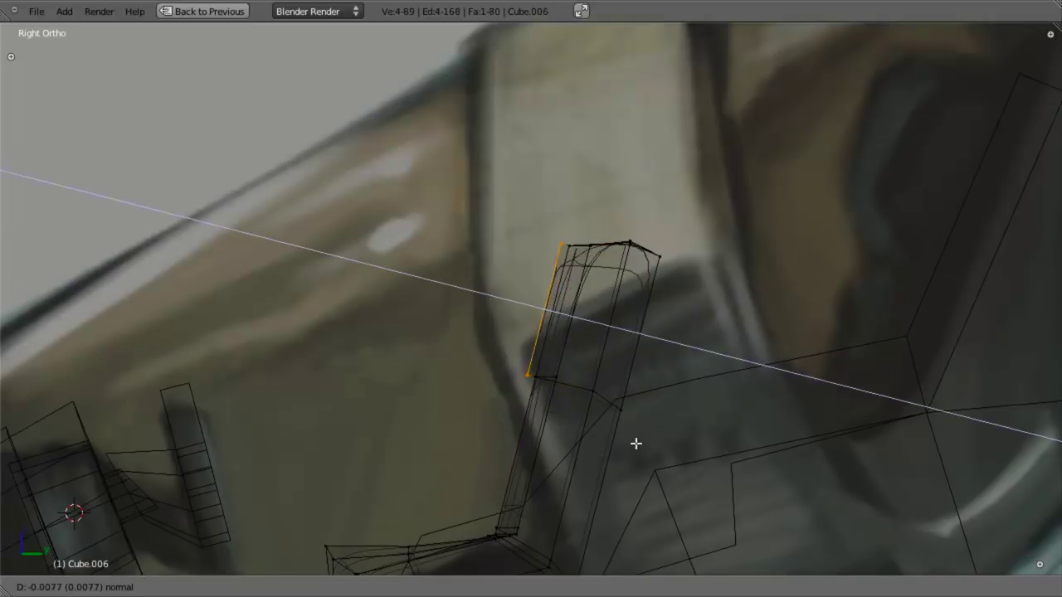
pyautogui.click(604, 437)
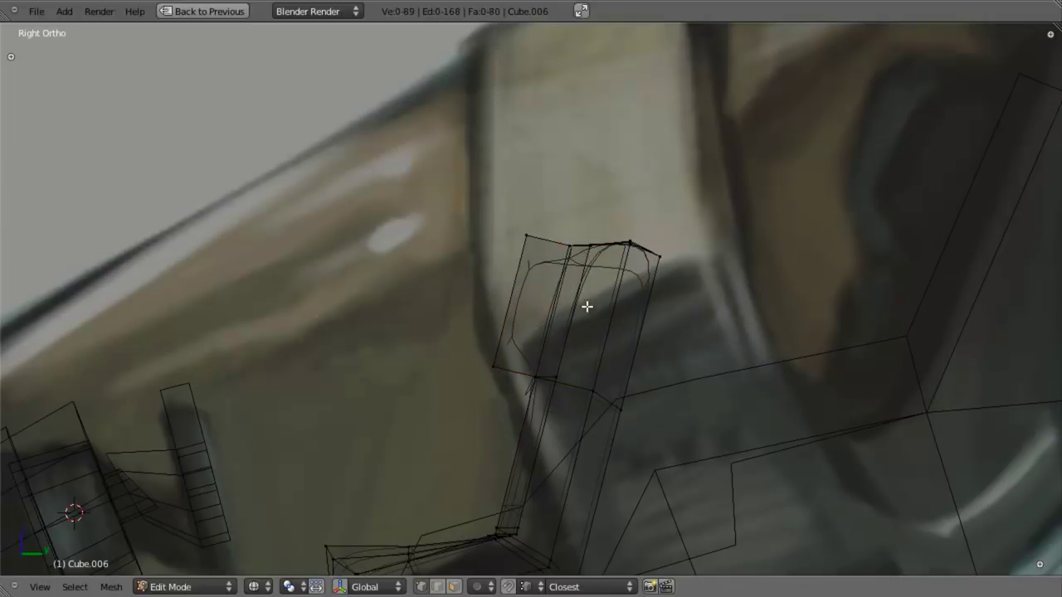
# Select the top vertices where the side wing joins the backrest and raise them about 0.016.
pyautogui.press('b')
pyautogui.moveTo(560, 230); pyautogui.dragTo(600, 263)
pyautogui.press('z')
pyautogui.press('g')
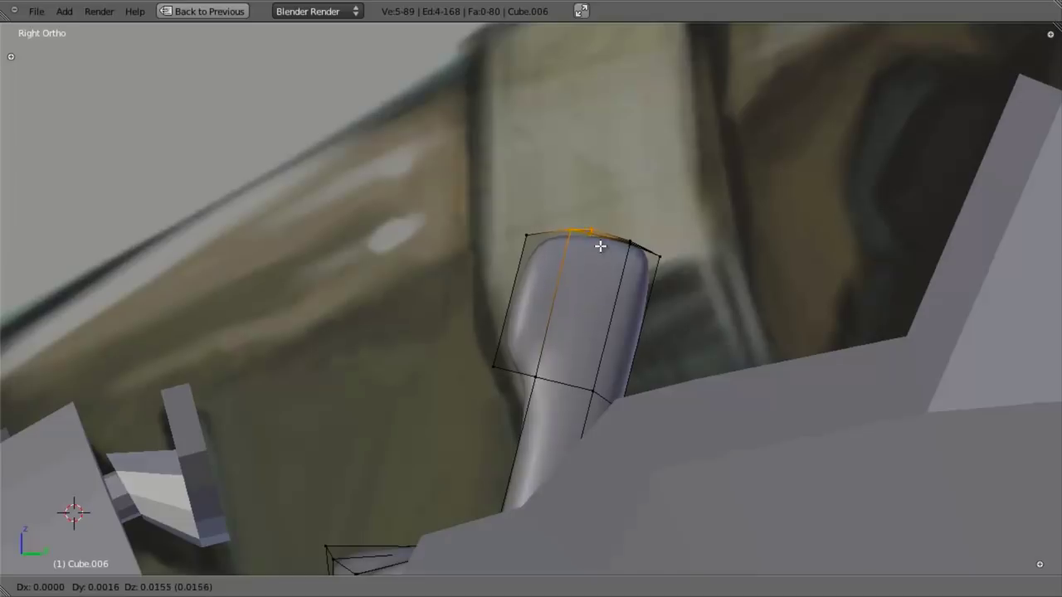
pyautogui.click(600, 247)
# Adjust the side wing's lower front corner and cut a horizontal edge loop through the upper backrest near the wing's base.
pyautogui.press('z')
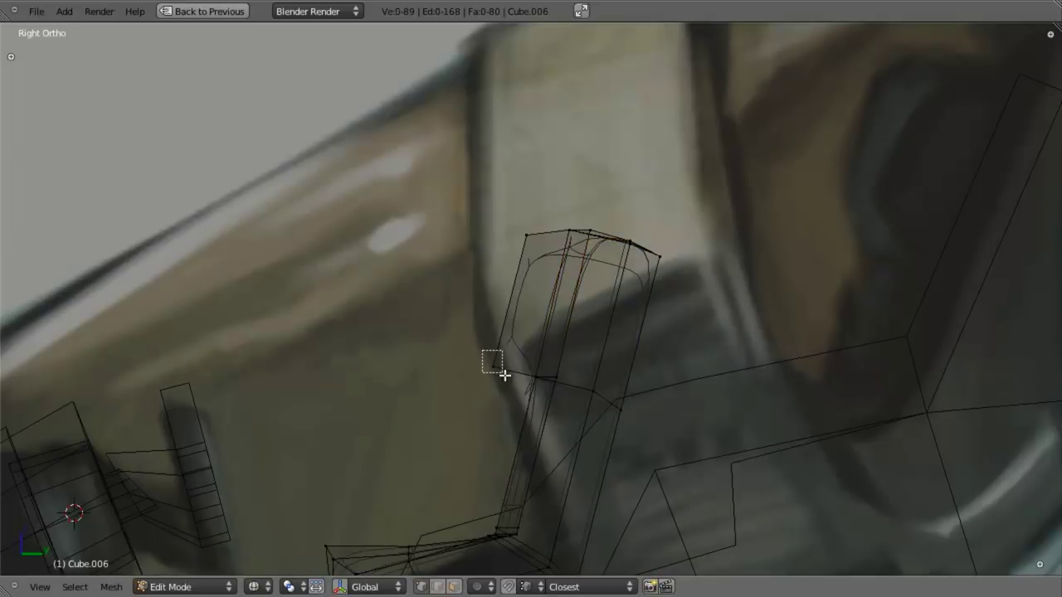
pyautogui.moveTo(504, 375); pyautogui.dragTo(509, 374)
pyautogui.hotkey('ctrl', 'r')
pyautogui.click(552, 318)
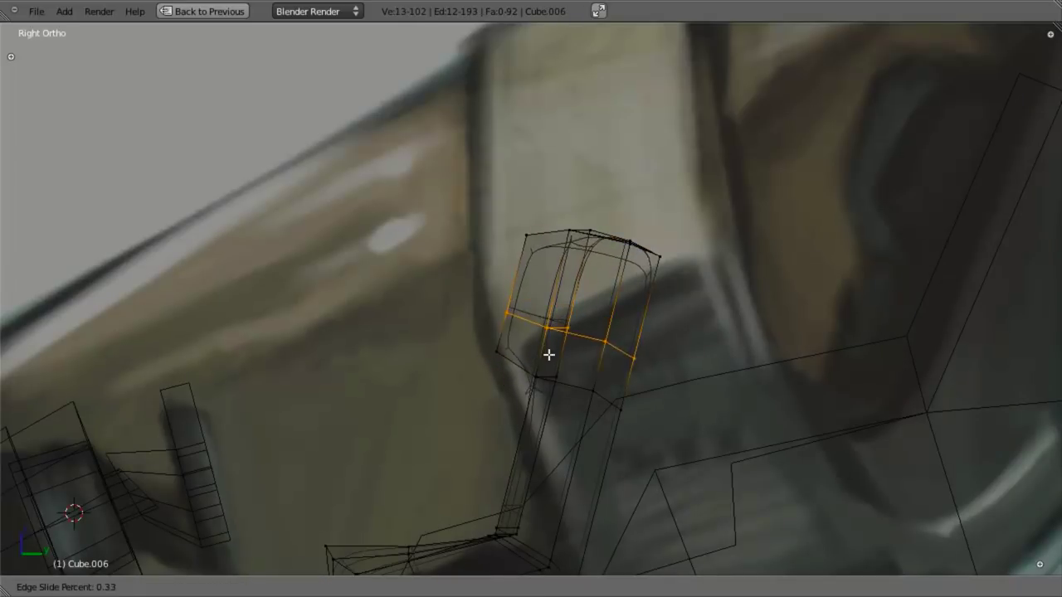
pyautogui.click(539, 388)
pyautogui.press('z')
pyautogui.scroll(-3, 531, 370)
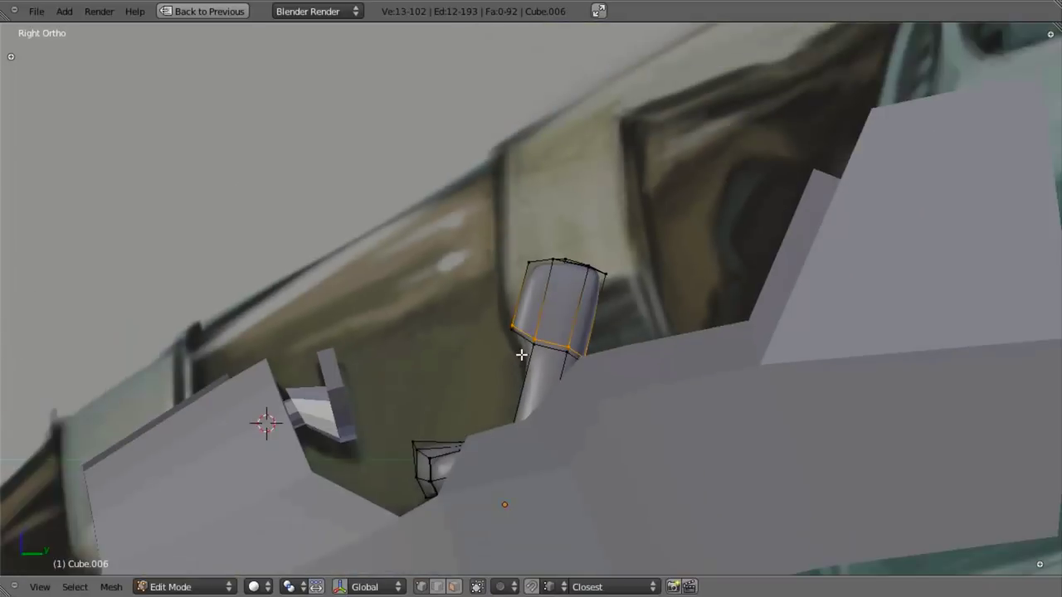
# Move the side wing's lower front vertices about 0.019 up and 0.009 back in side view.
pyautogui.press('z')
pyautogui.scroll(4, 506, 352)
pyautogui.press('a')
pyautogui.press('g')
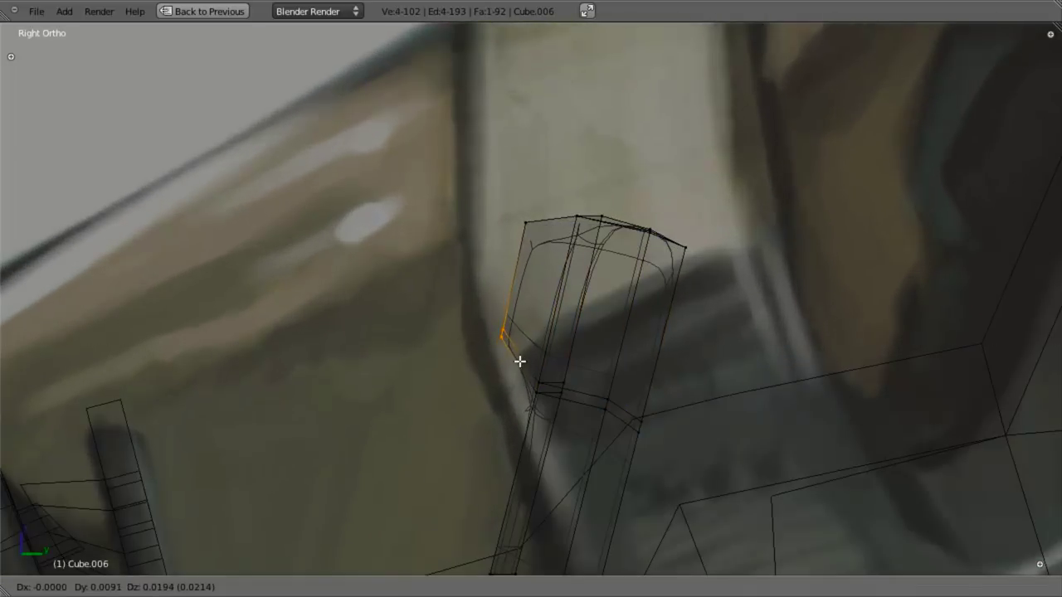
pyautogui.click(520, 361)
pyautogui.press('z')
# Cut another horizontal edge loop across the lower backrest, slid up to just below the side wing.
pyautogui.moveTo(538, 337)
pyautogui.mouseDown(button='middle')
pyautogui.moveTo(619, 404)
pyautogui.moveTo(655, 393)
pyautogui.moveTo(479, 396)
pyautogui.moveTo(598, 493)
pyautogui.moveTo(498, 457)
pyautogui.moveTo(489, 419)
pyautogui.mouseUp(button='middle')
pyautogui.hotkey('ctrl', 'r')
pyautogui.click(542, 437)
pyautogui.click(539, 365)
pyautogui.scroll(-6, 540, 365)
pyautogui.press('Tab')
pyautogui.press('Tab')
# Select the inner vertical row of vertices down the side wing and shift it toward the seat's centre to widen the wing.
pyautogui.scroll(6, 524, 368)
pyautogui.press('z')
pyautogui.press('a')
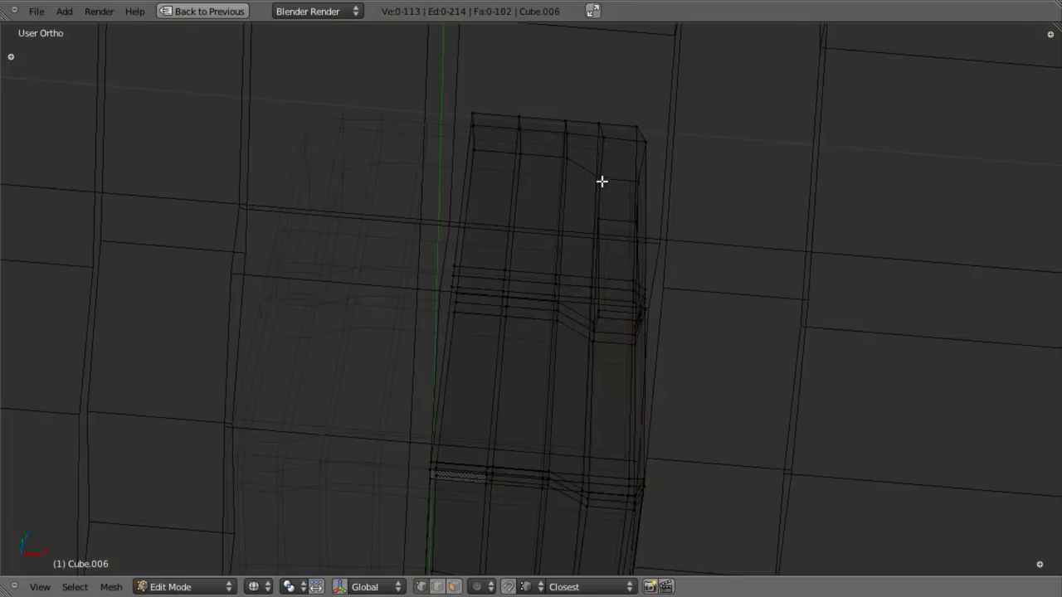
pyautogui.press('b')
pyautogui.moveTo(582, 108); pyautogui.dragTo(614, 373)
pyautogui.press('z')
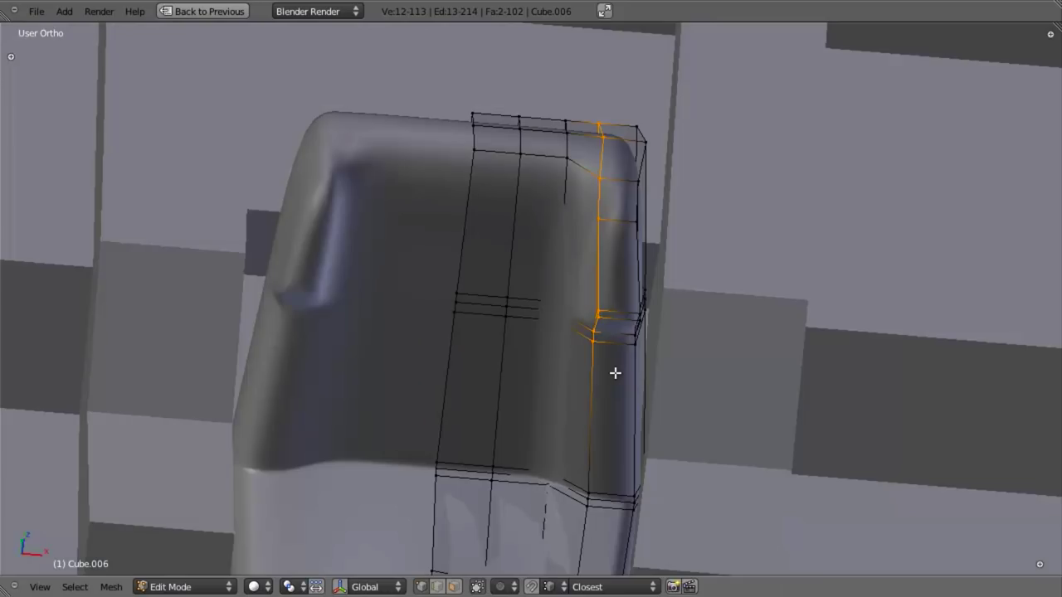
pyautogui.keyDown('shift'); pyautogui.moveTo(614, 372); pyautogui.dragTo(623, 230, button='middle'); pyautogui.keyUp('shift')
pyautogui.press('z')
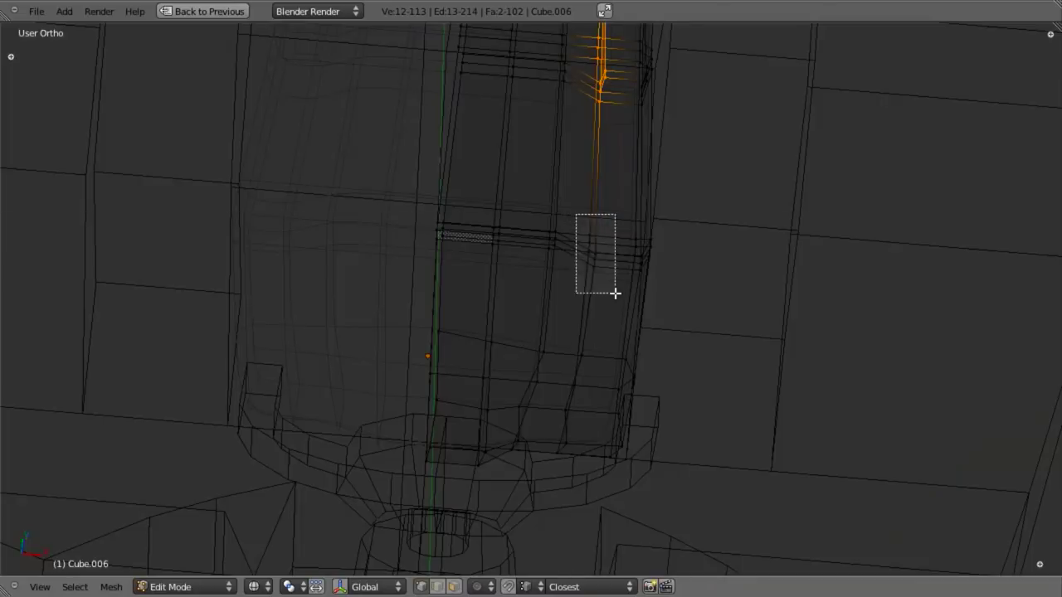
pyautogui.moveTo(615, 293); pyautogui.dragTo(614, 290)
pyautogui.press('z')
pyautogui.moveTo(600, 289)
pyautogui.keyDown('shift'); pyautogui.mouseDown(button='middle')
pyautogui.moveTo(580, 398)
pyautogui.moveTo(586, 356)
pyautogui.moveTo(545, 341)
pyautogui.moveTo(533, 266)
pyautogui.moveTo(541, 362)
pyautogui.mouseUp(button='middle'); pyautogui.keyUp('shift')
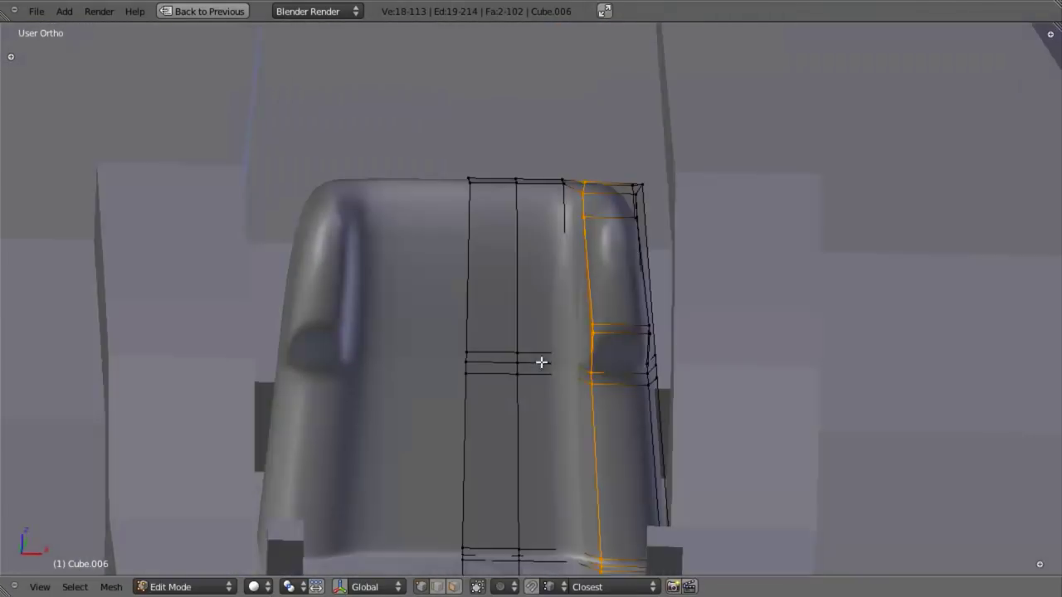
# Select the three top vertices between the backrest and the side wing and lower them into a groove, refining their position in side view.
pyautogui.press('KP_1')
pyautogui.press('z')
pyautogui.press('a')
pyautogui.moveTo(572, 304); pyautogui.dragTo(573, 305)
pyautogui.press('g')
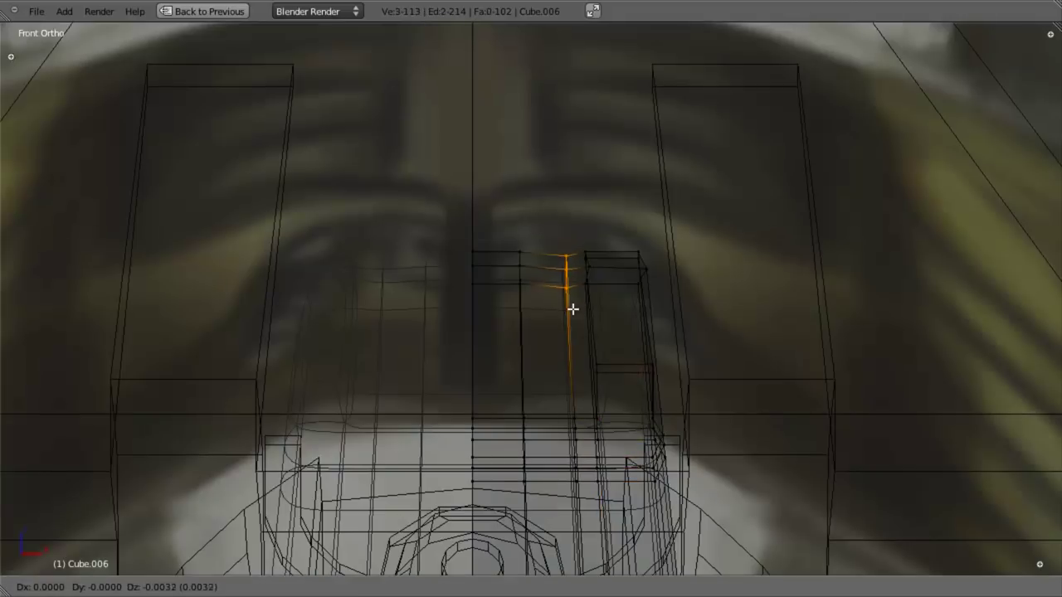
pyautogui.click(585, 348)
pyautogui.press('z')
pyautogui.press('KP_3')
pyautogui.press('z')
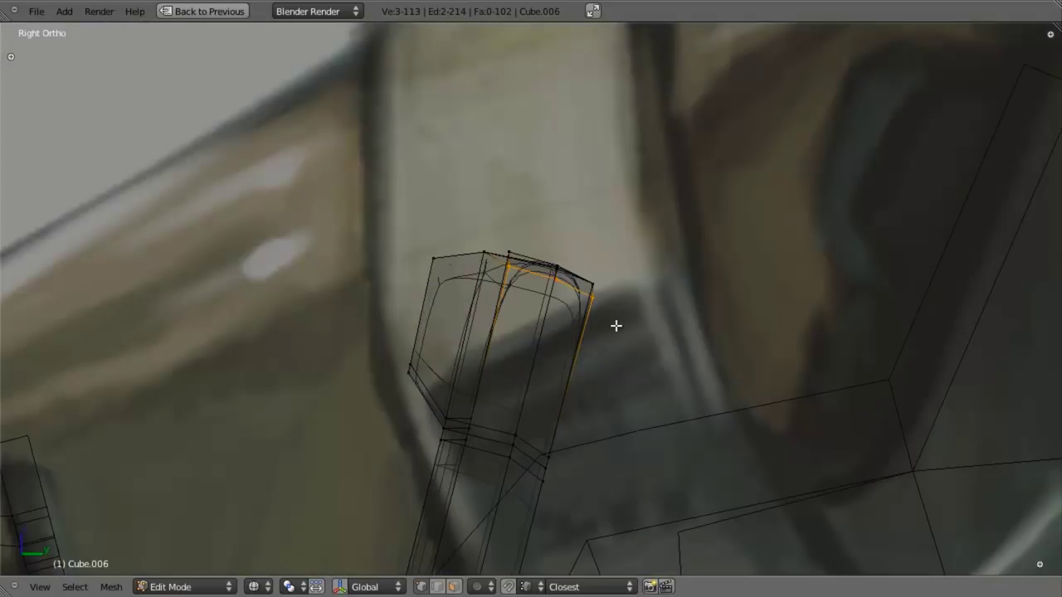
pyautogui.press('g')
pyautogui.click(610, 328)
pyautogui.press('a')
# Select the six vertices at the middle of the backrest's top and scale them along X by about 1.63.
pyautogui.moveTo(527, 390); pyautogui.dragTo(600, 351, button='middle')
pyautogui.press('s')
pyautogui.press('x')
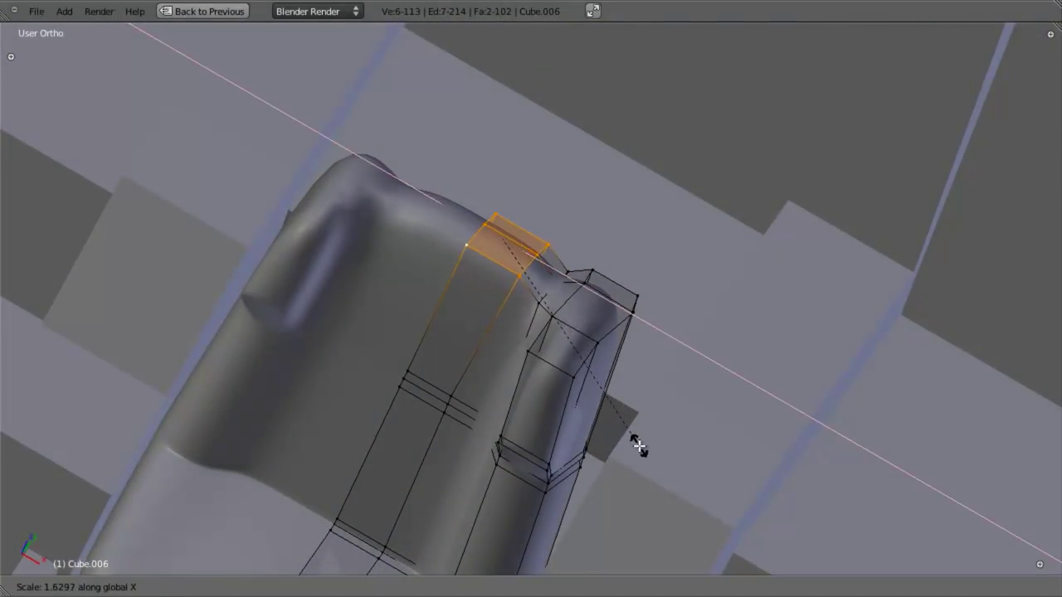
pyautogui.click(639, 446)
pyautogui.press('KP_3')
pyautogui.press('z')
pyautogui.scroll(-3, 620, 391)
pyautogui.scroll(3, 621, 390)
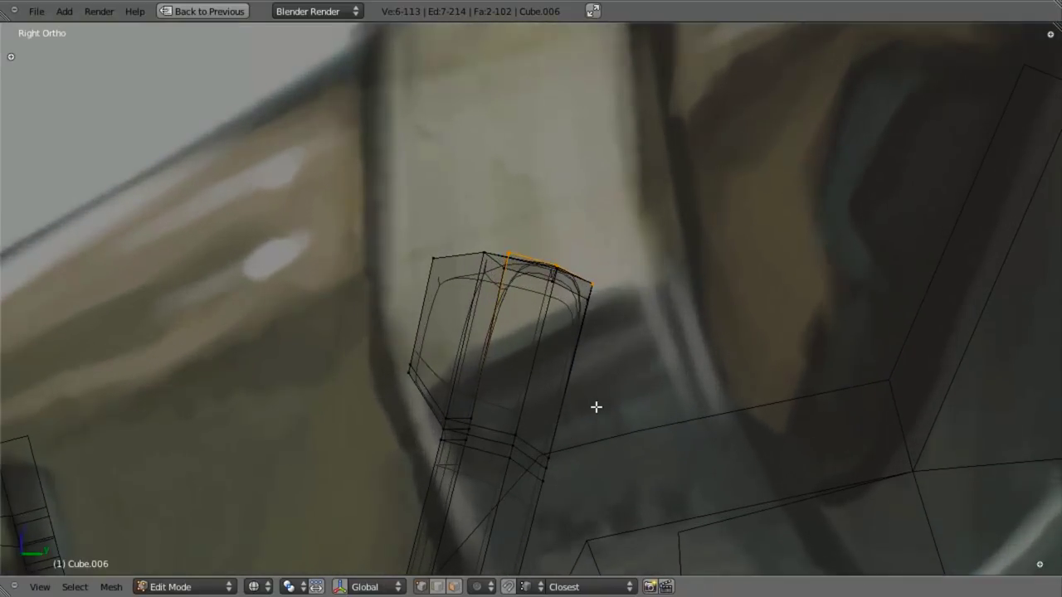
pyautogui.press('g')
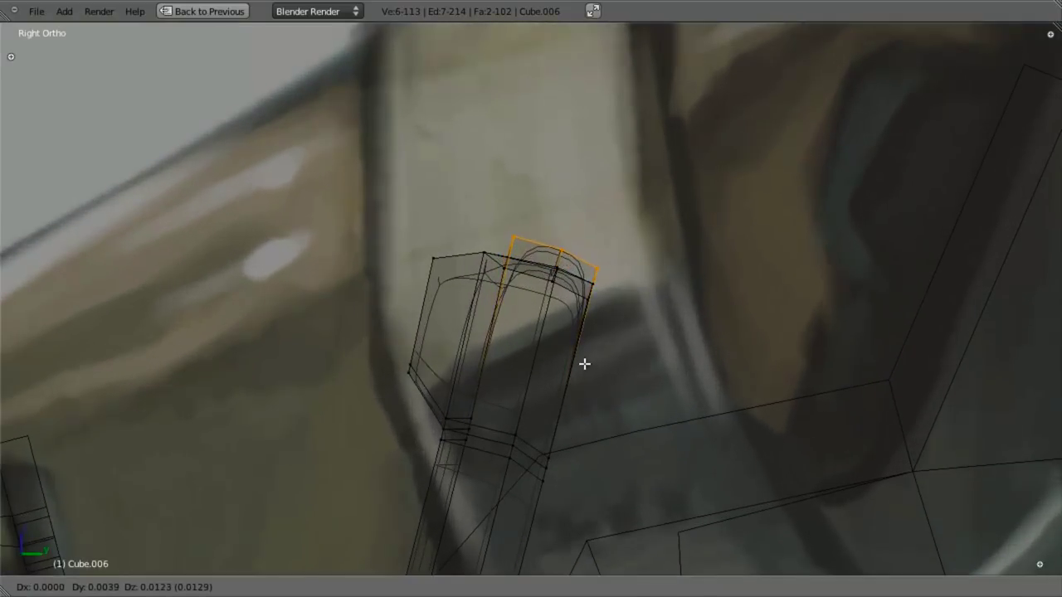
pyautogui.rightClick(584, 363)
pyautogui.hotkey('alt', 's')
pyautogui.rightClick(751, 380)
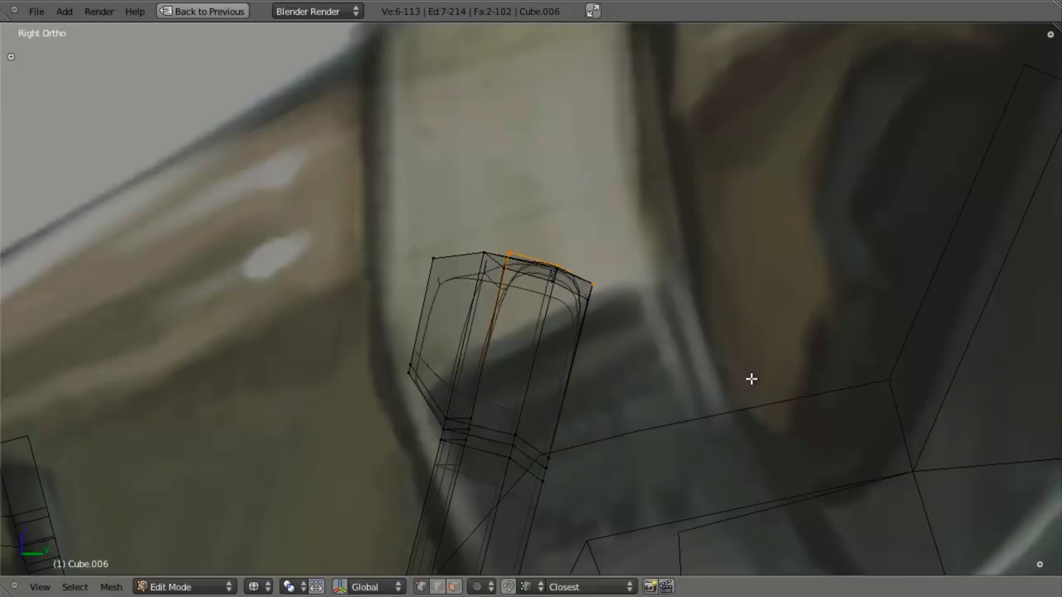
# Raise the selected vertices at the middle of the backrest's top in side view and check the seat's shape in Object Mode.
pyautogui.press('g')
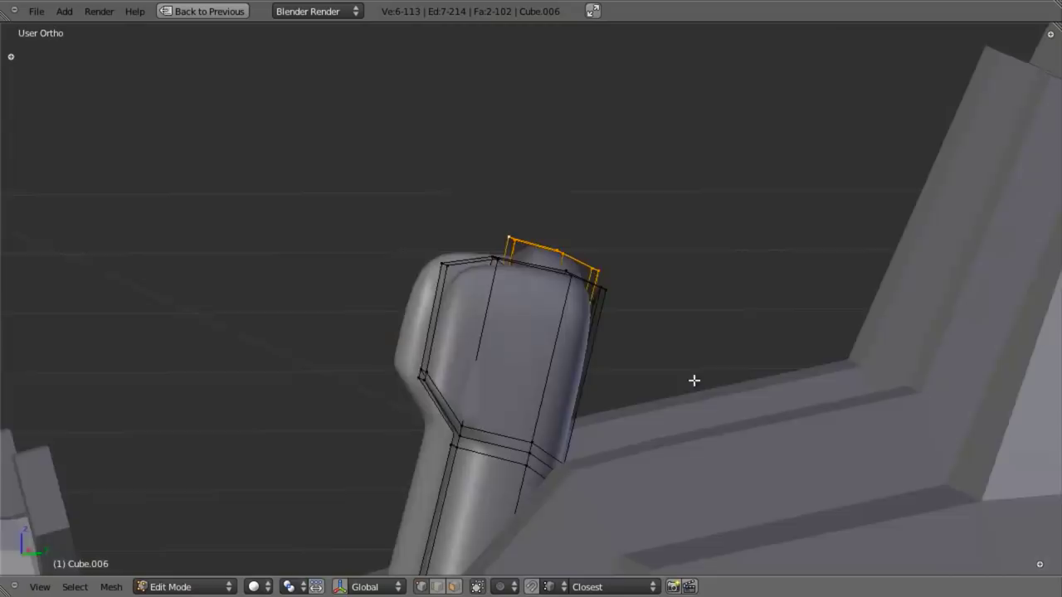
pyautogui.press('KP_1')
pyautogui.press('Tab')
pyautogui.moveTo(594, 379); pyautogui.dragTo(626, 433, button='middle')
pyautogui.press('Tab')
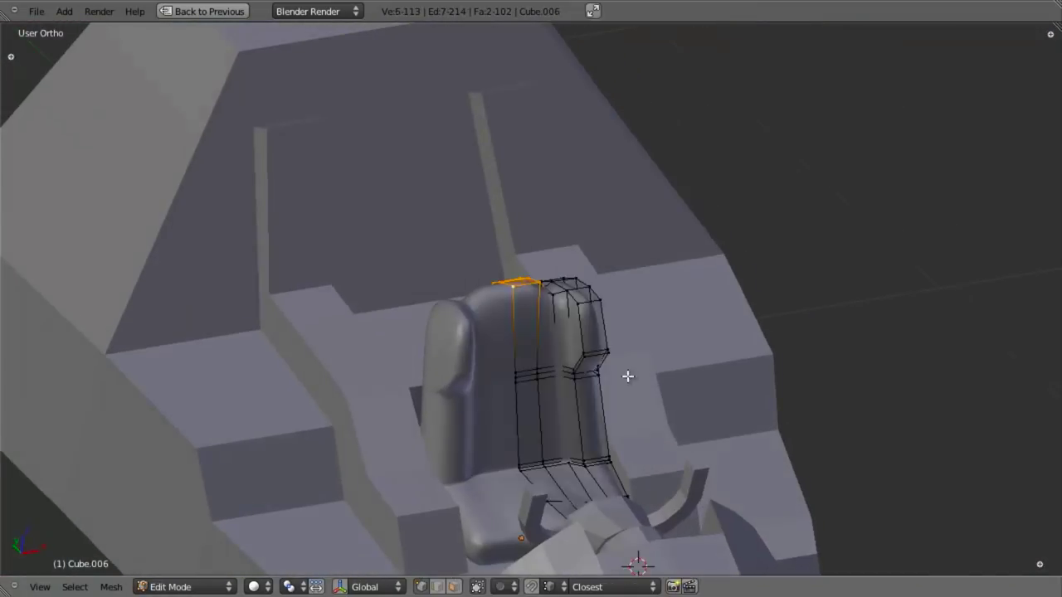
# Cut a horizontal edge loop around the upper backrest and side wing, just below the top edge.
pyautogui.scroll(4, 628, 374)
pyautogui.hotkey('ctrl', 'r')
pyautogui.click(623, 351)
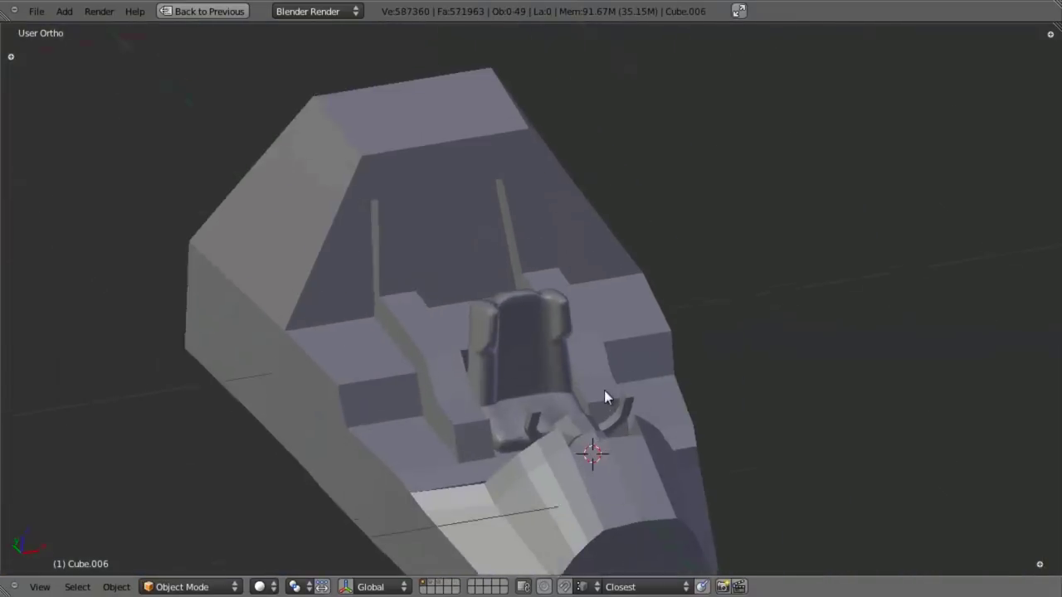
pyautogui.moveTo(606, 399)
pyautogui.mouseDown(button='middle')
pyautogui.moveTo(524, 467)
pyautogui.moveTo(370, 429)
pyautogui.moveTo(347, 324)
pyautogui.moveTo(489, 358)
pyautogui.moveTo(510, 391)
pyautogui.moveTo(514, 304)
pyautogui.moveTo(563, 370)
pyautogui.moveTo(553, 321)
pyautogui.mouseUp(button='middle')
pyautogui.press('Tab')
pyautogui.scroll(4, 509, 391)
pyautogui.scroll(3, 514, 303)
pyautogui.press('a')
# Try to select the front faces of the backrest's central panel in face selection mode.
pyautogui.press('z')
pyautogui.press('z')
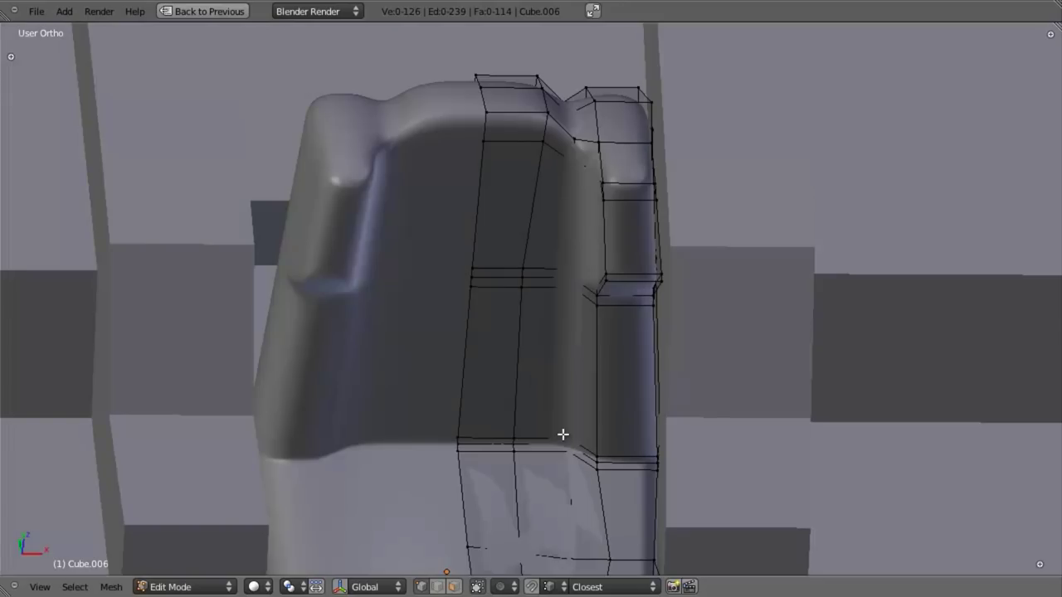
pyautogui.hotkey('ctrl', 'Tab')
pyautogui.click(542, 470)
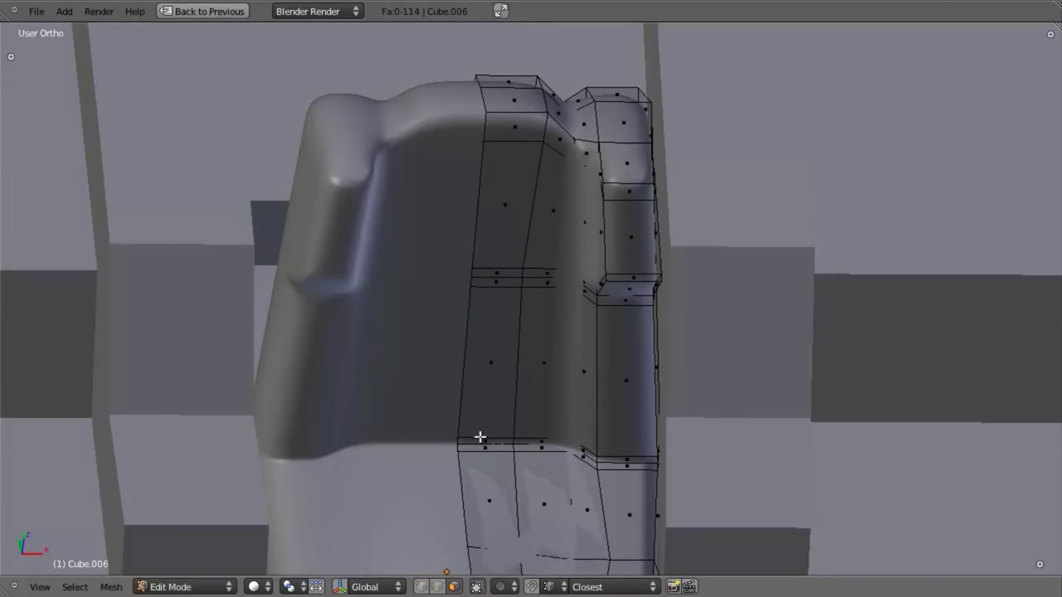
pyautogui.press('z')
pyautogui.rightClick(492, 442)
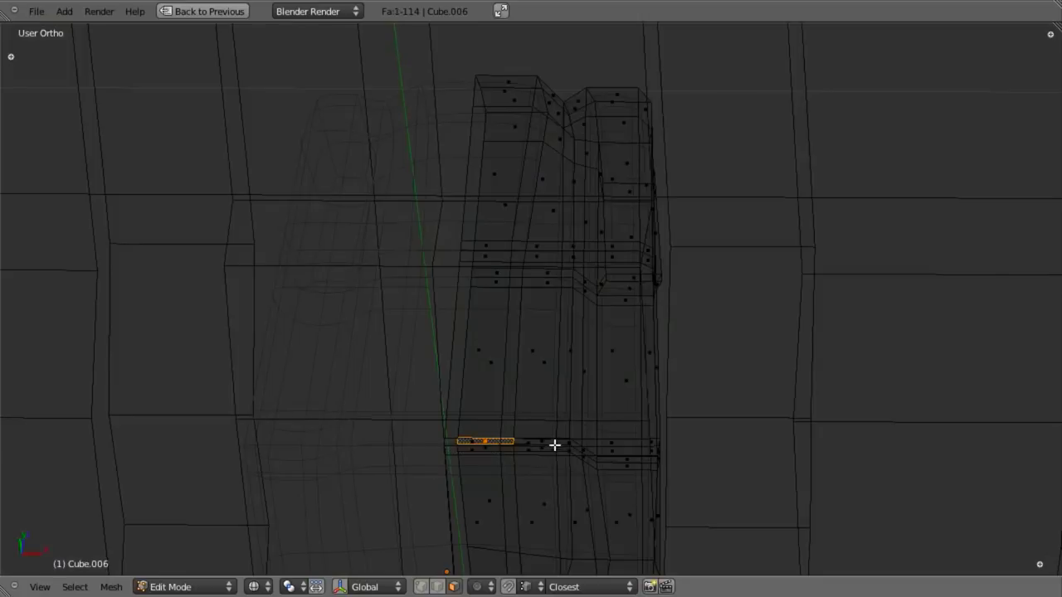
pyautogui.press('z')
pyautogui.keyDown('shift'); pyautogui.rightClick(548, 359); pyautogui.keyUp('shift')
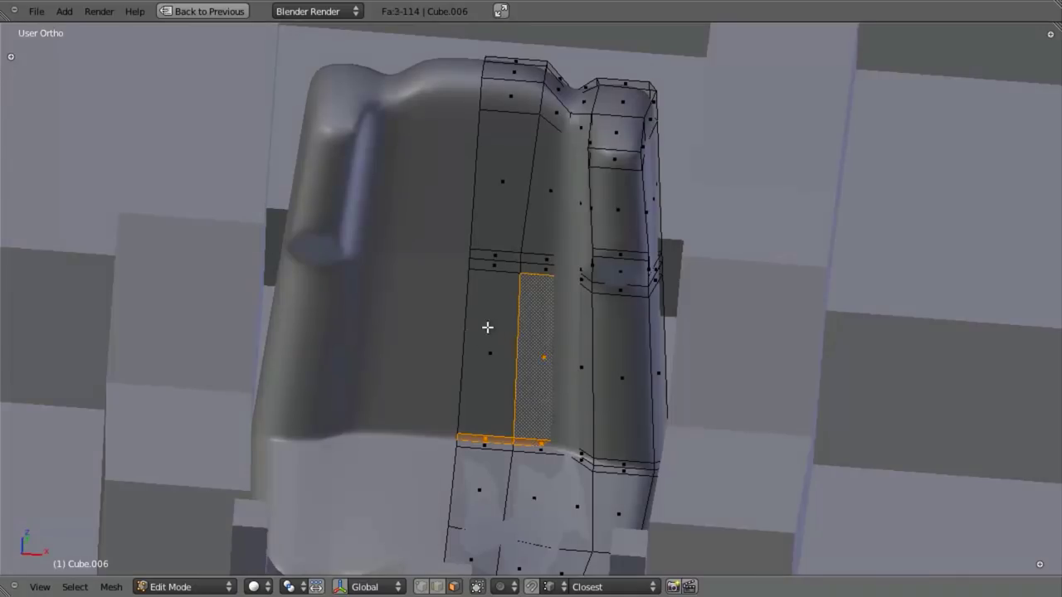
pyautogui.keyDown('shift'); pyautogui.rightClick(488, 328); pyautogui.keyUp('shift')
pyautogui.press('b')
pyautogui.moveTo(481, 236); pyautogui.dragTo(543, 307)
pyautogui.keyDown('shift'); pyautogui.rightClick(512, 96); pyautogui.keyUp('shift')
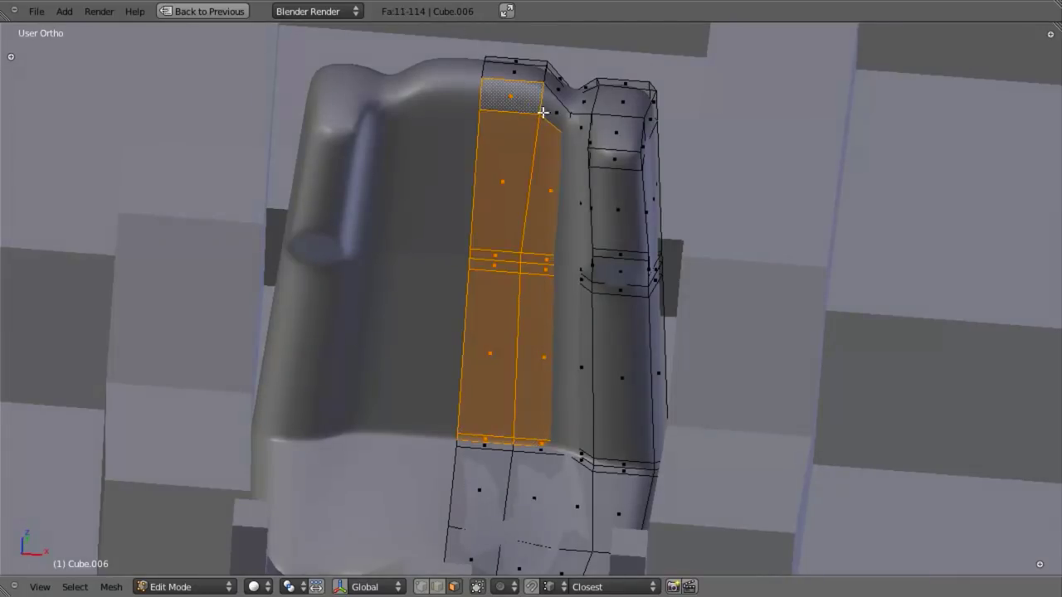
pyautogui.moveTo(552, 143)
pyautogui.mouseDown(button='middle')
pyautogui.moveTo(600, 219)
pyautogui.moveTo(581, 241)
pyautogui.moveTo(616, 183)
pyautogui.mouseUp(button='middle')
pyautogui.press('z')
pyautogui.press('z')
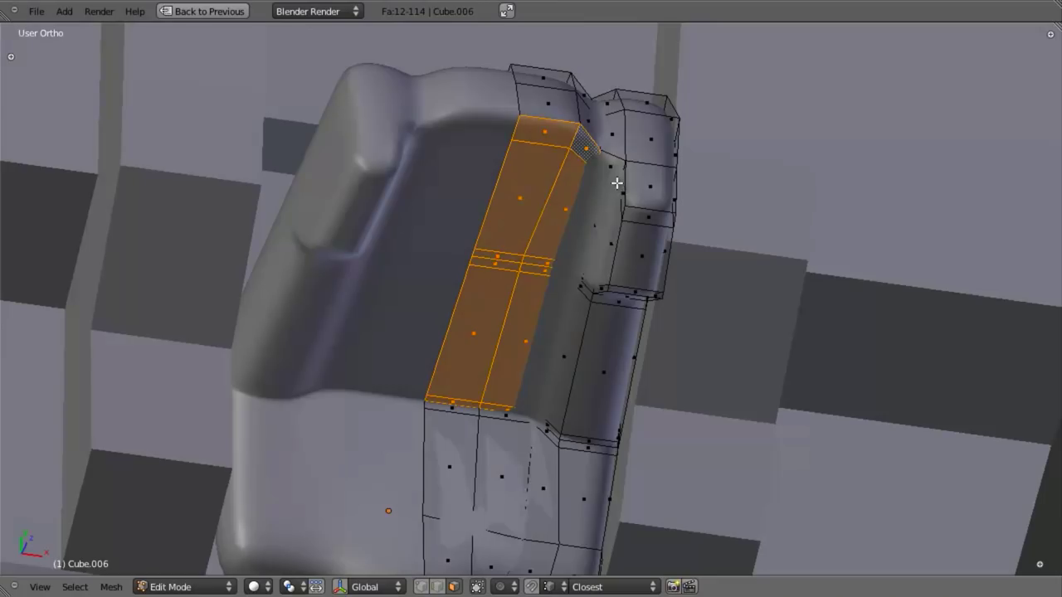
pyautogui.keyDown('shift'); pyautogui.rightClick(564, 286); pyautogui.keyUp('shift')
pyautogui.press('z')
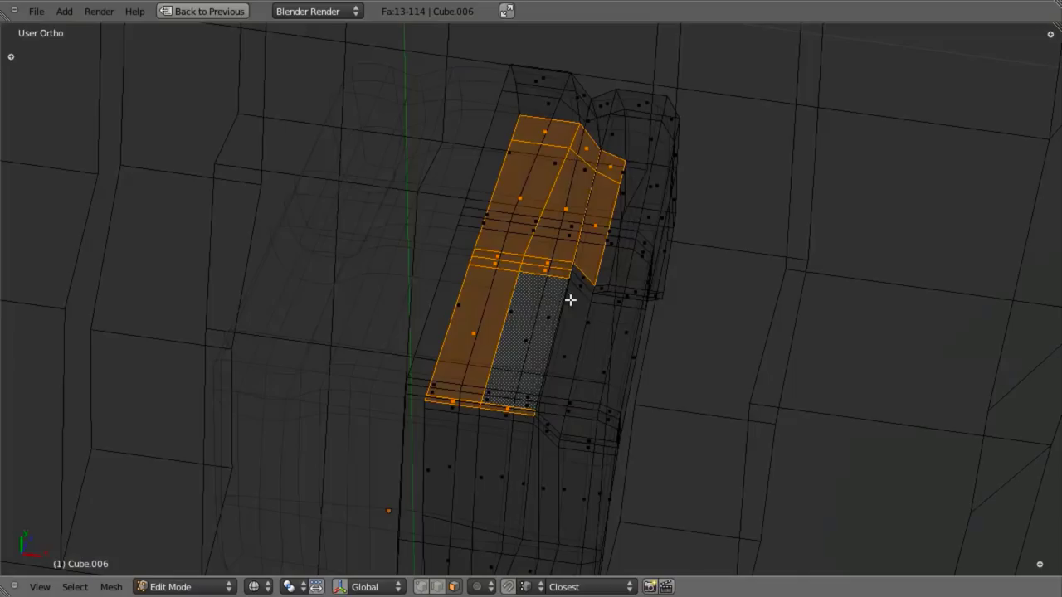
# Inspect the partial face selection, return to vertex selection mode and clear the selection.
pyautogui.scroll(4, 590, 289)
pyautogui.press('b')
pyautogui.moveTo(680, 123); pyautogui.dragTo(740, 239, button='middle')
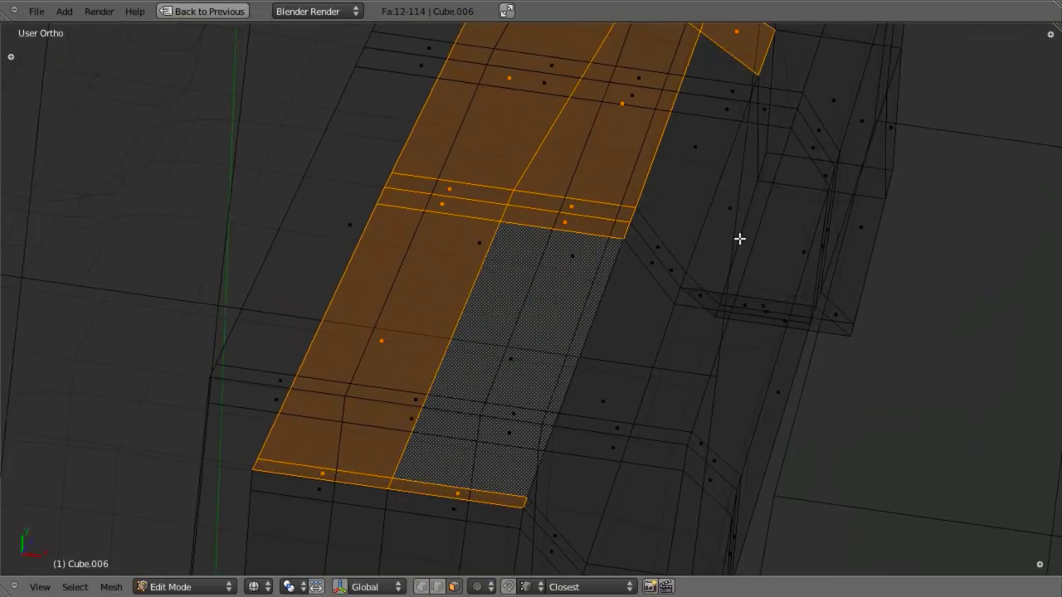
pyautogui.moveTo(699, 91)
pyautogui.keyDown('shift'); pyautogui.mouseDown(button='middle')
pyautogui.moveTo(675, 207)
pyautogui.moveTo(775, 213)
pyautogui.mouseUp(button='middle'); pyautogui.keyUp('shift')
pyautogui.press('b')
pyautogui.press('z')
pyautogui.scroll(-3, 650, 234)
pyautogui.press('z')
pyautogui.moveTo(649, 234); pyautogui.dragTo(592, 356, button='middle')
pyautogui.press('z')
pyautogui.moveTo(588, 420)
pyautogui.mouseDown(button='middle')
pyautogui.moveTo(600, 356)
pyautogui.moveTo(622, 370)
pyautogui.moveTo(581, 339)
pyautogui.moveTo(635, 337)
pyautogui.moveTo(655, 321)
pyautogui.moveTo(604, 311)
pyautogui.mouseUp(button='middle')
pyautogui.hotkey('ctrl', 'Tab')
pyautogui.click(605, 349)
pyautogui.press('z')
pyautogui.press('a')
pyautogui.press('z')
pyautogui.press('z')
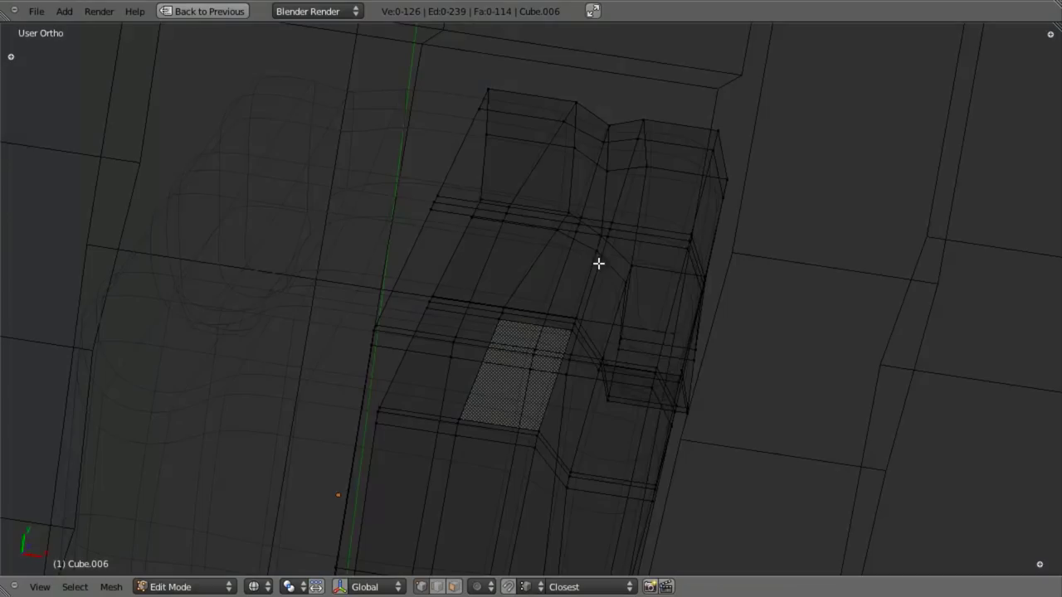
# Select the eight vertices along the crease between the backrest panel and the side wing and move them outward along X.
pyautogui.keyDown('shift'); pyautogui.rightClick(595, 238); pyautogui.keyUp('shift')
pyautogui.press('z')
pyautogui.press('z')
pyautogui.keyDown('shift'); pyautogui.rightClick(575, 331); pyautogui.keyUp('shift')
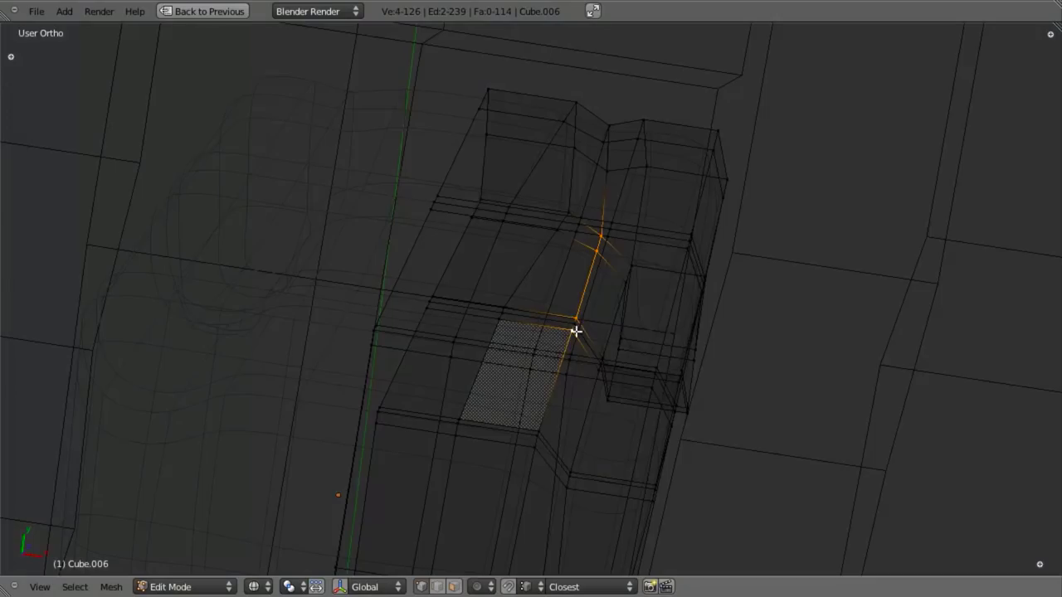
pyautogui.keyDown('shift'); pyautogui.moveTo(567, 429); pyautogui.dragTo(585, 360, button='middle'); pyautogui.keyUp('shift')
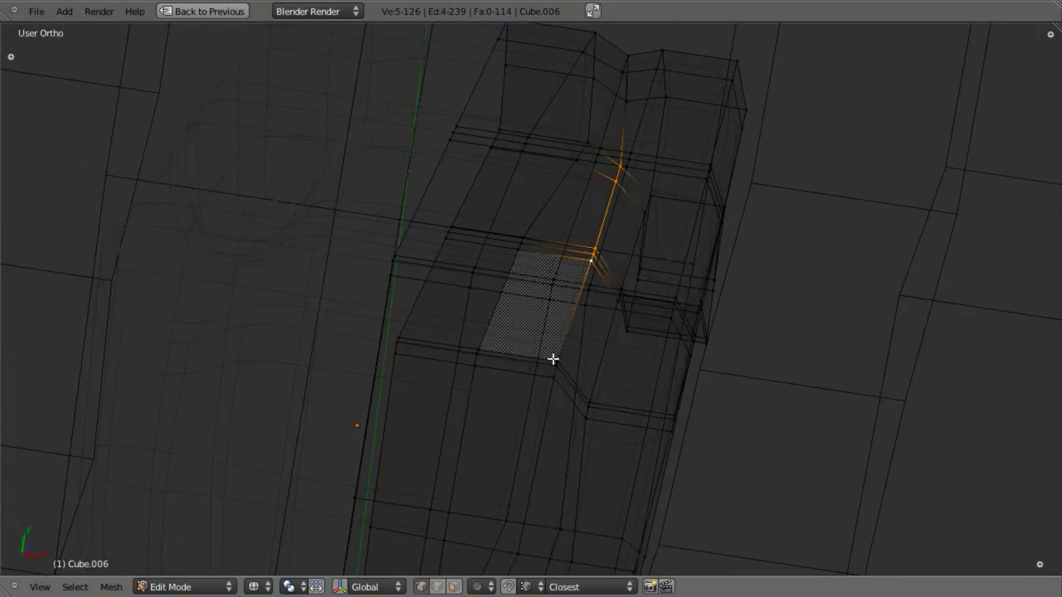
pyautogui.press('g')
pyautogui.press('x')
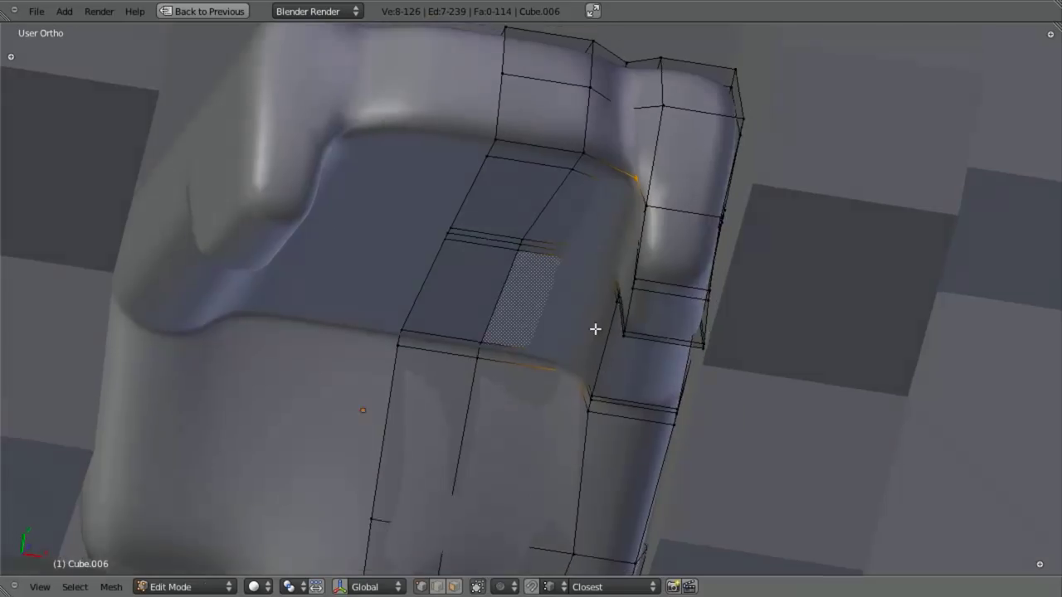
pyautogui.moveTo(592, 327); pyautogui.dragTo(578, 384, button='middle')
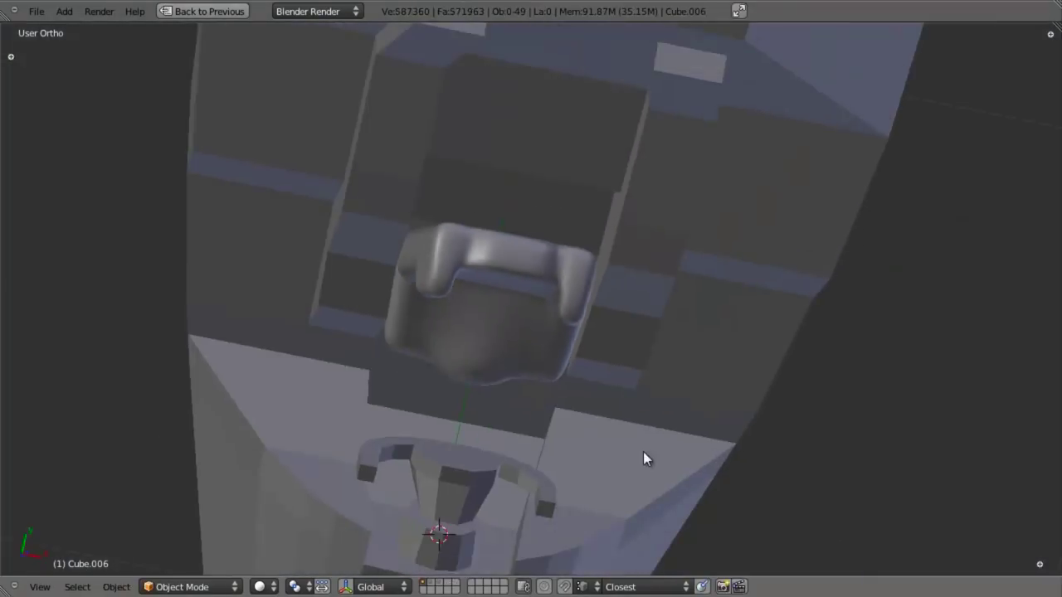
pyautogui.moveTo(644, 457); pyautogui.dragTo(649, 299, button='middle')
pyautogui.press('Tab')
pyautogui.scroll(3, 493, 306)
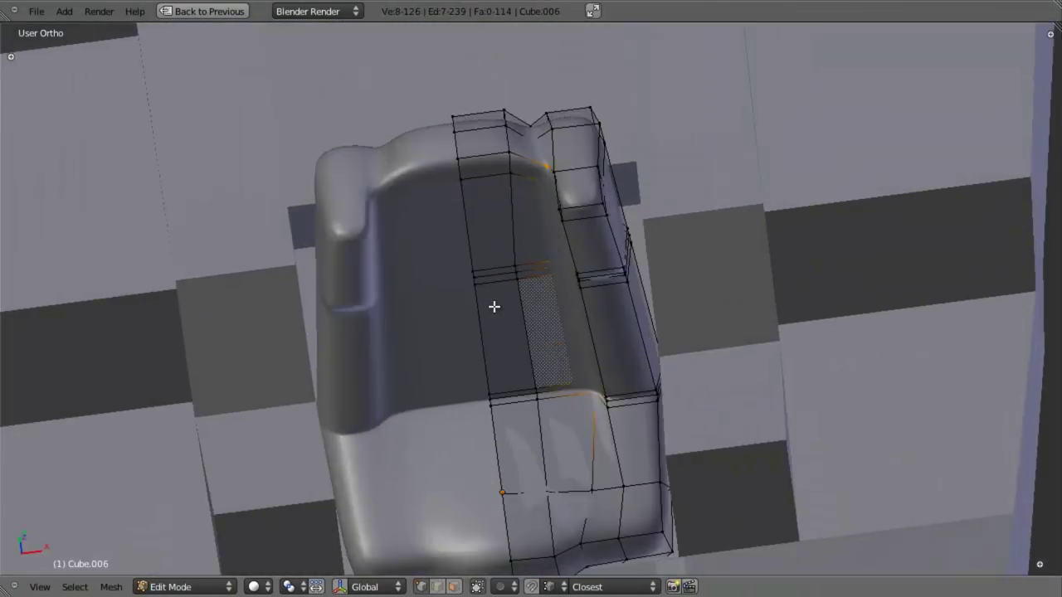
# Select the front vertices of the backrest's central panel, leaving out the lowest row where it meets the cushion.
pyautogui.moveTo(493, 306); pyautogui.dragTo(515, 249, button='middle')
pyautogui.press('b')
pyautogui.moveTo(457, 208); pyautogui.dragTo(533, 303)
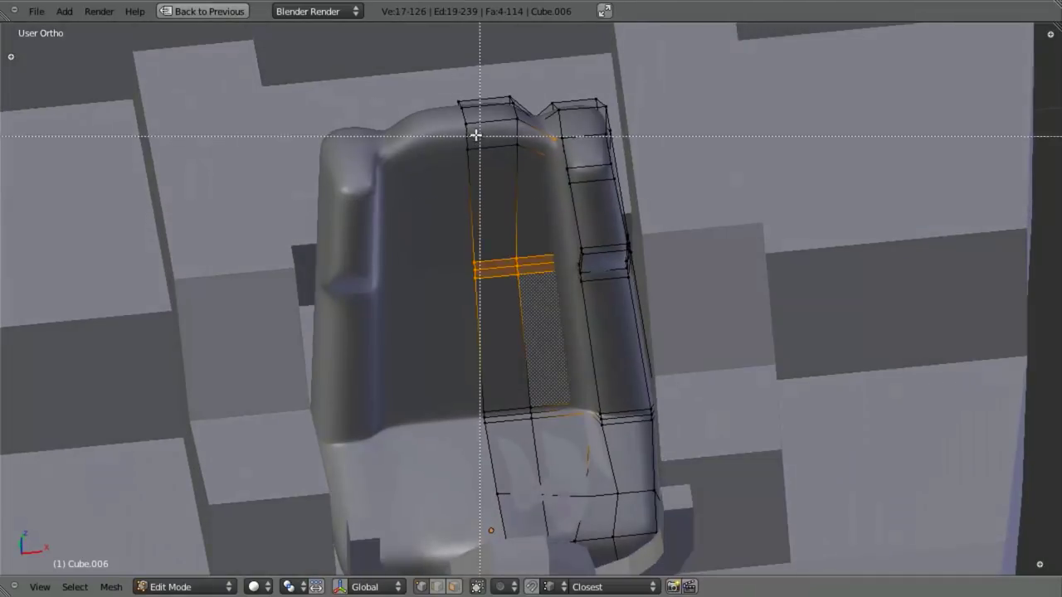
pyautogui.press('b')
pyautogui.moveTo(458, 131); pyautogui.dragTo(528, 204)
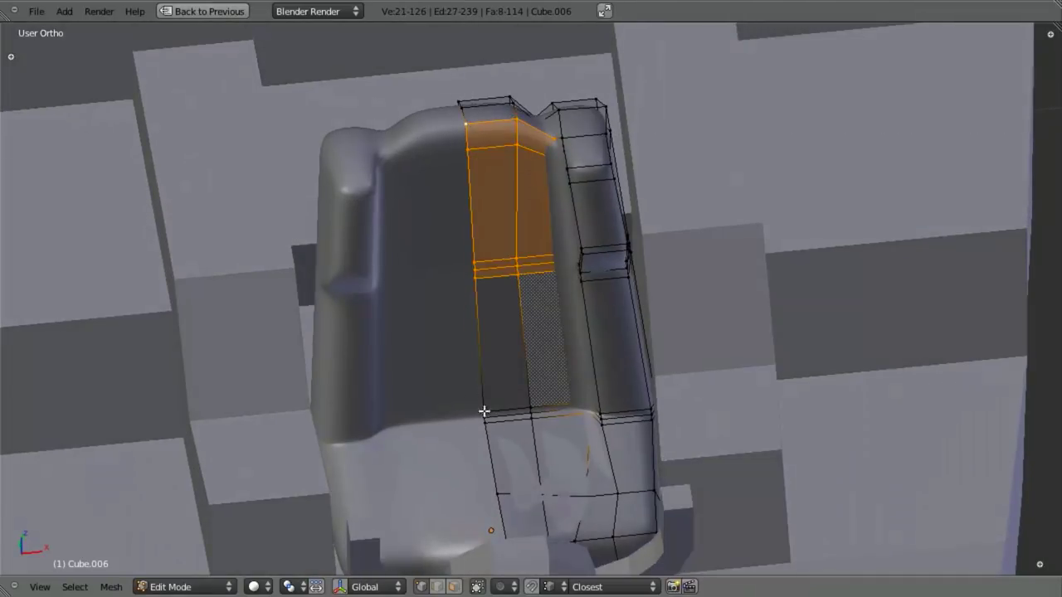
pyautogui.moveTo(548, 424); pyautogui.dragTo(569, 429)
pyautogui.scroll(5, 569, 429)
pyautogui.press('z')
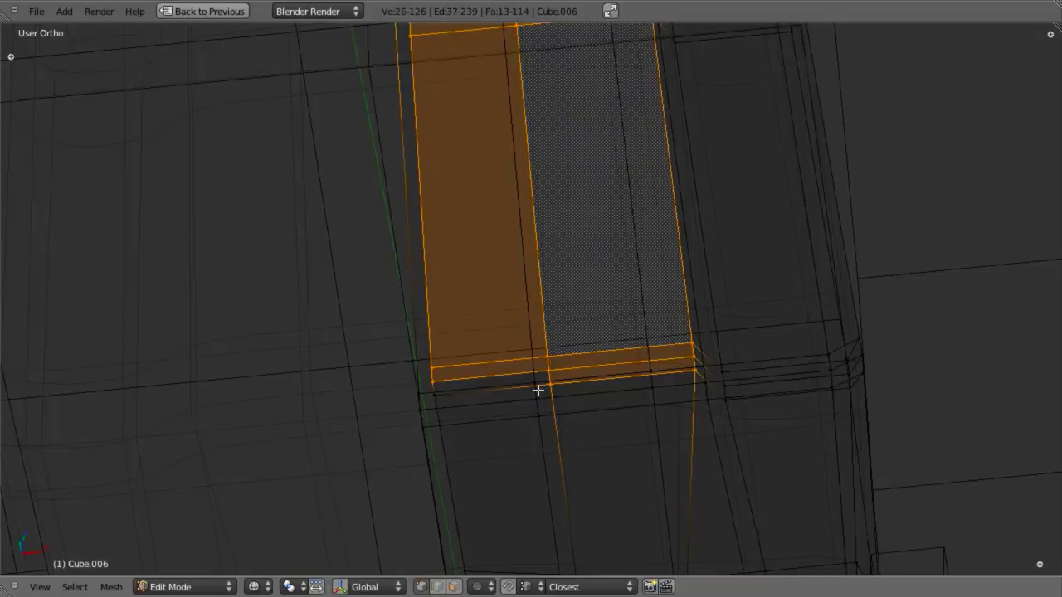
pyautogui.keyDown('shift'); pyautogui.rightClick(692, 371); pyautogui.keyUp('shift')
pyautogui.press('z')
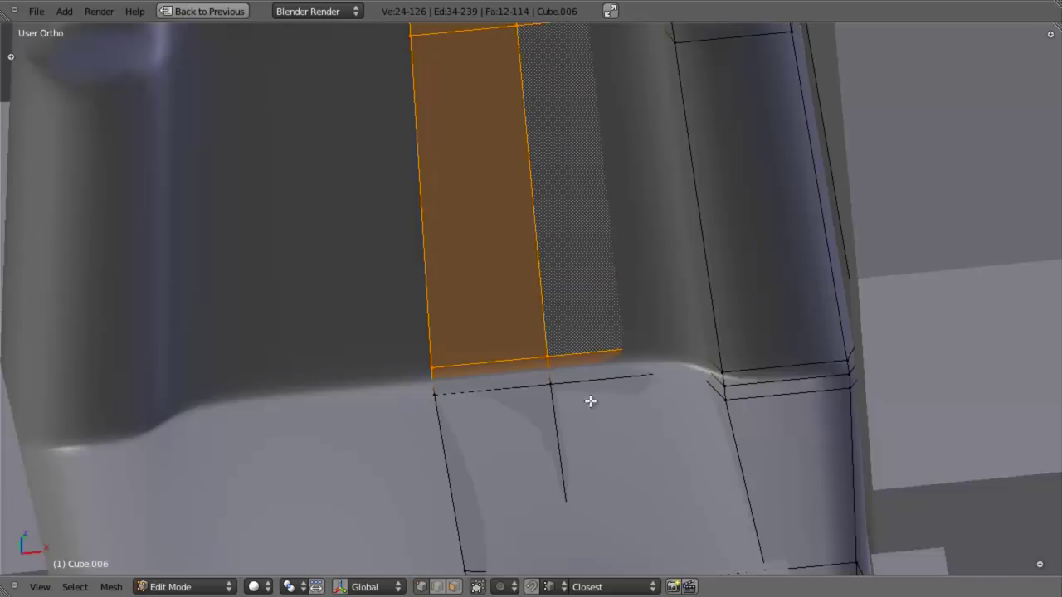
# Extrude the backrest's central panel in place and push it outward along its normals with Shrink/Fatten.
pyautogui.scroll(-4, 590, 406)
pyautogui.moveTo(590, 406)
pyautogui.mouseDown(button='middle')
pyautogui.moveTo(642, 414)
pyautogui.moveTo(621, 389)
pyautogui.mouseUp(button='middle')
pyautogui.scroll(-2, 621, 390)
pyautogui.keyDown('shift'); pyautogui.moveTo(634, 269); pyautogui.dragTo(609, 394, button='middle'); pyautogui.keyUp('shift')
pyautogui.scroll(3, 610, 394)
pyautogui.press('e')
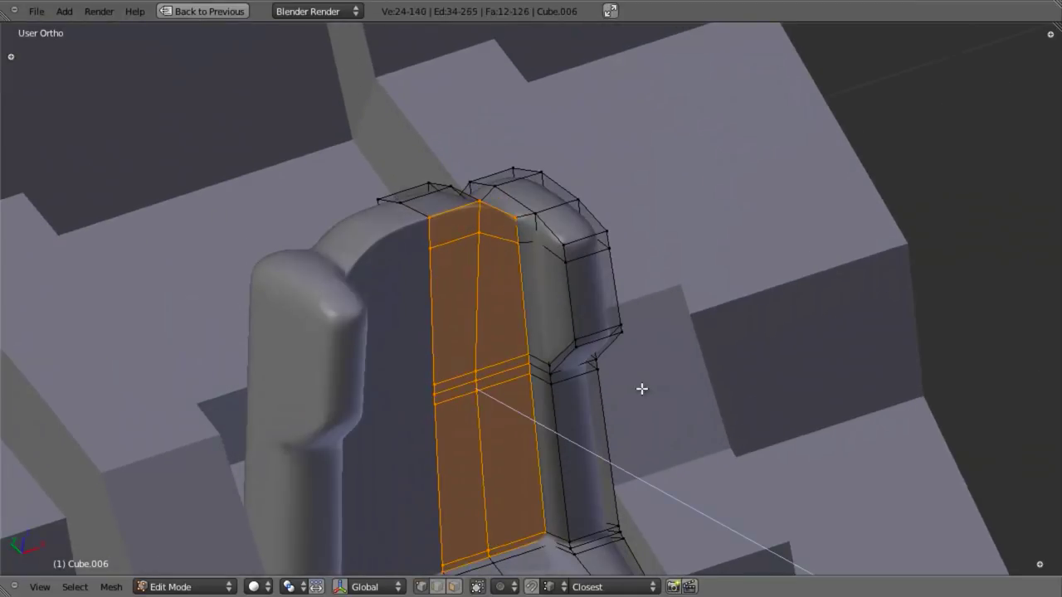
pyautogui.rightClick(642, 389)
pyautogui.hotkey('alt', 's')
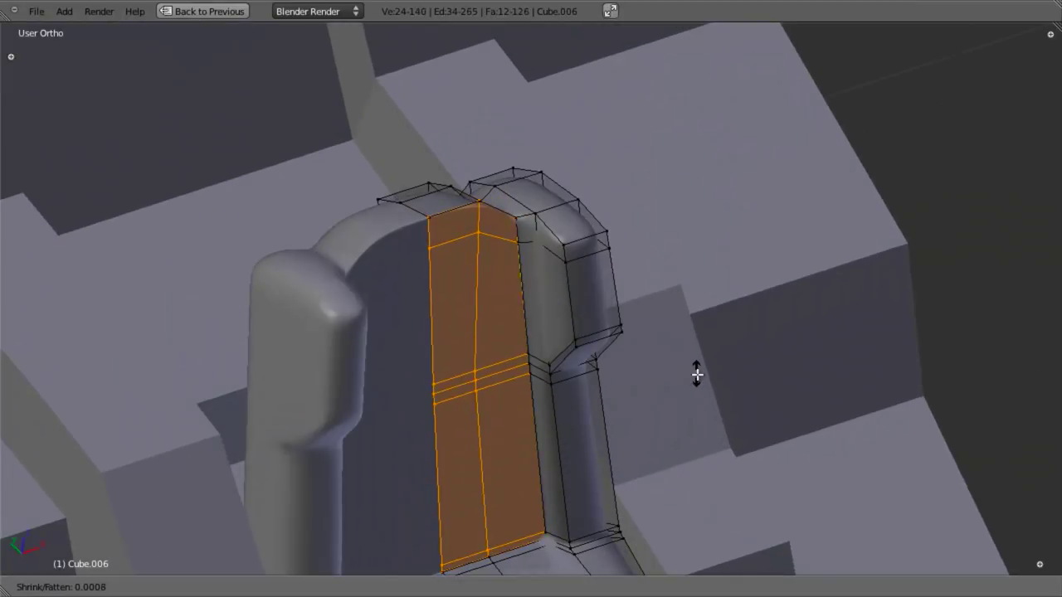
pyautogui.click(699, 282)
# Smooth the extruded backrest panel's vertices three times.
pyautogui.press('w')
pyautogui.click(700, 266)
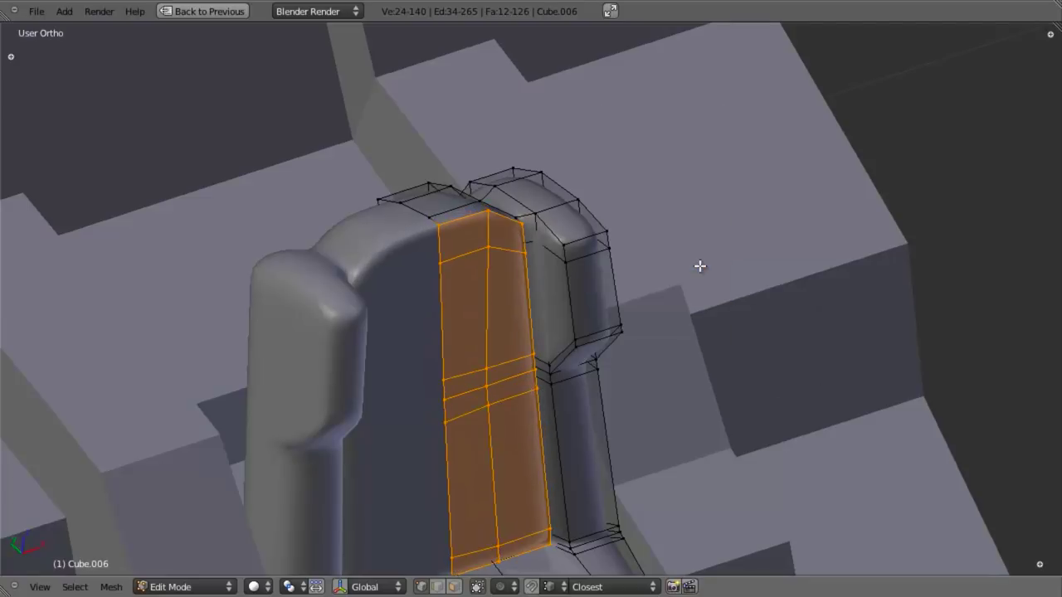
pyautogui.press('w')
pyautogui.click(699, 265)
pyautogui.press('w')
pyautogui.click(700, 266)
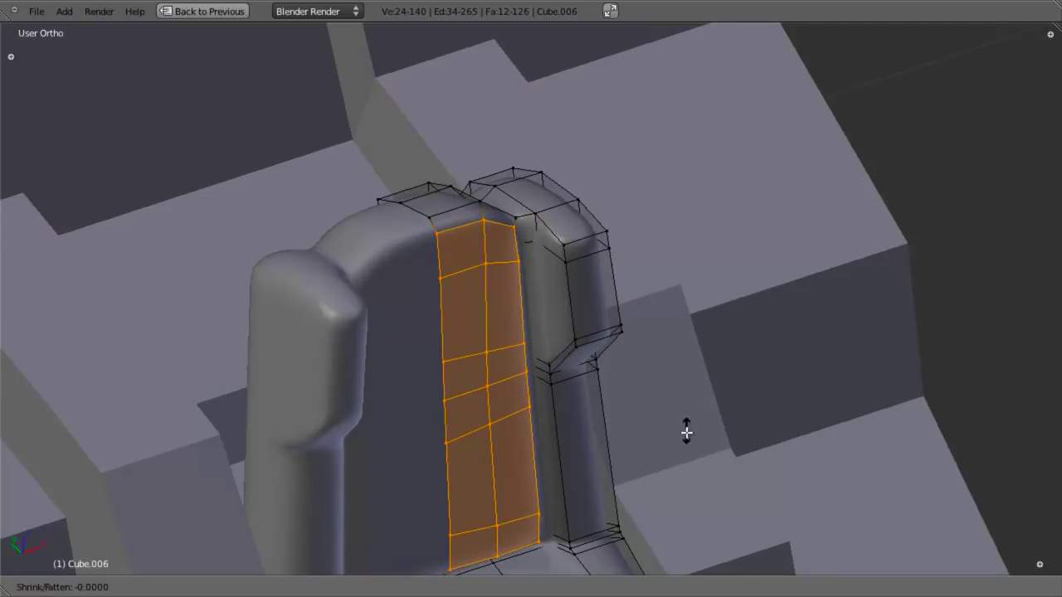
# Repeat the vertex smoothing on the extruded backrest panel three times and leave Edit Mode to check the seat.
pyautogui.hotkey('shift', 'r')
pyautogui.hotkey('shift', 'r')
pyautogui.hotkey('shift', 'r')
pyautogui.press('Tab')
pyautogui.scroll(-3, 668, 391)
pyautogui.moveTo(668, 390)
pyautogui.mouseDown(button='middle')
pyautogui.moveTo(583, 397)
pyautogui.moveTo(509, 344)
pyautogui.moveTo(509, 485)
pyautogui.moveTo(507, 296)
pyautogui.moveTo(517, 339)
pyautogui.moveTo(557, 367)
pyautogui.mouseUp(button='middle')
pyautogui.scroll(1, 508, 484)
pyautogui.scroll(2, 509, 484)
# Switch the seat mesh to face selection and select the inner top faces of the seat cushion.
pyautogui.press('Tab')
pyautogui.scroll(2, 517, 339)
pyautogui.press('z')
pyautogui.rightClick(529, 334)
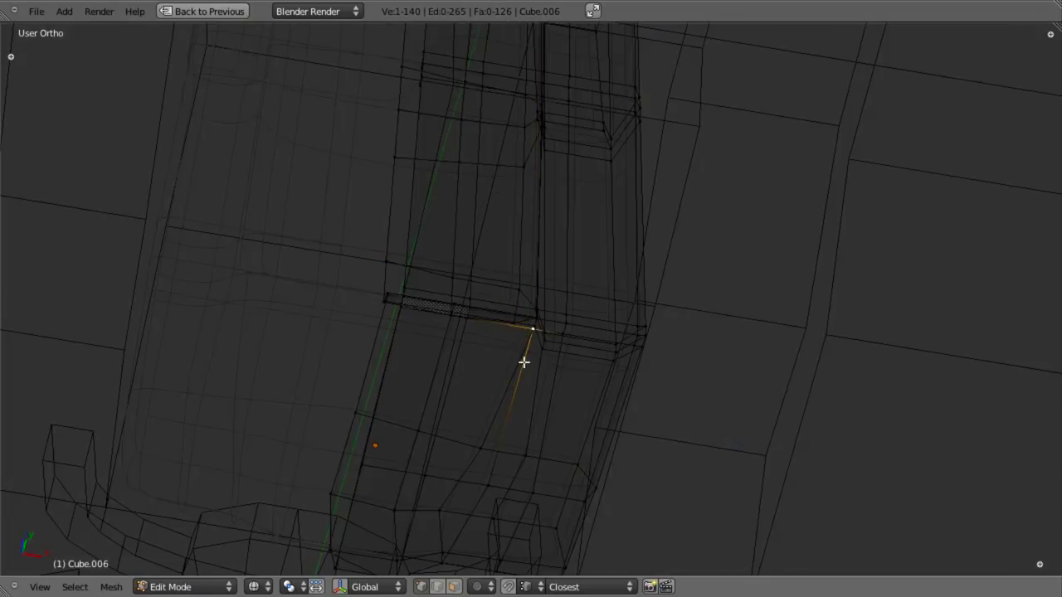
pyautogui.hotkey('ctrl', 'Tab')
pyautogui.click(514, 420)
pyautogui.press('z')
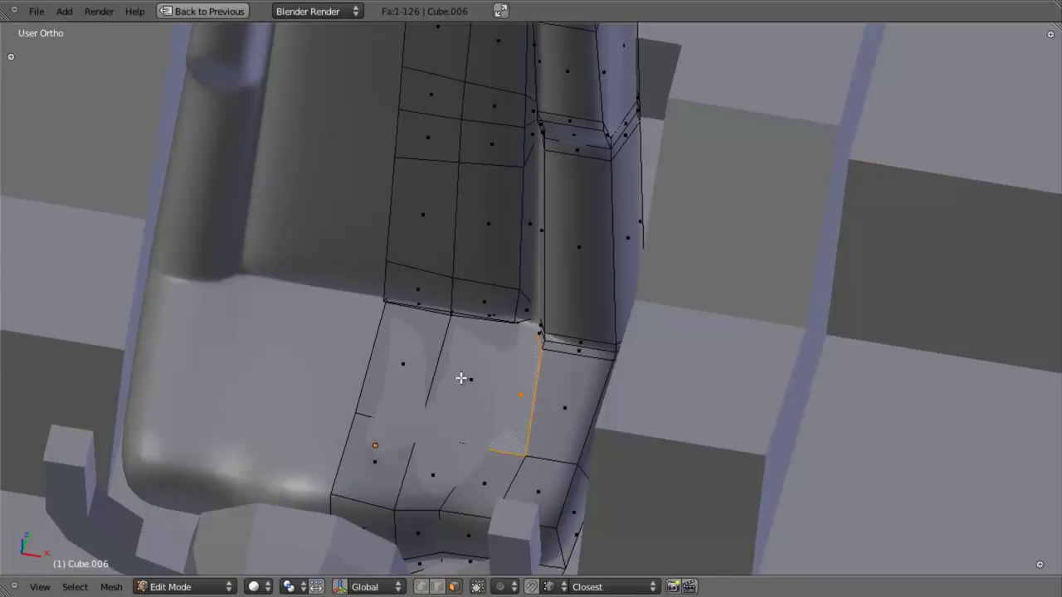
pyautogui.keyDown('shift'); pyautogui.rightClick(461, 378); pyautogui.keyUp('shift')
pyautogui.keyDown('shift'); pyautogui.rightClick(417, 351); pyautogui.keyUp('shift')
pyautogui.keyDown('shift'); pyautogui.rightClick(411, 452); pyautogui.keyUp('shift')
pyautogui.keyDown('shift'); pyautogui.rightClick(513, 481); pyautogui.keyUp('shift')
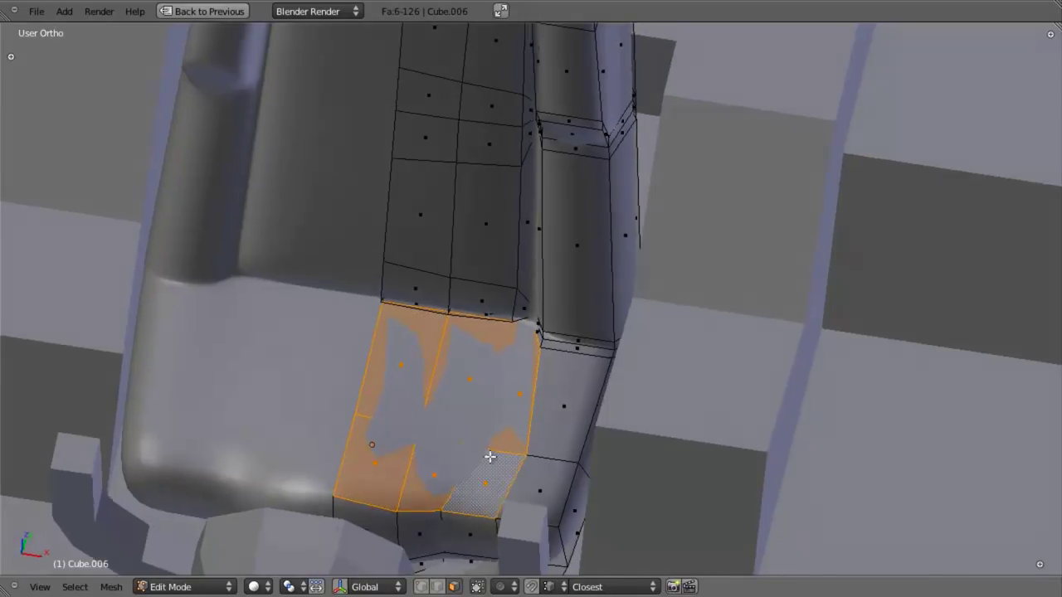
# Extend the selection over the cushion's whole top, including the thin rear strip, and deselect the stray faces behind it.
pyautogui.moveTo(493, 453); pyautogui.dragTo(569, 218, button='middle')
pyautogui.keyDown('shift'); pyautogui.rightClick(586, 233); pyautogui.keyUp('shift')
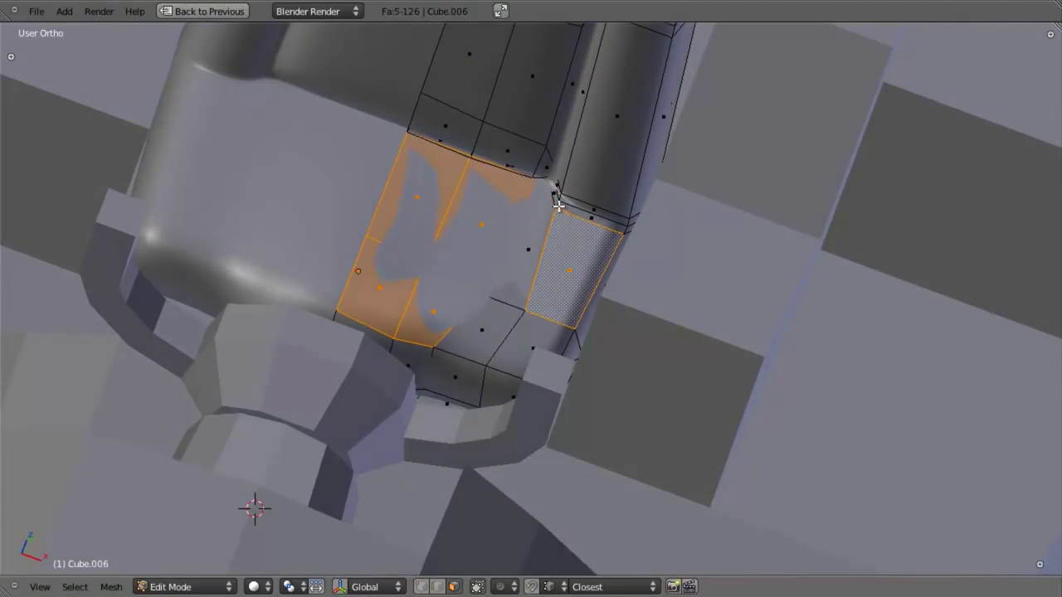
pyautogui.keyDown('shift'); pyautogui.rightClick(524, 349); pyautogui.keyUp('shift')
pyautogui.press('z')
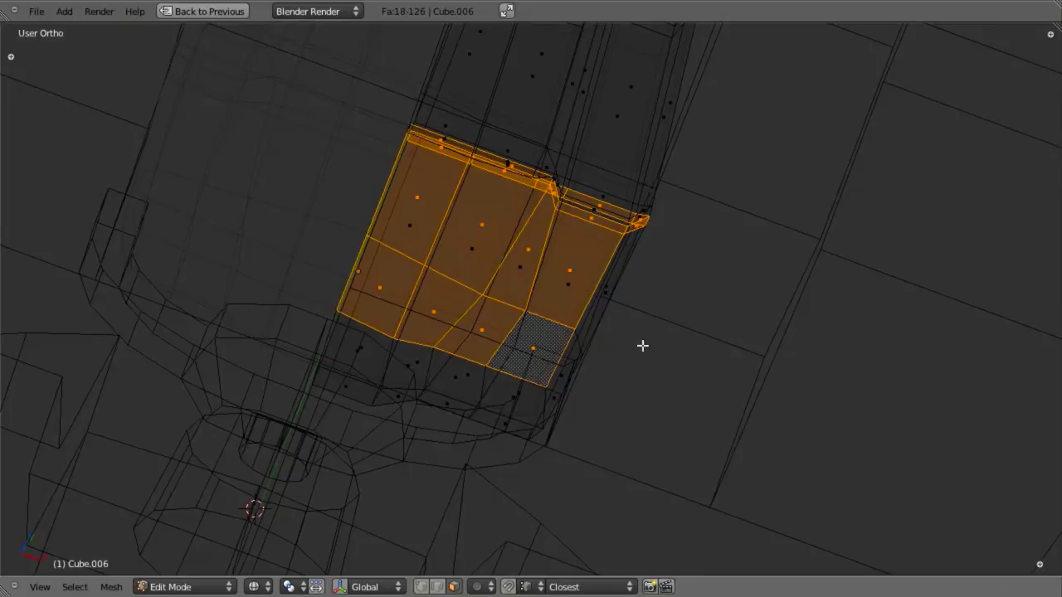
pyautogui.press('KP_3')
pyautogui.keyDown('shift'); pyautogui.moveTo(785, 415); pyautogui.dragTo(854, 438, button='middle'); pyautogui.keyUp('shift')
pyautogui.press('b')
pyautogui.scroll(3, 744, 382)
pyautogui.moveTo(719, 357); pyautogui.dragTo(800, 421, button='middle')
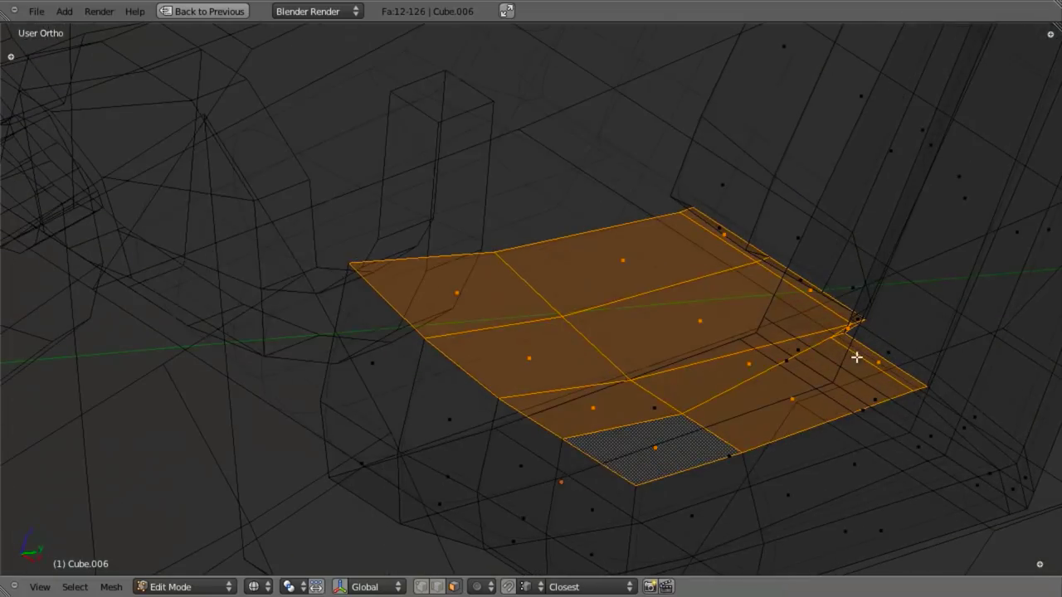
# Add both rows of faces along the cushion's front edge to the selection.
pyautogui.press('z')
pyautogui.keyDown('shift'); pyautogui.moveTo(658, 447); pyautogui.dragTo(606, 301, button='middle'); pyautogui.keyUp('shift')
pyautogui.press('z')
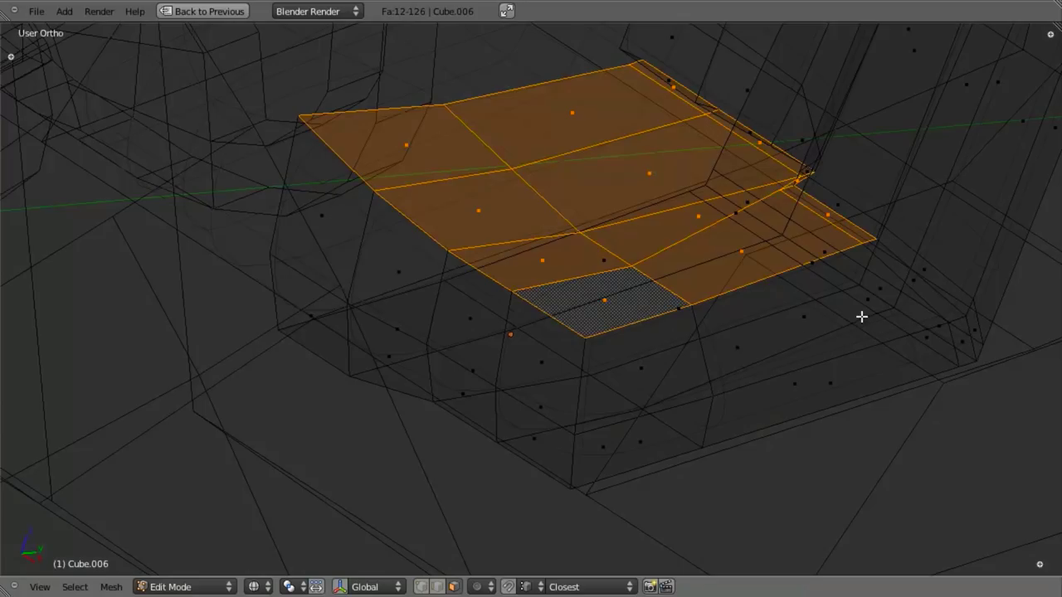
pyautogui.press('z')
pyautogui.scroll(-4, 612, 368)
pyautogui.moveTo(612, 367); pyautogui.dragTo(550, 349, button='middle')
pyautogui.scroll(2, 545, 462)
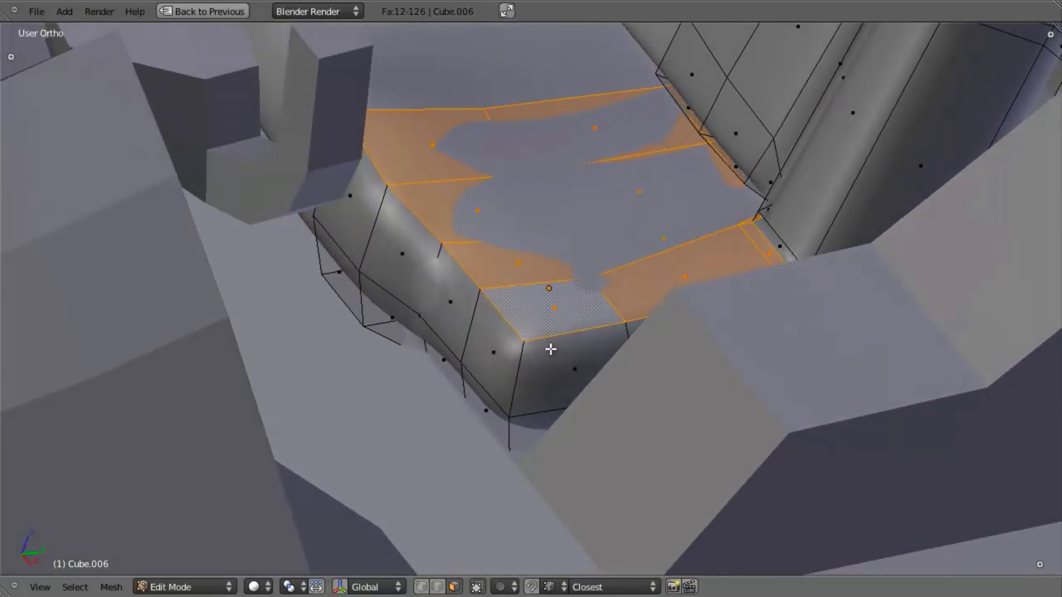
pyautogui.keyDown('shift'); pyautogui.rightClick(491, 347); pyautogui.keyUp('shift')
pyautogui.keyDown('shift'); pyautogui.rightClick(412, 276); pyautogui.keyUp('shift')
pyautogui.keyDown('shift'); pyautogui.rightClick(356, 234); pyautogui.keyUp('shift')
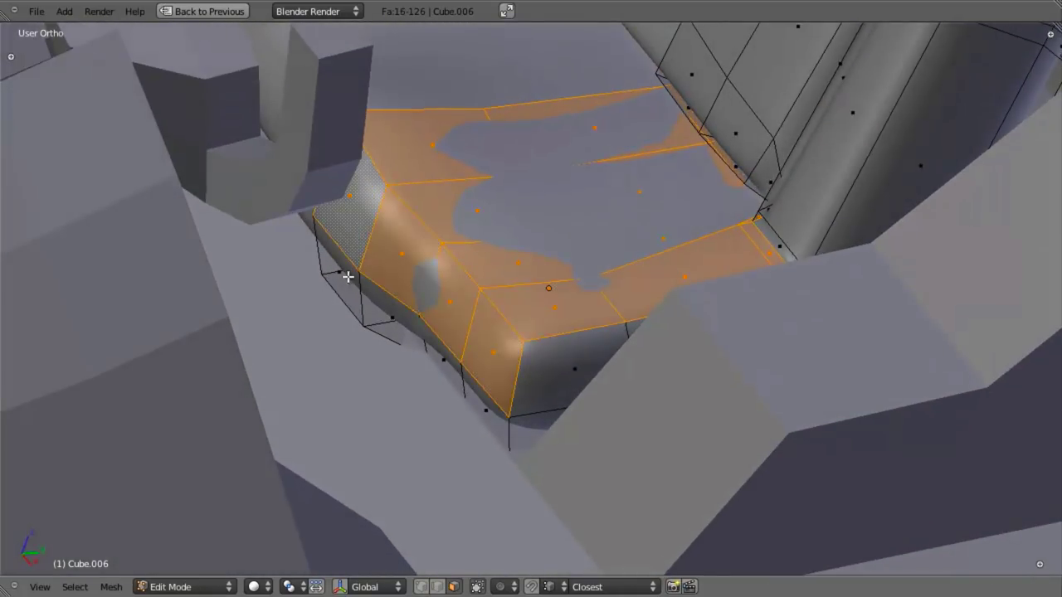
pyautogui.keyDown('shift'); pyautogui.rightClick(441, 363); pyautogui.keyUp('shift')
pyautogui.keyDown('shift'); pyautogui.rightClick(472, 400); pyautogui.keyUp('shift')
pyautogui.keyDown('shift'); pyautogui.rightClick(507, 415); pyautogui.keyUp('shift')
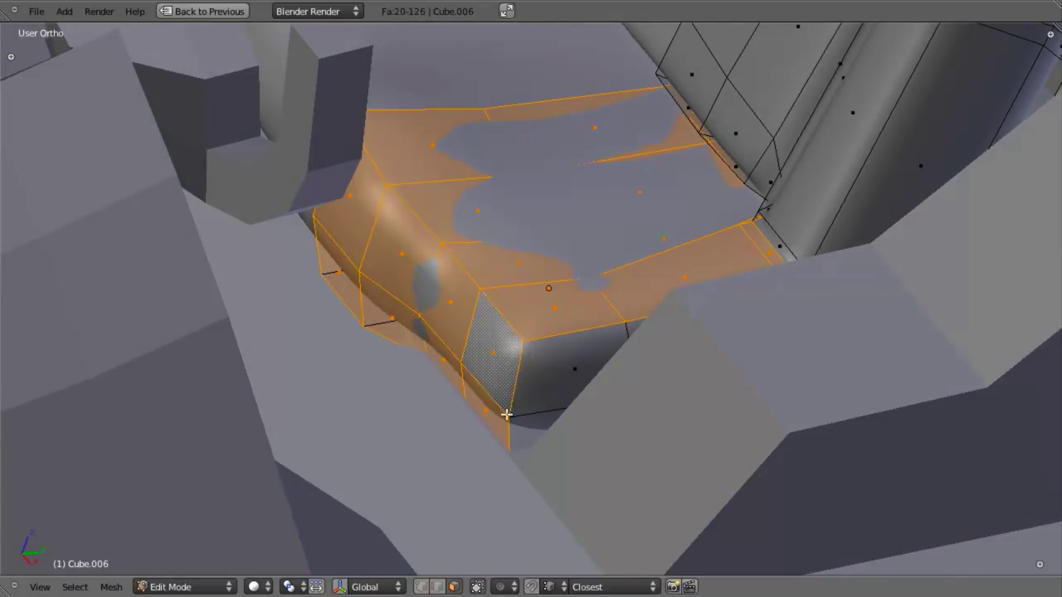
pyautogui.scroll(-3, 526, 451)
pyautogui.moveTo(538, 423); pyautogui.dragTo(549, 492, button='middle')
pyautogui.scroll(2, 815, 417)
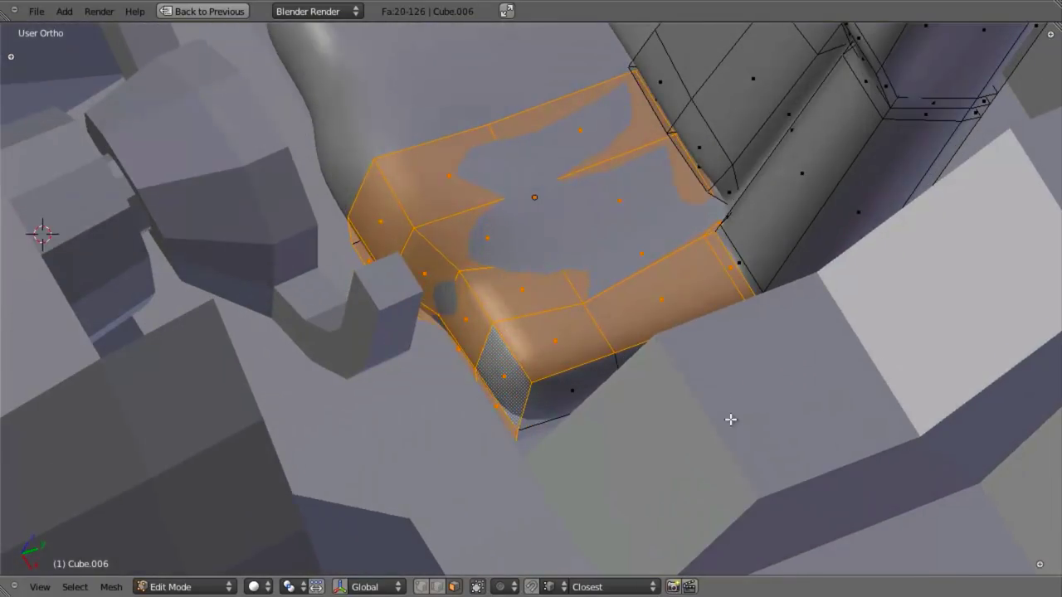
# Add the cushion's outer side faces and rear corner faces to the selection.
pyautogui.press('z')
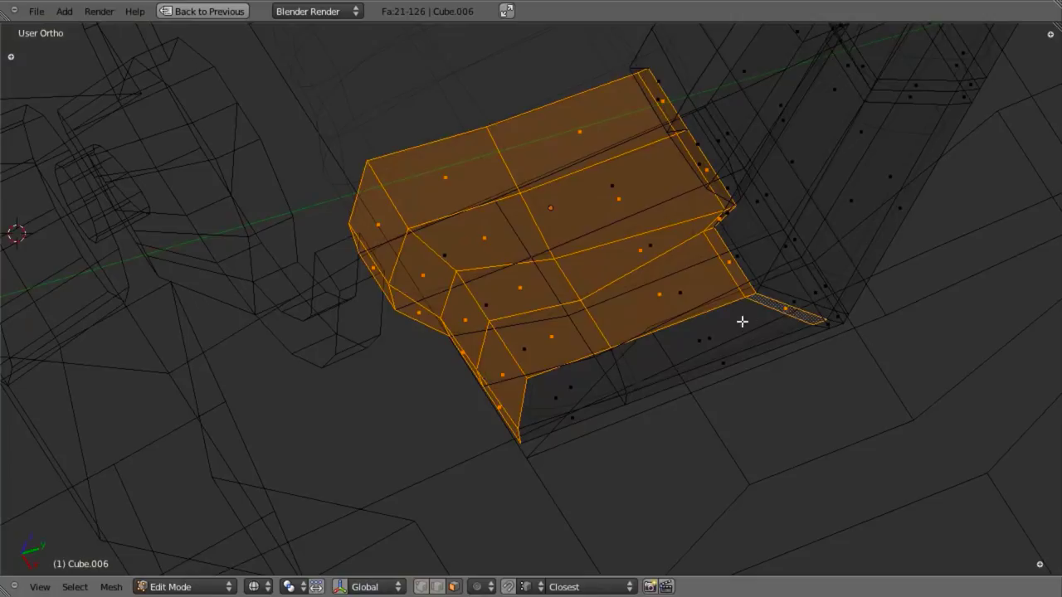
pyautogui.keyDown('shift'); pyautogui.rightClick(676, 382); pyautogui.keyUp('shift')
pyautogui.press('z')
pyautogui.keyDown('shift'); pyautogui.rightClick(588, 399); pyautogui.keyUp('shift')
pyautogui.press('z')
pyautogui.moveTo(667, 449)
pyautogui.mouseDown(button='middle')
pyautogui.moveTo(657, 429)
pyautogui.moveTo(701, 345)
pyautogui.mouseUp(button='middle')
pyautogui.press('b')
pyautogui.moveTo(703, 343); pyautogui.dragTo(779, 384)
pyautogui.keyDown('shift'); pyautogui.rightClick(722, 342); pyautogui.keyUp('shift')
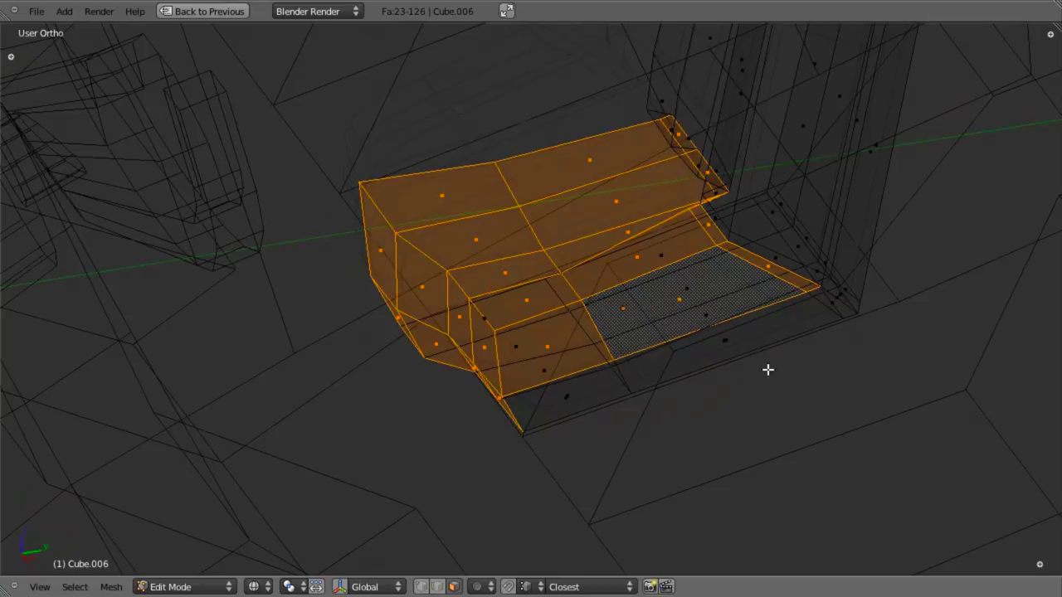
pyautogui.keyDown('shift'); pyautogui.rightClick(723, 340); pyautogui.keyUp('shift')
pyautogui.keyDown('shift'); pyautogui.rightClick(566, 402); pyautogui.keyUp('shift')
pyautogui.moveTo(566, 401); pyautogui.dragTo(729, 352, button='middle')
pyautogui.keyDown('shift'); pyautogui.rightClick(576, 402); pyautogui.keyUp('shift')
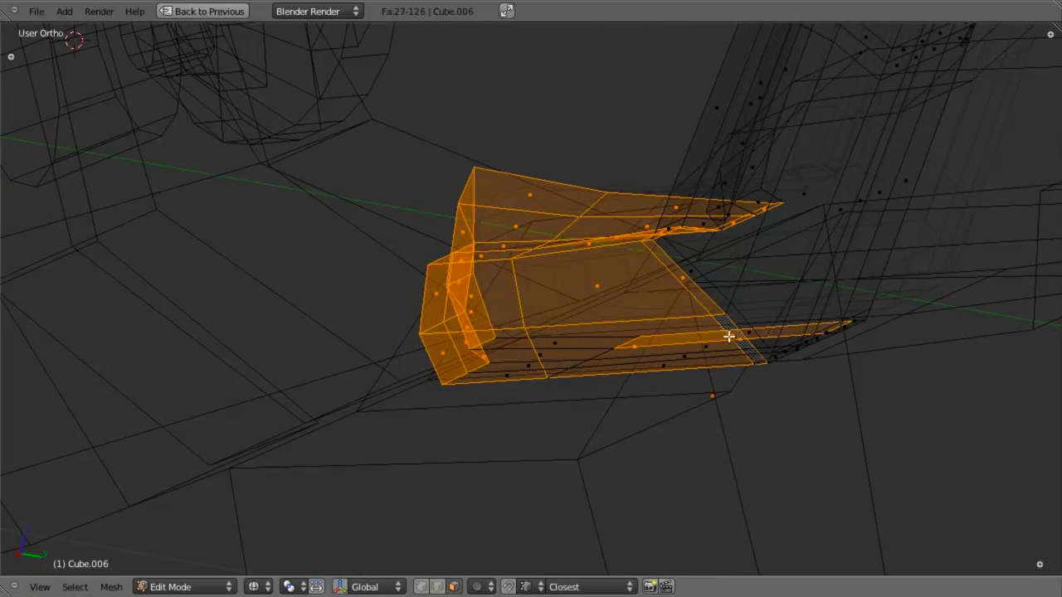
pyautogui.press('b')
pyautogui.moveTo(722, 330); pyautogui.dragTo(737, 347)
pyautogui.press('KP_3')
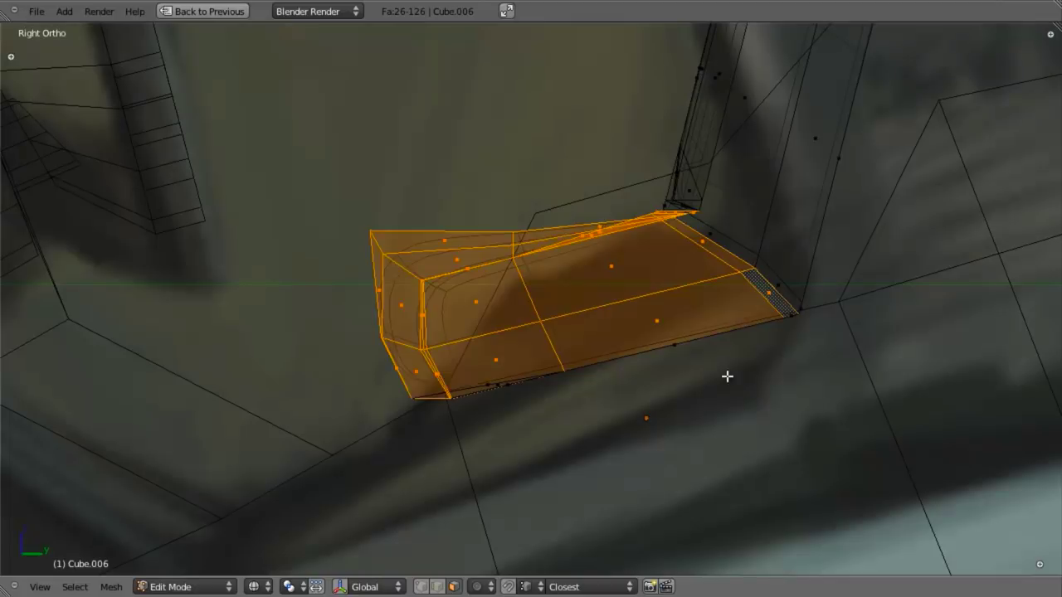
# Extrude the selected cushion faces in place and push them outward along their normals with Shrink/Fatten.
pyautogui.press('e')
pyautogui.rightClick(796, 394)
pyautogui.hotkey('alt', 's')
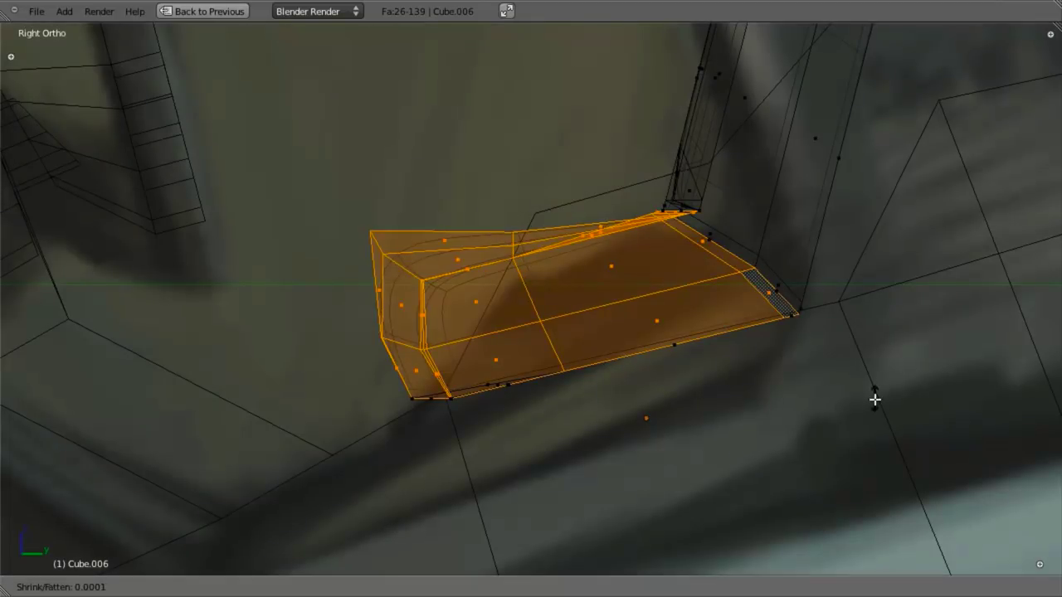
pyautogui.click(880, 349)
pyautogui.moveTo(880, 349); pyautogui.dragTo(434, 368, button='middle')
# Examine the seat's profile against the background concept art in the right side view, both shaded and in wireframe.
pyautogui.press('Tab')
pyautogui.press('KP_3')
pyautogui.press('z')
pyautogui.scroll(5, 595, 369)
pyautogui.press('z')
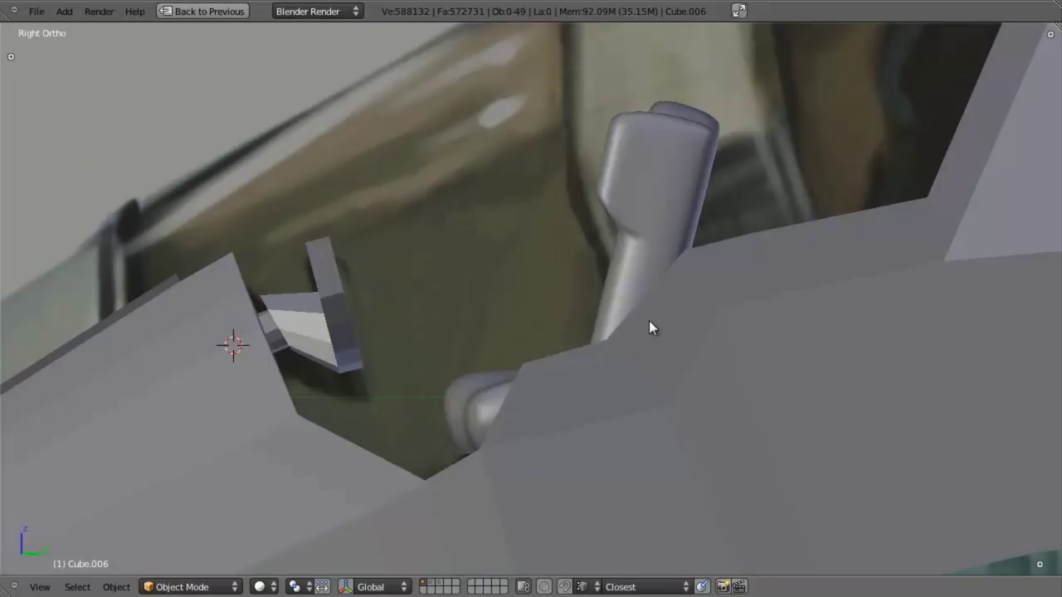
pyautogui.keyDown('shift'); pyautogui.moveTo(649, 298); pyautogui.dragTo(563, 341, button='middle'); pyautogui.keyUp('shift')
pyautogui.press('z')
pyautogui.scroll(-3, 534, 328)
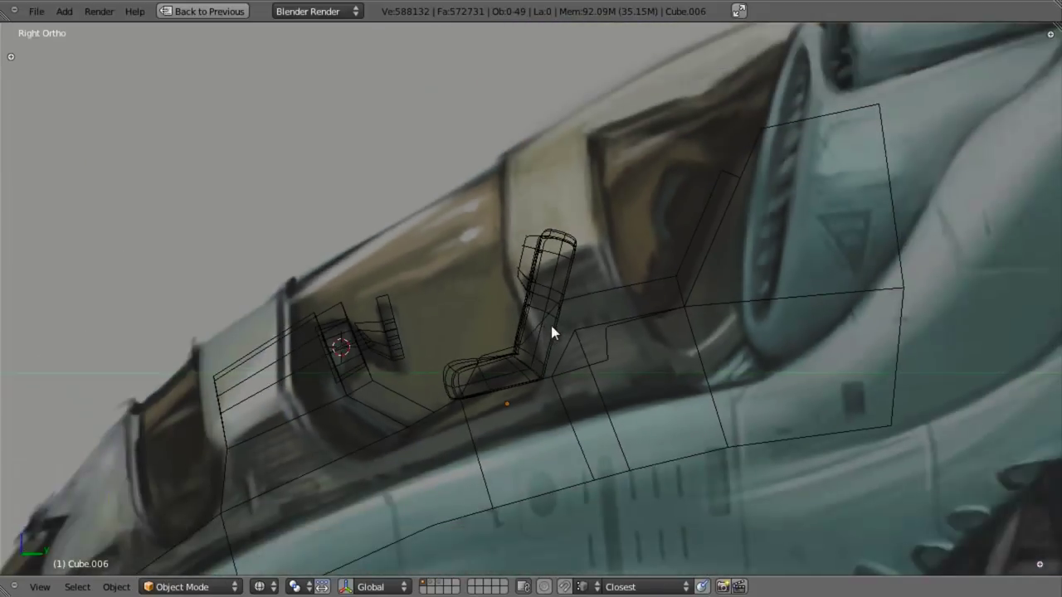
pyautogui.scroll(1, 551, 325)
pyautogui.press('z')
pyautogui.scroll(2, 554, 326)
# Try to add a centred loop cut running lengthwise through the seat's side wing and cushion.
pyautogui.press('Tab')
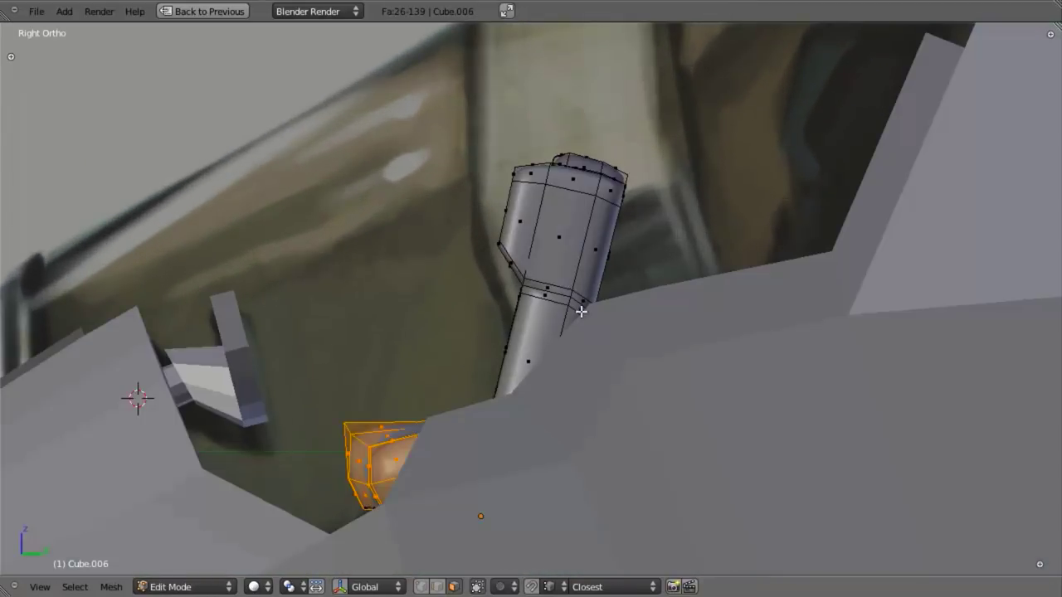
pyautogui.keyDown('shift'); pyautogui.moveTo(580, 311); pyautogui.dragTo(579, 281, button='middle'); pyautogui.keyUp('shift')
pyautogui.press('a')
pyautogui.moveTo(493, 254); pyautogui.dragTo(542, 287, button='middle')
pyautogui.press('KP_3')
pyautogui.scroll(2, 571, 291)
pyautogui.hotkey('ctrl', 'r')
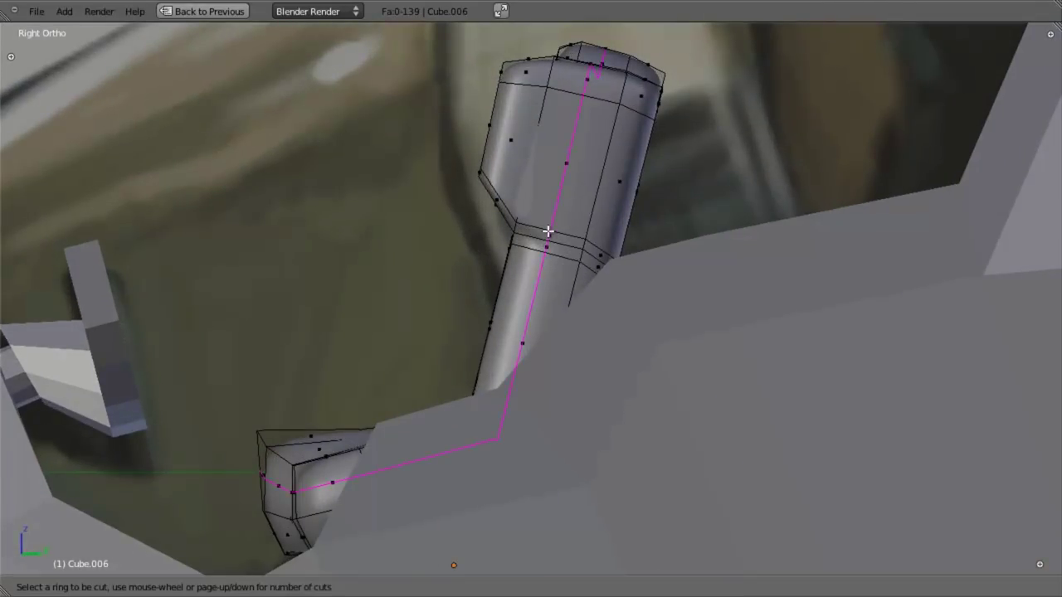
pyautogui.click(547, 231)
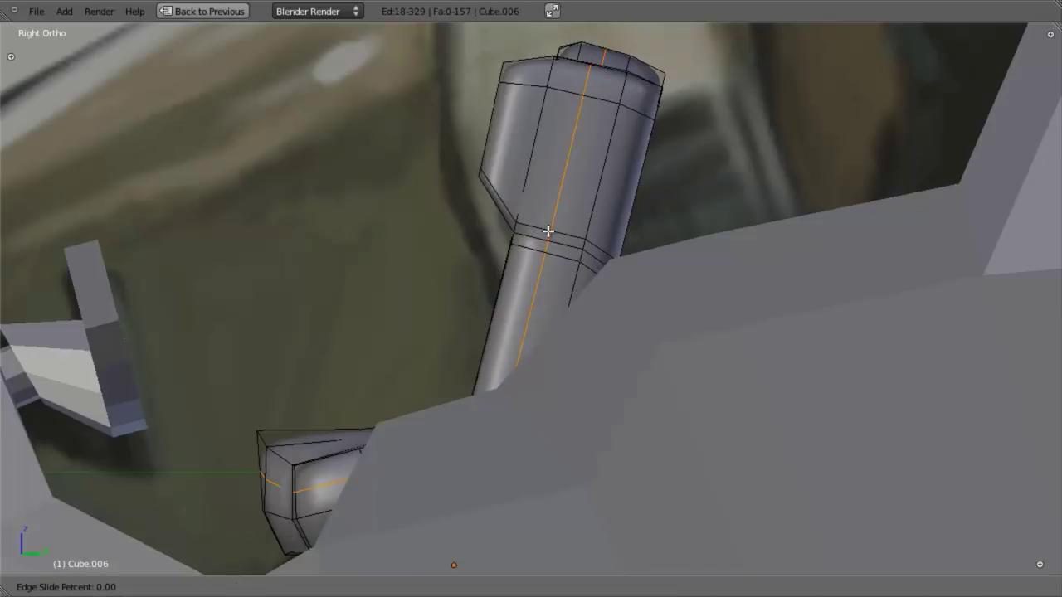
pyautogui.click(548, 232)
# Try to add a crosswise loop cut around the upper part of the side wing, just above its narrowing.
pyautogui.hotkey('ctrl', 'r')
pyautogui.click(572, 178)
pyautogui.click(572, 178)
pyautogui.hotkey('ctrl', 'z')
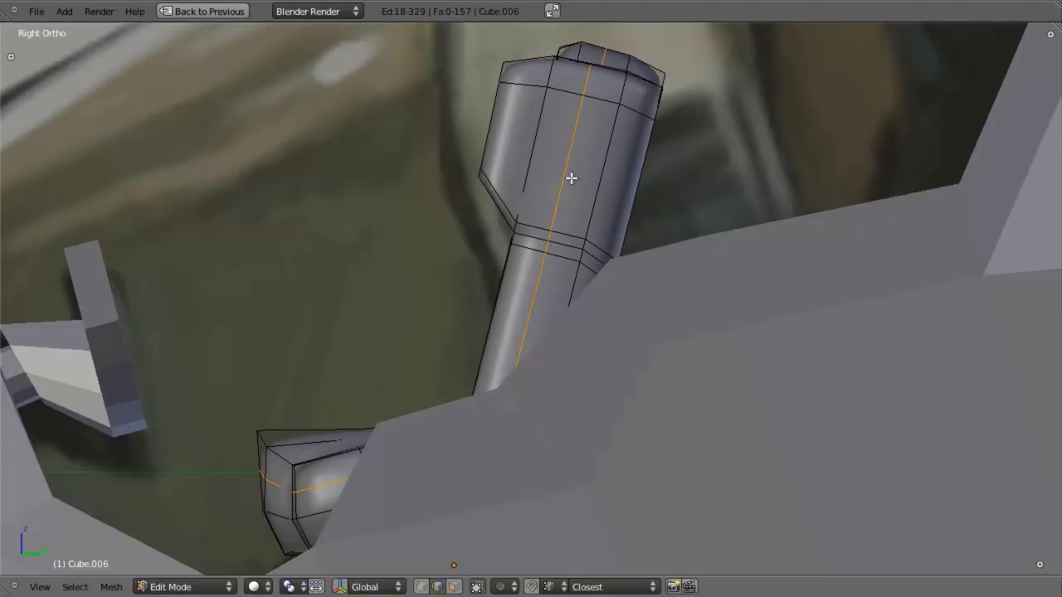
pyautogui.hotkey('ctrl', 'r')
pyautogui.click(576, 130)
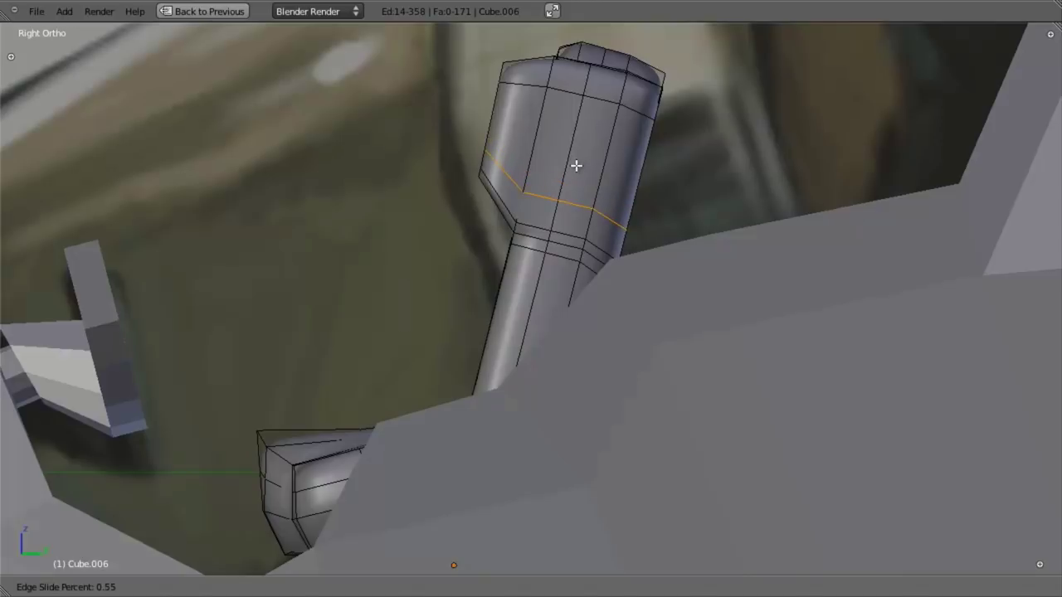
pyautogui.click(576, 165)
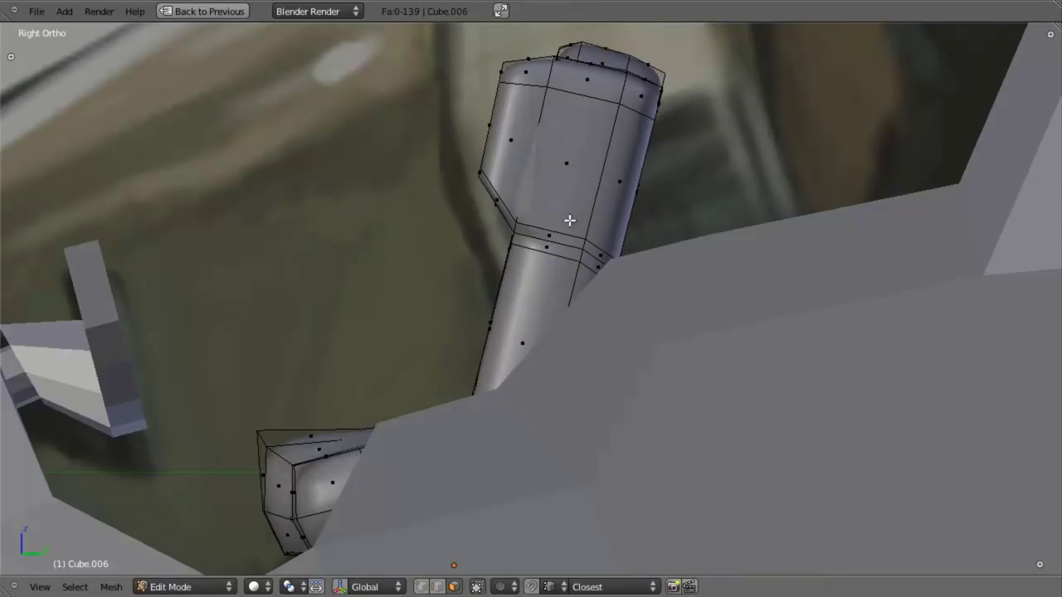
# Duplicate the finished seat in Object Mode and place the copy behind it as the rear cockpit seat.
pyautogui.scroll(-5, 572, 221)
pyautogui.press('Tab')
pyautogui.moveTo(467, 256); pyautogui.dragTo(626, 417, button='middle')
pyautogui.press('z')
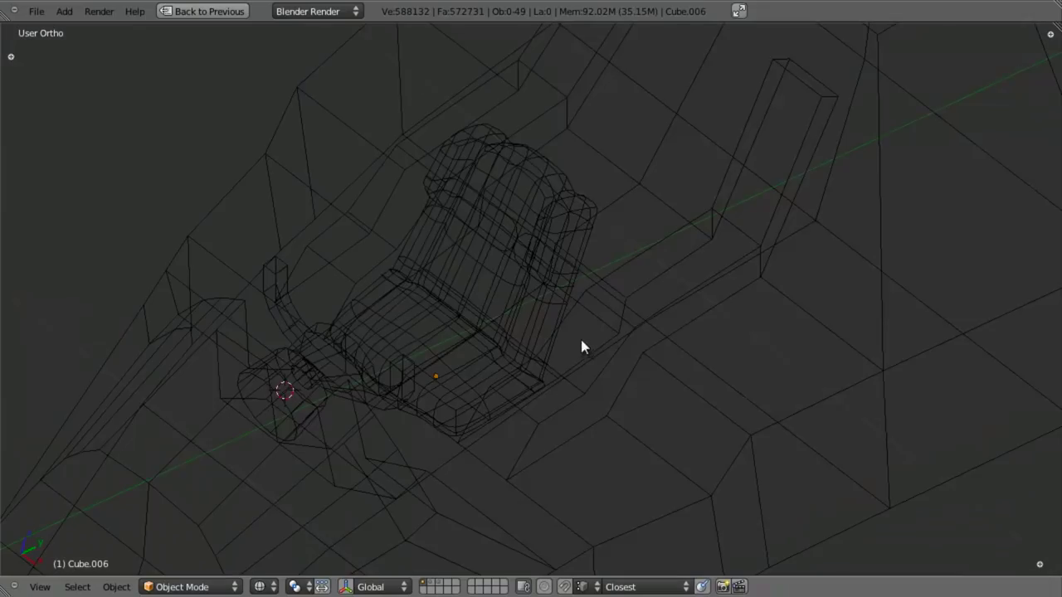
pyautogui.scroll(-3, 538, 328)
pyautogui.rightClick(519, 282)
pyautogui.press('z')
pyautogui.press('KP_3')
pyautogui.scroll(5, 530, 298)
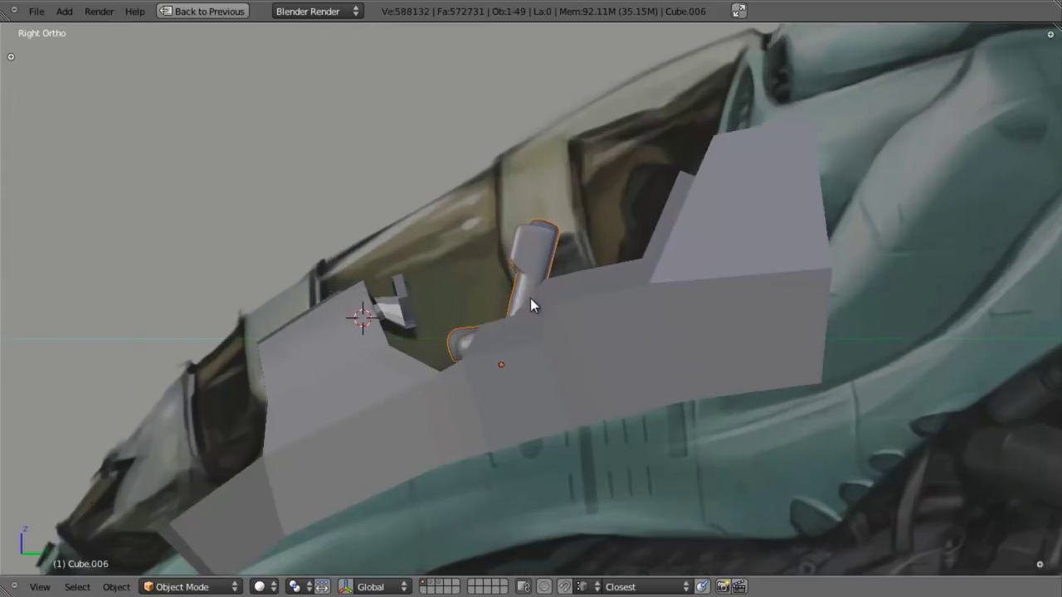
pyautogui.press('z')
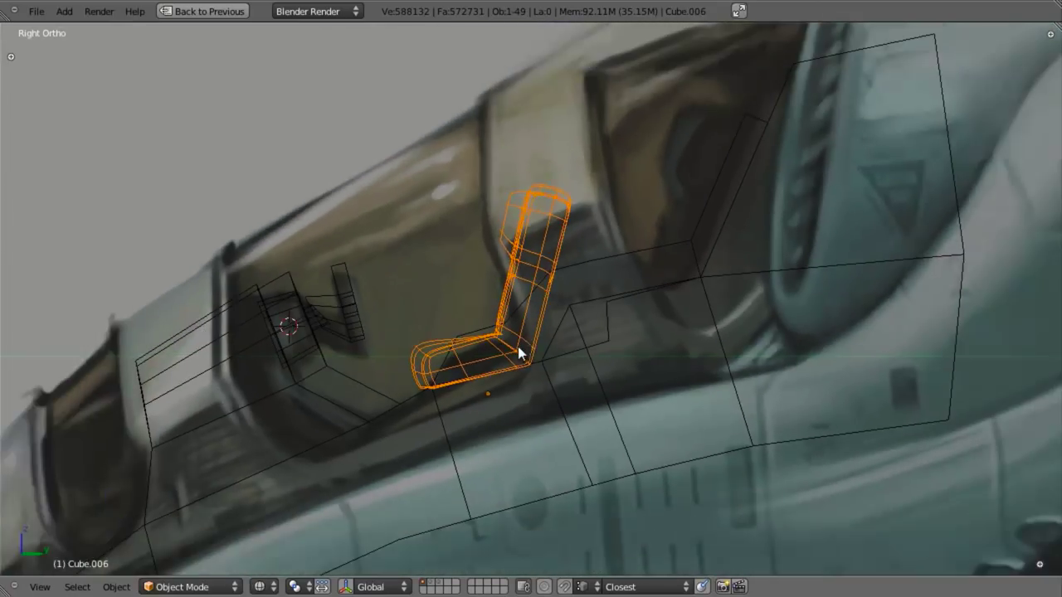
pyautogui.keyDown('shift'); pyautogui.moveTo(518, 346); pyautogui.dragTo(535, 380, button='middle'); pyautogui.keyUp('shift')
pyautogui.hotkey('shift', 'd')
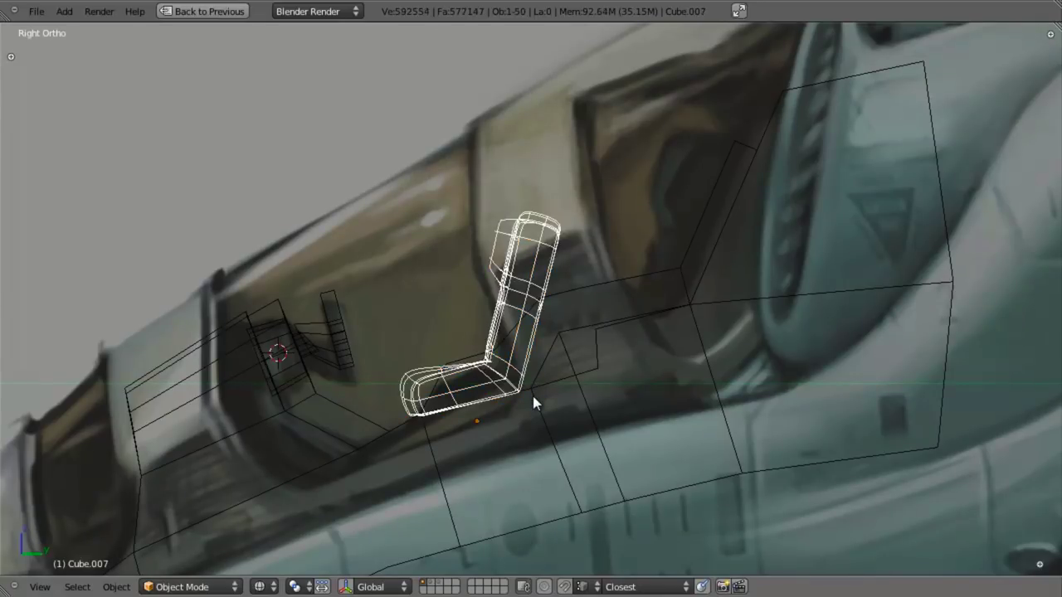
pyautogui.click(701, 312)
pyautogui.scroll(-4, 507, 358)
pyautogui.press('z')
pyautogui.moveTo(507, 358); pyautogui.dragTo(604, 318, button='middle')
pyautogui.scroll(-2, 605, 396)
pyautogui.press('a')
# Add a Subdivision Surface modifier to the control yoke ahead of the front seat, with View level 2 and Optimal Display enabled.
pyautogui.scroll(4, 448, 398)
pyautogui.scroll(4, 724, 321)
pyautogui.rightClick(647, 271)
pyautogui.scroll(-3, 653, 276)
pyautogui.press('KP_3')
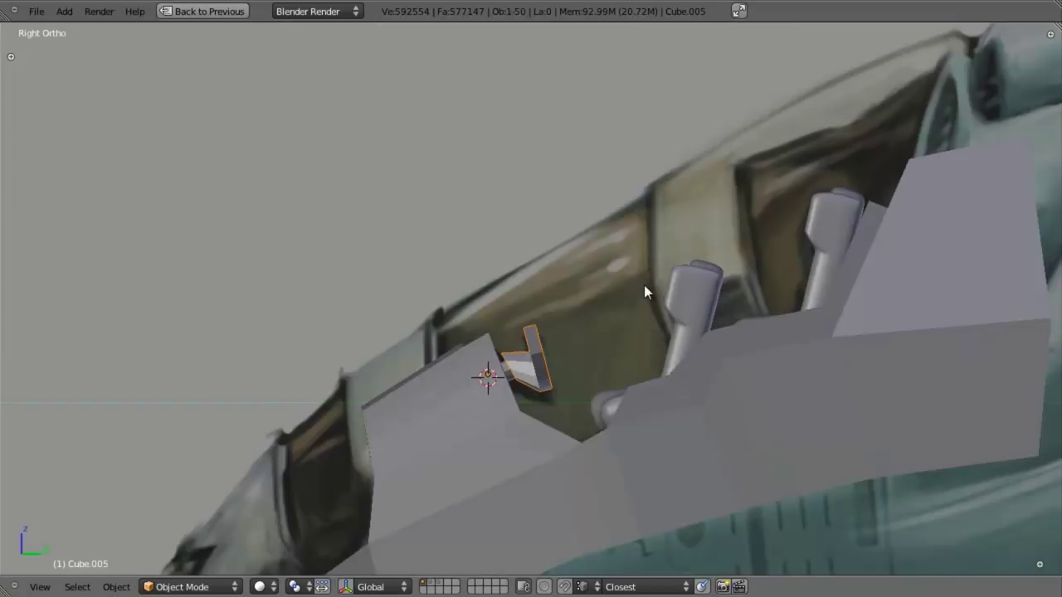
pyautogui.press('z')
pyautogui.keyDown('shift'); pyautogui.moveTo(593, 406); pyautogui.dragTo(633, 366, button='middle'); pyautogui.keyUp('shift')
pyautogui.scroll(4, 632, 367)
pyautogui.hotkey('shift', 'space')
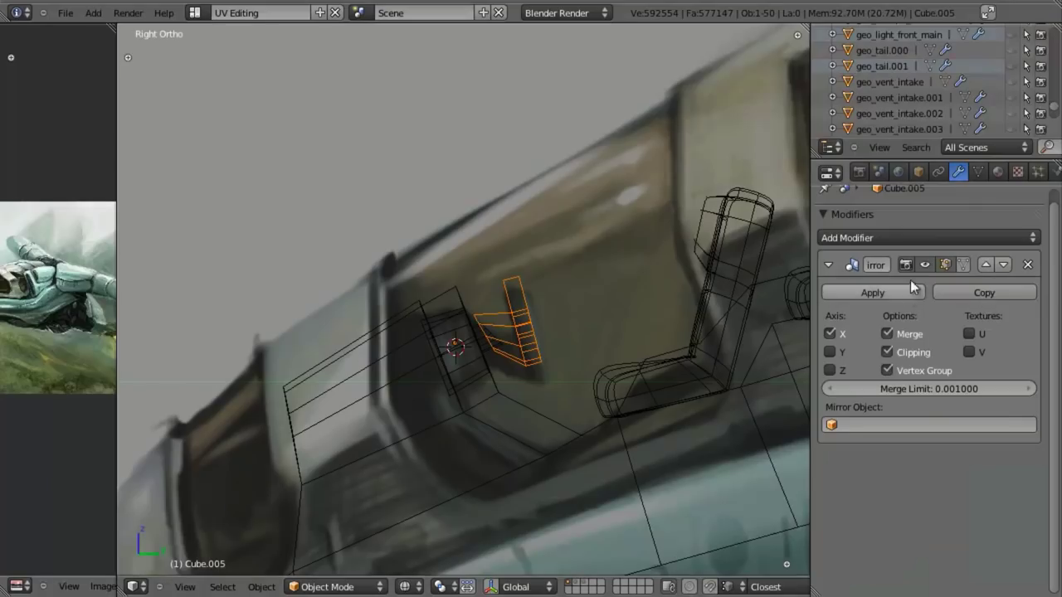
pyautogui.click(870, 241)
pyautogui.click(751, 471)
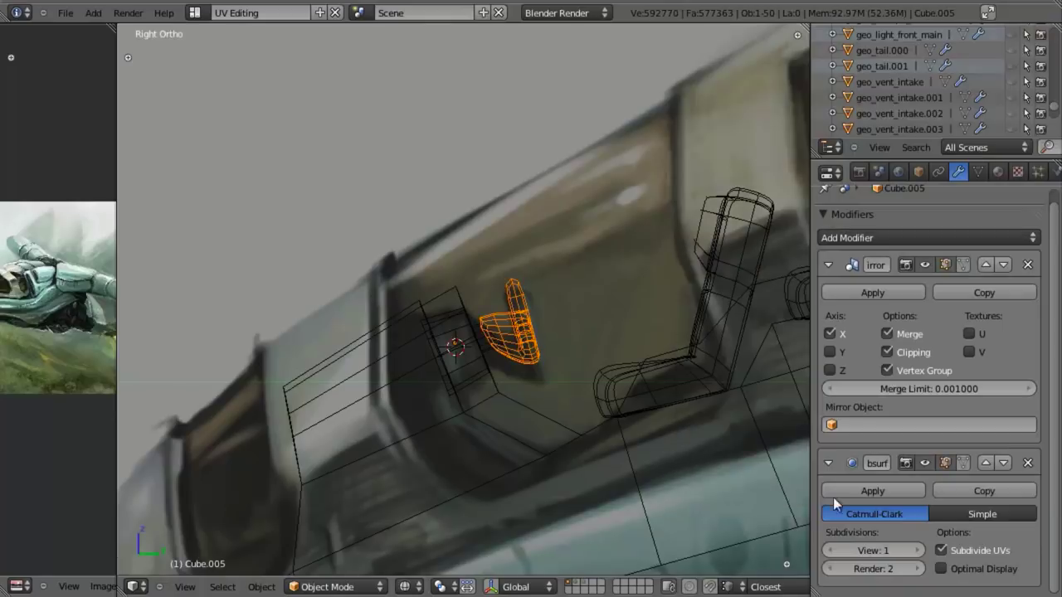
pyautogui.click(917, 550)
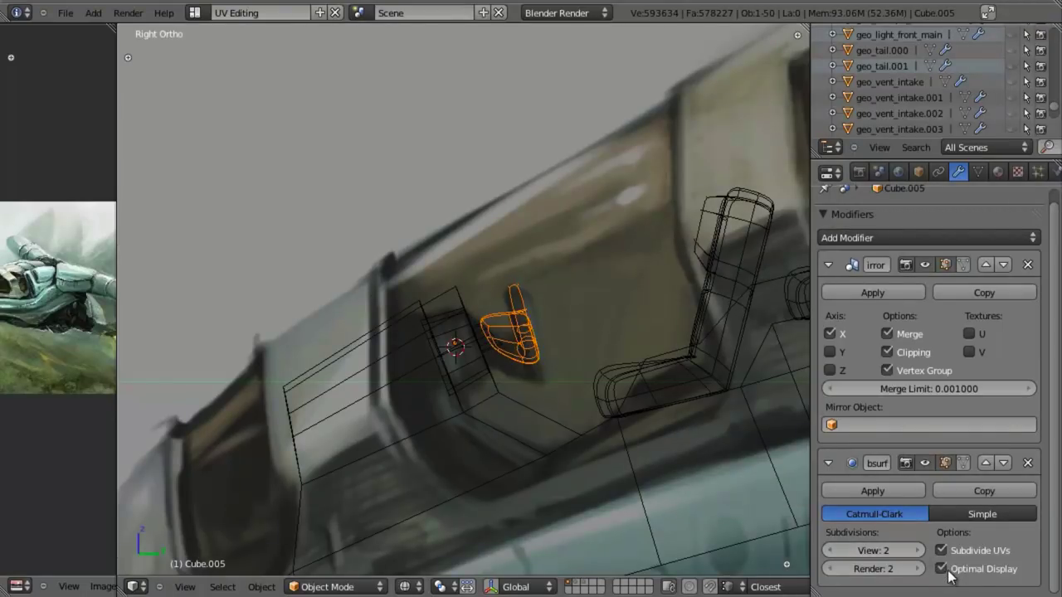
# Set all faces of the control yoke to smooth shading.
pyautogui.press('Tab')
pyautogui.press('w')
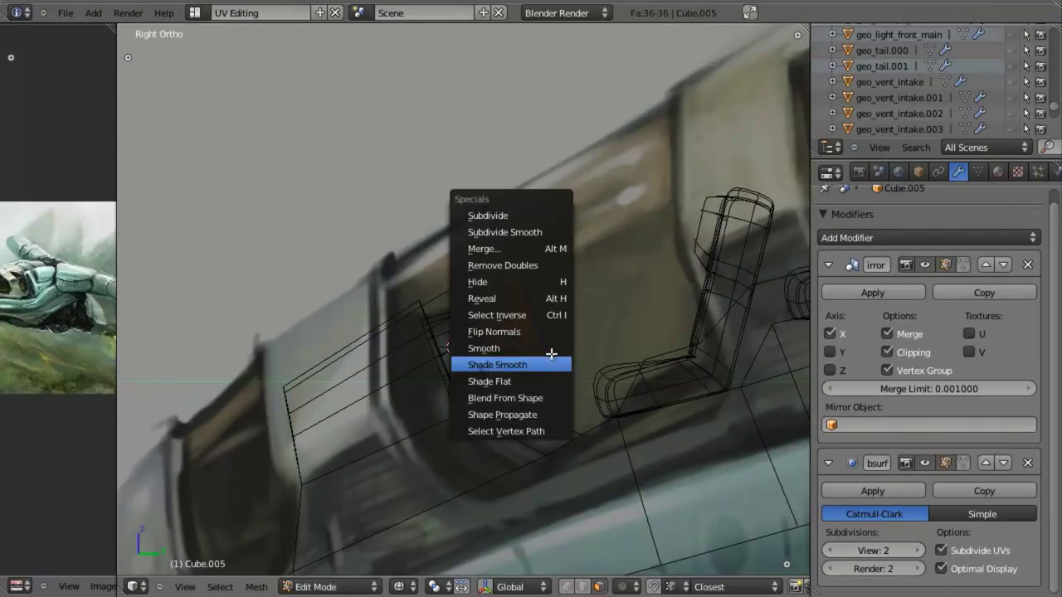
pyautogui.click(535, 368)
pyautogui.scroll(4, 536, 407)
pyautogui.press('z')
pyautogui.keyDown('shift'); pyautogui.moveTo(536, 401); pyautogui.dragTo(512, 348, button='middle'); pyautogui.keyUp('shift')
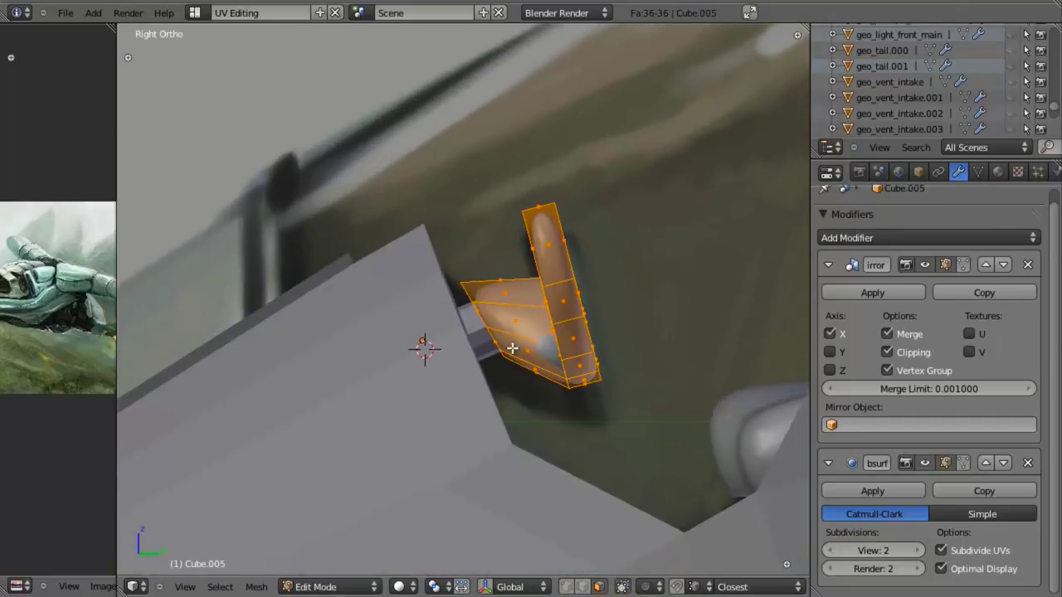
# Add a loop cut to the yoke's central hub, tight against its edge facing the console.
pyautogui.hotkey('shift', 'space')
pyautogui.hotkey('ctrl', 'r')
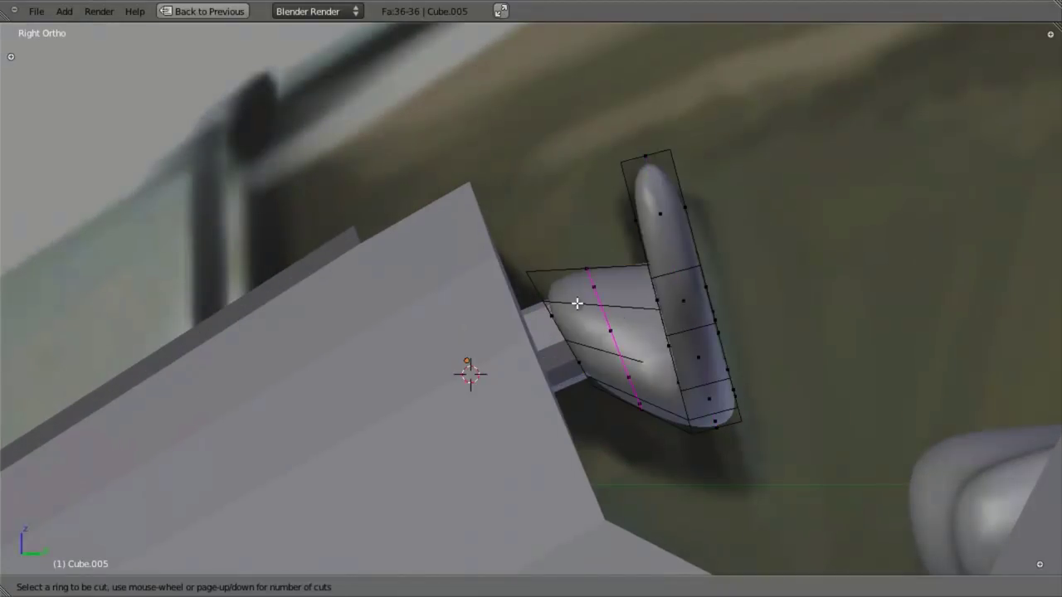
pyautogui.click(578, 303)
pyautogui.click(526, 283)
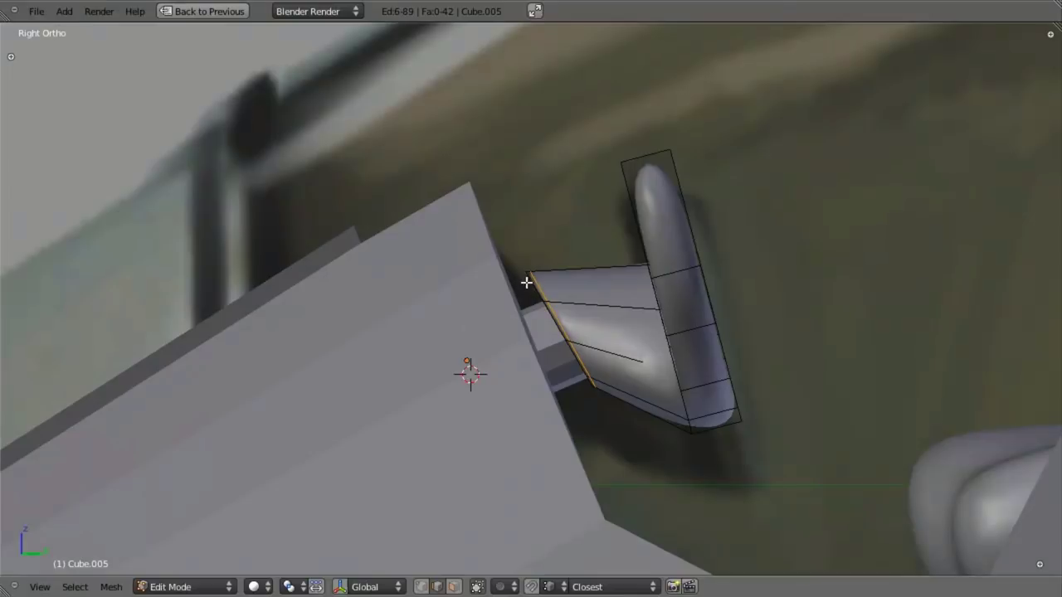
# Add a second loop cut across the yoke's central hub, slightly past its middle toward the handle.
pyautogui.scroll(3, 639, 339)
pyautogui.press('z')
pyautogui.hotkey('ctrl', 'r')
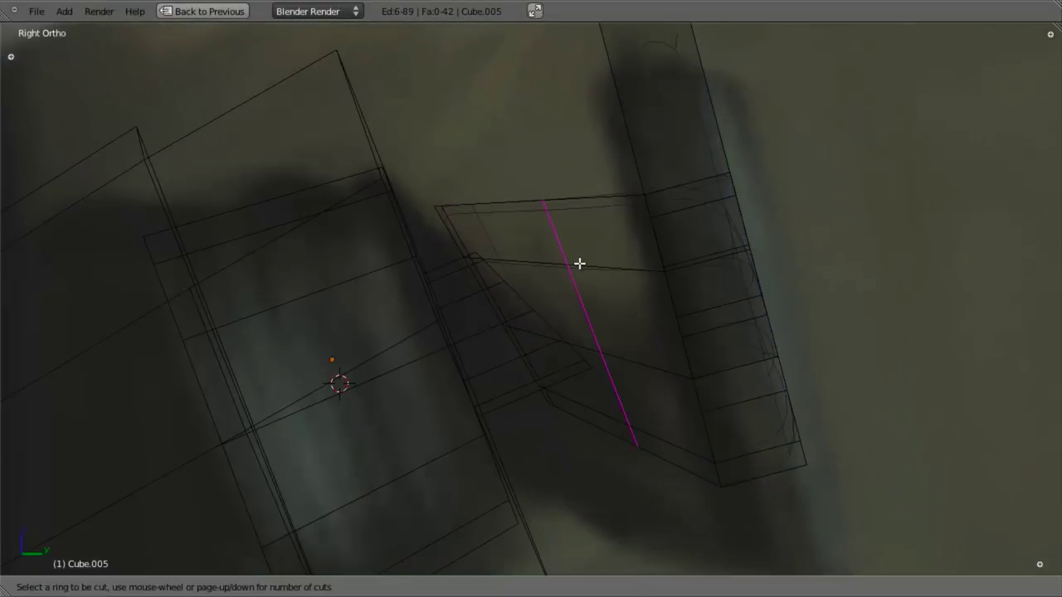
pyautogui.click(578, 263)
pyautogui.click(596, 261)
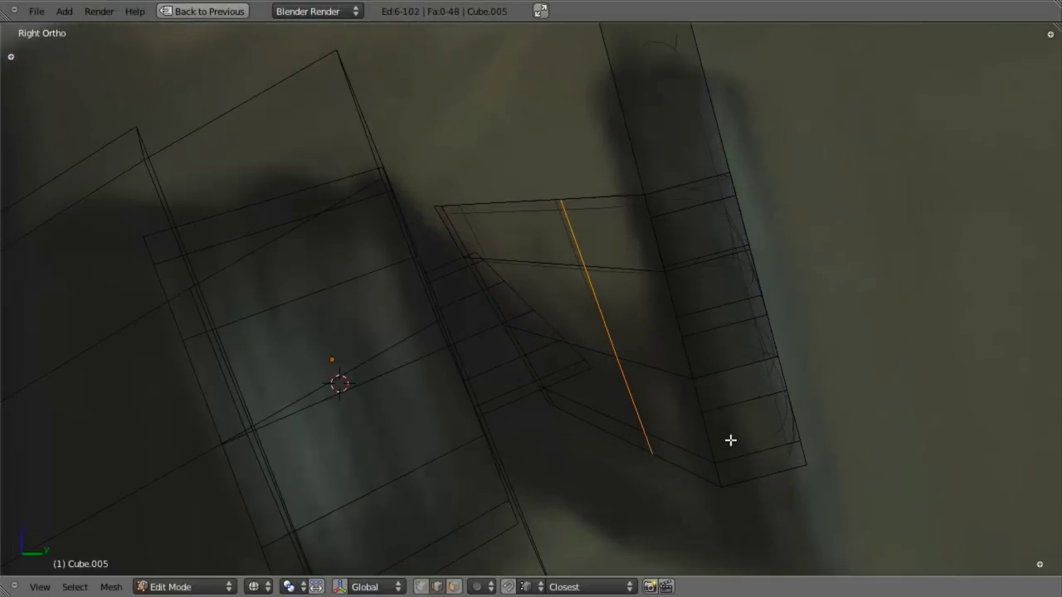
# Shorten the hub's middle loop, rotate it slightly and raise it so the hub bends down toward the handle.
pyautogui.press('s')
pyautogui.press('z')
pyautogui.press('r')
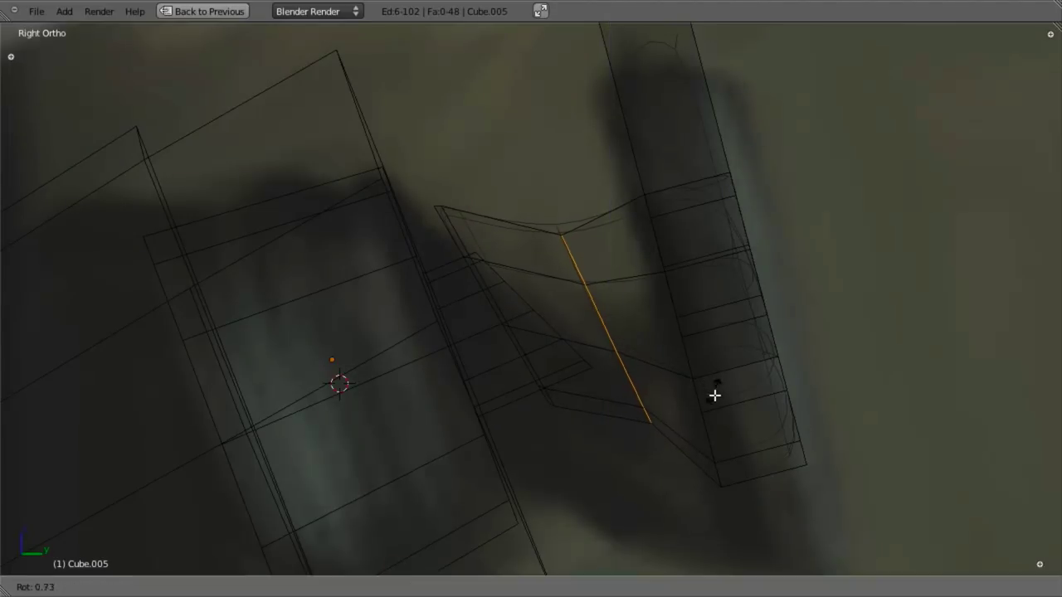
pyautogui.click(713, 406)
pyautogui.press('g')
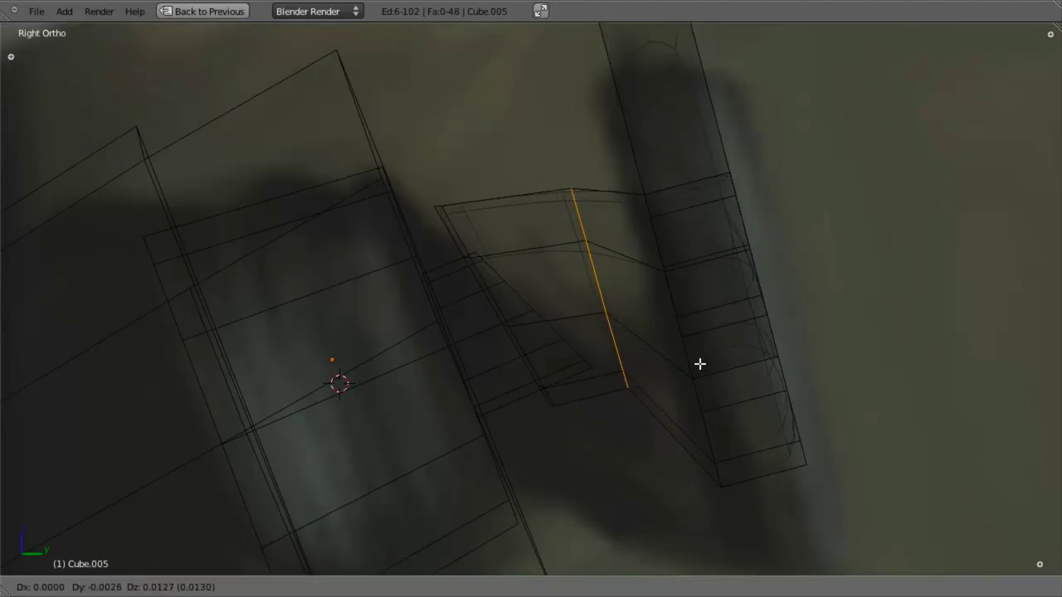
pyautogui.click(695, 355)
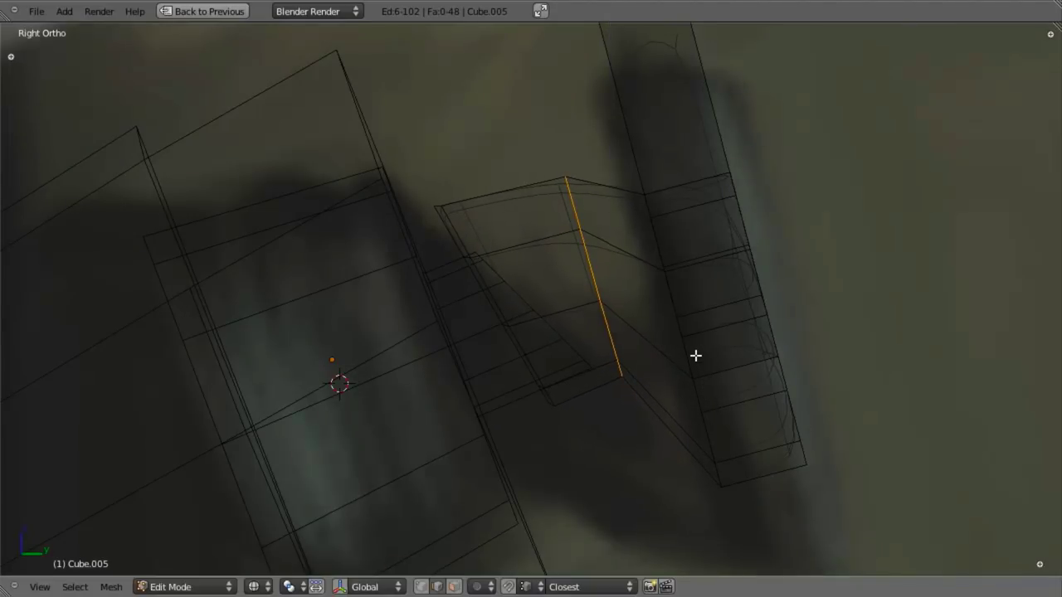
pyautogui.press('s')
pyautogui.press('z')
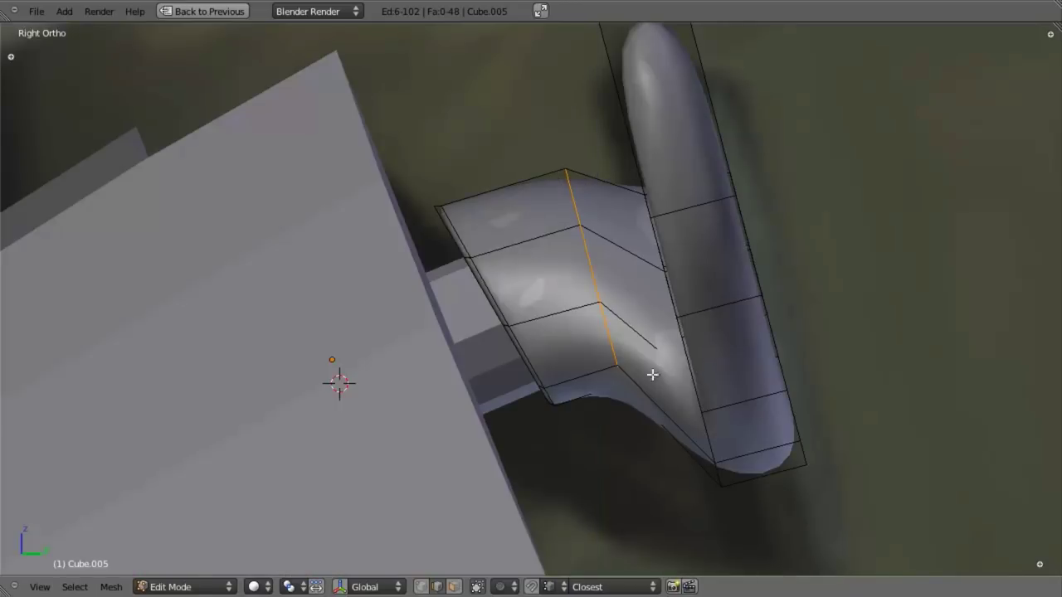
# Add one loop cut tight against each side of the hub's bend loop.
pyautogui.click(584, 321)
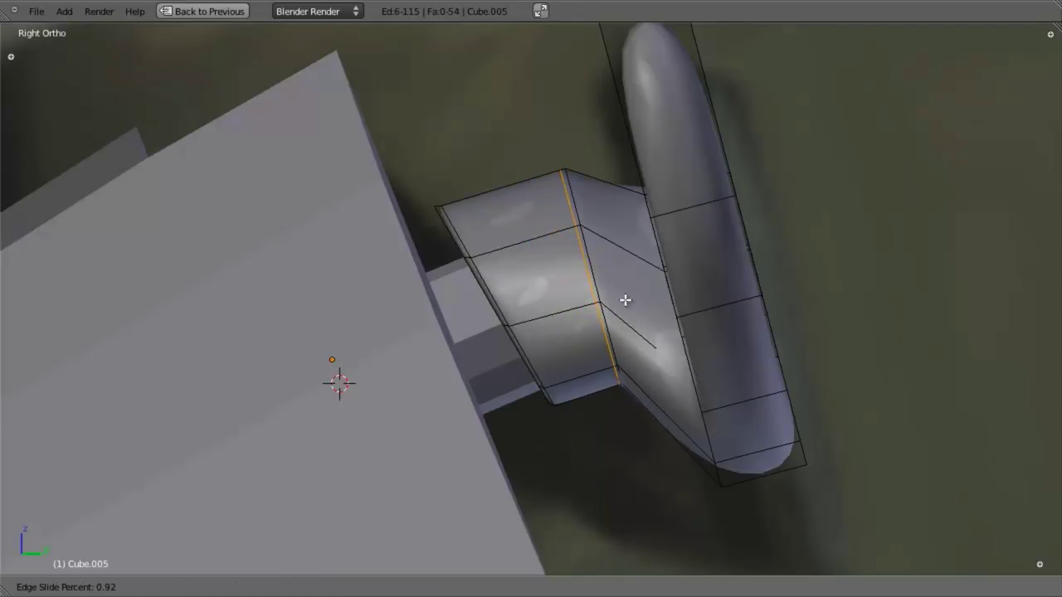
pyautogui.click(625, 301)
pyautogui.hotkey('ctrl', 'r')
pyautogui.click(640, 343)
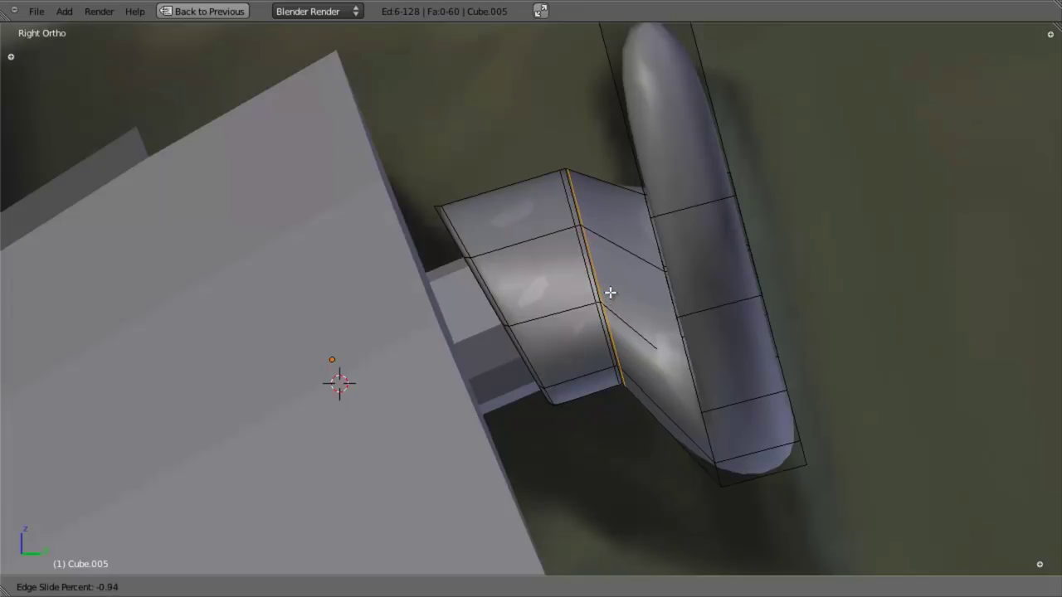
pyautogui.click(610, 294)
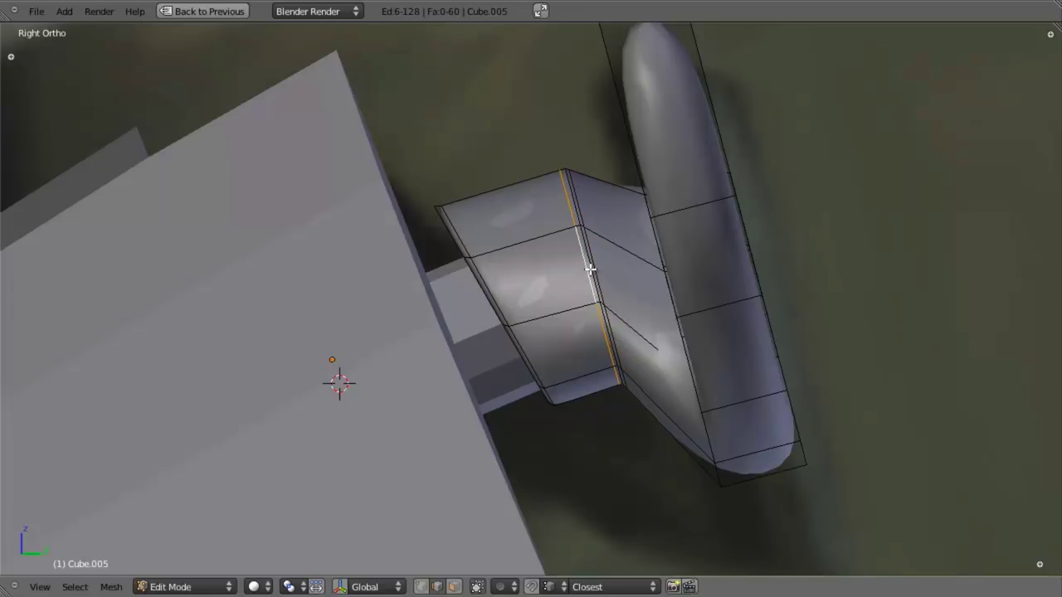
# Scale the hub's bend loop slightly inward to form a groove, and sharpen both groove edges with adjacent loop cuts.
pyautogui.press('s')
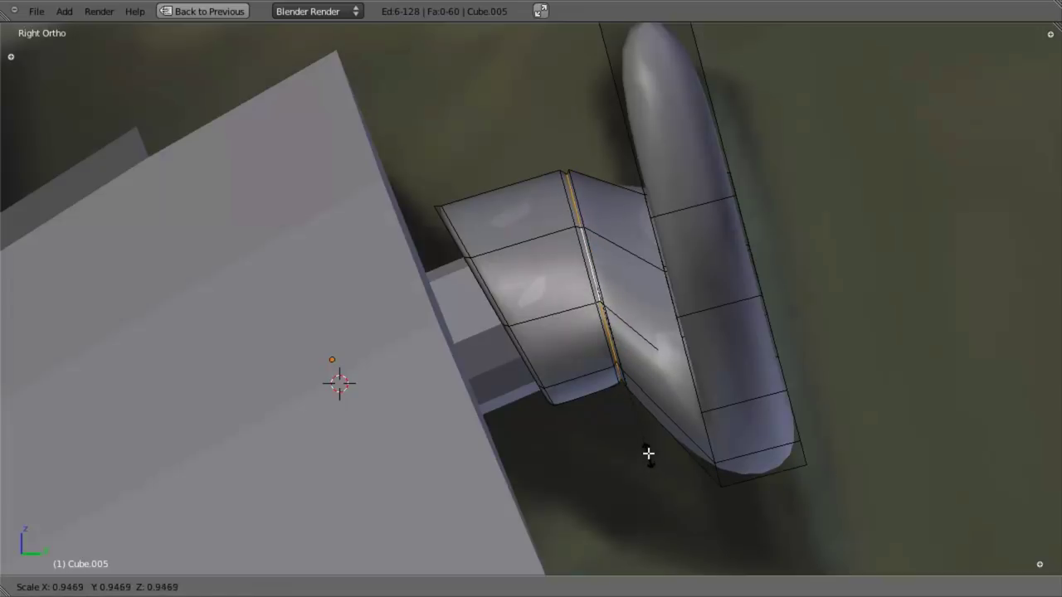
pyautogui.click(647, 437)
pyautogui.hotkey('ctrl', 'r')
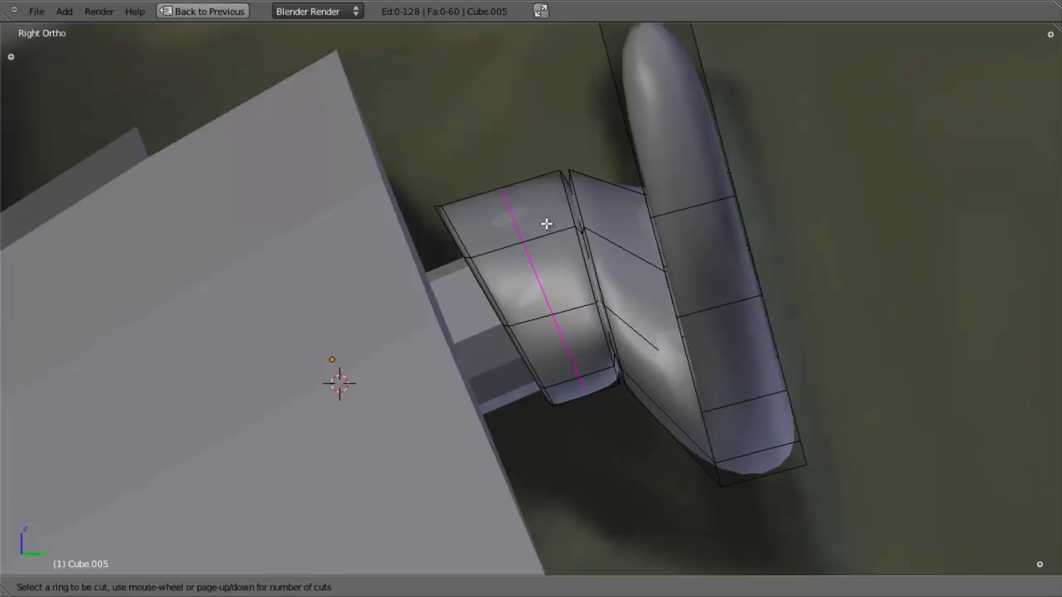
pyautogui.click(545, 223)
pyautogui.click(588, 205)
pyautogui.hotkey('ctrl', 'r')
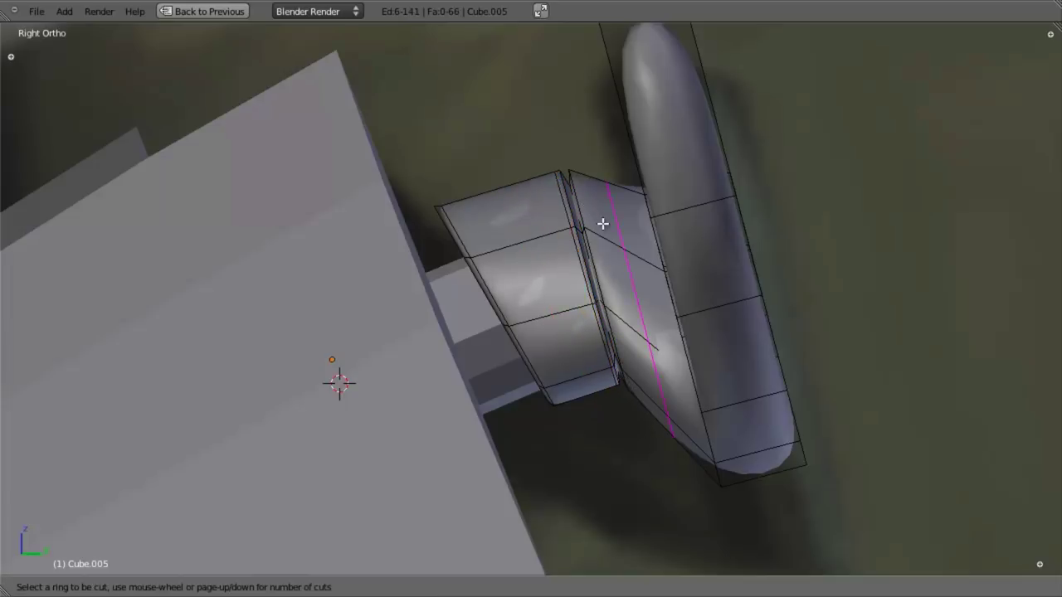
pyautogui.click(600, 221)
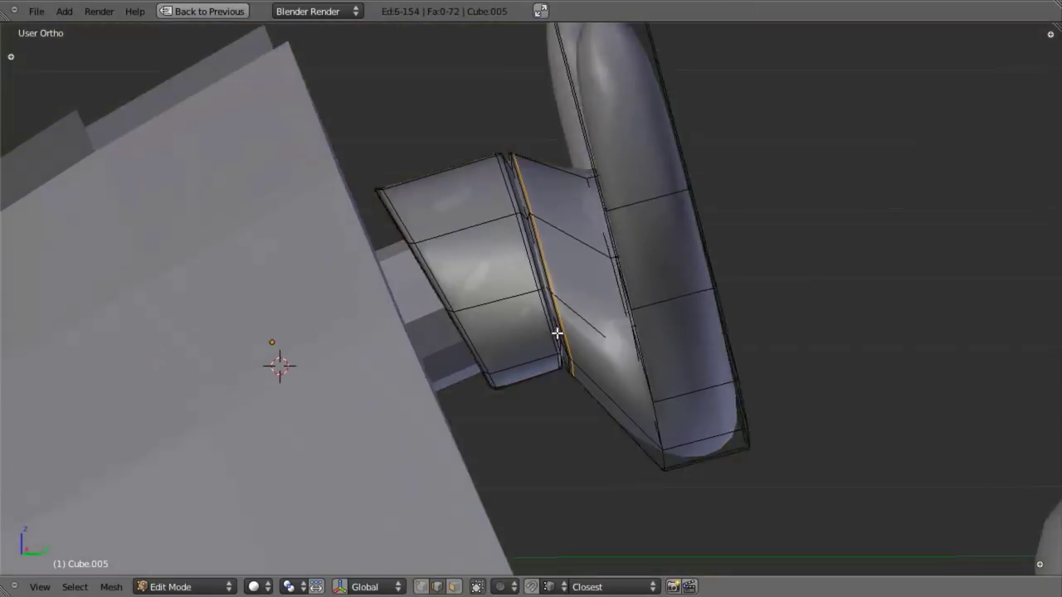
# Add a loop cut around the yoke's upright handle, close to its top end.
pyautogui.moveTo(557, 334); pyautogui.dragTo(646, 269, button='middle')
pyautogui.press('a')
pyautogui.hotkey('ctrl', 'r')
pyautogui.click(645, 253)
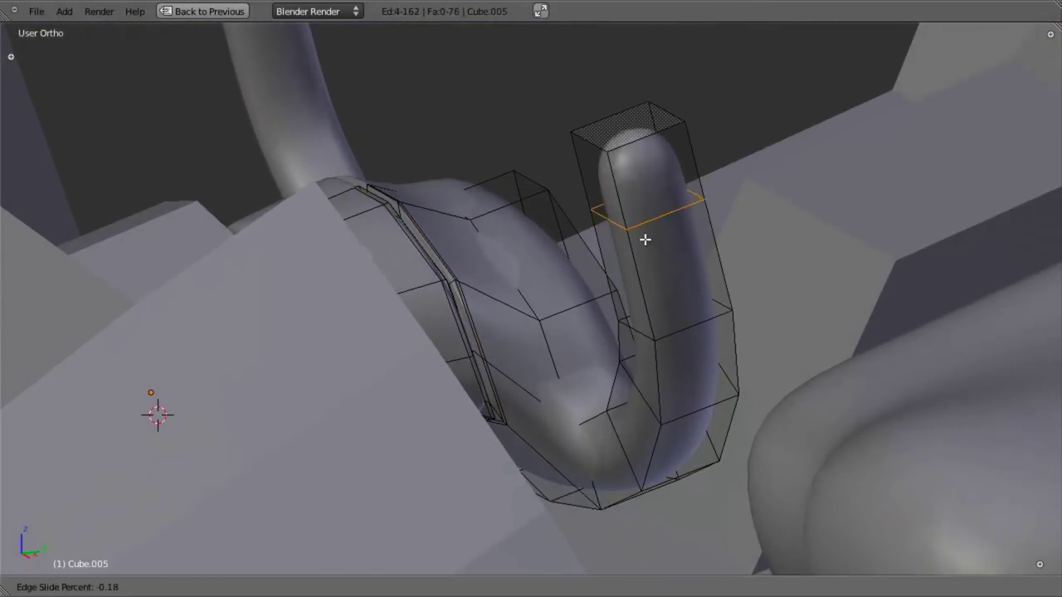
pyautogui.click(643, 175)
# Add four evenly spaced loop cuts along the upper straight section of the yoke handle.
pyautogui.moveTo(643, 175); pyautogui.dragTo(626, 311, button='middle')
pyautogui.hotkey('ctrl', 'r')
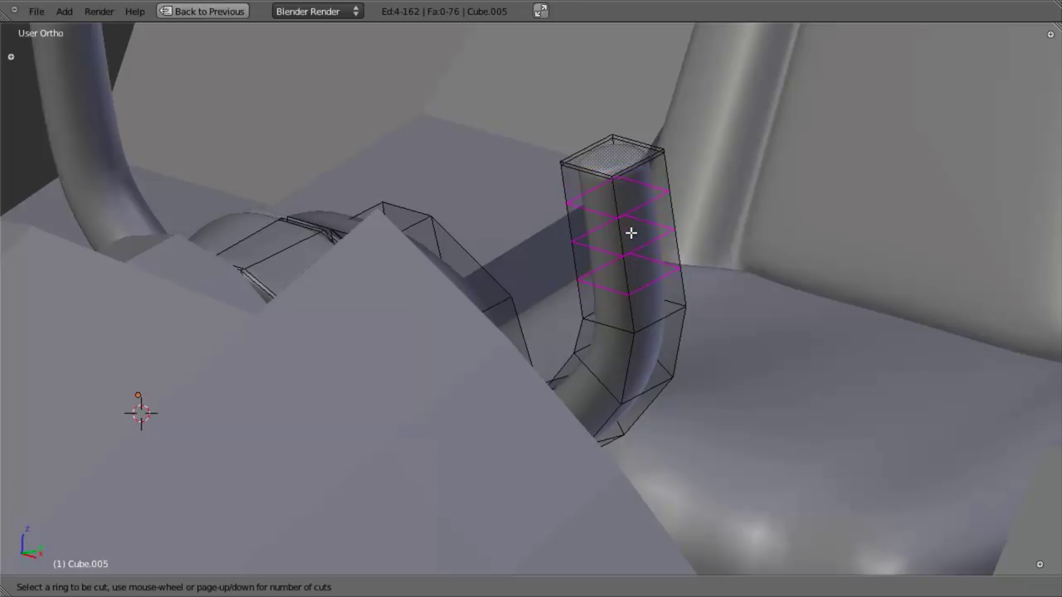
pyautogui.click(631, 233)
pyautogui.rightClick(631, 233)
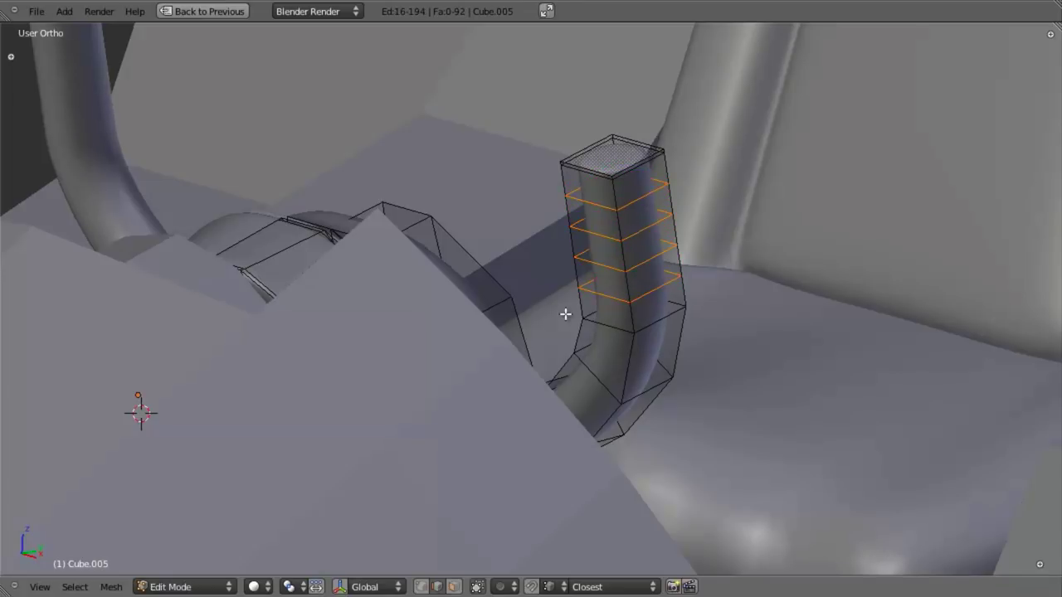
# Extrude three alternating faces on the console-facing side of the handle outward by about 0.0053 as finger grips.
pyautogui.moveTo(564, 311); pyautogui.dragTo(702, 298, button='middle')
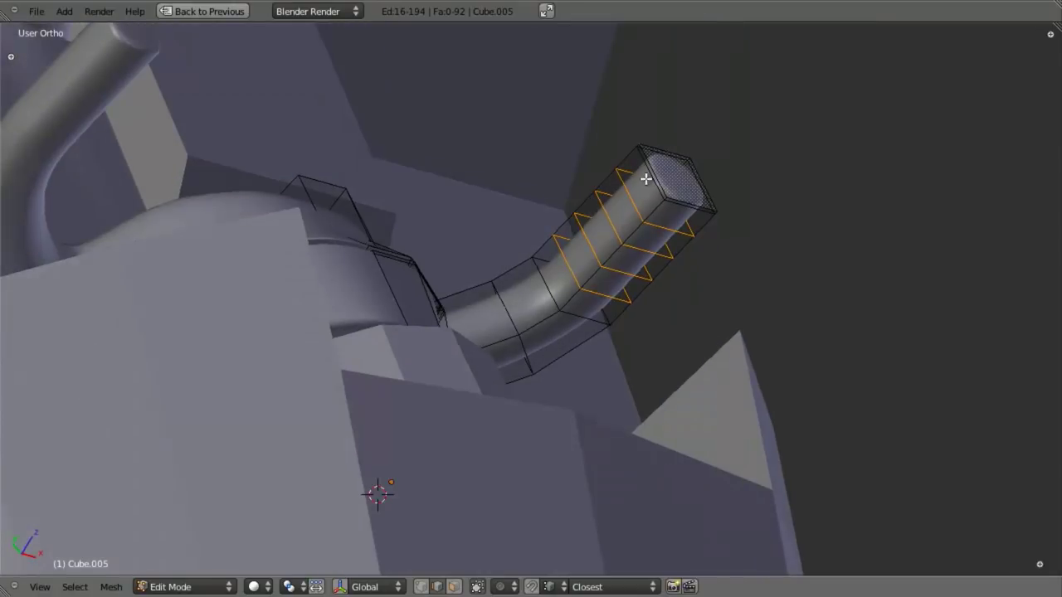
pyautogui.hotkey('ctrl', 'Tab')
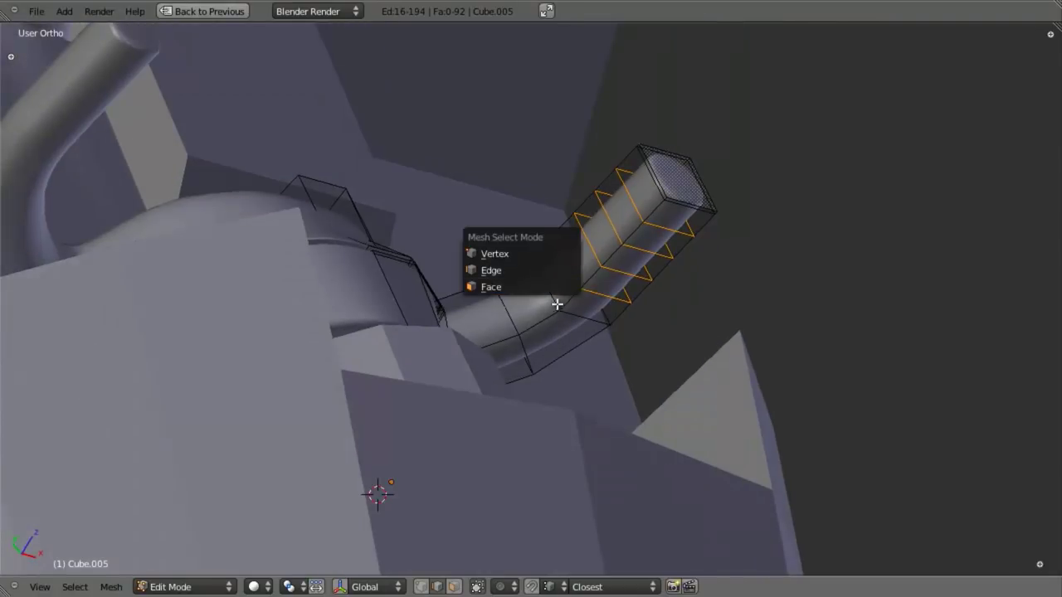
pyautogui.click(558, 285)
pyautogui.rightClick(562, 283)
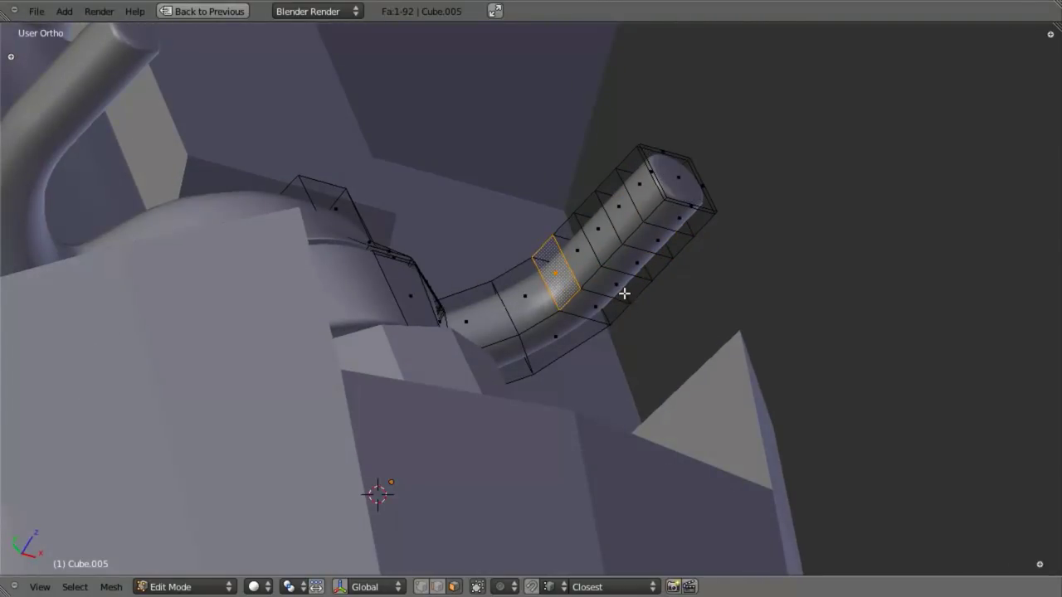
pyautogui.moveTo(624, 293); pyautogui.dragTo(604, 313, button='middle')
pyautogui.rightClick(604, 314)
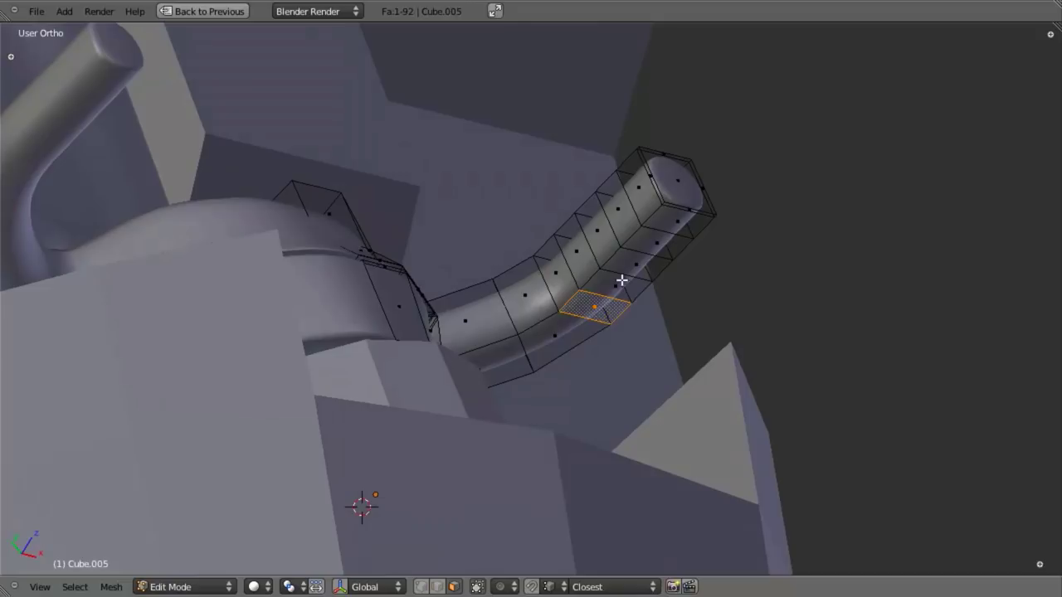
pyautogui.keyDown('shift'); pyautogui.rightClick(665, 227); pyautogui.keyUp('shift')
pyautogui.moveTo(664, 228); pyautogui.dragTo(520, 327, button='middle')
pyautogui.moveTo(584, 326); pyautogui.dragTo(553, 304, button='middle')
pyautogui.press('KP_3')
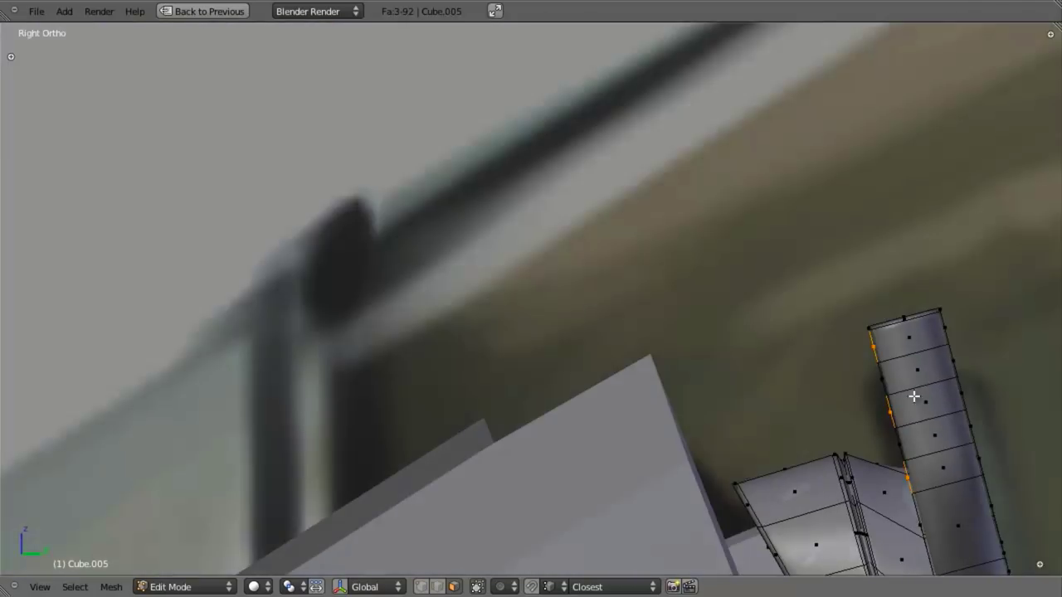
pyautogui.press('e')
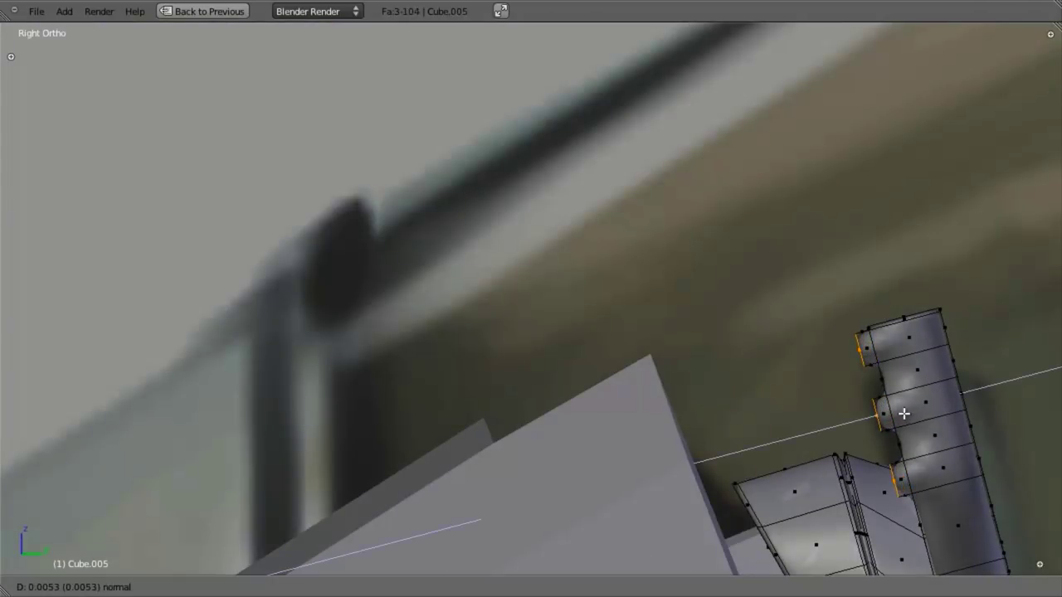
pyautogui.click(904, 414)
# Apply vertex Smooth to the extruded finger-grip faces and inspect the yoke in Object Mode.
pyautogui.press('w')
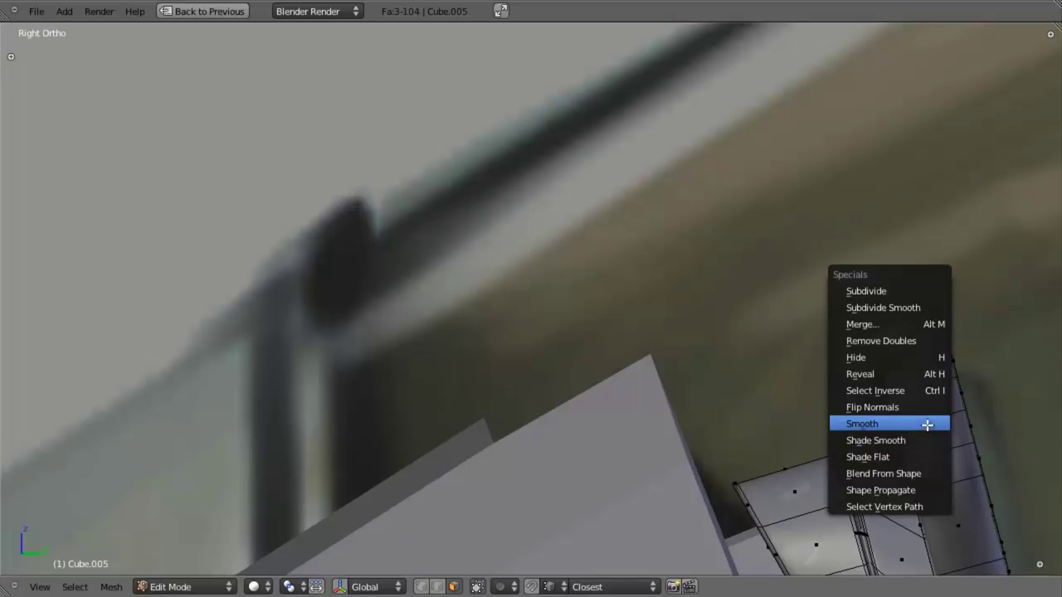
pyautogui.click(927, 425)
pyautogui.moveTo(919, 465); pyautogui.dragTo(628, 308, button='middle')
pyautogui.press('Tab')
pyautogui.press('a')
pyautogui.scroll(-5, 549, 375)
pyautogui.scroll(10, 768, 448)
# Inset the handle's top face slightly by extruding it in place and scaling it down.
pyautogui.press('Tab')
pyautogui.rightClick(628, 308)
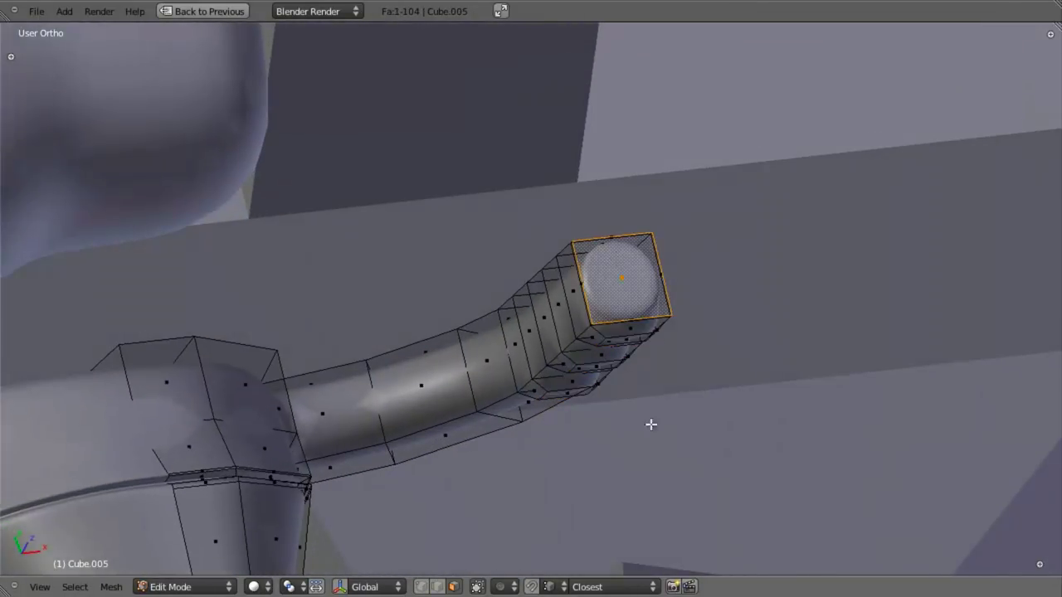
pyautogui.moveTo(650, 424); pyautogui.dragTo(629, 290, button='middle')
pyautogui.press('e')
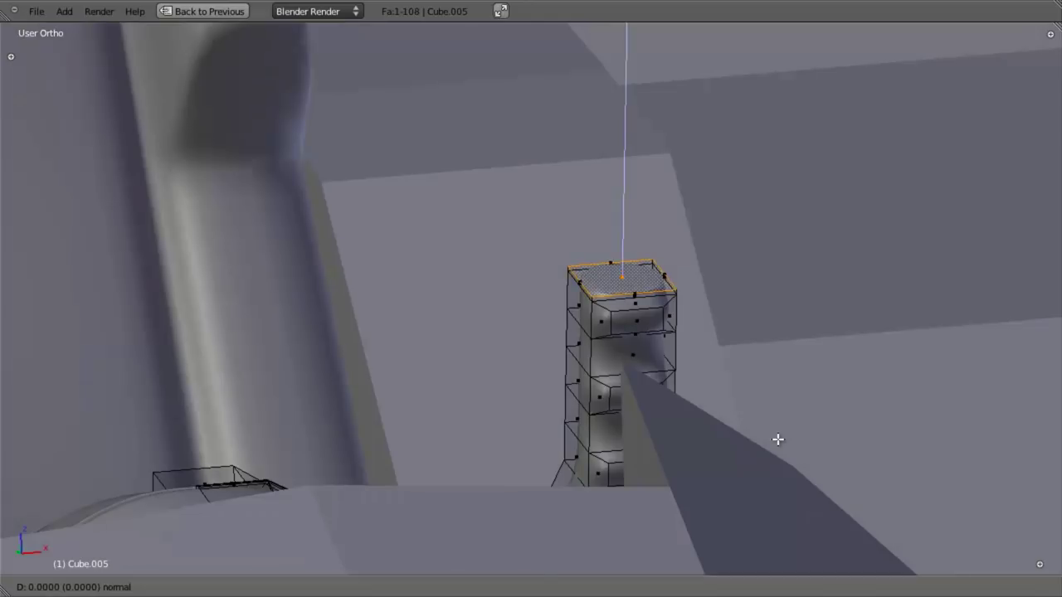
pyautogui.rightClick(777, 439)
pyautogui.press('s')
pyautogui.click(765, 405)
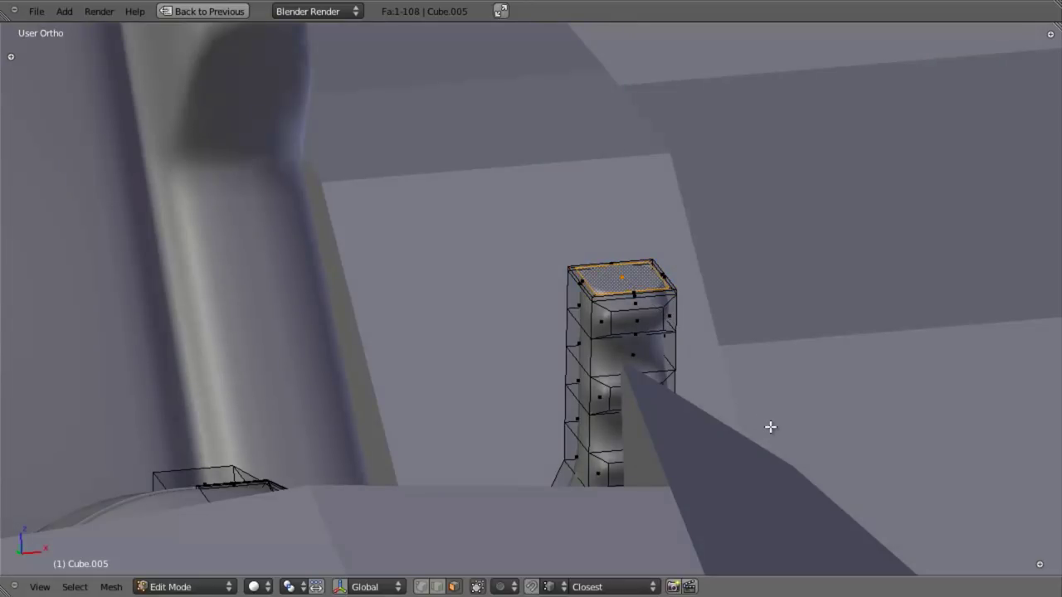
# Inset the handle's top face two more times, the second time only slightly, leaving a smaller central face.
pyautogui.scroll(2, 776, 454)
pyautogui.press('e')
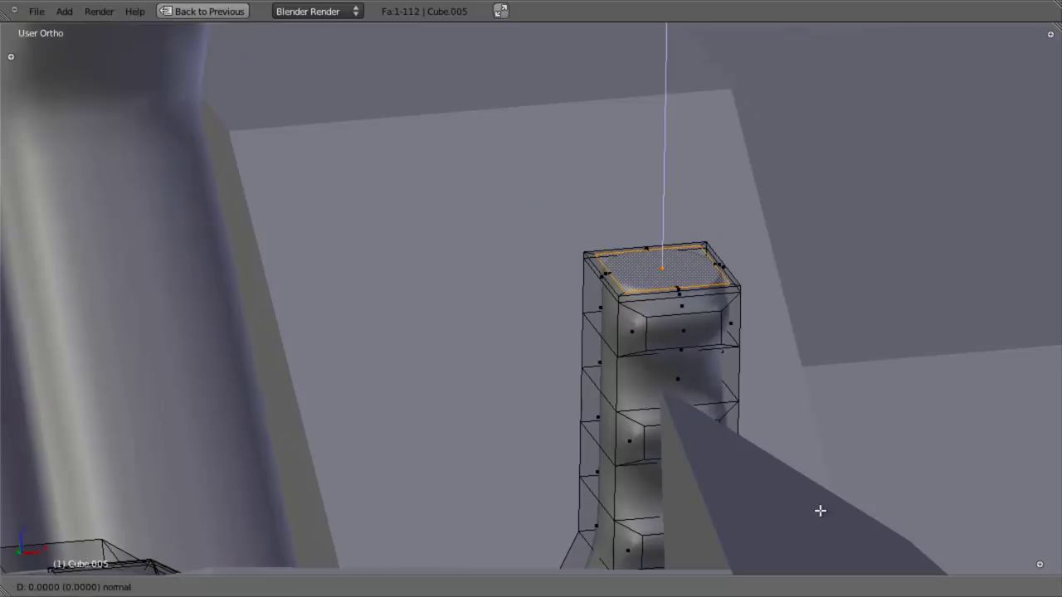
pyautogui.rightClick(821, 510)
pyautogui.press('s')
pyautogui.click(804, 413)
pyautogui.press('e')
pyautogui.rightClick(803, 407)
pyautogui.press('s')
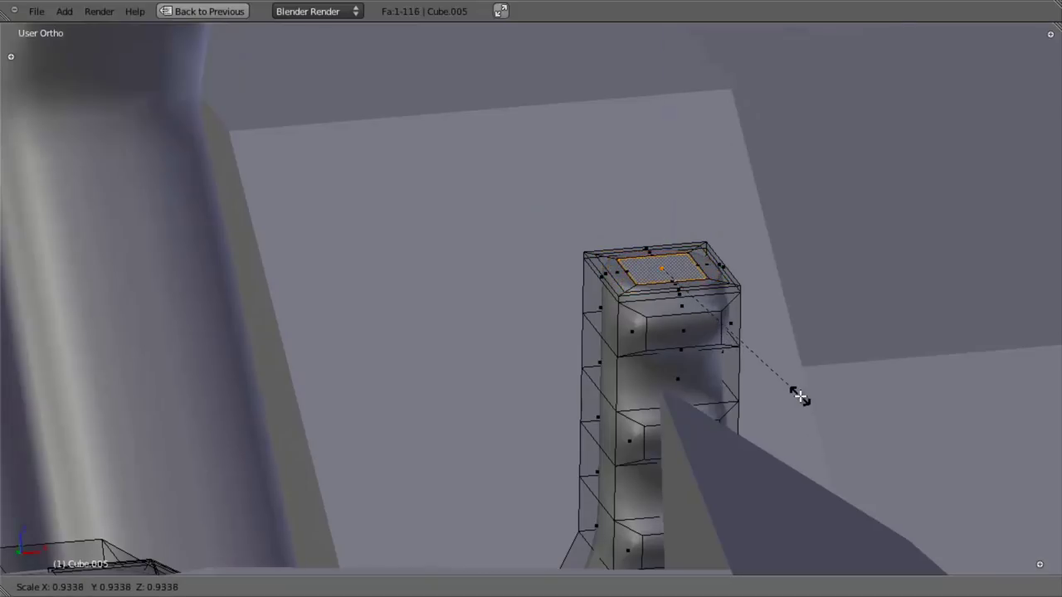
pyautogui.click(799, 400)
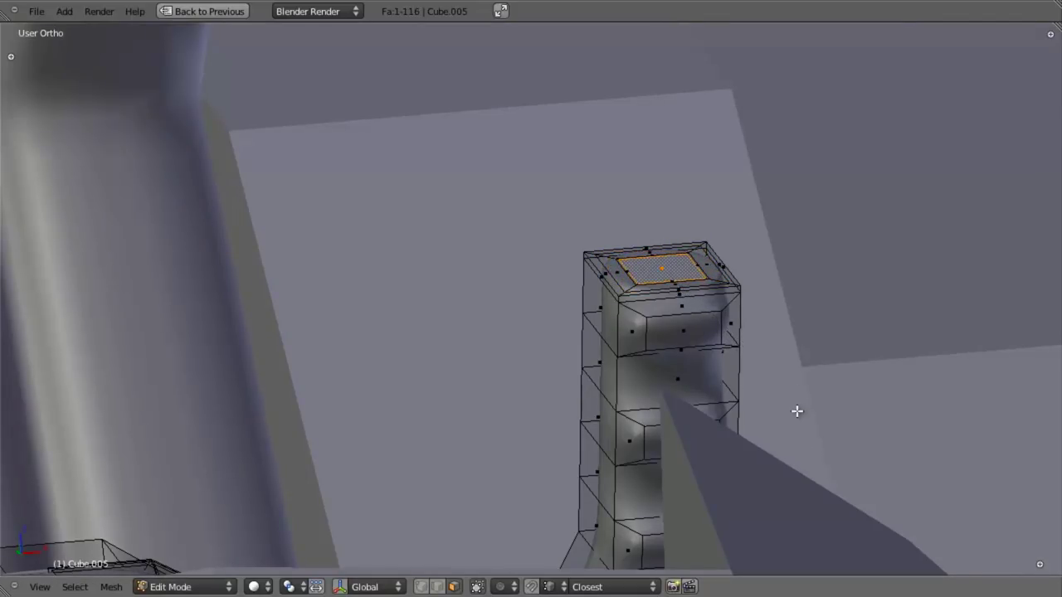
# Extrude the central top face slightly down into the handle and inset it again within the recess.
pyautogui.press('e')
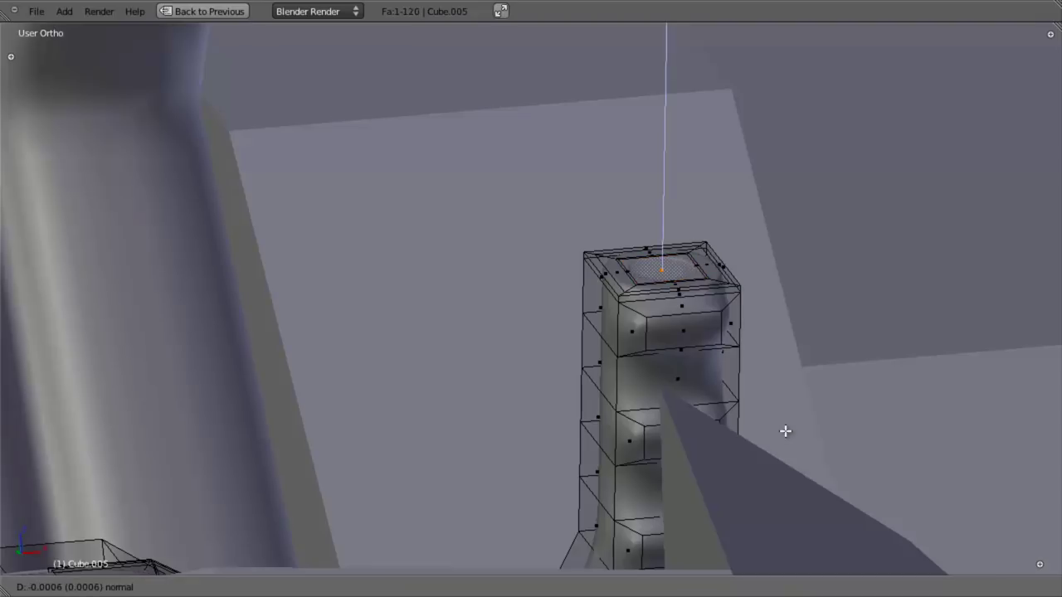
pyautogui.rightClick(785, 429)
pyautogui.press('e')
pyautogui.rightClick(783, 427)
pyautogui.press('s')
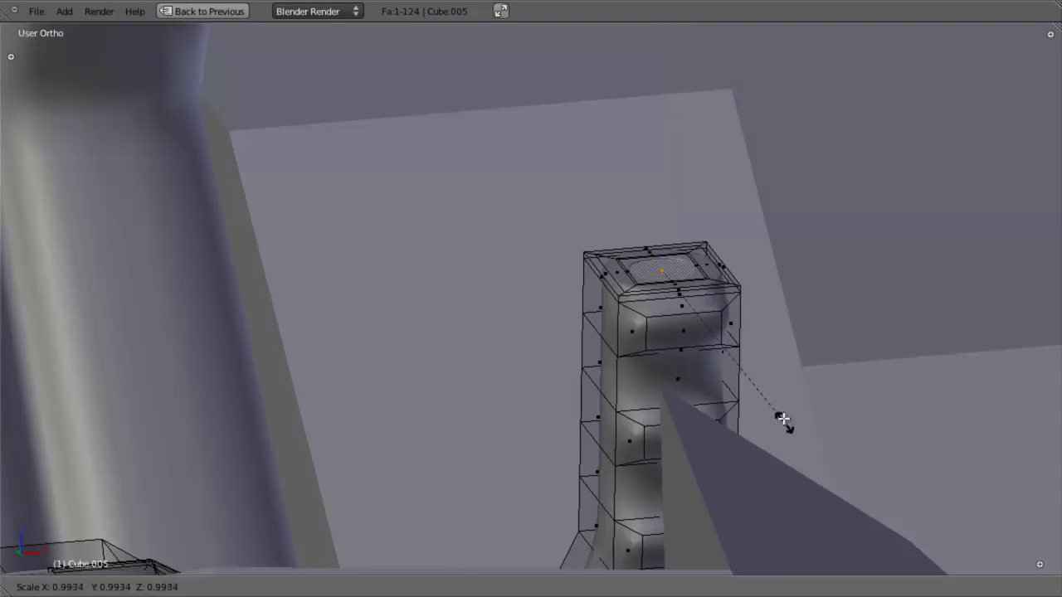
pyautogui.click(782, 409)
pyautogui.press('z')
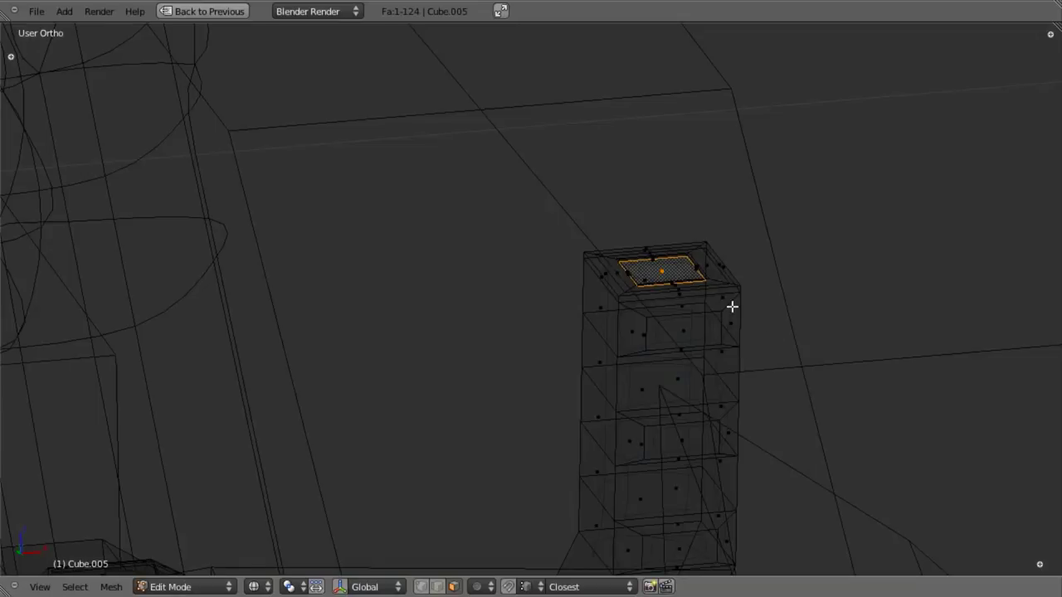
pyautogui.scroll(2, 732, 307)
pyautogui.press('s')
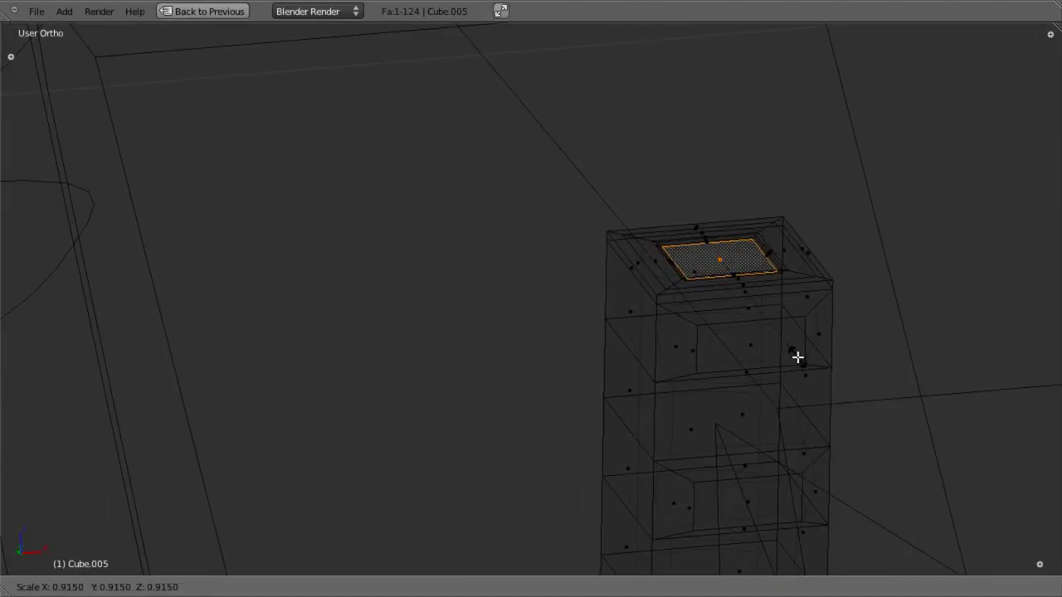
pyautogui.click(796, 347)
# Extrude the recessed top face upward in three stages to form a raised button on the handle.
pyautogui.press('z')
pyautogui.press('e')
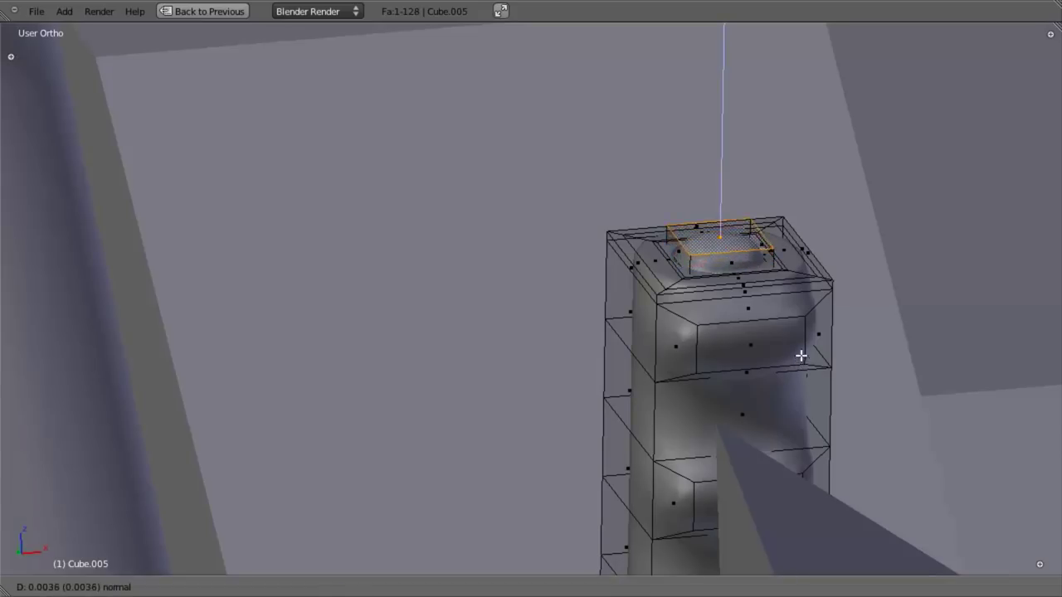
pyautogui.click(804, 370)
pyautogui.press('e')
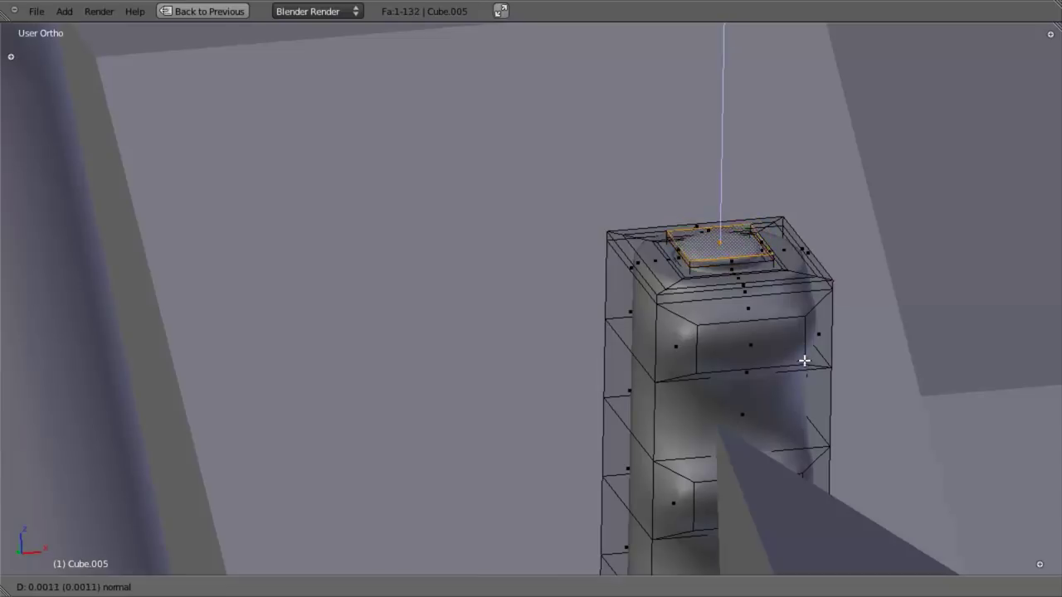
pyautogui.click(804, 346)
pyautogui.press('e')
pyautogui.click(804, 343)
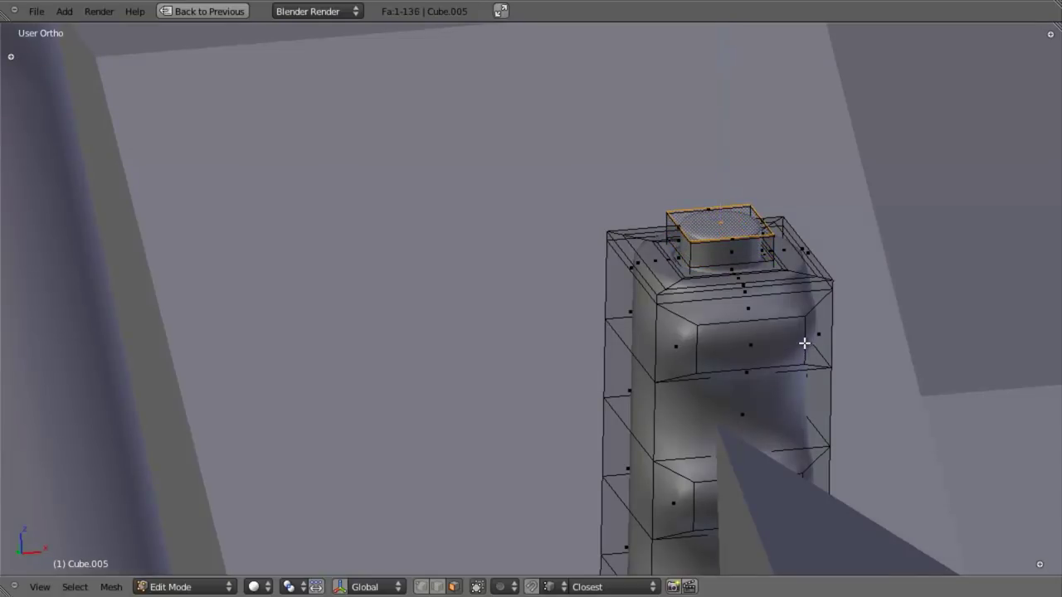
# Compare the whole handle with the background reference image in object mode, including from the right side view.
pyautogui.scroll(-6, 804, 344)
pyautogui.press('Tab')
pyautogui.press('a')
pyautogui.scroll(-5, 524, 376)
pyautogui.moveTo(524, 376); pyautogui.dragTo(477, 412, button='middle')
pyautogui.scroll(5, 581, 463)
pyautogui.scroll(3, 535, 334)
pyautogui.scroll(-6, 535, 334)
pyautogui.scroll(-5, 547, 474)
pyautogui.press('KP_3')
pyautogui.scroll(5, 549, 396)
pyautogui.keyDown('shift'); pyautogui.moveTo(632, 402); pyautogui.dragTo(424, 418, button='middle'); pyautogui.keyUp('shift')
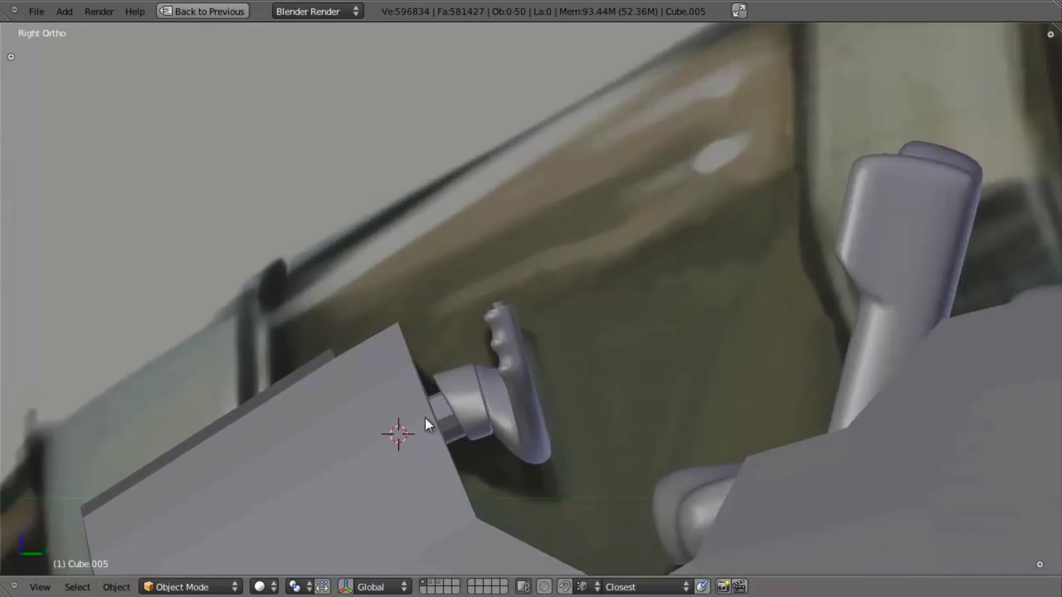
# Examine the mesh of the grip, its curved arm and the hub from several angles to see how the edge loops run.
pyautogui.press('Tab')
pyautogui.scroll(8, 673, 390)
pyautogui.moveTo(675, 403); pyautogui.dragTo(655, 429, button='middle')
pyautogui.press('a')
pyautogui.moveTo(610, 379); pyautogui.dragTo(630, 404, button='middle')
pyautogui.scroll(4, 630, 404)
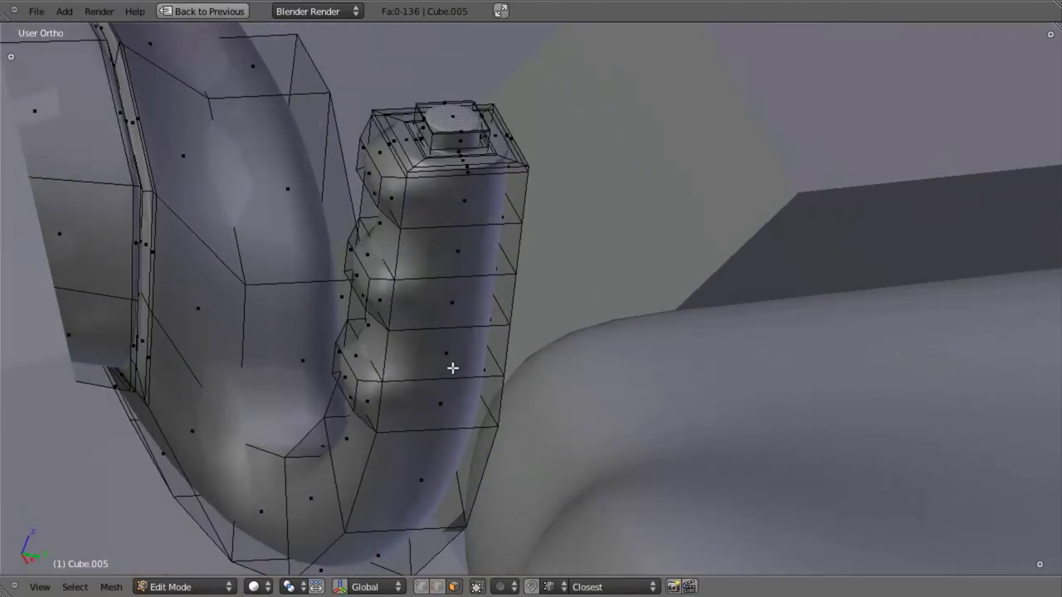
pyautogui.moveTo(453, 369); pyautogui.dragTo(595, 321, button='middle')
pyautogui.scroll(1, 609, 359)
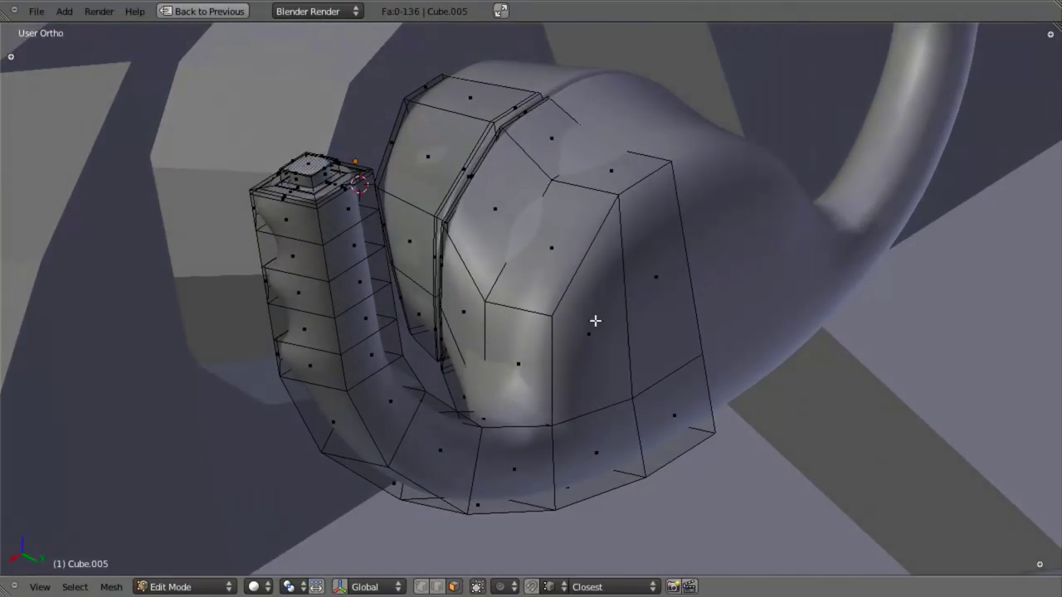
pyautogui.moveTo(599, 218)
pyautogui.mouseDown(button='middle')
pyautogui.moveTo(636, 260)
pyautogui.moveTo(513, 431)
pyautogui.mouseUp(button='middle')
pyautogui.press('KP_3')
pyautogui.press('z')
pyautogui.press('z')
pyautogui.moveTo(699, 222)
pyautogui.mouseDown(button='middle')
pyautogui.moveTo(714, 212)
pyautogui.moveTo(727, 239)
pyautogui.mouseUp(button='middle')
pyautogui.hotkey('ctrl', 'r')
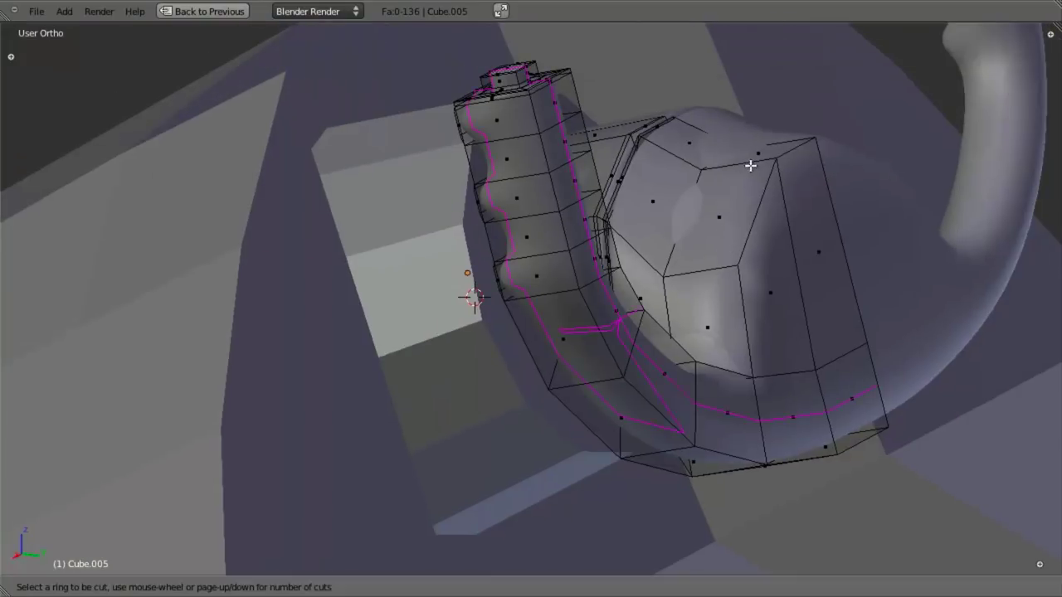
pyautogui.press('Escape')
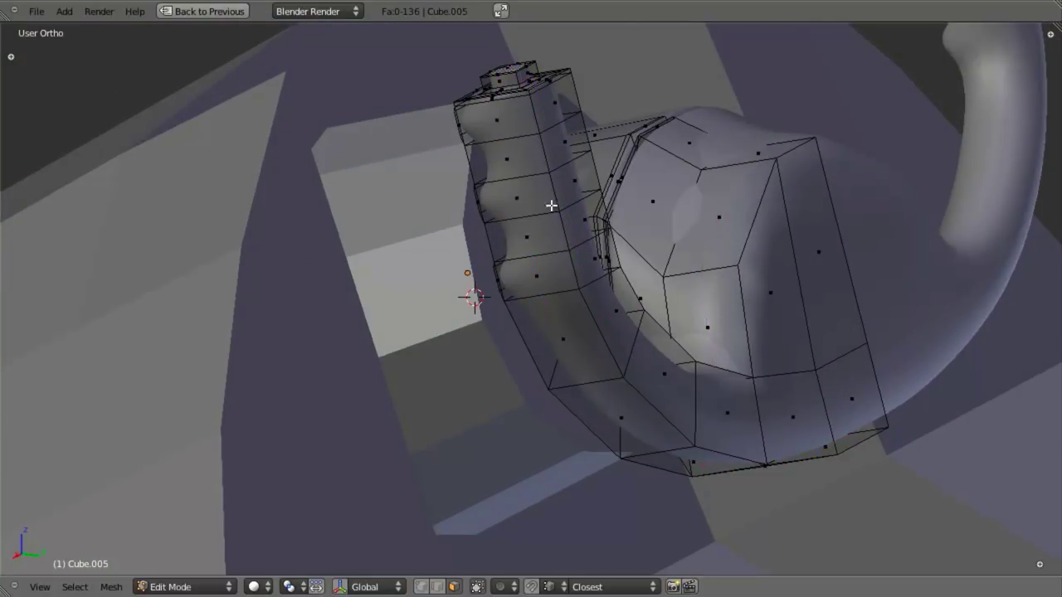
# Switch from face to vertex selection for the grip's end button and clear the selection.
pyautogui.moveTo(550, 207); pyautogui.dragTo(569, 441, button='middle')
pyautogui.scroll(5, 629, 456)
pyautogui.scroll(4, 569, 442)
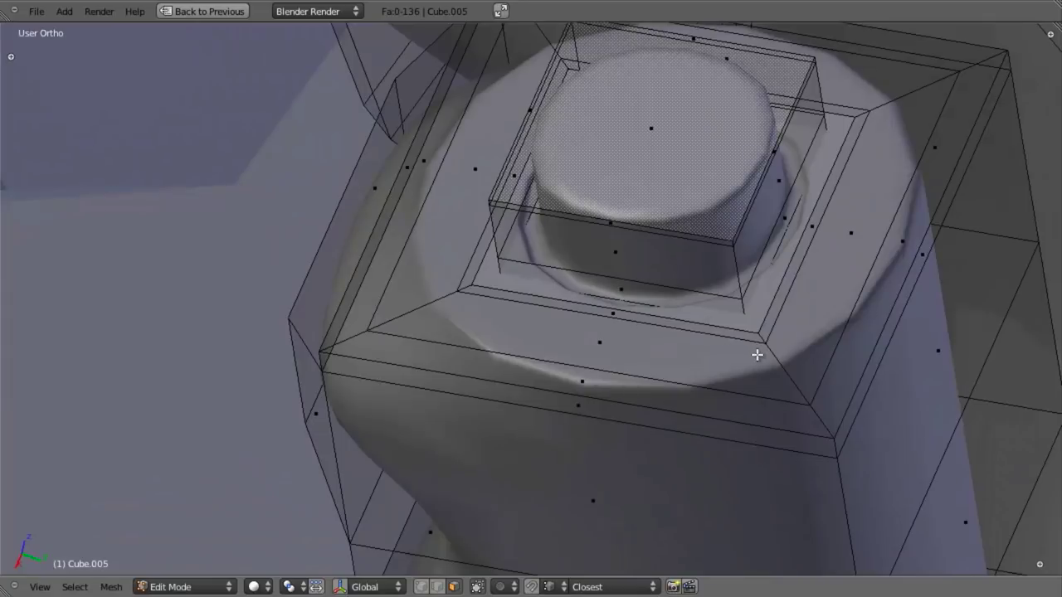
pyautogui.keyDown('shift'); pyautogui.moveTo(757, 354); pyautogui.dragTo(636, 382, button='middle'); pyautogui.keyUp('shift')
pyautogui.scroll(4, 691, 371)
pyautogui.press('l')
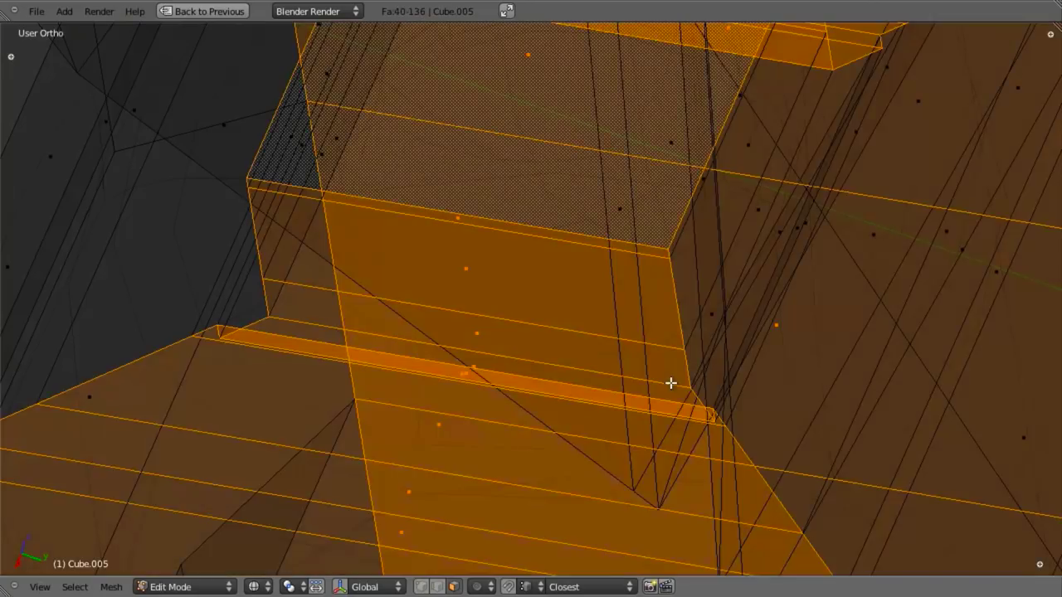
pyautogui.hotkey('ctrl', 'Tab')
pyautogui.click(343, 316)
pyautogui.press('a')
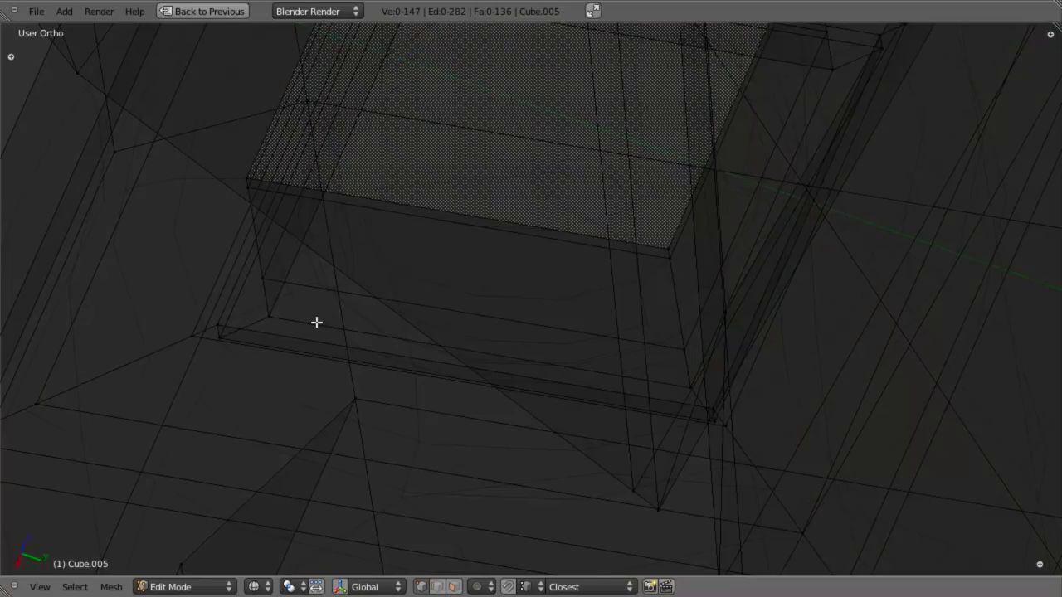
# Select the end button's block of edge loops, split it from the grip and scale it up to about 1.08.
pyautogui.keyDown('alt'); pyautogui.rightClick(313, 319); pyautogui.keyUp('alt')
pyautogui.keyDown('alt'); pyautogui.keyDown('shift'); pyautogui.rightClick(304, 287); pyautogui.keyUp('shift'); pyautogui.keyUp('alt')
pyautogui.press('z')
pyautogui.keyDown('alt'); pyautogui.keyDown('shift'); pyautogui.rightClick(499, 222); pyautogui.keyUp('shift'); pyautogui.keyUp('alt')
pyautogui.keyDown('alt'); pyautogui.keyDown('shift'); pyautogui.rightClick(499, 222); pyautogui.keyUp('shift'); pyautogui.keyUp('alt')
pyautogui.scroll(-5, 573, 168)
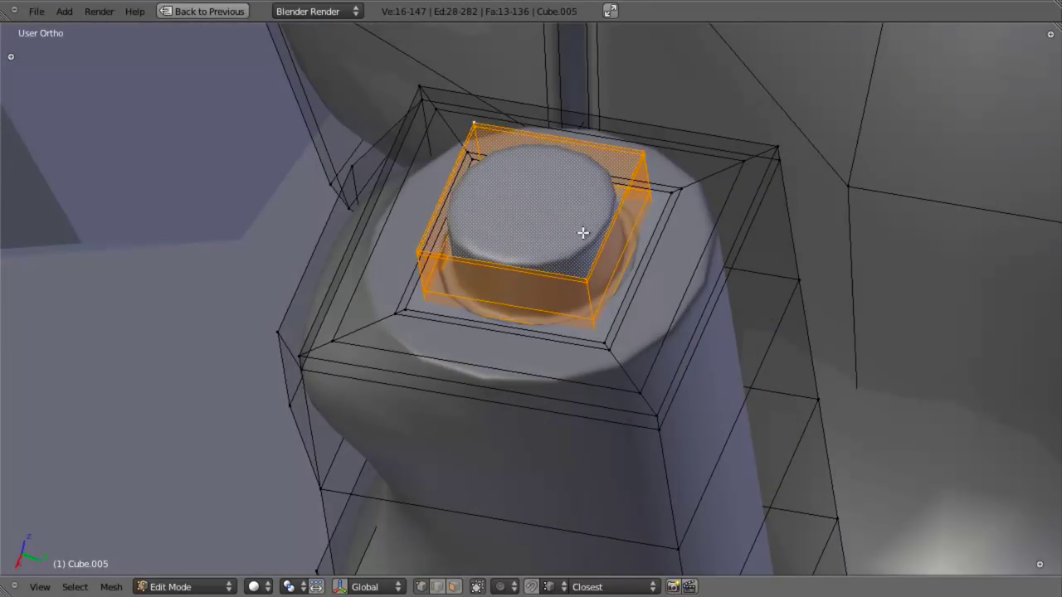
pyautogui.press('s')
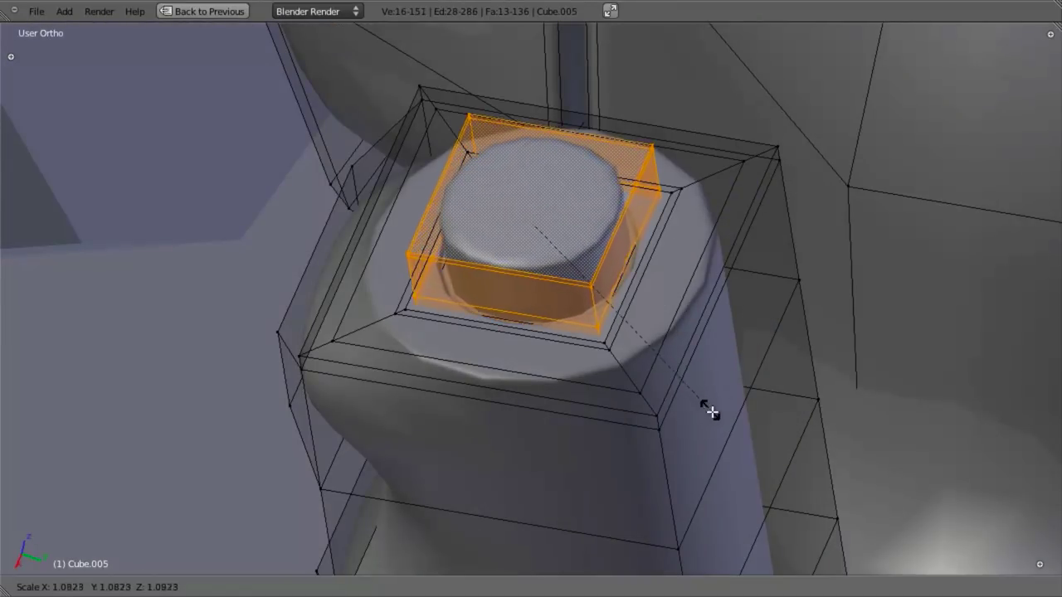
pyautogui.click(711, 410)
# Delete the four vertices of the edge loop around the base of the end button.
pyautogui.press('z')
pyautogui.scroll(3, 614, 393)
pyautogui.moveTo(525, 380); pyautogui.dragTo(408, 314, button='middle')
pyautogui.press('a')
pyautogui.press('z')
pyautogui.press('x')
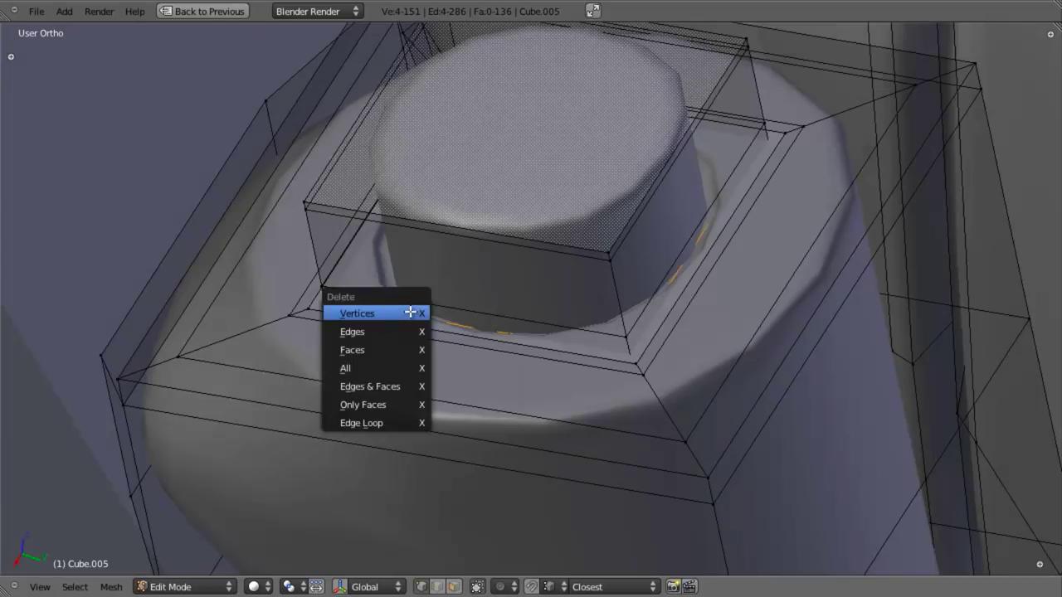
pyautogui.click(407, 311)
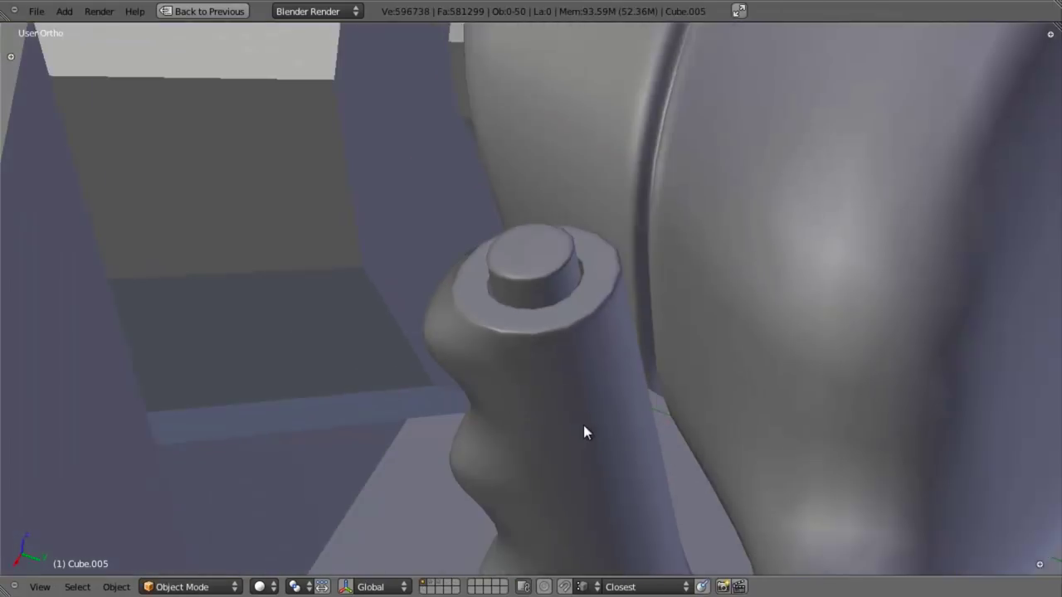
# Try a lengthwise loop cut along the finger-grip section and around the curved arm.
pyautogui.scroll(-4, 584, 425)
pyautogui.moveTo(571, 391); pyautogui.dragTo(596, 360, button='middle')
pyautogui.press('Tab')
pyautogui.keyDown('shift'); pyautogui.moveTo(698, 420); pyautogui.dragTo(507, 263, button='middle'); pyautogui.keyUp('shift')
pyautogui.hotkey('ctrl', 'r')
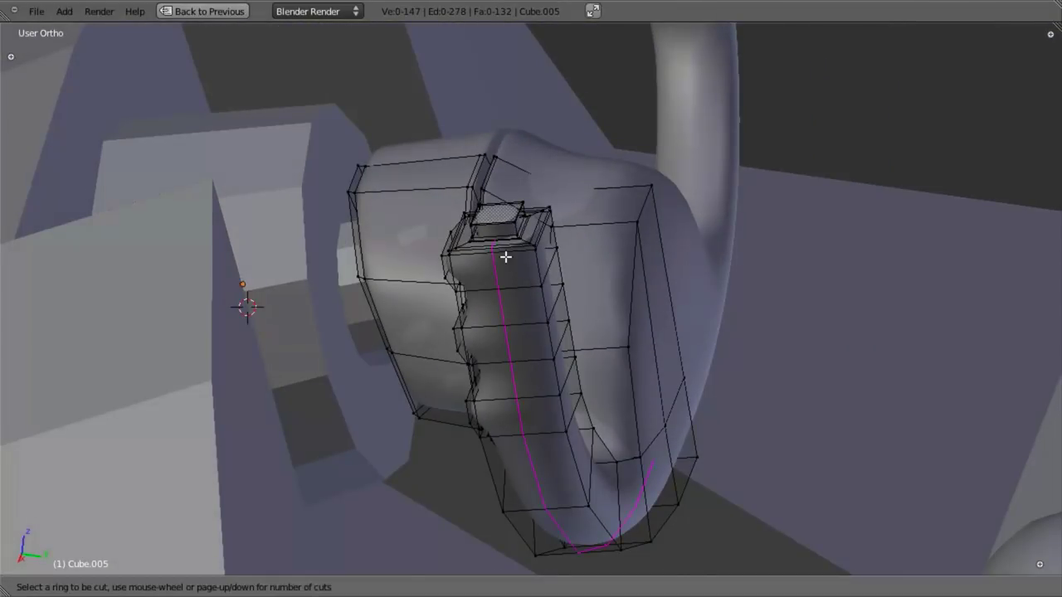
pyautogui.click(507, 257)
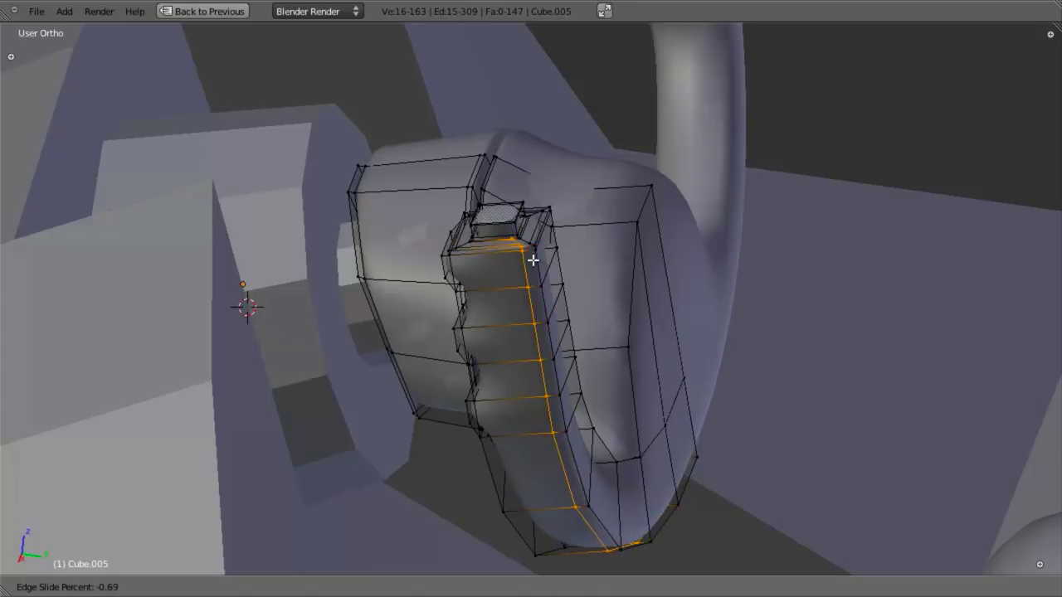
pyautogui.click(516, 263)
pyautogui.hotkey('ctrl', 'z')
# Add a lengthwise loop cut along the grip, slid off-centre toward the handle's outer face.
pyautogui.moveTo(589, 262); pyautogui.dragTo(337, 315, button='middle')
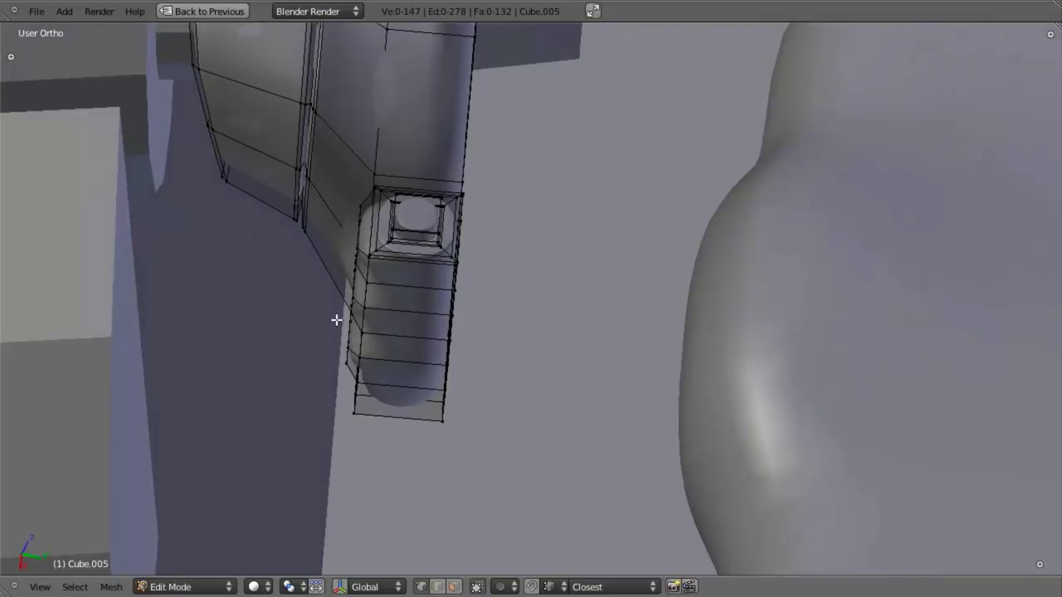
pyautogui.hotkey('ctrl', 'r')
pyautogui.click(422, 269)
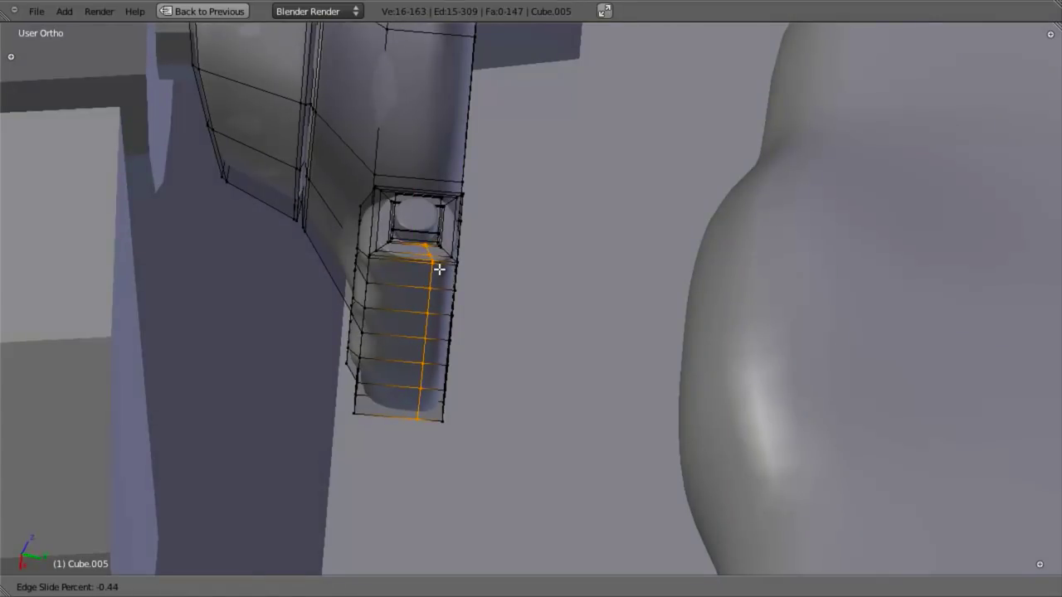
pyautogui.click(436, 269)
# Add a second lengthwise loop cut on the opposite side of the grip, running up through the hub.
pyautogui.moveTo(437, 269); pyautogui.dragTo(437, 149, button='middle')
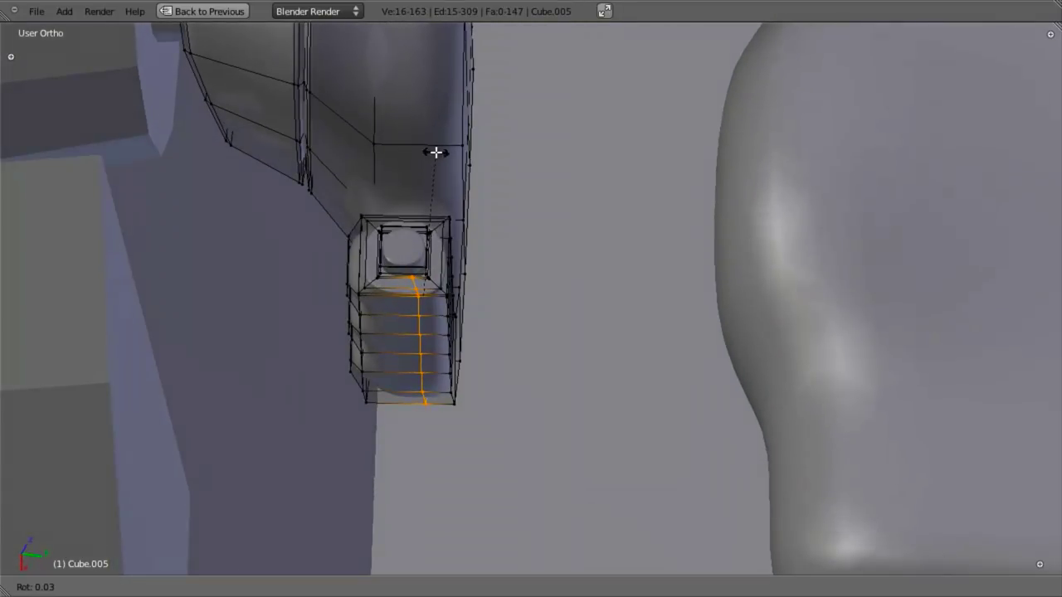
pyautogui.hotkey('ctrl', 'r')
pyautogui.click(428, 140)
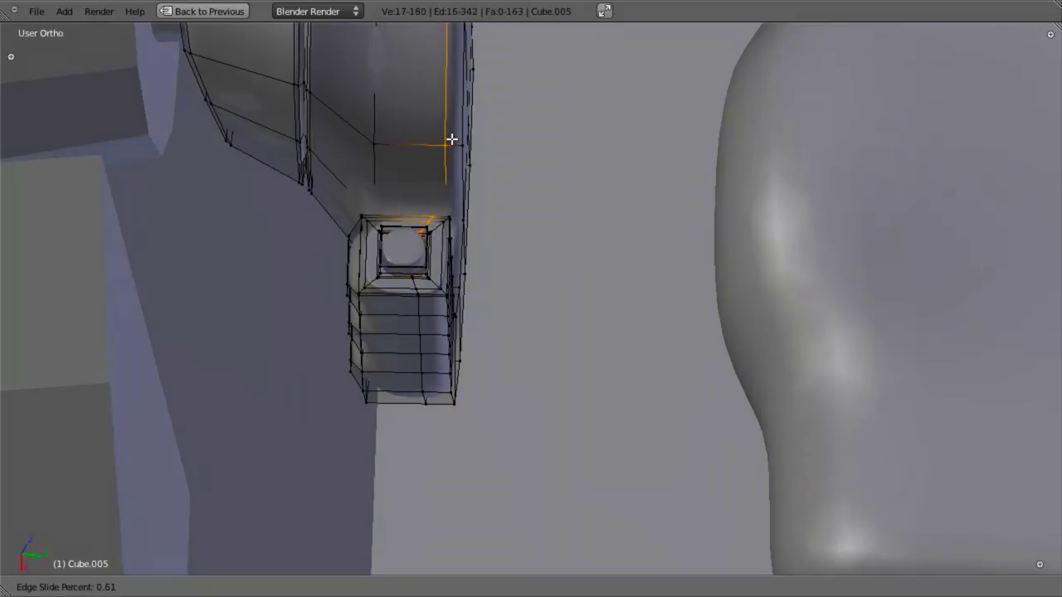
pyautogui.click(439, 140)
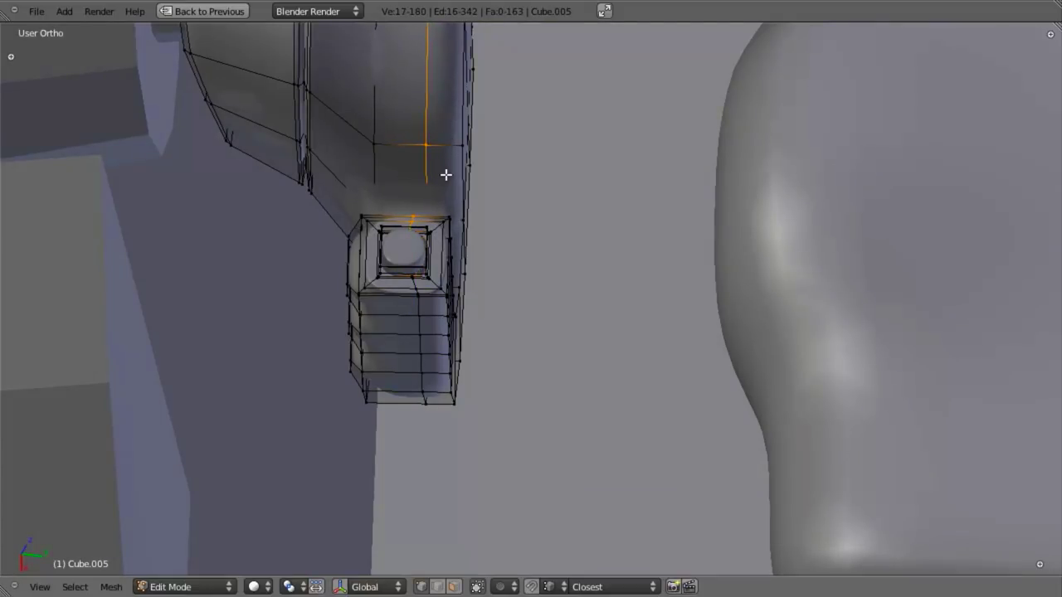
# Edge-slide the new hub loop closer to the handle's outer face and check the smoothed shape.
pyautogui.hotkey('ctrl', 'e')
pyautogui.click(461, 196)
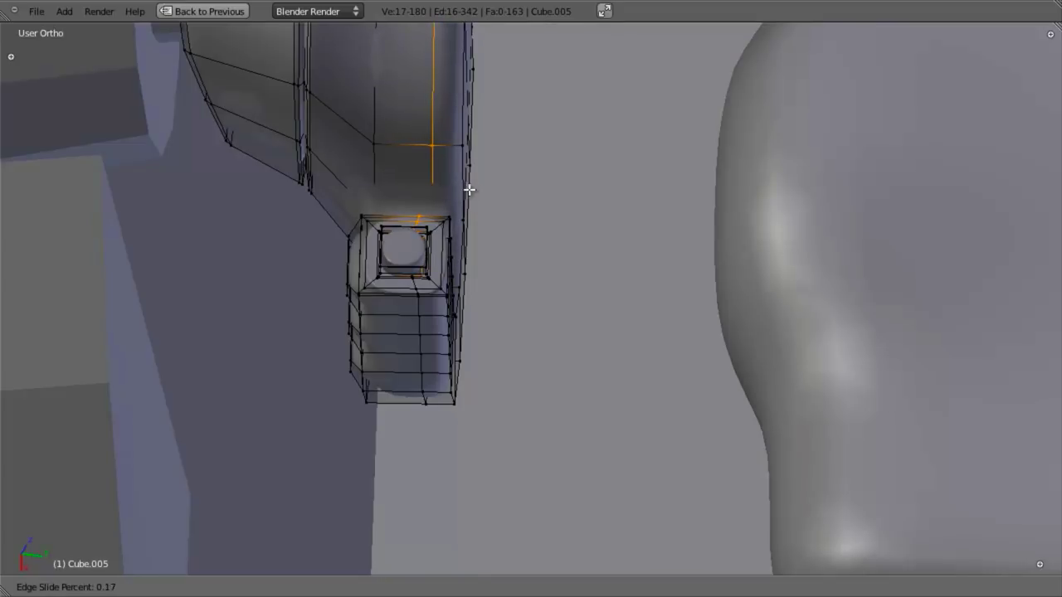
pyautogui.click(472, 190)
pyautogui.press('Tab')
pyautogui.scroll(-2, 515, 288)
pyautogui.moveTo(514, 289); pyautogui.dragTo(520, 325, button='middle')
pyautogui.press('Tab')
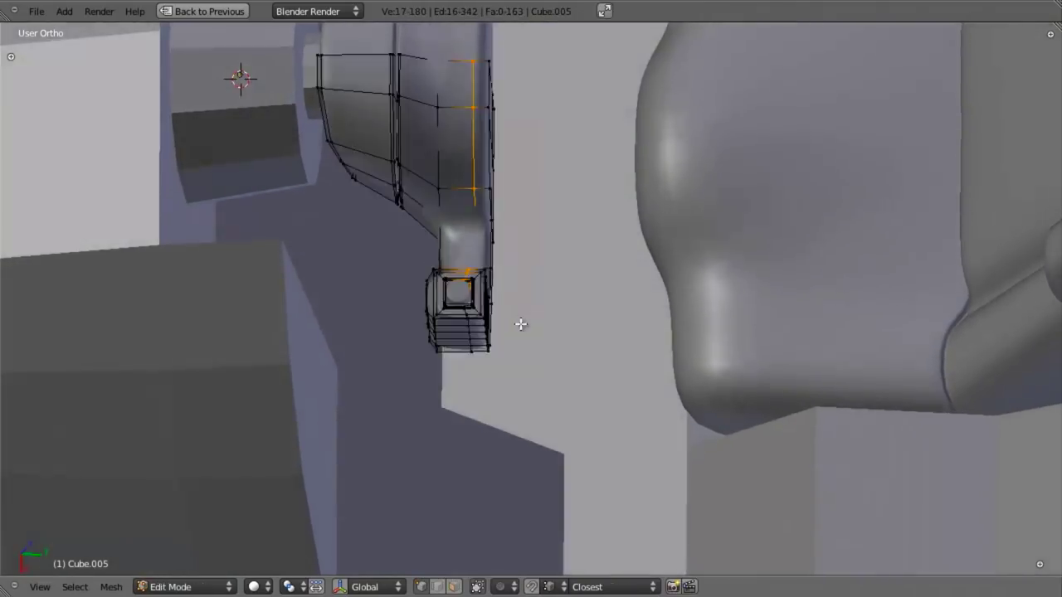
pyautogui.scroll(3, 521, 324)
pyautogui.hotkey('ctrl', 'e')
pyautogui.click(521, 325)
pyautogui.click(520, 319)
pyautogui.press('Tab')
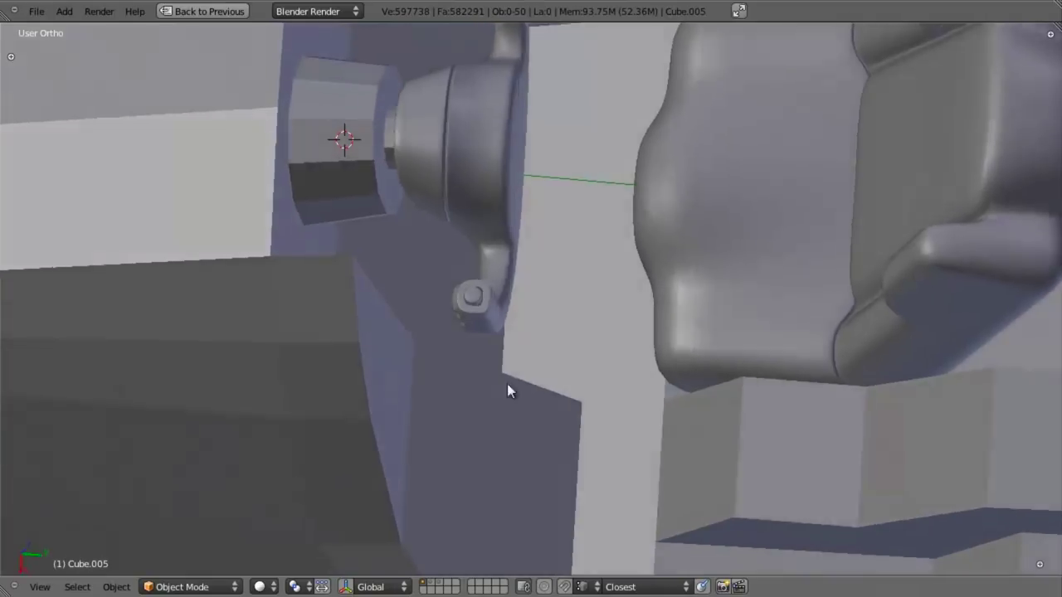
# Try a loop cut along the outer side of the grip and curved arm and move it along the Y axis.
pyautogui.moveTo(507, 384); pyautogui.dragTo(543, 325, button='middle')
pyautogui.press('Tab')
pyautogui.hotkey('ctrl', 'r')
pyautogui.click(630, 322)
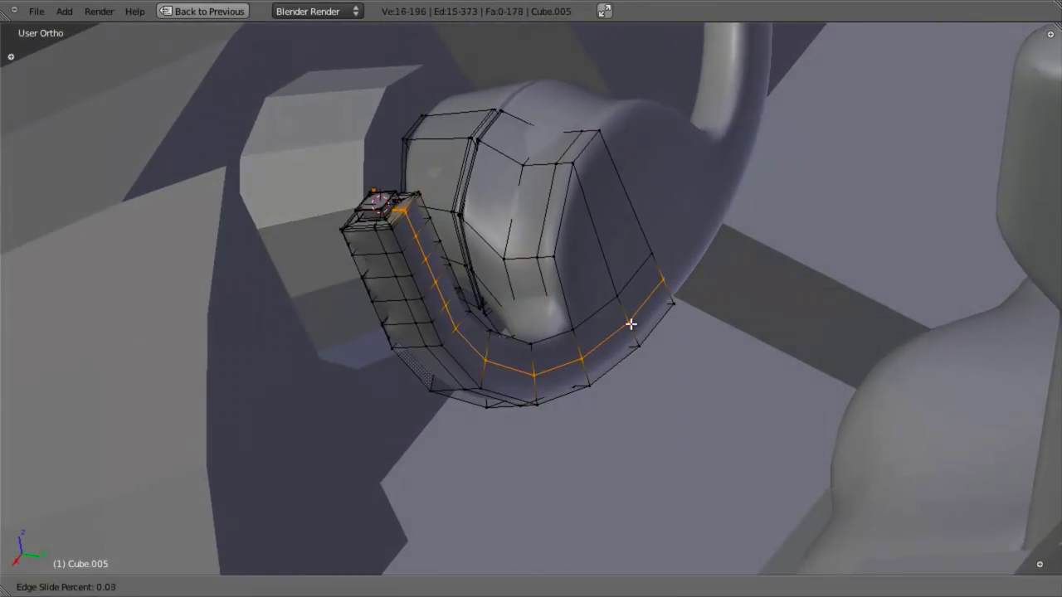
pyautogui.click(626, 356)
pyautogui.moveTo(626, 356); pyautogui.dragTo(548, 404, button='middle')
pyautogui.press('g')
pyautogui.press('y')
pyautogui.click(677, 412)
pyautogui.press('Tab')
pyautogui.press('Tab')
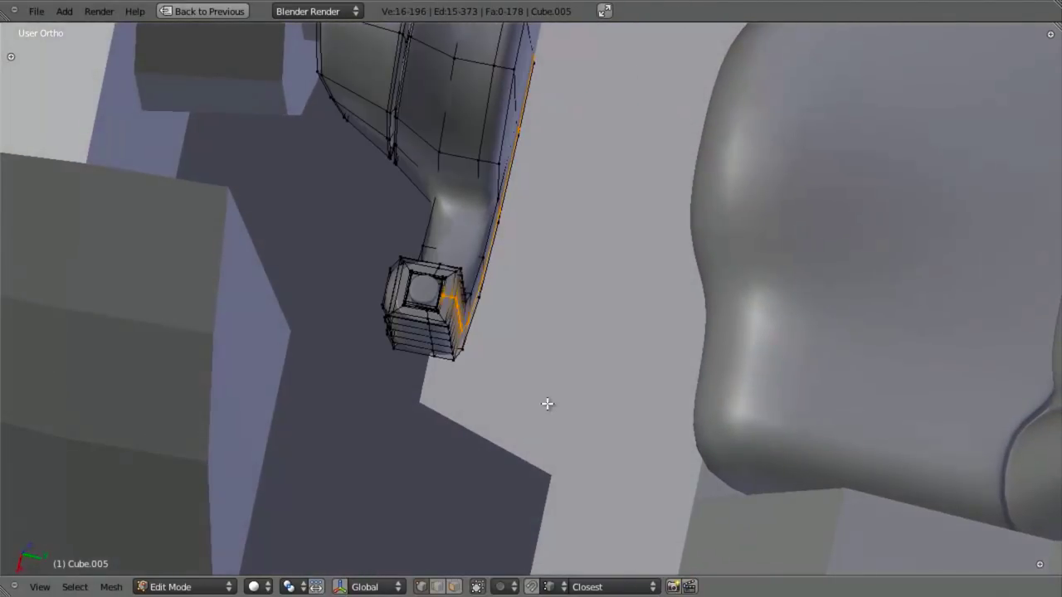
# Select the lower edge loops of the recess around the end button and scale them inward beneath the button.
pyautogui.scroll(5, 695, 356)
pyautogui.moveTo(510, 366)
pyautogui.keyDown('shift'); pyautogui.mouseDown(button='middle')
pyautogui.moveTo(687, 348)
pyautogui.moveTo(518, 378)
pyautogui.mouseUp(button='middle'); pyautogui.keyUp('shift')
pyautogui.scroll(9, 527, 349)
pyautogui.press('z')
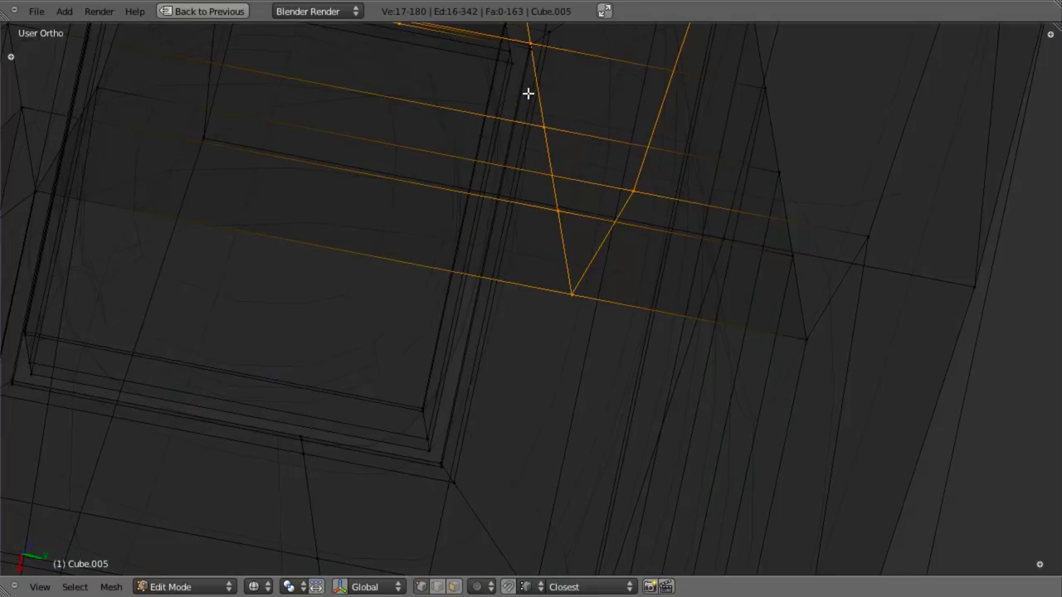
pyautogui.keyDown('alt'); pyautogui.rightClick(528, 94); pyautogui.keyUp('alt')
pyautogui.keyDown('alt'); pyautogui.keyDown('shift'); pyautogui.rightClick(520, 100); pyautogui.keyUp('shift'); pyautogui.keyUp('alt')
pyautogui.press('z')
pyautogui.scroll(-3, 741, 344)
pyautogui.hotkey('alt', 's')
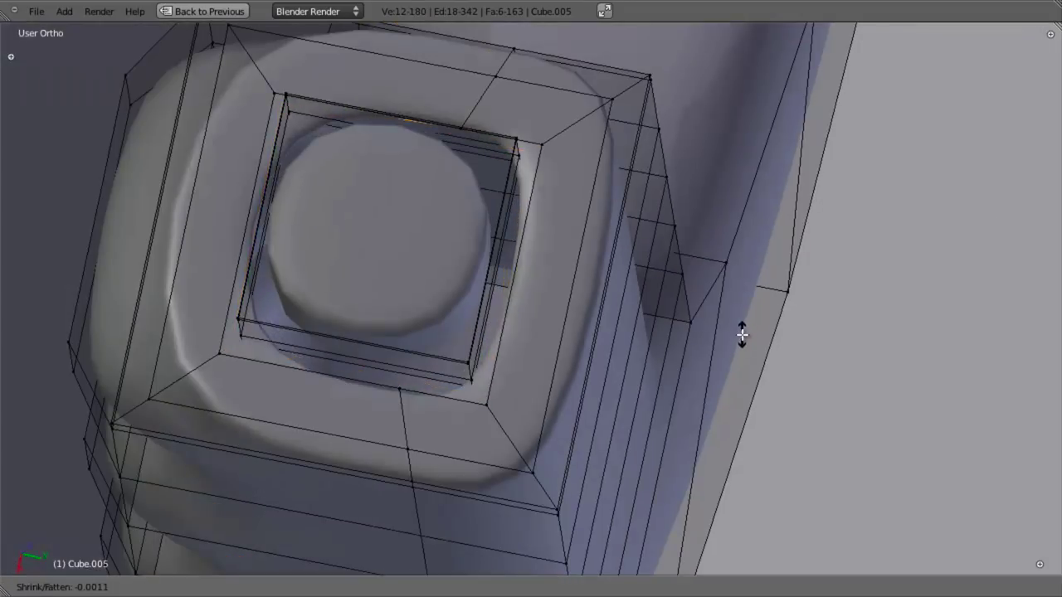
pyautogui.rightClick(748, 363)
pyautogui.press('s')
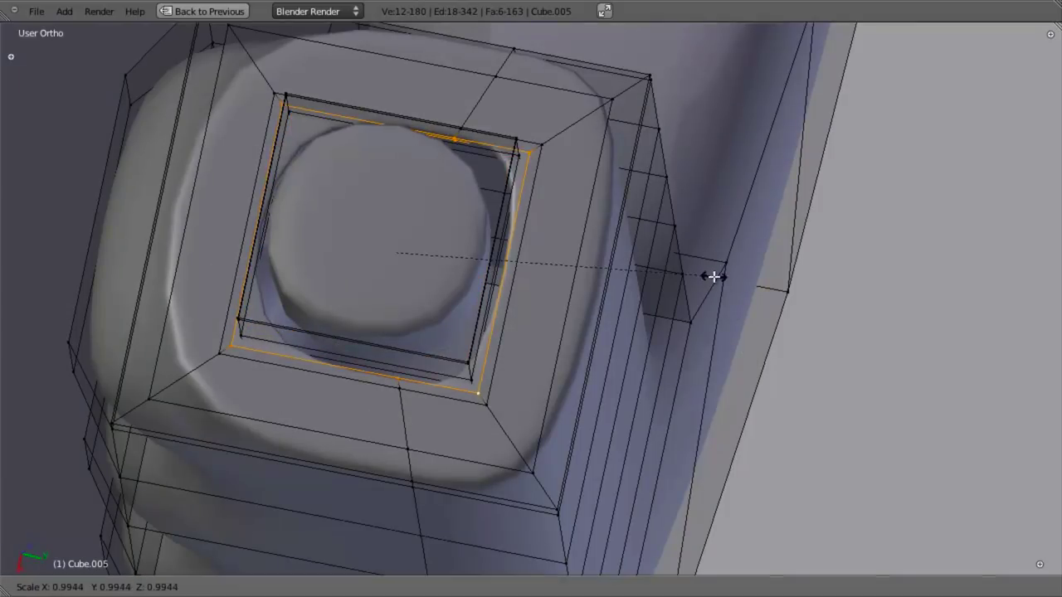
pyautogui.click(641, 209)
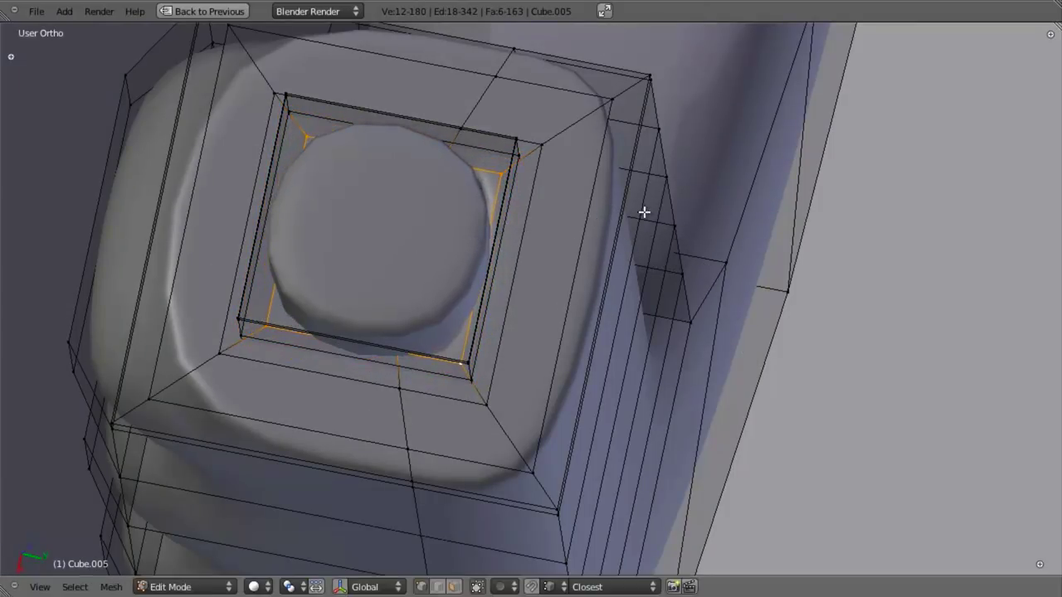
# Examine the smoothed button recess and the overall handle, alternating between object and edit mode.
pyautogui.press('Tab')
pyautogui.scroll(-9, 641, 407)
pyautogui.press('Tab')
pyautogui.scroll(10, 653, 435)
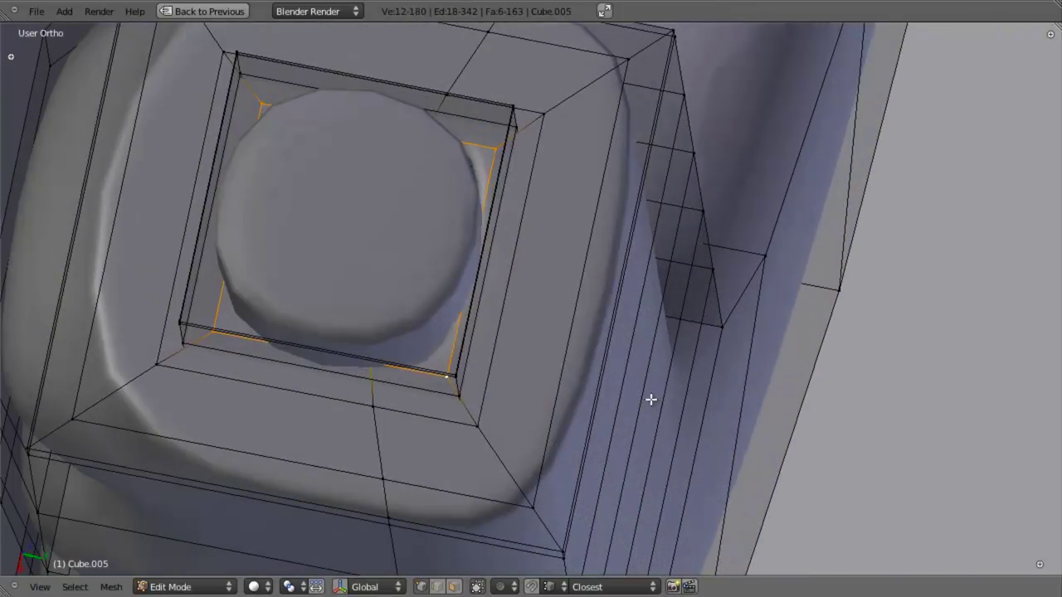
pyautogui.press('a')
pyautogui.scroll(-6, 656, 414)
pyautogui.press('Tab')
pyautogui.scroll(-4, 661, 425)
pyautogui.moveTo(661, 423); pyautogui.dragTo(452, 365, button='middle')
pyautogui.press('Tab')
pyautogui.scroll(6, 544, 479)
# Add a centred loop cut around the hub, crossing its flat outer face above the curved arm.
pyautogui.hotkey('ctrl', 'r')
pyautogui.click(456, 370)
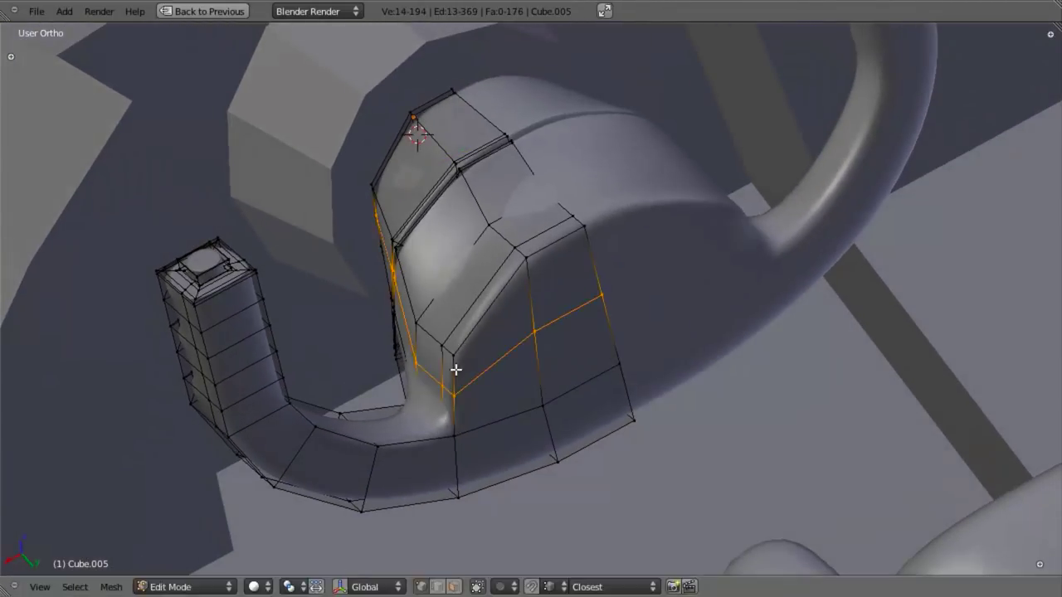
pyautogui.rightClick(461, 376)
pyautogui.moveTo(520, 382); pyautogui.dragTo(493, 365, button='middle')
pyautogui.scroll(2, 493, 365)
pyautogui.press('a')
pyautogui.keyDown('shift'); pyautogui.moveTo(523, 421); pyautogui.dragTo(526, 358, button='middle'); pyautogui.keyUp('shift')
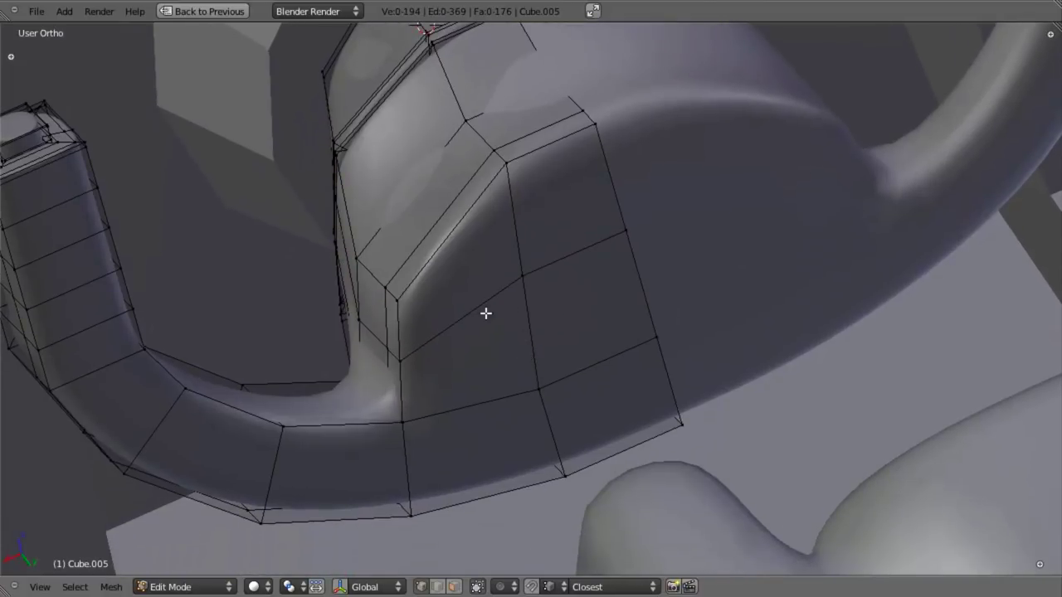
# Add a loop cut running down the hub's flat outer face and through the arm, near the middle of the faces.
pyautogui.hotkey('ctrl', 'r')
pyautogui.click(462, 288)
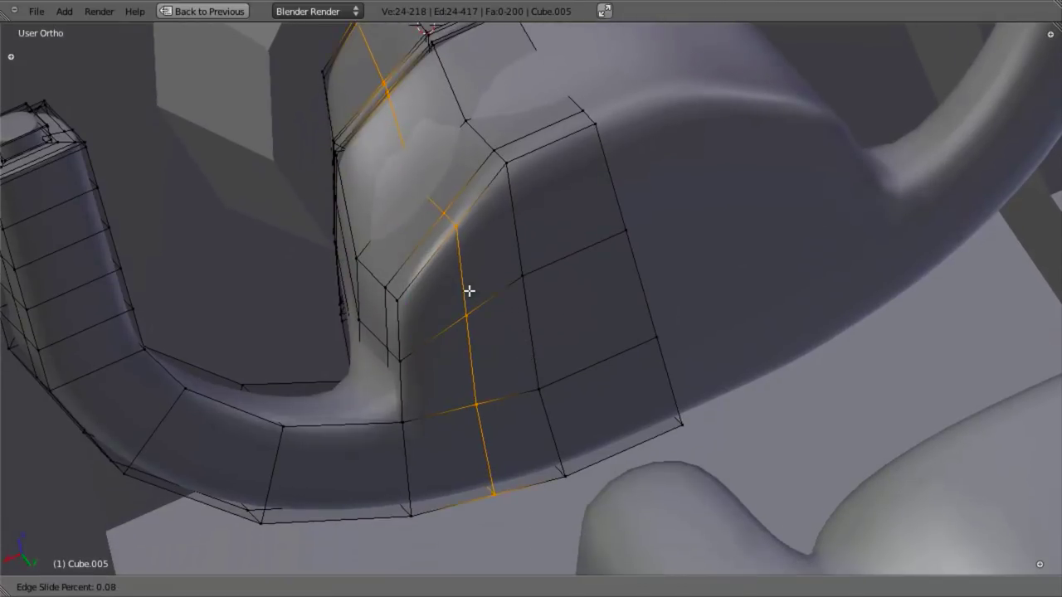
pyautogui.click(470, 294)
# Extrude the four lower faces of the hub's flat outer face in place and fatten them slightly outward.
pyautogui.press('a')
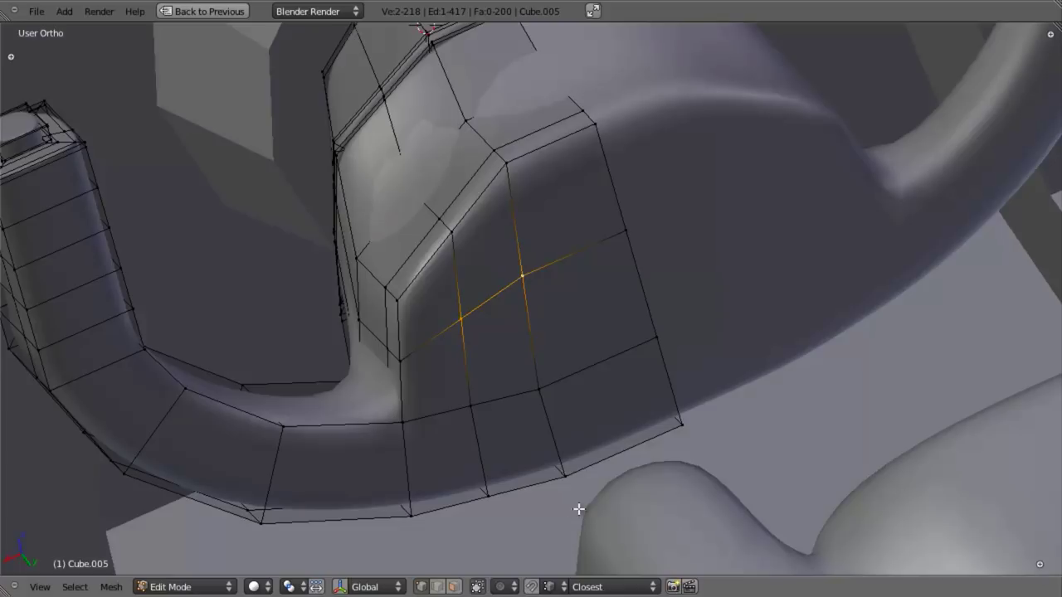
pyautogui.keyDown('shift'); pyautogui.rightClick(545, 413); pyautogui.keyUp('shift')
pyautogui.keyDown('shift'); pyautogui.rightClick(486, 403); pyautogui.keyUp('shift')
pyautogui.keyDown('shift'); pyautogui.rightClick(490, 486); pyautogui.keyUp('shift')
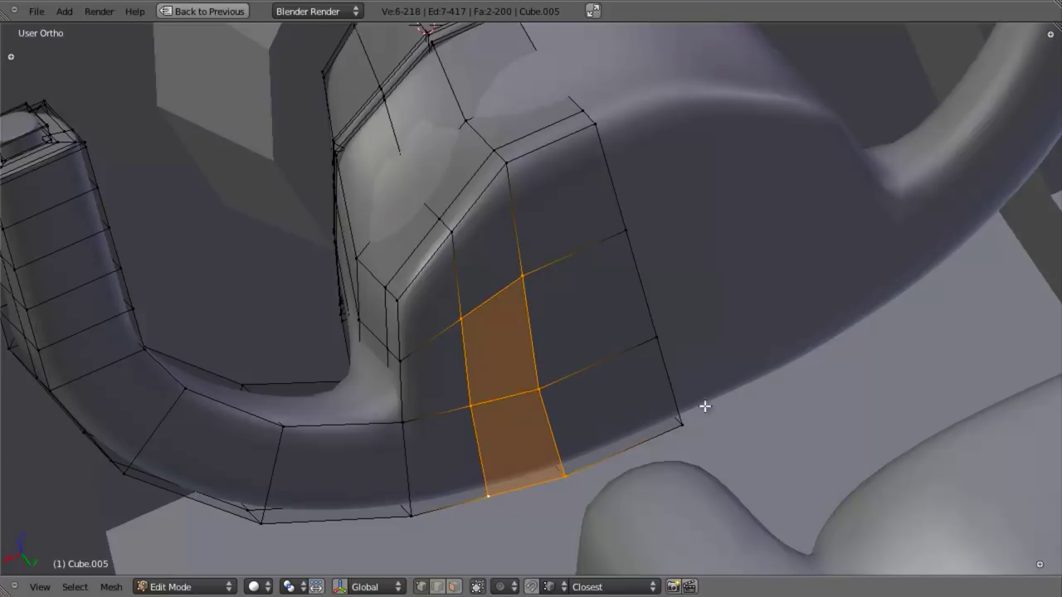
pyautogui.keyDown('shift'); pyautogui.rightClick(663, 344); pyautogui.keyUp('shift')
pyautogui.keyDown('shift'); pyautogui.rightClick(624, 243); pyautogui.keyUp('shift')
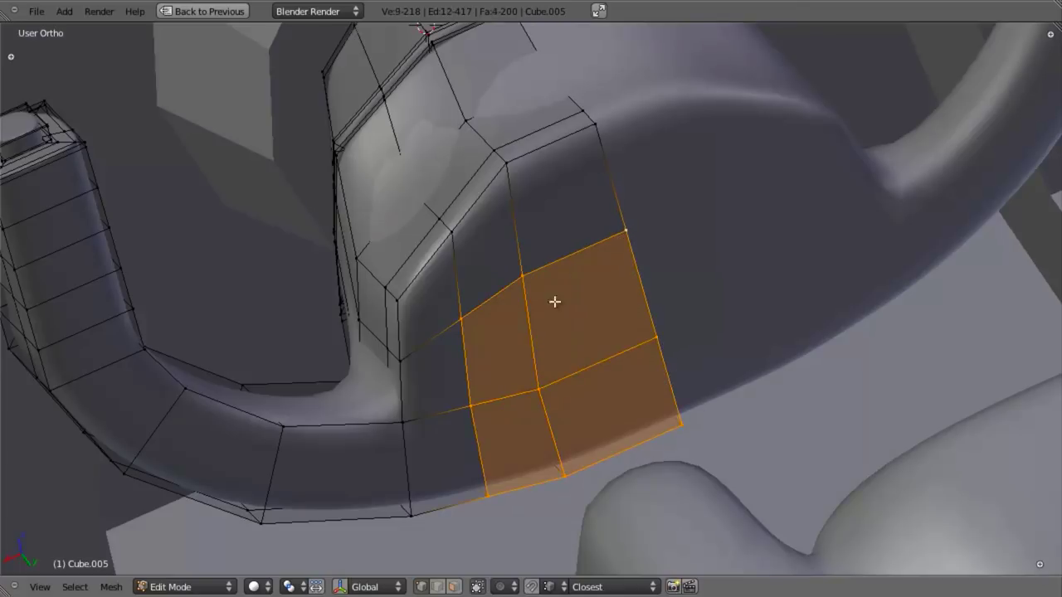
pyautogui.press('e')
pyautogui.press('Escape')
pyautogui.hotkey('alt', 's')
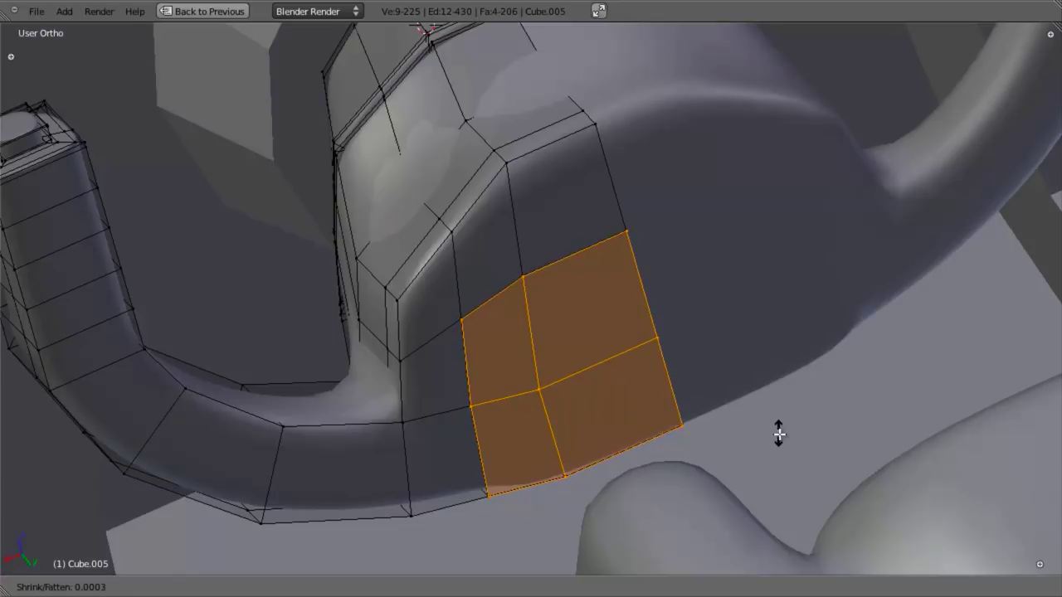
pyautogui.click(786, 455)
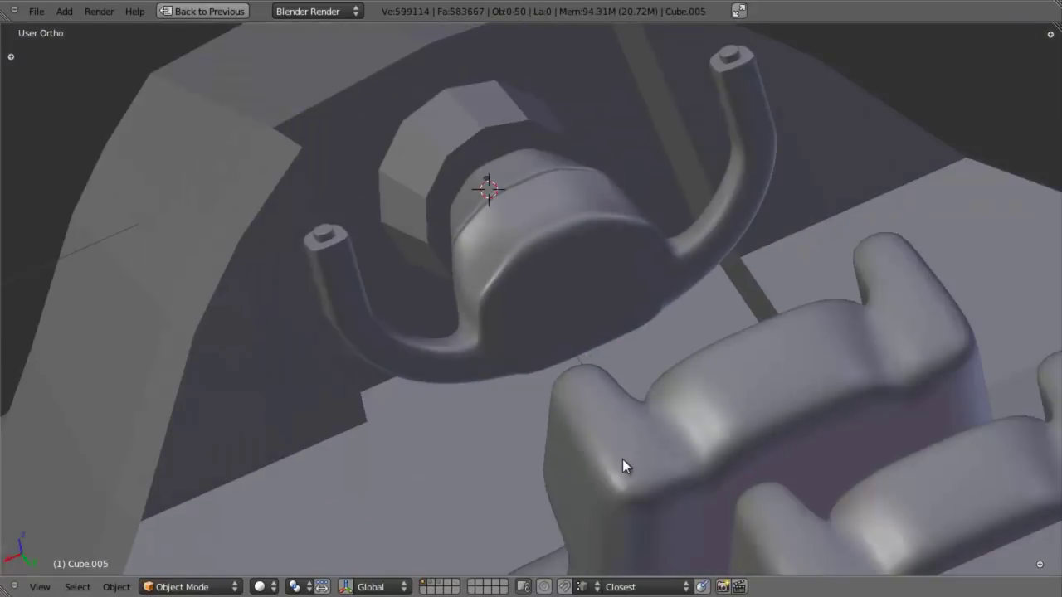
pyautogui.moveTo(623, 464); pyautogui.dragTo(662, 429, button='middle')
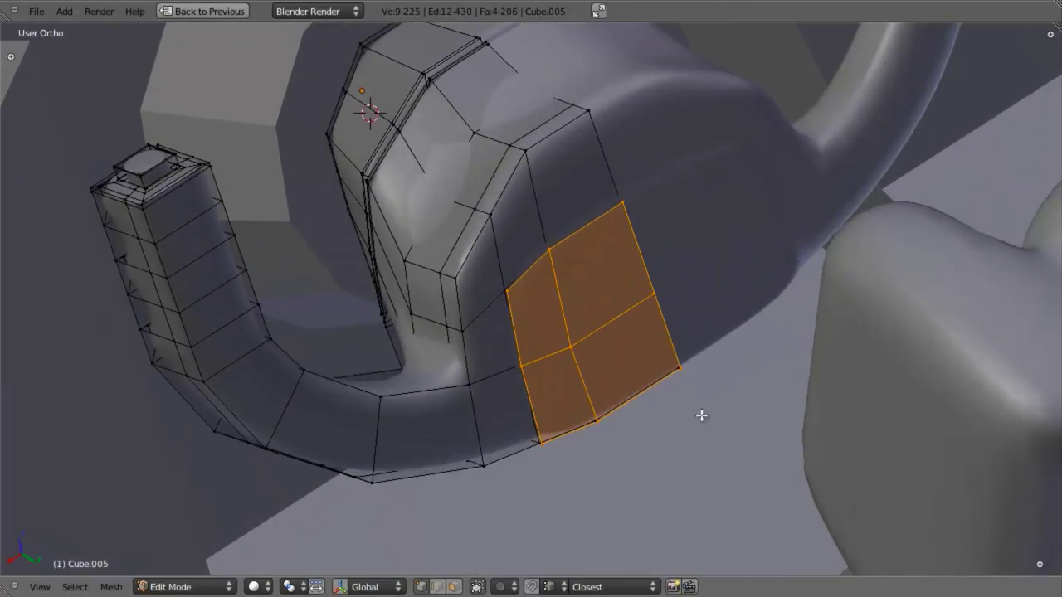
# Fatten the extruded lower panel further and, in the right side wireframe view, move it slightly away from the hub.
pyautogui.hotkey('alt', 's')
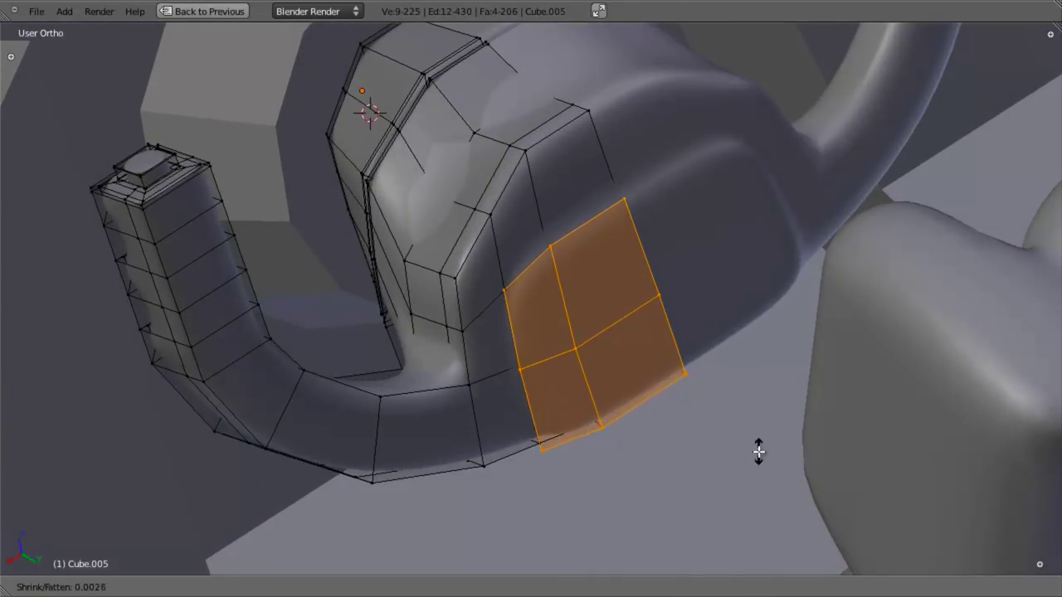
pyautogui.click(765, 489)
pyautogui.moveTo(711, 486); pyautogui.dragTo(800, 411, button='middle')
pyautogui.press('KP_3')
pyautogui.press('z')
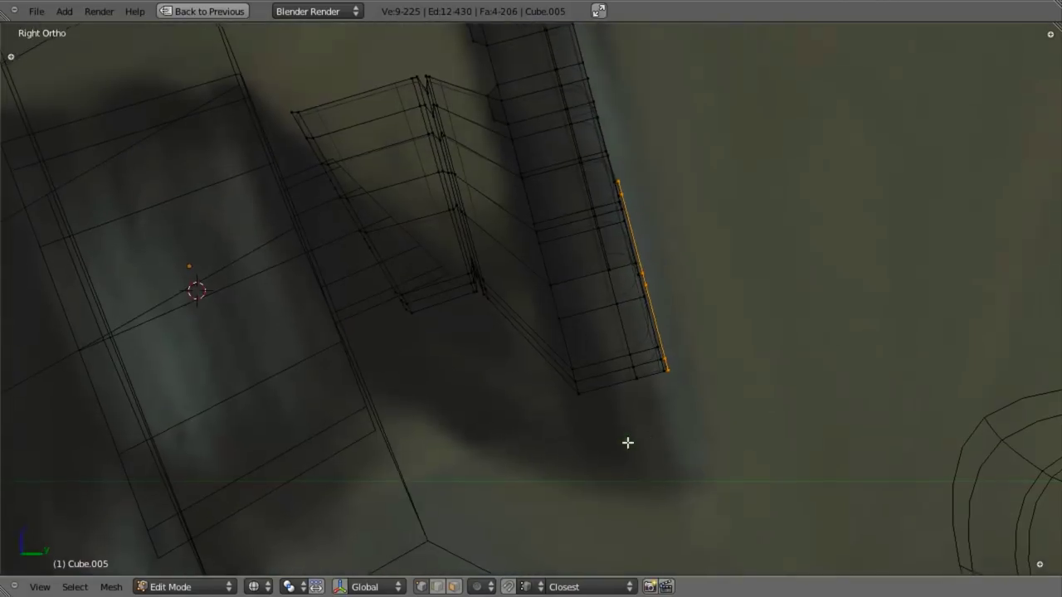
pyautogui.press('g')
pyautogui.press('z')
pyautogui.press('z')
pyautogui.press('Escape')
pyautogui.press('g')
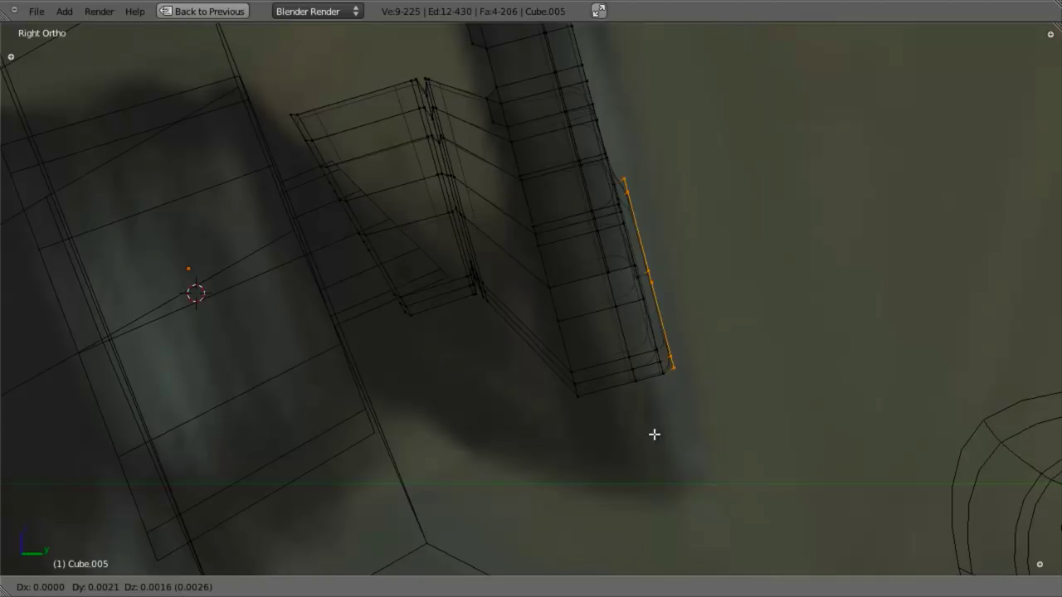
pyautogui.click(660, 432)
pyautogui.press('z')
# Extrude the two upper faces of the hub's outer face outward as a second raised panel.
pyautogui.moveTo(683, 322)
pyautogui.mouseDown(button='middle')
pyautogui.moveTo(654, 277)
pyautogui.moveTo(569, 290)
pyautogui.moveTo(558, 324)
pyautogui.mouseUp(button='middle')
pyautogui.hotkey('ctrl', 'Tab')
pyautogui.click(556, 331)
pyautogui.rightClick(572, 231)
pyautogui.keyDown('shift'); pyautogui.rightClick(617, 208); pyautogui.keyUp('shift')
pyautogui.moveTo(625, 319); pyautogui.dragTo(583, 378, button='middle')
pyautogui.press('e')
pyautogui.click(669, 321)
pyautogui.press('Tab')
pyautogui.scroll(-6, 671, 320)
pyautogui.scroll(7, 584, 378)
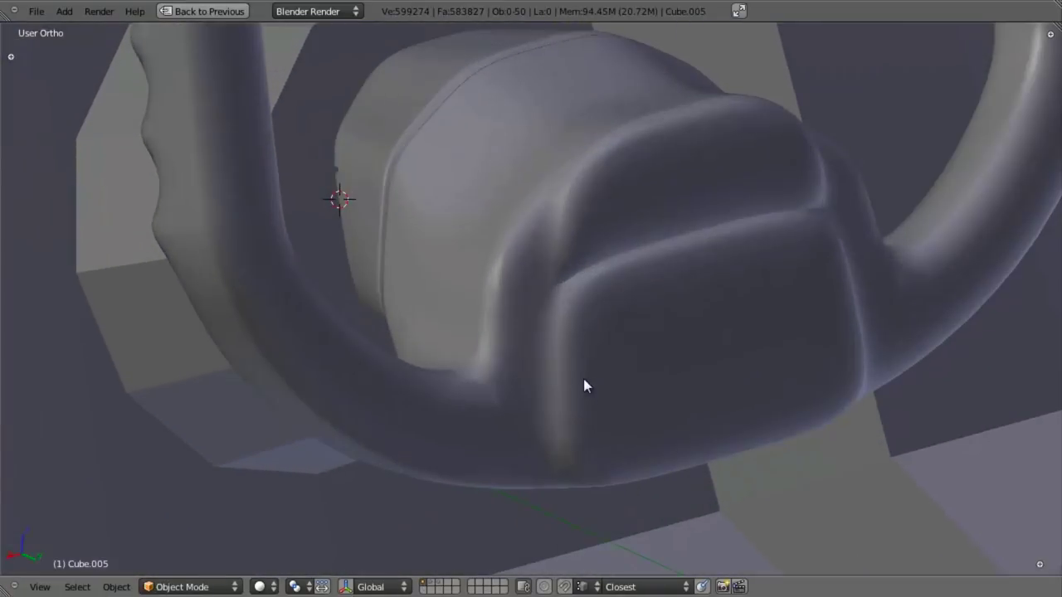
# Add a loop cut around the side walls of the upper raised panel and another around those of the lower panel.
pyautogui.press('Tab')
pyautogui.press('a')
pyautogui.moveTo(611, 322); pyautogui.dragTo(565, 307, button='middle')
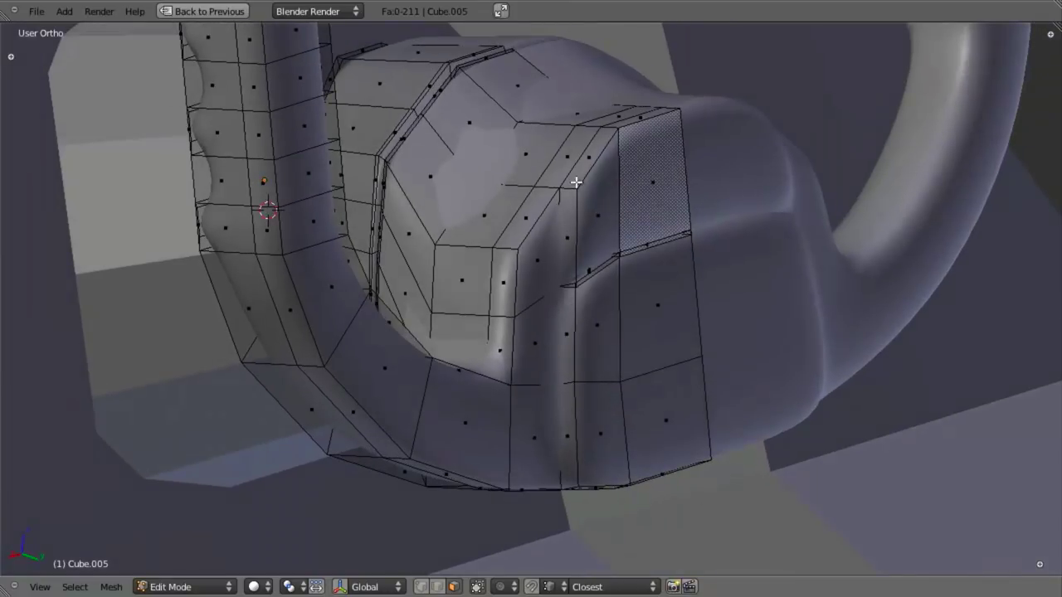
pyautogui.hotkey('ctrl', 'r')
pyautogui.click(570, 184)
pyautogui.click(562, 179)
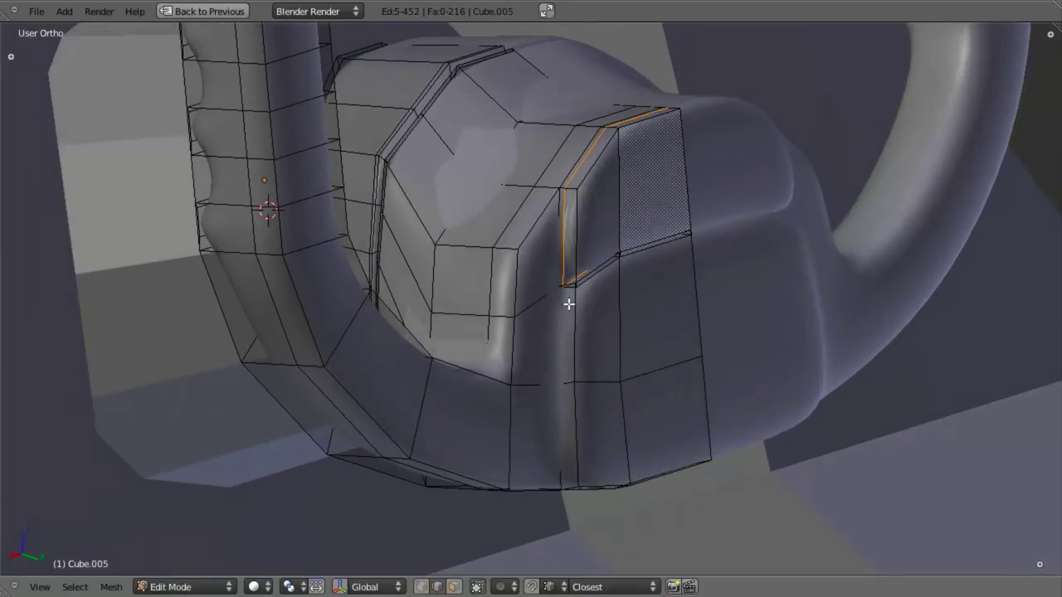
pyautogui.hotkey('ctrl', 'r')
pyautogui.click(567, 376)
pyautogui.click(562, 374)
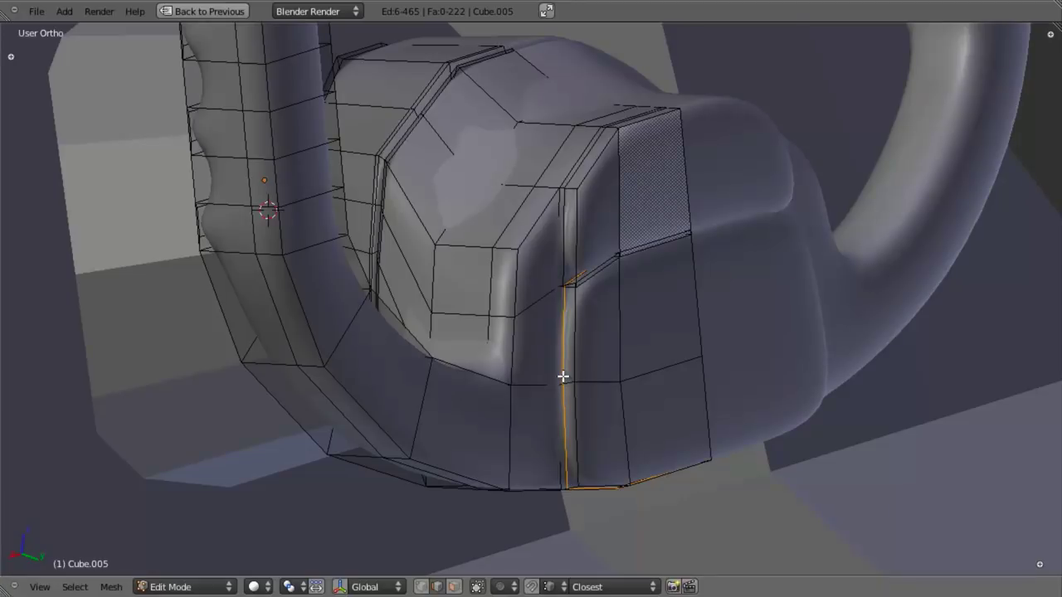
# Select the six front faces of both raised panels and smooth their vertices four times.
pyautogui.hotkey('ctrl', 'Tab')
pyautogui.click(562, 375)
pyautogui.rightClick(645, 326)
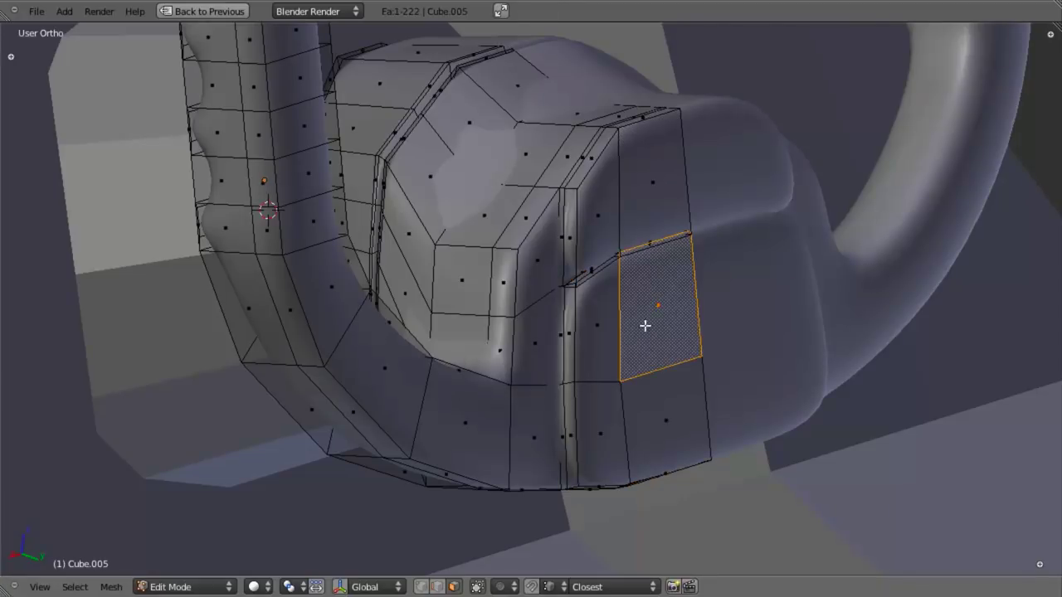
pyautogui.keyDown('shift'); pyautogui.rightClick(605, 414); pyautogui.keyUp('shift')
pyautogui.keyDown('shift'); pyautogui.rightClick(633, 382); pyautogui.keyUp('shift')
pyautogui.keyDown('shift'); pyautogui.rightClick(585, 327); pyautogui.keyUp('shift')
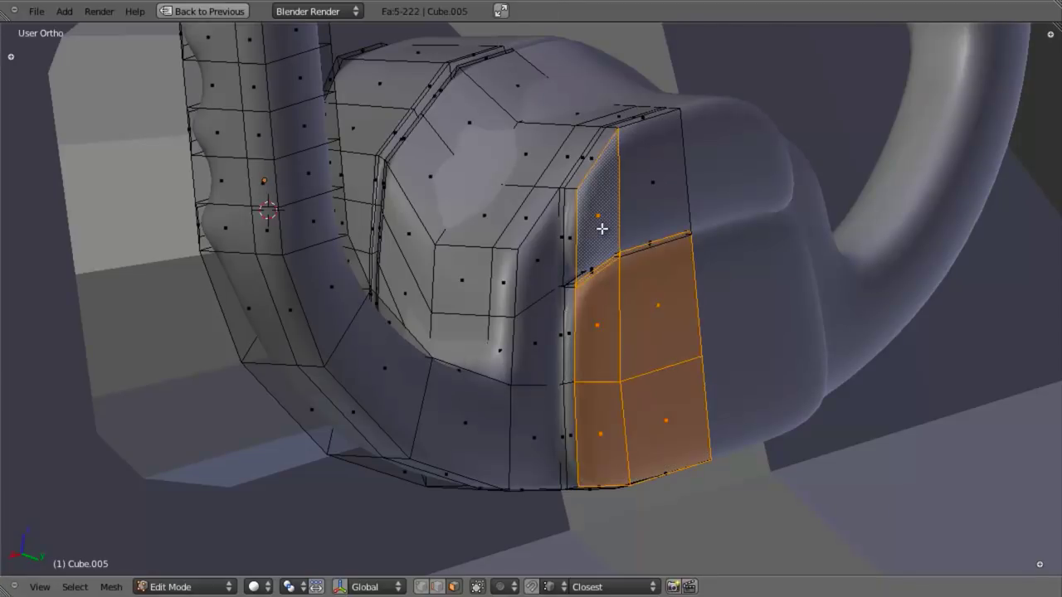
pyautogui.keyDown('shift'); pyautogui.rightClick(666, 202); pyautogui.keyUp('shift')
pyautogui.press('w')
pyautogui.click(817, 347)
pyautogui.press('w')
pyautogui.click(816, 347)
pyautogui.press('w')
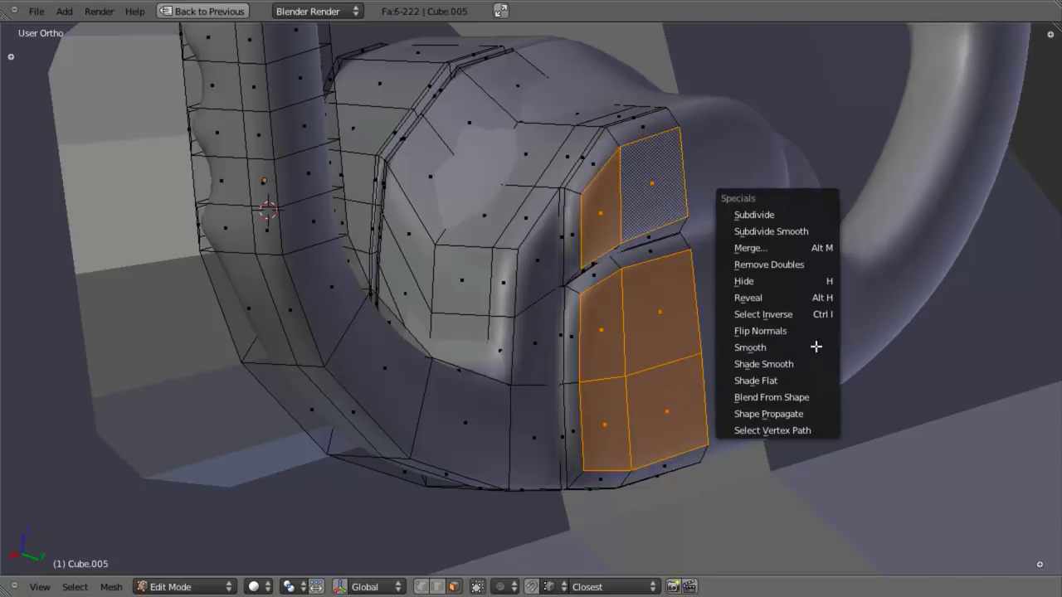
pyautogui.click(816, 347)
pyautogui.press('w')
pyautogui.click(815, 346)
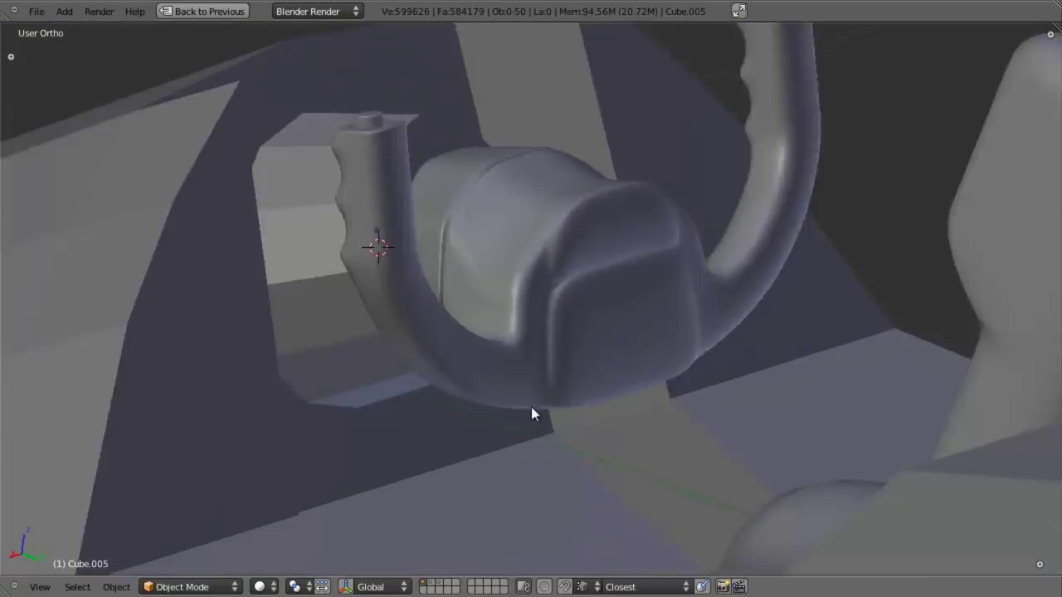
pyautogui.moveTo(531, 406); pyautogui.dragTo(556, 357, button='middle')
# Give the mounting cylinder behind the hub a Subdivision Surface modifier with Optimal Display and shade all its faces smooth.
pyautogui.rightClick(555, 356)
pyautogui.press('Tab')
pyautogui.scroll(-3, 581, 390)
pyautogui.moveTo(595, 408); pyautogui.dragTo(579, 355, button='middle')
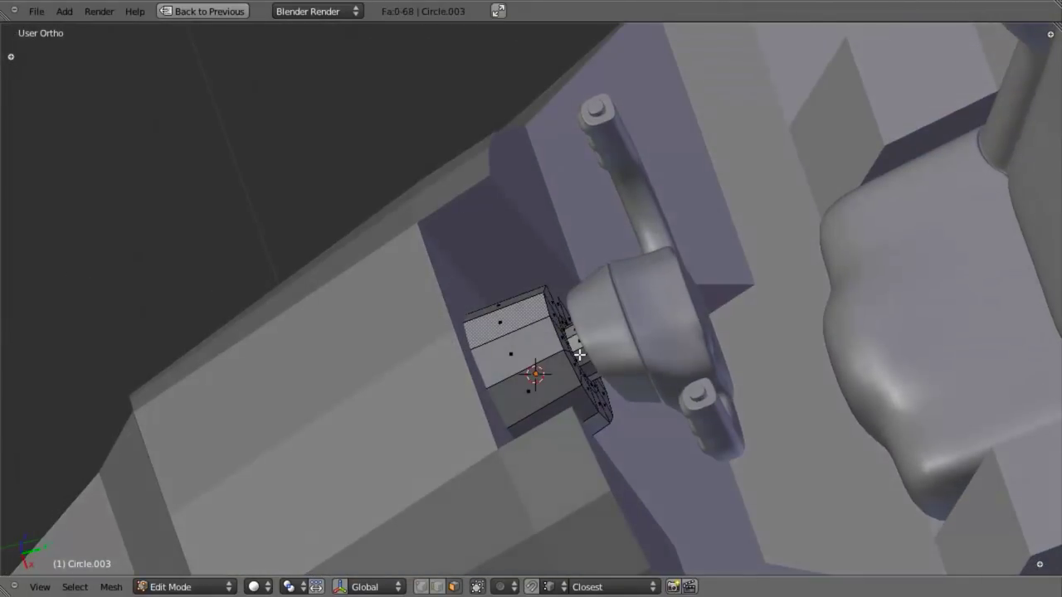
pyautogui.hotkey('shift', 'space')
pyautogui.click(854, 236)
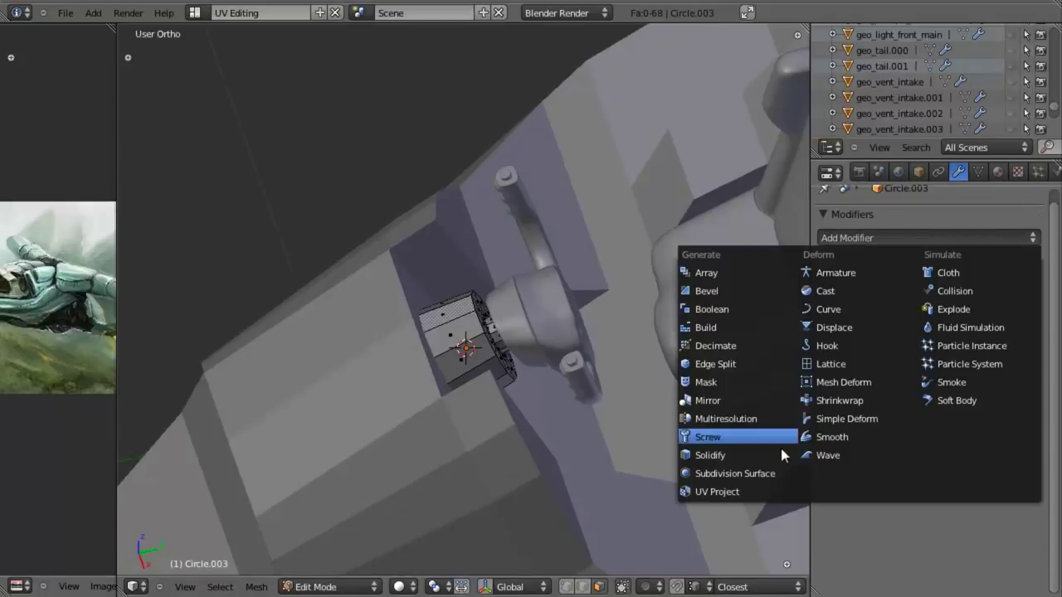
pyautogui.click(767, 473)
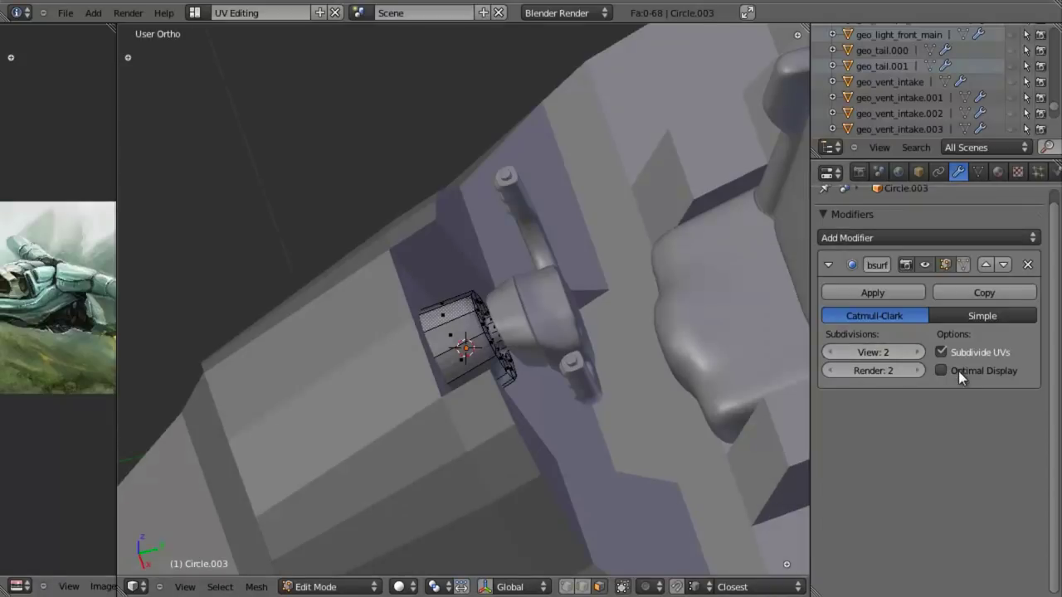
pyautogui.press('a')
pyautogui.press('w')
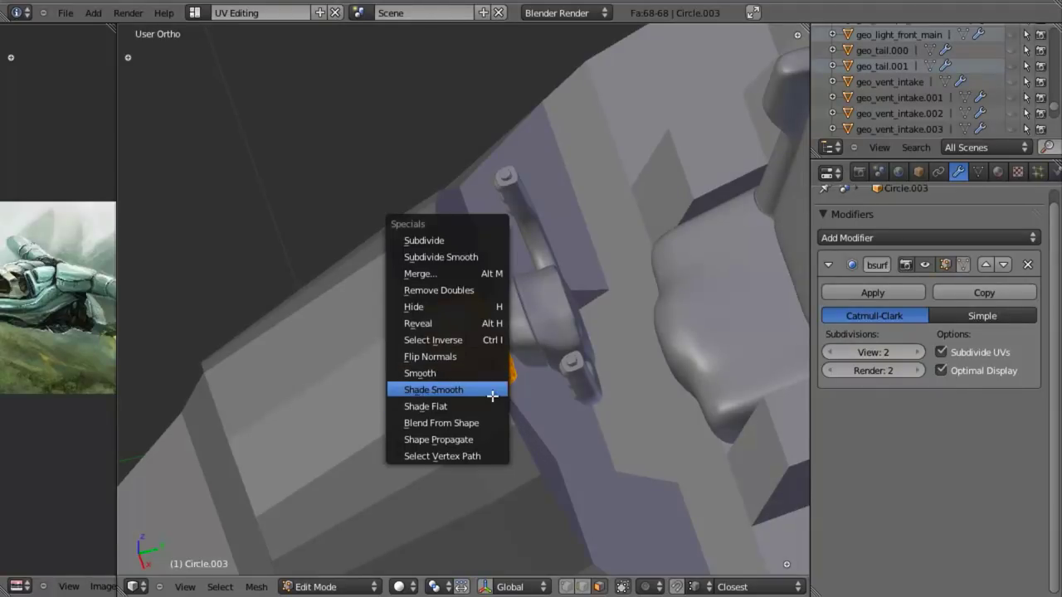
pyautogui.click(492, 394)
pyautogui.hotkey('shift', 'space')
# Add a loop cut tight against the cylinder's front rim and another at the base of its connecting shaft.
pyautogui.scroll(3, 561, 403)
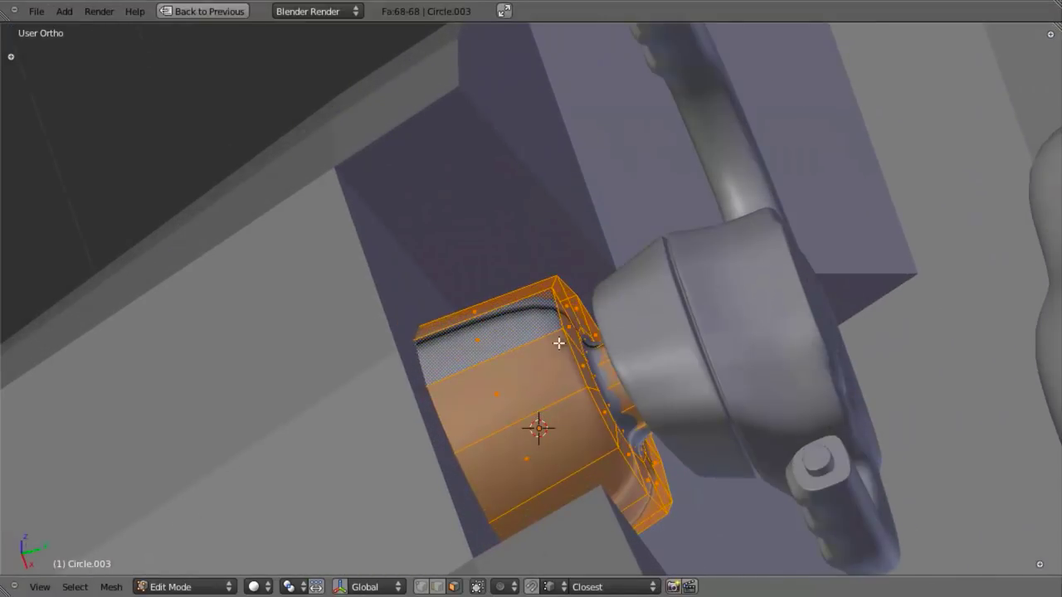
pyautogui.hotkey('ctrl', 'r')
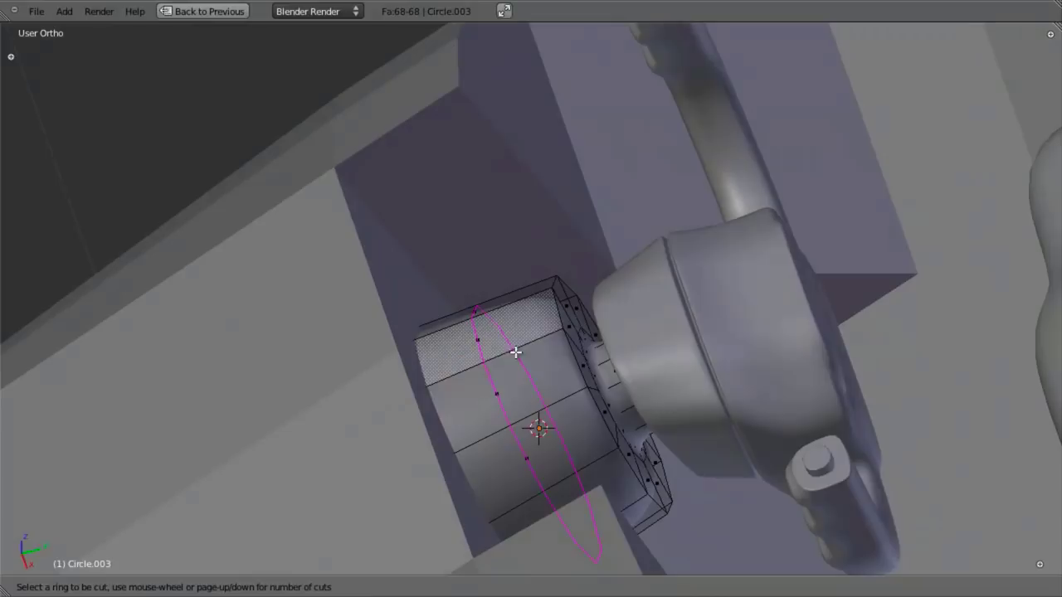
pyautogui.click(516, 352)
pyautogui.click(590, 320)
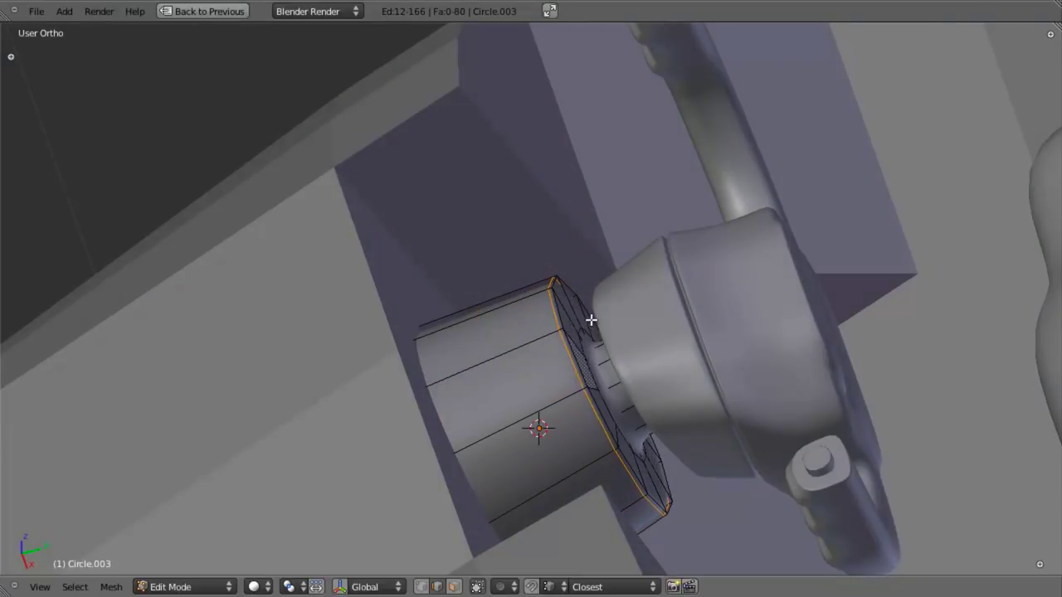
pyautogui.hotkey('ctrl', 'r')
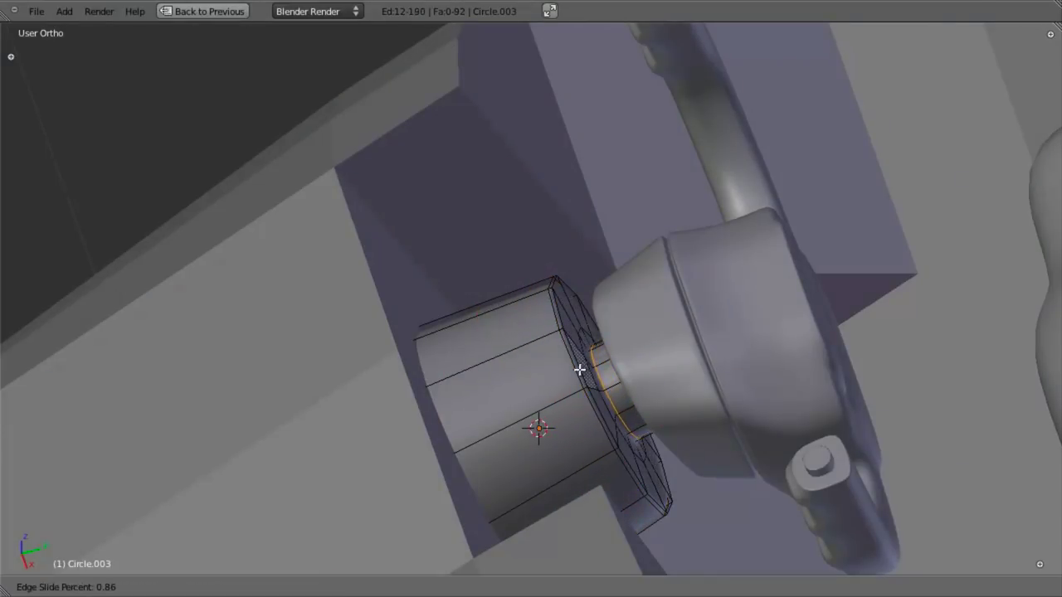
pyautogui.click(577, 370)
pyautogui.press('Tab')
pyautogui.scroll(-4, 591, 360)
pyautogui.moveTo(574, 362); pyautogui.dragTo(557, 391, button='middle')
pyautogui.scroll(3, 482, 216)
pyautogui.scroll(3, 585, 378)
# Add a loop cut around the mounting cylinder's side, slid towards its rear end.
pyautogui.press('Tab')
pyautogui.press('a')
pyautogui.press('z')
pyautogui.press('z')
pyautogui.scroll(3, 529, 379)
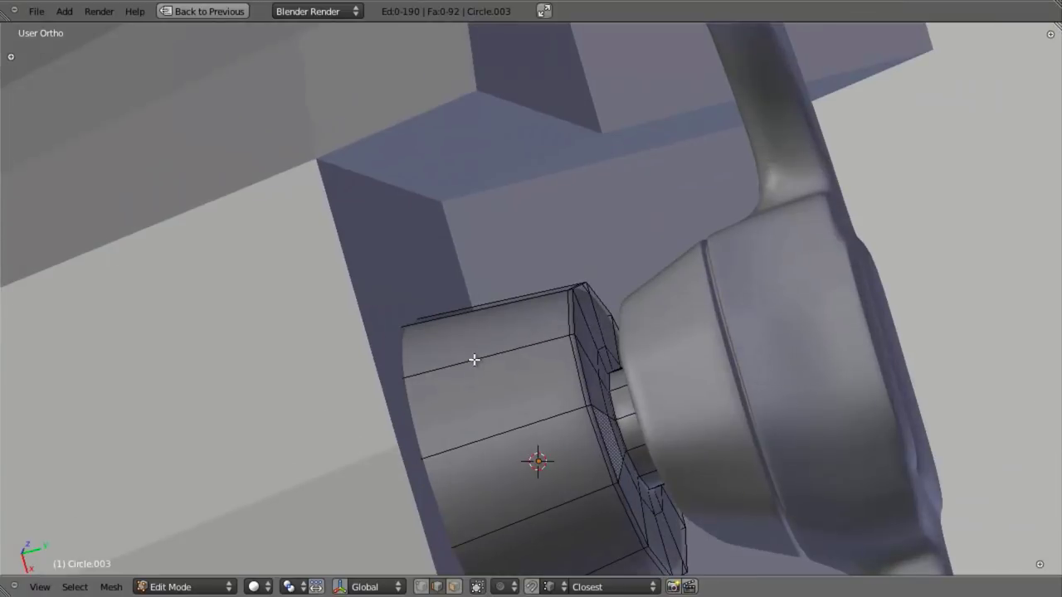
pyautogui.hotkey('ctrl', 'r')
pyautogui.click(468, 360)
pyautogui.click(456, 362)
pyautogui.press('z')
pyautogui.press('z')
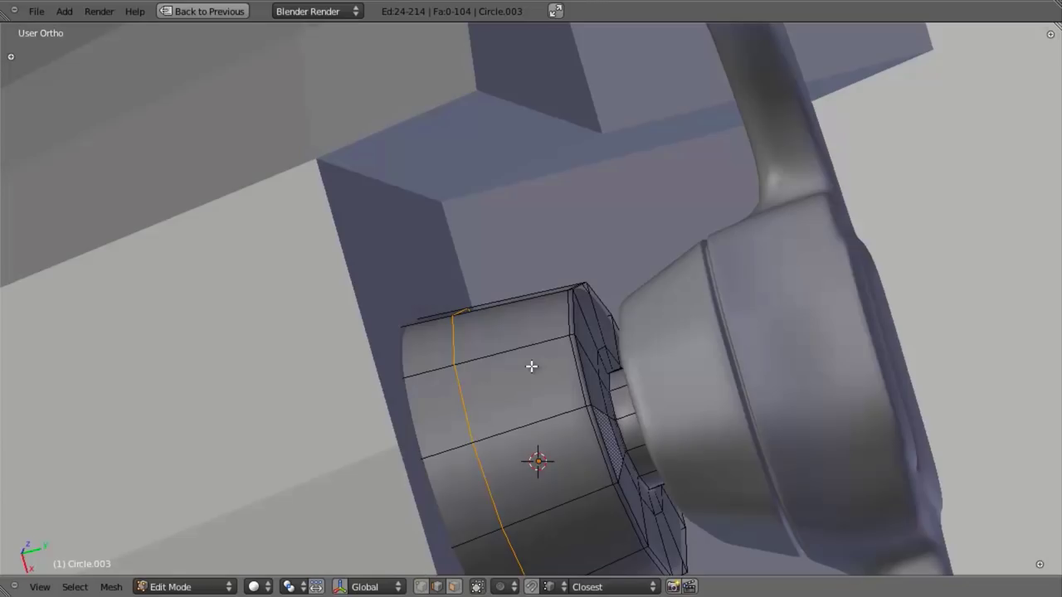
# Select the cylinder's rear band of faces in vertex mode, extrude it in place and fatten it outward into a wide flange.
pyautogui.press('z')
pyautogui.hotkey('ctrl', 'Tab')
pyautogui.click(475, 310)
pyautogui.press('z')
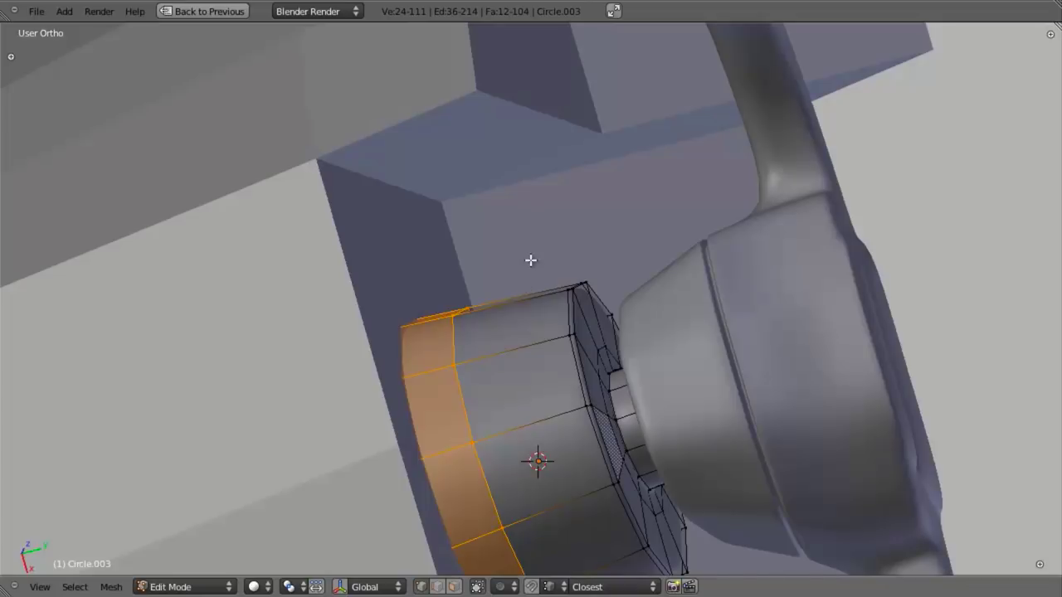
pyautogui.press('e')
pyautogui.rightClick(531, 258)
pyautogui.hotkey('alt', 's')
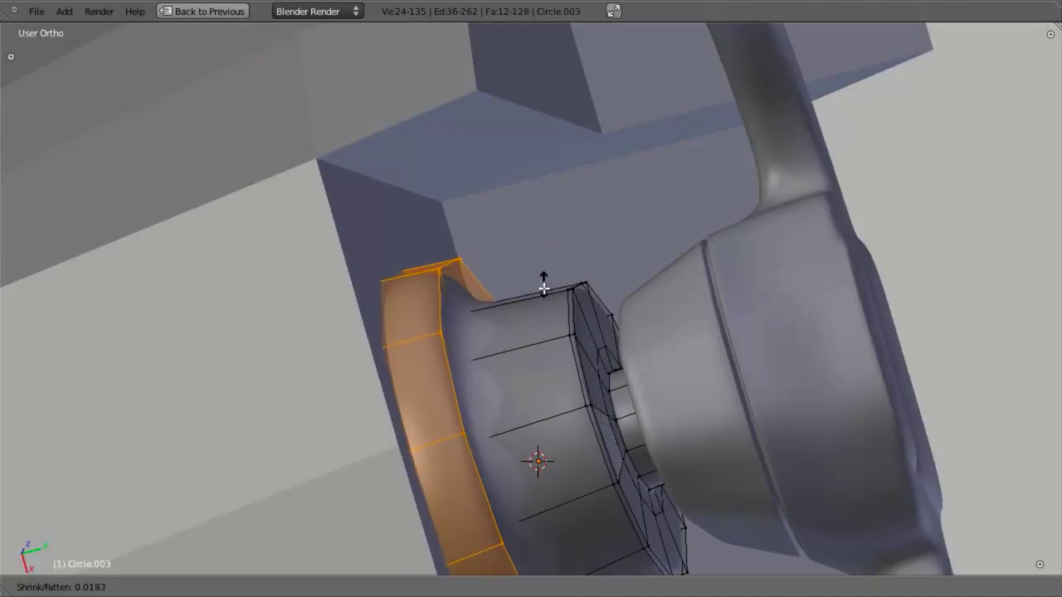
pyautogui.click(544, 296)
# Add a loop cut around the flange's outer band, slid close to its front edge.
pyautogui.press('a')
pyautogui.hotkey('ctrl', 'r')
pyautogui.press('Escape')
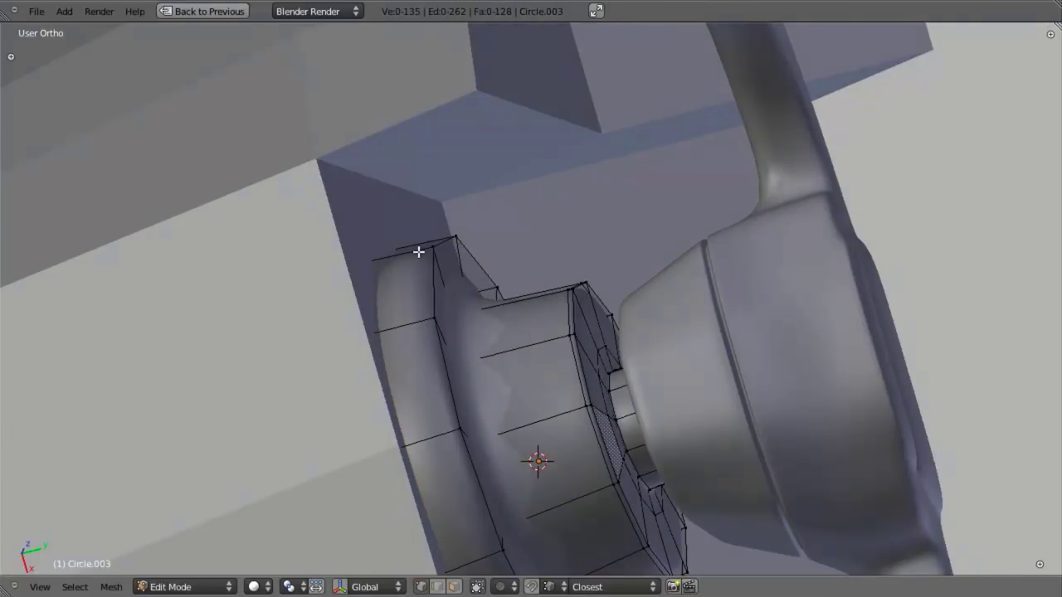
pyautogui.hotkey('ctrl', 'r')
pyautogui.click(419, 248)
pyautogui.click(450, 235)
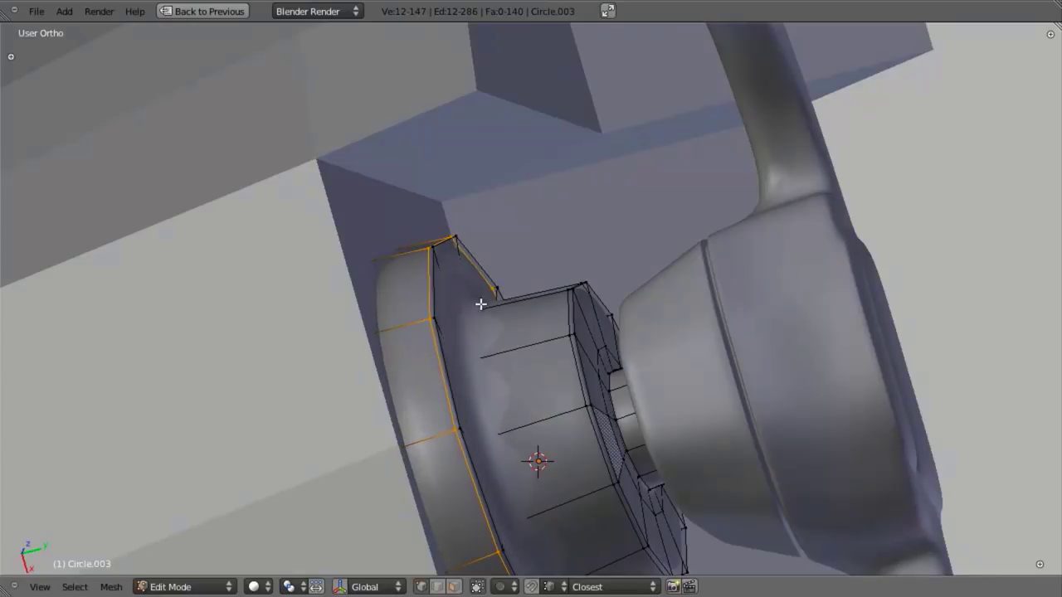
# Add a loop cut around the narrower cylinder section, slid back against the base of the flange.
pyautogui.press('z')
pyautogui.hotkey('ctrl', 'r')
pyautogui.click(504, 309)
pyautogui.rightClick(505, 310)
pyautogui.hotkey('ctrl', 'r')
pyautogui.click(539, 301)
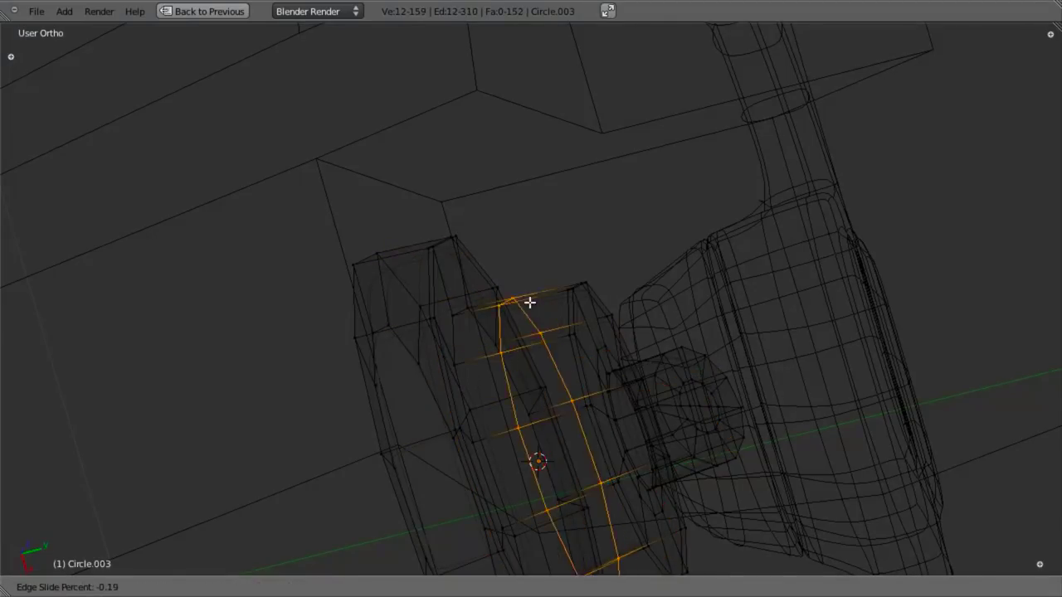
pyautogui.click(495, 320)
pyautogui.press('z')
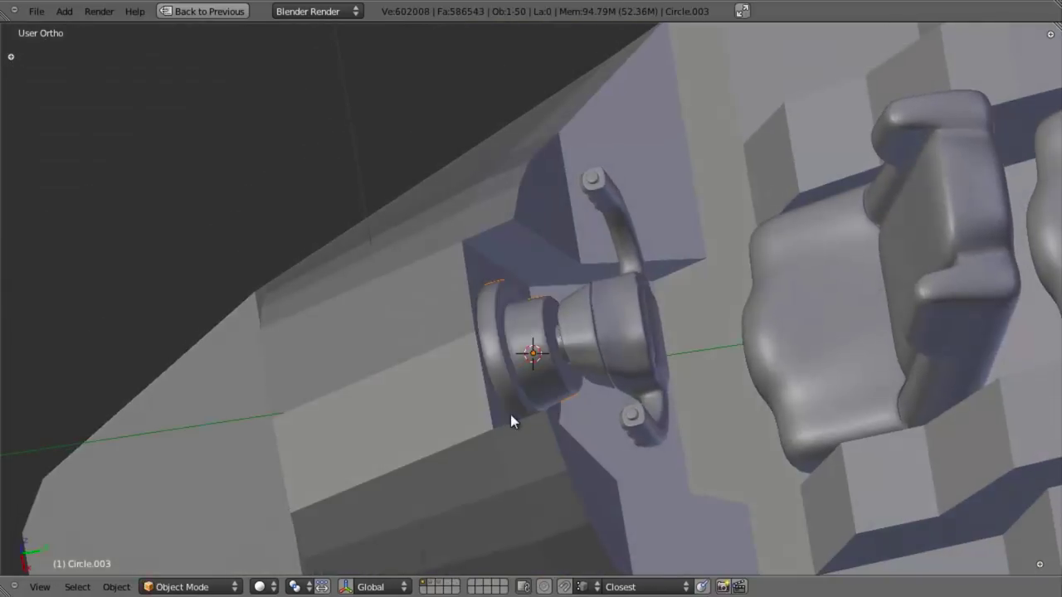
# Deselect the mounting cylinder, check the control assembly within the whole cockpit and select the cockpit body.
pyautogui.moveTo(510, 414); pyautogui.dragTo(399, 339, button='middle')
pyautogui.scroll(-5, 400, 336)
pyautogui.press('a')
pyautogui.moveTo(462, 418); pyautogui.dragTo(576, 379, button='middle')
pyautogui.scroll(4, 662, 361)
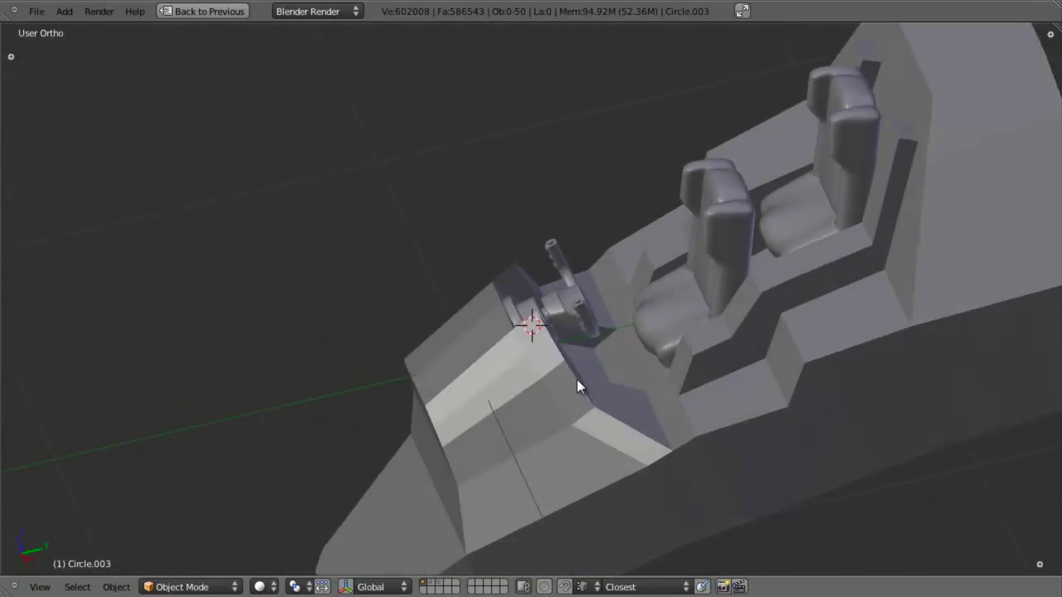
pyautogui.scroll(-4, 565, 394)
pyautogui.rightClick(566, 355)
pyautogui.scroll(2, 581, 386)
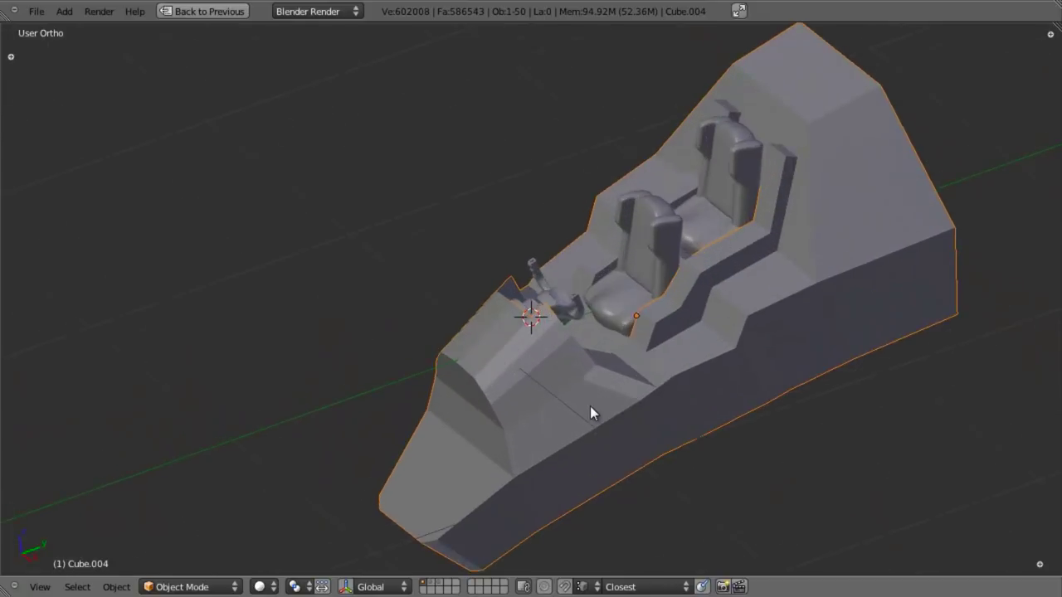
# Add a Subdivision Surface modifier to the cockpit body with 2 view subdivisions and Optimal Display enabled.
pyautogui.hotkey('ctrl', 'Up')
pyautogui.click(877, 240)
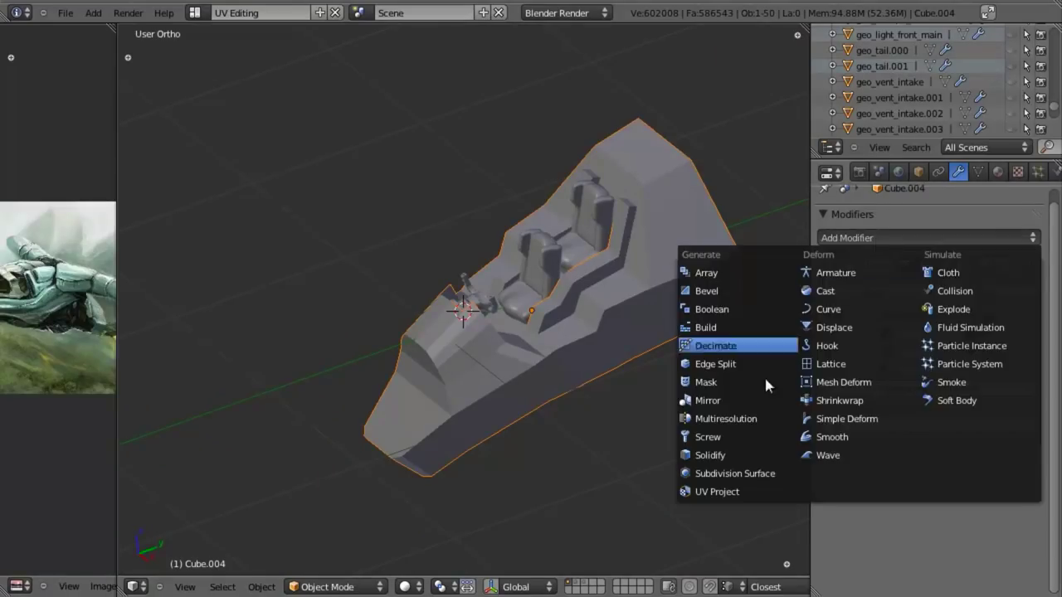
pyautogui.click(751, 477)
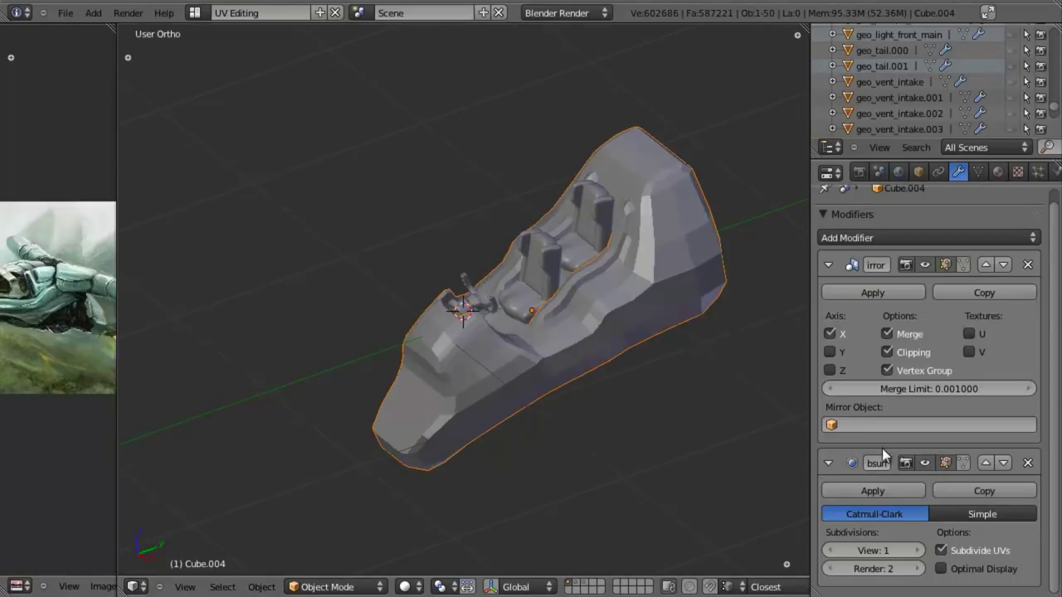
pyautogui.click(915, 551)
pyautogui.scroll(4, 474, 384)
# Shade the cockpit body's faces smooth in edit mode and deselect the mesh.
pyautogui.press('Tab')
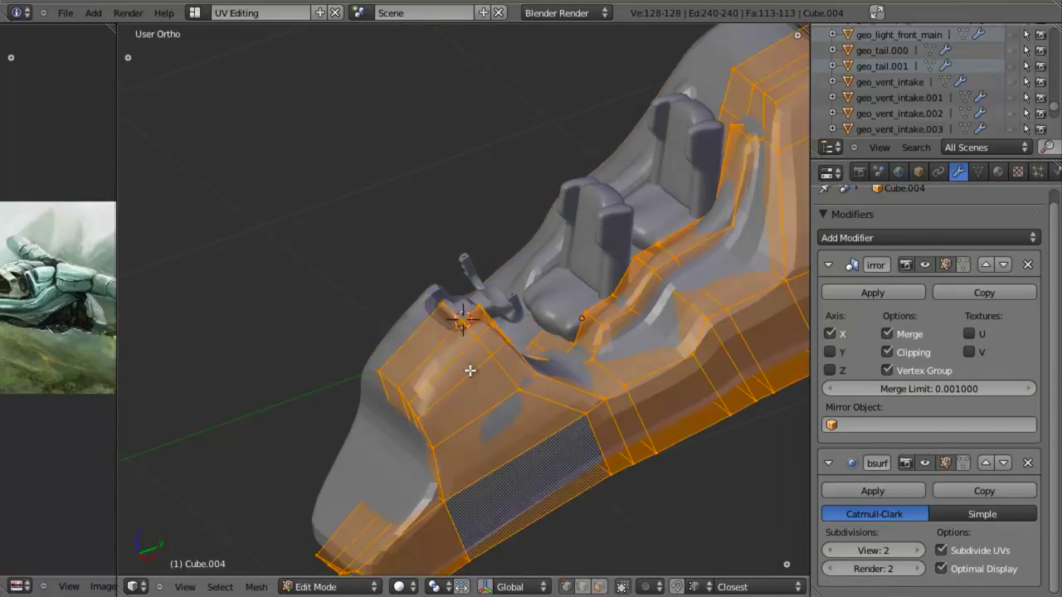
pyautogui.press('w')
pyautogui.click(470, 376)
pyautogui.moveTo(493, 391); pyautogui.dragTo(506, 358, button='middle')
pyautogui.scroll(3, 488, 365)
pyautogui.press('a')
# Add crosswise loop cuts to the front console around the control handle's recess to sharpen its edges.
pyautogui.hotkey('ctrl', 'r')
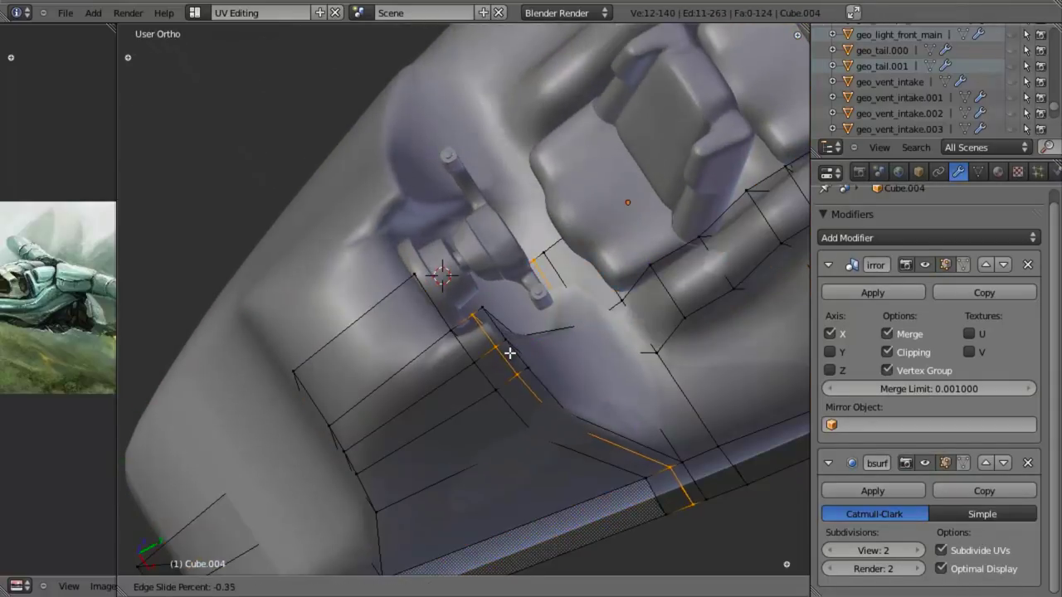
pyautogui.click(515, 348)
pyautogui.moveTo(429, 334); pyautogui.dragTo(473, 386, button='middle')
pyautogui.hotkey('ctrl', 'r')
pyautogui.click(462, 357)
pyautogui.click(471, 381)
pyautogui.hotkey('ctrl', 'r')
pyautogui.click(473, 386)
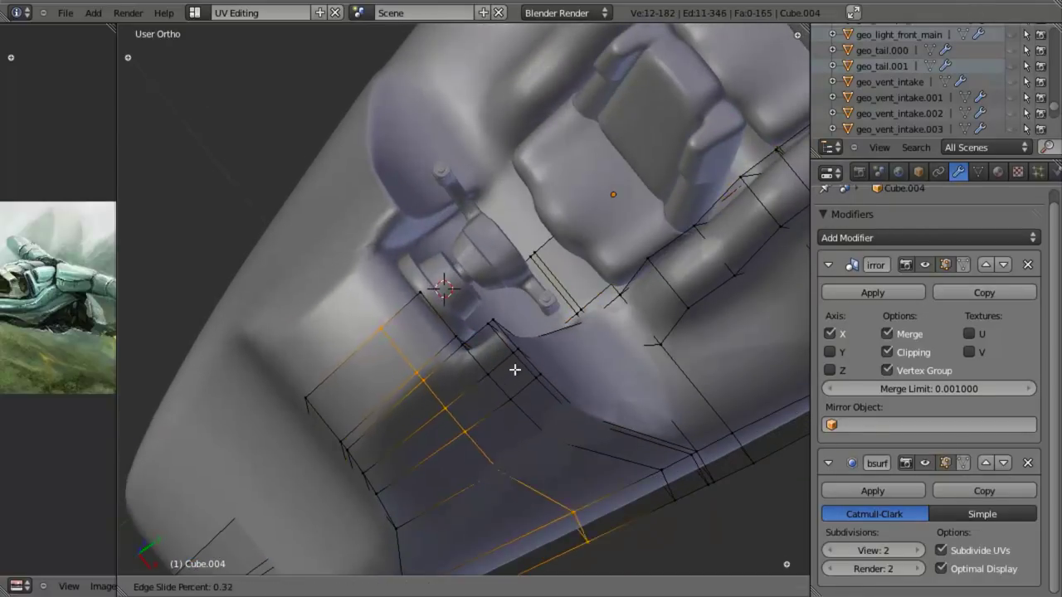
pyautogui.click(559, 335)
pyautogui.press('Tab')
pyautogui.scroll(-5, 576, 418)
pyautogui.moveTo(576, 418); pyautogui.dragTo(600, 336, button='middle')
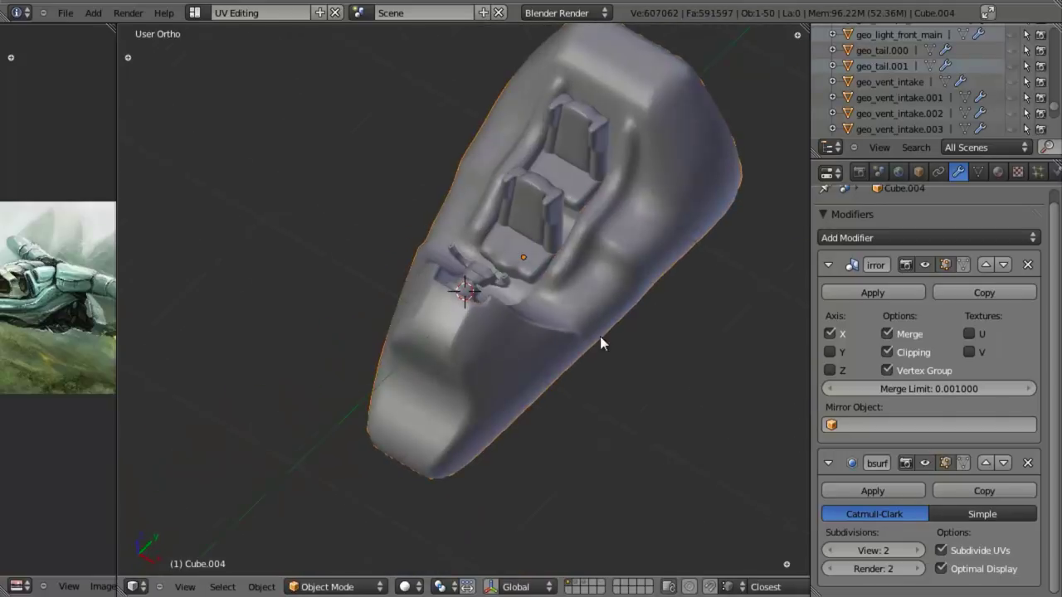
# Add two lengthwise loop cuts beside the seats, one near the side rail's outer base and one near its outer top edge.
pyautogui.press('Tab')
pyautogui.scroll(4, 540, 356)
pyautogui.hotkey('ctrl', 'r')
pyautogui.click(618, 253)
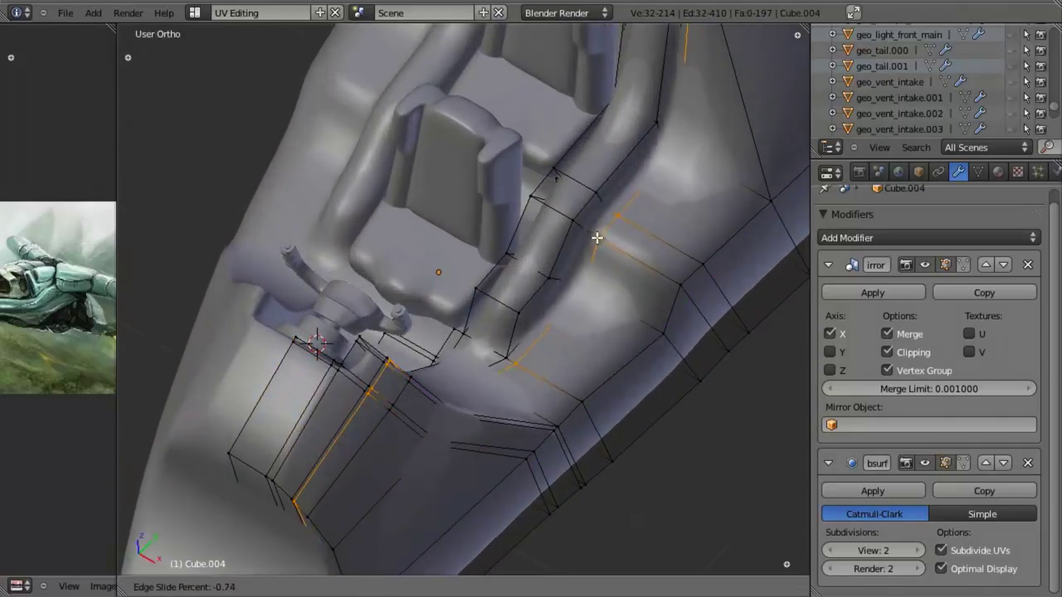
pyautogui.click(598, 238)
pyautogui.hotkey('ctrl', 'r')
pyautogui.click(568, 217)
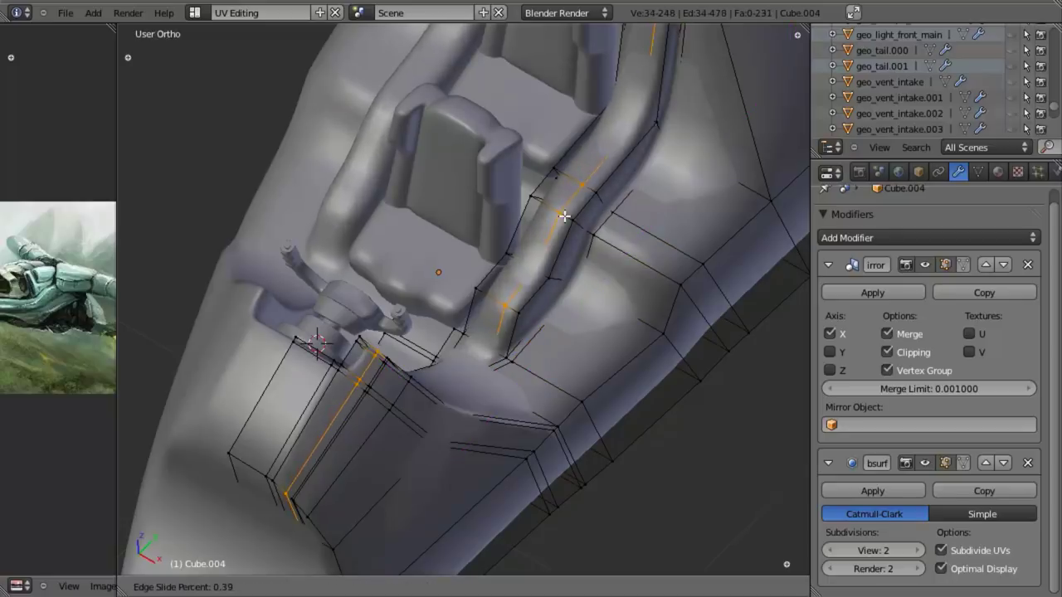
pyautogui.click(574, 224)
# Add a crosswise loop cut at the side rail's bend and a lengthwise one slid close to its inner edge.
pyautogui.hotkey('ctrl', 'r')
pyautogui.click(540, 209)
pyautogui.click(541, 209)
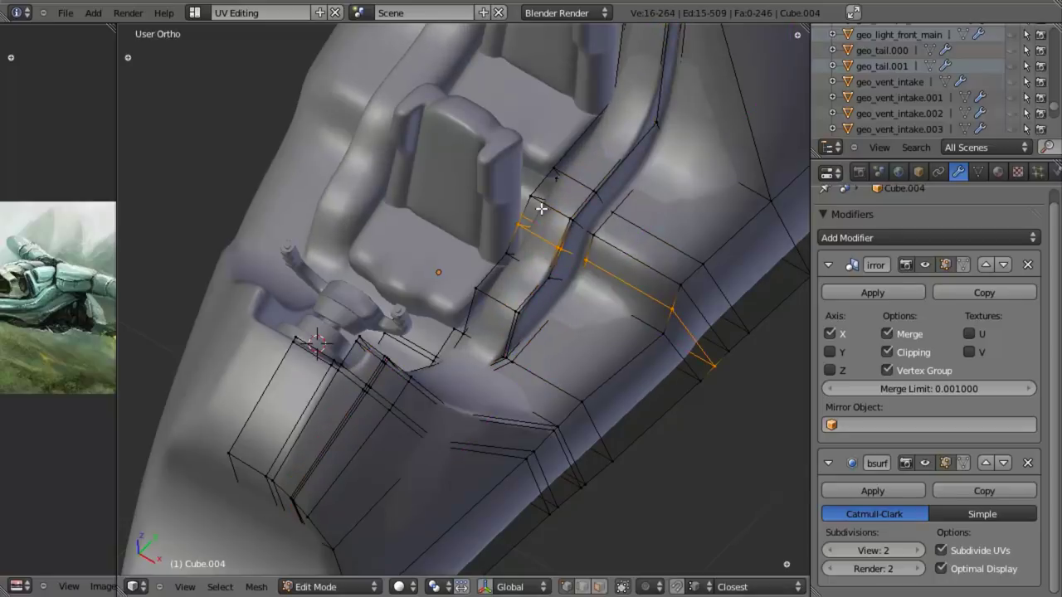
pyautogui.hotkey('ctrl', 'r')
pyautogui.click(556, 206)
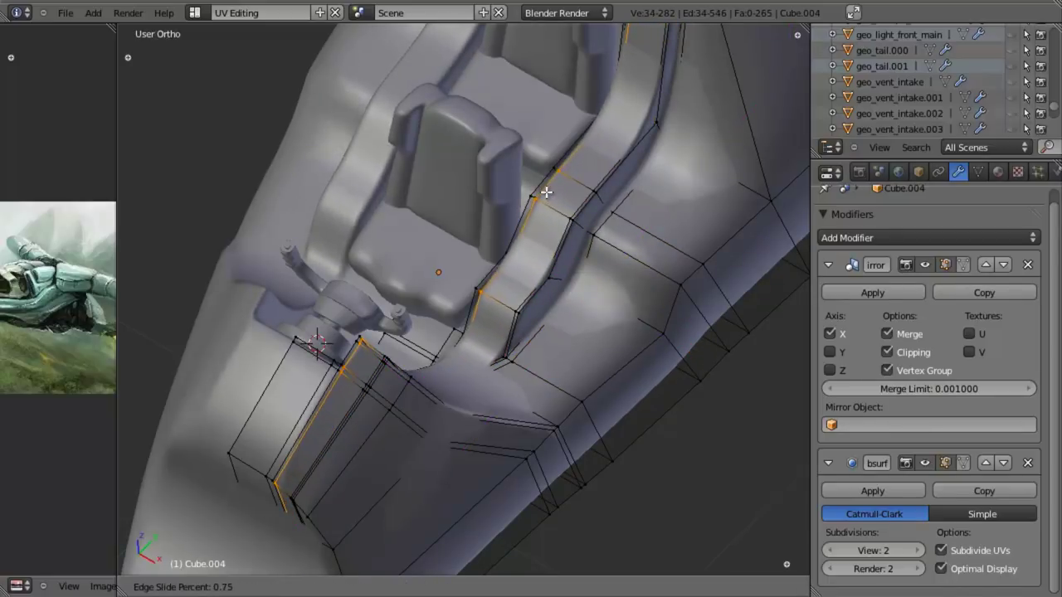
pyautogui.click(546, 193)
# Add a lengthwise loop cut along the cockpit body's outer upper edge, slid tight to the edge, and leave edit mode.
pyautogui.scroll(-5, 500, 384)
pyautogui.moveTo(501, 384); pyautogui.dragTo(569, 313, button='middle')
pyautogui.scroll(4, 609, 299)
pyautogui.hotkey('ctrl', 'r')
pyautogui.click(619, 208)
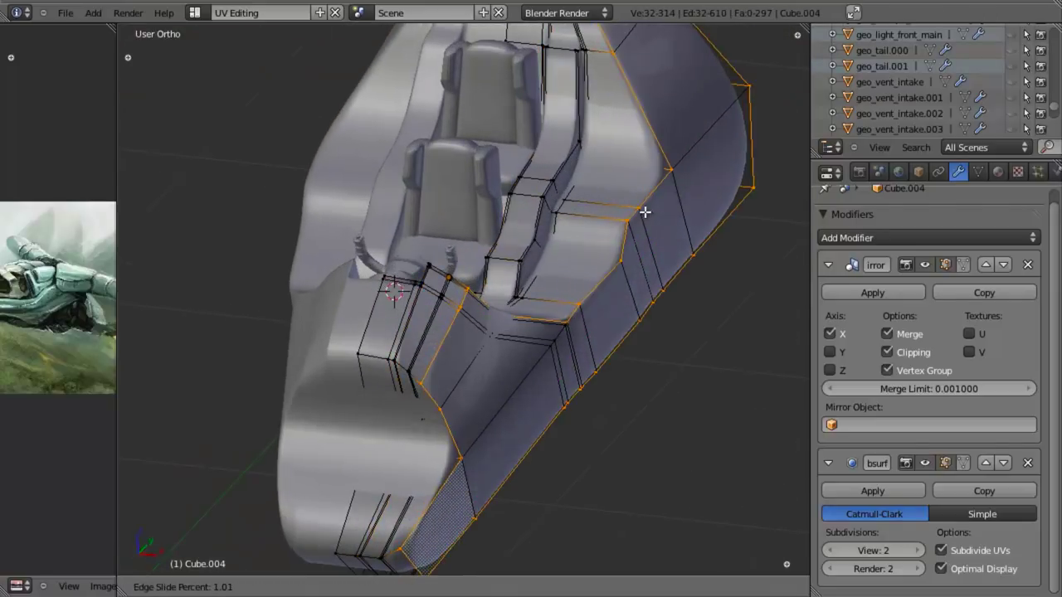
pyautogui.click(643, 210)
pyautogui.press('Tab')
pyautogui.scroll(-5, 507, 394)
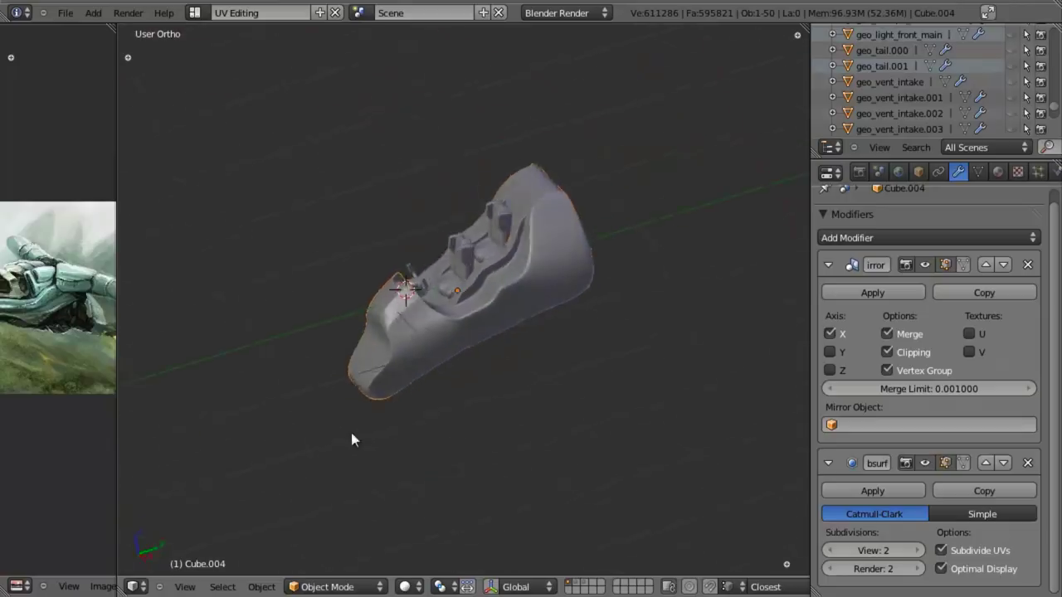
# Reveal all hidden parts of the ship and deselect everything.
pyautogui.moveTo(351, 433); pyautogui.dragTo(561, 382, button='middle')
pyautogui.hotkey('alt', 'h')
pyautogui.press('a')
# Box-select the ship's front section objects in the wireframe side view and hide all unselected objects.
pyautogui.press('z')
pyautogui.scroll(3, 581, 328)
pyautogui.press('z')
pyautogui.press('KP_3')
pyautogui.press('z')
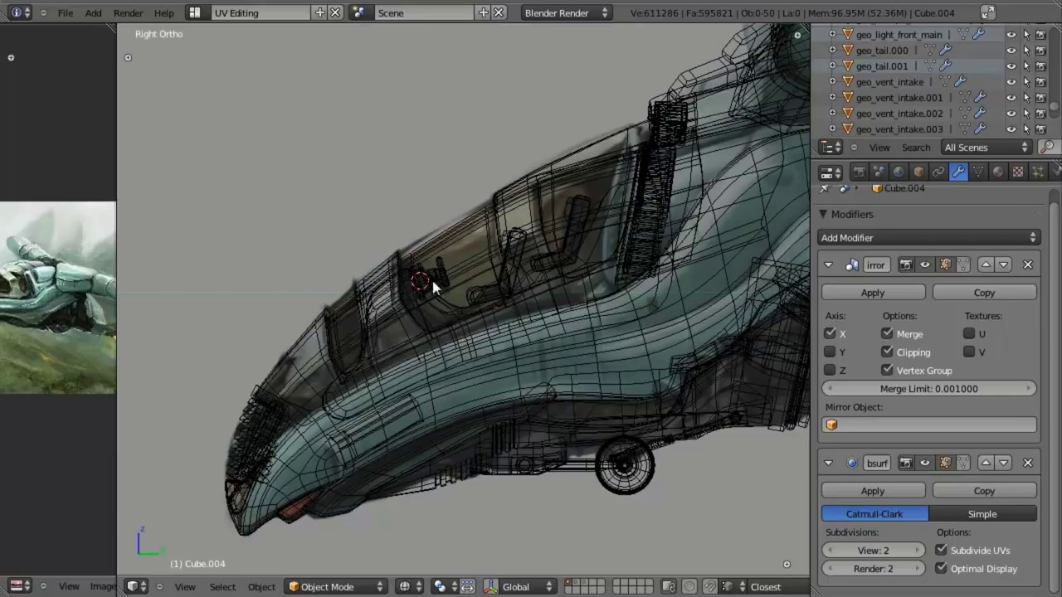
pyautogui.press('b')
pyautogui.moveTo(362, 178); pyautogui.dragTo(519, 540)
pyautogui.scroll(-5, 519, 540)
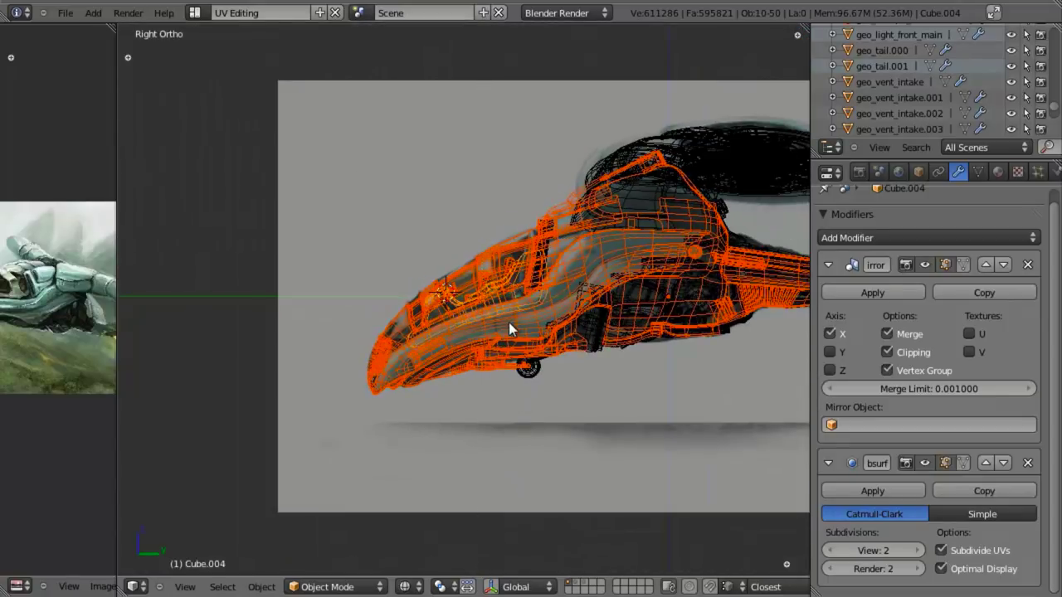
pyautogui.press('z')
pyautogui.hotkey('shift', 'h')
pyautogui.scroll(3, 483, 336)
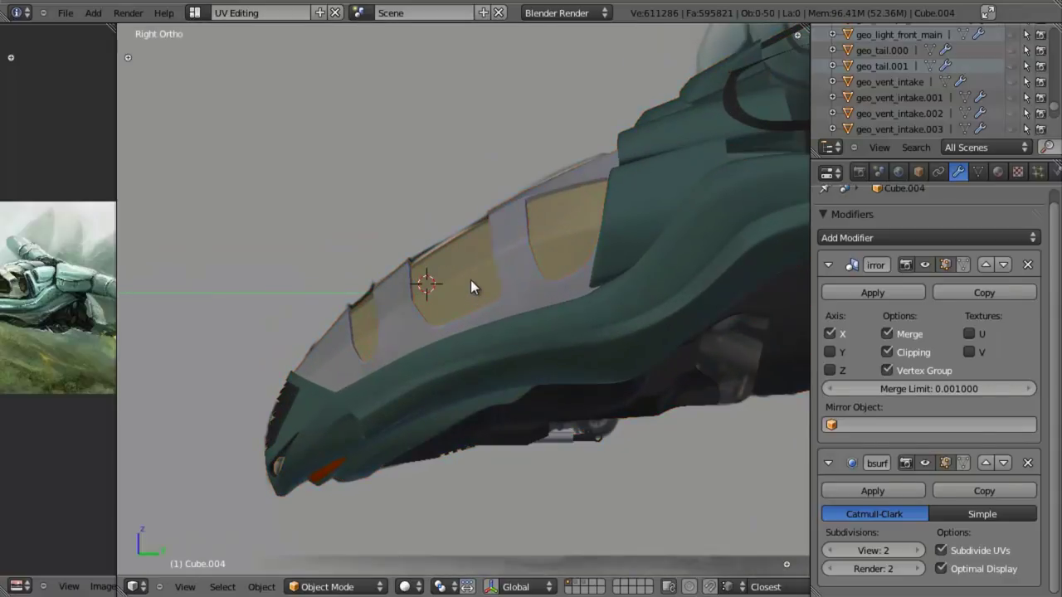
# Select the cockpit windshield and enable Z Transparency on its yellow material with an alpha of 0.200.
pyautogui.rightClick(471, 287)
pyautogui.moveTo(470, 286); pyautogui.dragTo(560, 354, button='middle')
pyautogui.press('z')
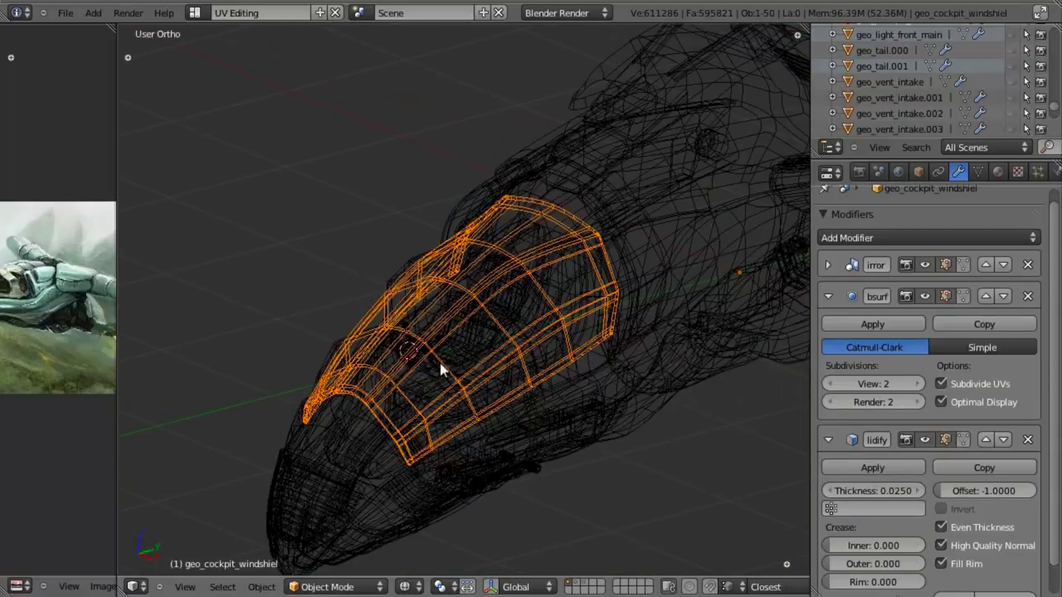
pyautogui.press('z')
pyautogui.click(997, 170)
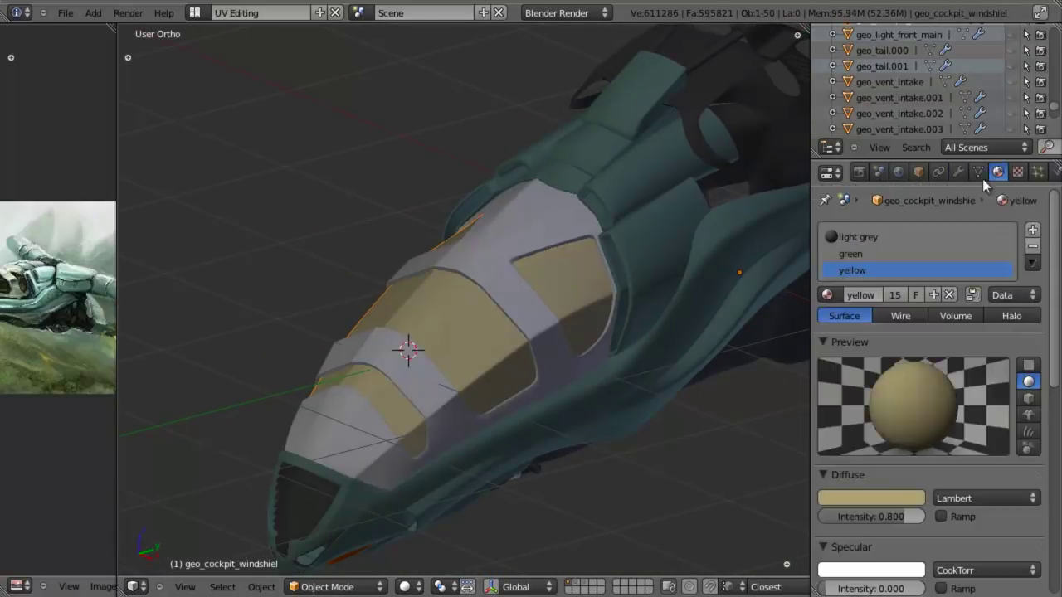
pyautogui.scroll(-7, 958, 402)
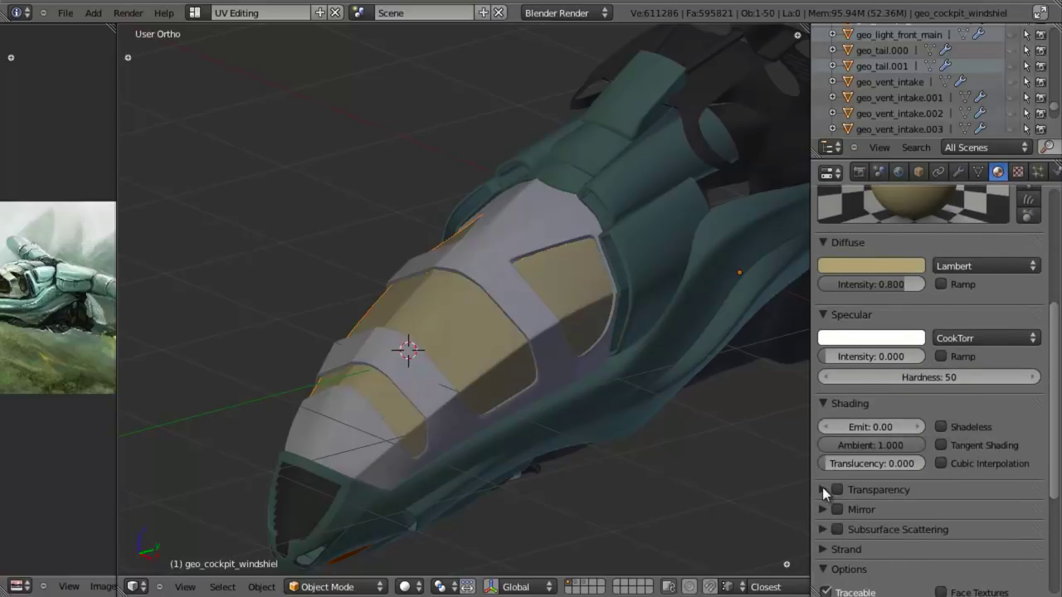
pyautogui.click(822, 490)
pyautogui.click(838, 490)
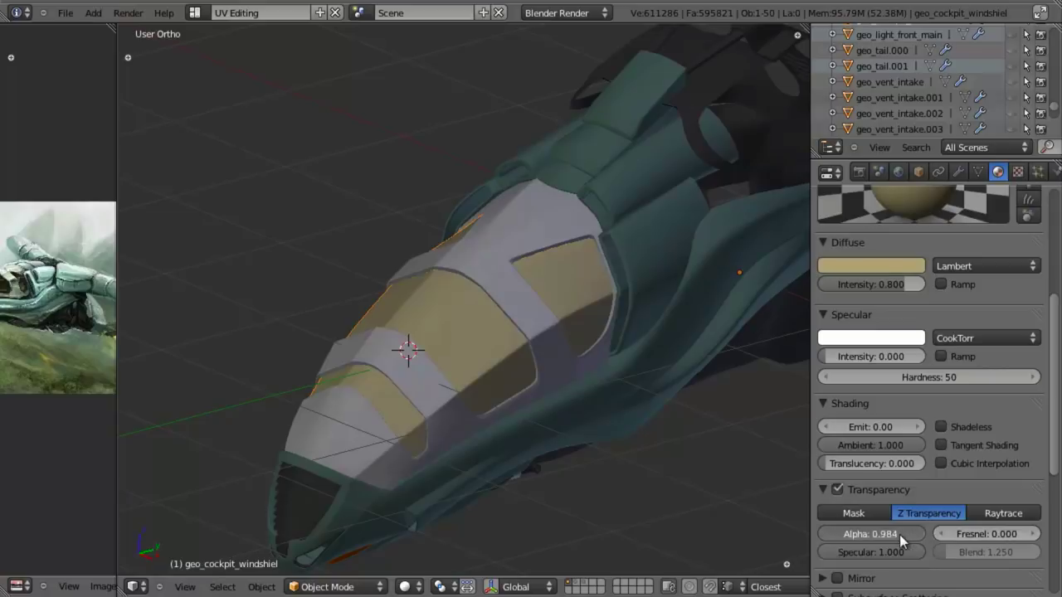
pyautogui.moveTo(826, 539); pyautogui.dragTo(861, 541)
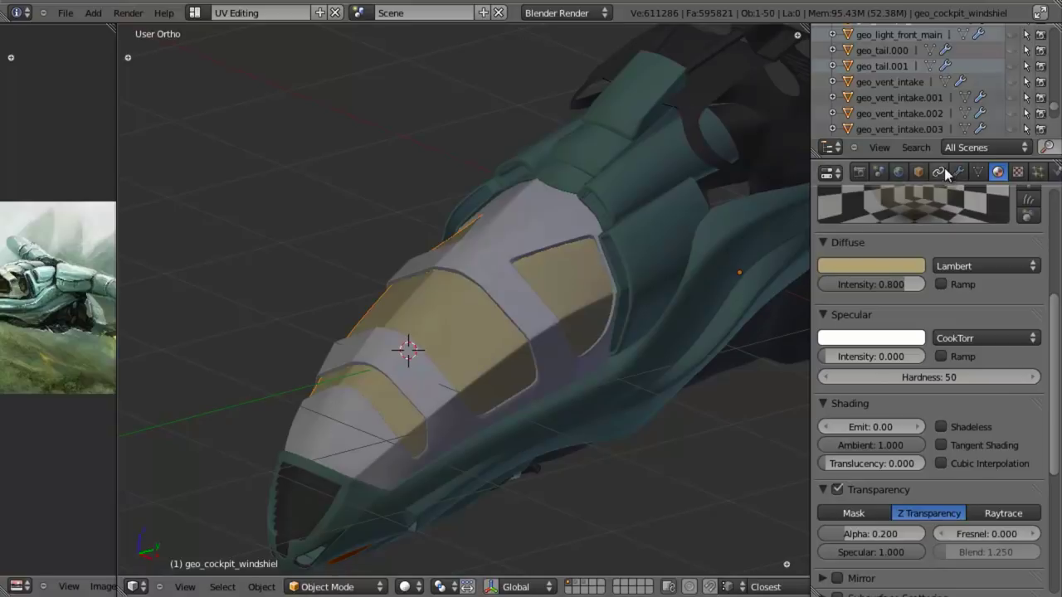
# Enable Transparency in the windshield's object display settings and inspect the cockpit through the glass.
pyautogui.click(919, 172)
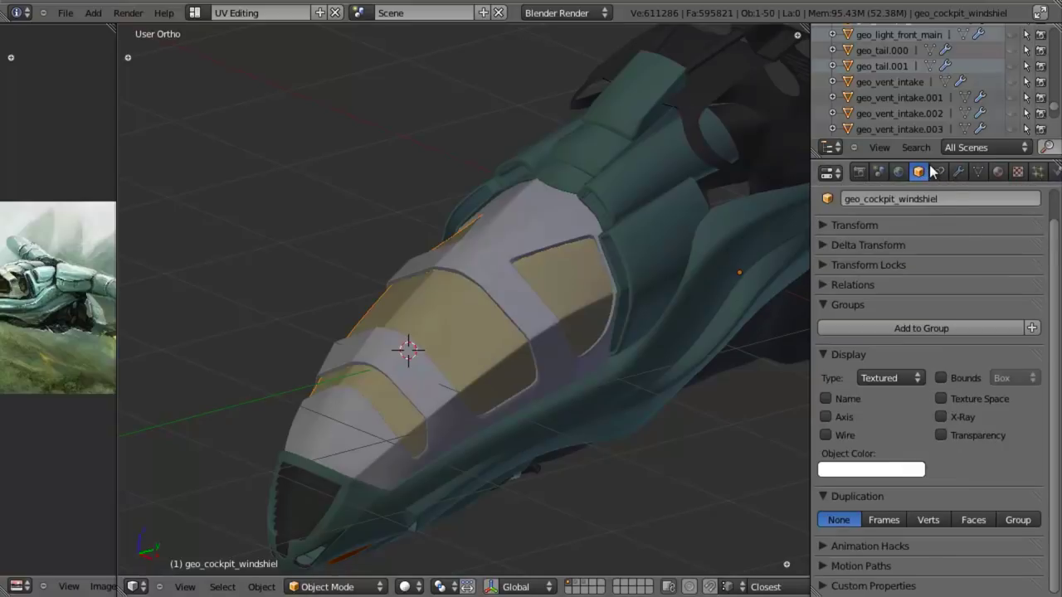
pyautogui.click(947, 433)
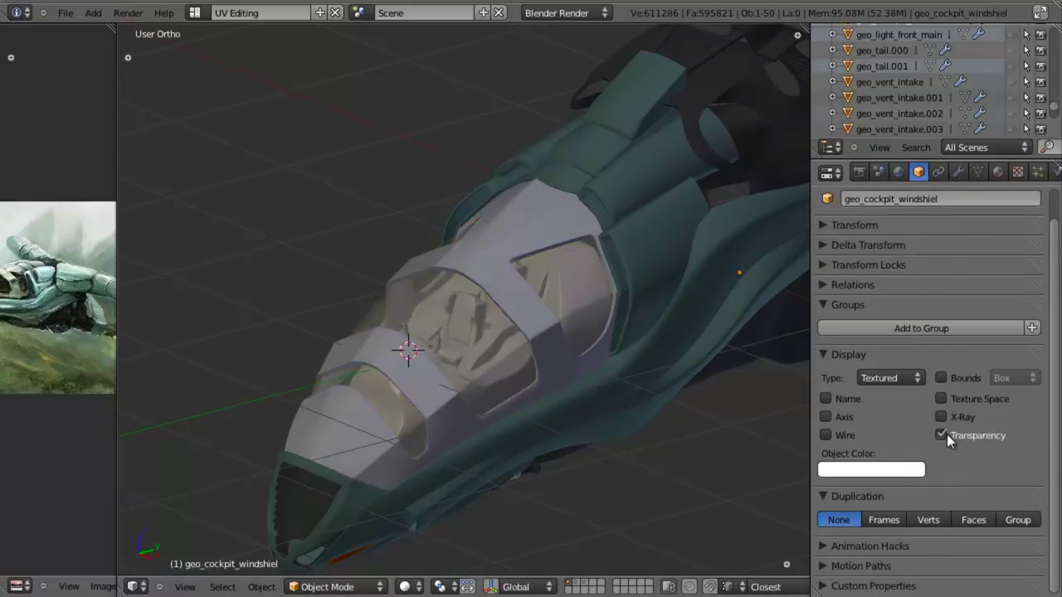
pyautogui.scroll(-3, 638, 380)
pyautogui.moveTo(638, 380); pyautogui.dragTo(574, 340, button='middle')
pyautogui.scroll(4, 456, 329)
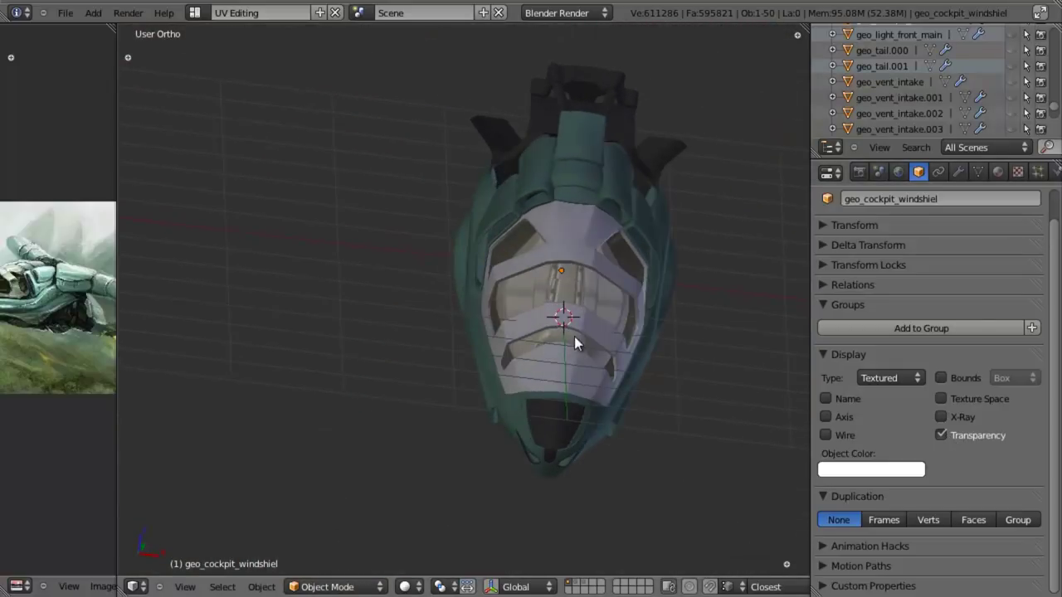
# Maximize the 3D view, select the cockpit body, check its fit inside the hull from the front and enter edit mode.
pyautogui.hotkey('shift', 'space')
pyautogui.press('KP_1')
pyautogui.scroll(5, 504, 385)
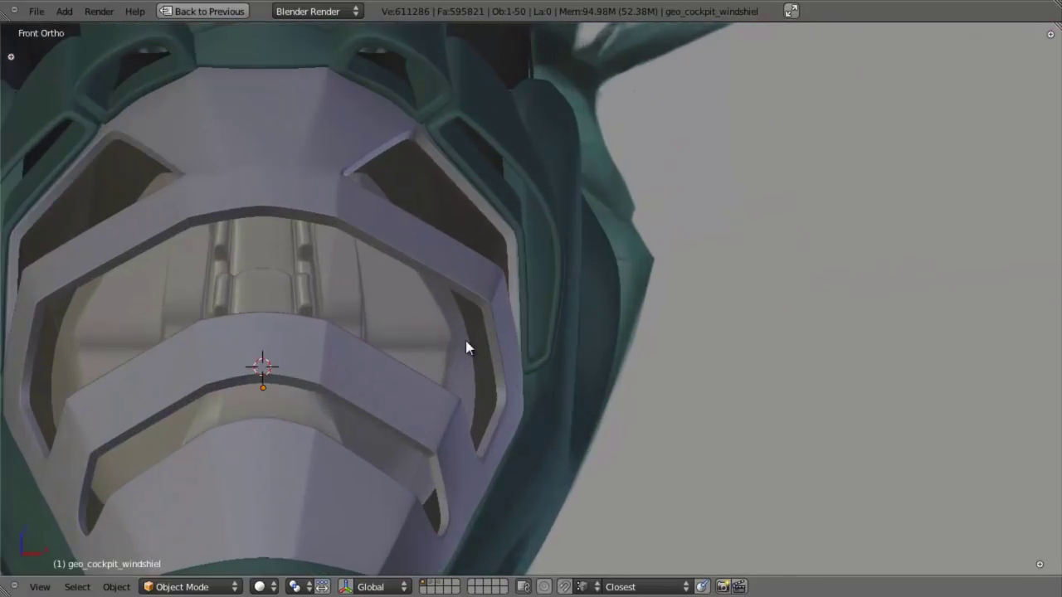
pyautogui.keyDown('shift'); pyautogui.moveTo(465, 340); pyautogui.dragTo(506, 300, button='middle'); pyautogui.keyUp('shift')
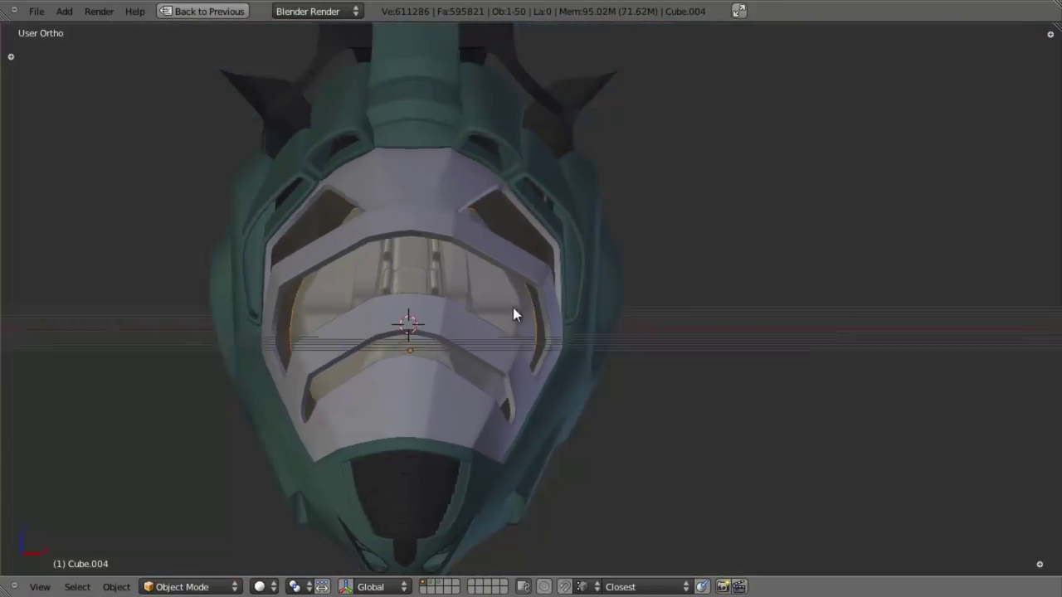
pyautogui.moveTo(514, 307); pyautogui.dragTo(562, 287, button='middle')
pyautogui.press('Tab')
pyautogui.scroll(3, 554, 460)
pyautogui.scroll(-2, 524, 333)
pyautogui.press('Tab')
pyautogui.scroll(3, 570, 297)
pyautogui.press('Tab')
# In the wireframe side view, add two lengthwise loop cuts along the cockpit body's side, slid close together.
pyautogui.press('KP_3')
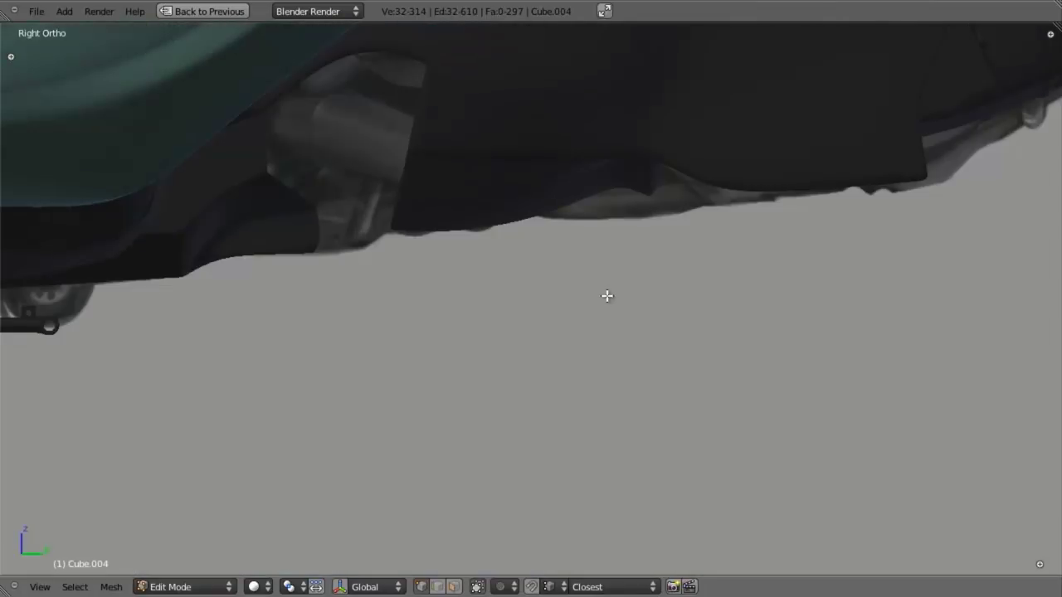
pyautogui.scroll(-4, 607, 296)
pyautogui.press('z')
pyautogui.keyDown('shift'); pyautogui.moveTo(251, 263); pyautogui.dragTo(506, 313, button='middle'); pyautogui.keyUp('shift')
pyautogui.scroll(2, 550, 323)
pyautogui.scroll(1, 550, 322)
pyautogui.hotkey('ctrl', 'r')
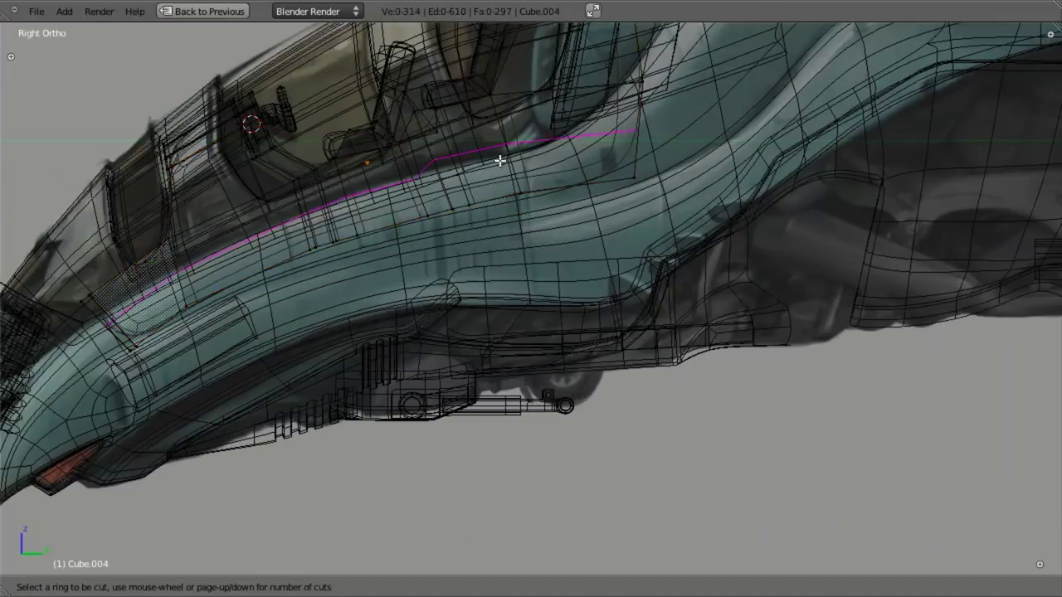
pyautogui.click(477, 171)
pyautogui.click(509, 175)
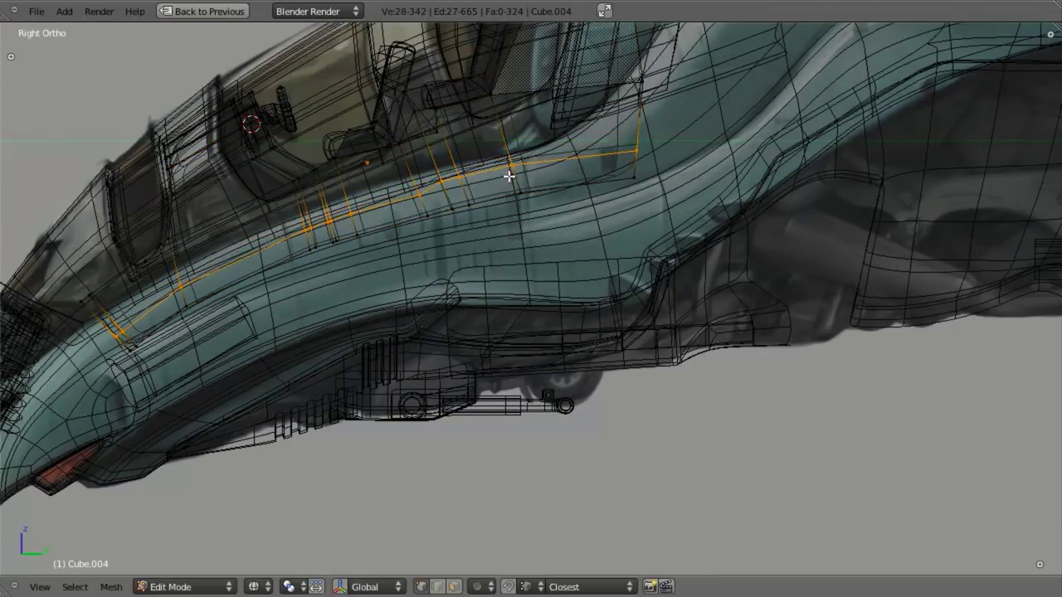
pyautogui.hotkey('ctrl', 'r')
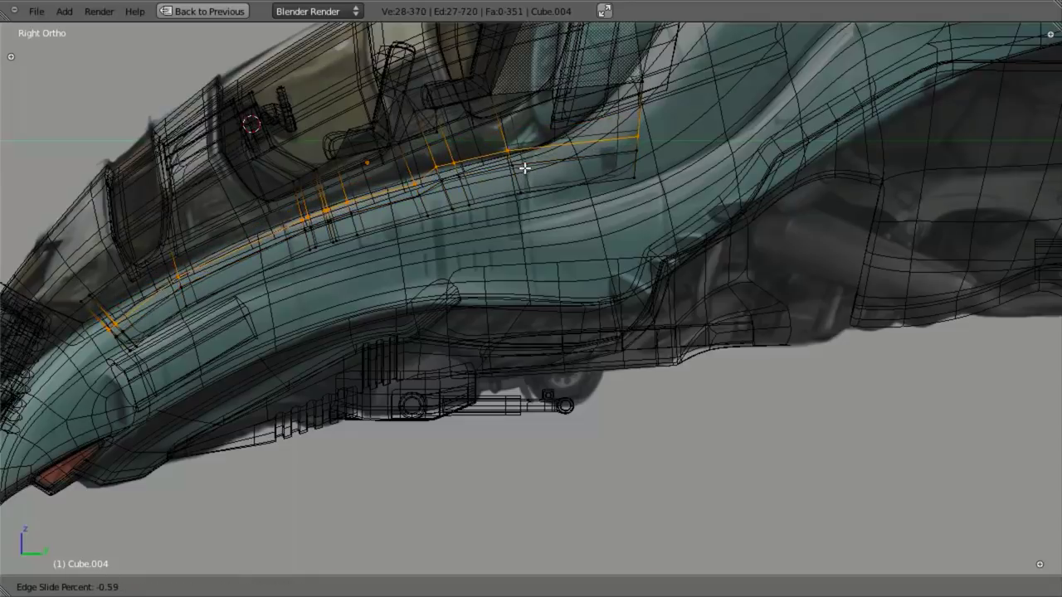
pyautogui.click(531, 173)
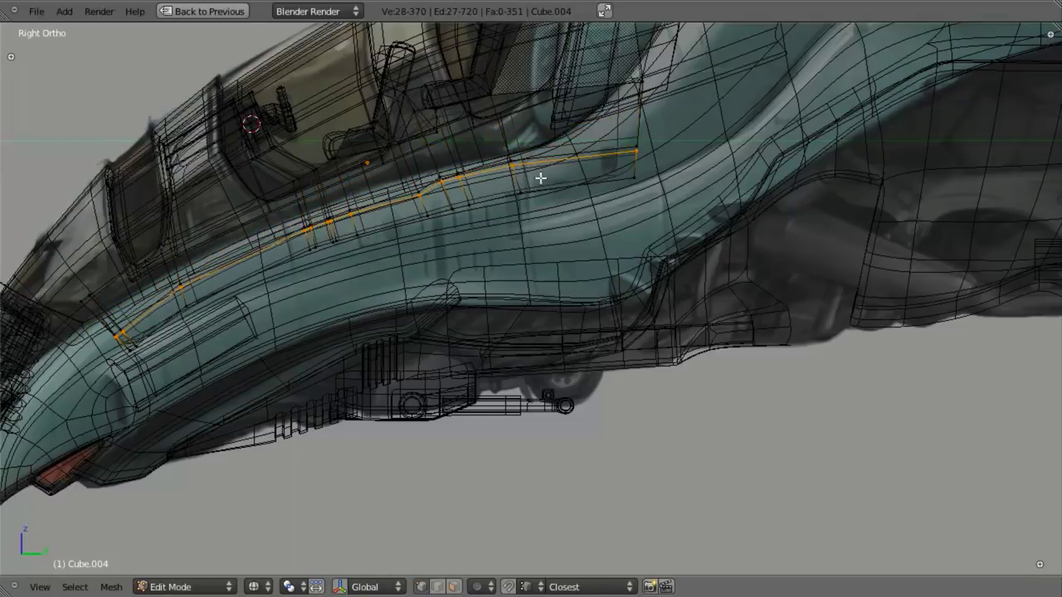
# Select only the band of faces running along the cockpit body's lower side, below the new loop cuts.
pyautogui.press('z')
pyautogui.moveTo(485, 211)
pyautogui.mouseDown(button='middle')
pyautogui.moveTo(531, 273)
pyautogui.moveTo(393, 329)
pyautogui.moveTo(150, 321)
pyautogui.mouseUp(button='middle')
pyautogui.keyDown('shift'); pyautogui.moveTo(186, 310); pyautogui.dragTo(573, 325, button='middle'); pyautogui.keyUp('shift')
pyautogui.scroll(13, 579, 324)
pyautogui.press('b')
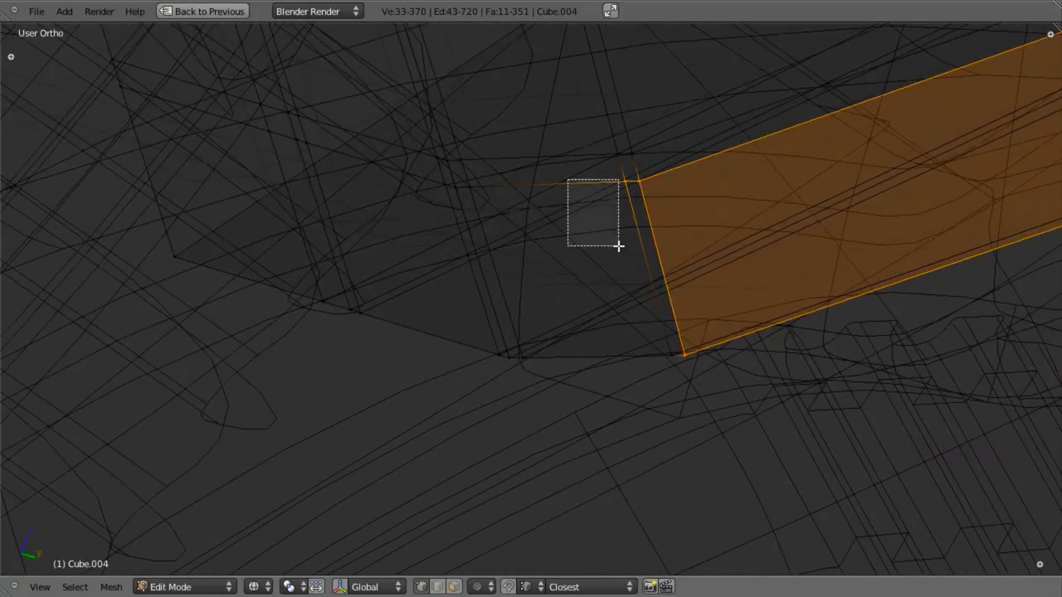
pyautogui.scroll(-9, 506, 291)
pyautogui.keyDown('shift'); pyautogui.moveTo(382, 357); pyautogui.dragTo(83, 532, button='middle'); pyautogui.keyUp('shift')
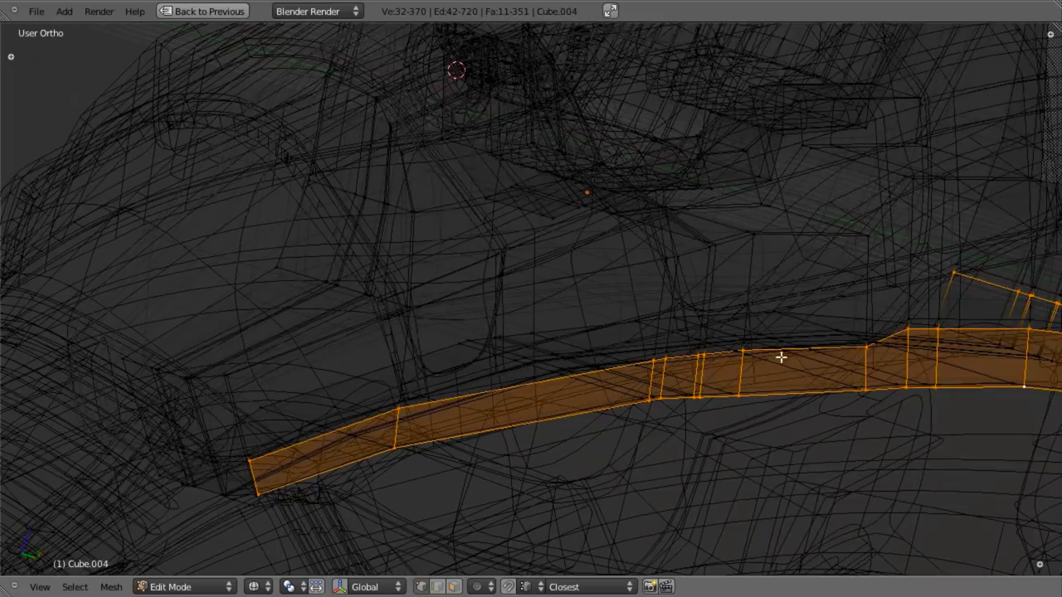
pyautogui.keyDown('shift'); pyautogui.moveTo(782, 358); pyautogui.dragTo(289, 324, button='middle'); pyautogui.keyUp('shift')
pyautogui.moveTo(586, 269); pyautogui.dragTo(586, 270, button='middle')
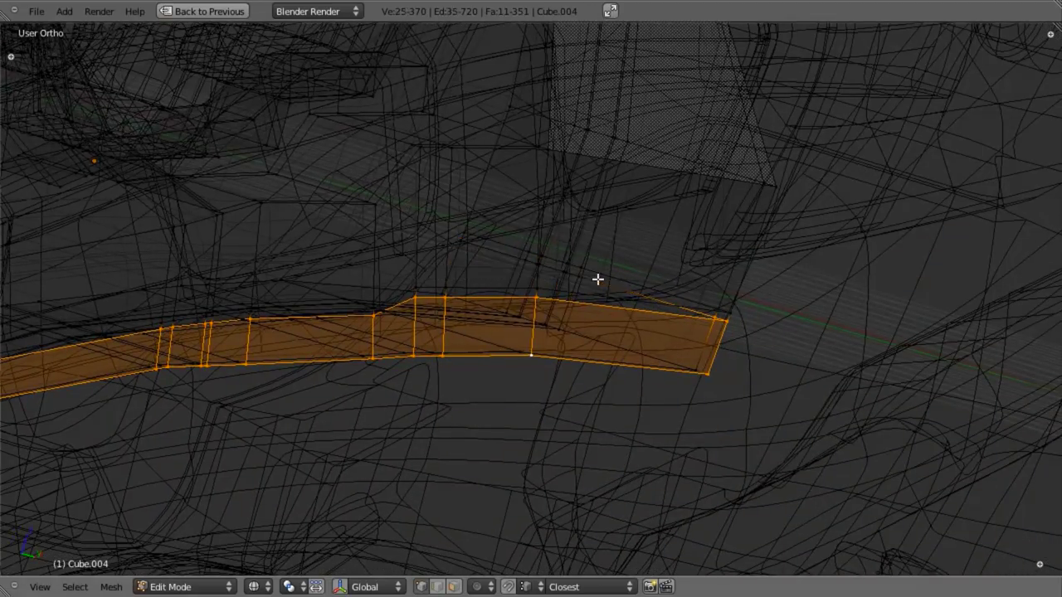
# Extrude the selected lower side faces outward along the X axis until they reach the ship's hull.
pyautogui.scroll(-6, 707, 340)
pyautogui.moveTo(324, 356); pyautogui.dragTo(530, 405, button='middle')
pyautogui.press('z')
pyautogui.press('e')
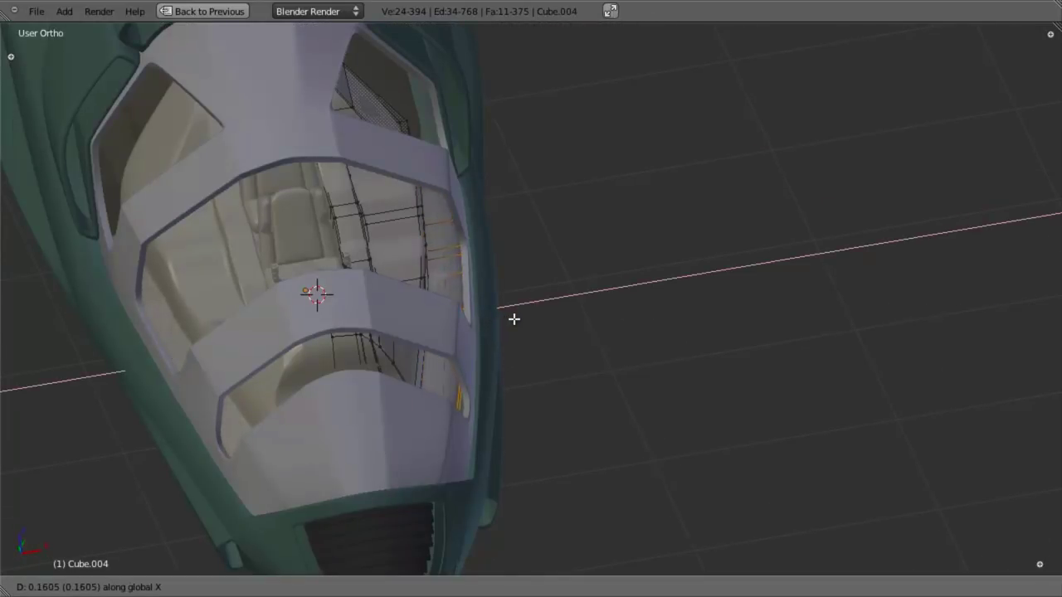
pyautogui.click(515, 320)
pyautogui.moveTo(514, 320); pyautogui.dragTo(524, 401, button='middle')
pyautogui.press('g')
pyautogui.press('x')
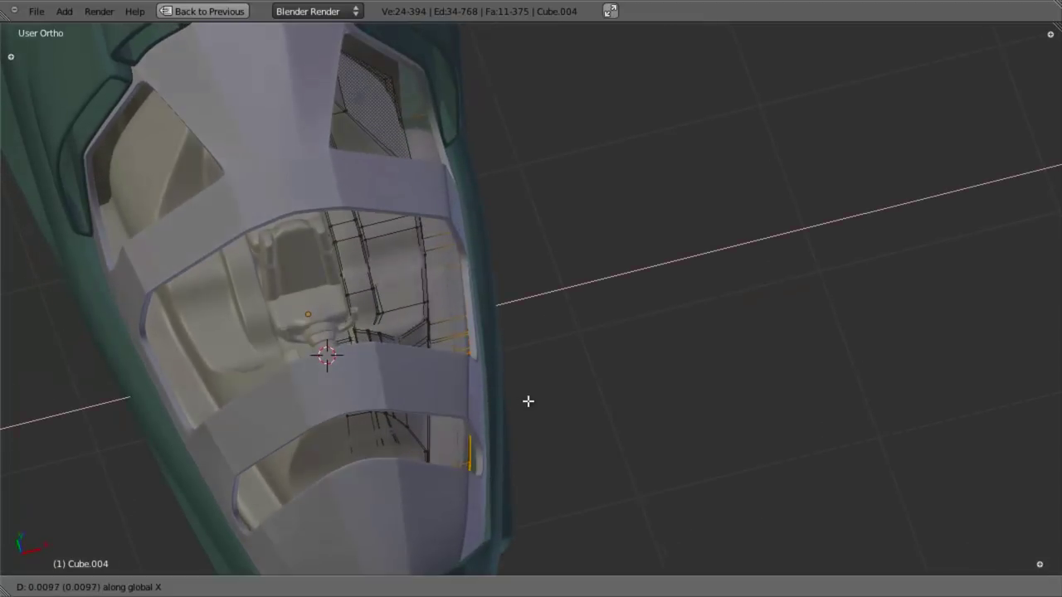
pyautogui.click(567, 403)
# Scale the extruded outer side faces along the X axis and delete those end faces.
pyautogui.press('s')
pyautogui.press('x')
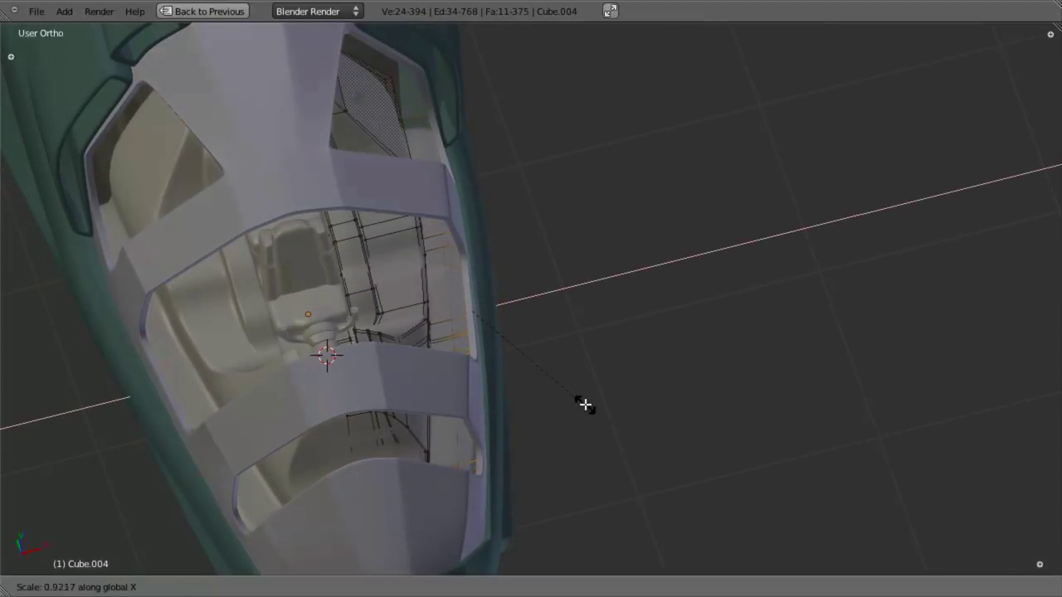
pyautogui.click(585, 404)
pyautogui.press('s')
pyautogui.press('x')
pyautogui.press('0')
pyautogui.press('Return')
pyautogui.press('z')
pyautogui.press('x')
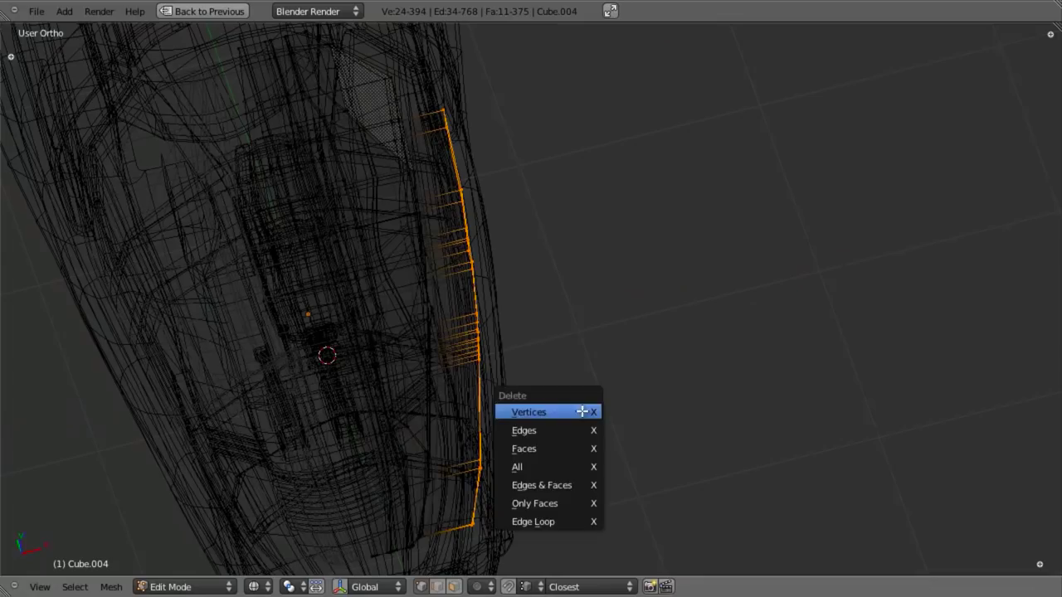
pyautogui.click(584, 448)
pyautogui.press('z')
# Inspect the extended cockpit side through the windows for gaps against the hull.
pyautogui.press('Tab')
pyautogui.moveTo(576, 438)
pyautogui.mouseDown(button='middle')
pyautogui.moveTo(542, 406)
pyautogui.moveTo(415, 396)
pyautogui.moveTo(388, 353)
pyautogui.moveTo(438, 317)
pyautogui.moveTo(488, 312)
pyautogui.moveTo(475, 351)
pyautogui.moveTo(505, 316)
pyautogui.moveTo(508, 257)
pyautogui.mouseUp(button='middle')
pyautogui.scroll(5, 474, 357)
pyautogui.press('Tab')
pyautogui.scroll(-8, 556, 303)
pyautogui.moveTo(550, 327); pyautogui.dragTo(593, 303, button='middle')
pyautogui.scroll(4, 419, 270)
pyautogui.scroll(3, 593, 304)
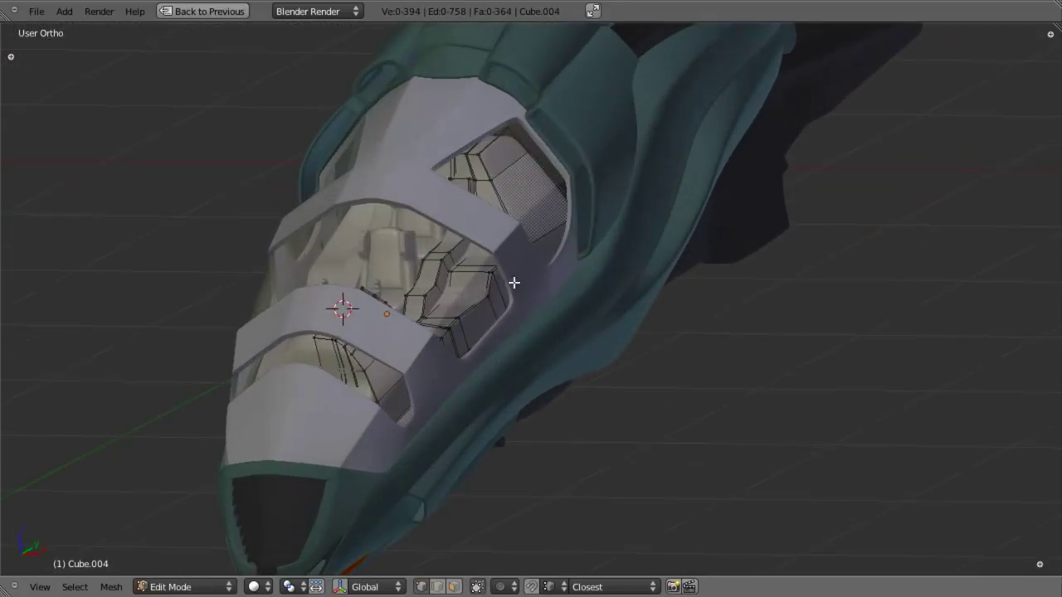
pyautogui.moveTo(512, 284); pyautogui.dragTo(480, 257, button='middle')
pyautogui.press('z')
pyautogui.scroll(4, 548, 287)
pyautogui.press('z')
pyautogui.press('Tab')
# In the wireframe side view, select and delete the faces at the cockpit body's rear end.
pyautogui.press('Tab')
pyautogui.press('z')
pyautogui.press('KP_3')
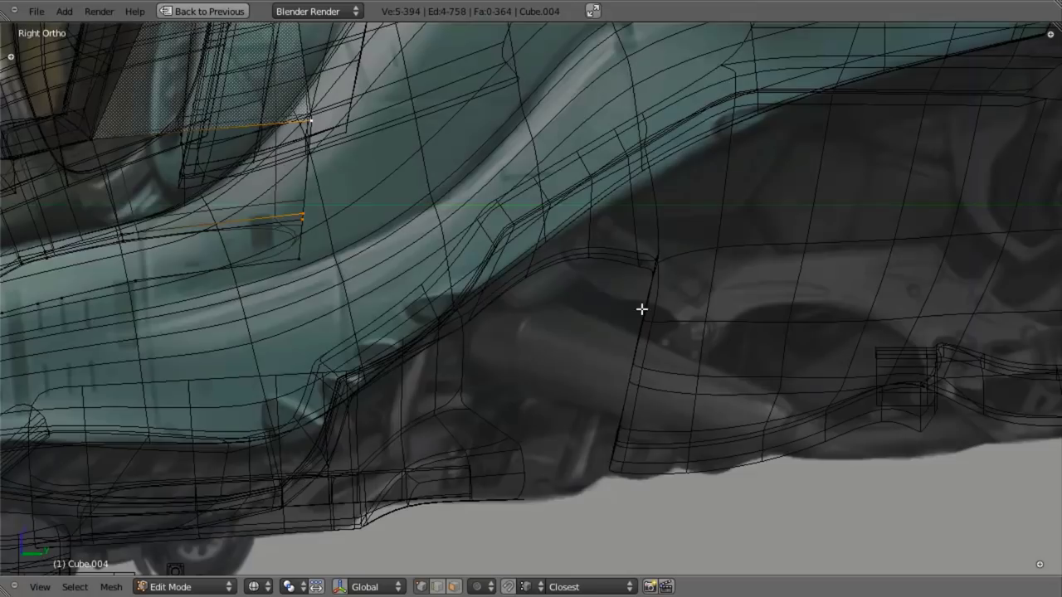
pyautogui.moveTo(394, 96); pyautogui.dragTo(515, 450)
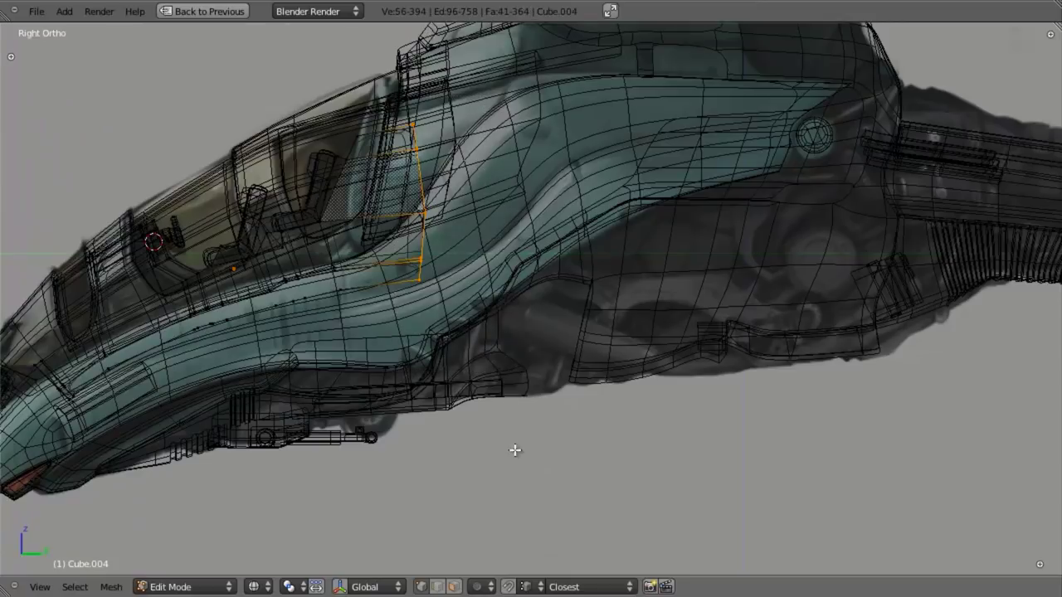
pyautogui.press('x')
pyautogui.click(514, 450)
# Extrude the open edge loop at the cockpit body's rear in place.
pyautogui.moveTo(407, 280); pyautogui.dragTo(640, 398, button='middle')
pyautogui.scroll(4, 414, 287)
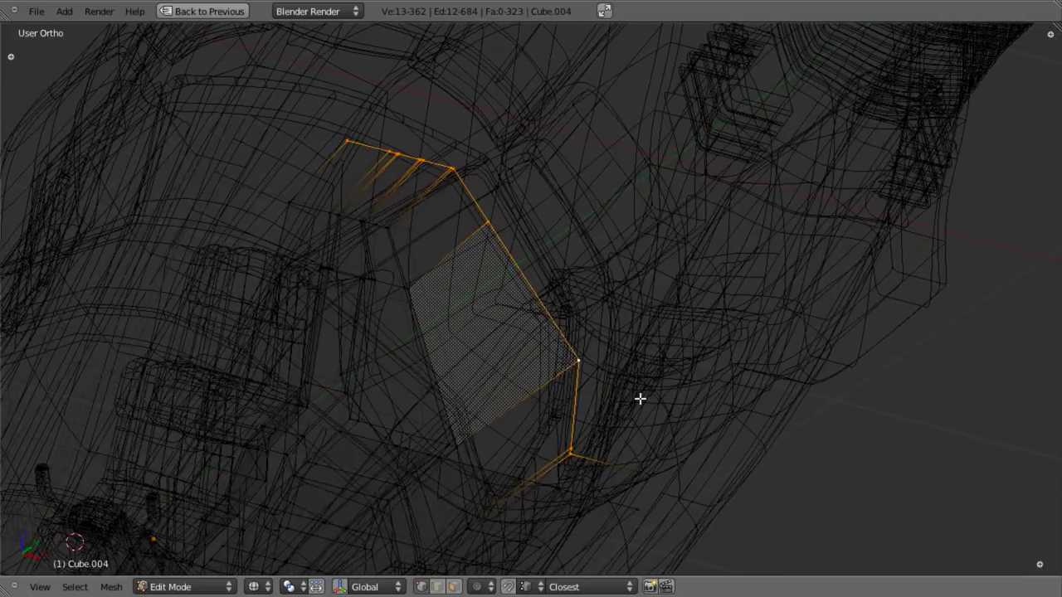
pyautogui.press('e')
pyautogui.press('Escape')
pyautogui.press('s')
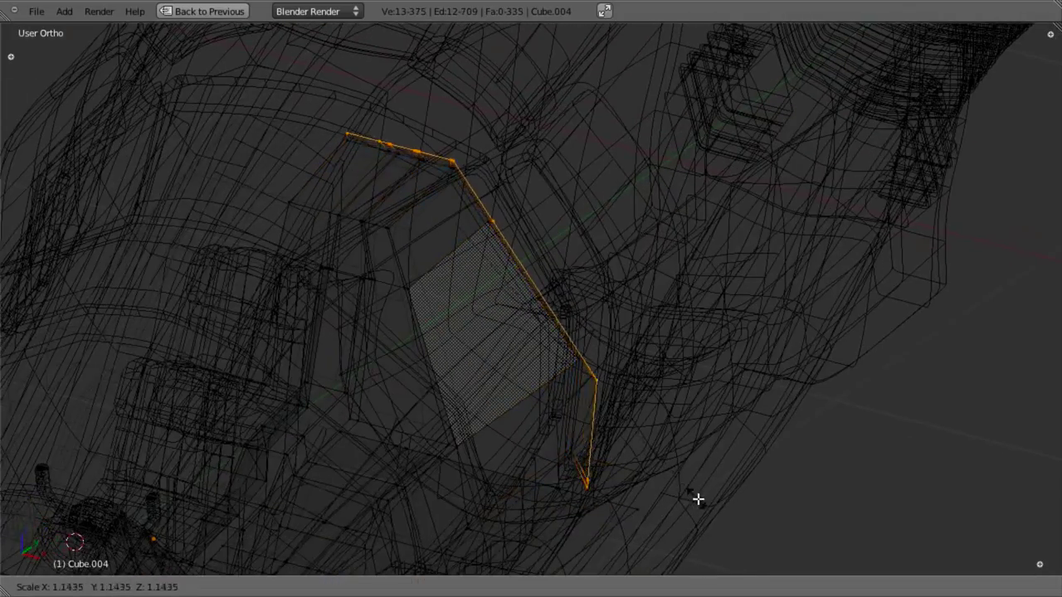
pyautogui.rightClick(707, 509)
pyautogui.scroll(-5, 678, 464)
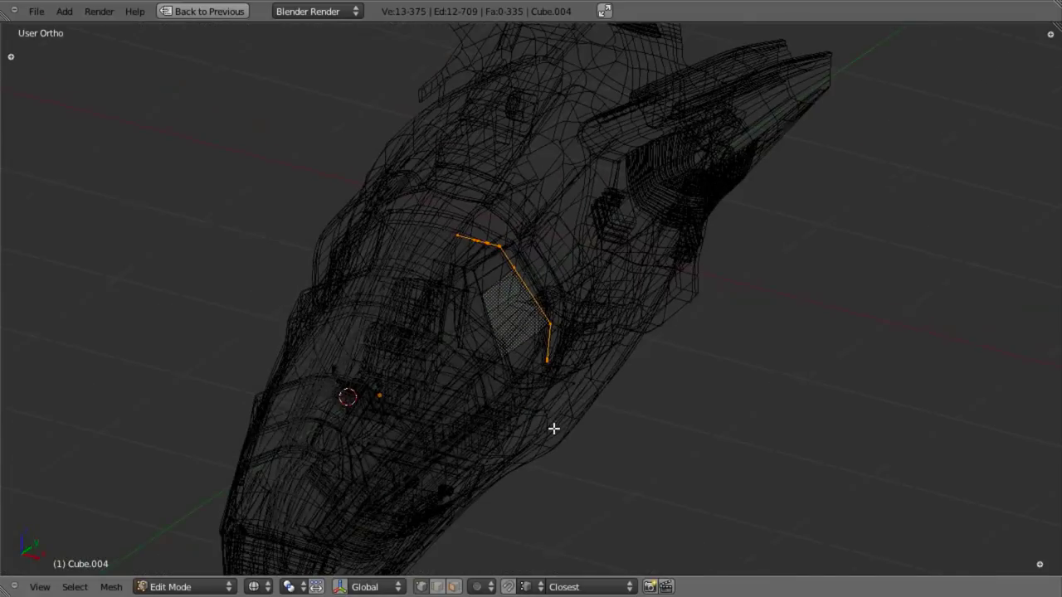
# Place the 3D cursor near the rear edges' lower end and scale the extruded edges outward about 1.27 times around it.
pyautogui.press('KP_3')
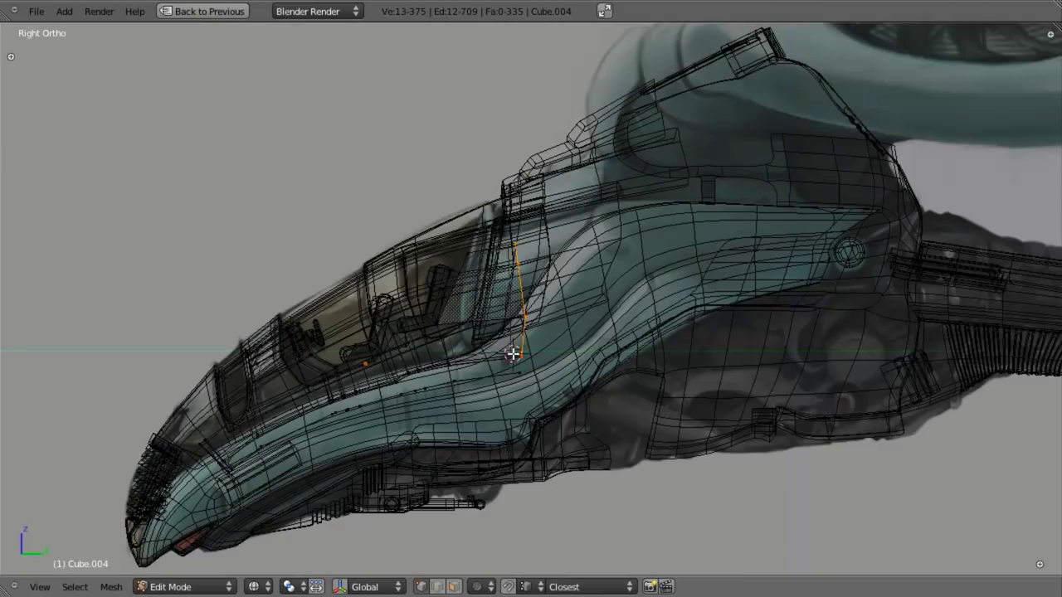
pyautogui.press('z')
pyautogui.moveTo(502, 367); pyautogui.dragTo(685, 371, button='middle')
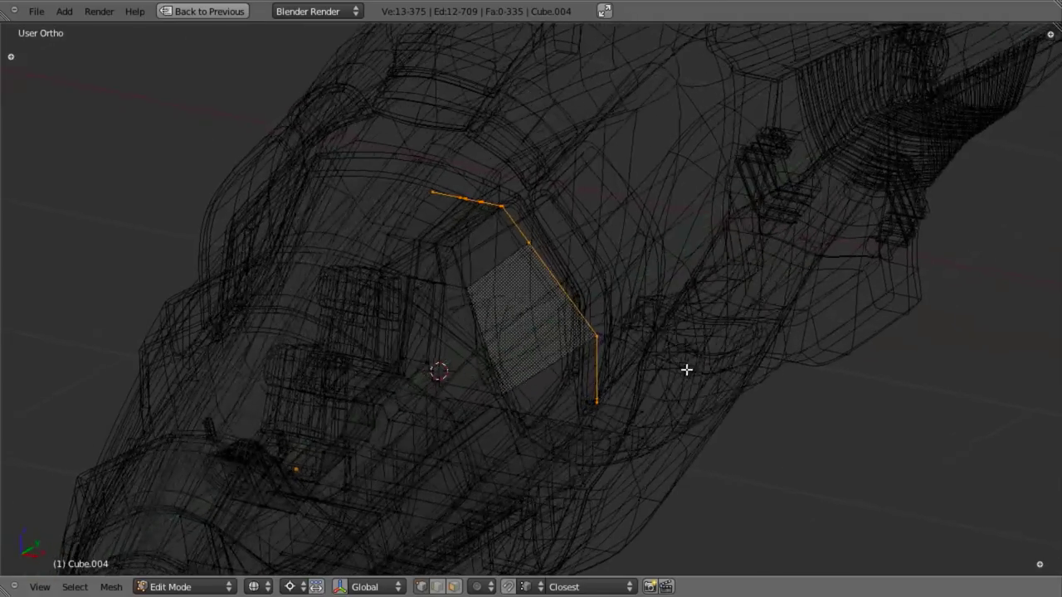
pyautogui.press('s')
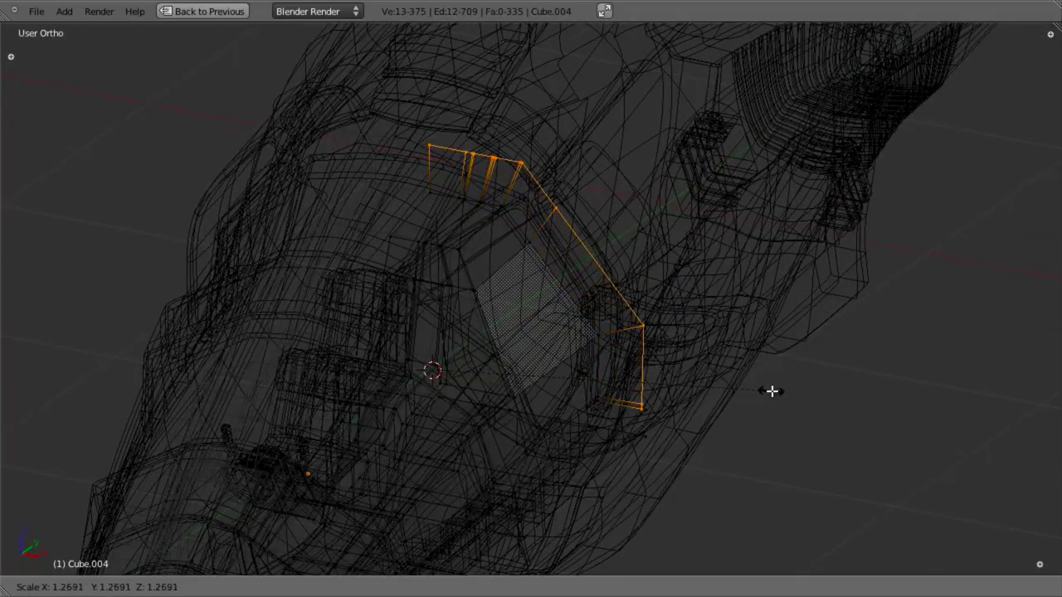
pyautogui.scroll(4, 727, 411)
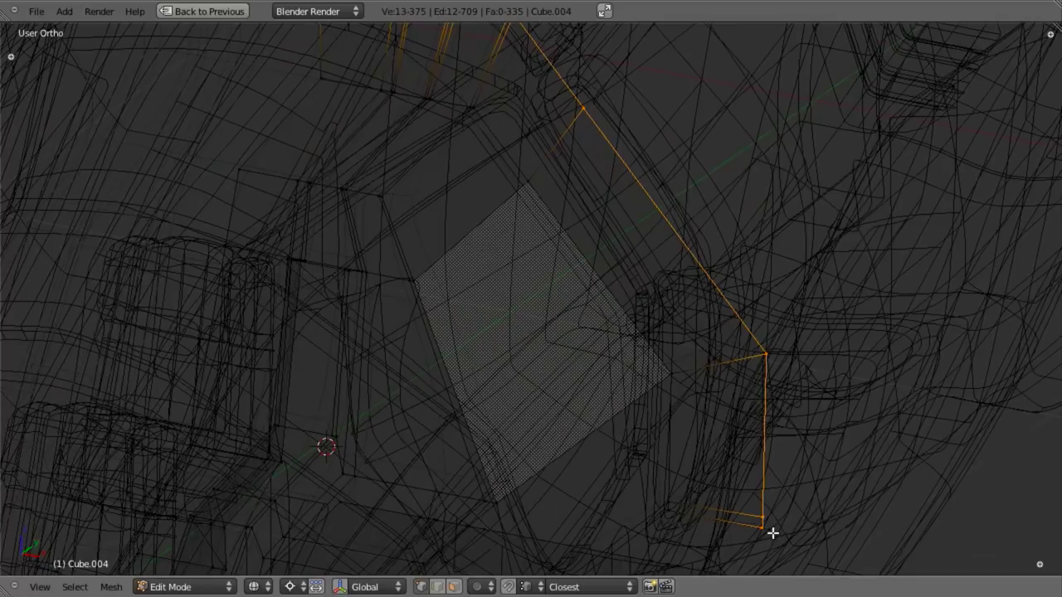
# Move the extruded rear edge loop so its lower corner lines up closely with the side extension.
pyautogui.press('g')
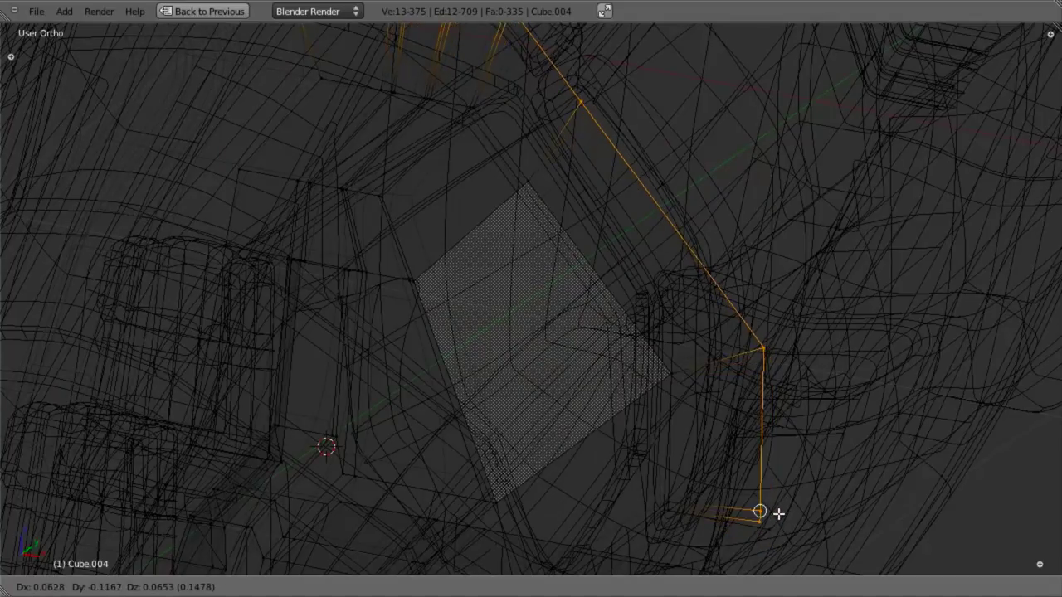
pyautogui.click(778, 514)
pyautogui.moveTo(777, 512); pyautogui.dragTo(639, 313, button='middle')
pyautogui.keyDown('shift'); pyautogui.moveTo(680, 535); pyautogui.dragTo(675, 411, button='middle'); pyautogui.keyUp('shift')
pyautogui.scroll(4, 674, 411)
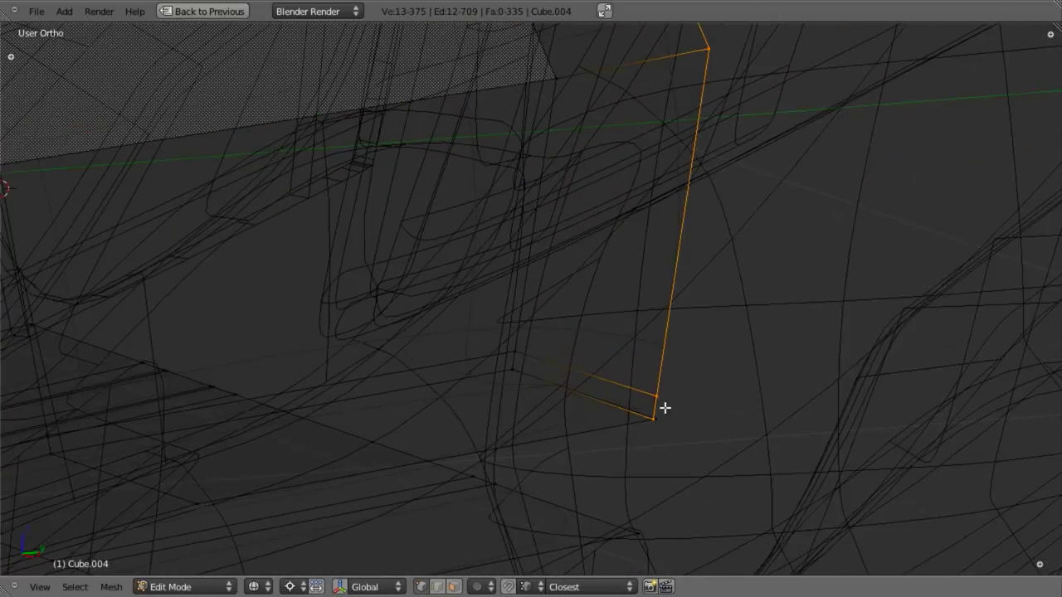
pyautogui.press('g')
pyautogui.click(664, 413)
# Select the whole linked cockpit body mesh and remove its duplicate vertices.
pyautogui.scroll(-11, 578, 418)
pyautogui.moveTo(498, 390); pyautogui.dragTo(585, 391, button='middle')
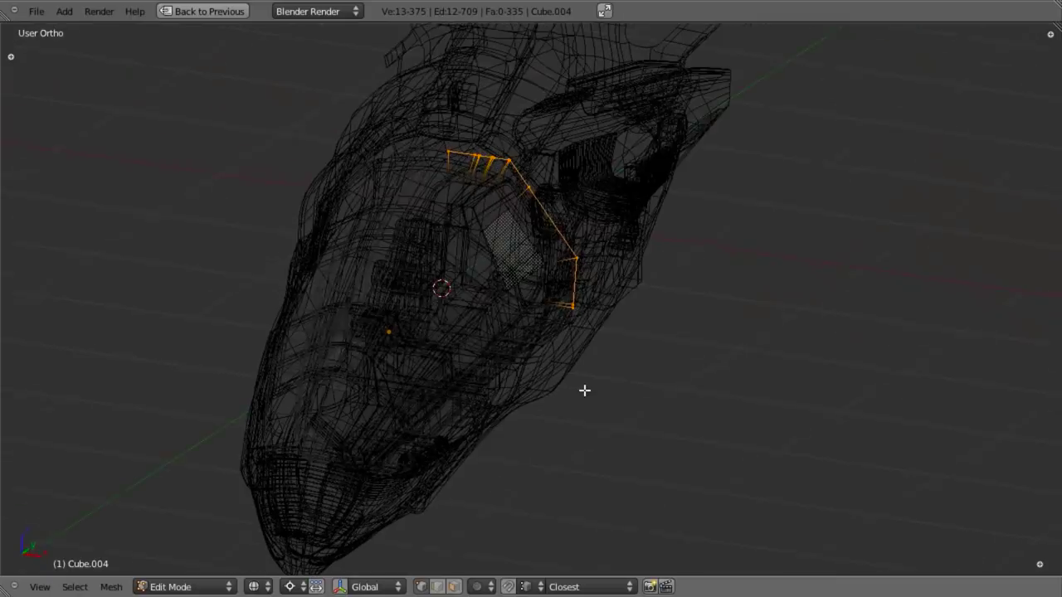
pyautogui.hotkey('ctrl', 'l')
pyautogui.press('w')
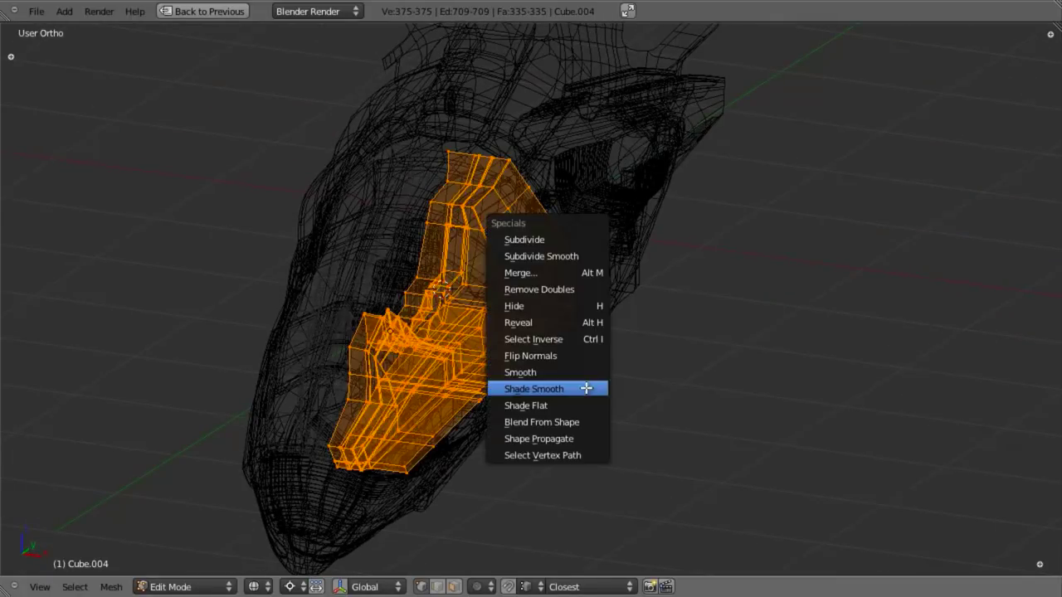
pyautogui.click(595, 291)
pyautogui.scroll(4, 611, 324)
pyautogui.moveTo(595, 275); pyautogui.dragTo(595, 379, button='middle')
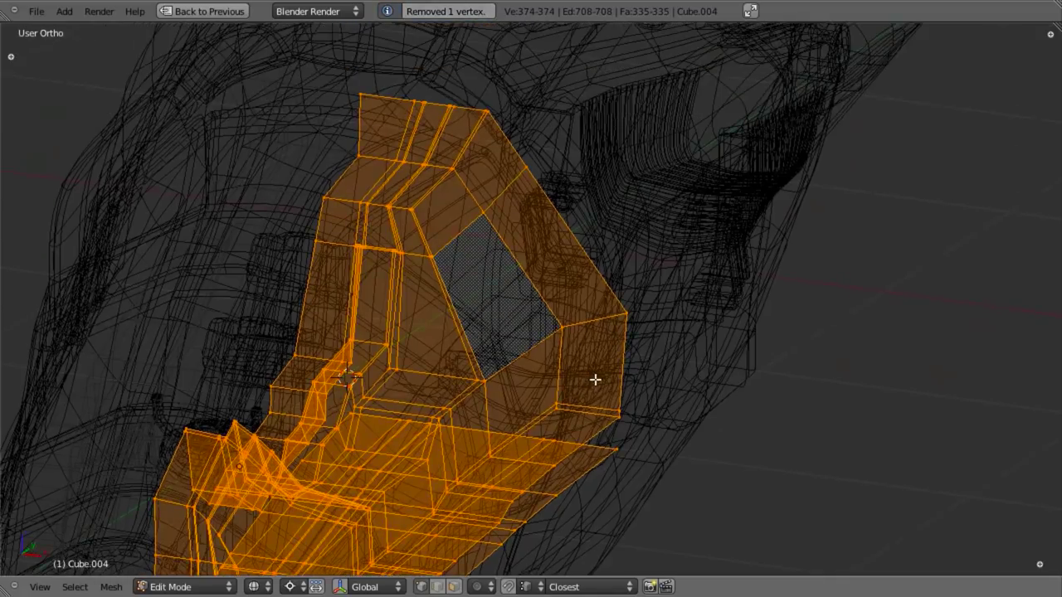
# Select the vertices along the cockpit body's upper rear edge and shift them along the Z axis.
pyautogui.press('z')
pyautogui.moveTo(472, 325)
pyautogui.mouseDown(button='middle')
pyautogui.moveTo(464, 266)
pyautogui.moveTo(441, 224)
pyautogui.moveTo(456, 219)
pyautogui.mouseUp(button='middle')
pyautogui.press('z')
pyautogui.press('a')
pyautogui.press('b')
pyautogui.moveTo(374, 275); pyautogui.dragTo(516, 339)
pyautogui.press('z')
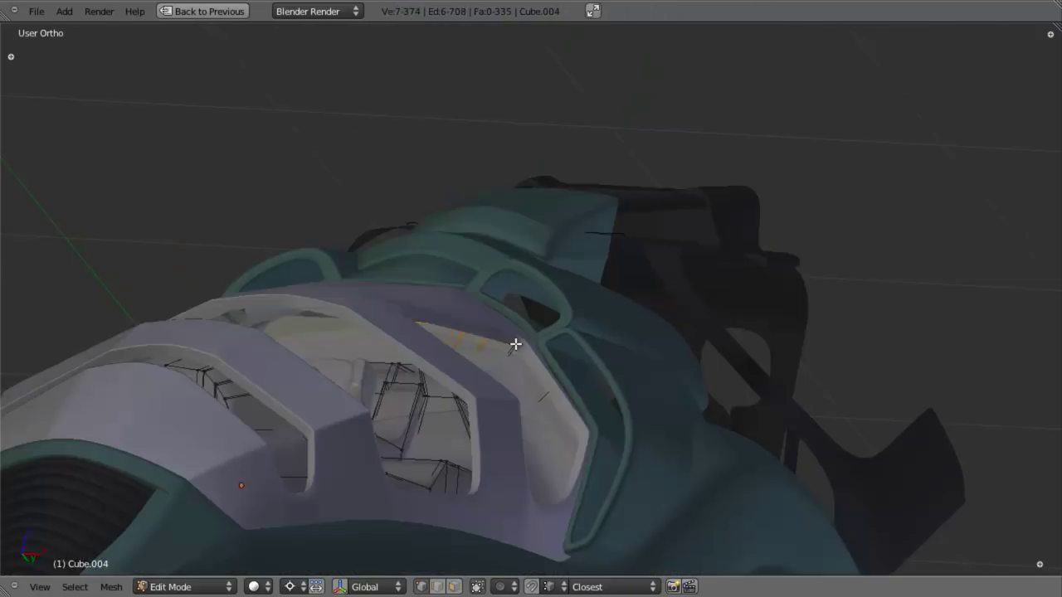
pyautogui.press('g')
pyautogui.press('z')
pyautogui.click(519, 332)
# In the front view, move the topmost rear edge vertices slightly along Z to fit the hull.
pyautogui.moveTo(519, 332)
pyautogui.mouseDown(button='middle')
pyautogui.moveTo(531, 405)
pyautogui.moveTo(559, 370)
pyautogui.moveTo(434, 333)
pyautogui.moveTo(452, 336)
pyautogui.mouseUp(button='middle')
pyautogui.press('KP_3')
pyautogui.scroll(3, 531, 368)
pyautogui.press('z')
pyautogui.press('KP_1')
pyautogui.press('g')
pyautogui.press('z')
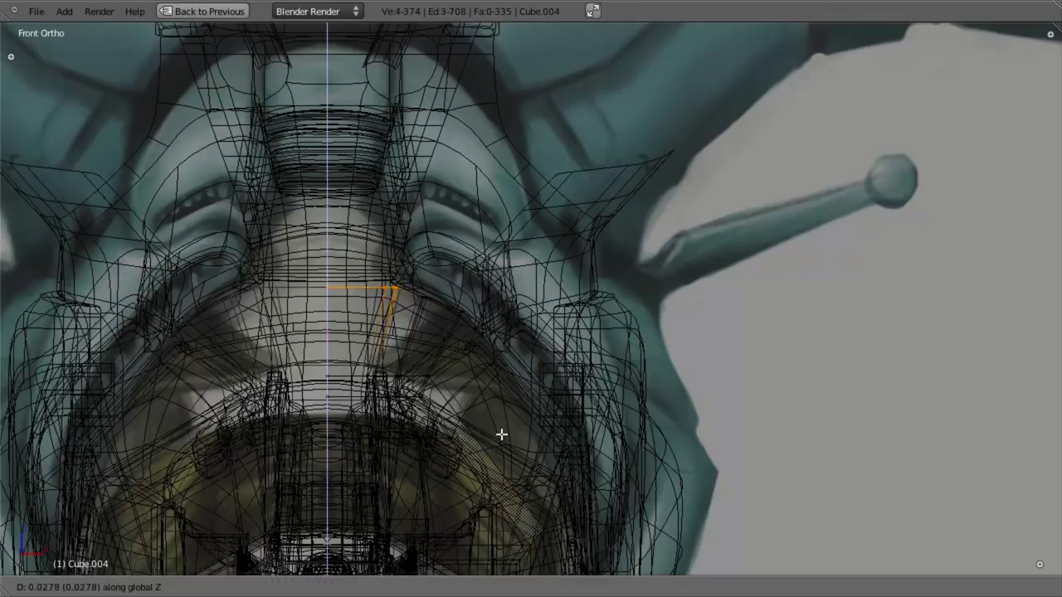
pyautogui.click(502, 427)
# Add the outer side edge vertices to the selection and pull them inward along X so they stay inside the hull.
pyautogui.press('z')
pyautogui.moveTo(503, 426)
pyautogui.mouseDown(button='middle')
pyautogui.moveTo(522, 372)
pyautogui.moveTo(553, 346)
pyautogui.moveTo(606, 370)
pyautogui.moveTo(606, 393)
pyautogui.mouseUp(button='middle')
pyautogui.scroll(3, 563, 361)
pyautogui.press('z')
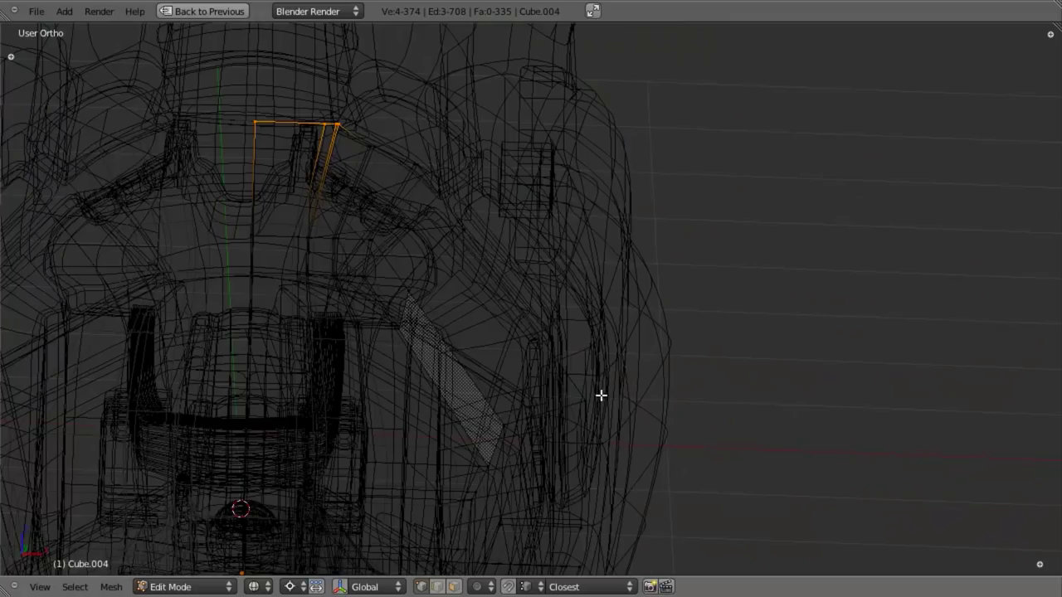
pyautogui.keyDown('shift'); pyautogui.moveTo(582, 526); pyautogui.dragTo(585, 392, button='middle'); pyautogui.keyUp('shift')
pyautogui.press('b')
pyautogui.moveTo(572, 366); pyautogui.dragTo(595, 439)
pyautogui.moveTo(576, 395); pyautogui.dragTo(603, 387, button='middle')
pyautogui.press('z')
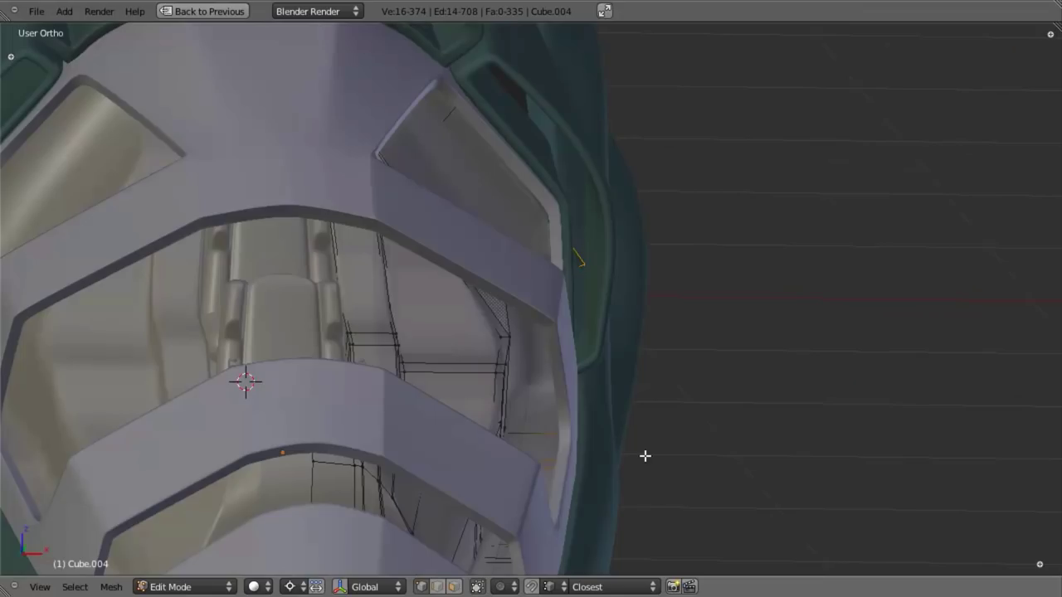
pyautogui.press('g')
pyautogui.press('x')
pyautogui.press('z')
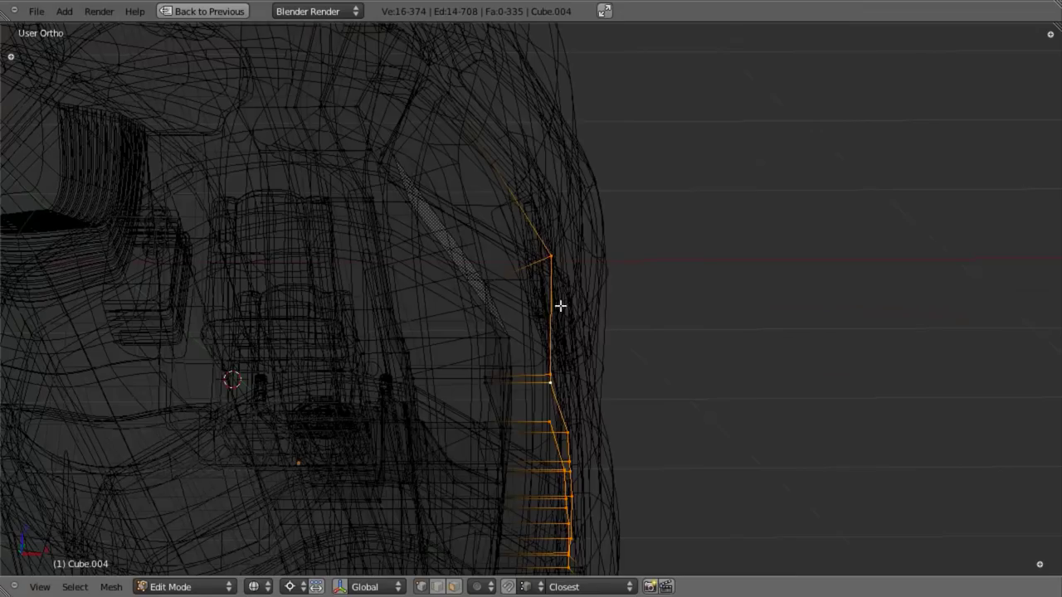
# Raise the vertex at the side extension's rear end about 0.14 along the Z axis.
pyautogui.press('z')
pyautogui.press('g')
pyautogui.press('z')
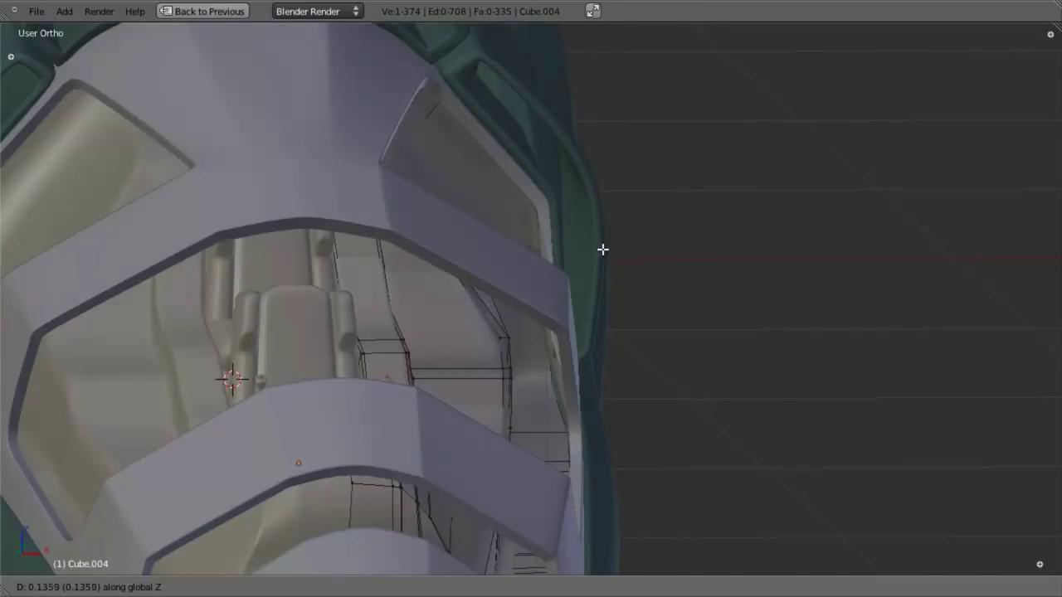
pyautogui.scroll(-5, 586, 370)
pyautogui.press('Tab')
pyautogui.scroll(3, 578, 370)
pyautogui.moveTo(575, 370); pyautogui.dragTo(595, 375, button='middle')
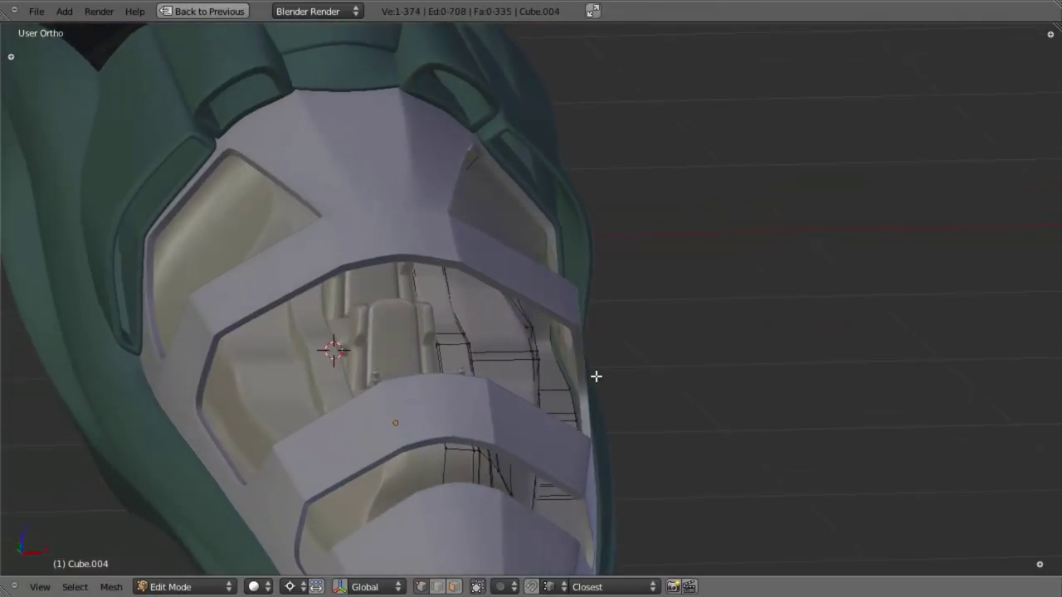
# Select three vertices at the side extension's rear end and nudge them outward about 0.01 along X.
pyautogui.press('z')
pyautogui.press('z')
pyautogui.press('g')
pyautogui.press('x')
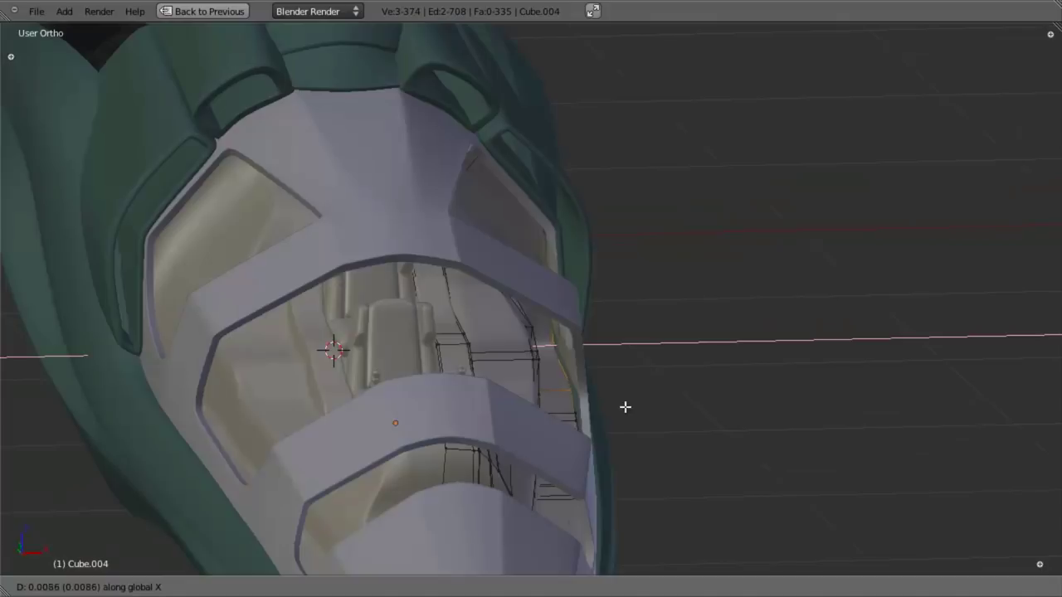
pyautogui.click(628, 408)
# Leave edit mode and examine the cockpit's fit inside the hull from the side.
pyautogui.press('Tab')
pyautogui.scroll(-4, 602, 421)
pyautogui.moveTo(515, 417); pyautogui.dragTo(408, 426, button='middle')
pyautogui.scroll(-3, 497, 432)
pyautogui.moveTo(526, 396); pyautogui.dragTo(379, 432, button='middle')
pyautogui.scroll(8, 485, 375)
pyautogui.rightClick(377, 429)
pyautogui.press('Tab')
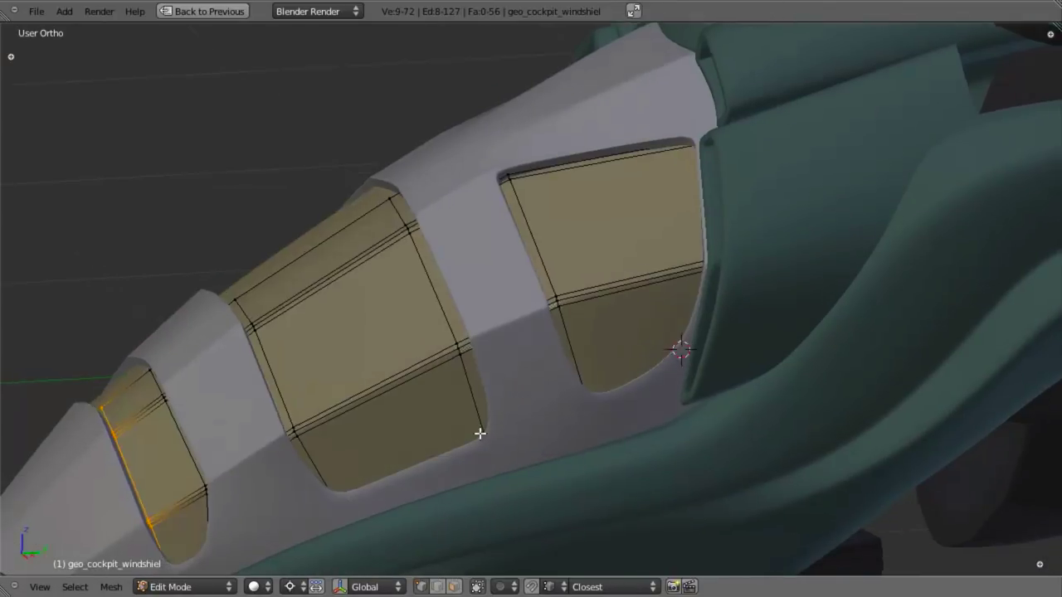
pyautogui.press('Tab')
# Reselect the cockpit body and add a lengthwise loop cut along the side extension, close to its upper edge.
pyautogui.press('z')
pyautogui.rightClick(449, 393)
pyautogui.rightClick(448, 393)
pyautogui.rightClick(448, 393)
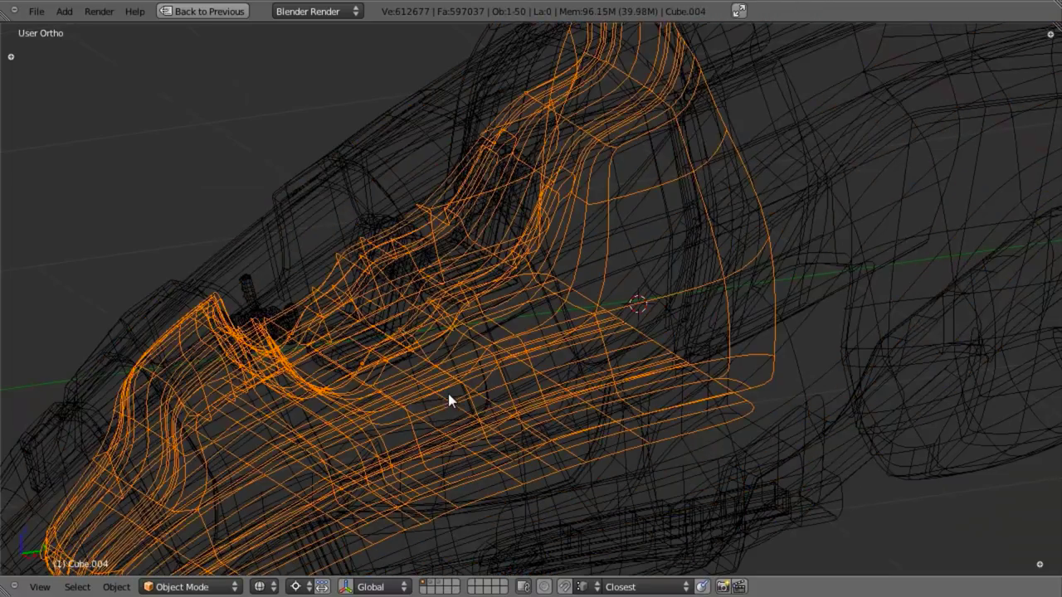
pyautogui.press('Tab')
pyautogui.moveTo(448, 393)
pyautogui.mouseDown(button='middle')
pyautogui.moveTo(550, 386)
pyautogui.moveTo(631, 398)
pyautogui.moveTo(674, 320)
pyautogui.mouseUp(button='middle')
pyautogui.press('z')
pyautogui.scroll(3, 674, 319)
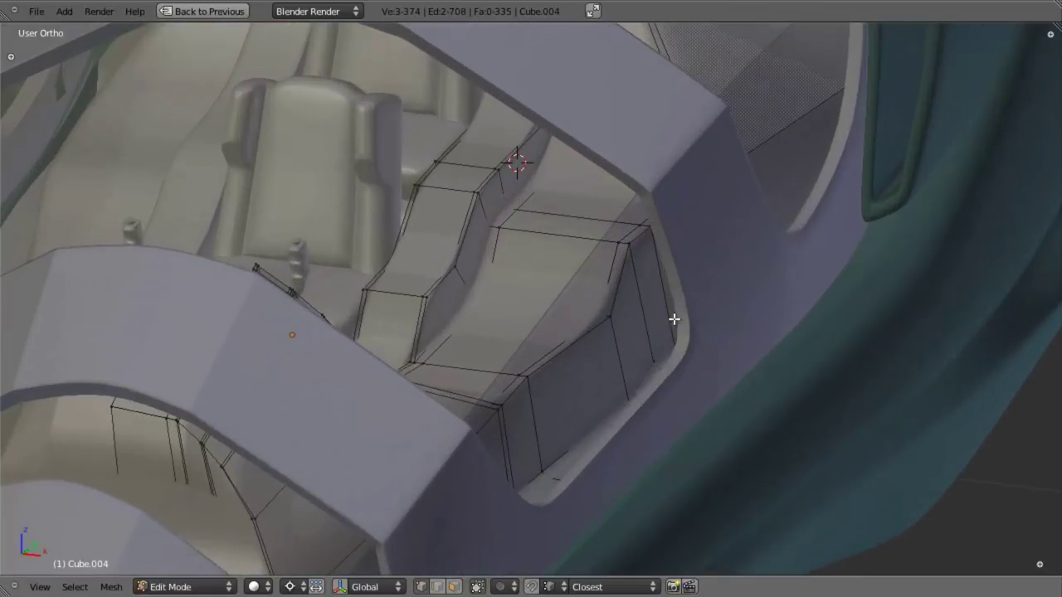
pyautogui.click(629, 299)
# Leave edit mode and inspect the sharpened cockpit side through the windshield from several angles.
pyautogui.press('Tab')
pyautogui.scroll(-4, 518, 376)
pyautogui.moveTo(517, 375); pyautogui.dragTo(395, 304, button='middle')
pyautogui.scroll(-6, 582, 335)
pyautogui.scroll(4, 395, 304)
pyautogui.scroll(2, 531, 332)
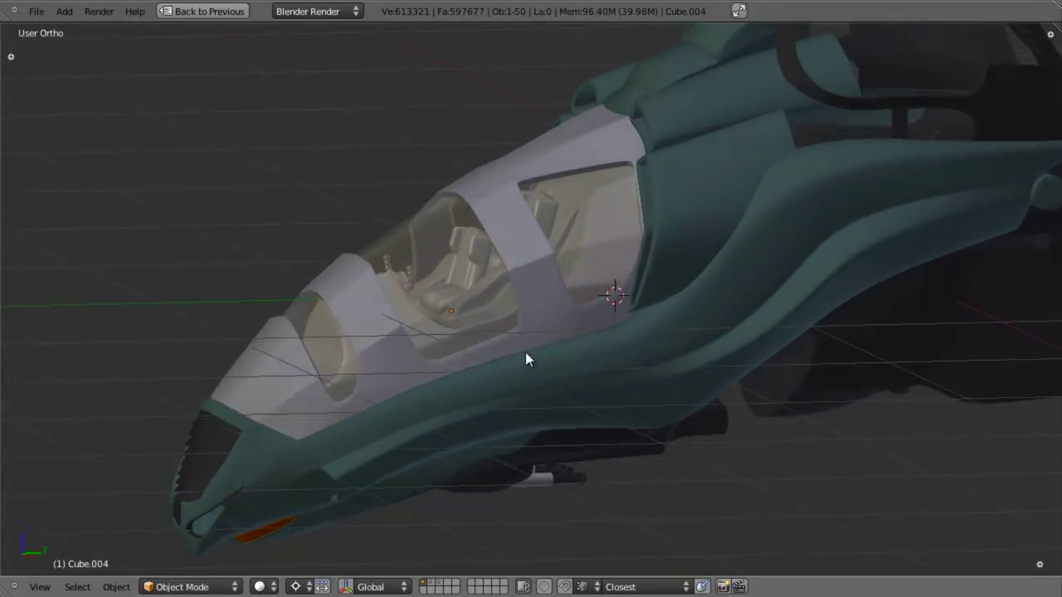
pyautogui.scroll(3, 526, 355)
pyautogui.moveTo(550, 339); pyautogui.dragTo(401, 356, button='middle')
# Add a crosswise loop cut on the cockpit body's side beside the seat, slid close to the neighbouring edge.
pyautogui.press('Tab')
pyautogui.scroll(2, 401, 356)
pyautogui.press('z')
pyautogui.press('z')
pyautogui.keyDown('shift'); pyautogui.moveTo(322, 382); pyautogui.dragTo(381, 362, button='middle'); pyautogui.keyUp('shift')
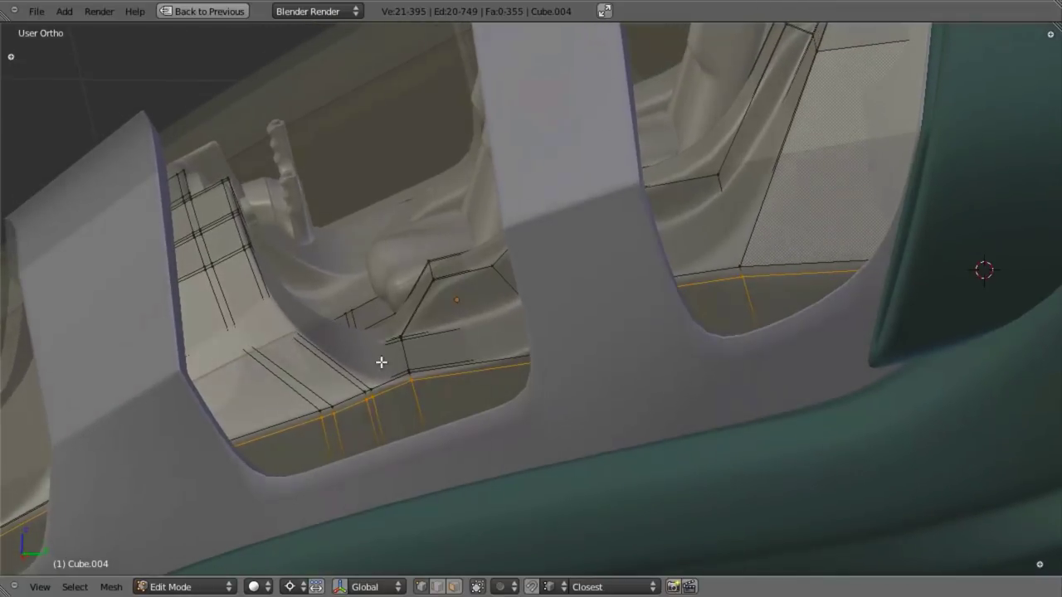
pyautogui.hotkey('ctrl', 'r')
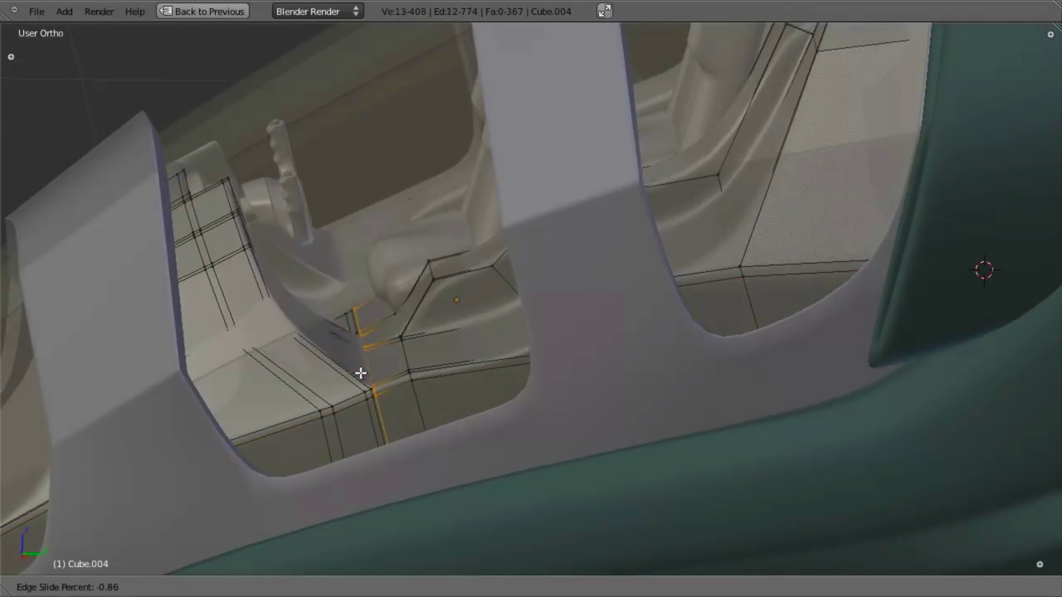
# Try a second crosswise loop cut farther forward on the cockpit body and undo it.
pyautogui.hotkey('ctrl', 'r')
pyautogui.click(353, 376)
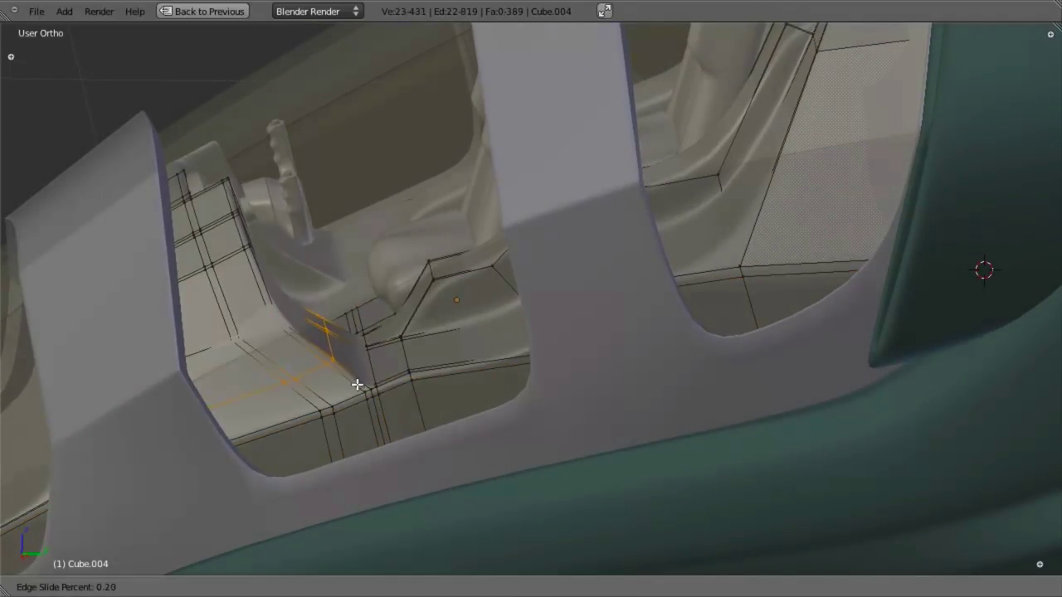
pyautogui.click(335, 372)
pyautogui.hotkey('ctrl', 'z')
pyautogui.scroll(-3, 412, 393)
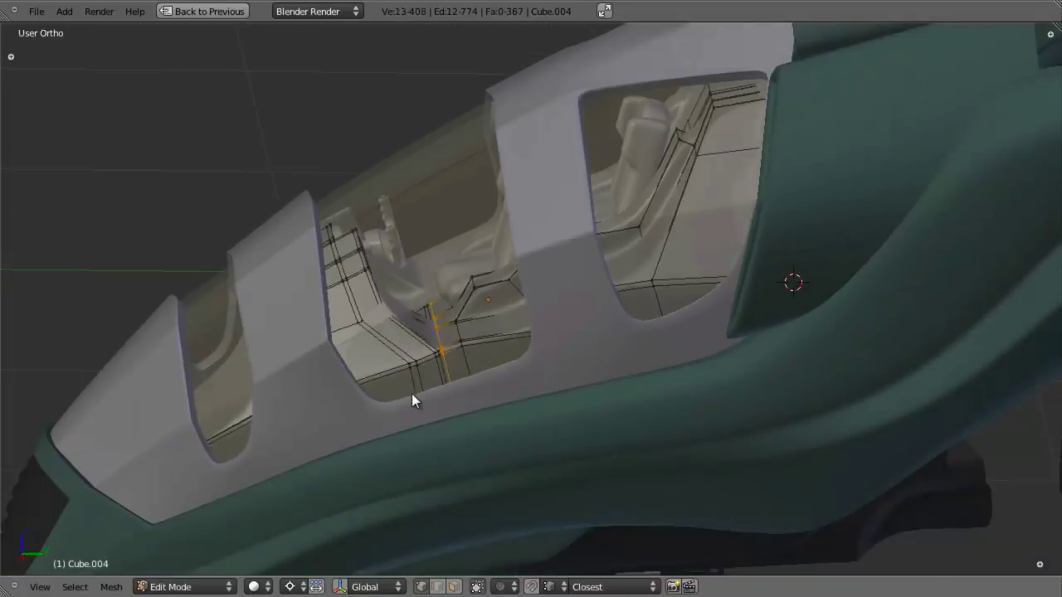
# Check the cockpit through the side windows and add a loop cut around the dashboard block, slid close to the neighbouring edge.
pyautogui.press('Tab')
pyautogui.moveTo(412, 394); pyautogui.dragTo(370, 367, button='middle')
pyautogui.press('Tab')
pyautogui.scroll(6, 423, 282)
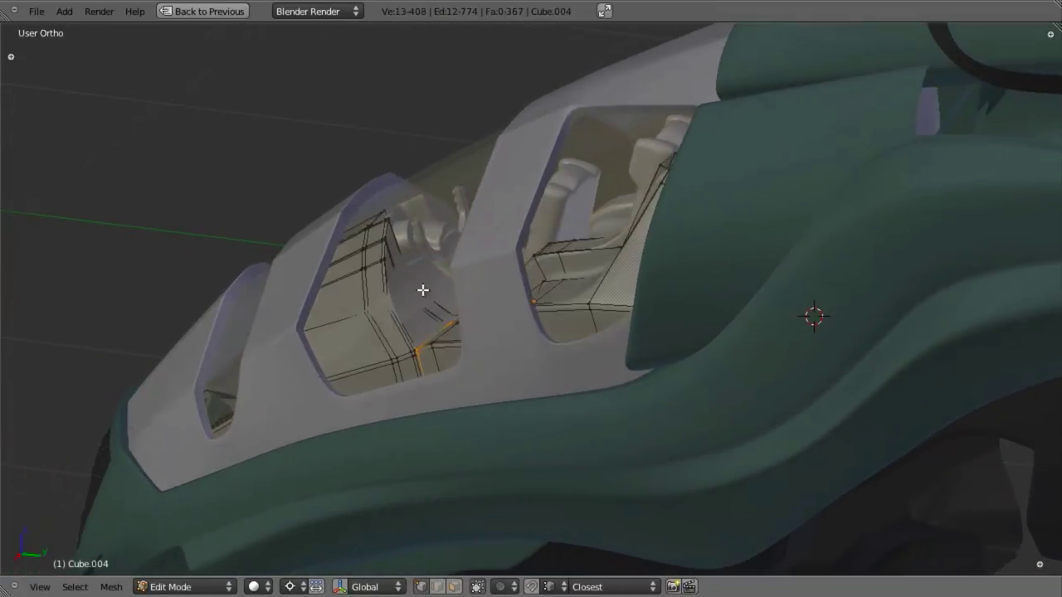
pyautogui.press('Tab')
pyautogui.scroll(-4, 277, 257)
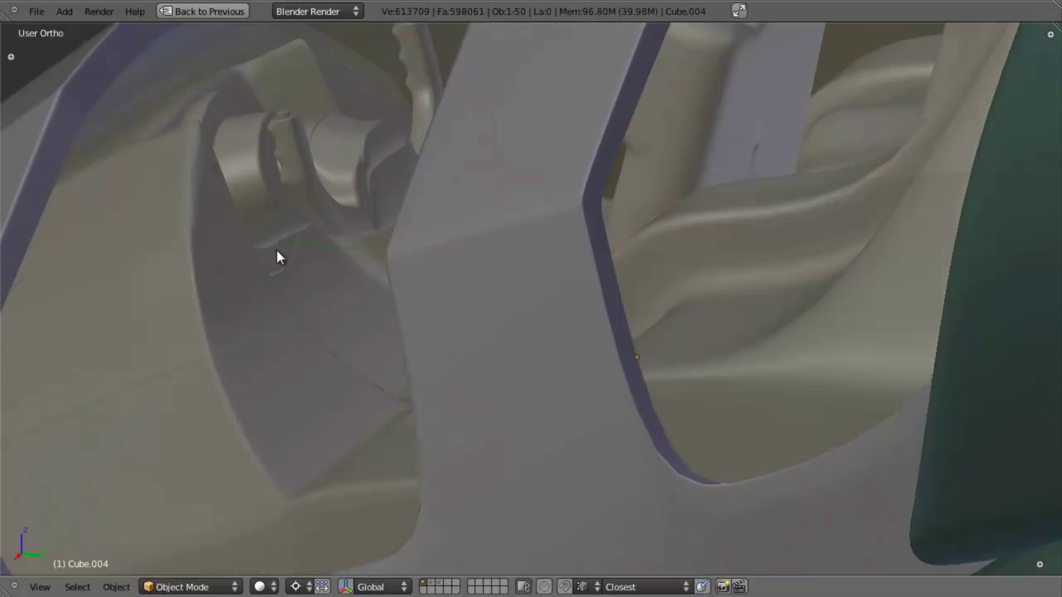
pyautogui.press('Tab')
pyautogui.scroll(2, 411, 281)
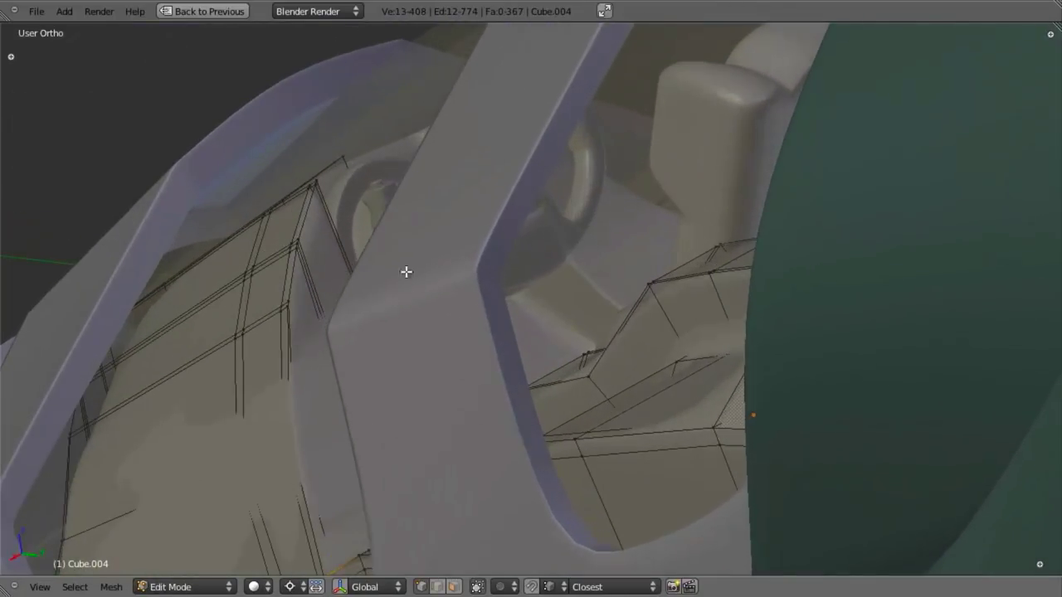
pyautogui.click(345, 255)
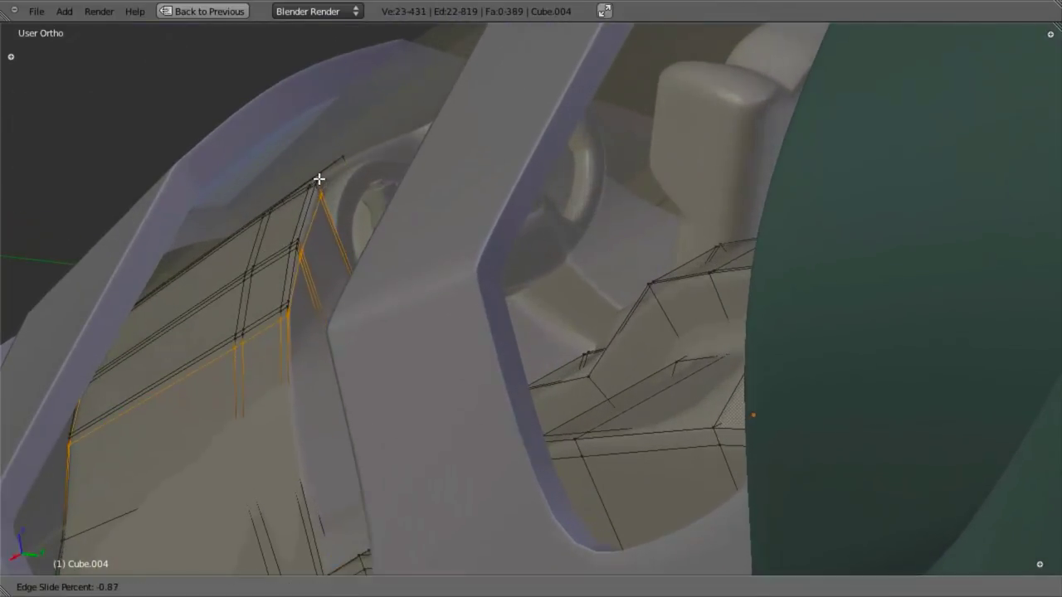
pyautogui.click(300, 198)
# Reduce the new loop's selection to its lower section, edge-slide it by about 0.20, and check the cockpit outside edit mode.
pyautogui.press('z')
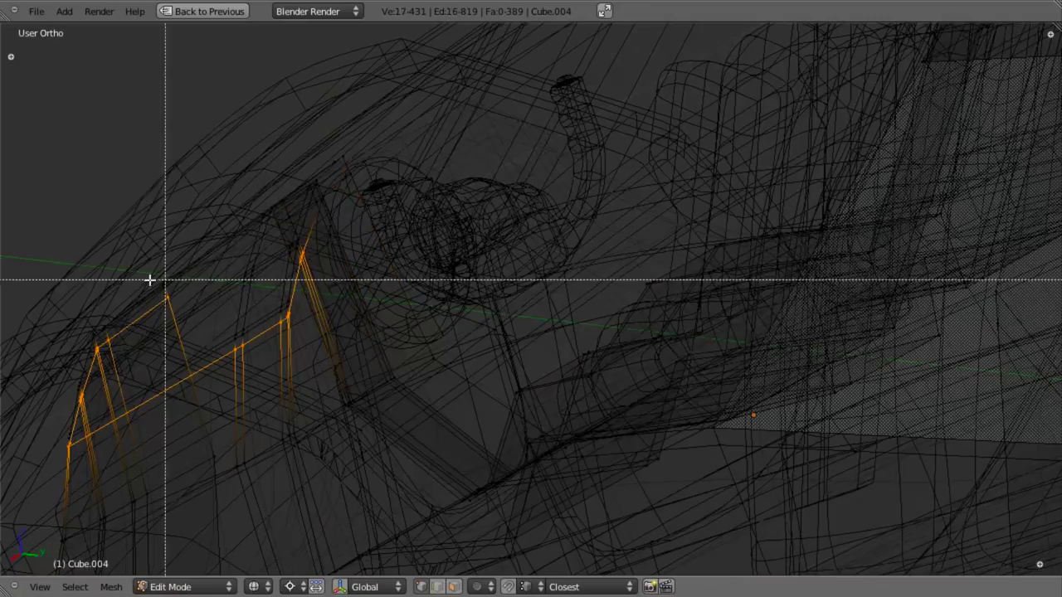
pyautogui.moveTo(212, 338); pyautogui.dragTo(213, 338, button='middle')
pyautogui.press('z')
pyautogui.keyDown('shift'); pyautogui.moveTo(263, 316); pyautogui.dragTo(307, 297, button='middle'); pyautogui.keyUp('shift')
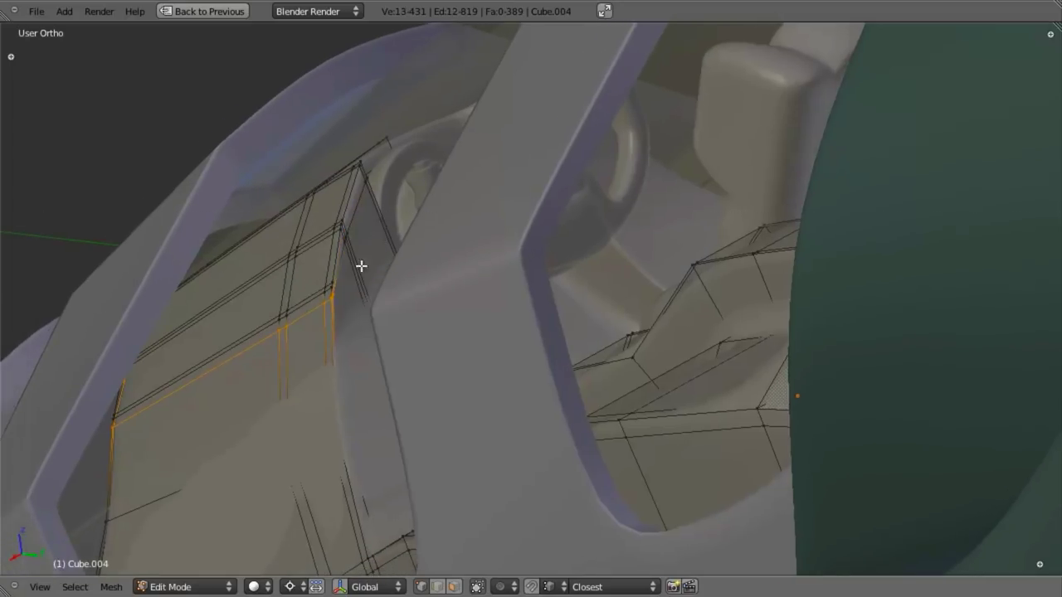
pyautogui.moveTo(361, 265)
pyautogui.mouseDown(button='middle')
pyautogui.moveTo(514, 282)
pyautogui.moveTo(410, 296)
pyautogui.mouseUp(button='middle')
pyautogui.press('z')
pyautogui.press('b')
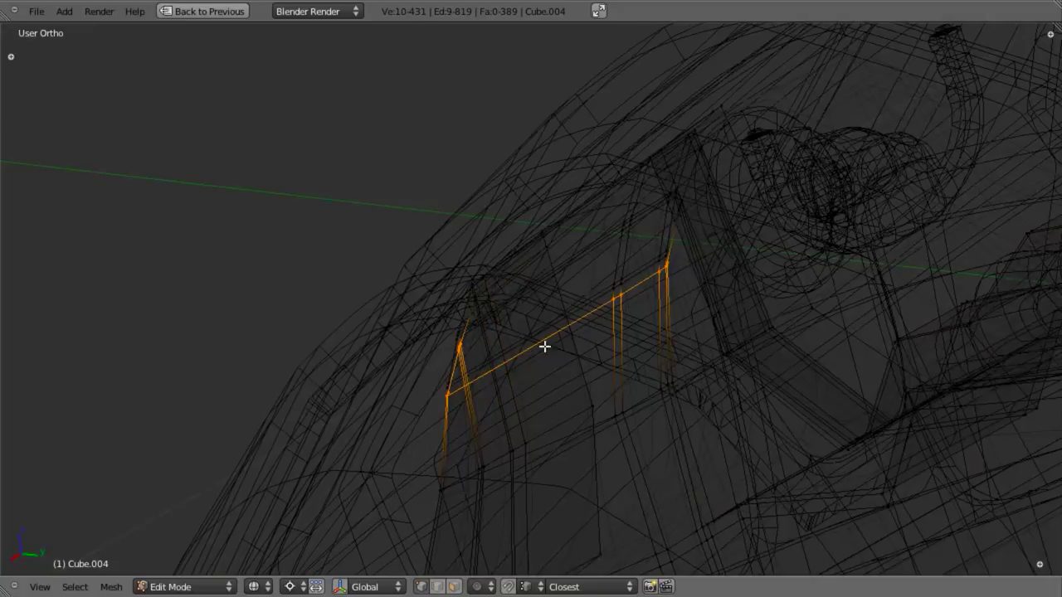
pyautogui.press('z')
pyautogui.hotkey('ctrl', 'r')
pyautogui.hotkey('ctrl', 'e')
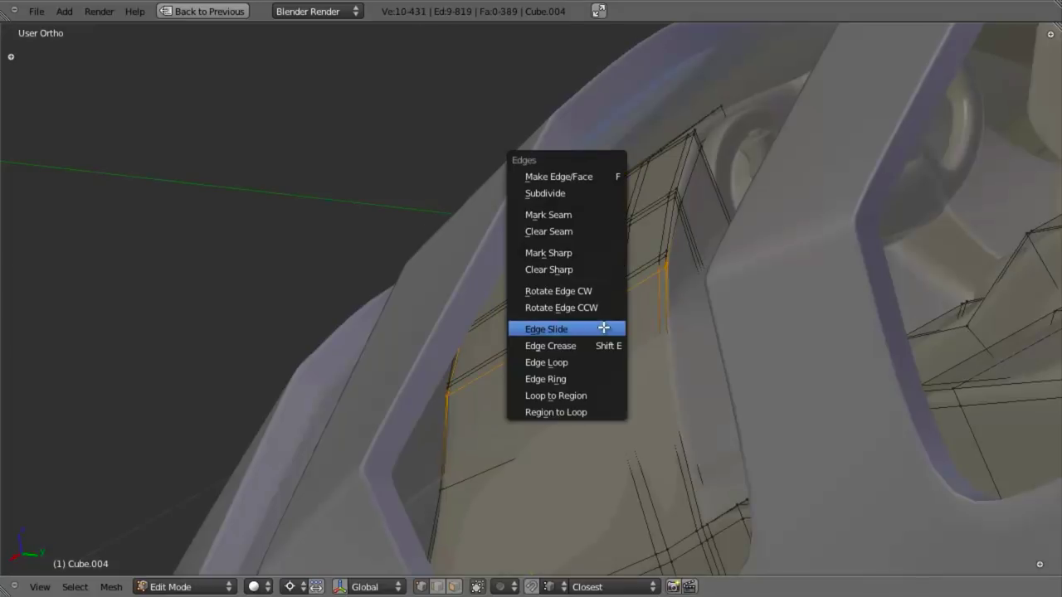
pyautogui.click(603, 327)
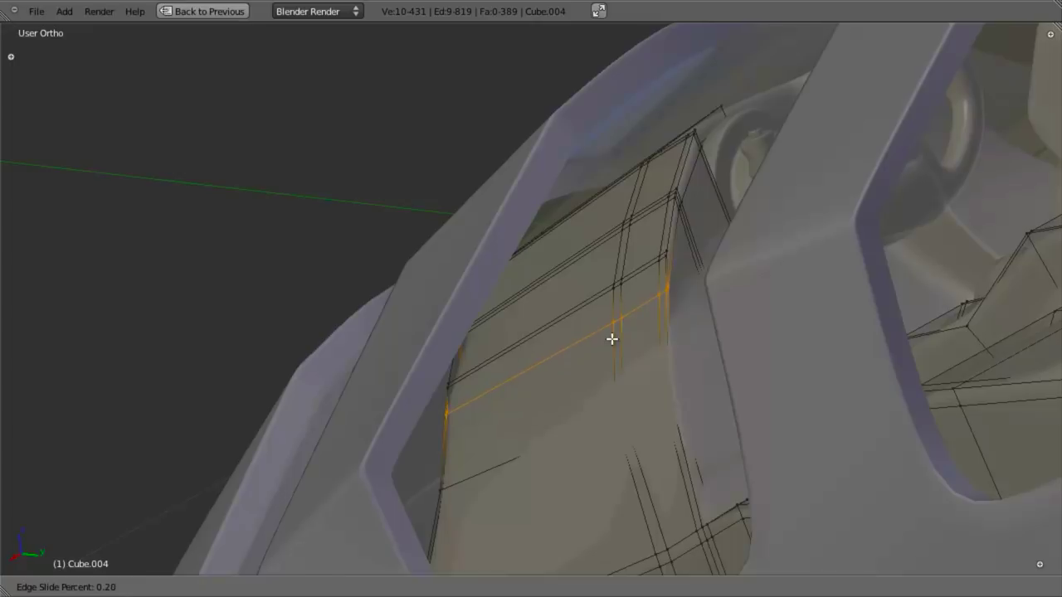
pyautogui.click(612, 339)
pyautogui.press('Tab')
pyautogui.moveTo(612, 340); pyautogui.dragTo(442, 363, button='middle')
pyautogui.scroll(-4, 705, 469)
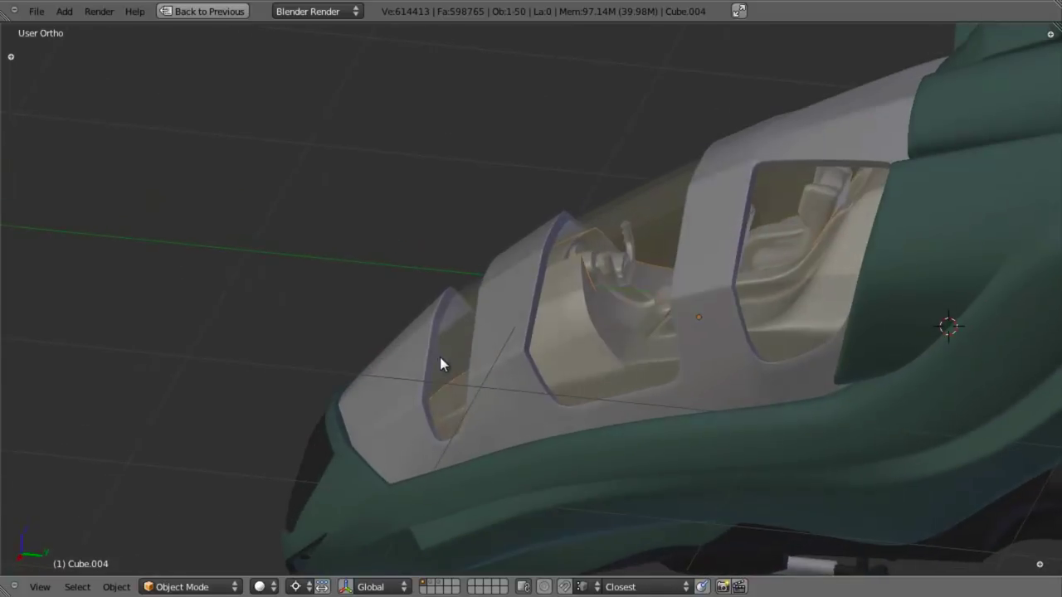
# Select the cockpit body's protruding front-end geometry in side view and delete its faces.
pyautogui.press('Tab')
pyautogui.scroll(3, 484, 403)
pyautogui.press('z')
pyautogui.keyDown('shift'); pyautogui.moveTo(484, 403); pyautogui.dragTo(521, 413, button='middle'); pyautogui.keyUp('shift')
pyautogui.press('a')
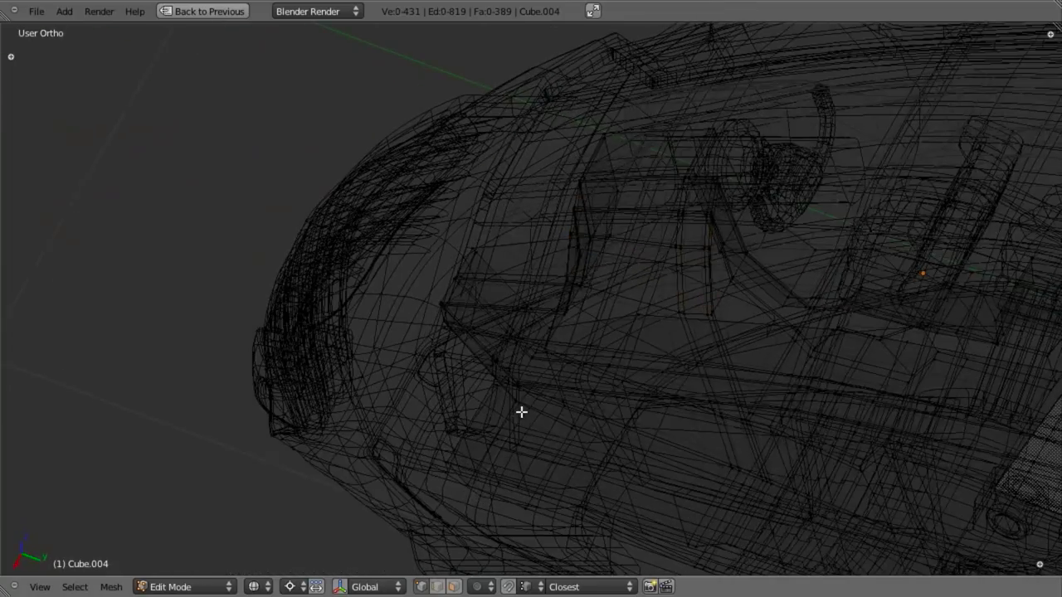
pyautogui.press('KP_3')
pyautogui.scroll(-5, 522, 412)
pyautogui.keyDown('shift'); pyautogui.moveTo(541, 310); pyautogui.dragTo(452, 463, button='middle'); pyautogui.keyUp('shift')
pyautogui.scroll(3, 475, 322)
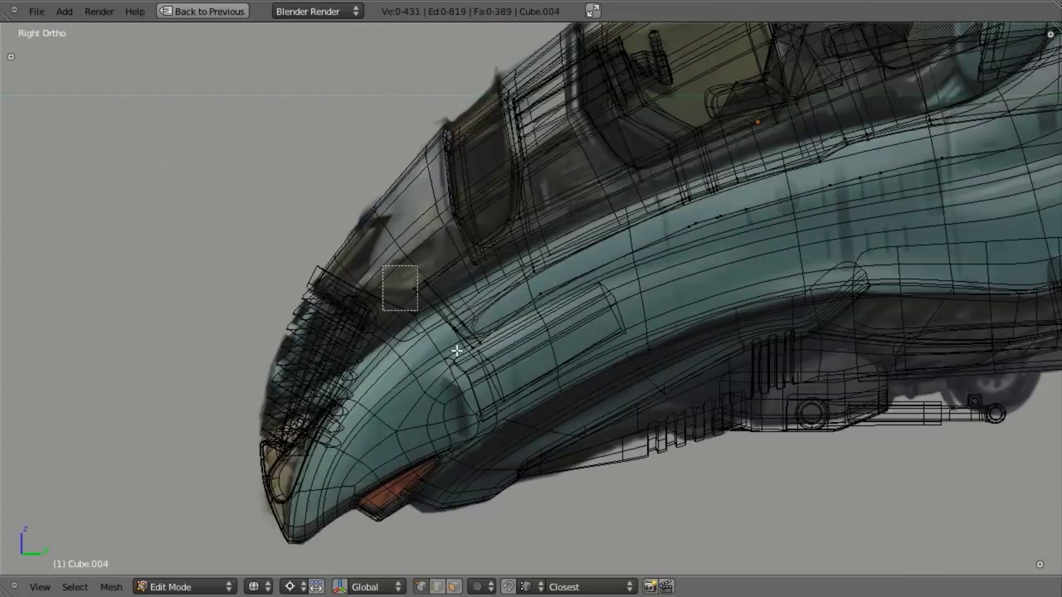
pyautogui.moveTo(565, 362); pyautogui.dragTo(505, 443, button='middle')
pyautogui.press('x')
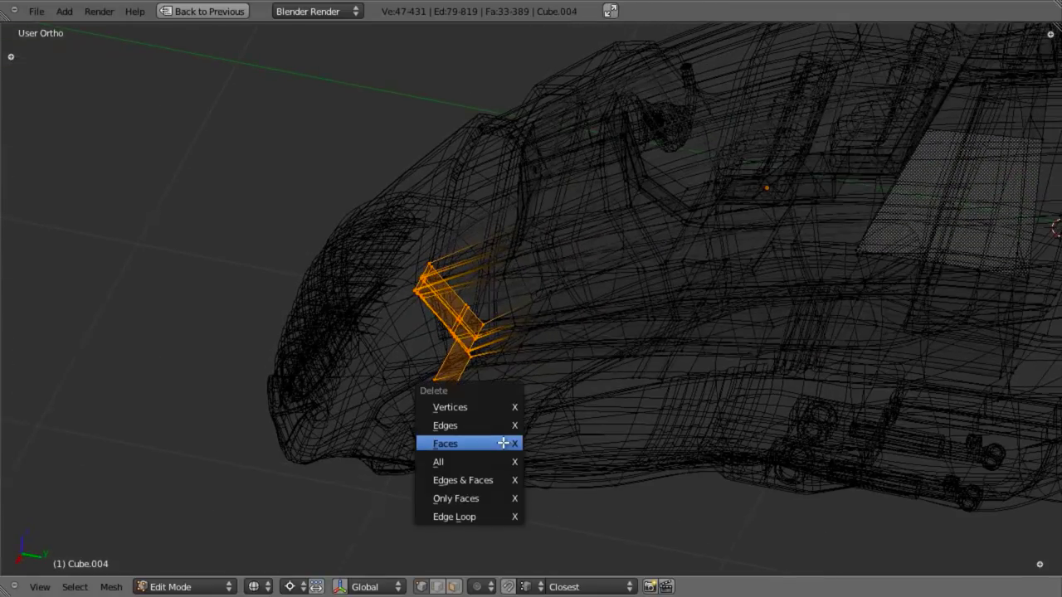
pyautogui.click(497, 442)
pyautogui.moveTo(503, 252)
pyautogui.mouseDown(button='middle')
pyautogui.moveTo(548, 301)
pyautogui.moveTo(594, 301)
pyautogui.moveTo(555, 308)
pyautogui.mouseUp(button='middle')
pyautogui.press('z')
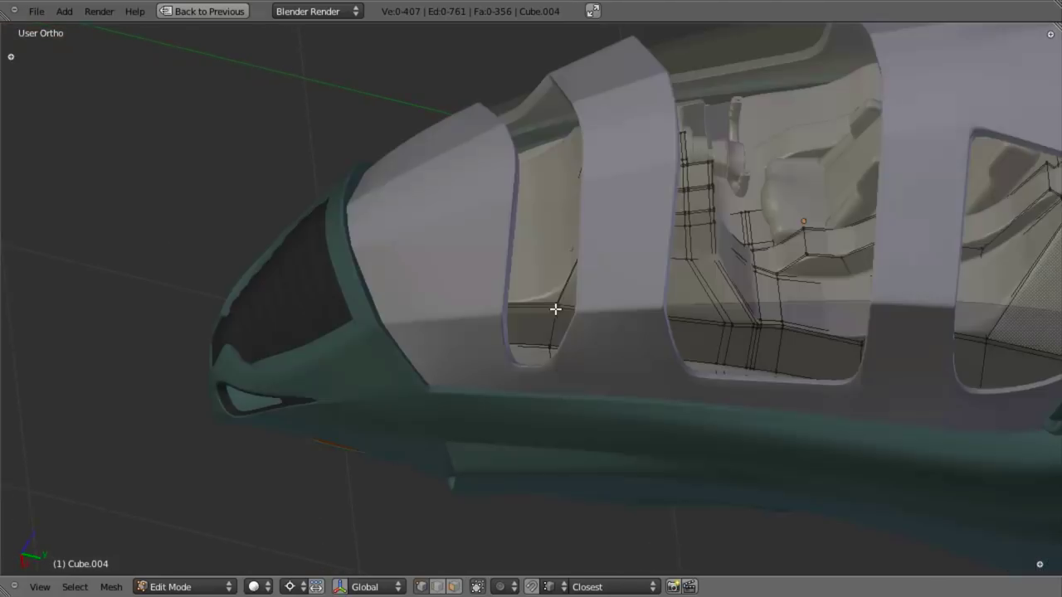
# Add a crosswise loop cut through the cockpit body's side near its front end, just below the foremost side window.
pyautogui.press('z')
pyautogui.press('KP_3')
pyautogui.scroll(4, 497, 398)
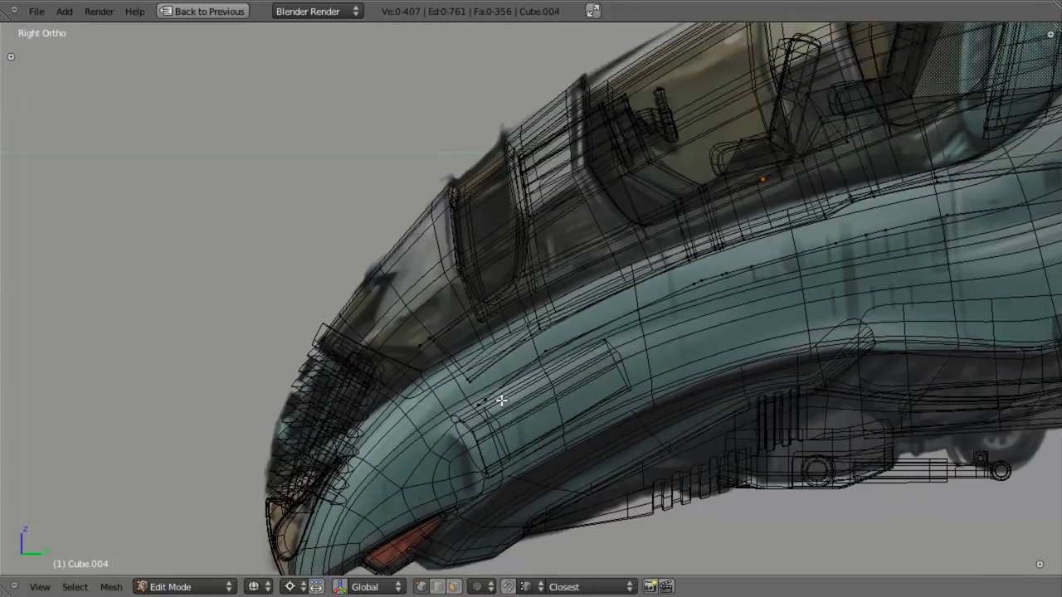
pyautogui.press('b')
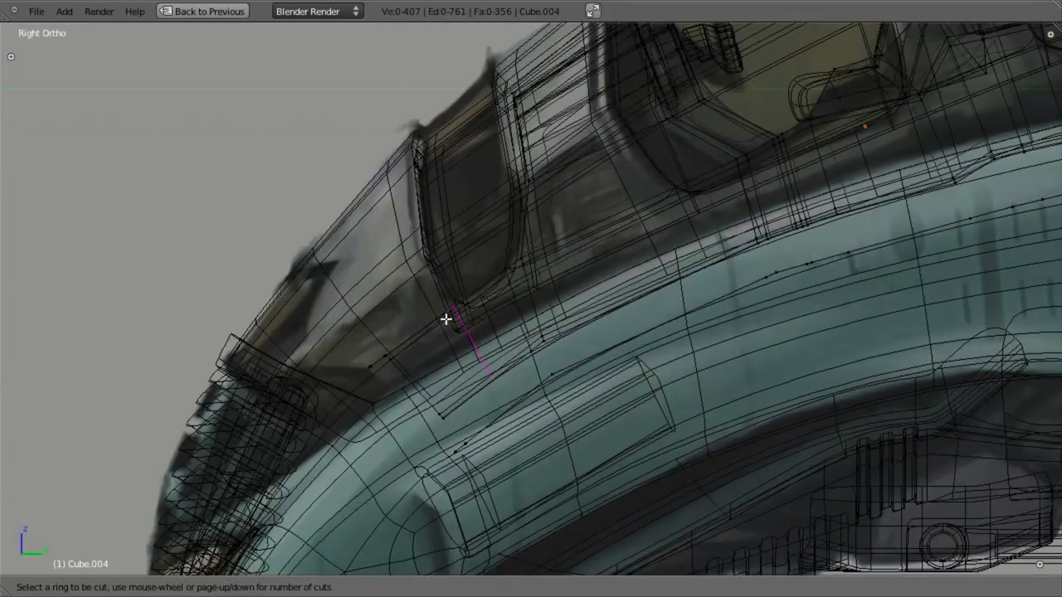
pyautogui.click(446, 318)
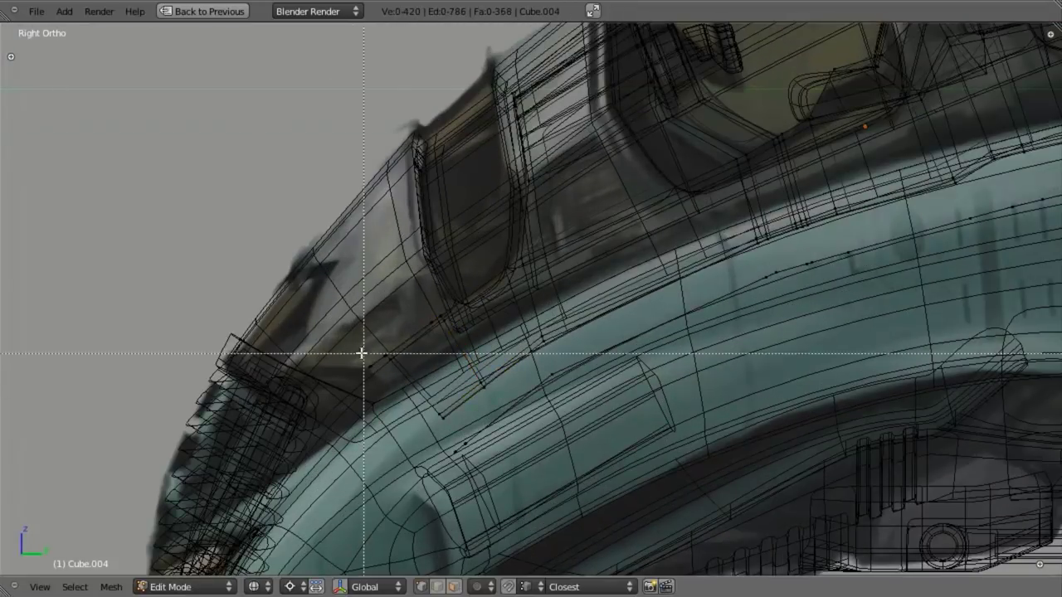
# Select the linked strip running lengthwise along the hull's side below the windows and delete its vertices.
pyautogui.moveTo(499, 433); pyautogui.dragTo(594, 395, button='middle')
pyautogui.press('l')
pyautogui.scroll(-5, 596, 390)
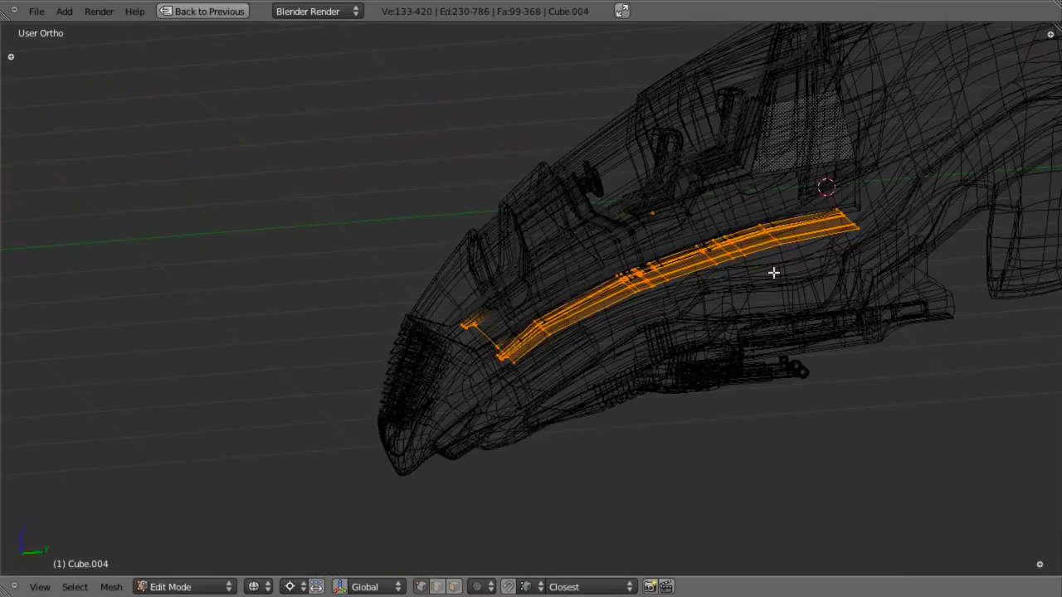
pyautogui.click(768, 236)
pyautogui.scroll(3, 614, 338)
# Select the cockpit body's front edge vertices and extrude them upward and slightly forward in side view.
pyautogui.press('KP_3')
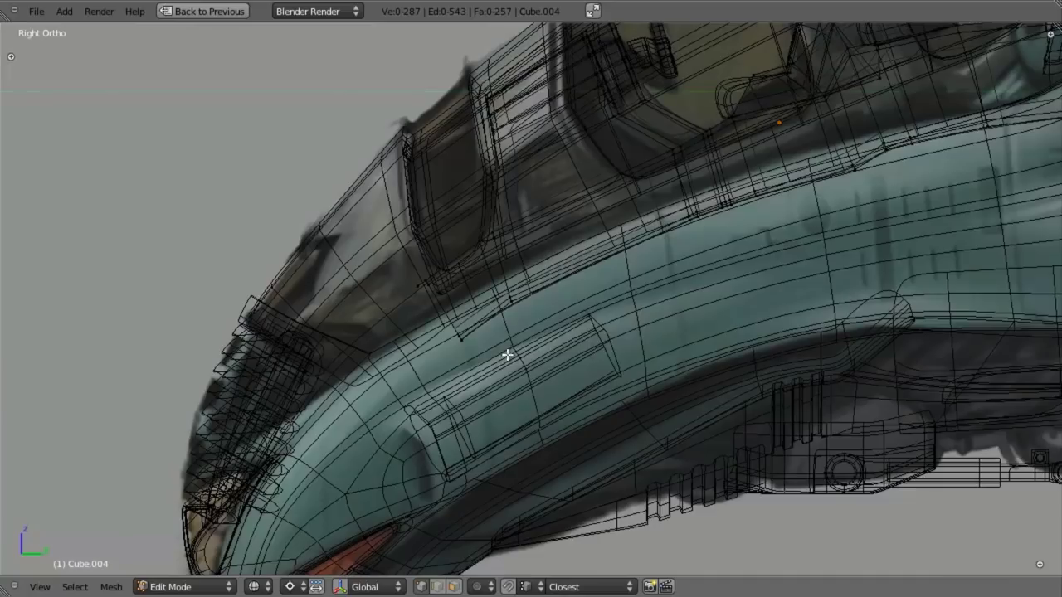
pyautogui.scroll(2, 506, 354)
pyautogui.press('b')
pyautogui.moveTo(438, 282)
pyautogui.mouseDown(button='middle')
pyautogui.moveTo(535, 363)
pyautogui.moveTo(487, 441)
pyautogui.moveTo(481, 384)
pyautogui.moveTo(505, 391)
pyautogui.moveTo(456, 448)
pyautogui.moveTo(417, 572)
pyautogui.mouseUp(button='middle')
pyautogui.press('z')
pyautogui.press('KP_3')
pyautogui.press('z')
pyautogui.press('e')
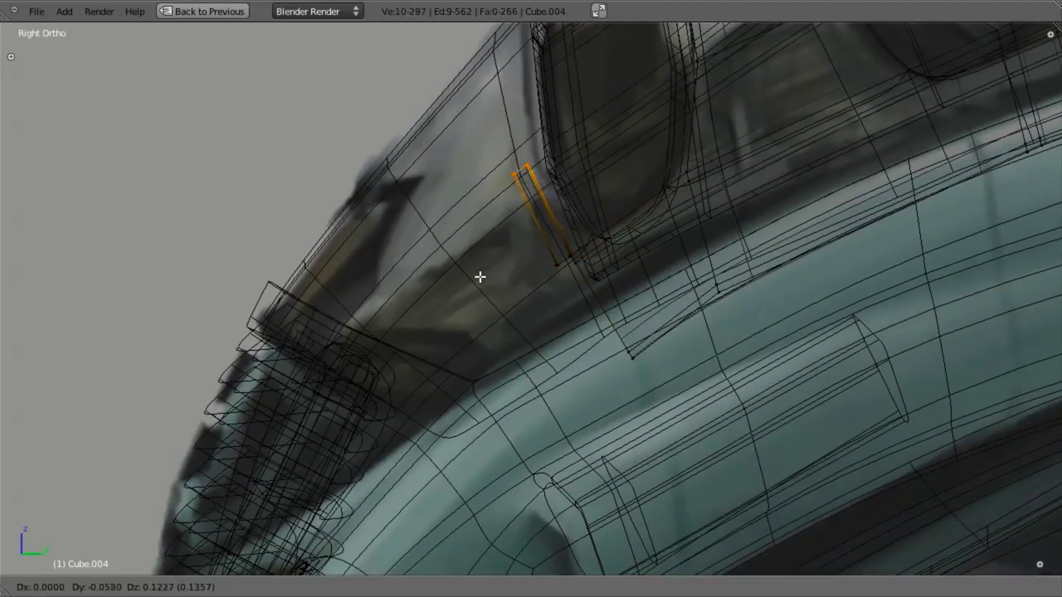
pyautogui.click(489, 256)
# Move the extruded edge about 0.09 farther up and 0.03 forward, close beneath the windshield.
pyautogui.press('z')
pyautogui.keyDown('shift'); pyautogui.moveTo(538, 264); pyautogui.dragTo(498, 386, button='middle'); pyautogui.keyUp('shift')
pyautogui.press('z')
pyautogui.press('g')
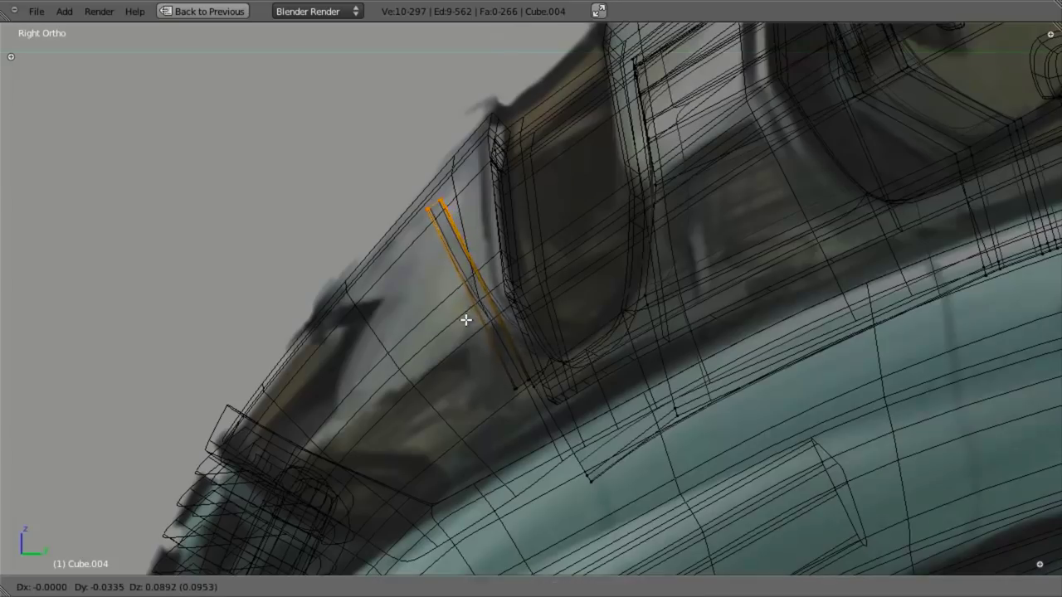
pyautogui.click(469, 320)
# Rotate the extruded edge in front view so it slopes down toward the side, and nudge it about 0.02 outward.
pyautogui.press('KP_1')
pyautogui.press('z')
pyautogui.keyDown('shift'); pyautogui.moveTo(764, 324); pyautogui.dragTo(667, 362, button='middle'); pyautogui.keyUp('shift')
pyautogui.press('z')
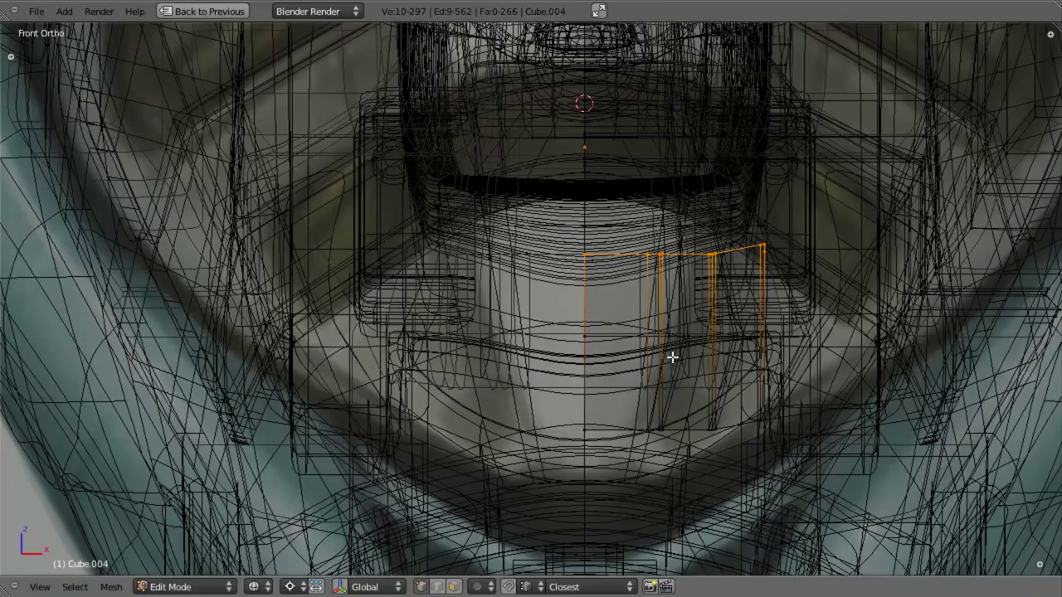
pyautogui.press('z')
pyautogui.press('z')
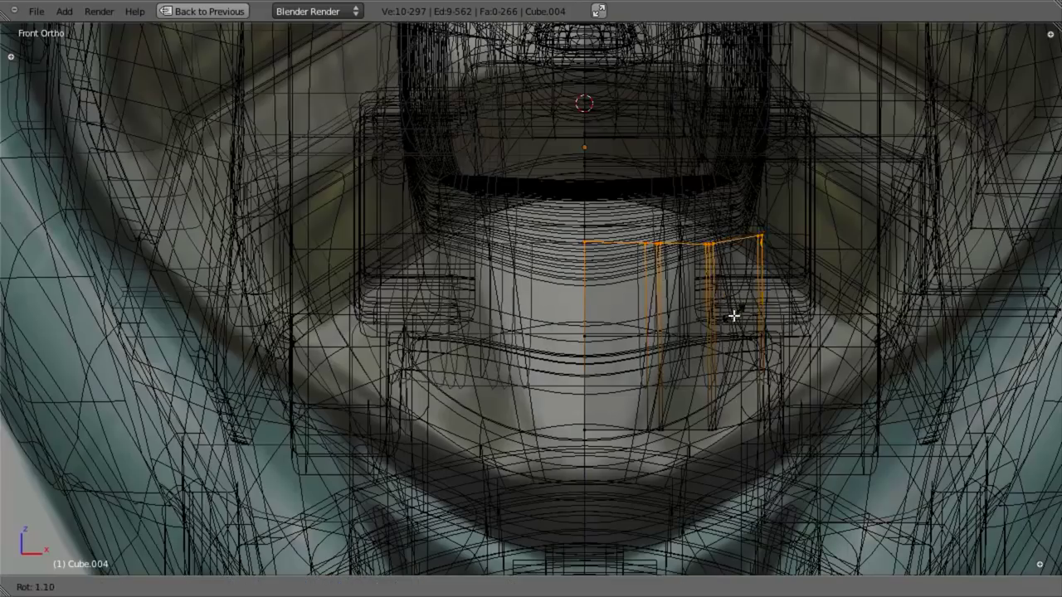
pyautogui.press('r')
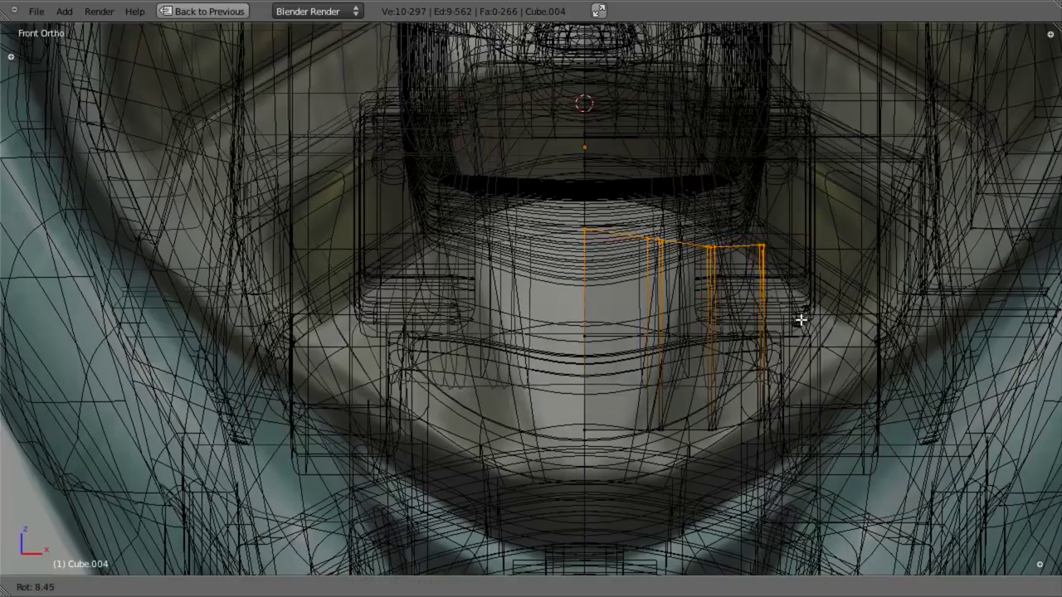
pyautogui.press('z')
pyautogui.press('r')
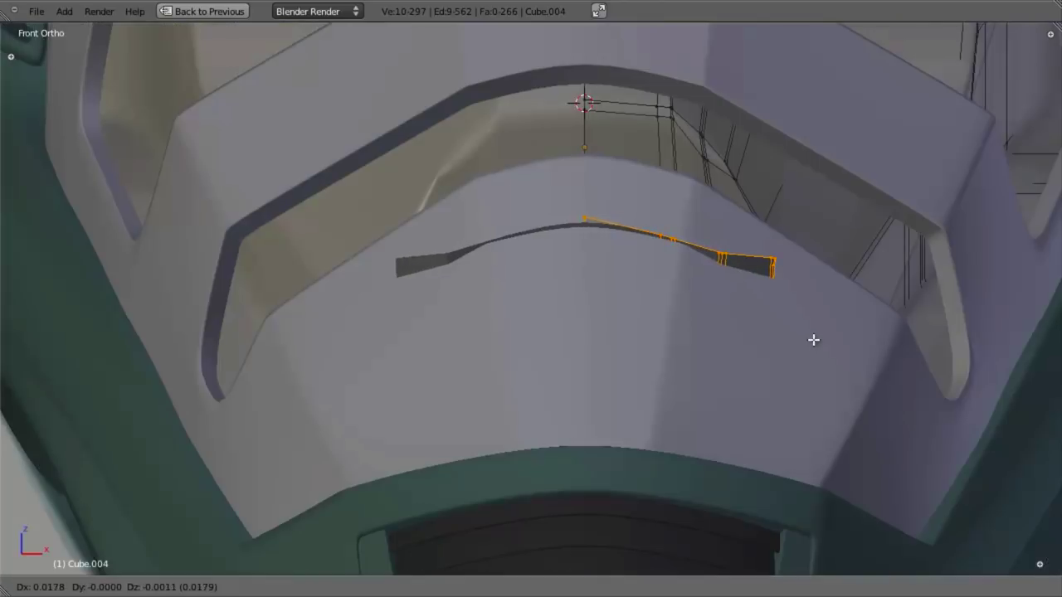
pyautogui.press('g')
pyautogui.press('z')
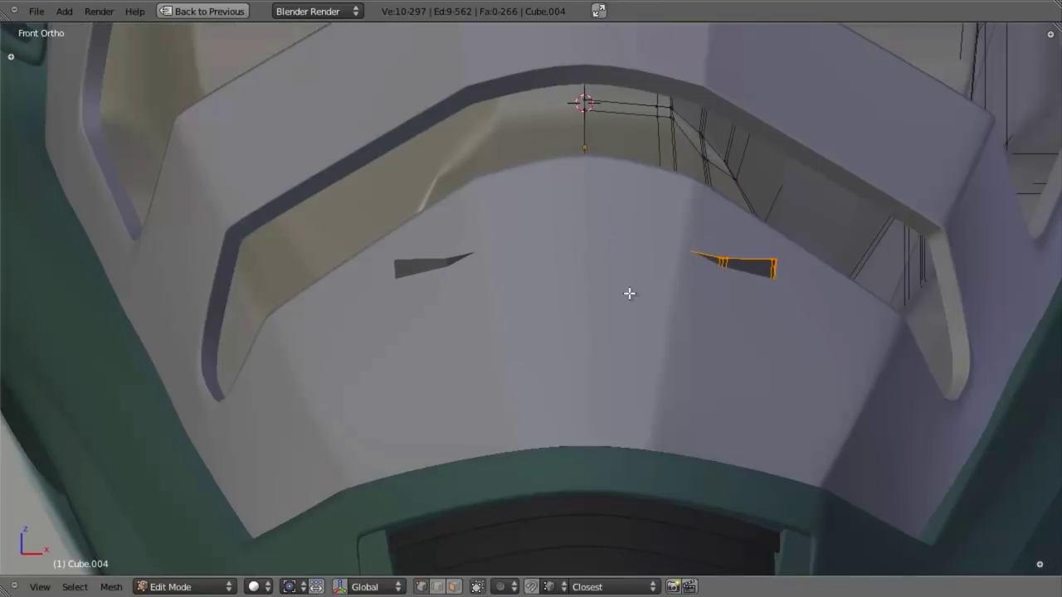
# Rotate the six outer vertices of the extruded edge and lower them to tuck under the sloping windshield.
pyautogui.press('z')
pyautogui.press('z')
pyautogui.press('r')
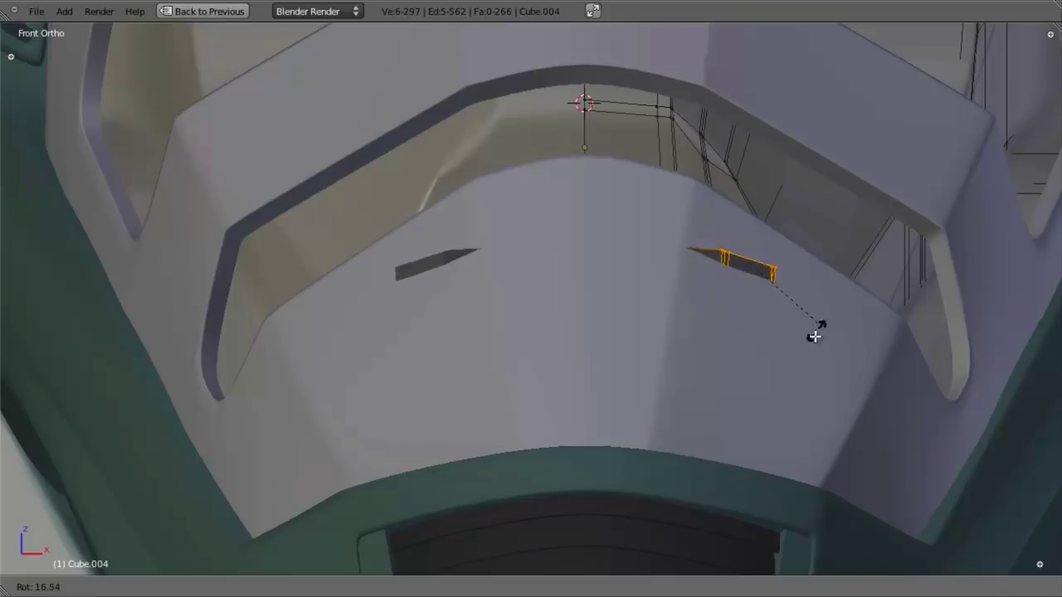
pyautogui.click(812, 347)
pyautogui.press('z')
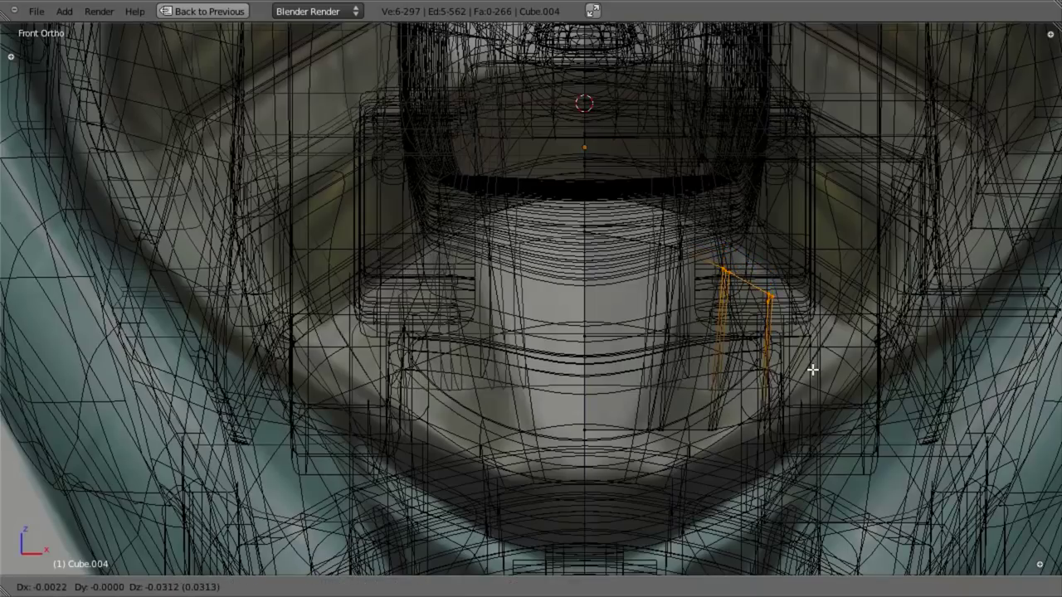
pyautogui.click(812, 371)
pyautogui.press('z')
pyautogui.press('g')
pyautogui.press('z')
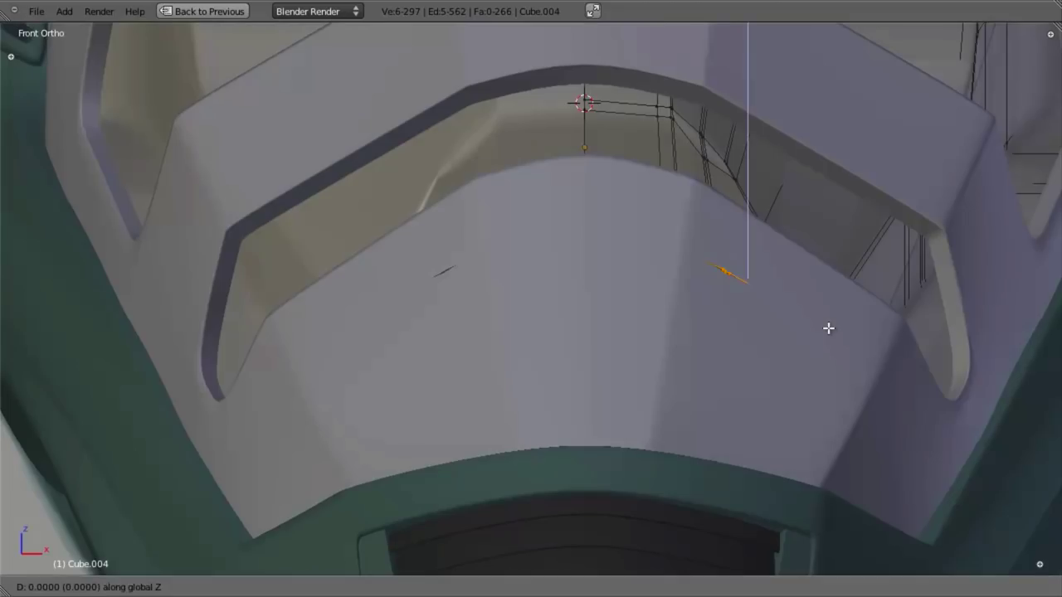
pyautogui.click(828, 334)
pyautogui.press('z')
# Rotate the whole extruded top edge in side view and shift it slightly back inside the windshield's outline.
pyautogui.moveTo(828, 332)
pyautogui.mouseDown(button='middle')
pyautogui.moveTo(780, 308)
pyautogui.moveTo(652, 349)
pyautogui.mouseUp(button='middle')
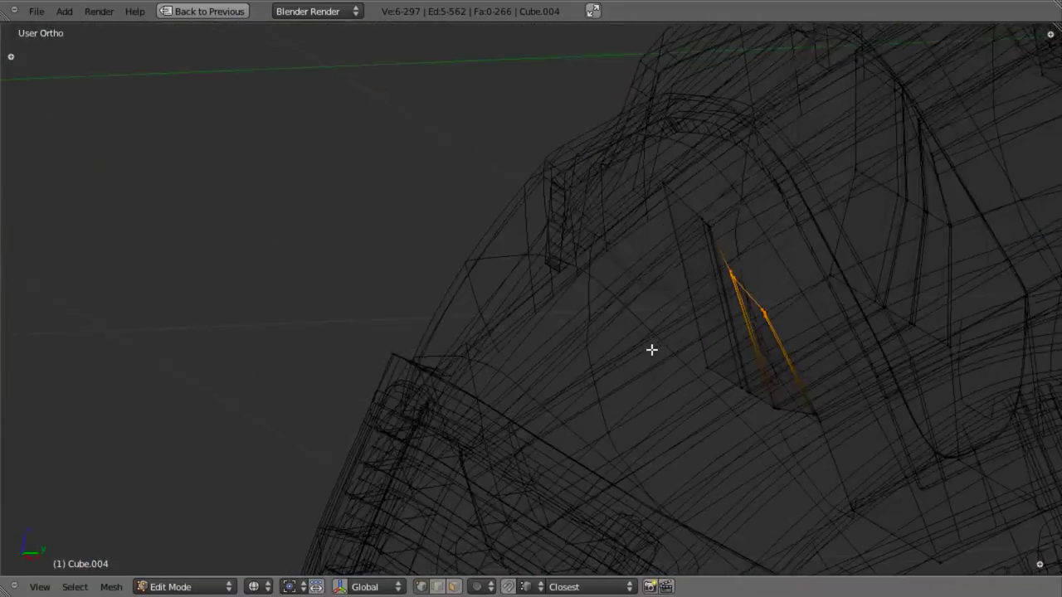
pyautogui.press('KP_3')
pyautogui.keyDown('shift'); pyautogui.moveTo(710, 224); pyautogui.dragTo(692, 226, button='middle'); pyautogui.keyUp('shift')
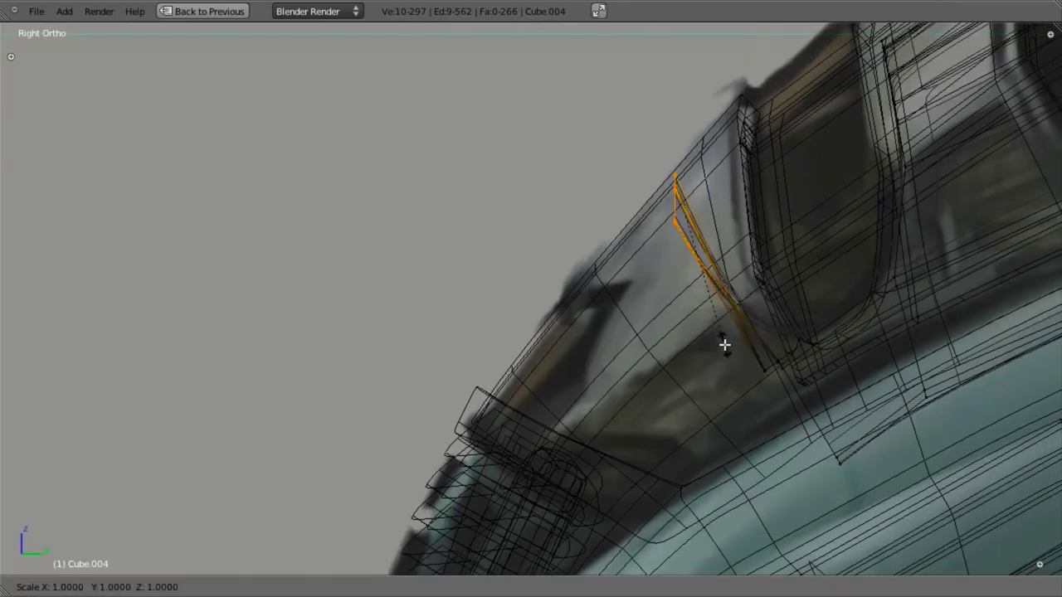
pyautogui.click(681, 194)
pyautogui.press('r')
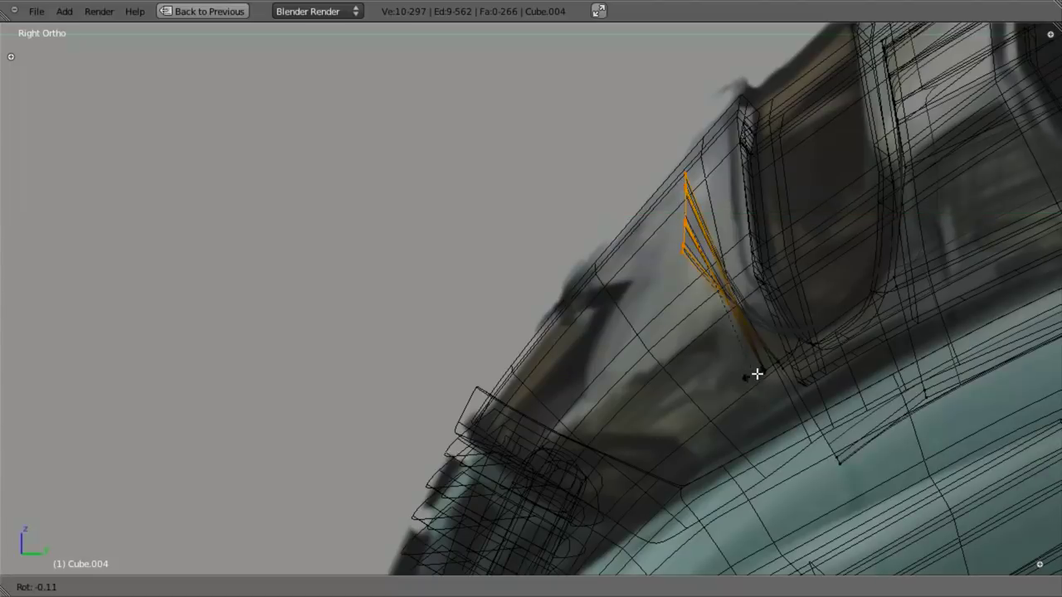
pyautogui.press('z')
pyautogui.press('g')
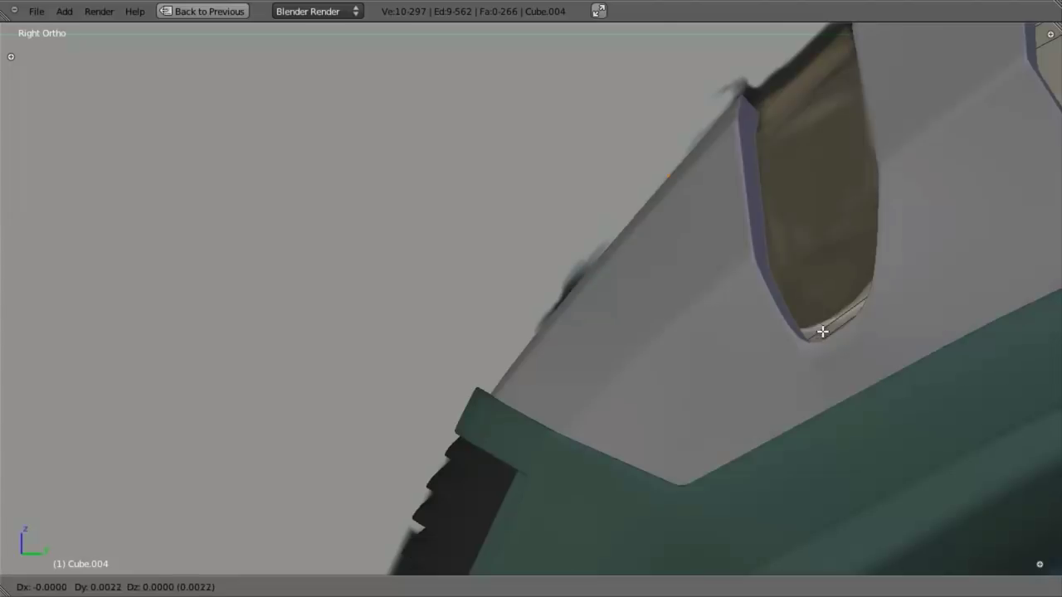
pyautogui.click(827, 333)
# Extrude the four-vertex side edge of the cockpit body's front end outward toward the ship's side.
pyautogui.press('z')
pyautogui.moveTo(829, 315)
pyautogui.mouseDown(button='middle')
pyautogui.moveTo(789, 321)
pyautogui.moveTo(648, 409)
pyautogui.moveTo(633, 383)
pyautogui.mouseUp(button='middle')
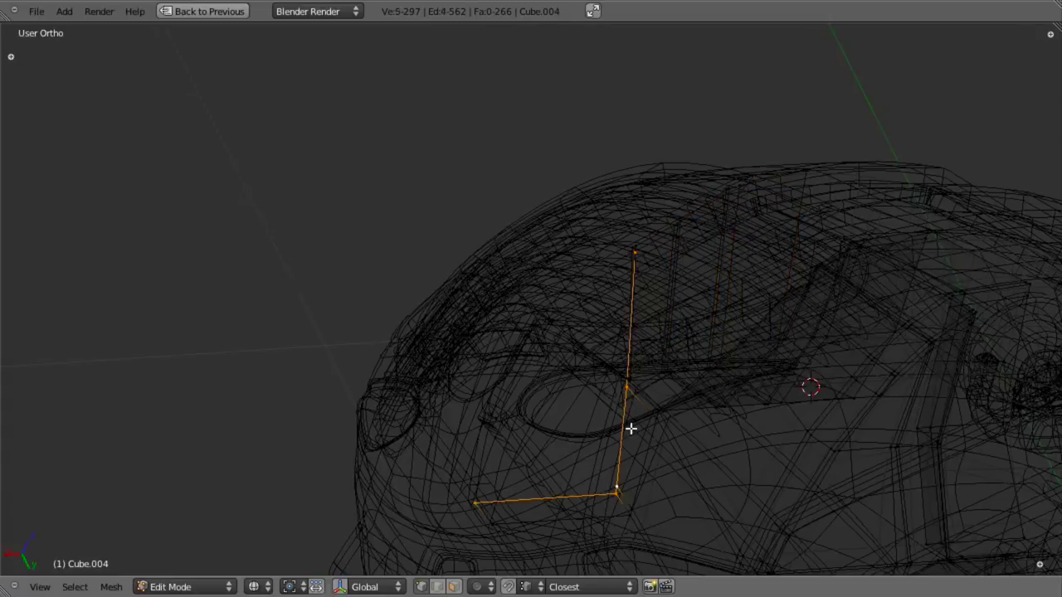
pyautogui.keyDown('shift'); pyautogui.moveTo(560, 453); pyautogui.dragTo(563, 397, button='middle'); pyautogui.keyUp('shift')
pyautogui.scroll(3, 586, 363)
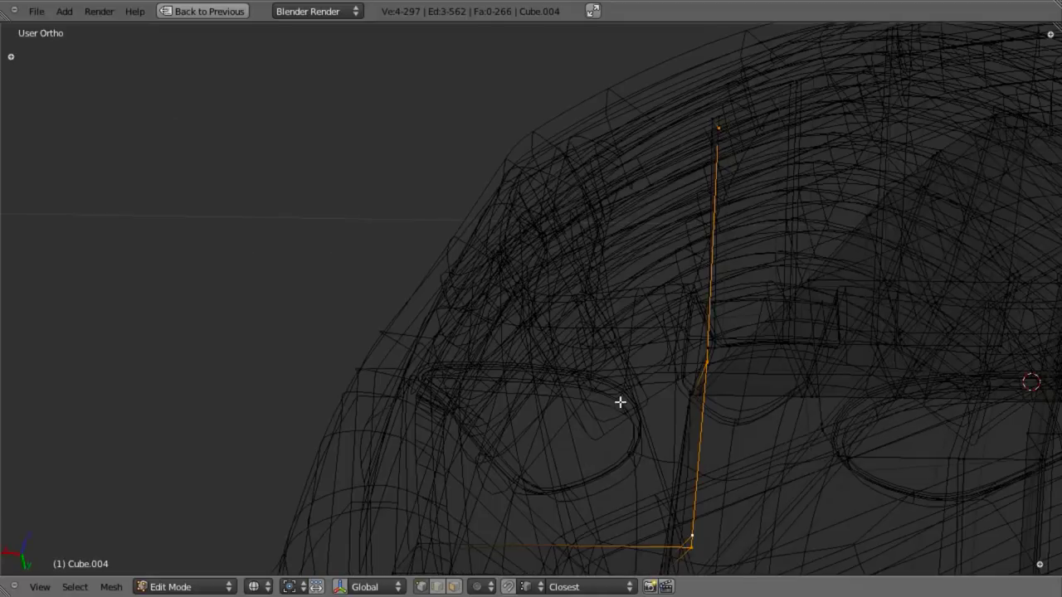
pyautogui.press('e')
pyautogui.rightClick(415, 515)
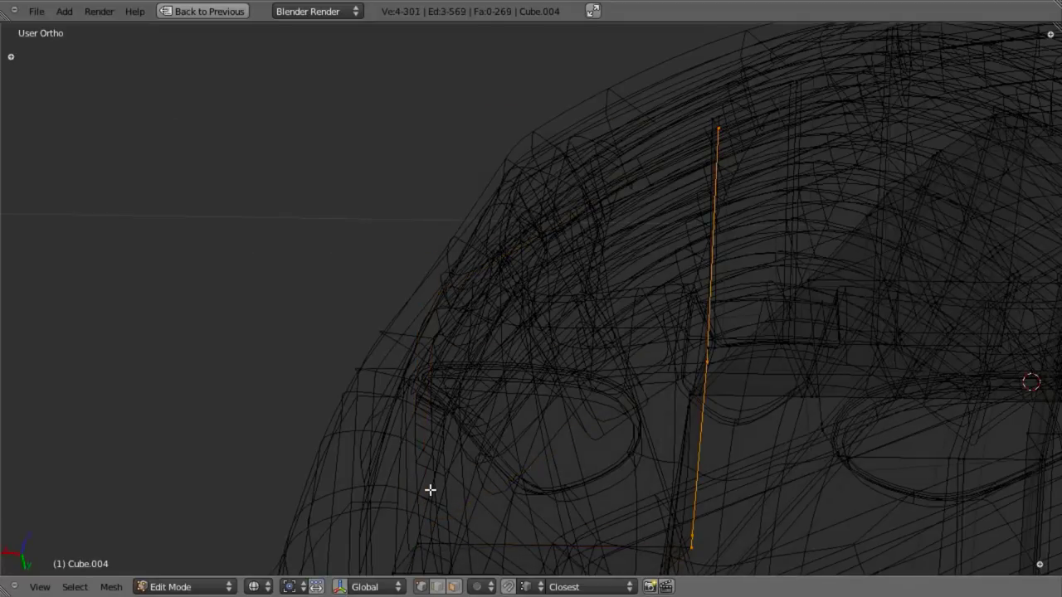
pyautogui.press('g')
pyautogui.click(242, 476)
pyautogui.press('g')
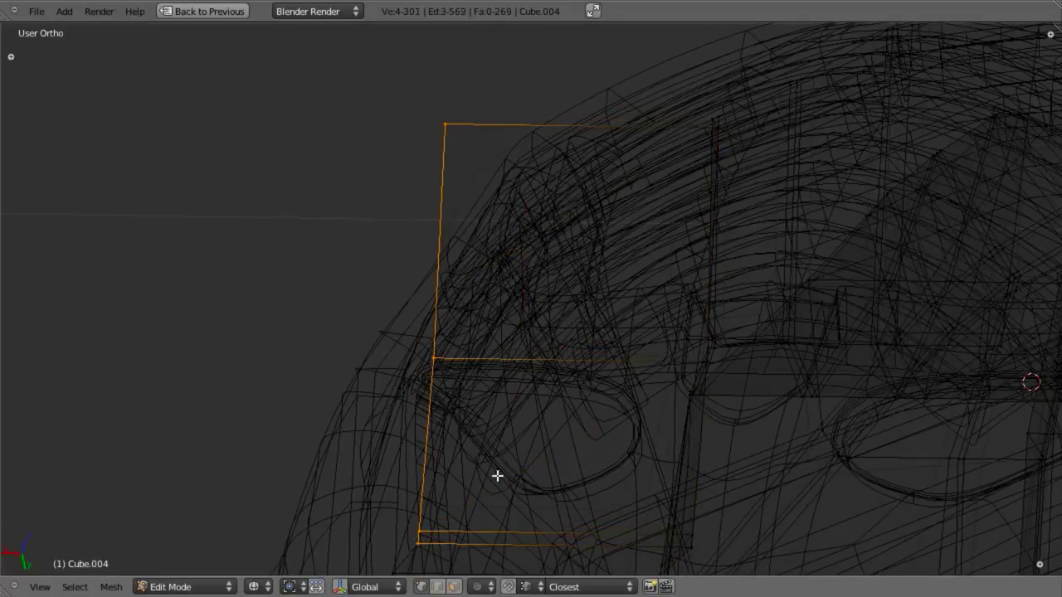
# Nudge the upper and middle vertices at the base of the new side extrusion slightly outward along X.
pyautogui.keyDown('shift'); pyautogui.moveTo(661, 244); pyautogui.dragTo(534, 339, button='middle'); pyautogui.keyUp('shift')
pyautogui.scroll(4, 614, 221)
pyautogui.rightClick(609, 216)
pyautogui.press('g')
pyautogui.press('x')
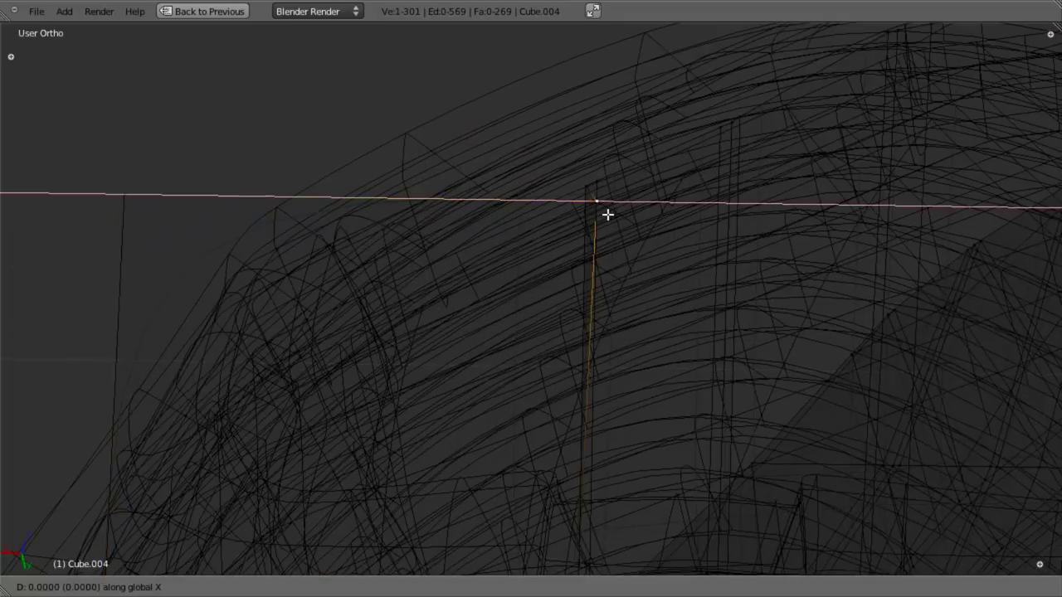
pyautogui.click(576, 221)
pyautogui.keyDown('shift'); pyautogui.moveTo(556, 552); pyautogui.dragTo(527, 433, button='middle'); pyautogui.keyUp('shift')
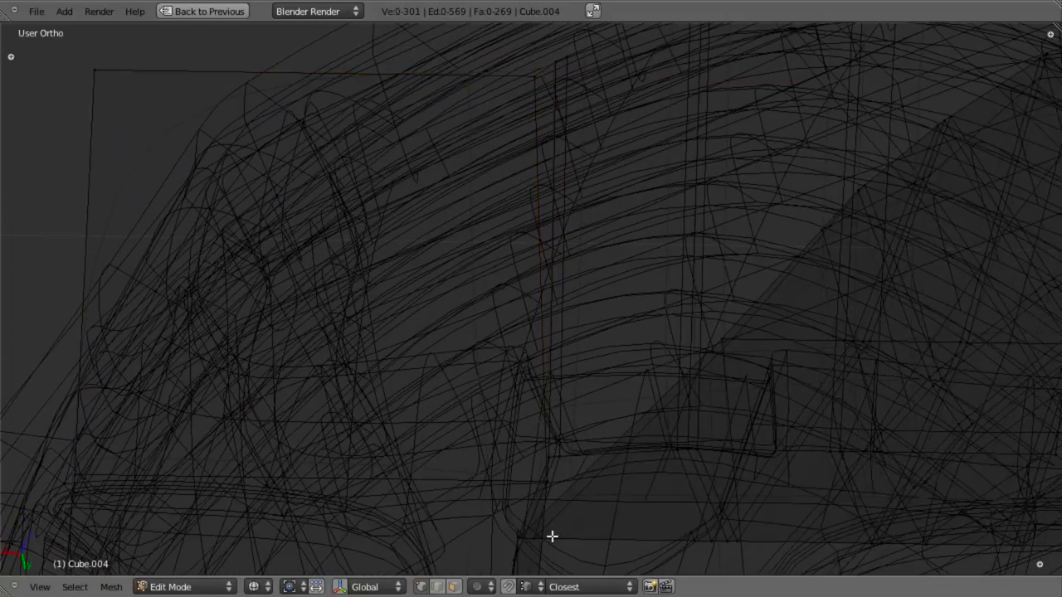
pyautogui.scroll(5, 533, 460)
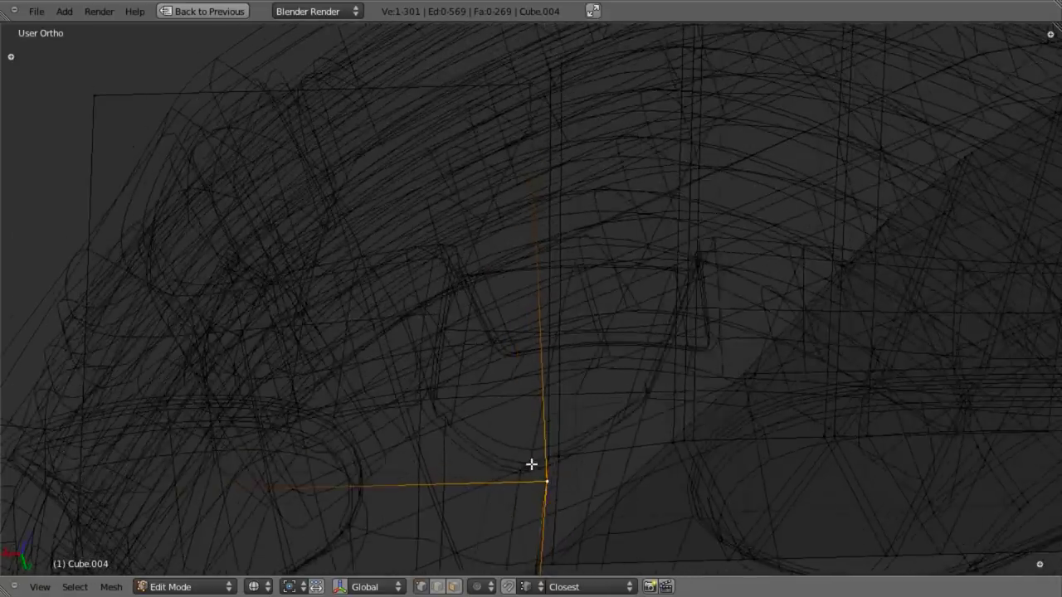
pyautogui.keyDown('shift'); pyautogui.moveTo(557, 503); pyautogui.dragTo(552, 415, button='middle'); pyautogui.keyUp('shift')
pyautogui.press('g')
pyautogui.press('x')
pyautogui.click(542, 415)
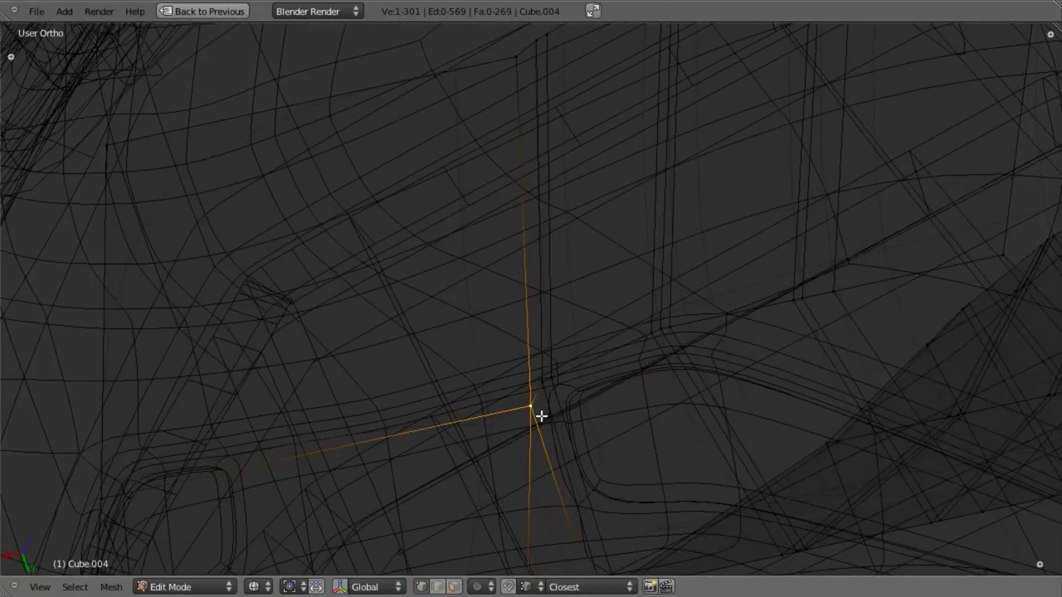
# Move the extrusion's protruding upper corner vertex about 0.06 inward and back so it sits inside the hull.
pyautogui.scroll(-6, 535, 419)
pyautogui.press('a')
pyautogui.press('z')
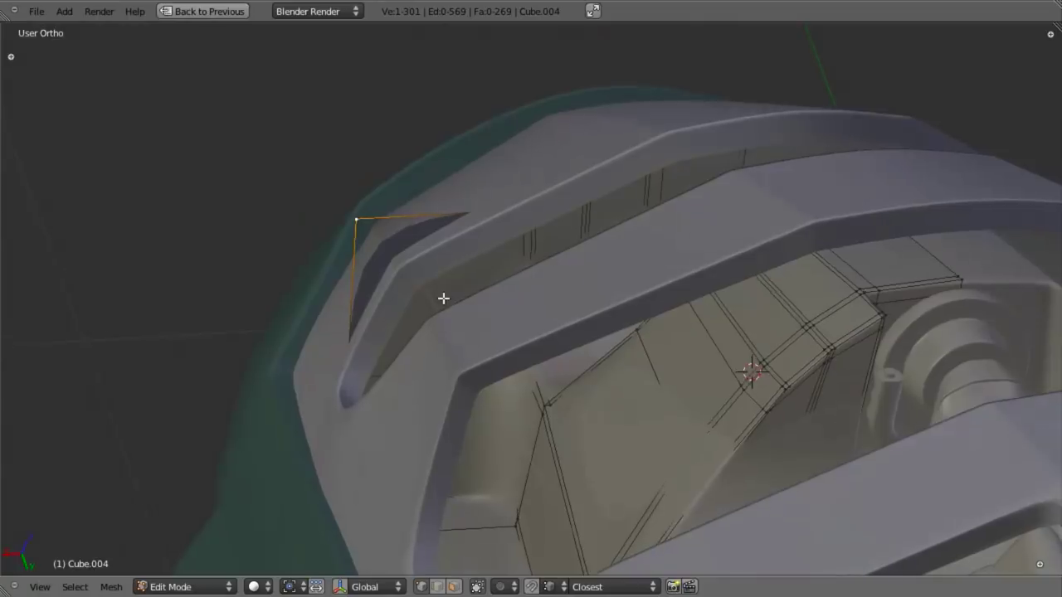
pyautogui.press('g')
pyautogui.press('z')
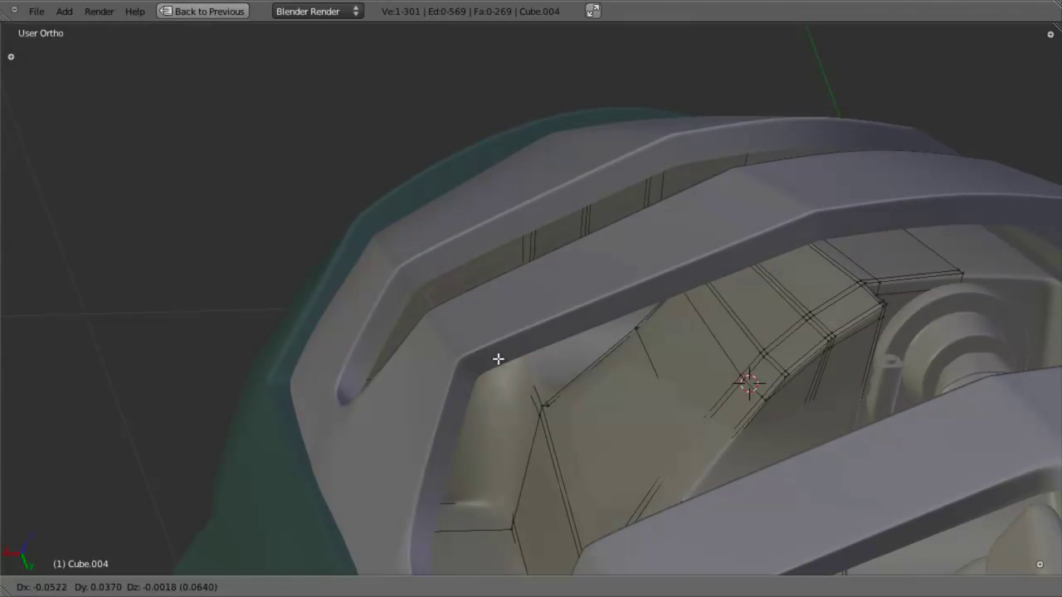
pyautogui.click(498, 360)
pyautogui.press('z')
pyautogui.press('KP_3')
pyautogui.keyDown('shift'); pyautogui.moveTo(586, 255); pyautogui.dragTo(564, 312, button='middle'); pyautogui.keyUp('shift')
pyautogui.press('g')
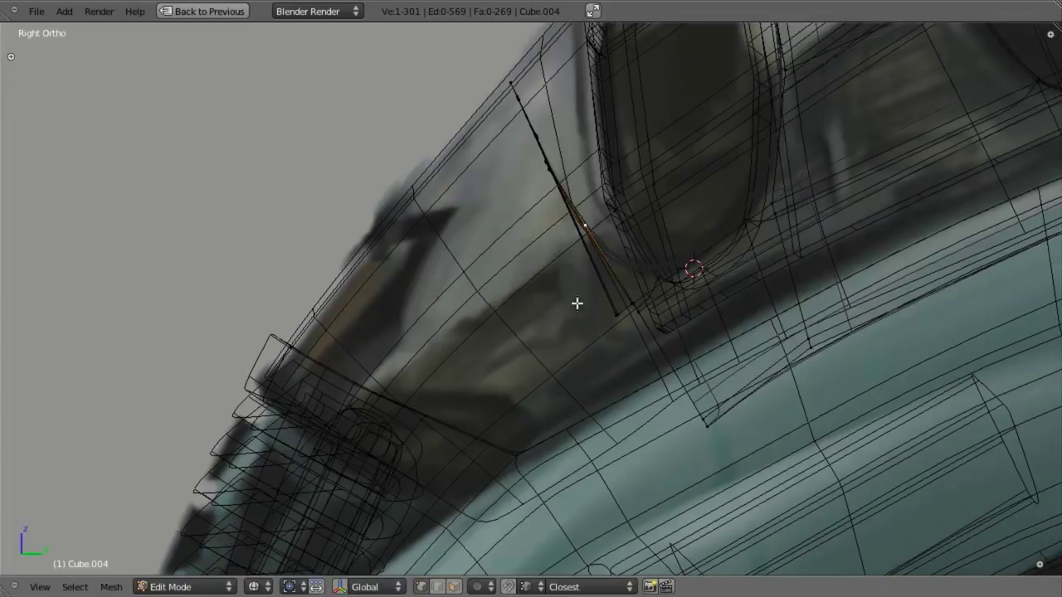
# Select the entire cockpit body mesh and remove its duplicate vertices.
pyautogui.press('a')
pyautogui.press('a')
pyautogui.press('w')
pyautogui.click(638, 270)
pyautogui.scroll(-4, 638, 271)
pyautogui.moveTo(638, 270); pyautogui.dragTo(609, 323, button='middle')
pyautogui.press('z')
pyautogui.keyDown('shift'); pyautogui.moveTo(609, 280); pyautogui.dragTo(571, 362, button='middle'); pyautogui.keyUp('shift')
pyautogui.press('Tab')
pyautogui.scroll(-3, 597, 315)
pyautogui.press('Tab')
pyautogui.scroll(3, 609, 268)
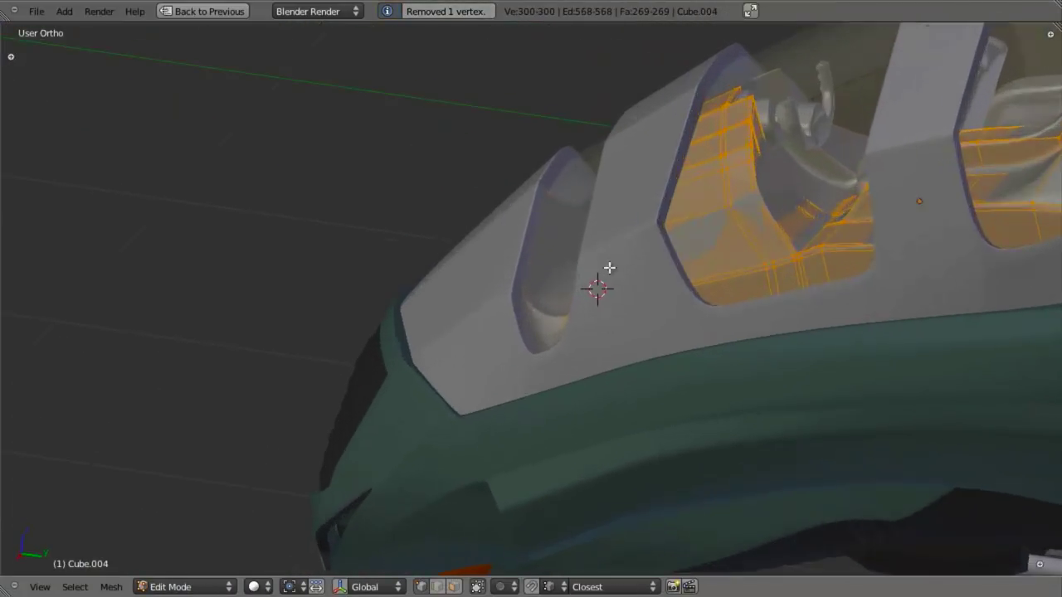
# Add an edge loop across the newly extruded front section of the cockpit body.
pyautogui.press('z')
pyautogui.moveTo(609, 268); pyautogui.dragTo(569, 348, button='middle')
pyautogui.press('z')
pyautogui.press('z')
pyautogui.moveTo(572, 290); pyautogui.dragTo(621, 311, button='middle')
pyautogui.press('a')
pyautogui.hotkey('ctrl', 'r')
pyautogui.click(531, 266)
pyautogui.click(504, 260)
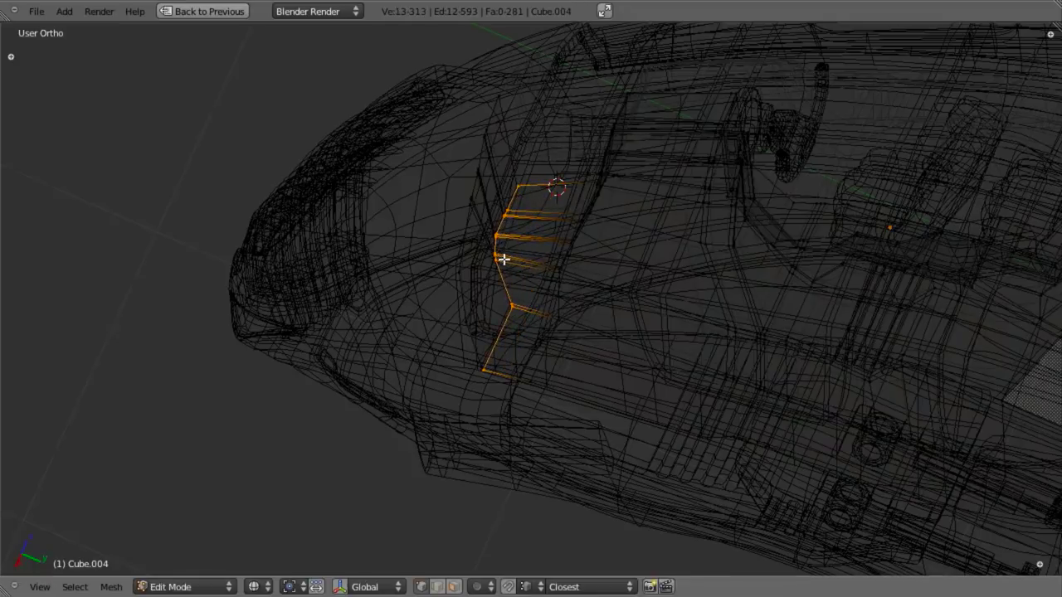
# Add another edge loop across the front panel beneath the windshield, with an edge slide of about -0.54.
pyautogui.press('z')
pyautogui.press('Tab')
pyautogui.moveTo(531, 331)
pyautogui.mouseDown(button='middle')
pyautogui.moveTo(519, 310)
pyautogui.moveTo(584, 227)
pyautogui.moveTo(533, 260)
pyautogui.moveTo(536, 247)
pyautogui.moveTo(467, 263)
pyautogui.moveTo(519, 330)
pyautogui.moveTo(490, 315)
pyautogui.mouseUp(button='middle')
pyautogui.press('Tab')
pyautogui.press('z')
pyautogui.click(493, 267)
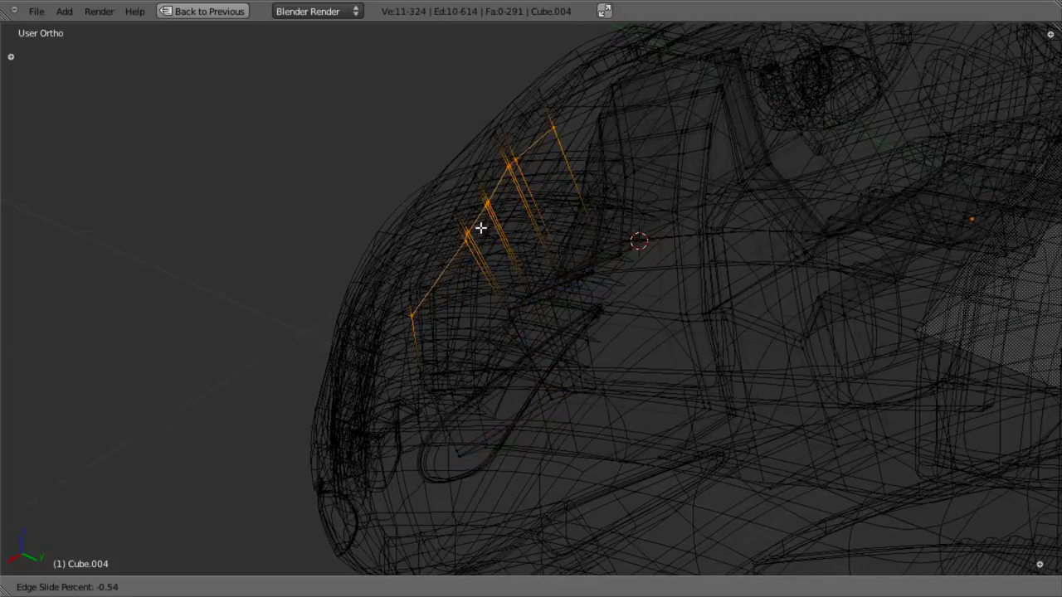
pyautogui.click(480, 222)
# Add an edge loop at the rear of the cockpit interior, slid tight against the corner with the back wall.
pyautogui.press('z')
pyautogui.moveTo(479, 246)
pyautogui.mouseDown(button='middle')
pyautogui.moveTo(522, 304)
pyautogui.moveTo(599, 270)
pyautogui.mouseUp(button='middle')
pyautogui.press('Tab')
pyautogui.scroll(-5, 588, 286)
pyautogui.moveTo(575, 304); pyautogui.dragTo(613, 410, button='middle')
pyautogui.press('Tab')
pyautogui.scroll(6, 663, 424)
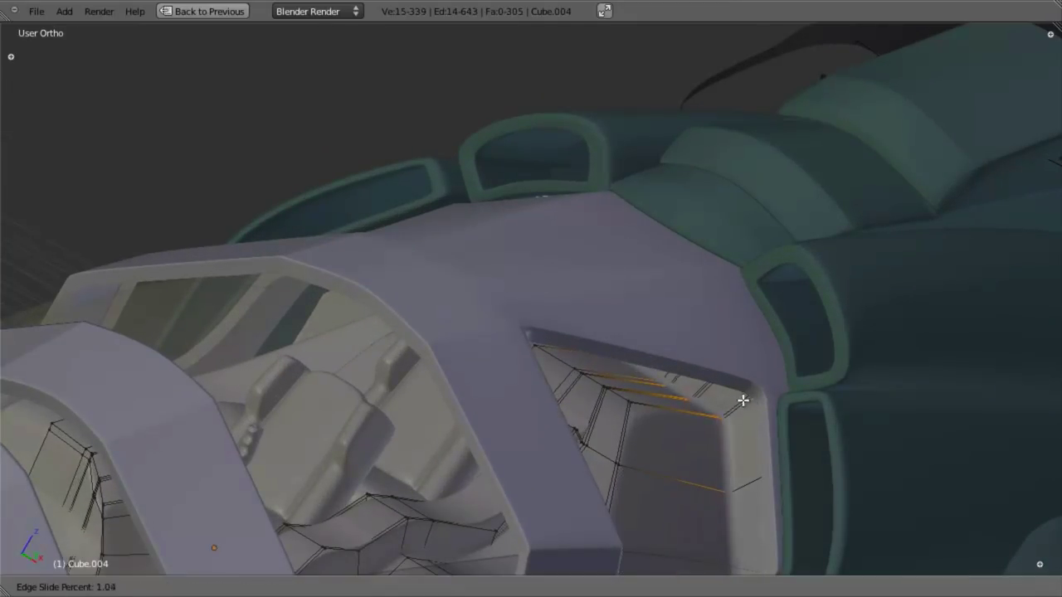
pyautogui.click(734, 397)
# Add an edge loop along the foot of the raised section behind the seats, with an edge slide of about -0.86.
pyautogui.press('Tab')
pyautogui.scroll(-4, 725, 407)
pyautogui.moveTo(724, 408); pyautogui.dragTo(545, 395, button='middle')
pyautogui.press('Tab')
pyautogui.scroll(4, 545, 403)
pyautogui.keyDown('shift'); pyautogui.moveTo(597, 390); pyautogui.dragTo(599, 340, button='middle'); pyautogui.keyUp('shift')
pyautogui.press('z')
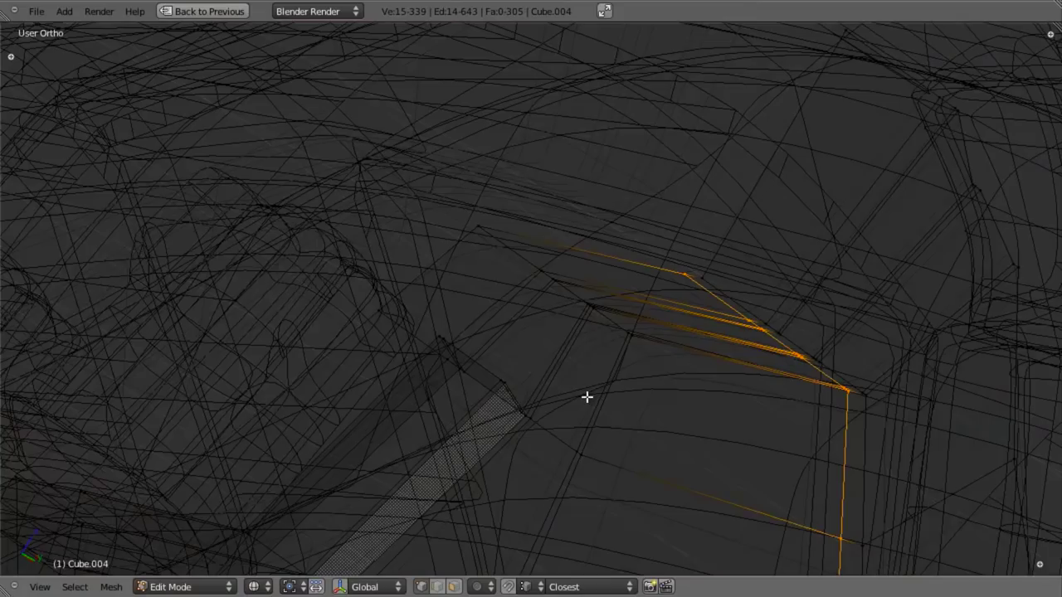
pyautogui.press('z')
pyautogui.hotkey('ctrl', 'r')
pyautogui.click(550, 382)
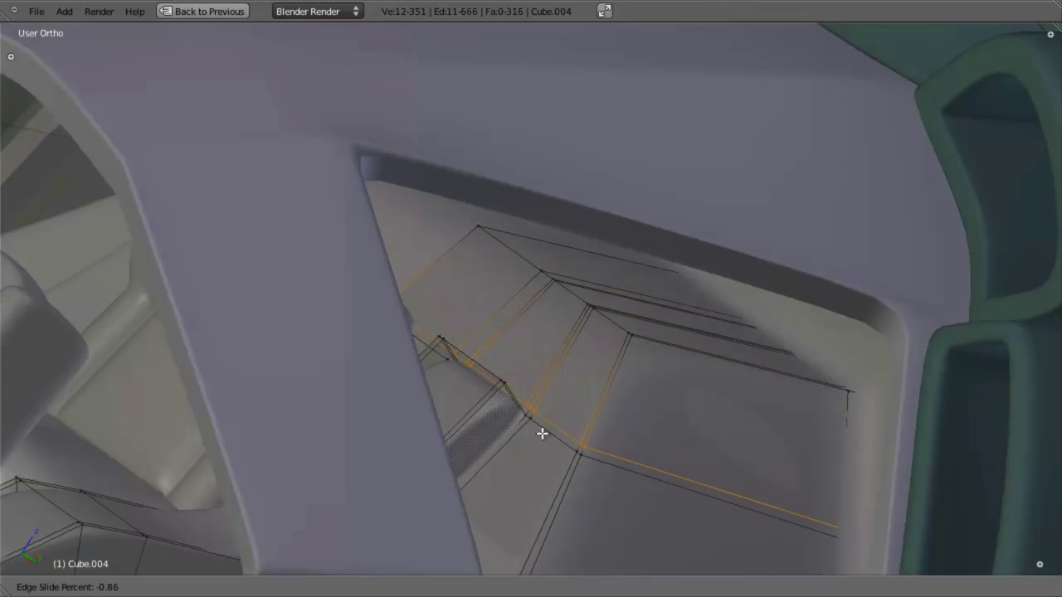
pyautogui.click(541, 433)
# Add an edge loop along the side console beside the rear seat, slid about -0.66 toward its upper edge.
pyautogui.press('Tab')
pyautogui.press('Tab')
pyautogui.moveTo(510, 395); pyautogui.dragTo(480, 379, button='middle')
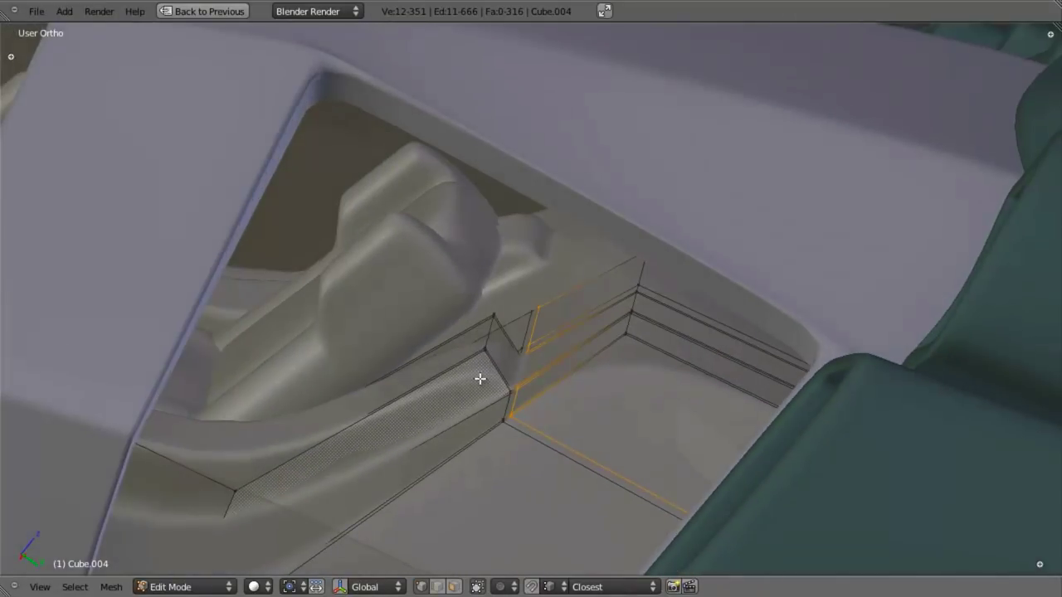
pyautogui.hotkey('ctrl', 'r')
pyautogui.click(493, 350)
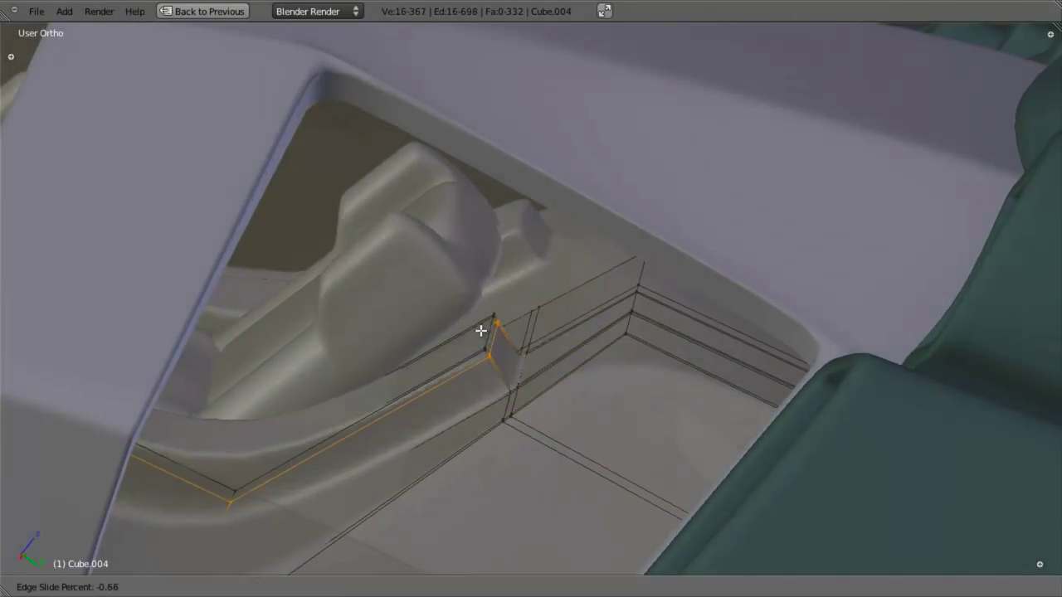
pyautogui.click(479, 334)
# Leave mesh editing and examine how the smoothed cockpit interior sits within the whole ship.
pyautogui.press('Tab')
pyautogui.scroll(-3, 448, 393)
pyautogui.moveTo(406, 419); pyautogui.dragTo(459, 424, button='middle')
pyautogui.scroll(-4, 573, 433)
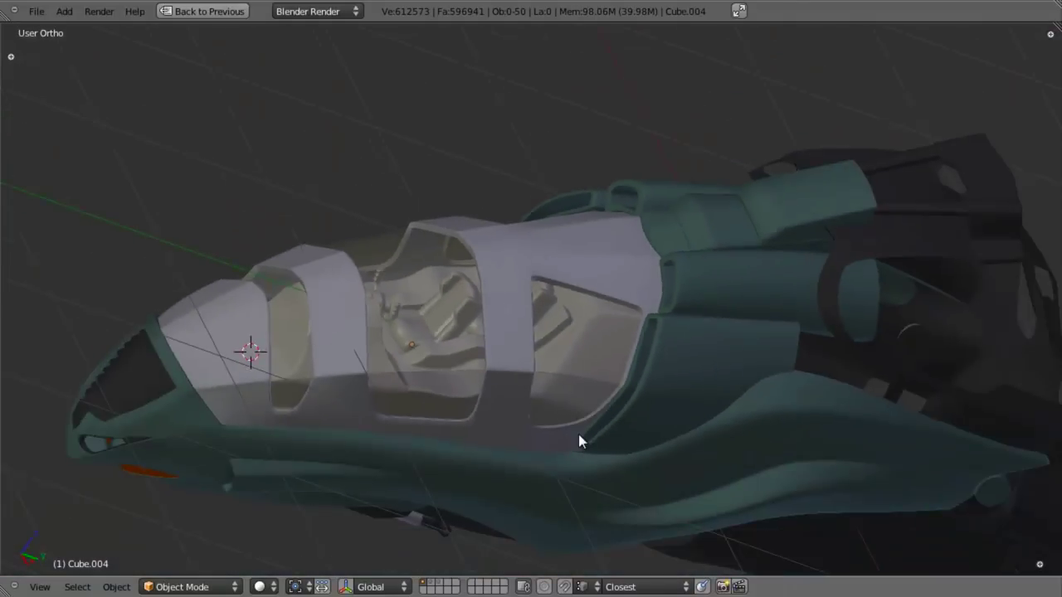
pyautogui.scroll(-4, 581, 433)
pyautogui.moveTo(590, 425)
pyautogui.mouseDown(button='middle')
pyautogui.moveTo(645, 383)
pyautogui.moveTo(629, 366)
pyautogui.mouseUp(button='middle')
pyautogui.scroll(2, 629, 366)
pyautogui.press('z')
pyautogui.moveTo(517, 342); pyautogui.dragTo(478, 326, button='middle')
pyautogui.press('z')
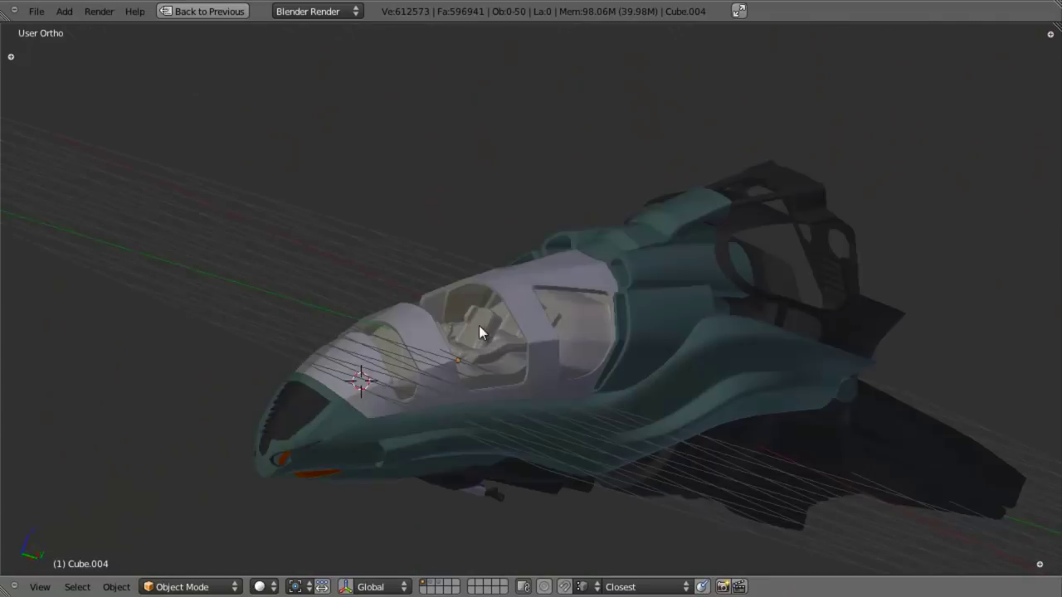
pyautogui.press('z')
# Select the cockpit body, both seats and the steering control parts, and isolate them in local view.
pyautogui.rightClick(487, 339)
pyautogui.press('KP_3')
pyautogui.scroll(4, 514, 378)
pyautogui.press('a')
pyautogui.rightClick(481, 387)
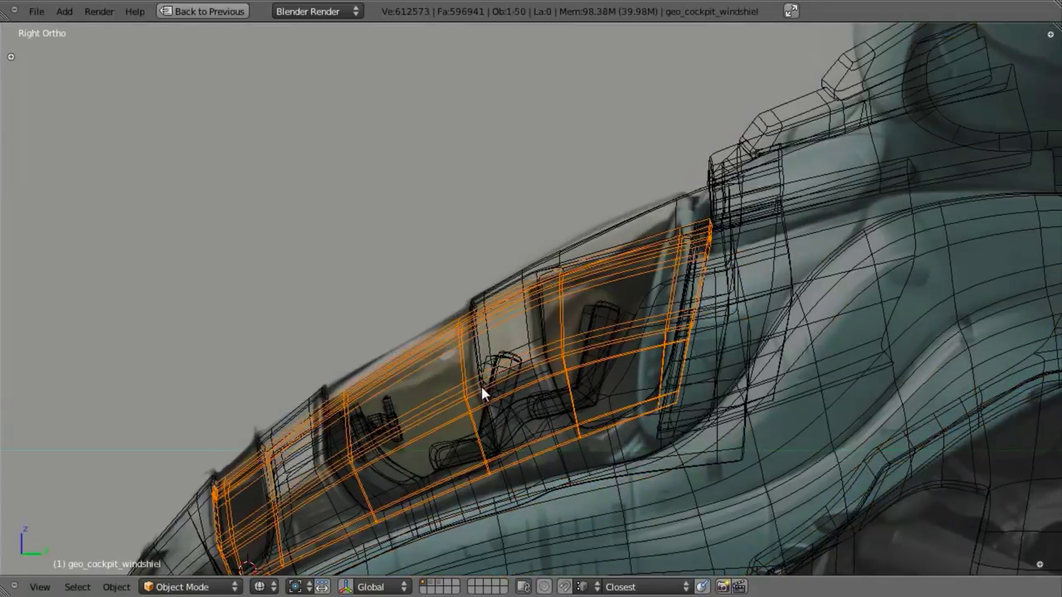
pyautogui.rightClick(498, 379)
pyautogui.rightClick(501, 396)
pyautogui.keyDown('shift'); pyautogui.rightClick(529, 404); pyautogui.keyUp('shift')
pyautogui.keyDown('shift'); pyautogui.rightClick(529, 404); pyautogui.keyUp('shift')
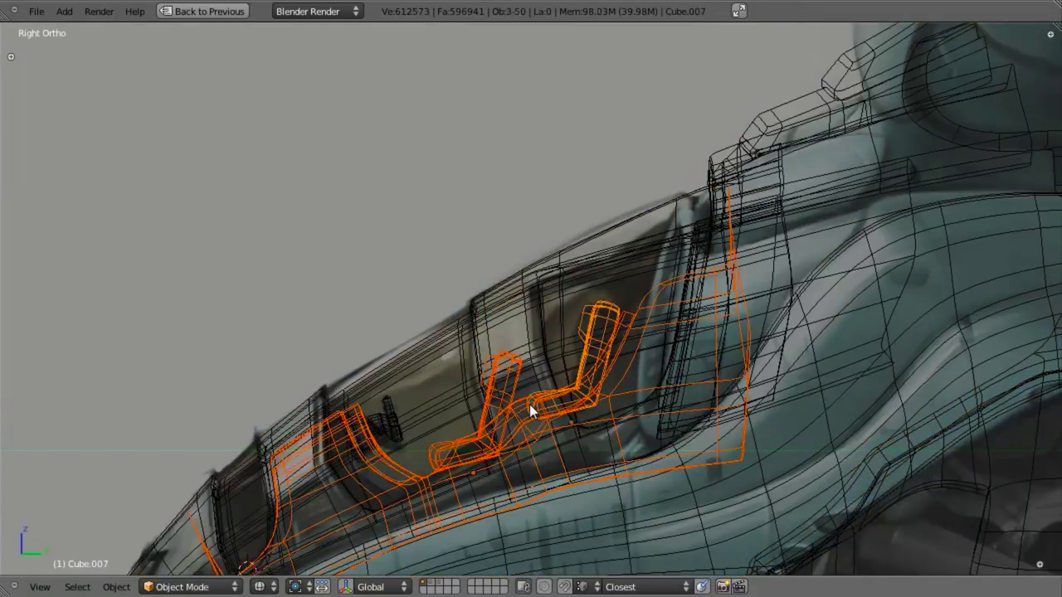
pyautogui.keyDown('shift'); pyautogui.rightClick(375, 423); pyautogui.keyUp('shift')
pyautogui.keyDown('shift'); pyautogui.rightClick(373, 426); pyautogui.keyUp('shift')
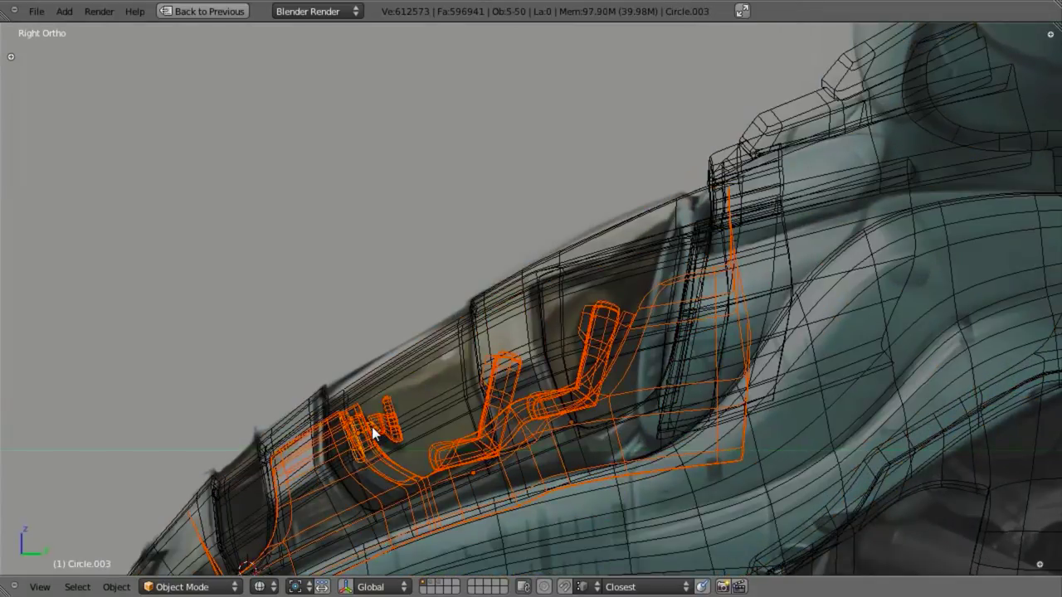
pyautogui.press('KP_Divide')
pyautogui.press('z')
pyautogui.moveTo(508, 347); pyautogui.dragTo(664, 458, button='middle')
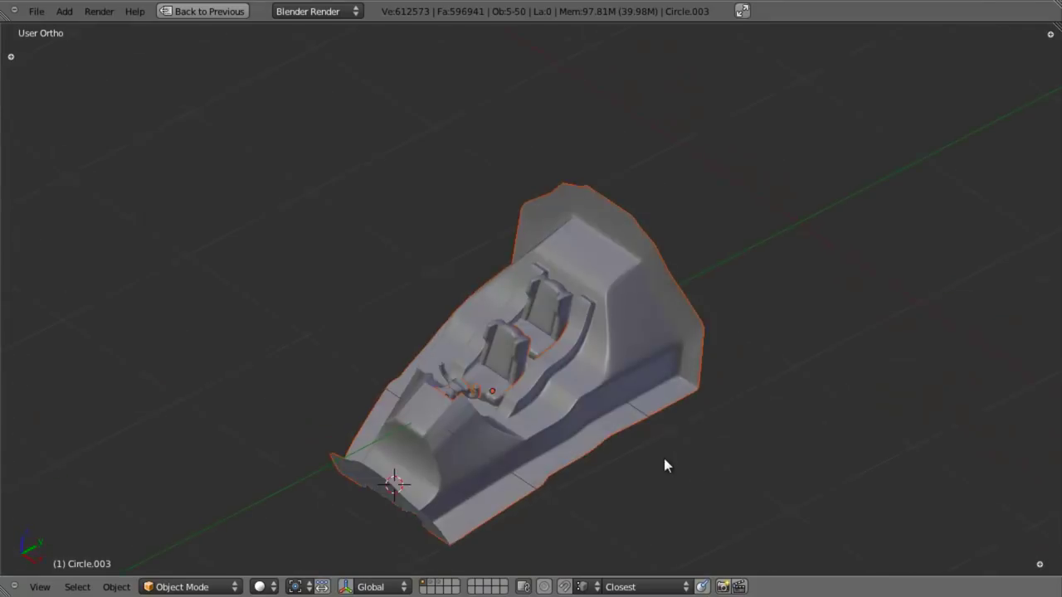
# Restore the full screen layout and assign the existing dark grey material to the cockpit body.
pyautogui.hotkey('ctrl', 'Up')
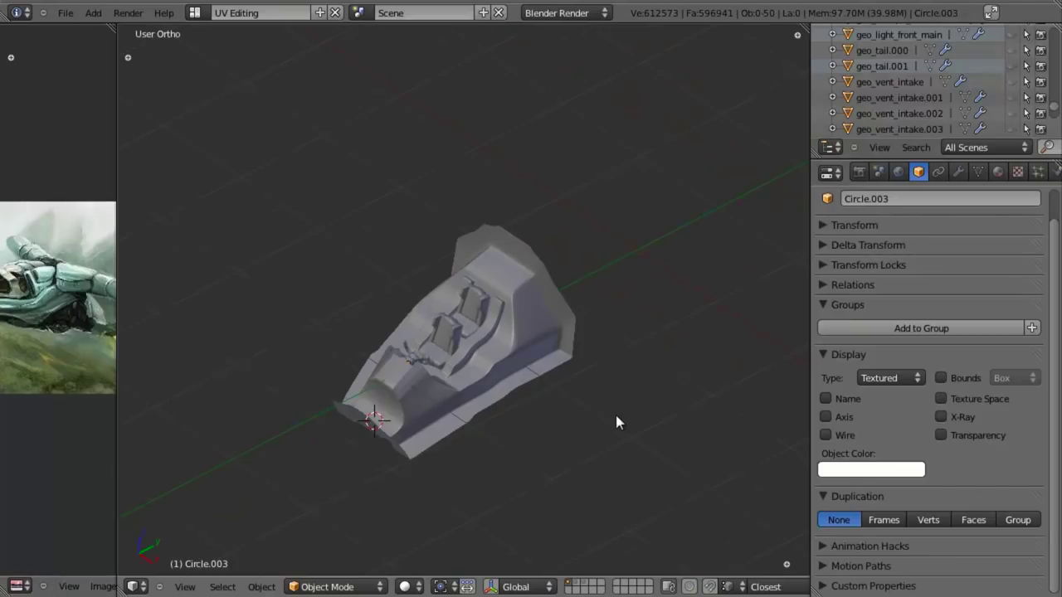
pyautogui.rightClick(541, 280)
pyautogui.press('KP_Decimal')
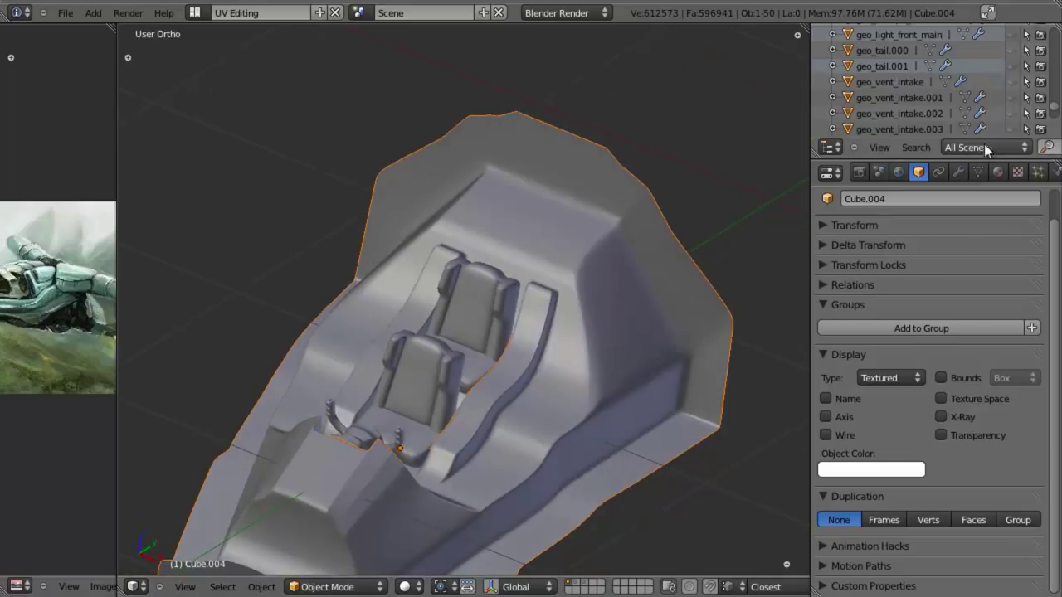
pyautogui.click(998, 172)
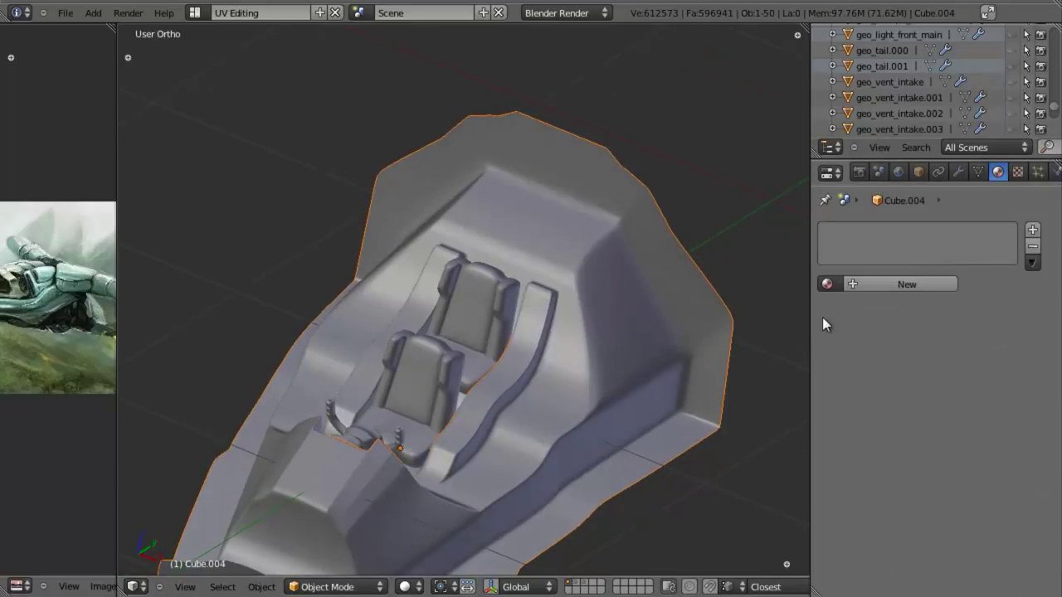
pyautogui.click(826, 283)
pyautogui.click(856, 307)
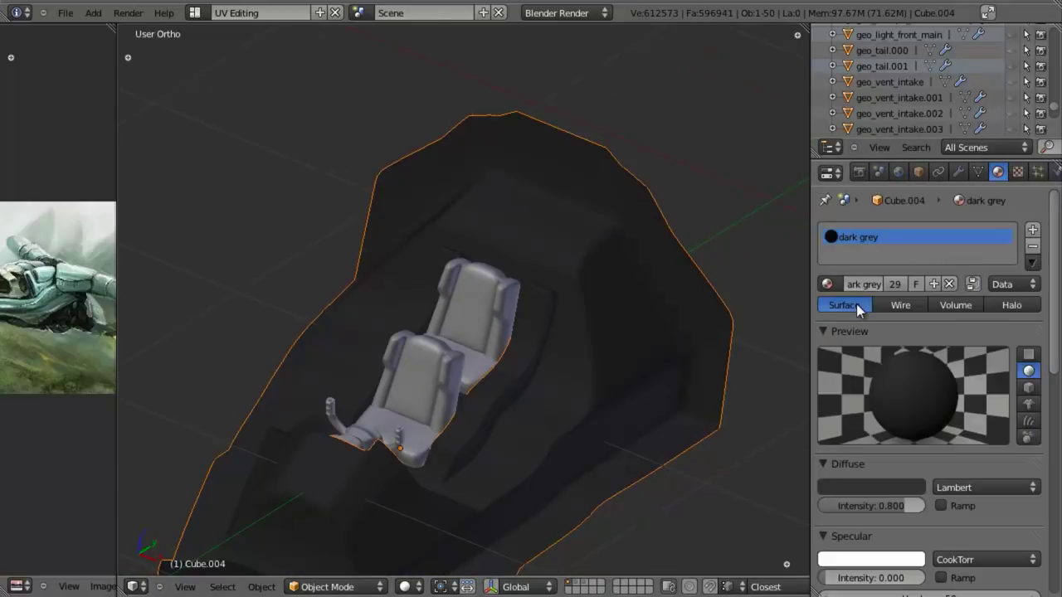
# Assign the existing dark grey material to the round base of the steering control.
pyautogui.scroll(4, 499, 305)
pyautogui.keyDown('shift'); pyautogui.moveTo(451, 410); pyautogui.dragTo(411, 315, button='middle'); pyautogui.keyUp('shift')
pyautogui.keyDown('shift'); pyautogui.moveTo(195, 436); pyautogui.dragTo(330, 364, button='middle'); pyautogui.keyUp('shift')
pyautogui.scroll(3, 330, 363)
pyautogui.rightClick(308, 343)
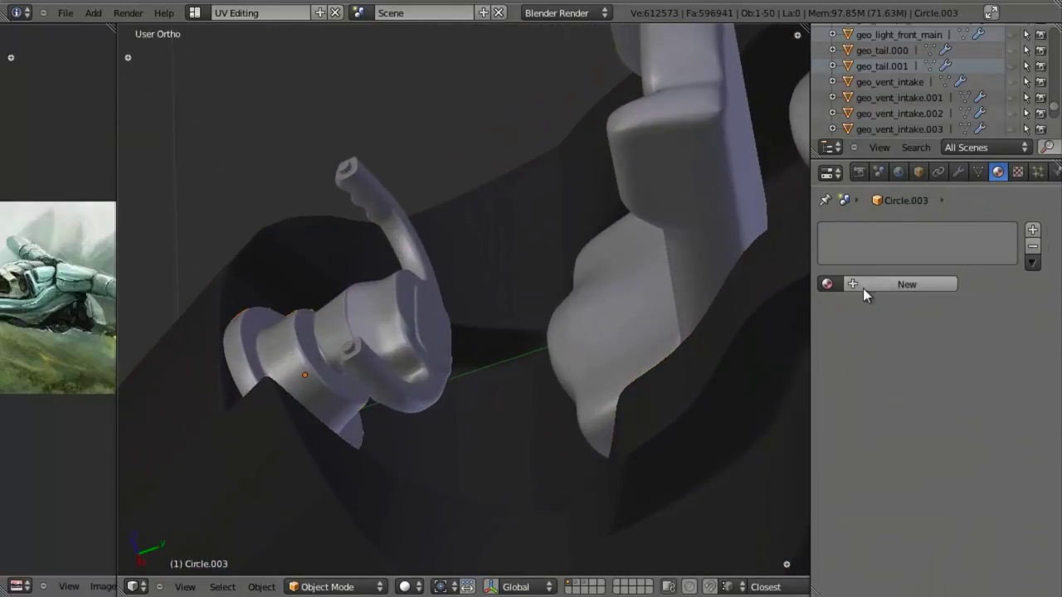
pyautogui.click(826, 285)
pyautogui.click(833, 309)
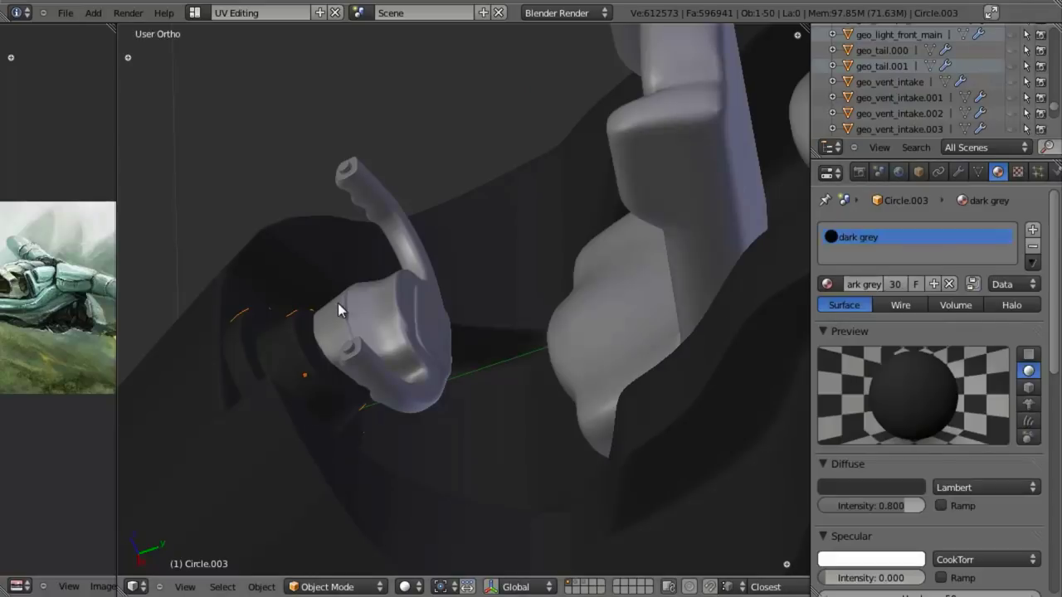
# Edit the steering handle's mesh in side view wireframe and select the rear rim of its tapered hub, growing the selection.
pyautogui.moveTo(338, 302); pyautogui.dragTo(464, 327, button='middle')
pyautogui.rightClick(455, 291)
pyautogui.press('KP_3')
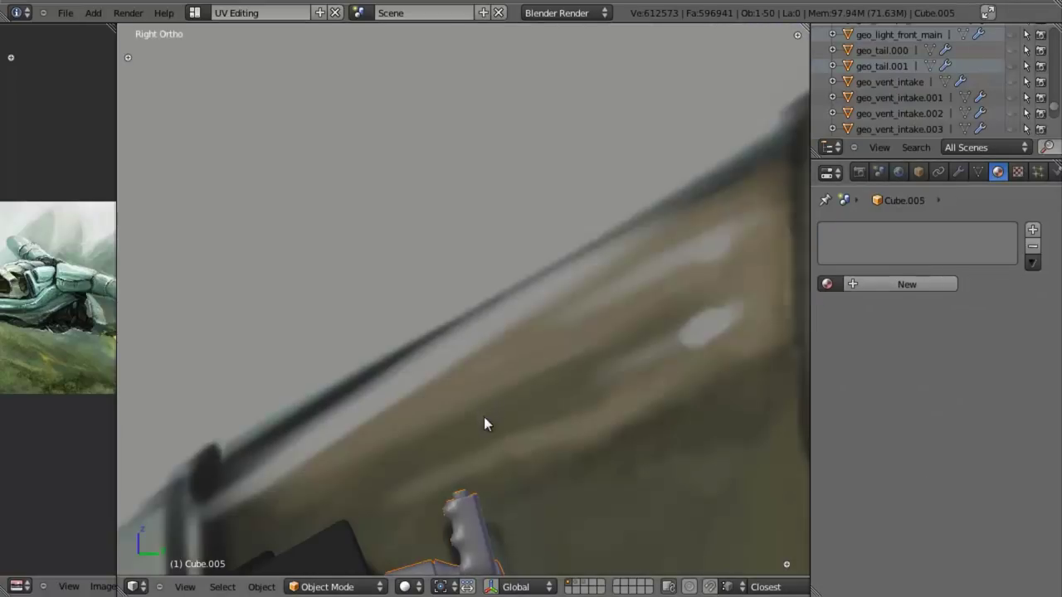
pyautogui.keyDown('shift'); pyautogui.moveTo(479, 544); pyautogui.dragTo(467, 270, button='middle'); pyautogui.keyUp('shift')
pyautogui.press('Tab')
pyautogui.scroll(5, 448, 312)
pyautogui.scroll(1, 436, 332)
pyautogui.keyDown('shift'); pyautogui.moveTo(437, 333); pyautogui.dragTo(481, 310, button='middle'); pyautogui.keyUp('shift')
pyautogui.scroll(3, 481, 310)
pyautogui.press('z')
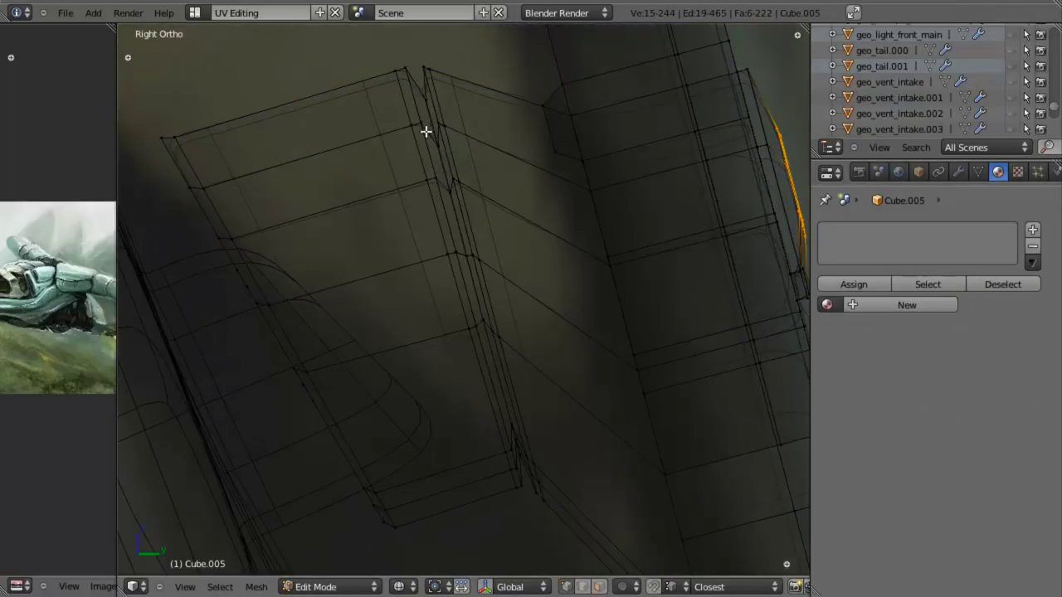
pyautogui.press('ctrl+KP_Add')
pyautogui.press('ctrl+KP_Add')
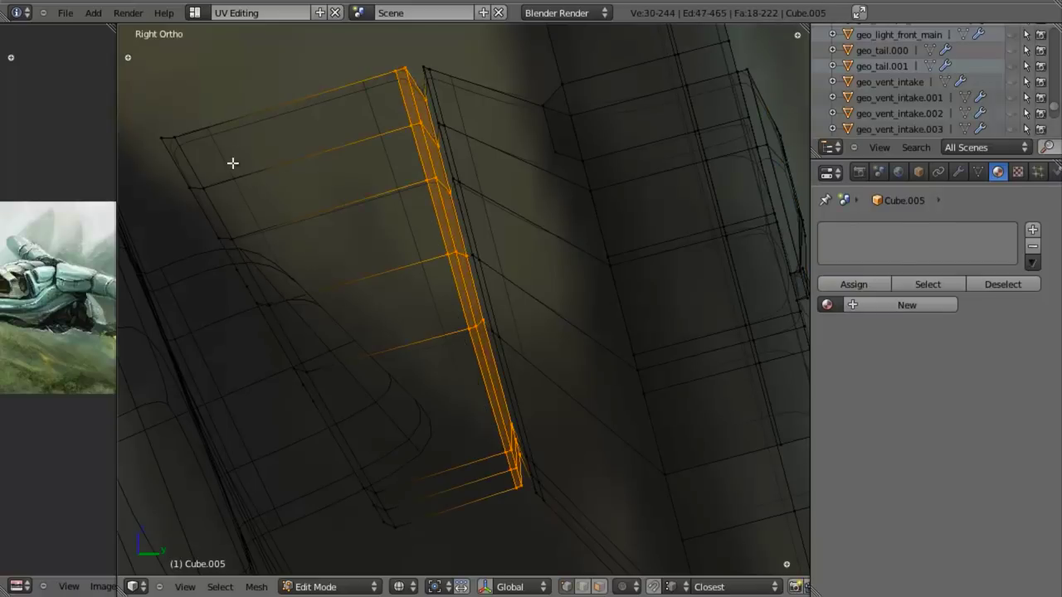
# Extend the face selection from the rear rim over the whole tapered hub of the steering handle.
pyautogui.keyDown('alt'); pyautogui.keyDown('shift'); pyautogui.rightClick(195, 168); pyautogui.keyUp('shift'); pyautogui.keyUp('alt')
pyautogui.hotkey('ctrl', 'z')
pyautogui.scroll(-4, 387, 212)
pyautogui.press('b')
pyautogui.moveTo(407, 140); pyautogui.dragTo(310, 365)
pyautogui.press('b')
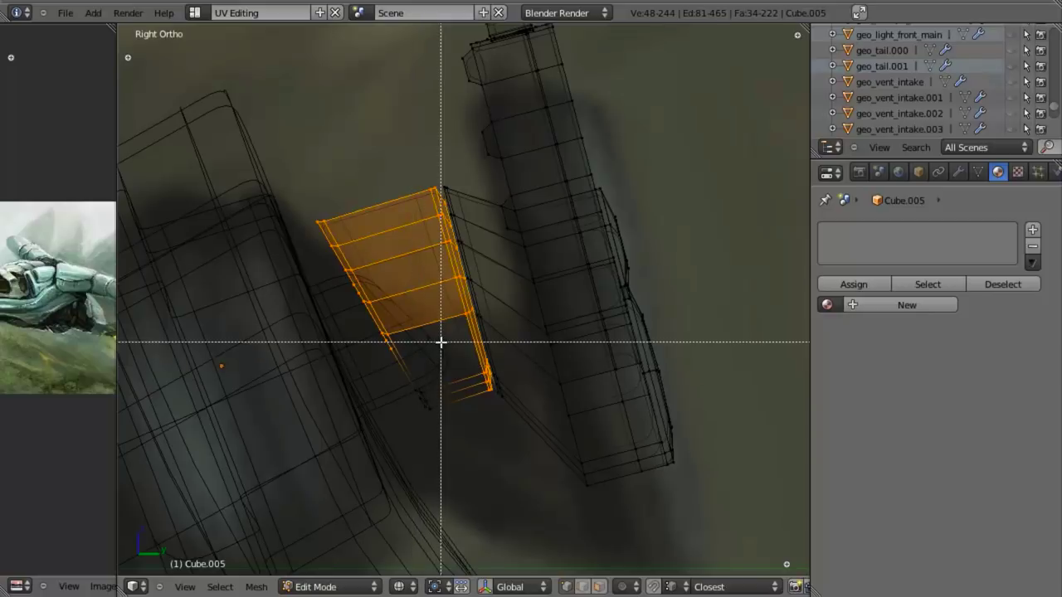
pyautogui.moveTo(440, 343); pyautogui.dragTo(363, 530)
pyautogui.press('z')
pyautogui.moveTo(365, 332); pyautogui.dragTo(423, 393, button='middle')
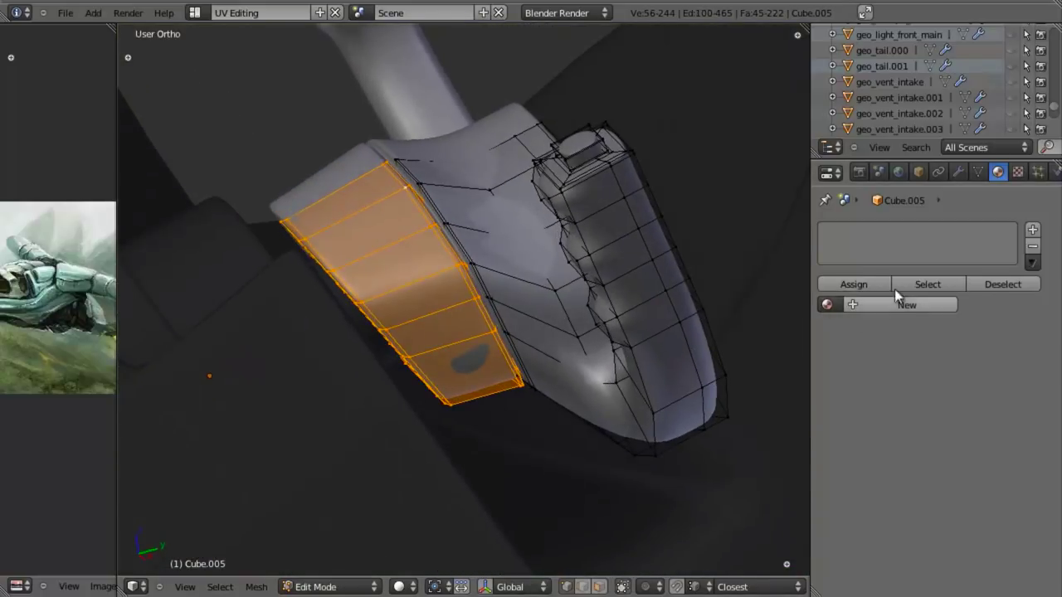
# Assign the existing light grey material to the steering handle.
pyautogui.click(828, 306)
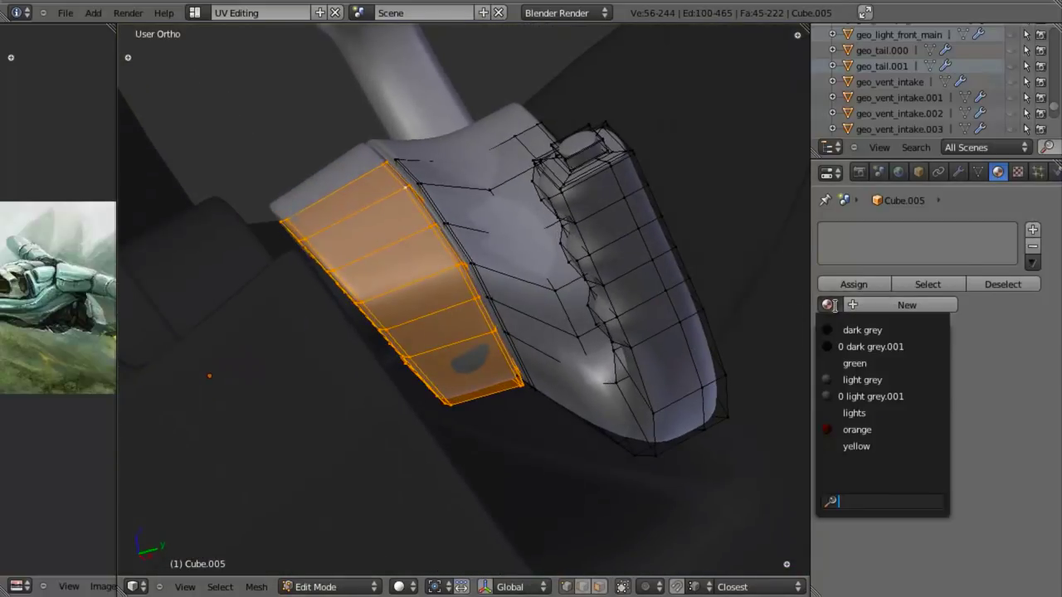
pyautogui.click(847, 383)
pyautogui.scroll(-3, 472, 304)
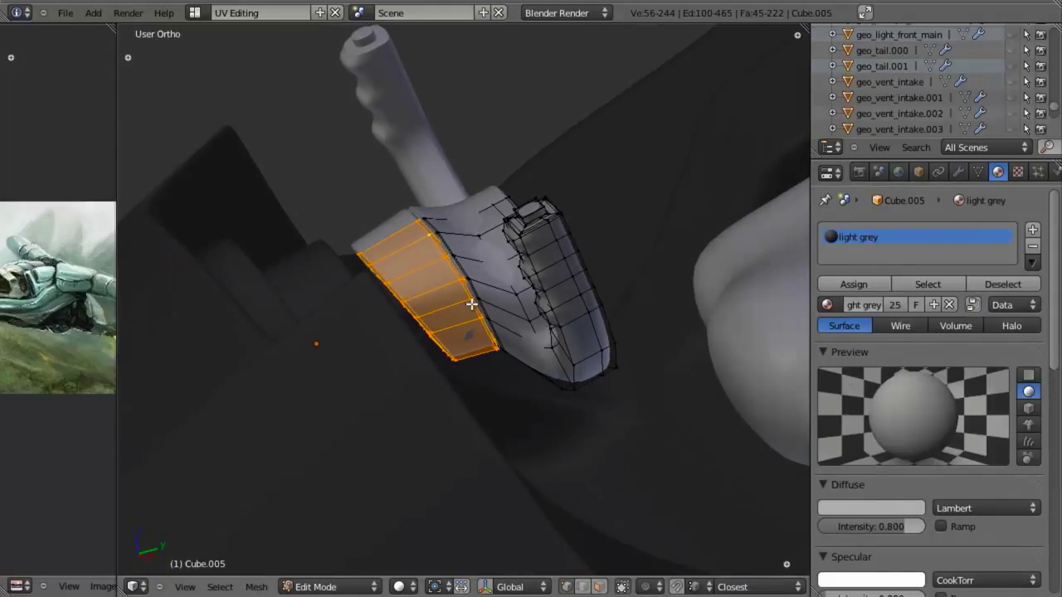
# Select the steering handle's grips and the connecting section in front of the tapered hub, leaving the hub unselected.
pyautogui.moveTo(472, 304); pyautogui.dragTo(512, 313, button='middle')
pyautogui.press('KP_3')
pyautogui.hotkey('ctrl', 'l')
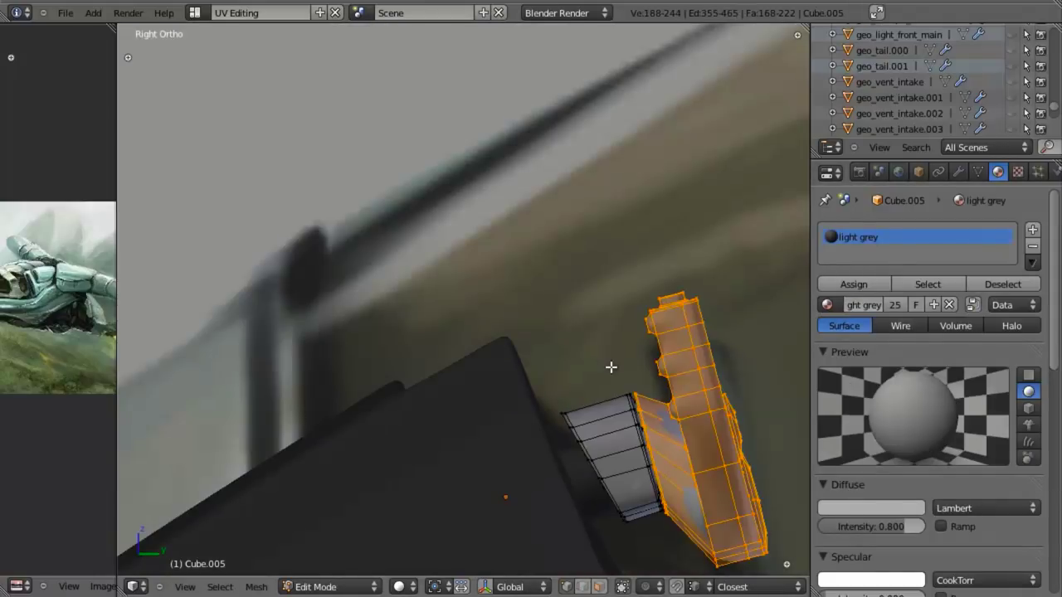
pyautogui.scroll(8, 502, 261)
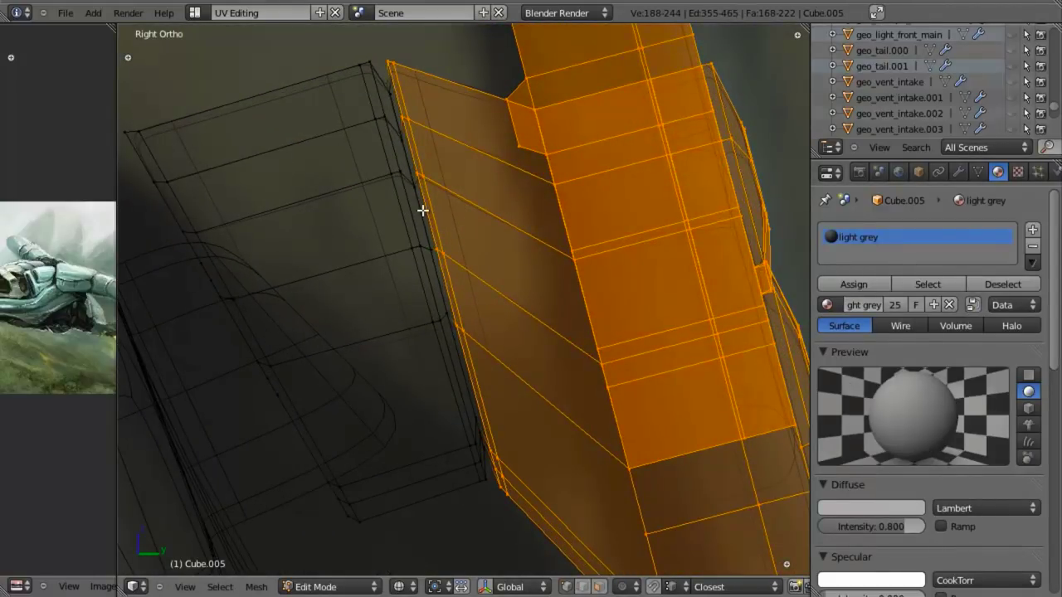
pyautogui.press('z')
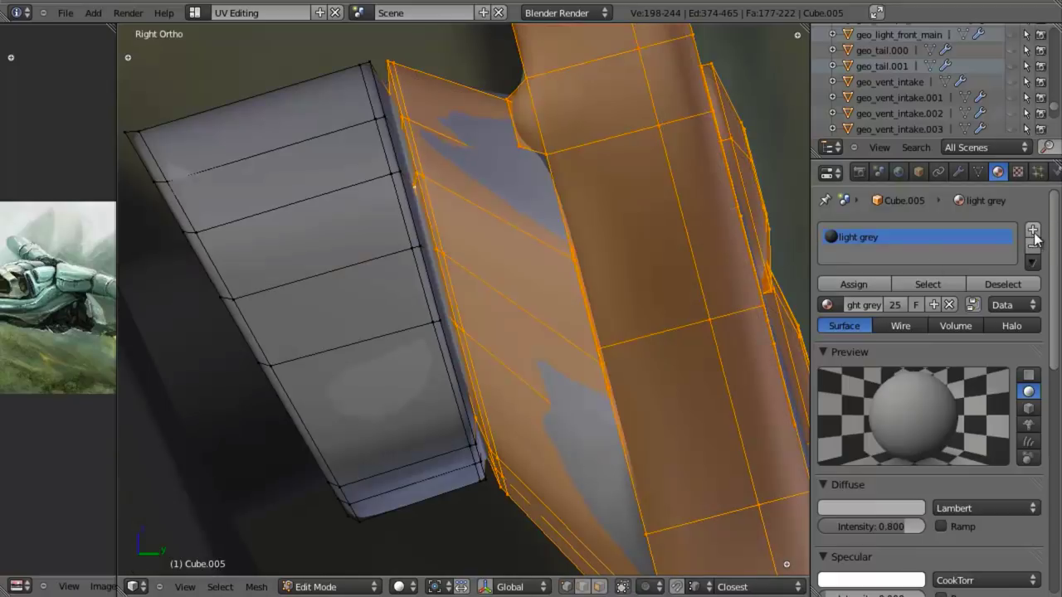
# Add a second material slot with the existing dark grey, assign it to the selected grips, and leave mesh editing.
pyautogui.click(950, 304)
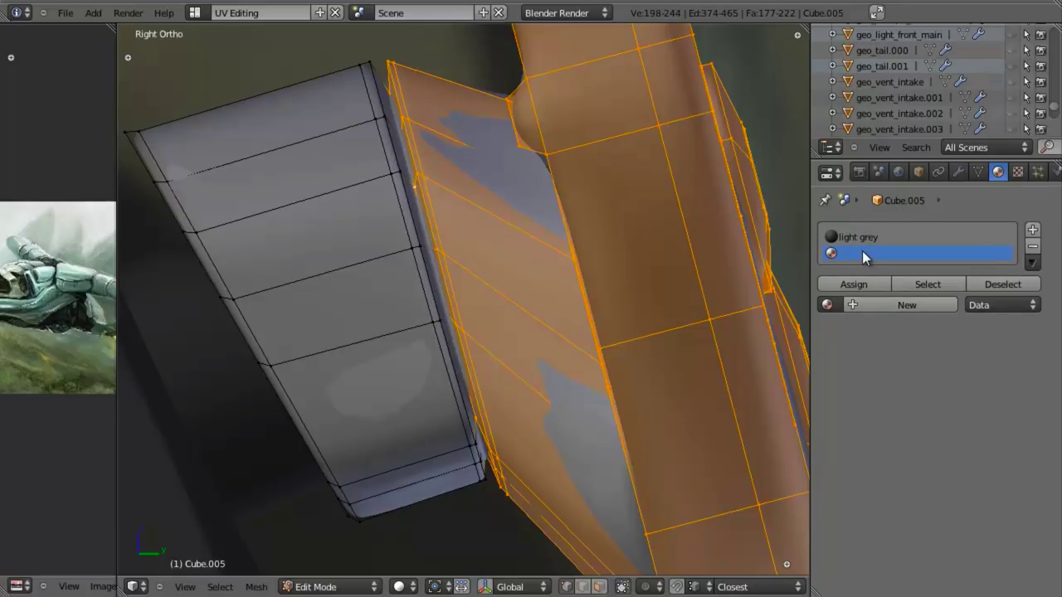
pyautogui.click(828, 305)
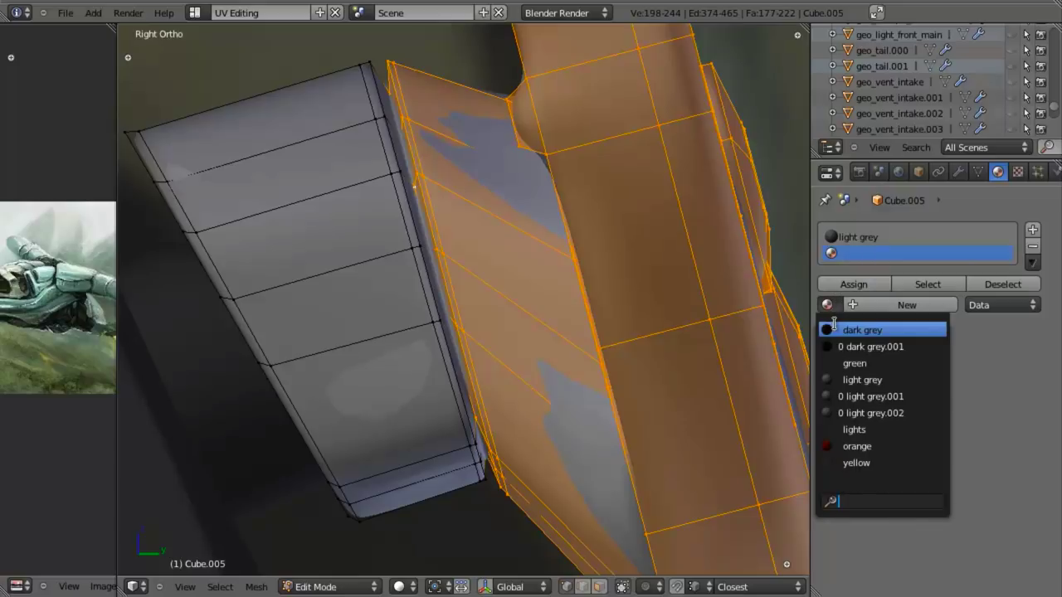
pyautogui.click(834, 329)
pyautogui.scroll(-3, 705, 310)
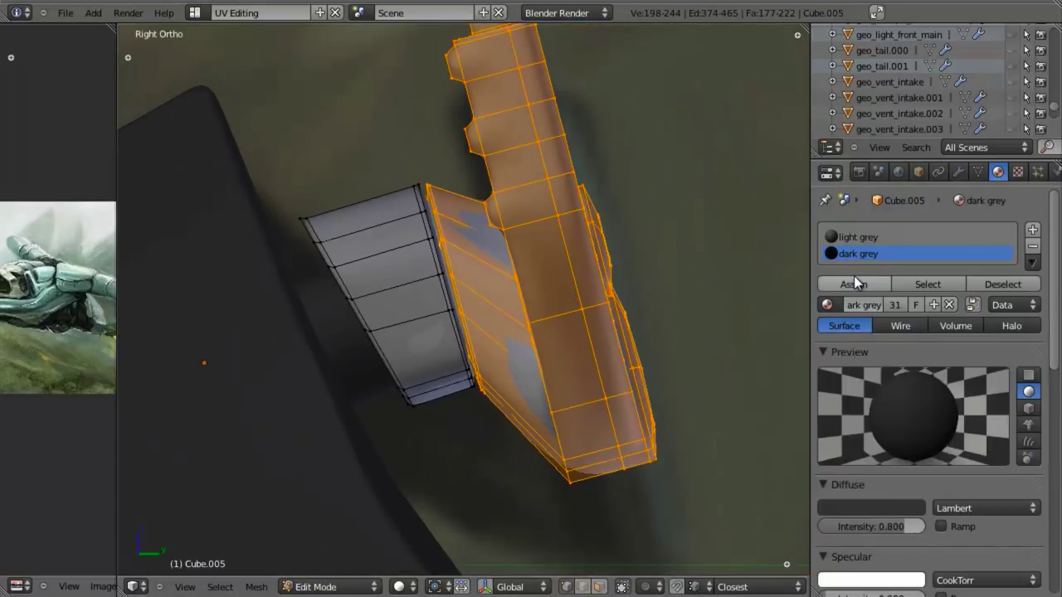
pyautogui.click(854, 280)
pyautogui.scroll(-3, 633, 291)
pyautogui.moveTo(573, 278); pyautogui.dragTo(448, 388, button='middle')
pyautogui.press('Tab')
pyautogui.scroll(-2, 433, 305)
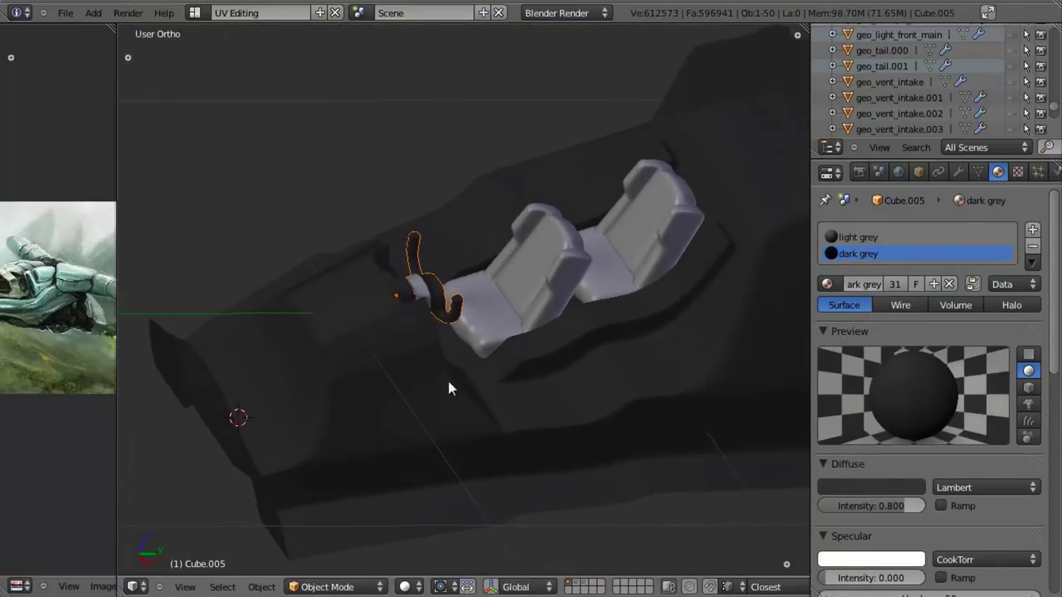
# Edit the front seat's mesh with all faces selected and give it the existing dark grey material.
pyautogui.scroll(3, 500, 294)
pyautogui.rightClick(500, 291)
pyautogui.moveTo(508, 297); pyautogui.dragTo(720, 329, button='middle')
pyautogui.press('Tab')
pyautogui.press('a')
pyautogui.click(828, 305)
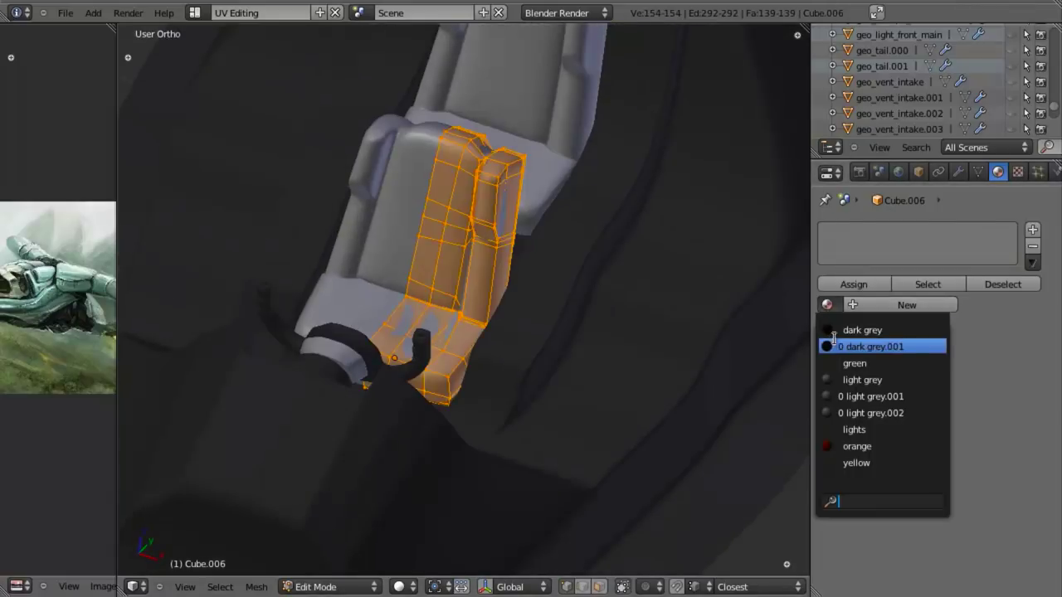
pyautogui.click(836, 331)
pyautogui.moveTo(581, 322); pyautogui.dragTo(550, 339, button='middle')
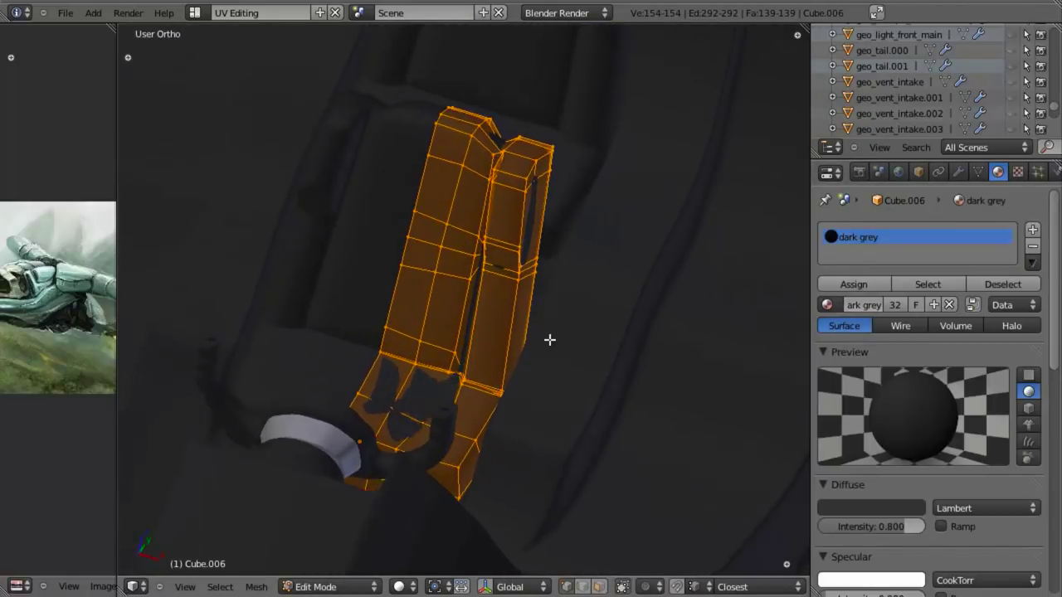
# Select the vertical edge loop where the front seat's backrest meets its side bolster.
pyautogui.press('KP_1')
pyautogui.press('z')
pyautogui.moveTo(440, 426)
pyautogui.keyDown('shift'); pyautogui.mouseDown(button='middle')
pyautogui.moveTo(453, 227)
pyautogui.moveTo(461, 275)
pyautogui.mouseUp(button='middle'); pyautogui.keyUp('shift')
pyautogui.press('z')
pyautogui.press('a')
pyautogui.keyDown('alt'); pyautogui.rightClick(412, 207); pyautogui.keyUp('alt')
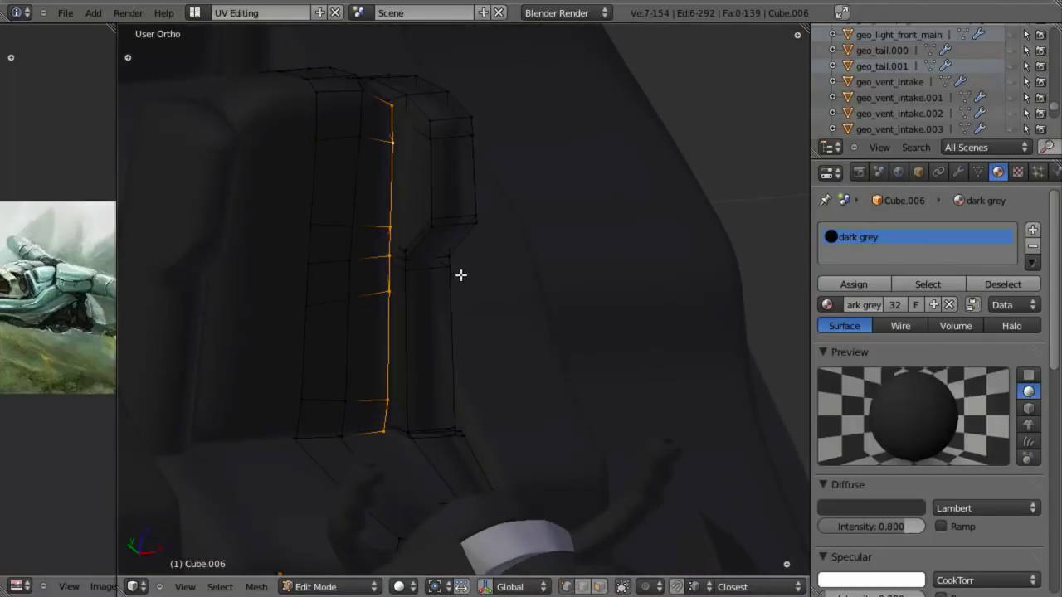
pyautogui.keyDown('alt'); pyautogui.rightClick(406, 188); pyautogui.keyUp('alt')
pyautogui.moveTo(406, 188)
pyautogui.mouseDown(button='middle')
pyautogui.moveTo(414, 225)
pyautogui.moveTo(386, 240)
pyautogui.moveTo(393, 183)
pyautogui.mouseUp(button='middle')
pyautogui.press('z')
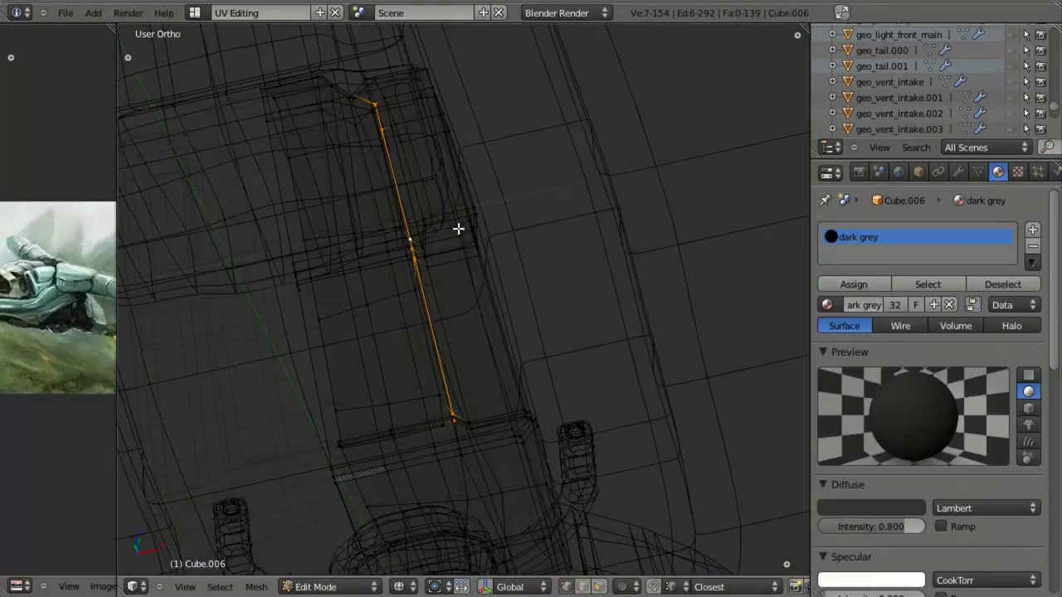
# In front view wireframe, add the side bolster's upper part and the seat's lower outer side to the selection.
pyautogui.press('z')
pyautogui.press('KP_1')
pyautogui.keyDown('shift'); pyautogui.moveTo(538, 411); pyautogui.dragTo(476, 143, button='middle'); pyautogui.keyUp('shift')
pyautogui.press('z')
pyautogui.press('b')
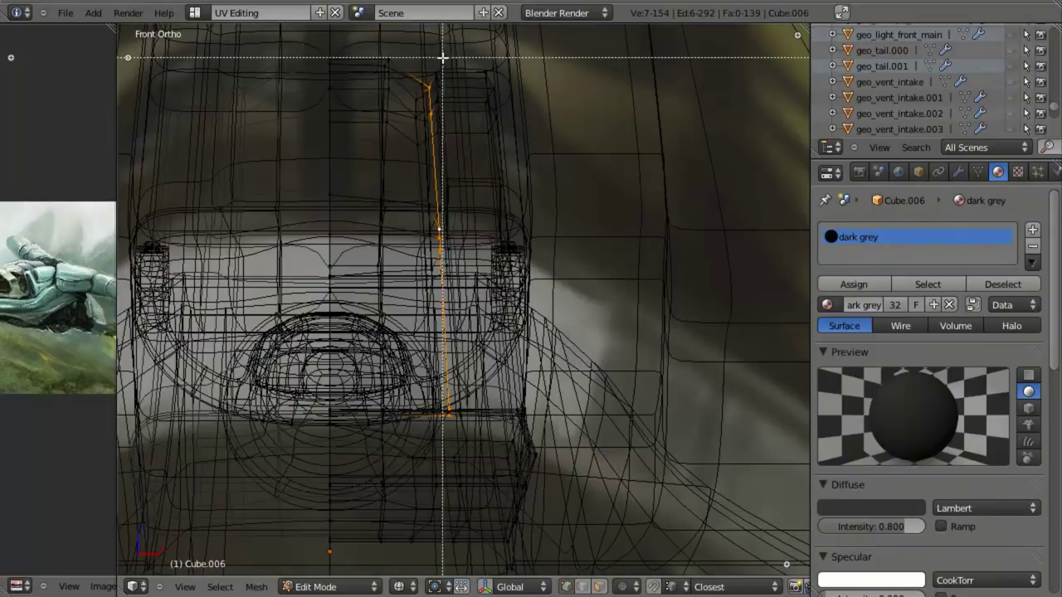
pyautogui.moveTo(427, 36); pyautogui.dragTo(577, 262)
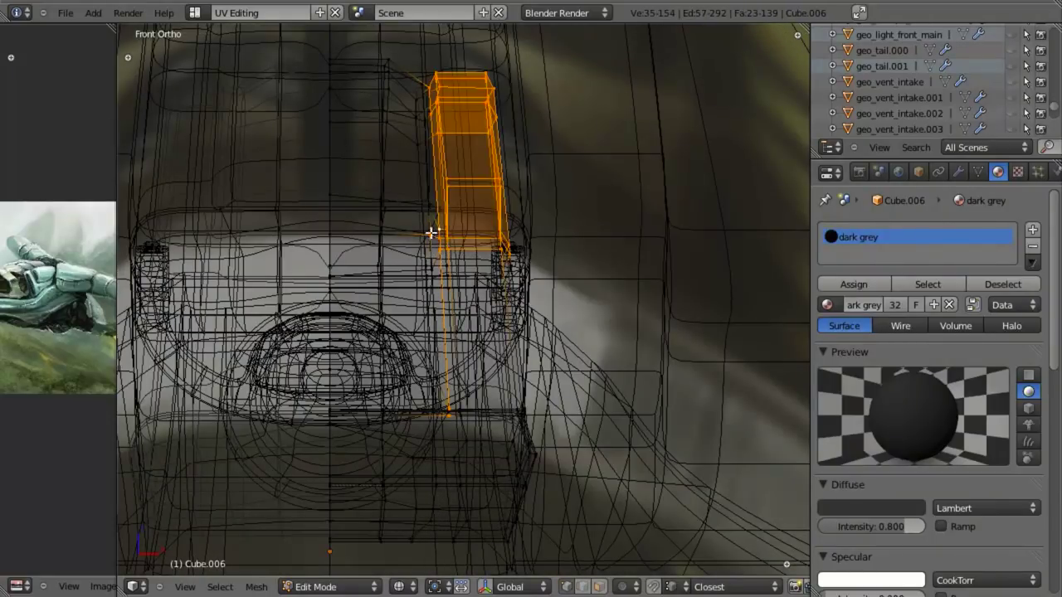
pyautogui.keyDown('shift'); pyautogui.moveTo(462, 307); pyautogui.dragTo(443, 262, button='middle'); pyautogui.keyUp('shift')
pyautogui.press('b')
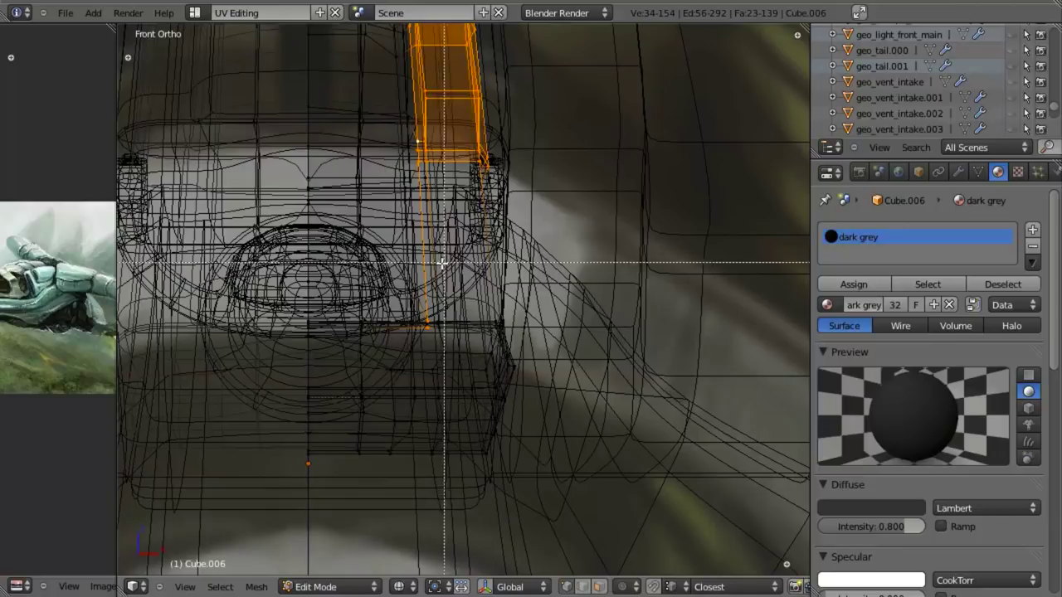
pyautogui.moveTo(425, 272); pyautogui.dragTo(658, 544)
pyautogui.press('z')
pyautogui.moveTo(597, 245); pyautogui.dragTo(448, 334, button='middle')
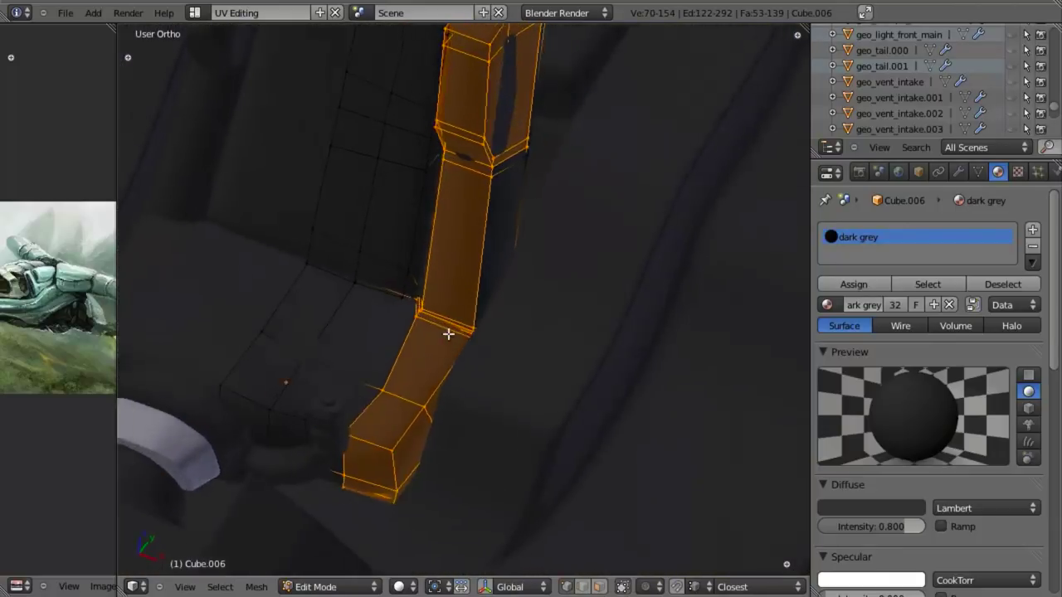
# Complete the side bolster selection with its remaining outer and rear vertices down to the seat base.
pyautogui.press('z')
pyautogui.press('b')
pyautogui.press('b')
pyautogui.moveTo(526, 72); pyautogui.dragTo(589, 234)
pyautogui.keyDown('shift'); pyautogui.moveTo(561, 157); pyautogui.dragTo(559, 263, button='middle'); pyautogui.keyUp('shift')
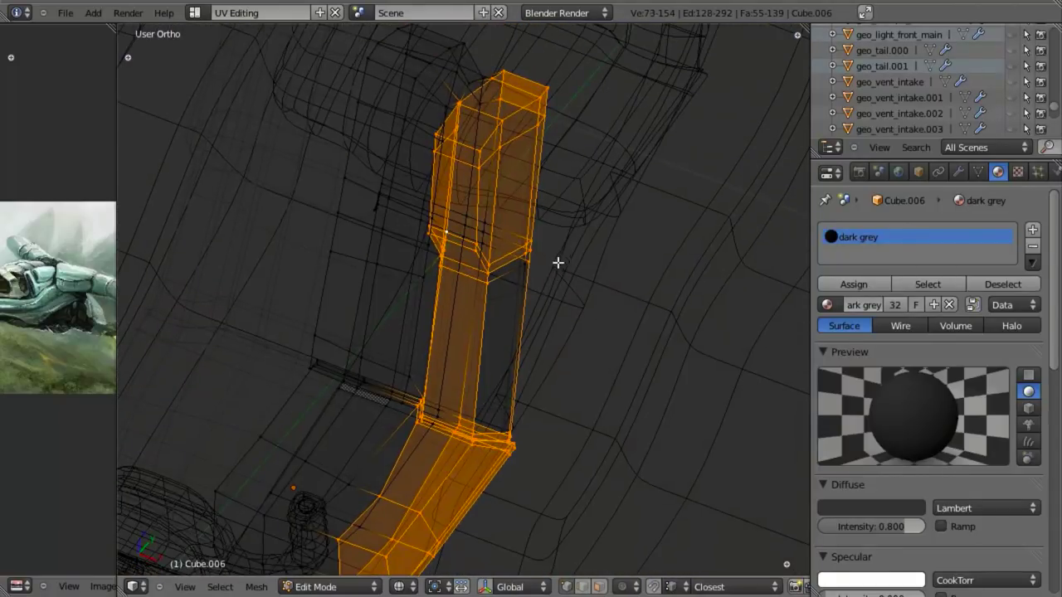
pyautogui.press('b')
pyautogui.moveTo(514, 229); pyautogui.dragTo(668, 436)
pyautogui.moveTo(569, 345); pyautogui.dragTo(564, 403, button='middle')
pyautogui.press('l')
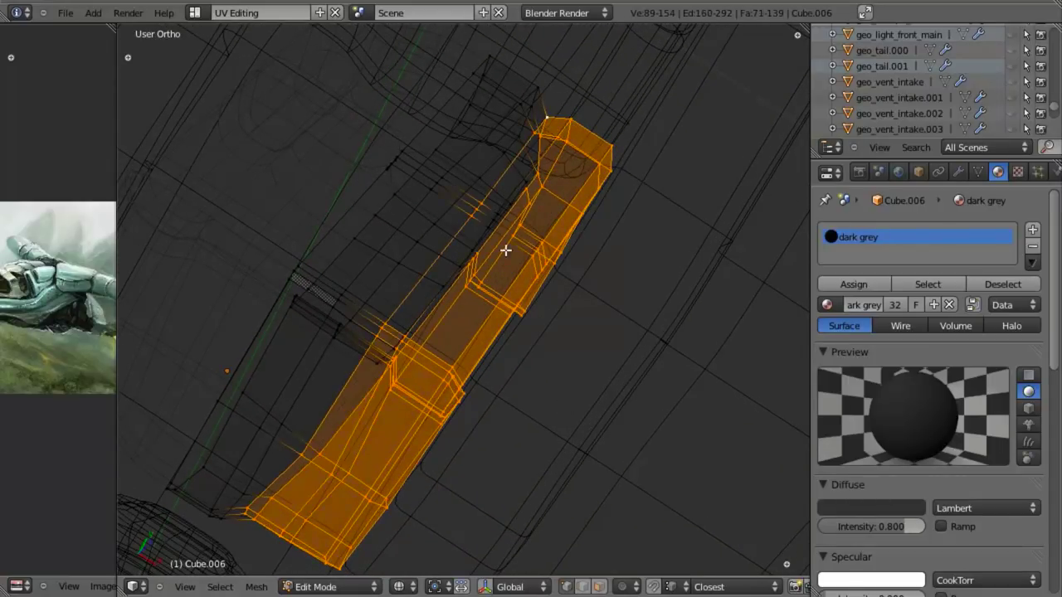
pyautogui.moveTo(505, 250)
pyautogui.mouseDown(button='middle')
pyautogui.moveTo(490, 289)
pyautogui.moveTo(505, 279)
pyautogui.moveTo(497, 356)
pyautogui.moveTo(511, 327)
pyautogui.moveTo(491, 282)
pyautogui.moveTo(481, 441)
pyautogui.moveTo(486, 322)
pyautogui.moveTo(520, 427)
pyautogui.moveTo(567, 384)
pyautogui.moveTo(522, 387)
pyautogui.moveTo(506, 354)
pyautogui.moveTo(656, 297)
pyautogui.mouseUp(button='middle')
pyautogui.press('l')
pyautogui.press('z')
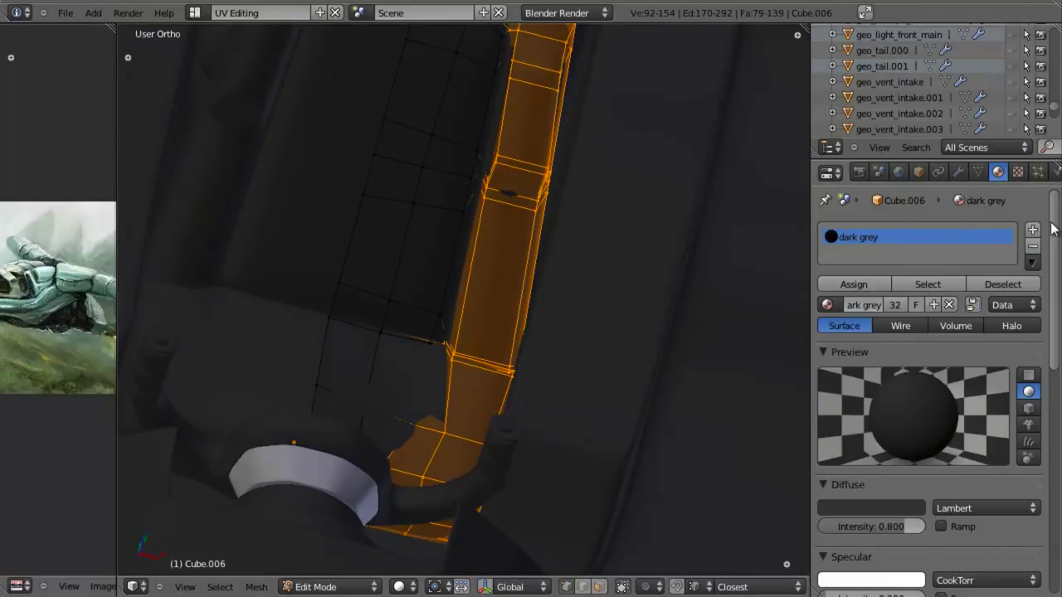
# Add a second material slot with the existing green material and assign it to the selected side bolster.
pyautogui.click(950, 305)
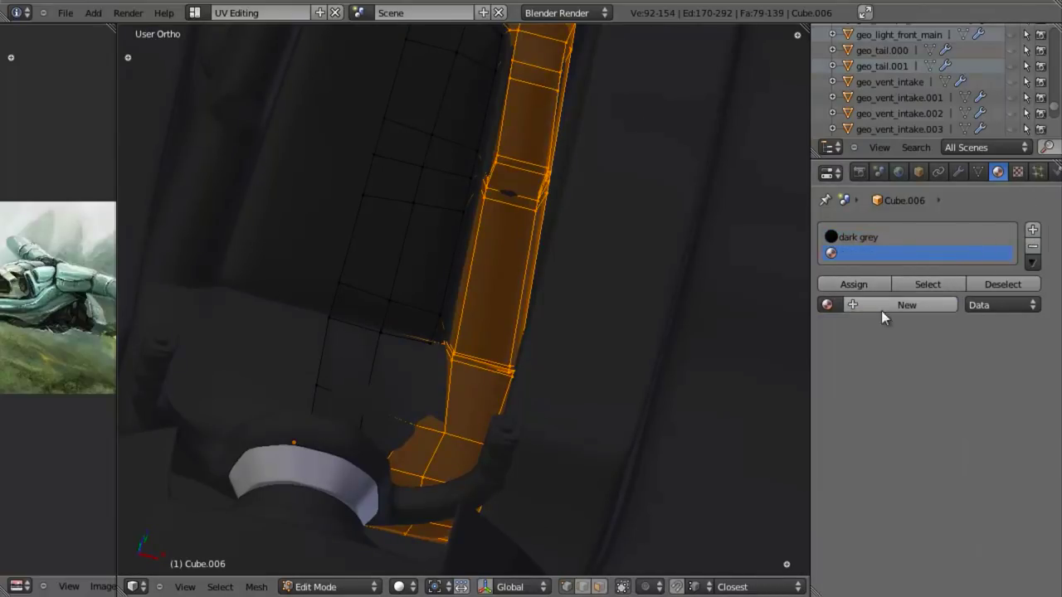
pyautogui.click(828, 305)
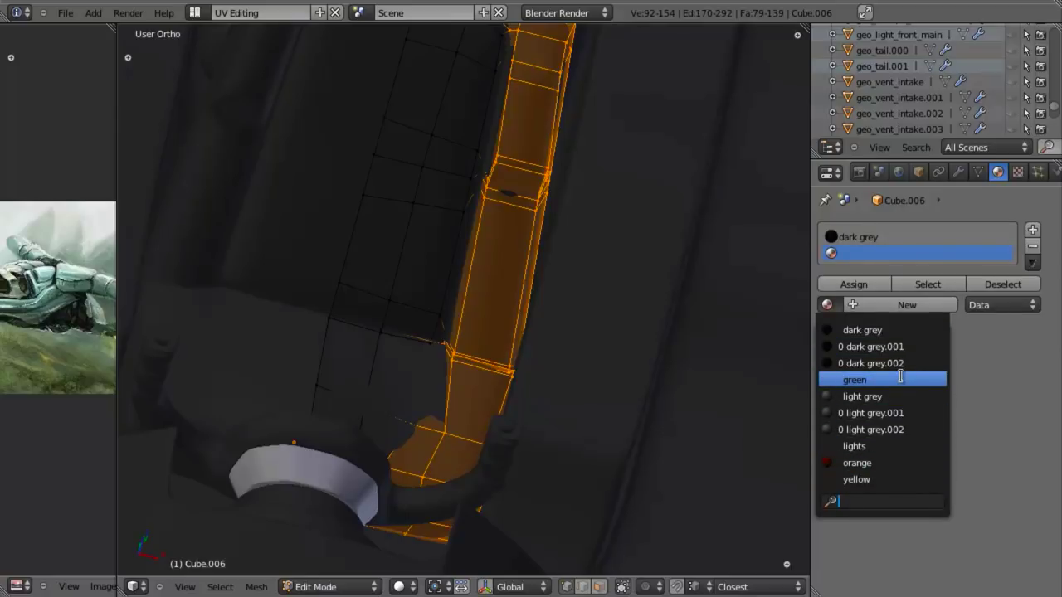
pyautogui.click(900, 379)
pyautogui.click(830, 306)
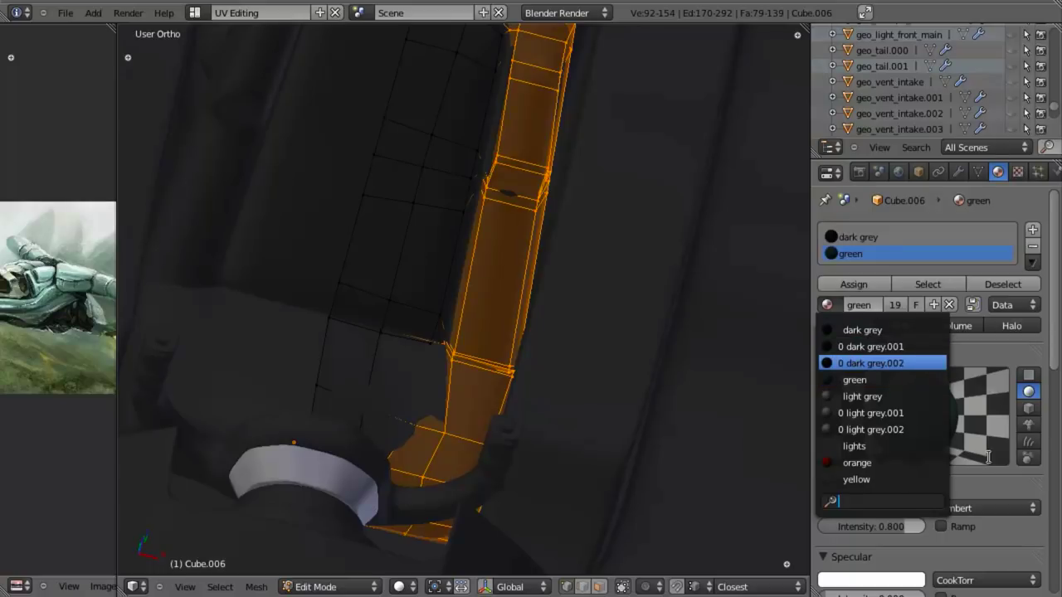
pyautogui.click(886, 388)
pyautogui.click(850, 286)
pyautogui.scroll(-4, 586, 311)
pyautogui.moveTo(532, 328); pyautogui.dragTo(522, 384, button='middle')
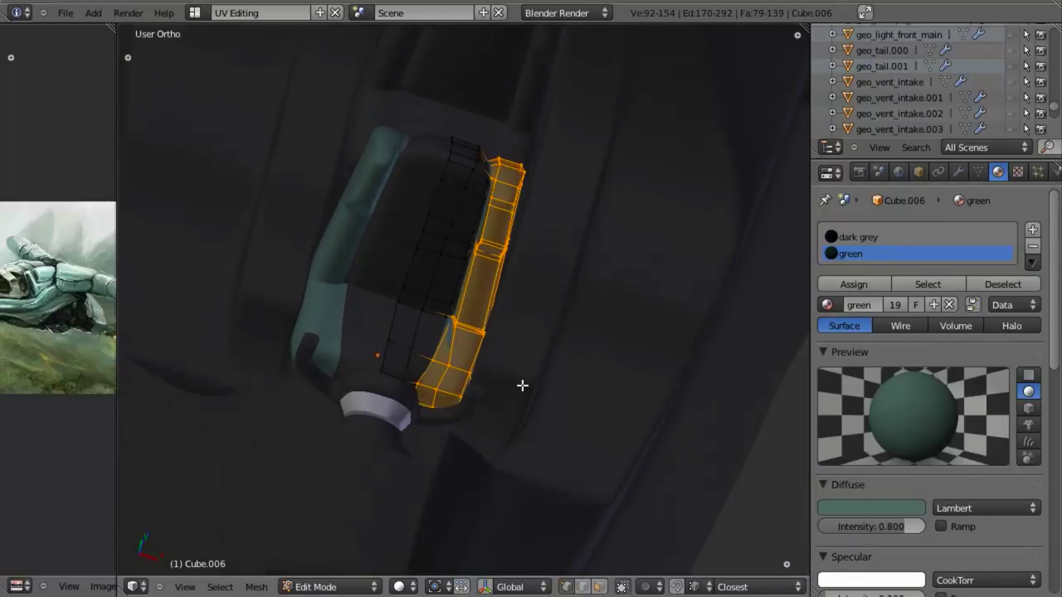
# Add an edge loop along the inner side of the green bolster and slide it toward the dark grey cushion.
pyautogui.scroll(4, 522, 384)
pyautogui.moveTo(486, 415); pyautogui.dragTo(441, 401, button='middle')
pyautogui.press('z')
pyautogui.press('z')
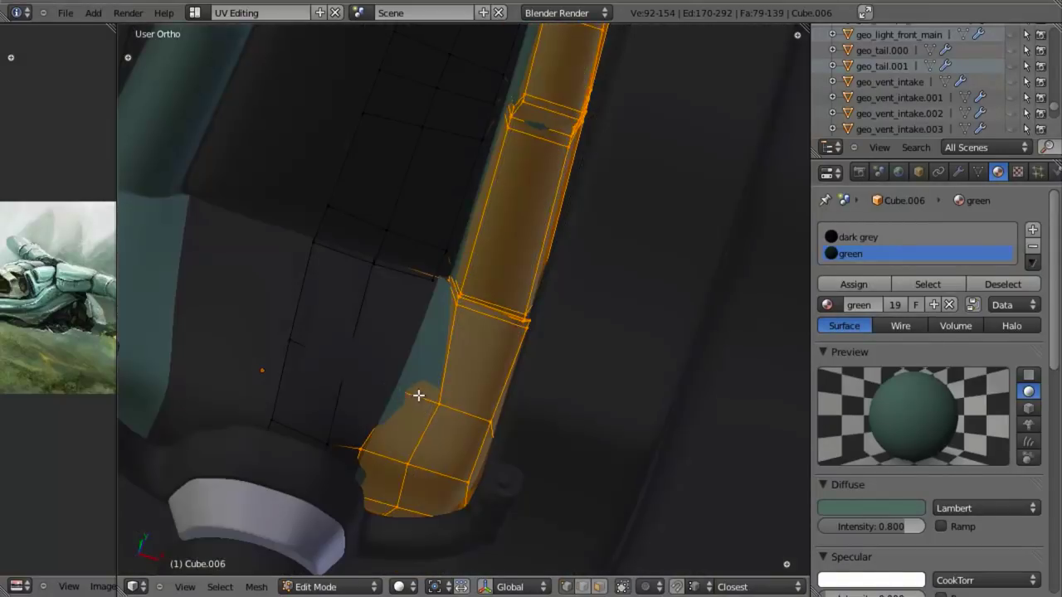
pyautogui.keyDown('alt'); pyautogui.click(418, 395); pyautogui.keyUp('alt')
pyautogui.press('g')
pyautogui.press('g')
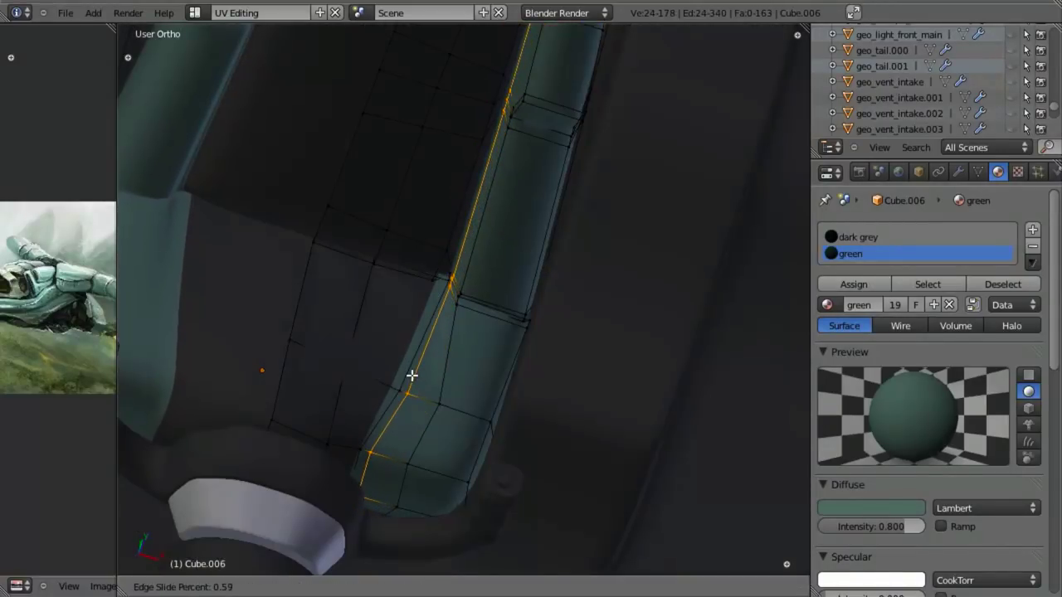
pyautogui.click(409, 370)
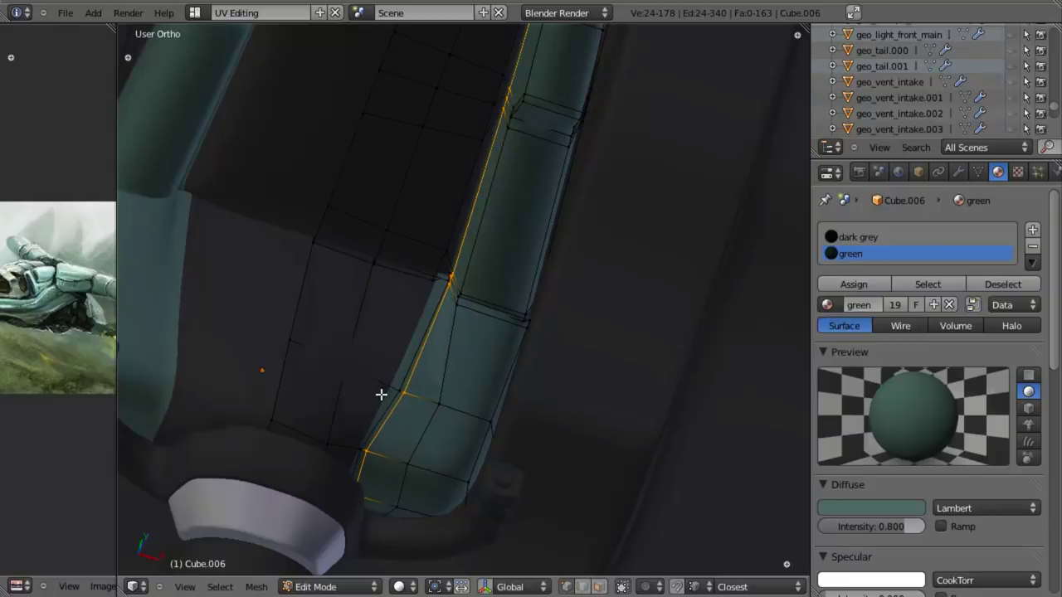
# Select the bolster's inner boundary edges, assign the dark grey material to the selection, and leave mesh editing.
pyautogui.press('z')
pyautogui.press('z')
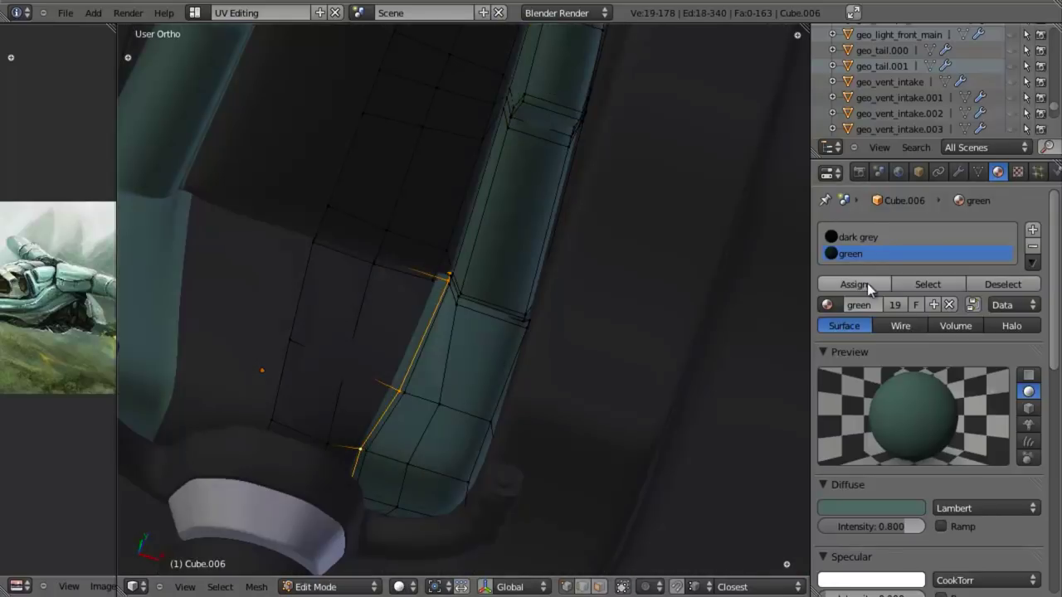
pyautogui.click(872, 236)
pyautogui.click(856, 284)
pyautogui.press('Tab')
pyautogui.scroll(-2, 515, 327)
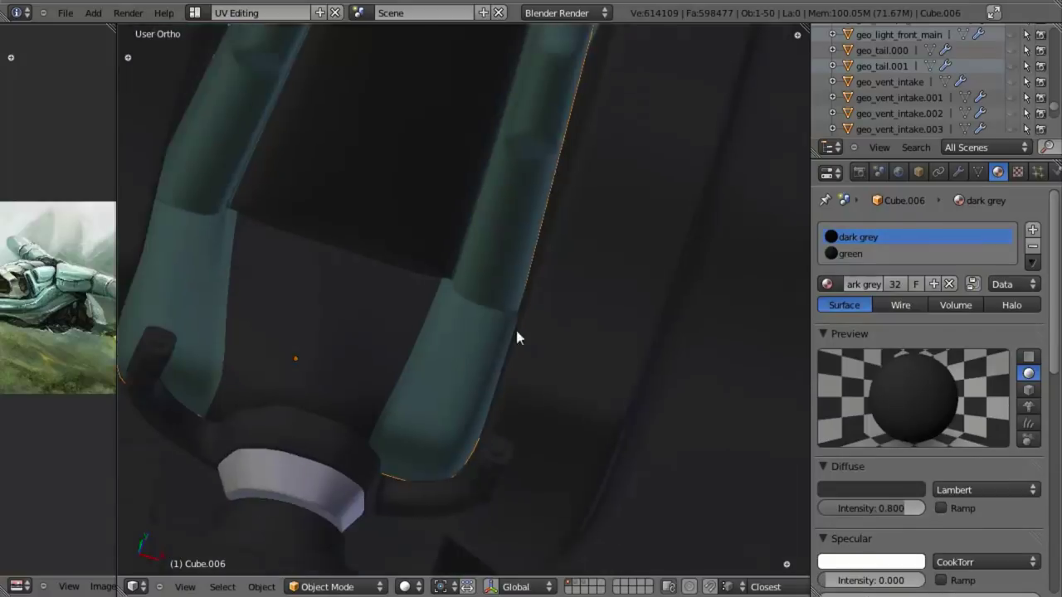
# Bring the rest of the aircraft back into view and inspect the cockpit through the canopy from the side and front.
pyautogui.moveTo(515, 327); pyautogui.dragTo(440, 346, button='middle')
pyautogui.scroll(-5, 441, 346)
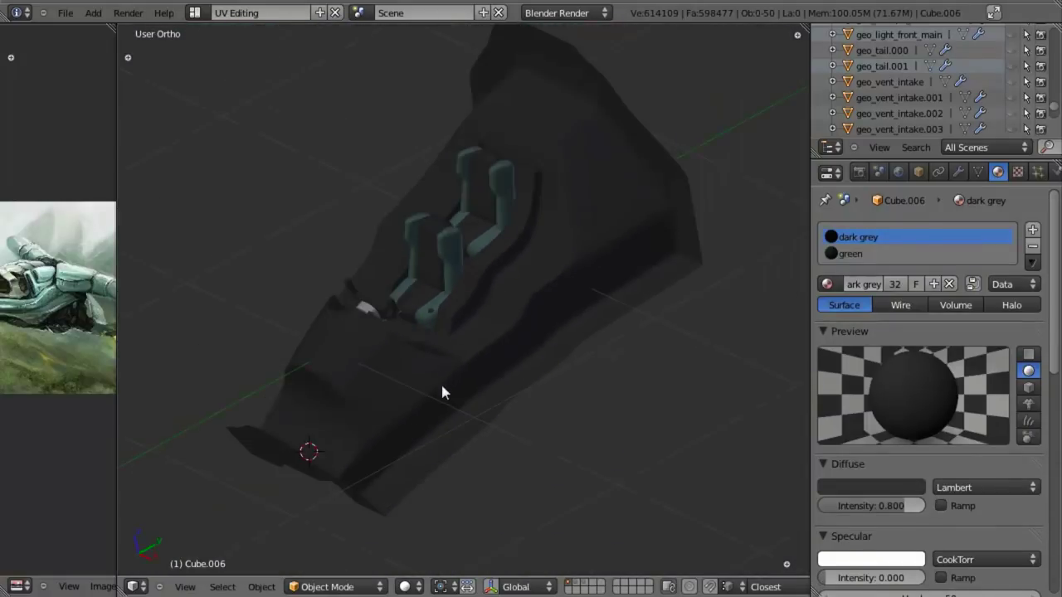
pyautogui.moveTo(441, 386); pyautogui.dragTo(540, 387, button='middle')
pyautogui.hotkey('alt', 'h')
pyautogui.press('a')
pyautogui.press('KP_3')
pyautogui.scroll(5, 484, 379)
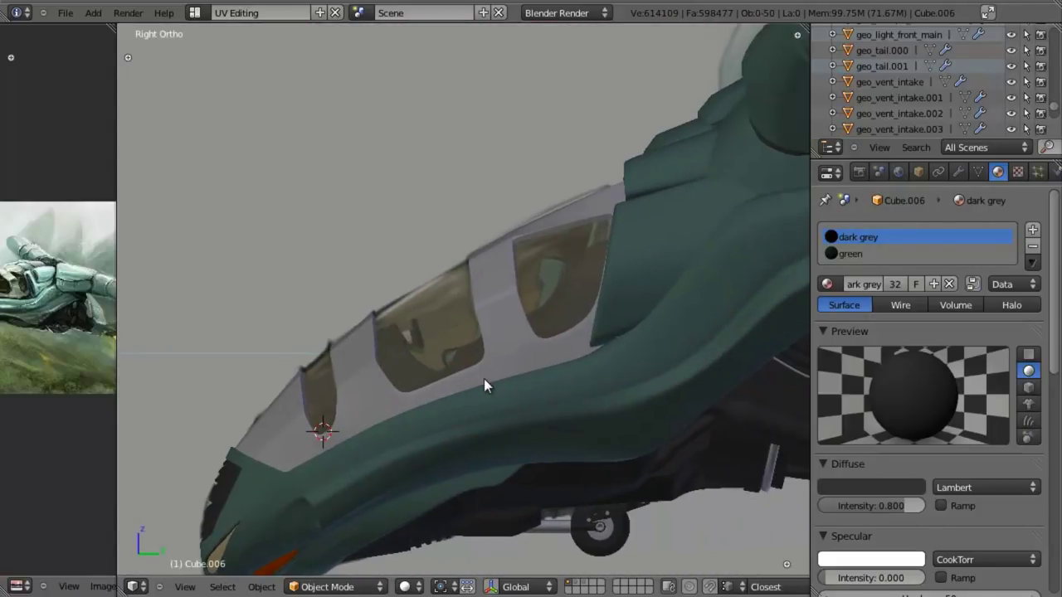
pyautogui.scroll(-5, 456, 379)
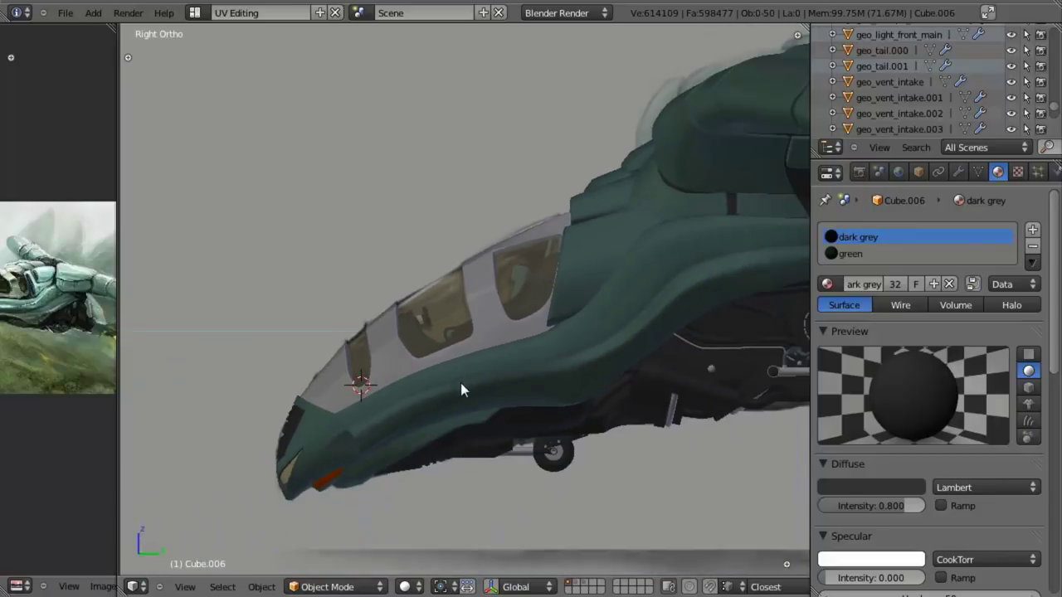
pyautogui.moveTo(460, 382); pyautogui.dragTo(467, 291, button='middle')
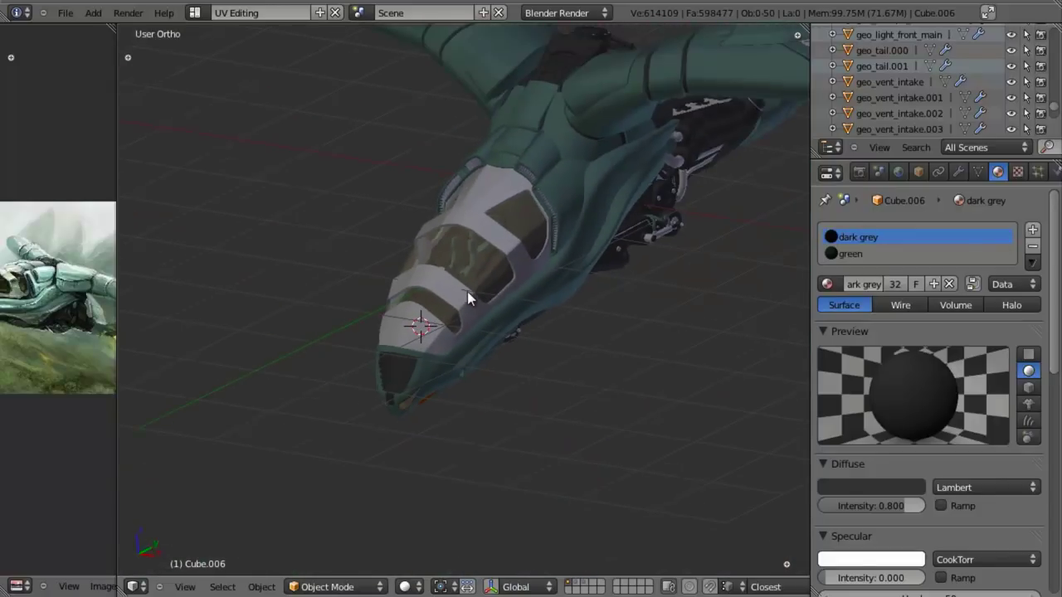
# Select the cockpit windshield and set the transparency alpha of its yellow material to 0.4.
pyautogui.press('z')
pyautogui.rightClick(489, 282)
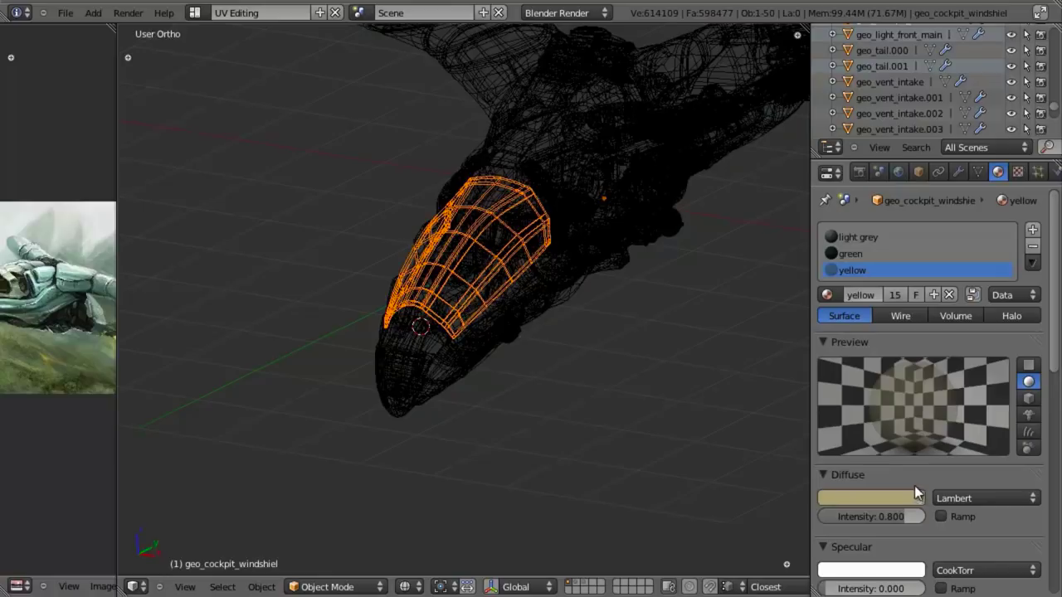
pyautogui.press('z')
pyautogui.scroll(-2, 557, 292)
pyautogui.keyDown('shift'); pyautogui.moveTo(557, 292); pyautogui.dragTo(527, 323, button='middle'); pyautogui.keyUp('shift')
pyautogui.scroll(2, 528, 324)
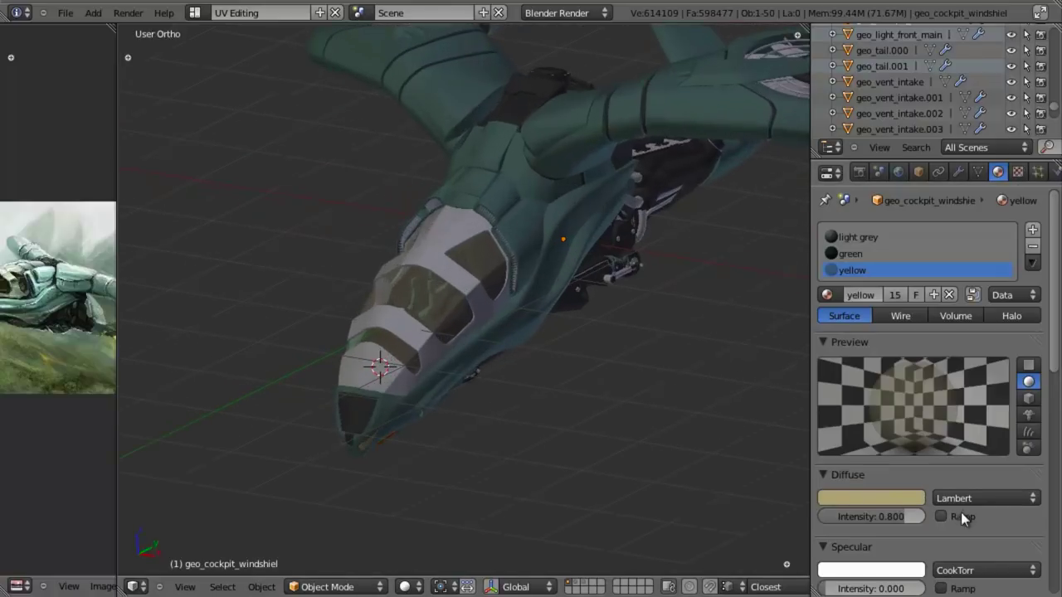
pyautogui.scroll(-5, 921, 512)
pyautogui.scroll(-2, 915, 511)
pyautogui.moveTo(875, 533); pyautogui.dragTo(898, 536)
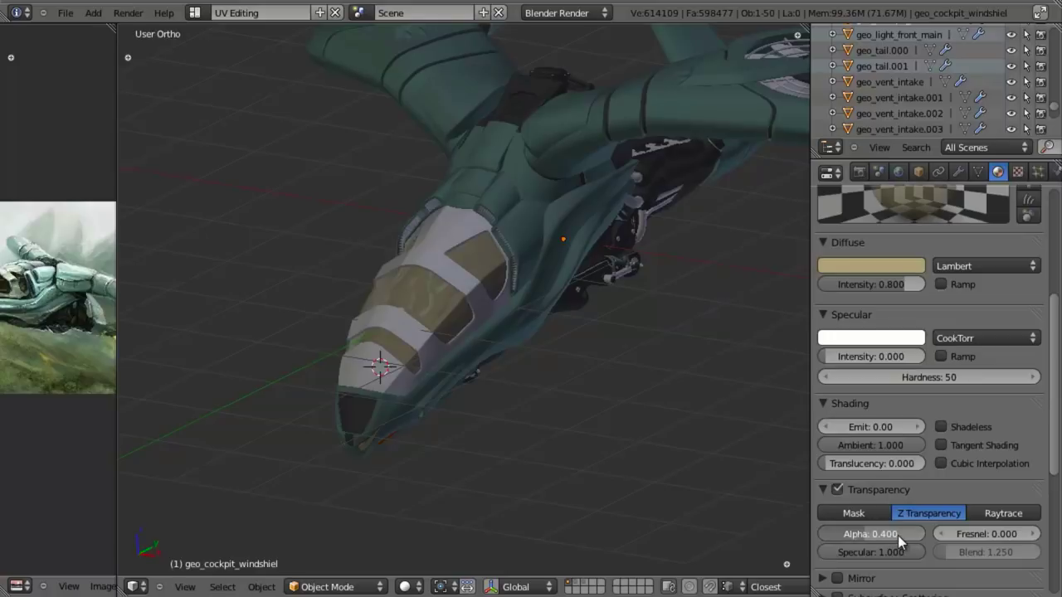
# Check the tinted windshield from the right side and save the file over the existing one.
pyautogui.moveTo(560, 317); pyautogui.dragTo(547, 292, button='middle')
pyautogui.press('KP_3')
pyautogui.scroll(4, 549, 294)
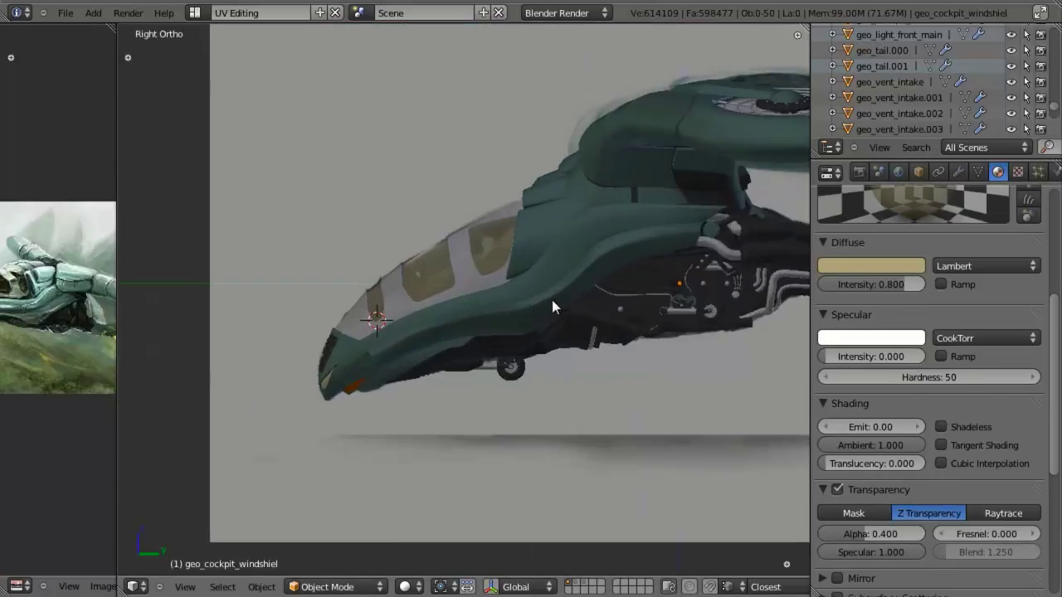
pyautogui.hotkey('ctrl', 's')
pyautogui.click(552, 300)
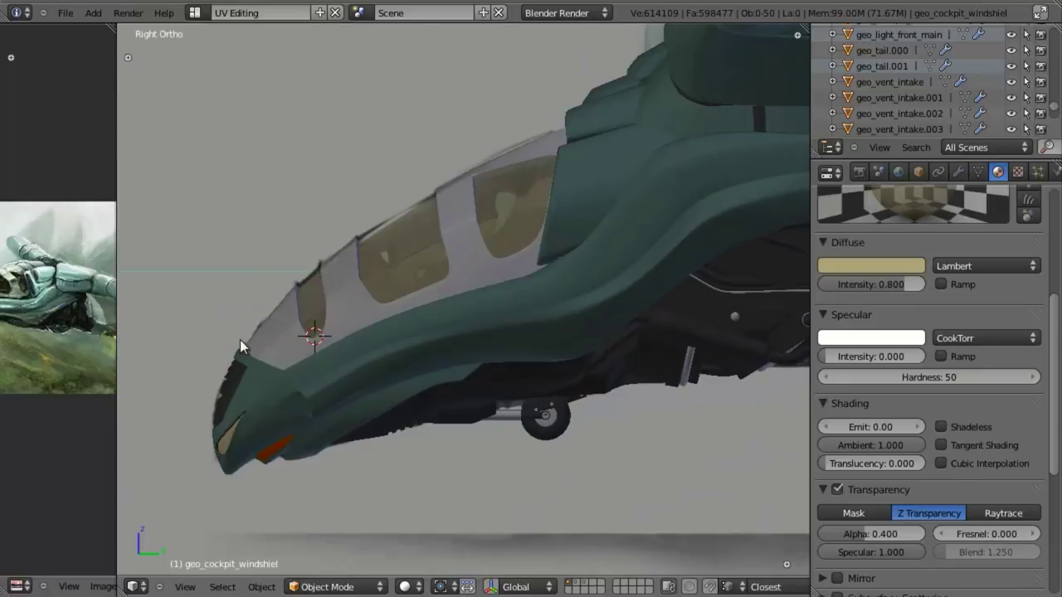
# Inspect the cockpit from the front and right side, checking the seats in wireframe against the reference drawing.
pyautogui.press('KP_1')
pyautogui.scroll(-2, 415, 315)
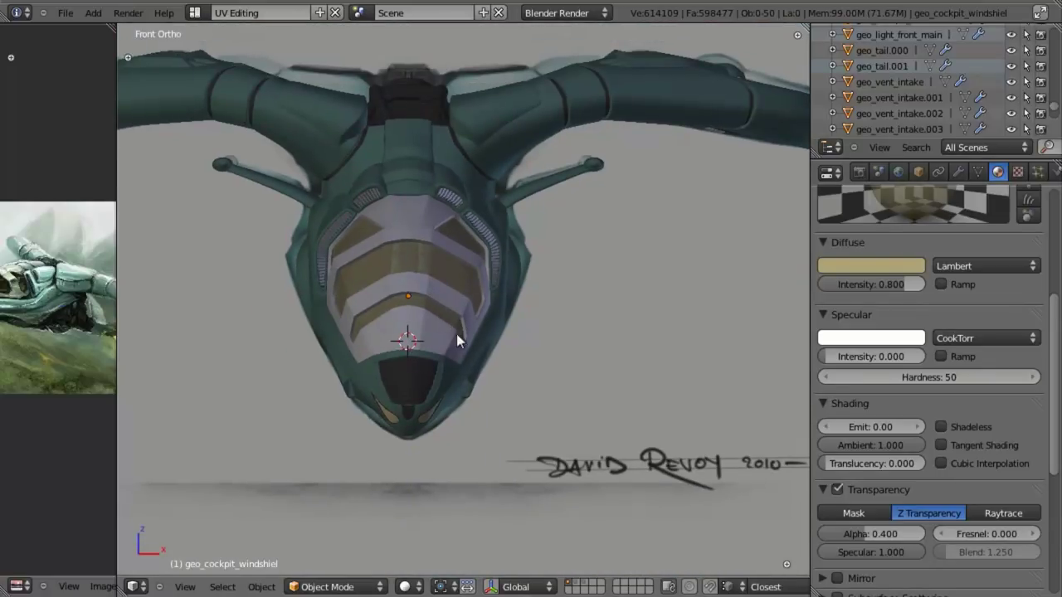
pyautogui.moveTo(456, 333); pyautogui.dragTo(521, 371, button='middle')
pyautogui.scroll(2, 540, 365)
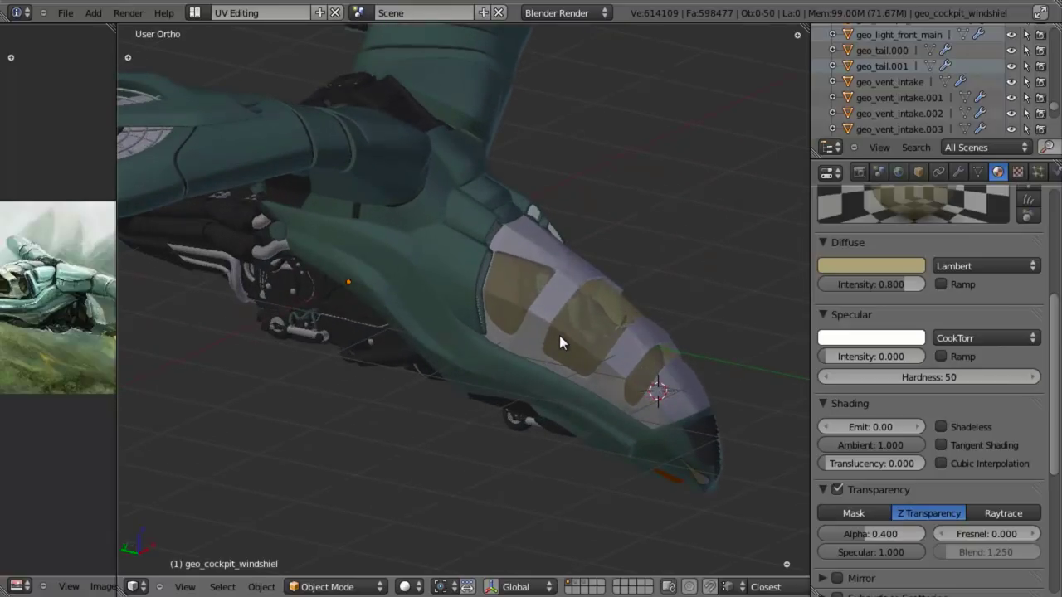
pyautogui.press('KP_3')
pyautogui.scroll(5, 559, 335)
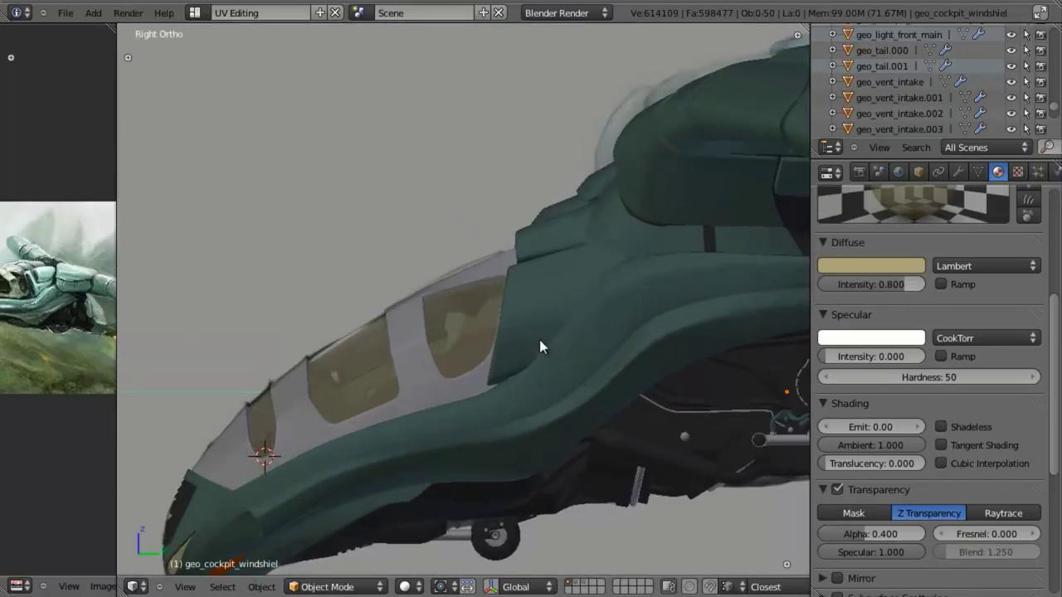
pyautogui.scroll(3, 524, 342)
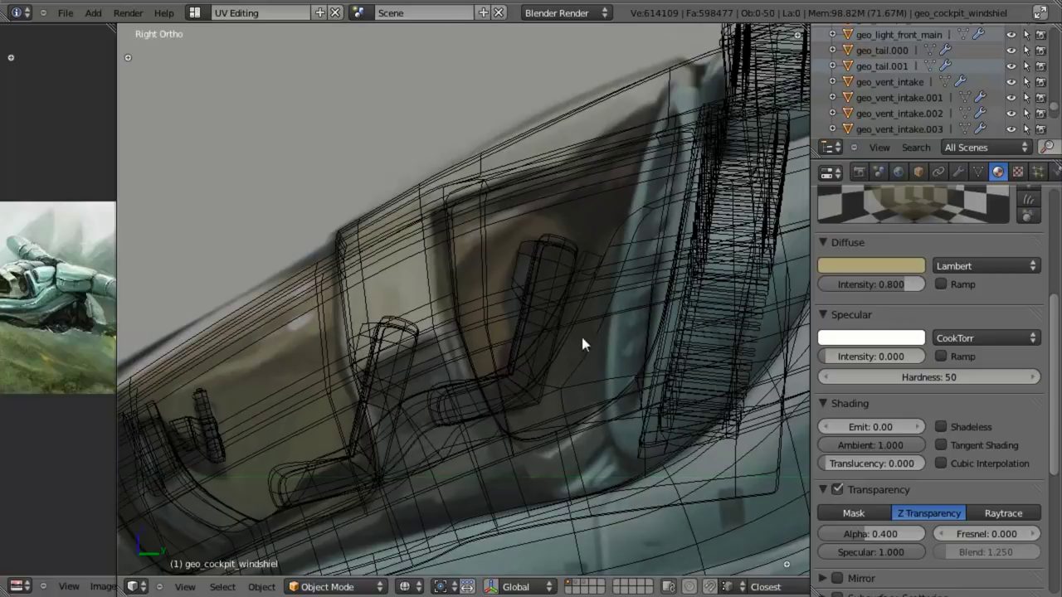
pyautogui.press('z')
pyautogui.scroll(2, 457, 379)
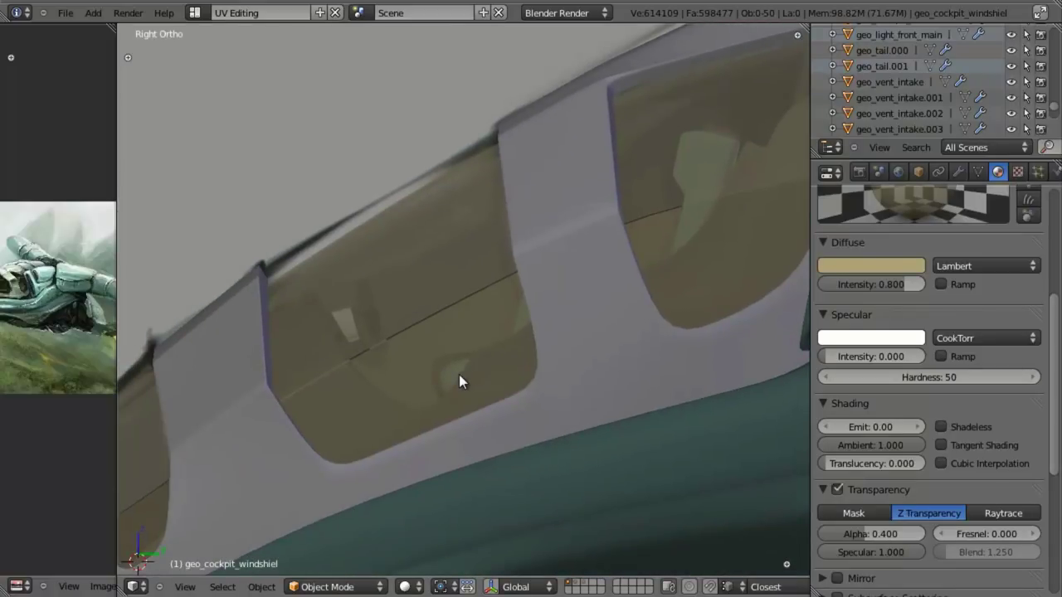
# Compare the steering control and seats behind the glass in wireframe and shaded display, and clear the selection.
pyautogui.moveTo(430, 301); pyautogui.dragTo(404, 330, button='middle')
pyautogui.press('z')
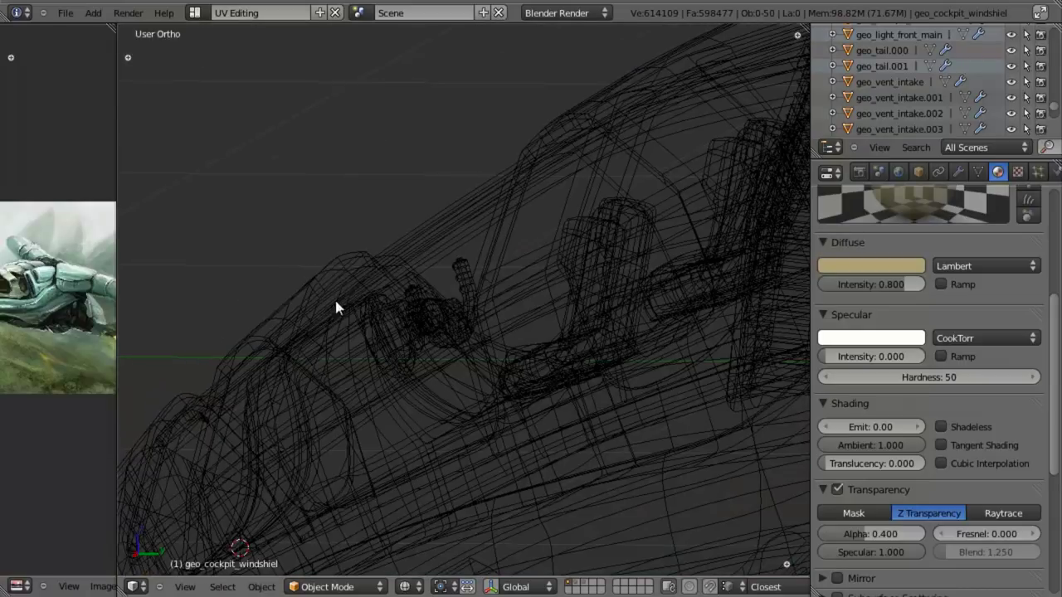
pyautogui.press('z')
pyautogui.moveTo(523, 331)
pyautogui.mouseDown(button='middle')
pyautogui.moveTo(500, 268)
pyautogui.moveTo(456, 217)
pyautogui.moveTo(501, 286)
pyautogui.mouseUp(button='middle')
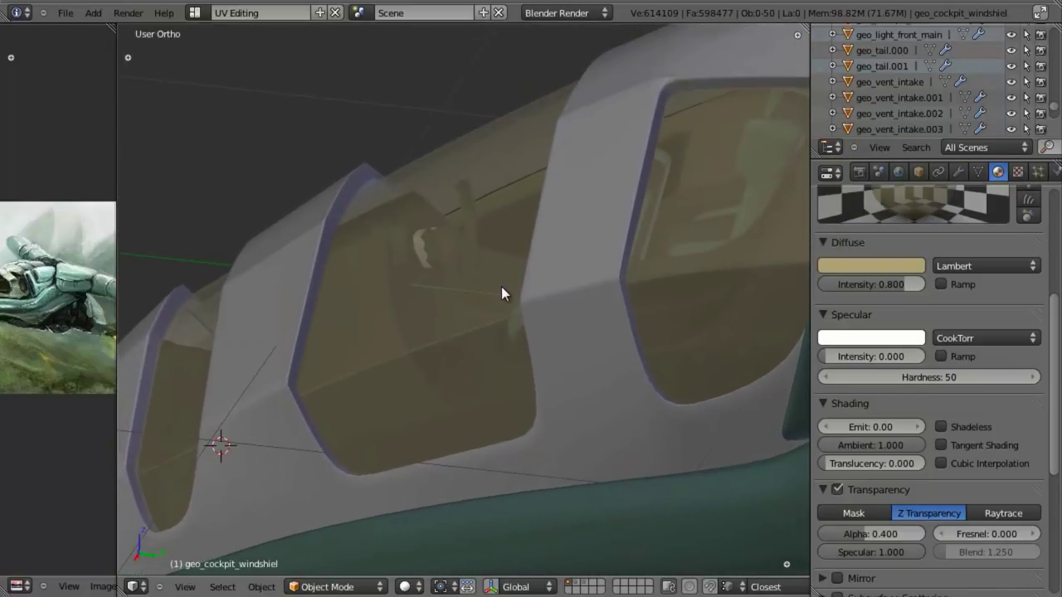
pyautogui.press('z')
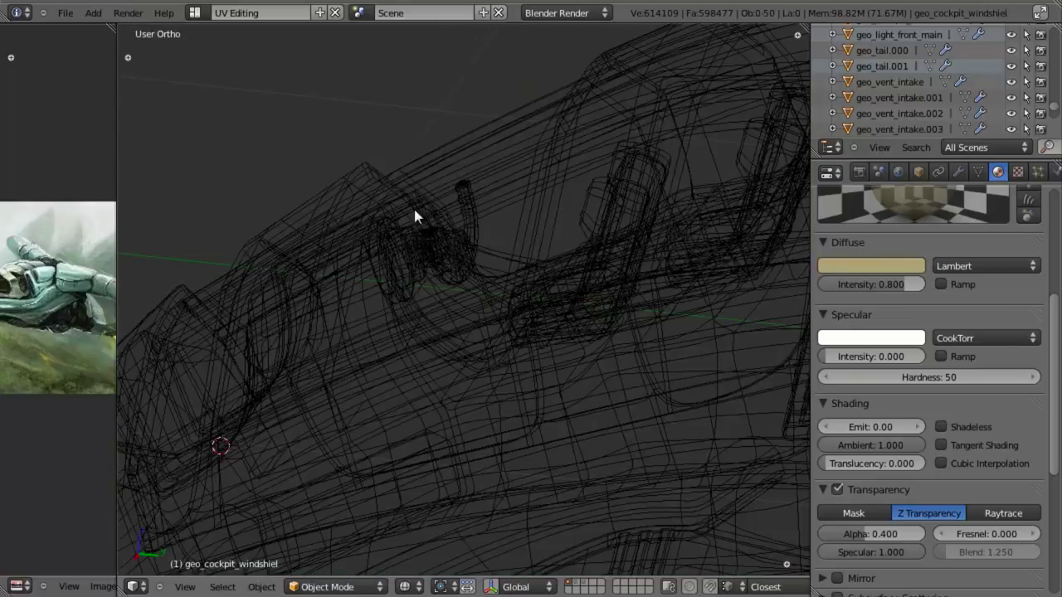
pyautogui.scroll(-4, 448, 257)
pyautogui.press('z')
pyautogui.scroll(3, 398, 324)
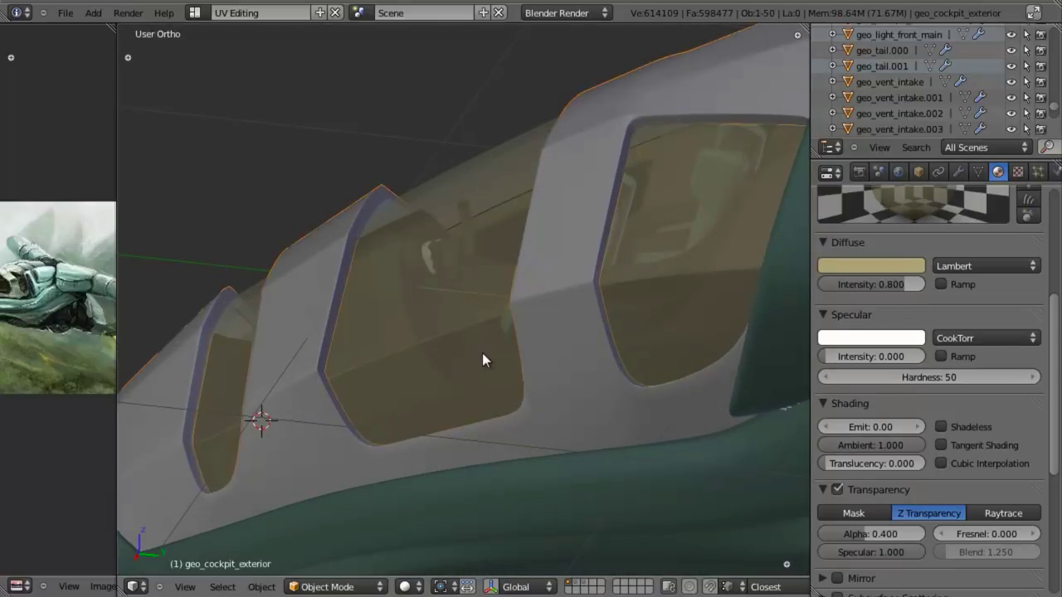
pyautogui.moveTo(483, 355); pyautogui.dragTo(430, 381, button='middle')
pyautogui.keyDown('shift'); pyautogui.moveTo(507, 288); pyautogui.dragTo(495, 257, button='middle'); pyautogui.keyUp('shift')
pyautogui.scroll(-5, 431, 353)
pyautogui.press('a')
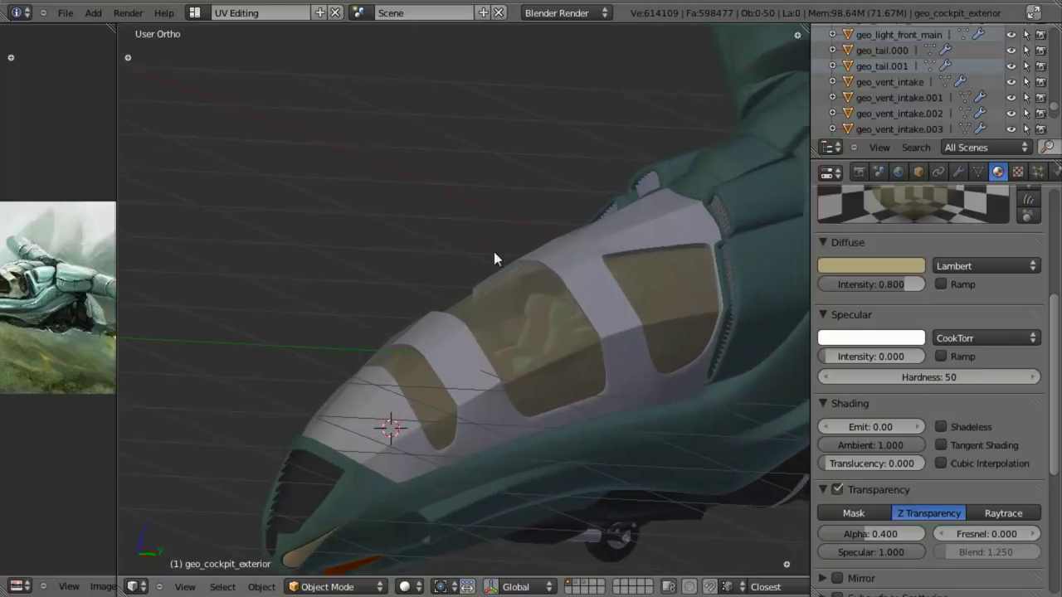
# Examine the canopy, fuselage side and engine area of the aircraft from several angles.
pyautogui.scroll(4, 517, 258)
pyautogui.scroll(2, 536, 263)
pyautogui.scroll(-5, 550, 288)
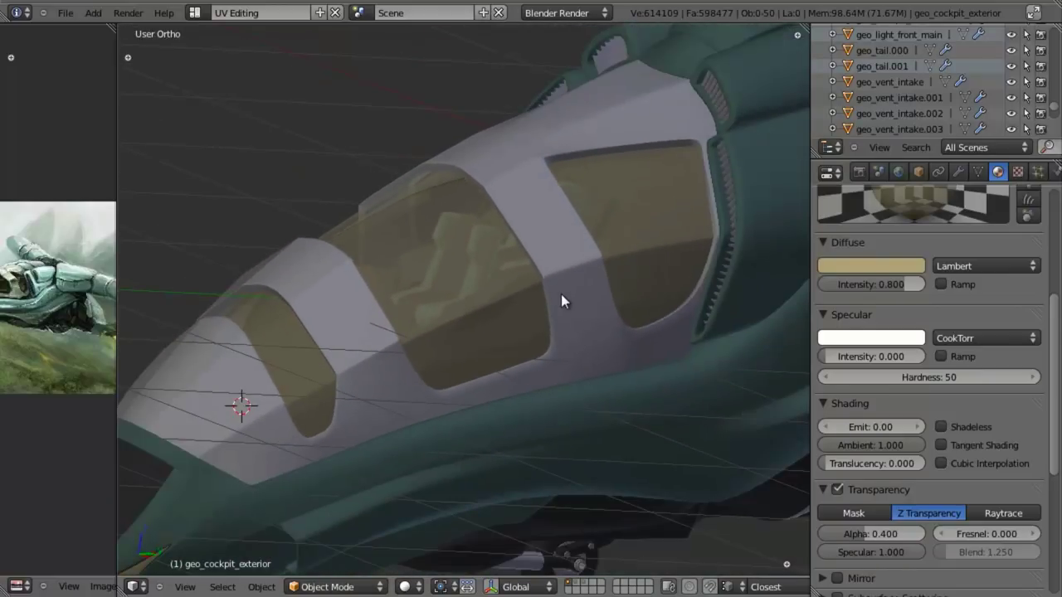
pyautogui.moveTo(520, 323); pyautogui.dragTo(627, 413, button='middle')
pyautogui.scroll(-4, 536, 324)
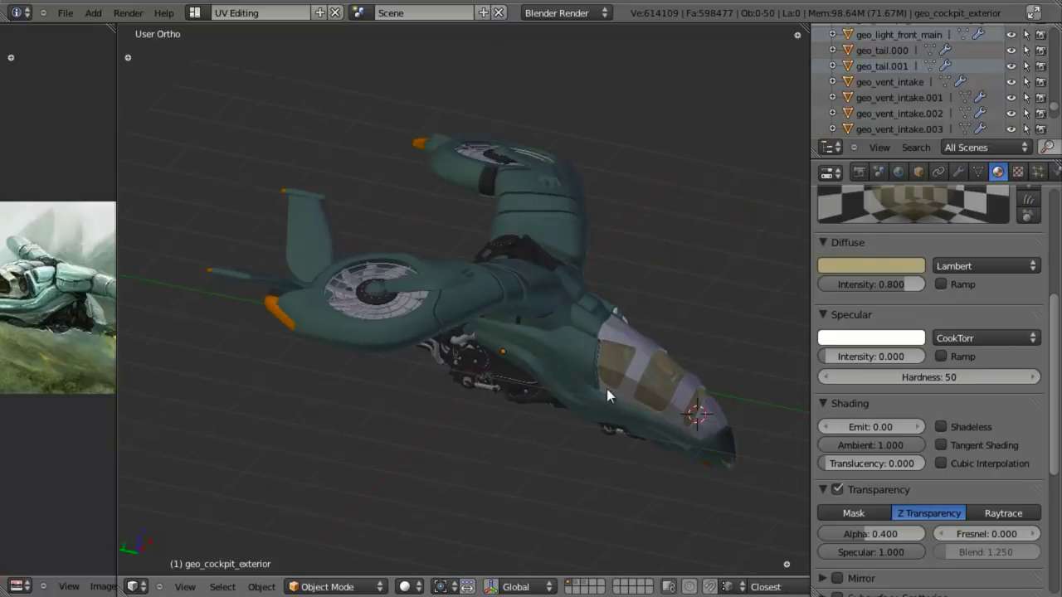
pyautogui.moveTo(500, 408); pyautogui.dragTo(331, 329, button='middle')
pyautogui.scroll(8, 332, 329)
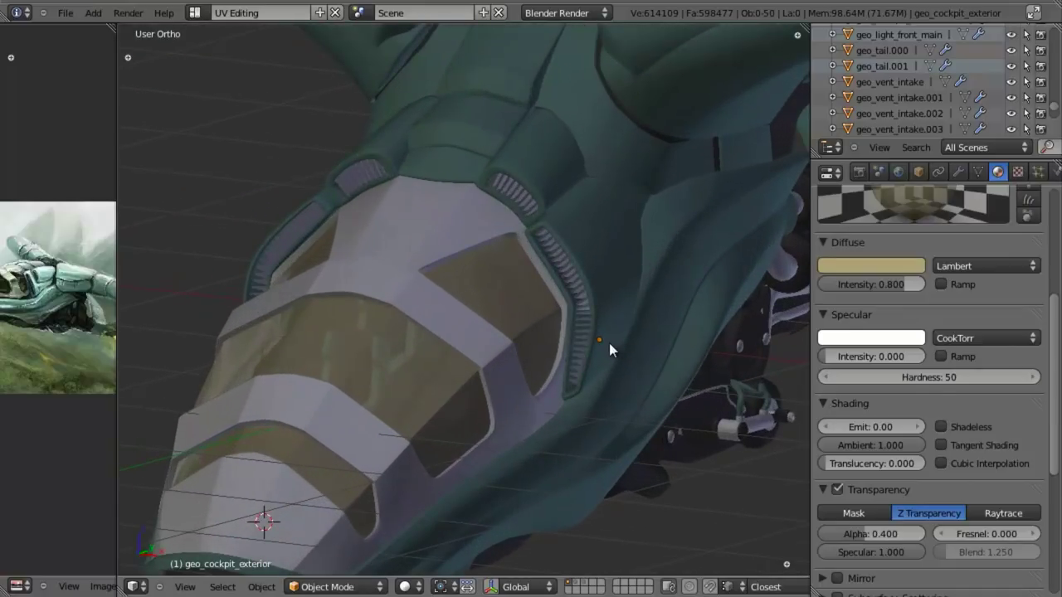
pyautogui.moveTo(609, 348); pyautogui.dragTo(670, 445, button='middle')
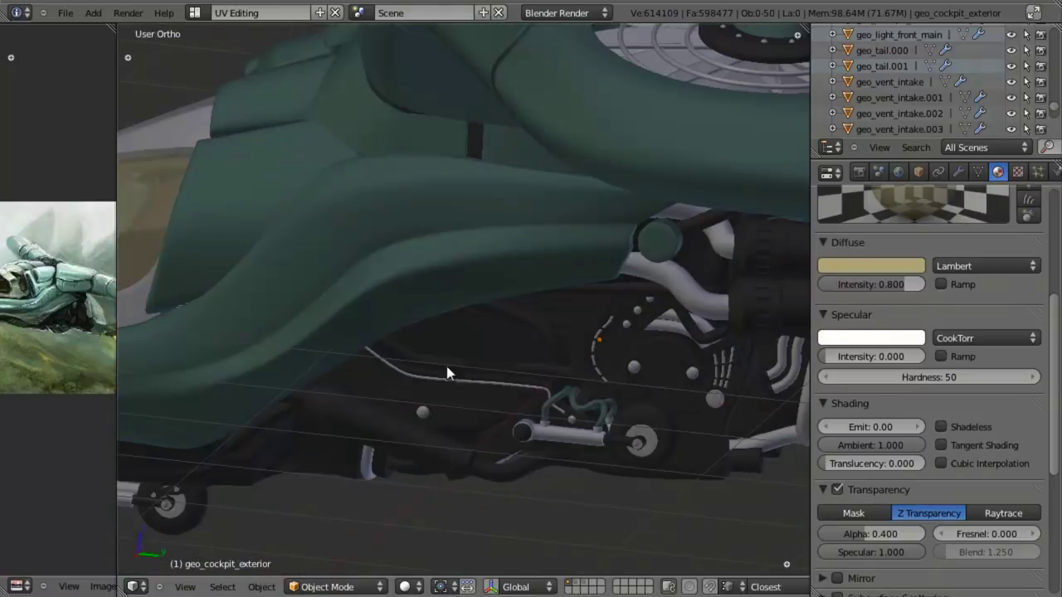
pyautogui.moveTo(447, 366); pyautogui.dragTo(333, 263, button='middle')
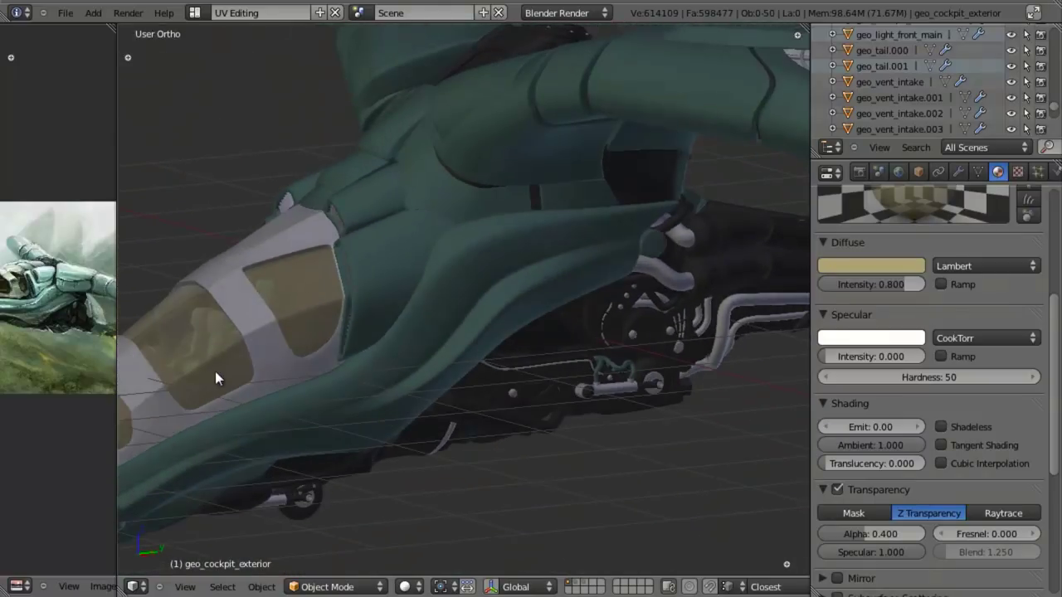
pyautogui.keyDown('shift'); pyautogui.moveTo(270, 374); pyautogui.dragTo(448, 359, button='middle'); pyautogui.keyUp('shift')
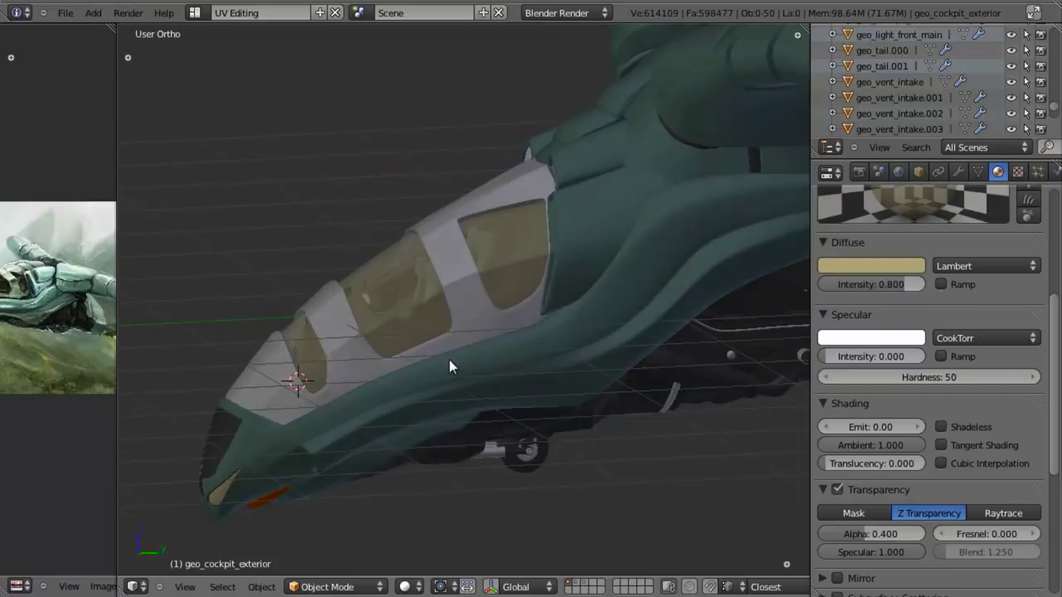
pyautogui.scroll(-2, 448, 359)
pyautogui.keyDown('shift'); pyautogui.moveTo(582, 336); pyautogui.dragTo(466, 371, button='middle'); pyautogui.keyUp('shift')
# Maximize the 3D view and save the file over the existing one.
pyautogui.hotkey('shift', 'space')
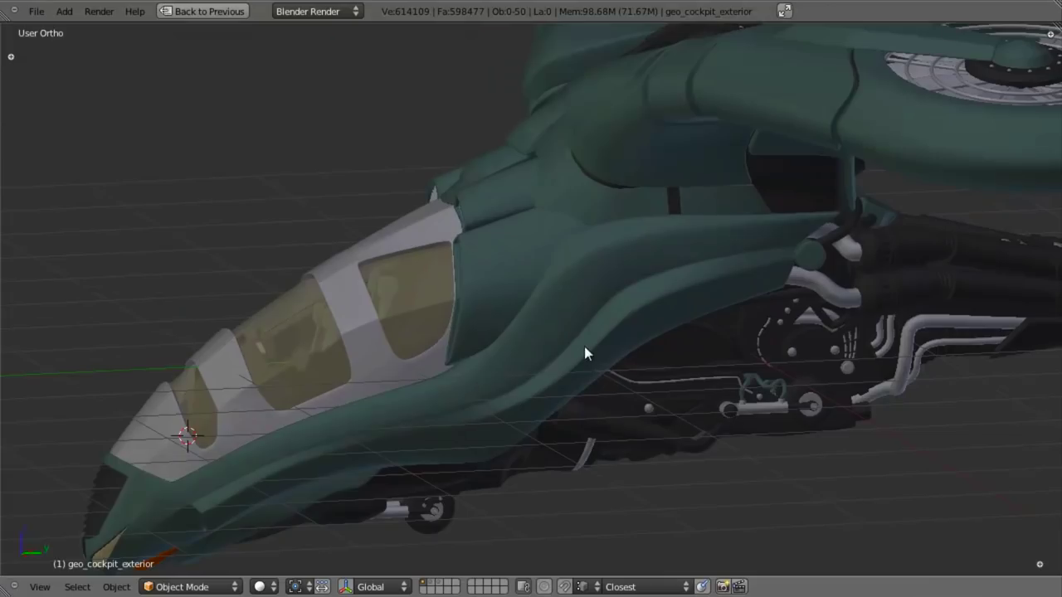
pyautogui.scroll(-2, 580, 346)
pyautogui.hotkey('ctrl', 's')
pyautogui.click(579, 348)
# Examine the whole aircraft from the front, rear, underside and side in the enlarged view.
pyautogui.press('KP_1')
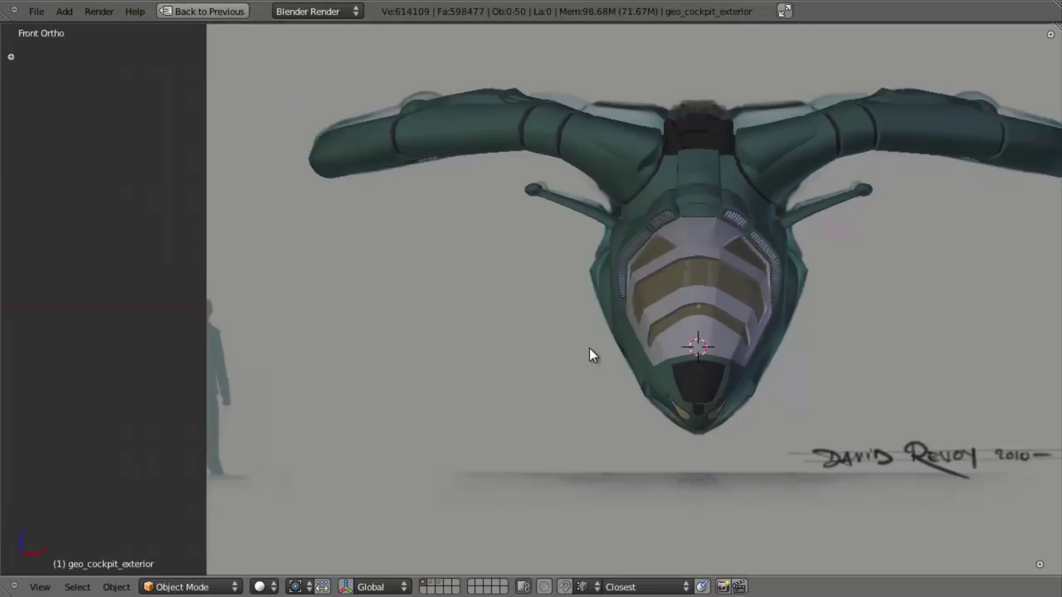
pyautogui.scroll(-1, 589, 348)
pyautogui.keyDown('shift'); pyautogui.moveTo(622, 339); pyautogui.dragTo(535, 374, button='middle'); pyautogui.keyUp('shift')
pyautogui.scroll(1, 535, 370)
pyautogui.moveTo(590, 351); pyautogui.dragTo(421, 314, button='middle')
pyautogui.scroll(3, 420, 314)
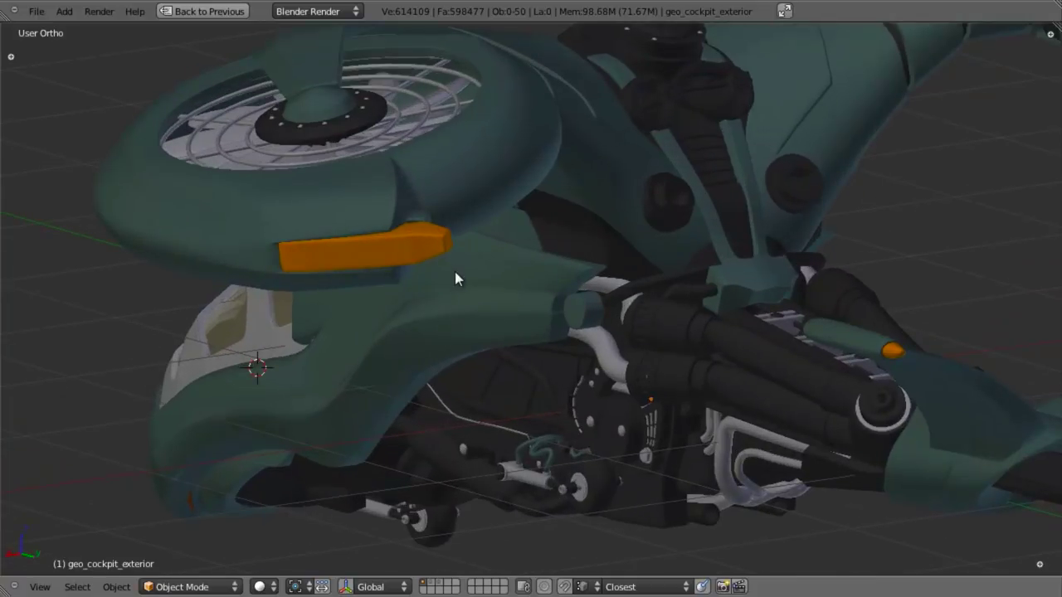
pyautogui.moveTo(486, 323); pyautogui.dragTo(503, 287, button='middle')
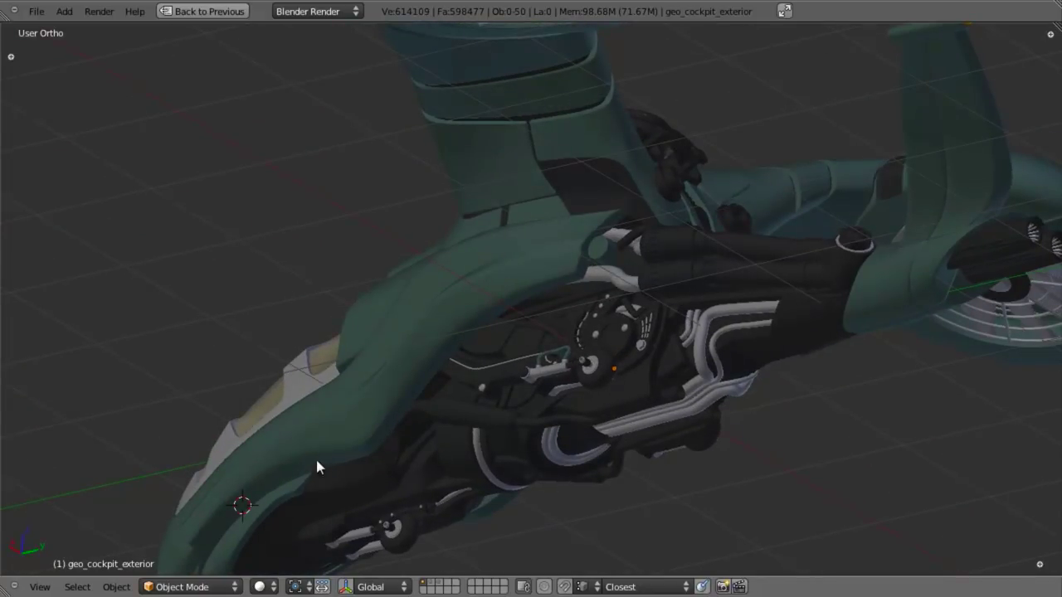
pyautogui.scroll(-2, 386, 345)
pyautogui.moveTo(498, 306); pyautogui.dragTo(601, 342, button='middle')
pyautogui.scroll(2, 540, 347)
pyautogui.scroll(-3, 459, 314)
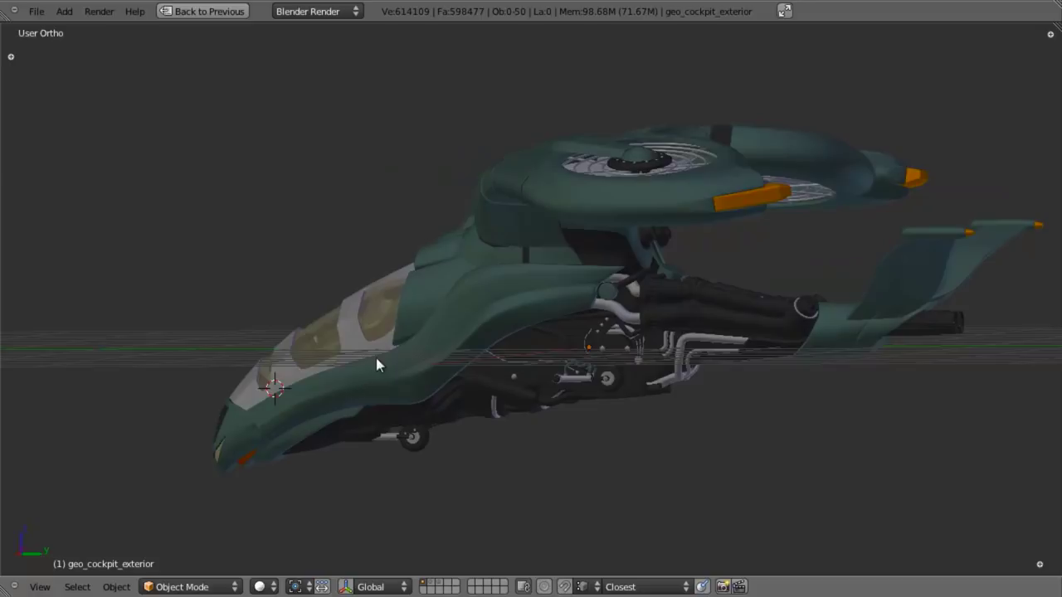
pyautogui.moveTo(577, 371); pyautogui.dragTo(623, 353, button='middle')
pyautogui.scroll(2, 623, 353)
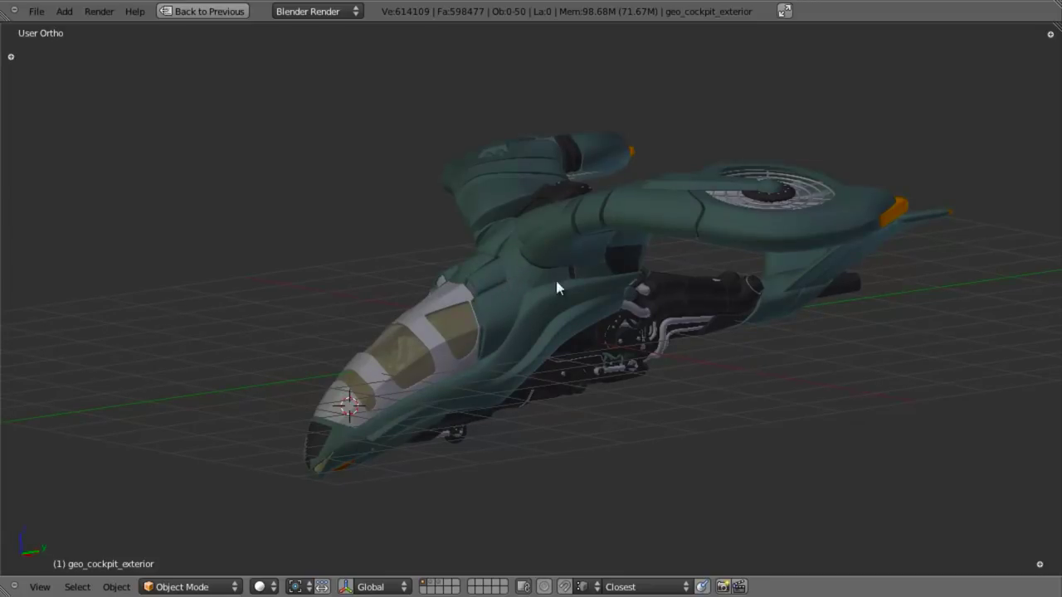
pyautogui.scroll(1, 596, 278)
# Restore the multi-panel layout and enable Simplify for the scene with a subdivision level of 0.
pyautogui.hotkey('ctrl', 'Up')
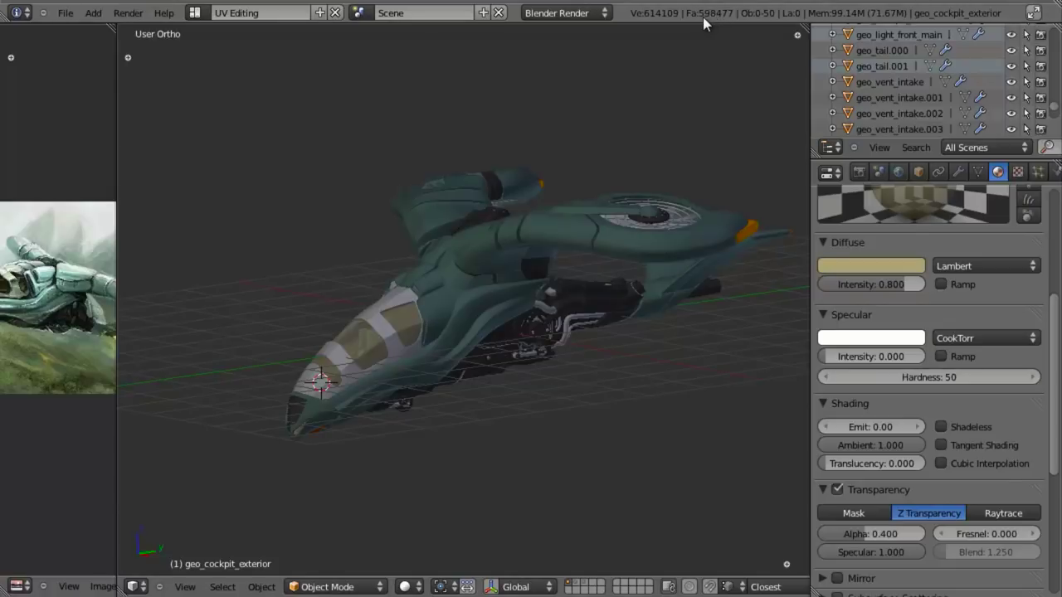
pyautogui.scroll(3, 660, 225)
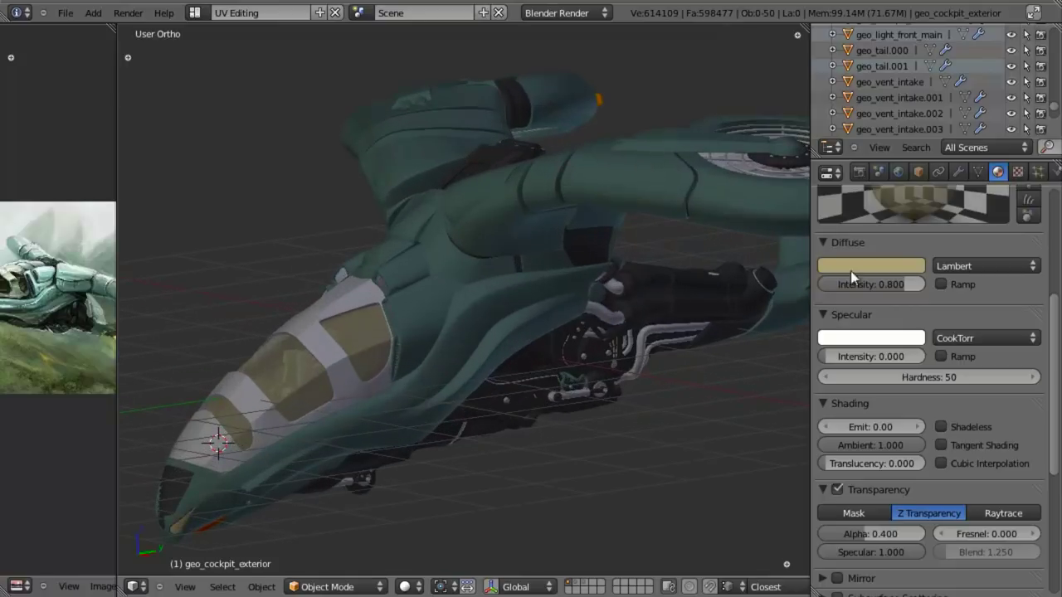
pyautogui.click(879, 171)
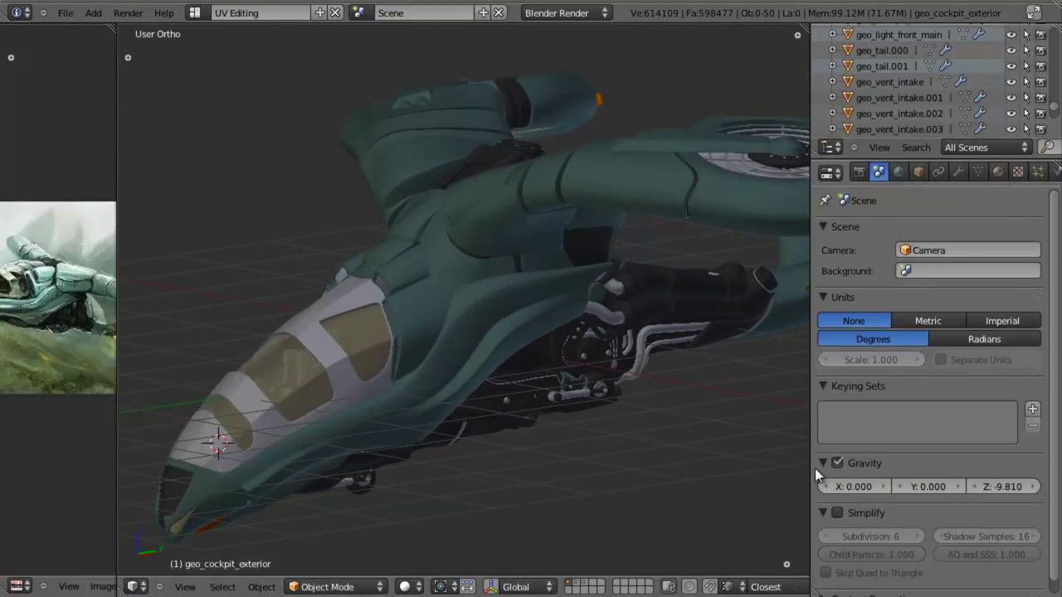
pyautogui.moveTo(870, 539); pyautogui.dragTo(815, 541)
pyautogui.click(837, 514)
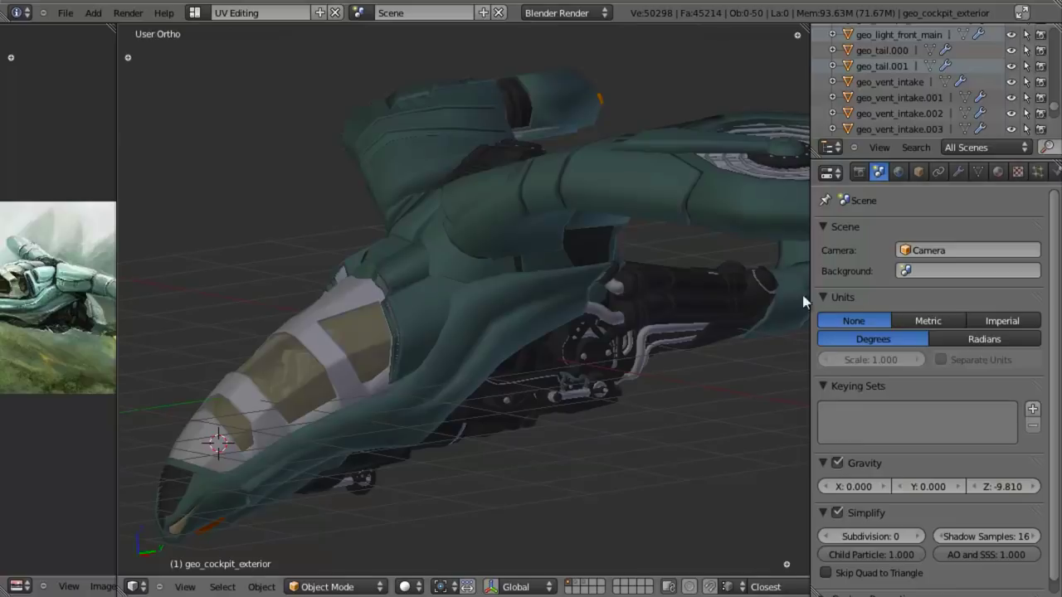
# Switch Simplify off, on and off again to compare the aircraft with and without subdivision smoothing.
pyautogui.click(838, 512)
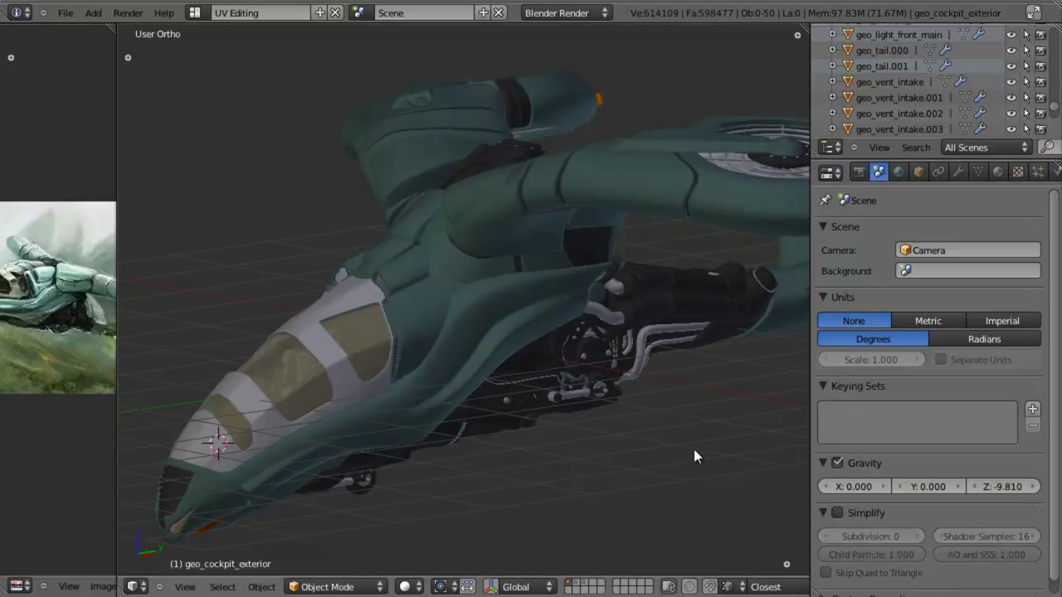
pyautogui.moveTo(634, 427); pyautogui.dragTo(472, 348, button='middle')
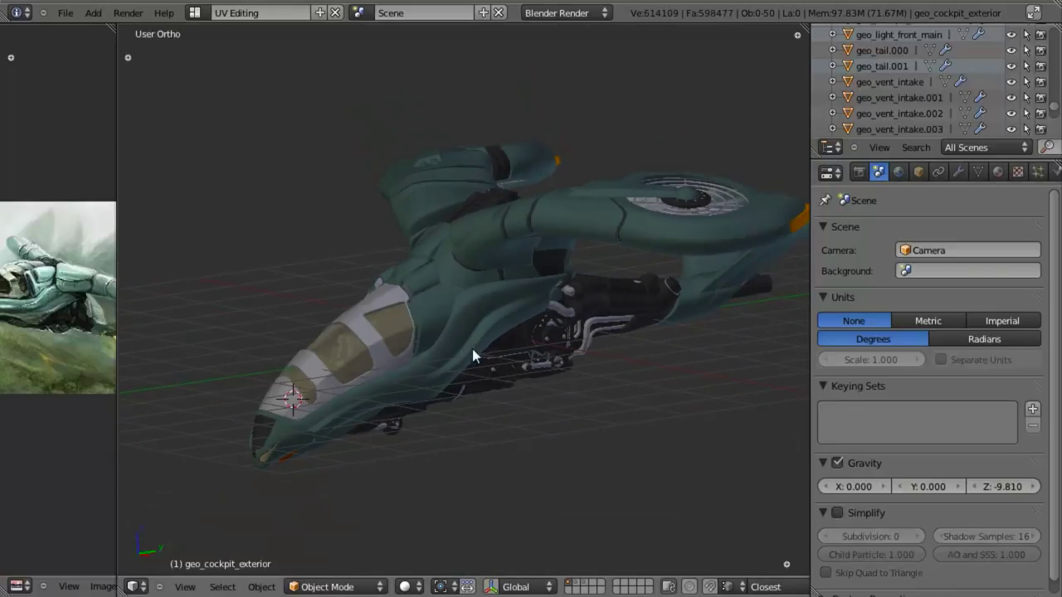
pyautogui.click(838, 512)
pyautogui.moveTo(765, 302); pyautogui.dragTo(641, 263, button='middle')
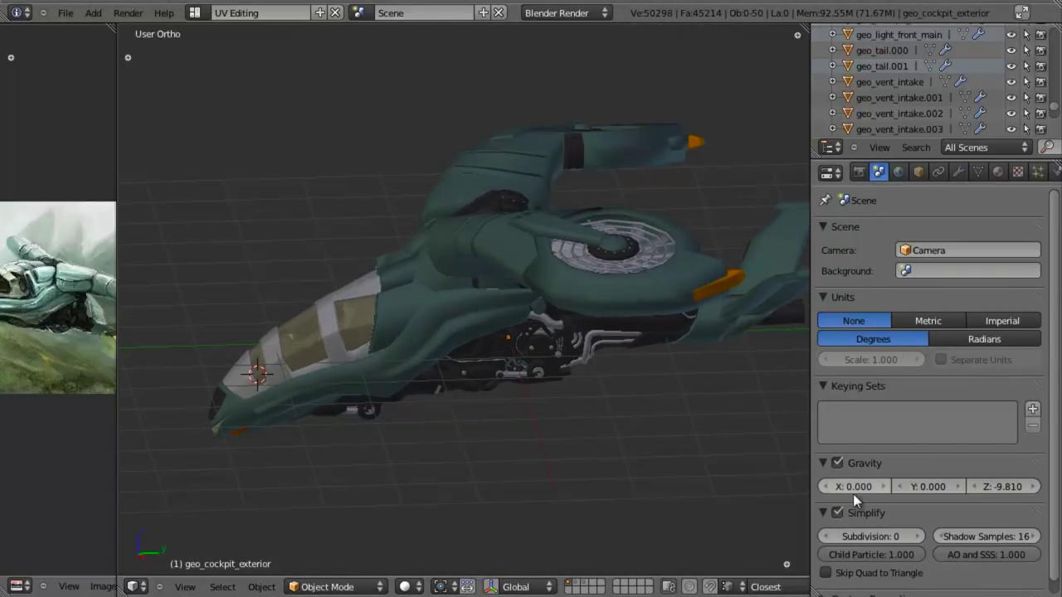
pyautogui.click(837, 513)
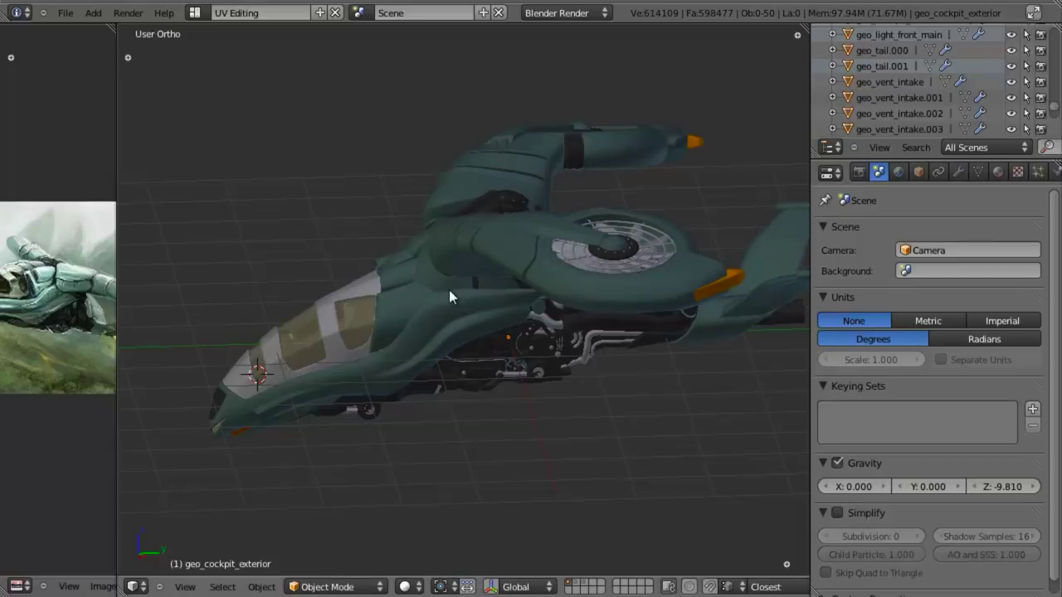
# Review the aircraft against the reference drawings from the right side and the front.
pyautogui.moveTo(448, 290); pyautogui.dragTo(506, 258, button='middle')
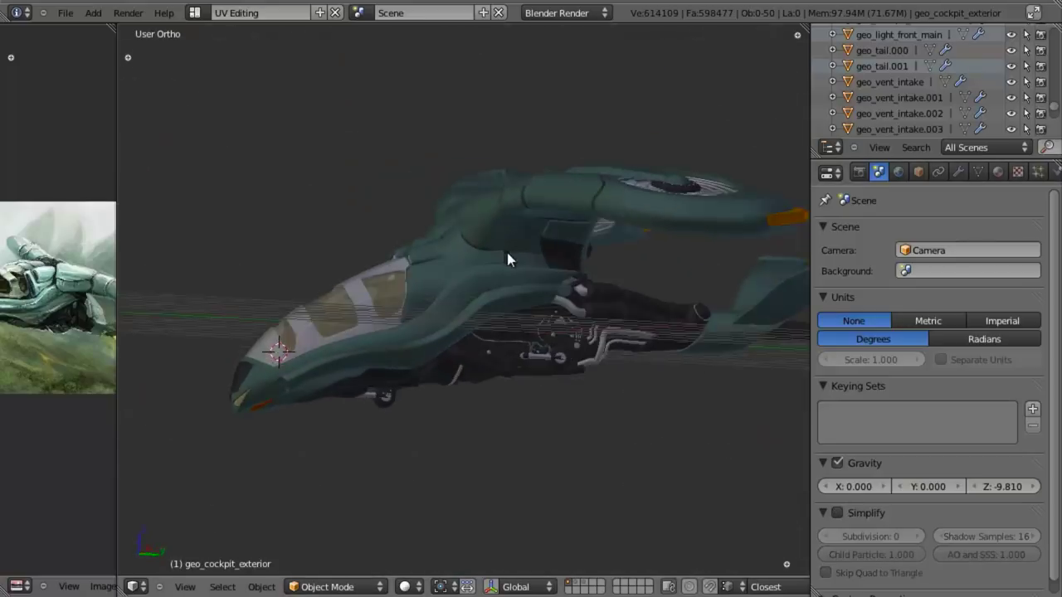
pyautogui.press('KP_3')
pyautogui.press('KP_1')
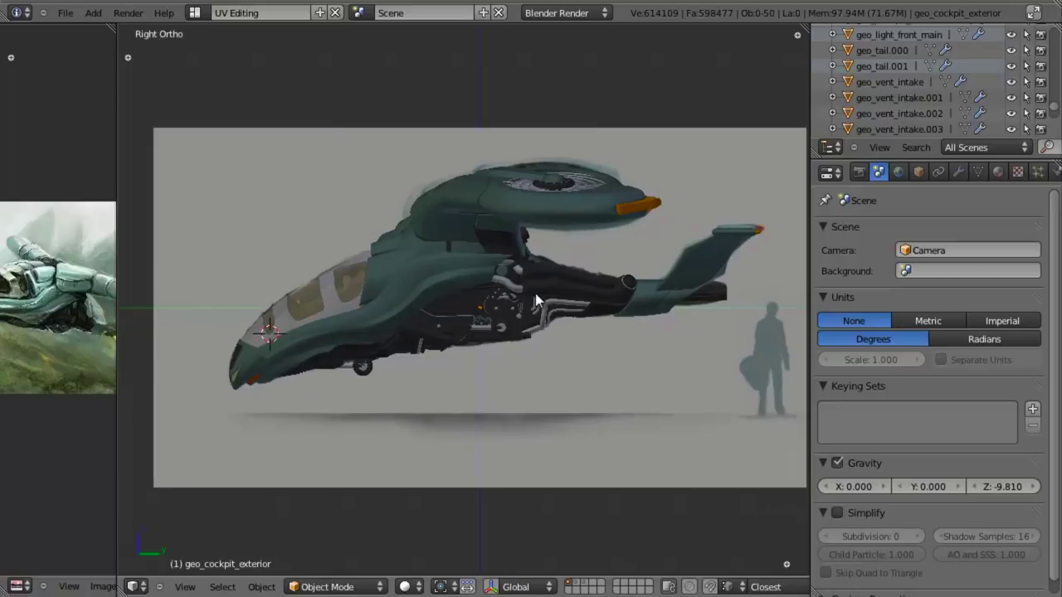
pyautogui.scroll(2, 547, 319)
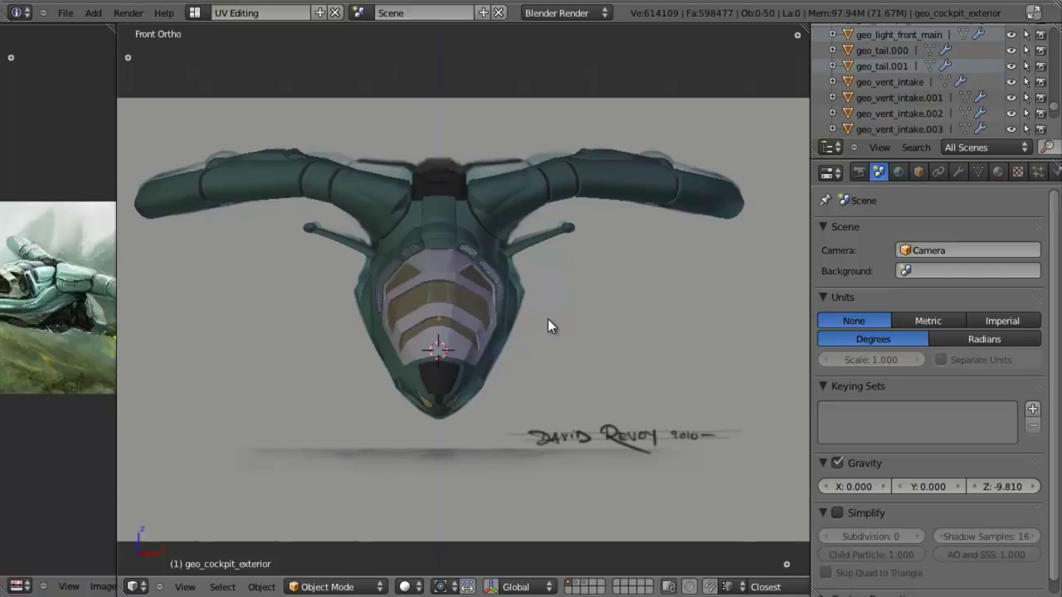
pyautogui.scroll(-1, 573, 304)
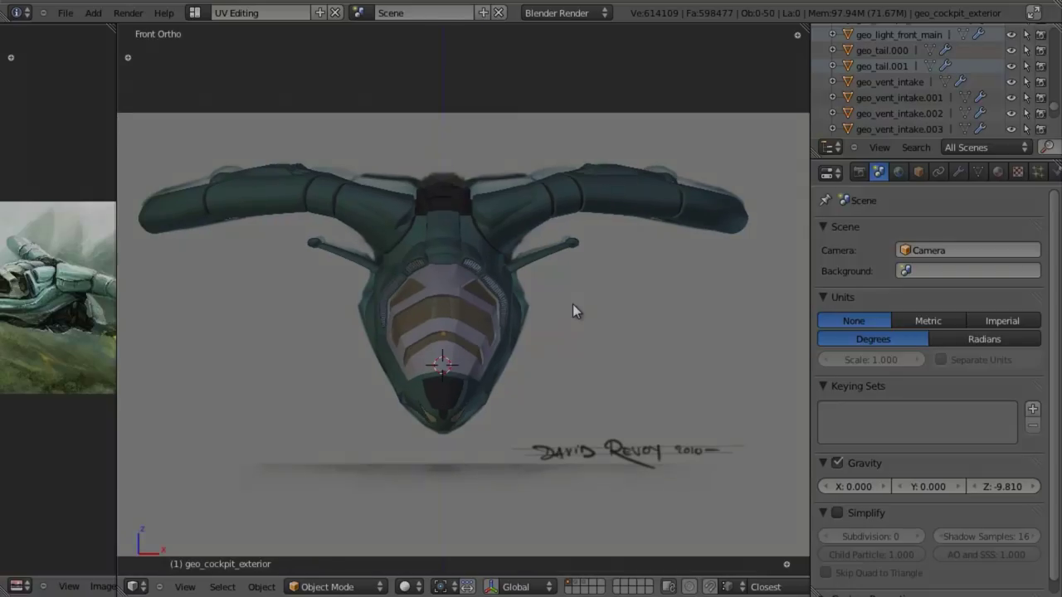